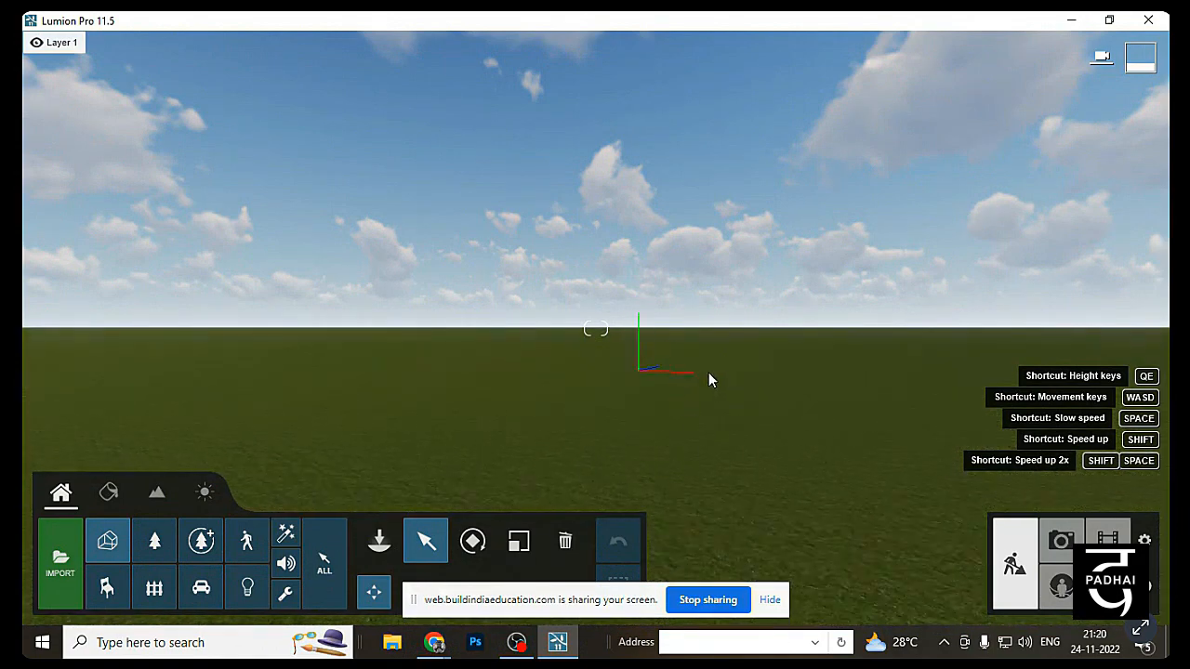
# Hide the screen-sharing notice that covers the build tools
pyautogui.moveTo(708, 380)
pyautogui.mouseDown(button='right')
pyautogui.moveTo(715, 369)
pyautogui.moveTo(653, 356)
pyautogui.moveTo(666, 344)
pyautogui.mouseUp(button='right')
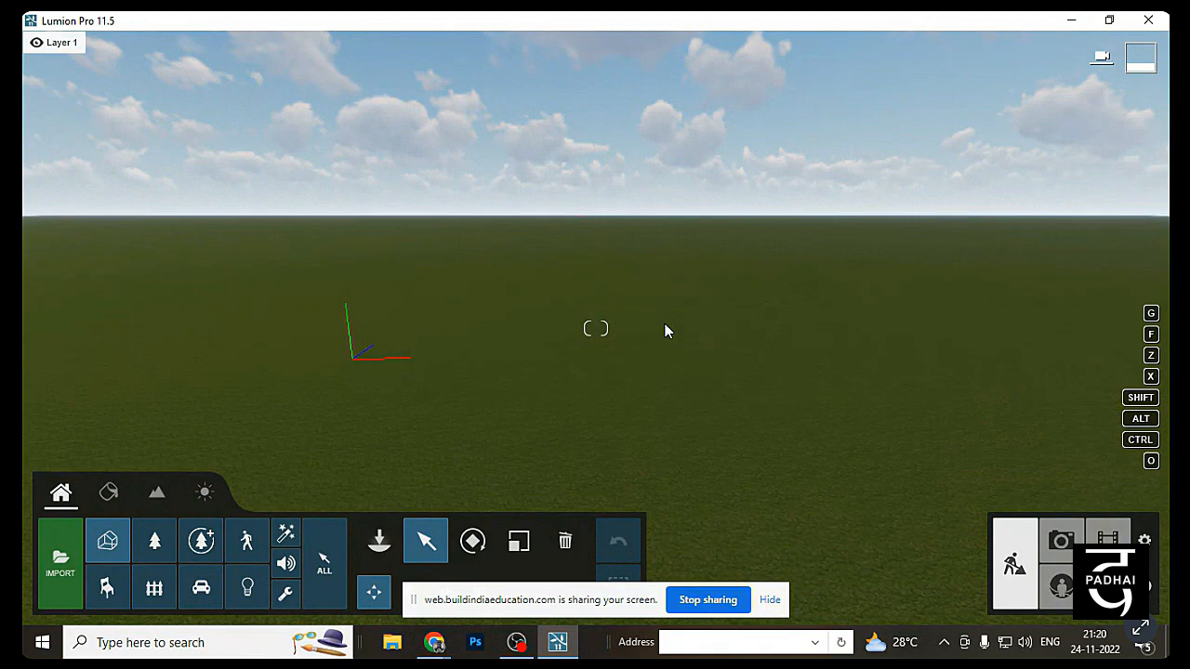
pyautogui.moveTo(665, 323); pyautogui.dragTo(62, 270, button='right')
pyautogui.press('q')
pyautogui.press('a')
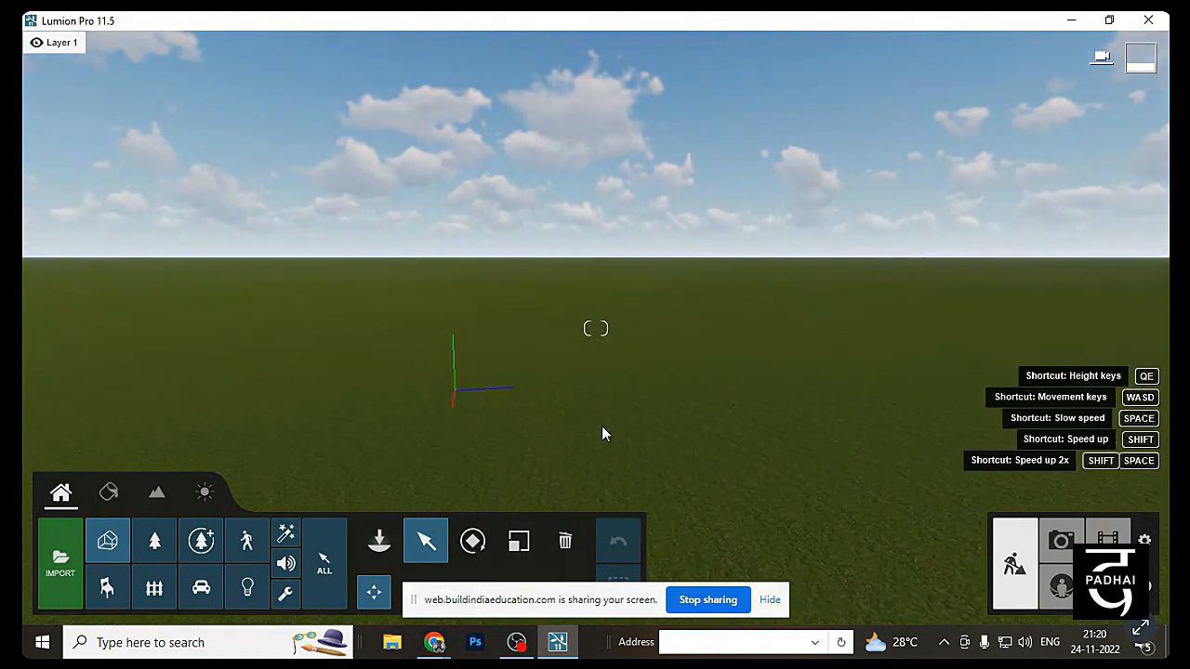
pyautogui.moveTo(654, 433); pyautogui.dragTo(694, 441, button='right')
pyautogui.click(770, 600)
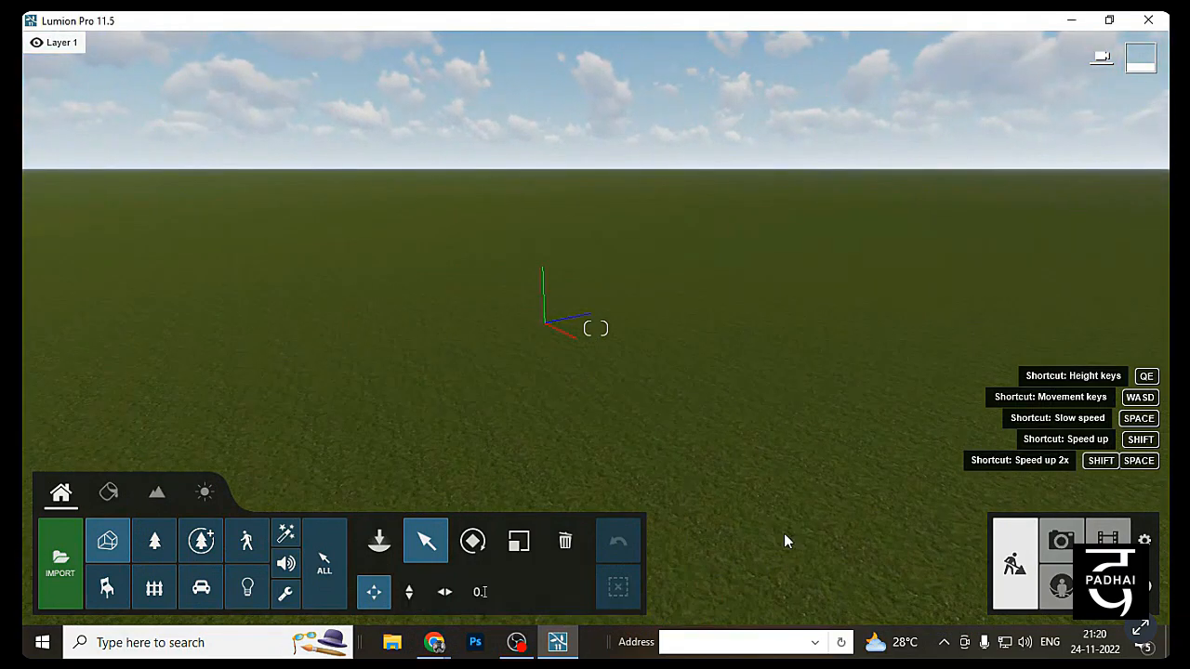
pyautogui.moveTo(726, 335); pyautogui.dragTo(672, 332, button='right')
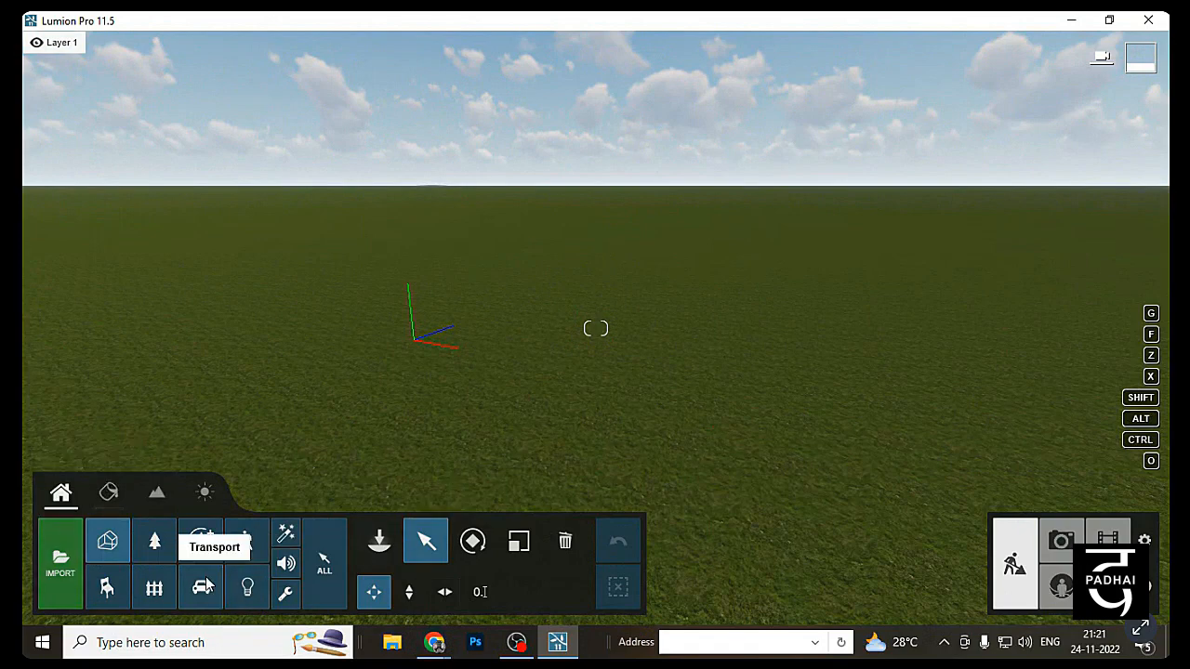
# In the weather settings, lower the sun height to night and raise it back to a daytime position moderately above the horizon
pyautogui.click(206, 497)
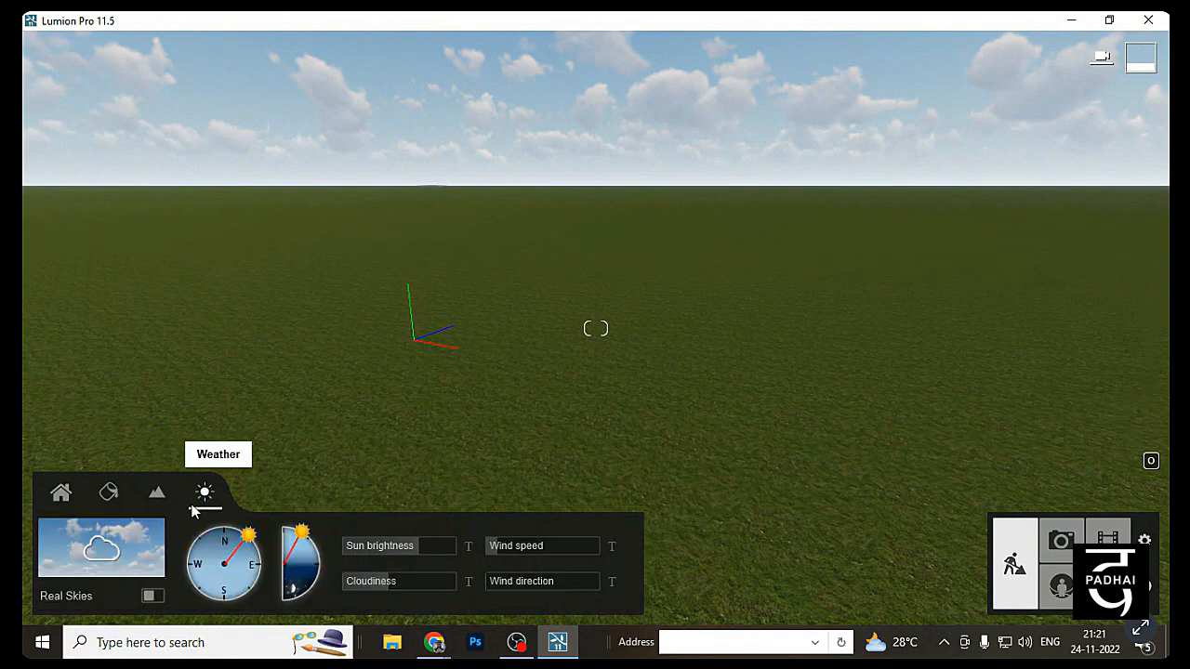
pyautogui.moveTo(767, 429); pyautogui.dragTo(642, 548, button='right')
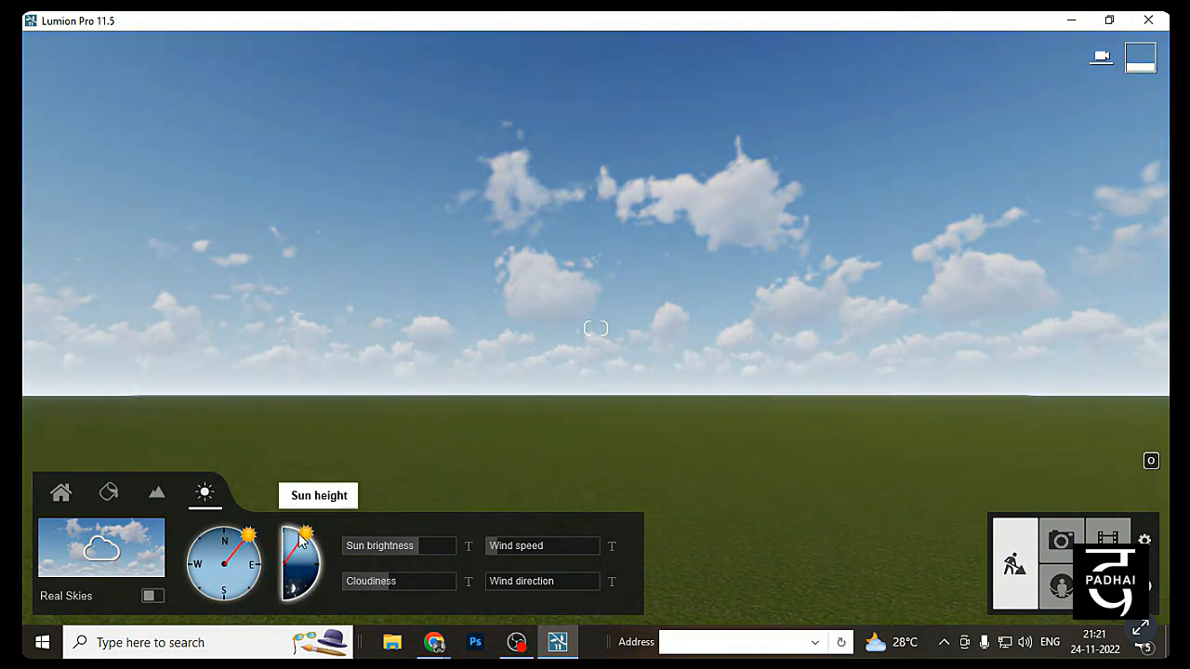
pyautogui.moveTo(399, 479); pyautogui.dragTo(430, 478, button='right')
pyautogui.moveTo(294, 535); pyautogui.dragTo(320, 550)
pyautogui.moveTo(503, 446); pyautogui.dragTo(480, 444, button='right')
pyautogui.moveTo(320, 551); pyautogui.dragTo(299, 617)
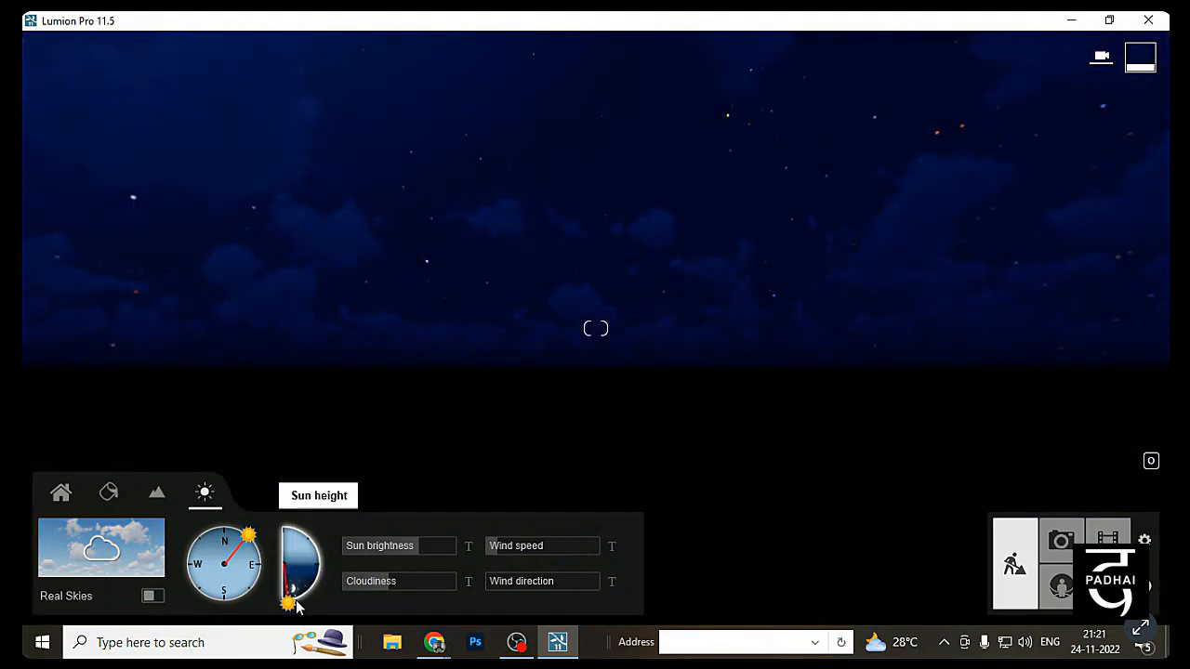
pyautogui.moveTo(297, 602); pyautogui.dragTo(310, 556)
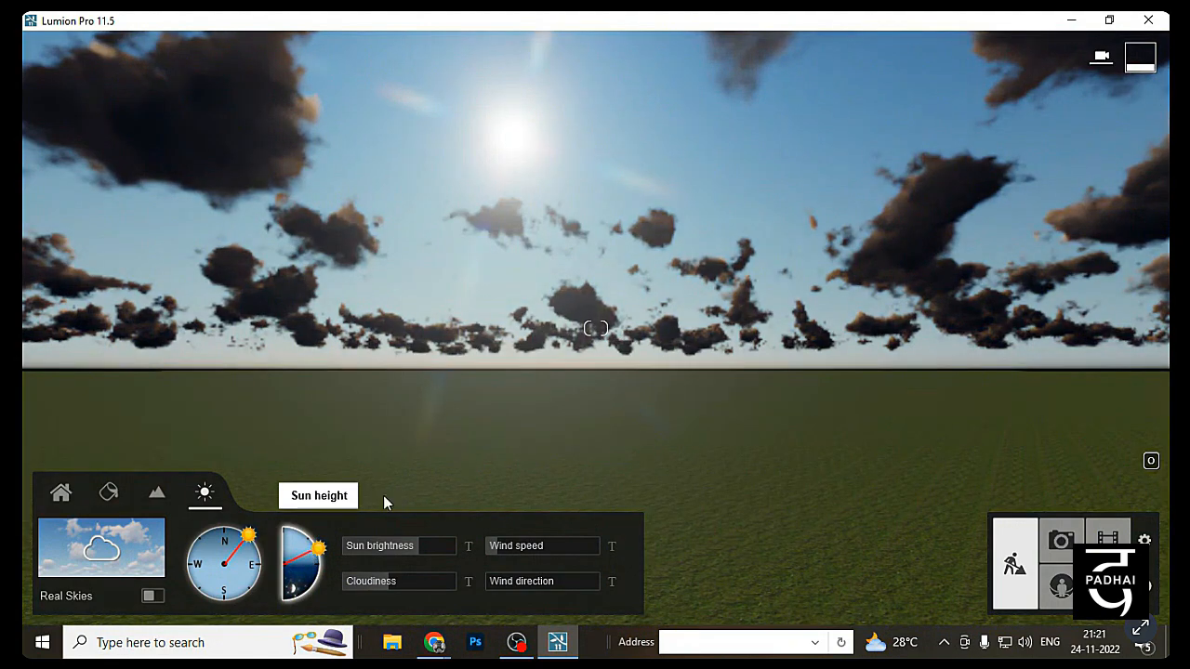
# Turn the sun direction to due north, and finally to slightly north of east
pyautogui.moveTo(568, 423); pyautogui.dragTo(567, 423, button='right')
pyautogui.moveTo(248, 542)
pyautogui.mouseDown()
pyautogui.moveTo(255, 555)
pyautogui.moveTo(224, 528)
pyautogui.mouseUp()
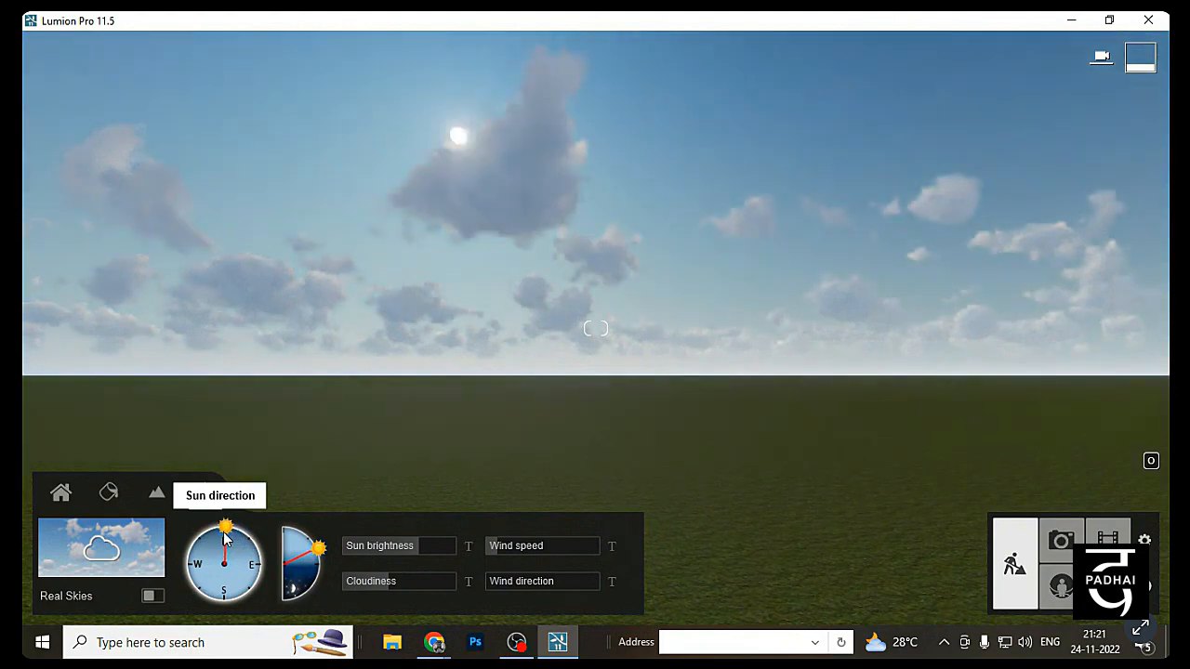
pyautogui.moveTo(460, 421); pyautogui.dragTo(460, 421, button='right')
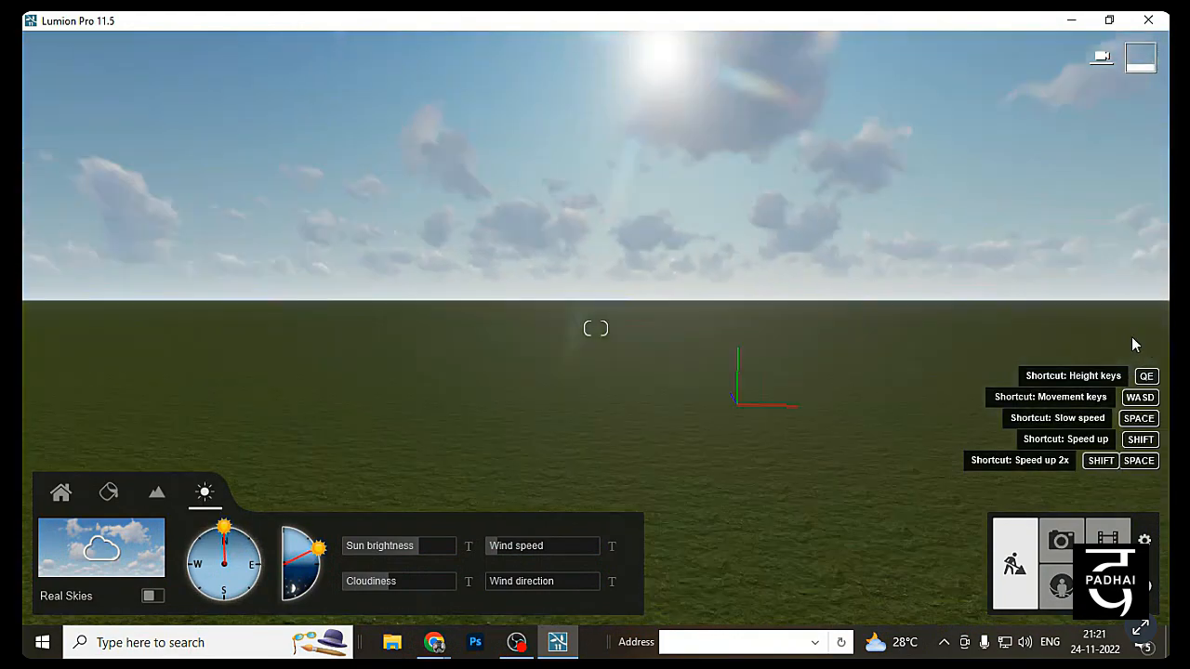
pyautogui.moveTo(1132, 343); pyautogui.dragTo(784, 320, button='right')
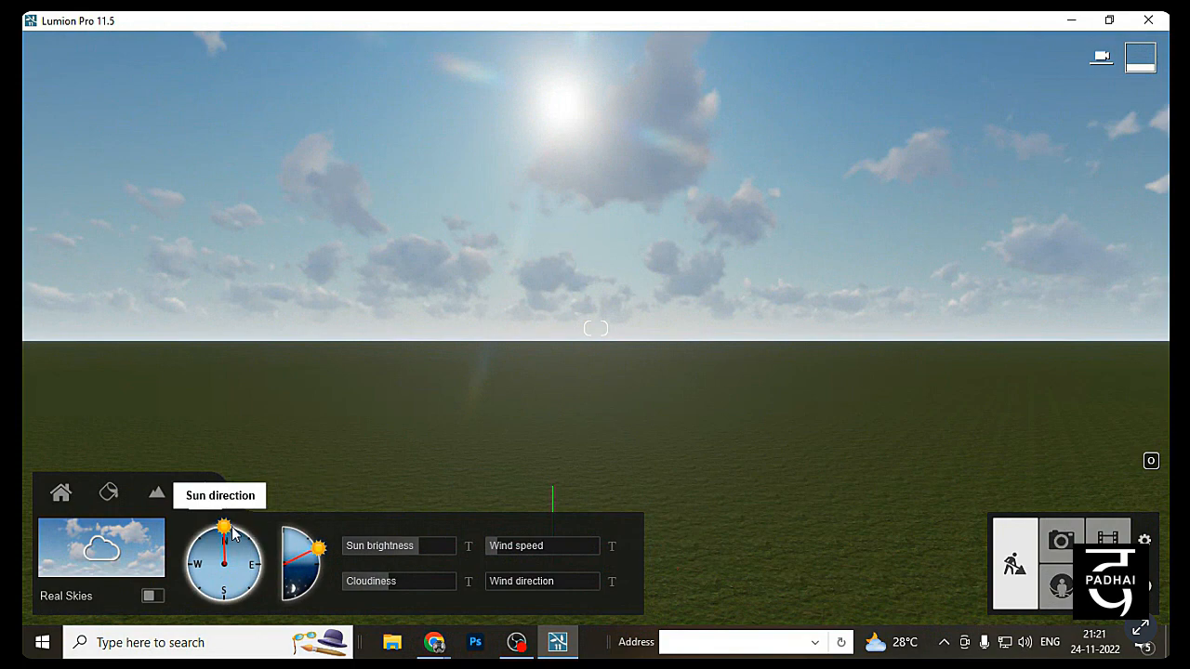
pyautogui.moveTo(233, 532); pyautogui.dragTo(262, 554)
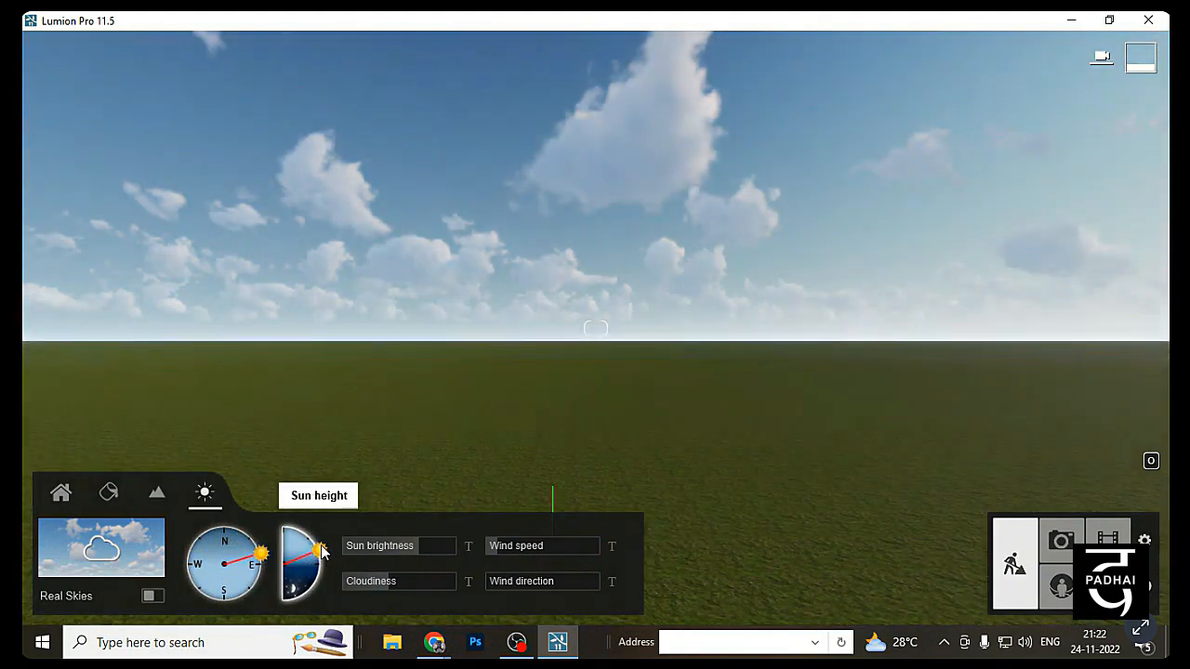
# Adjust the sun brightness slightly and increase the cloudiness to 1.2
pyautogui.moveTo(467, 381); pyautogui.dragTo(466, 385, button='right')
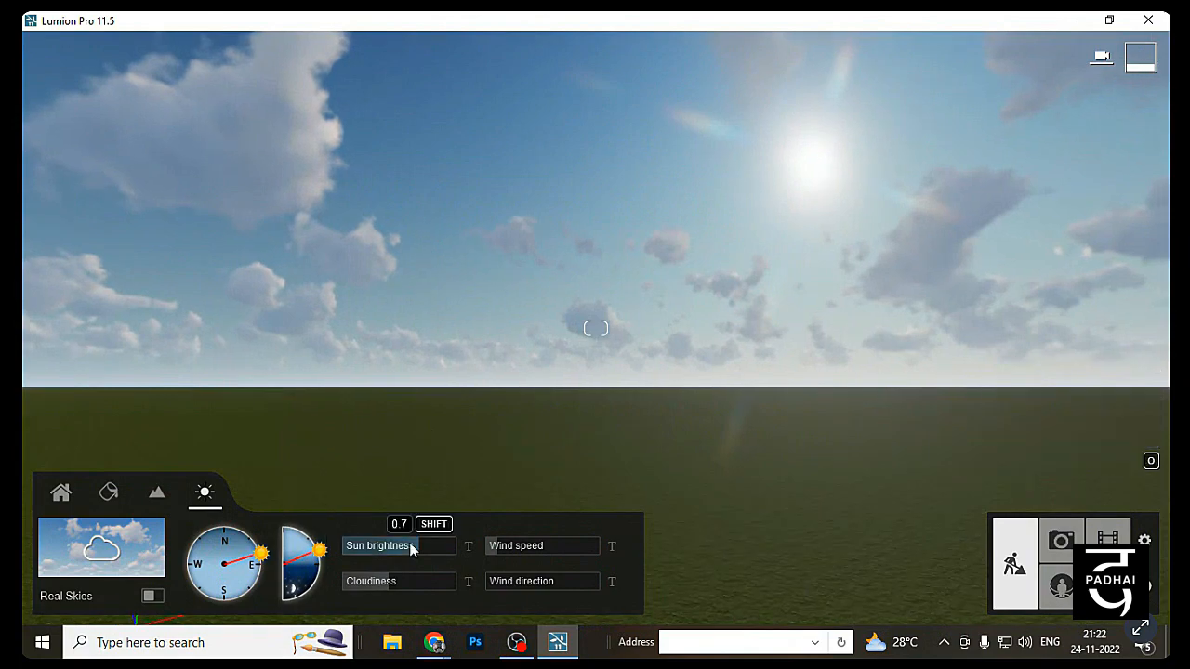
pyautogui.moveTo(430, 548); pyautogui.dragTo(410, 585)
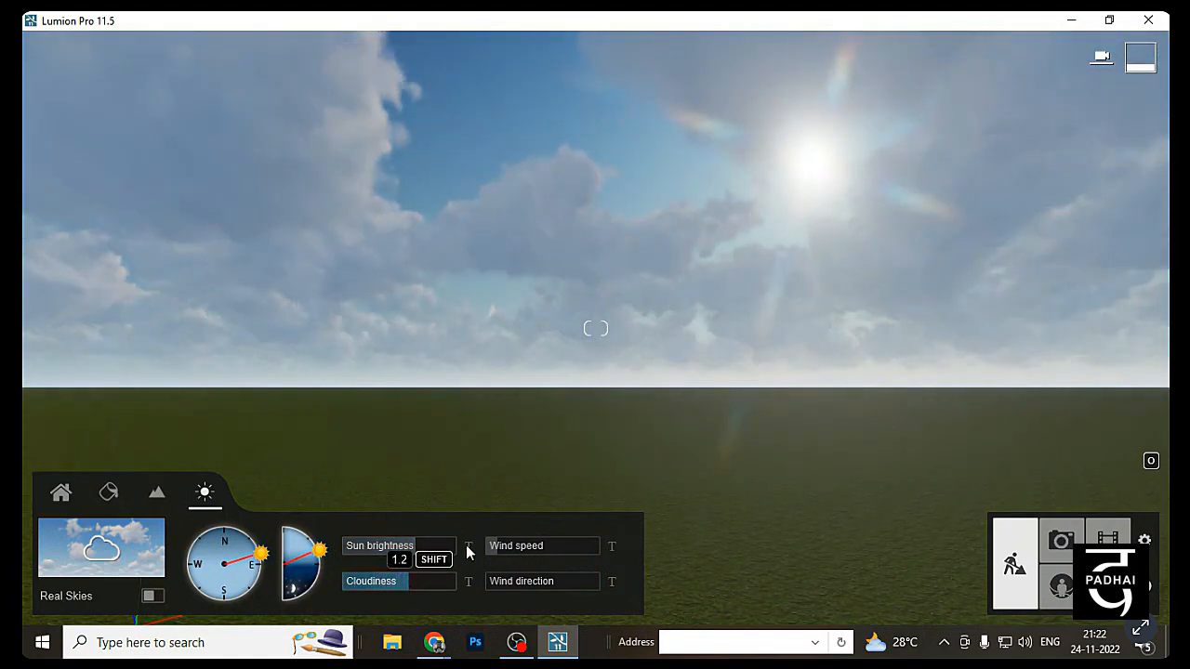
pyautogui.moveTo(654, 406); pyautogui.dragTo(602, 539, button='right')
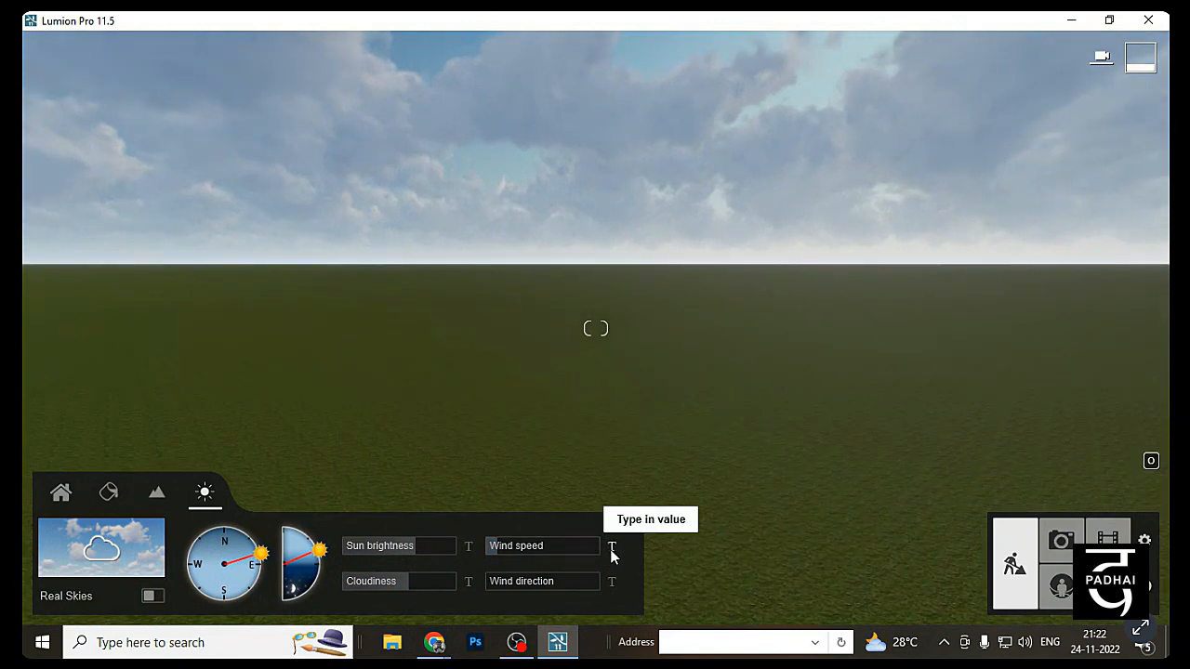
pyautogui.moveTo(610, 545); pyautogui.dragTo(609, 537, button='right')
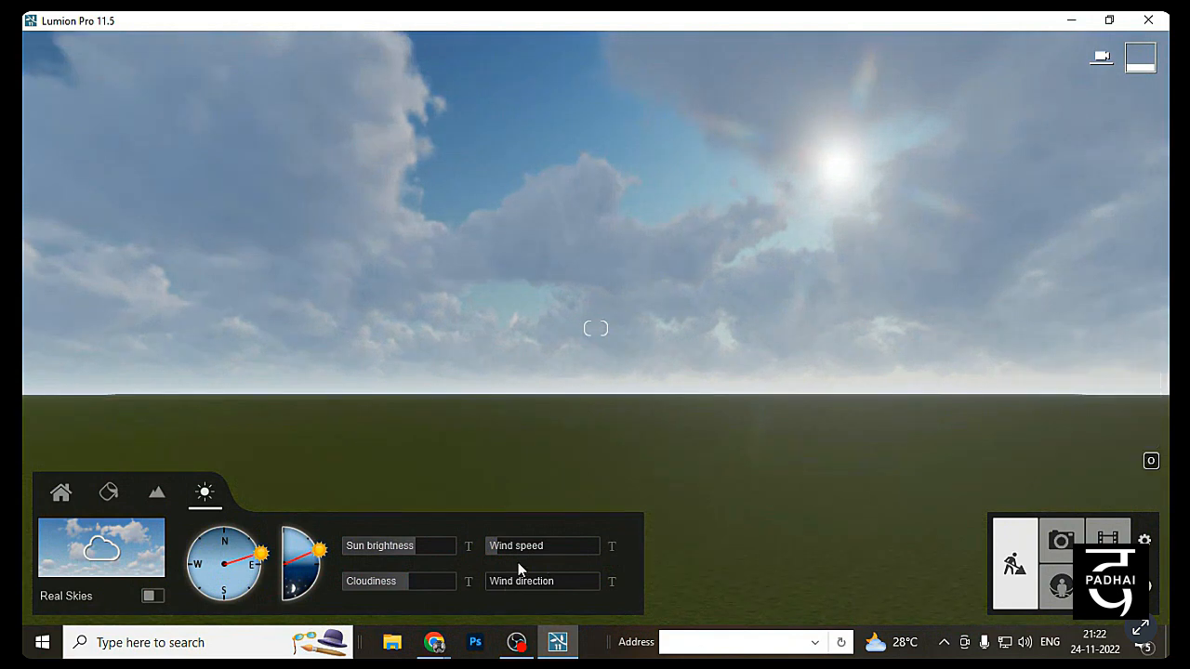
# Set the wind speed to exactly 100 and open the wind direction value for entry
pyautogui.click(611, 548)
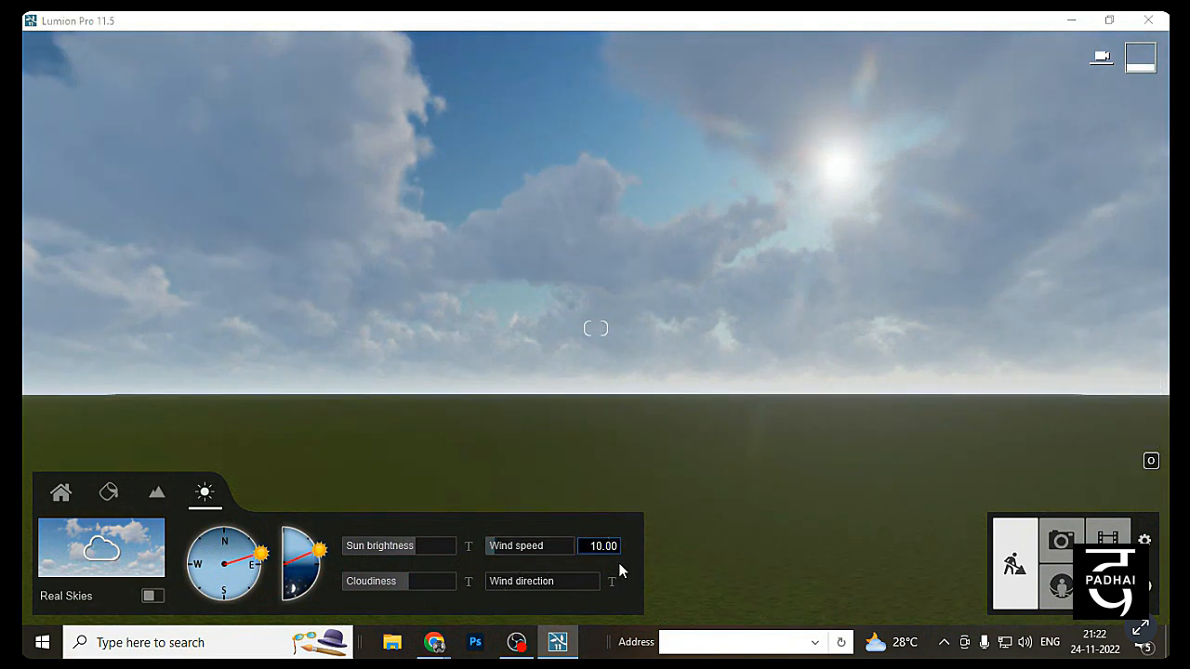
pyautogui.press('BackSpace')
pyautogui.press('BackSpace')
pyautogui.press('BackSpace')
pyautogui.press('BackSpace')
pyautogui.press('BackSpace')
pyautogui.write('100')
pyautogui.press('Return')
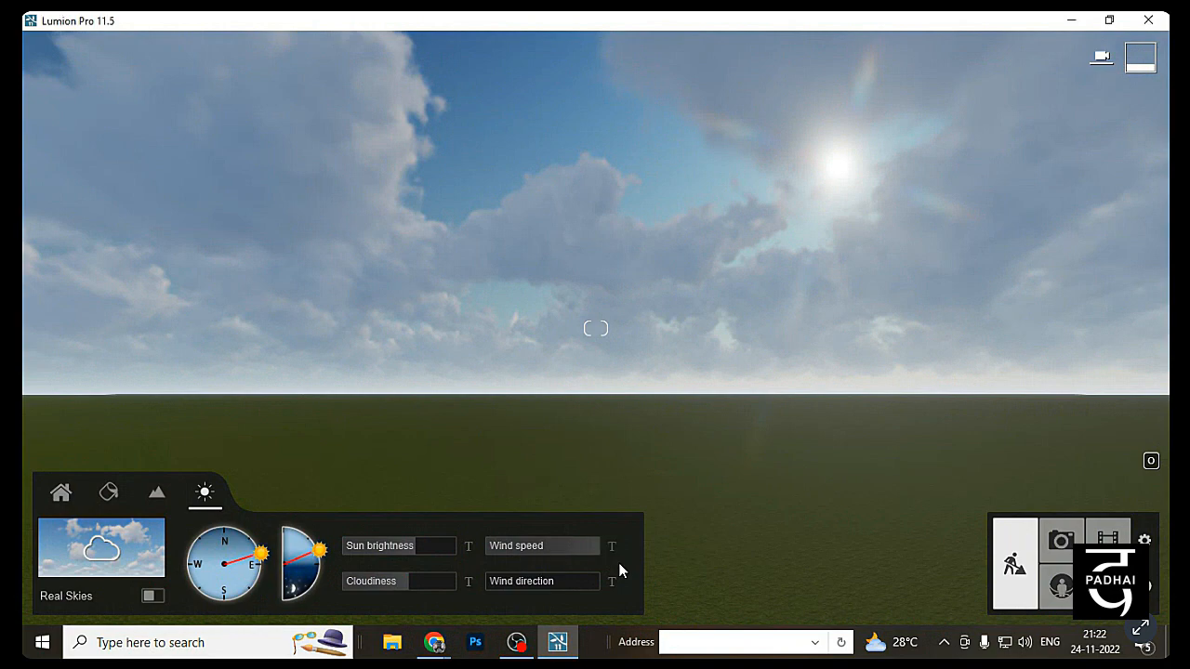
pyautogui.click(612, 582)
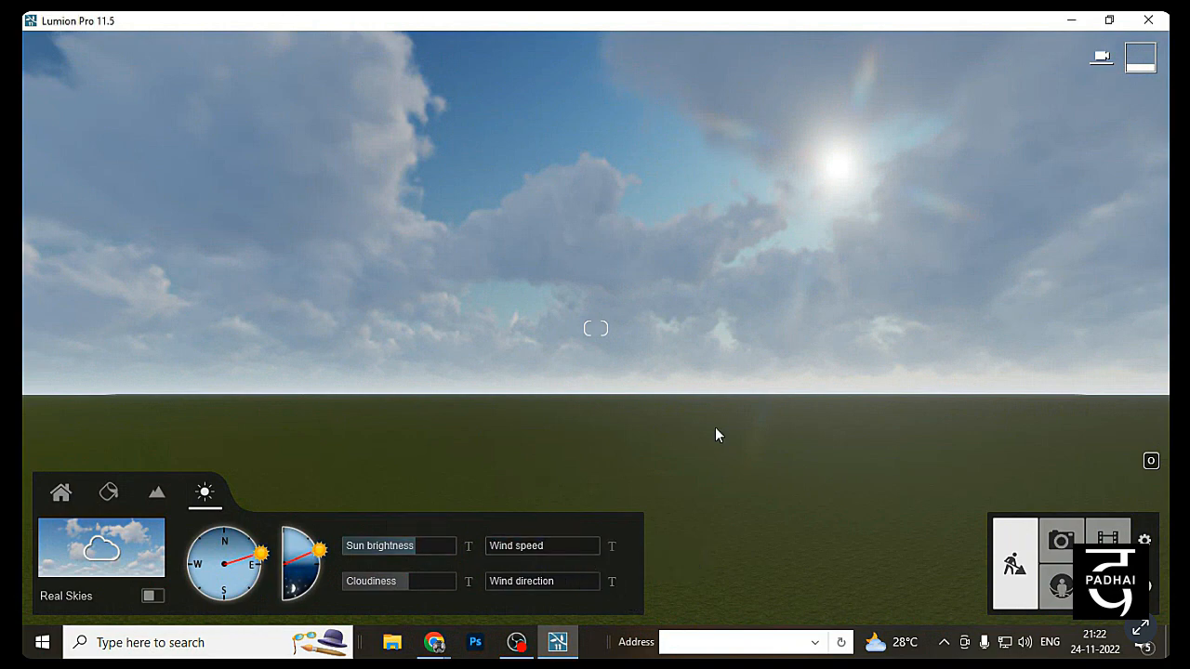
# Switch to the landscape tools and open the terrain height sculpting options
pyautogui.moveTo(548, 401); pyautogui.dragTo(392, 452, button='right')
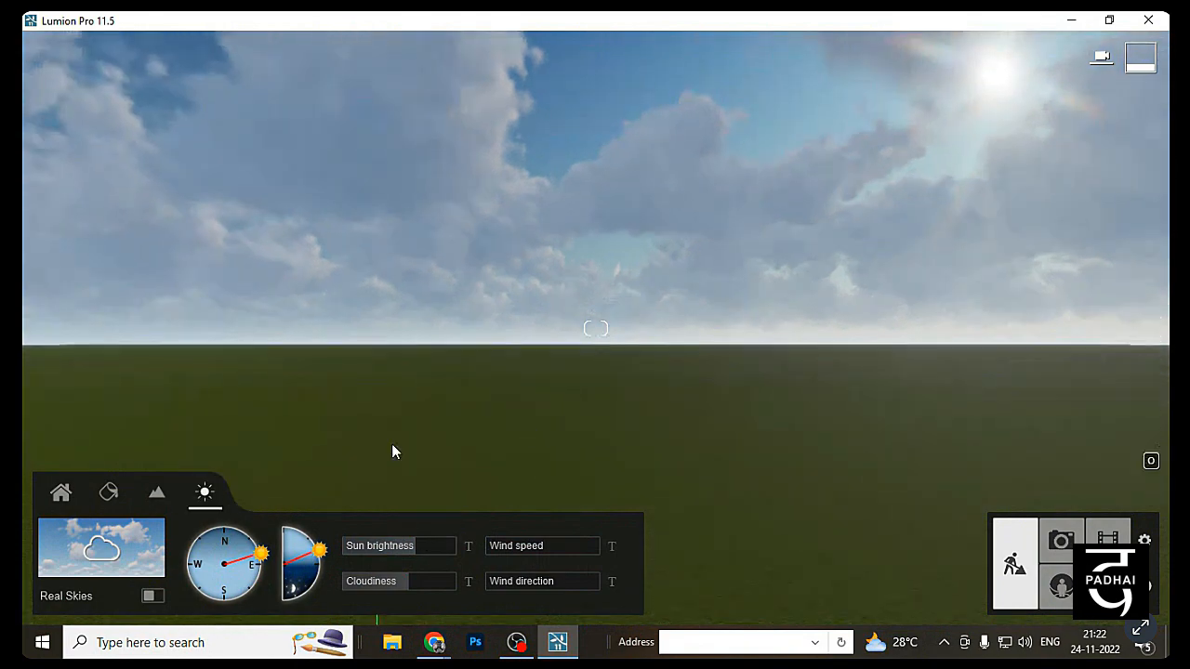
pyautogui.click(159, 492)
pyautogui.moveTo(641, 339)
pyautogui.mouseDown(button='right')
pyautogui.moveTo(651, 324)
pyautogui.moveTo(635, 292)
pyautogui.moveTo(589, 250)
pyautogui.moveTo(741, 272)
pyautogui.moveTo(754, 279)
pyautogui.moveTo(709, 307)
pyautogui.moveTo(699, 297)
pyautogui.moveTo(741, 313)
pyautogui.mouseUp(button='right')
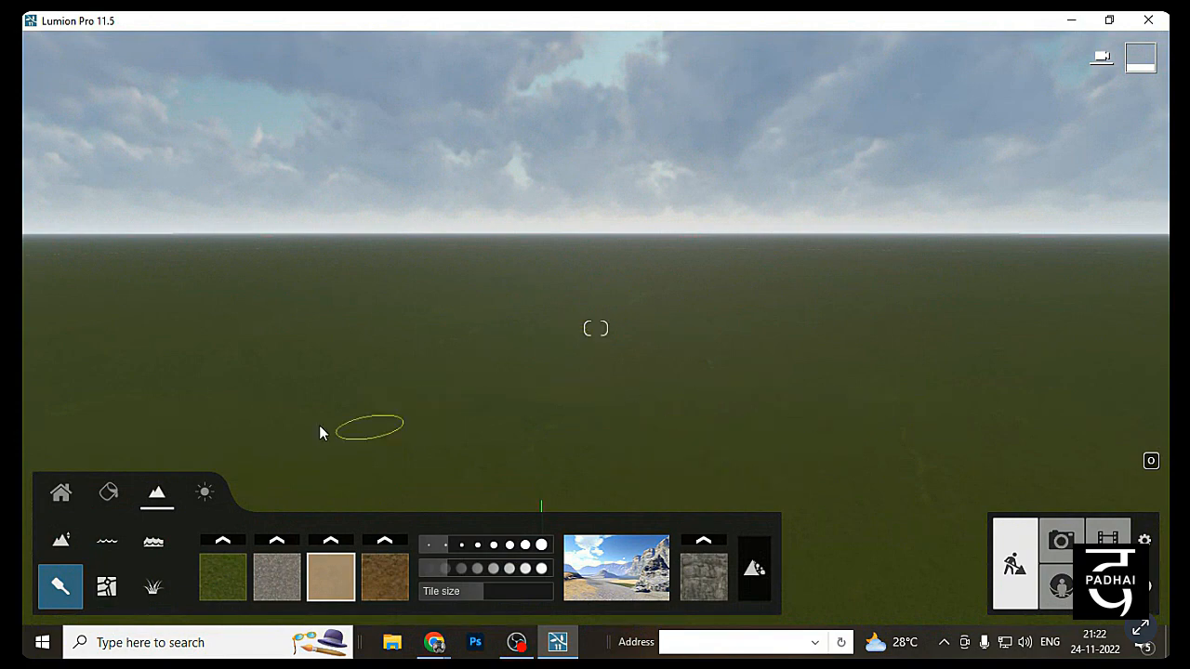
pyautogui.moveTo(353, 417); pyautogui.dragTo(366, 412, button='right')
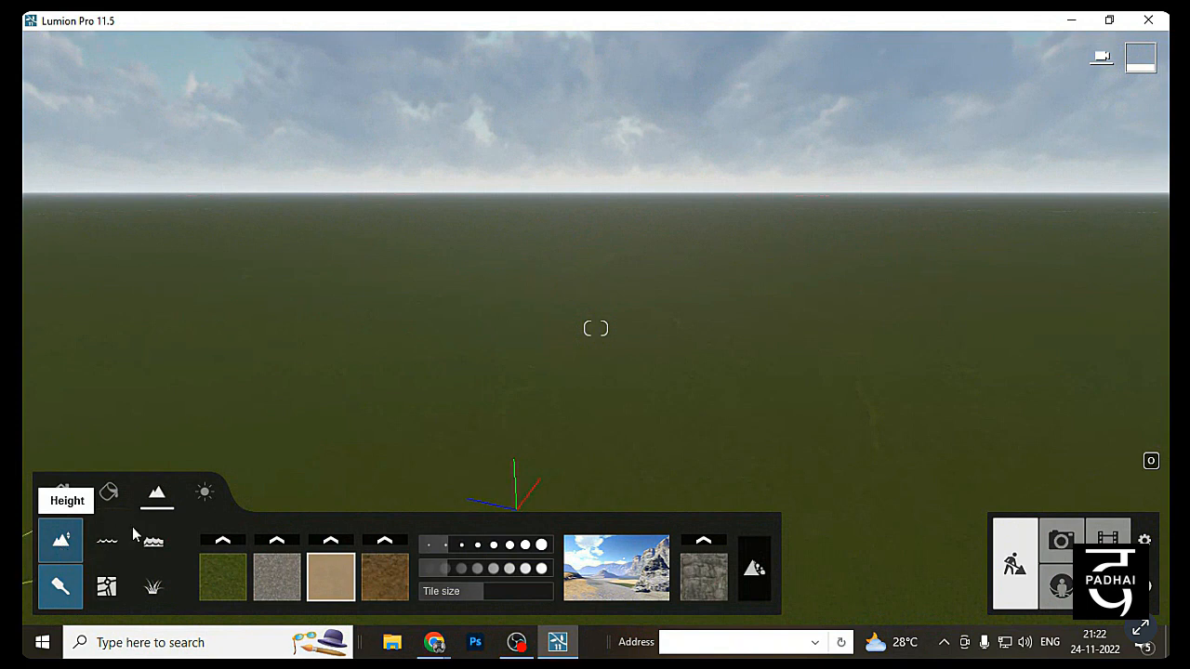
pyautogui.click(61, 539)
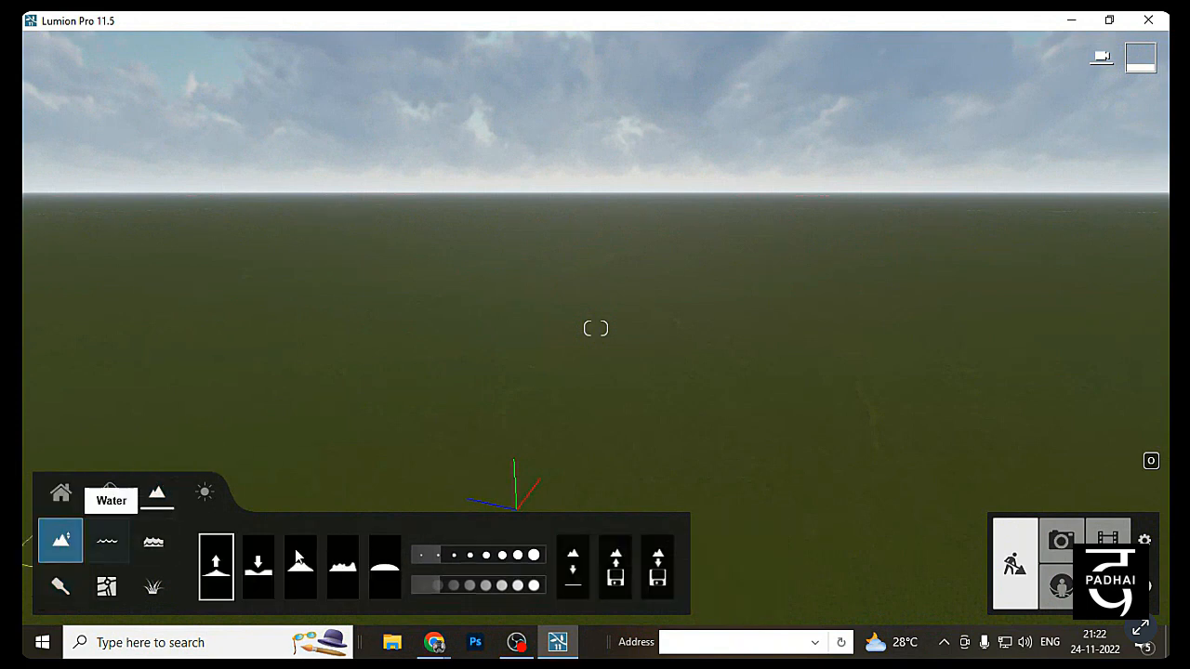
pyautogui.moveTo(526, 352); pyautogui.dragTo(527, 318, button='right')
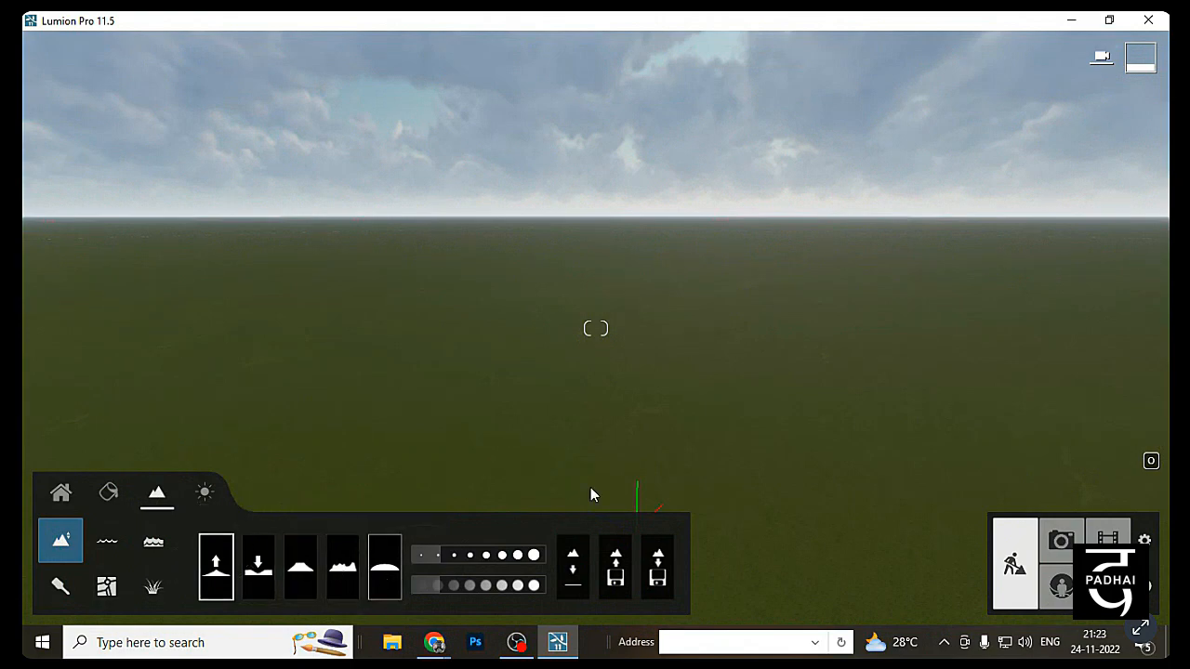
pyautogui.moveTo(590, 487)
pyautogui.mouseDown(button='right')
pyautogui.moveTo(800, 359)
pyautogui.moveTo(779, 361)
pyautogui.mouseUp(button='right')
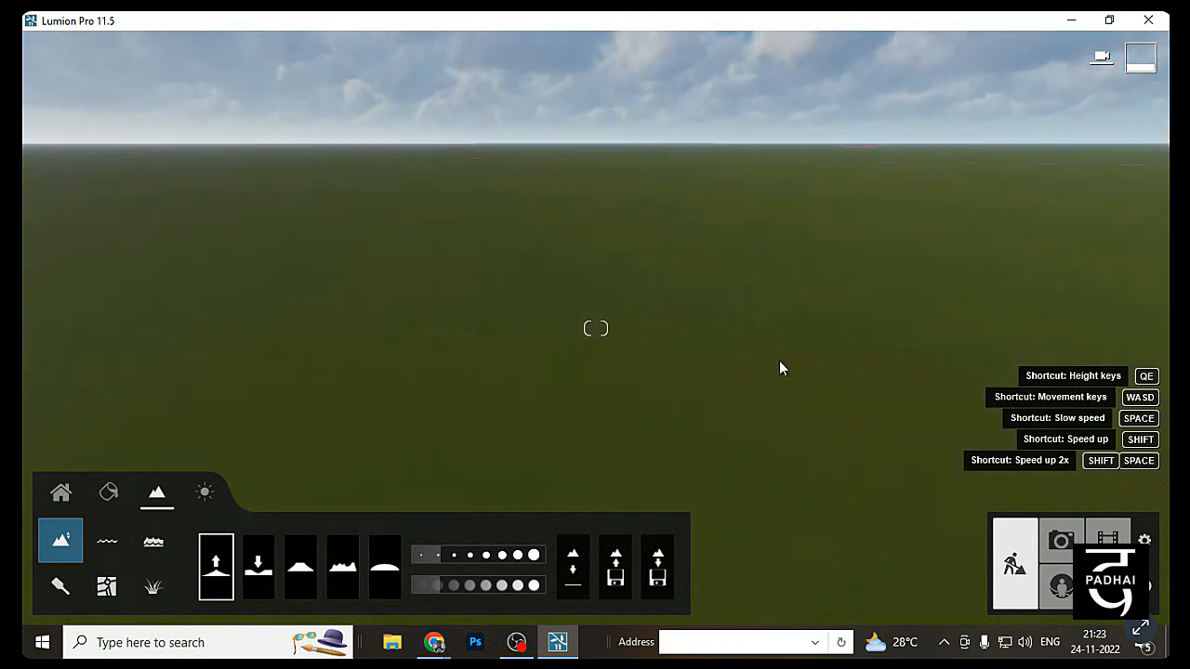
# Using the Raise tool with a small brush, sculpt rocky ridges, scattered hills and a tall spire across the middle of the terrain
pyautogui.click(471, 555)
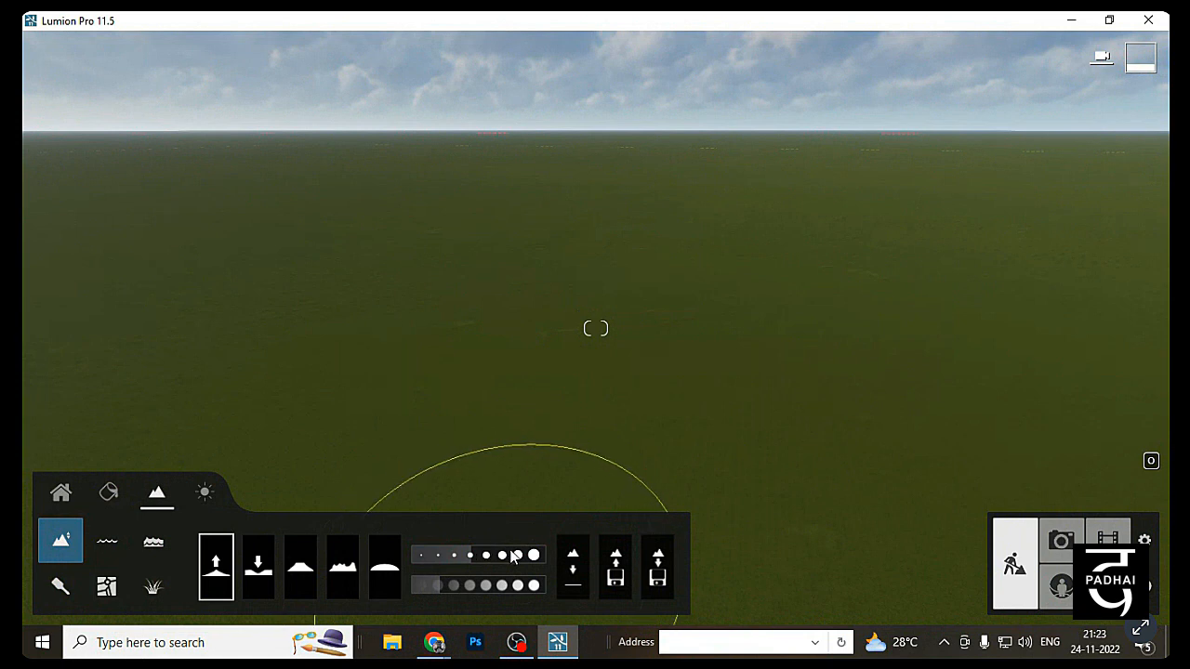
pyautogui.moveTo(512, 556)
pyautogui.mouseDown()
pyautogui.moveTo(551, 564)
pyautogui.moveTo(443, 561)
pyautogui.mouseUp()
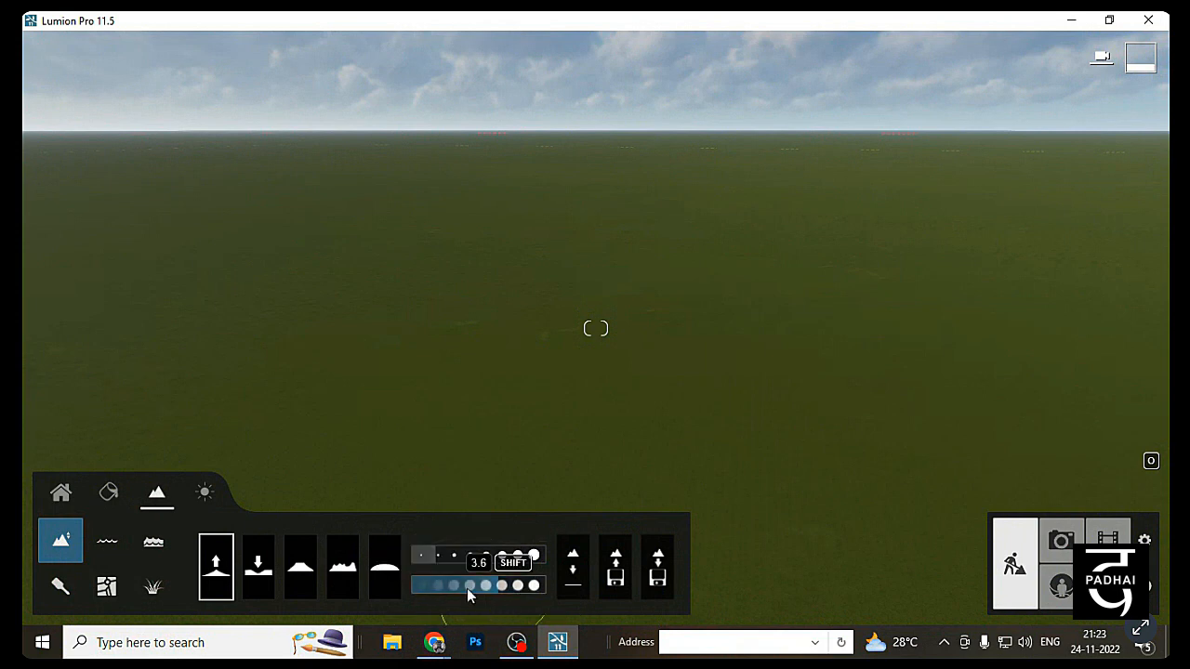
pyautogui.moveTo(466, 589)
pyautogui.mouseDown()
pyautogui.moveTo(420, 590)
pyautogui.moveTo(442, 590)
pyautogui.mouseUp()
pyautogui.click(316, 350)
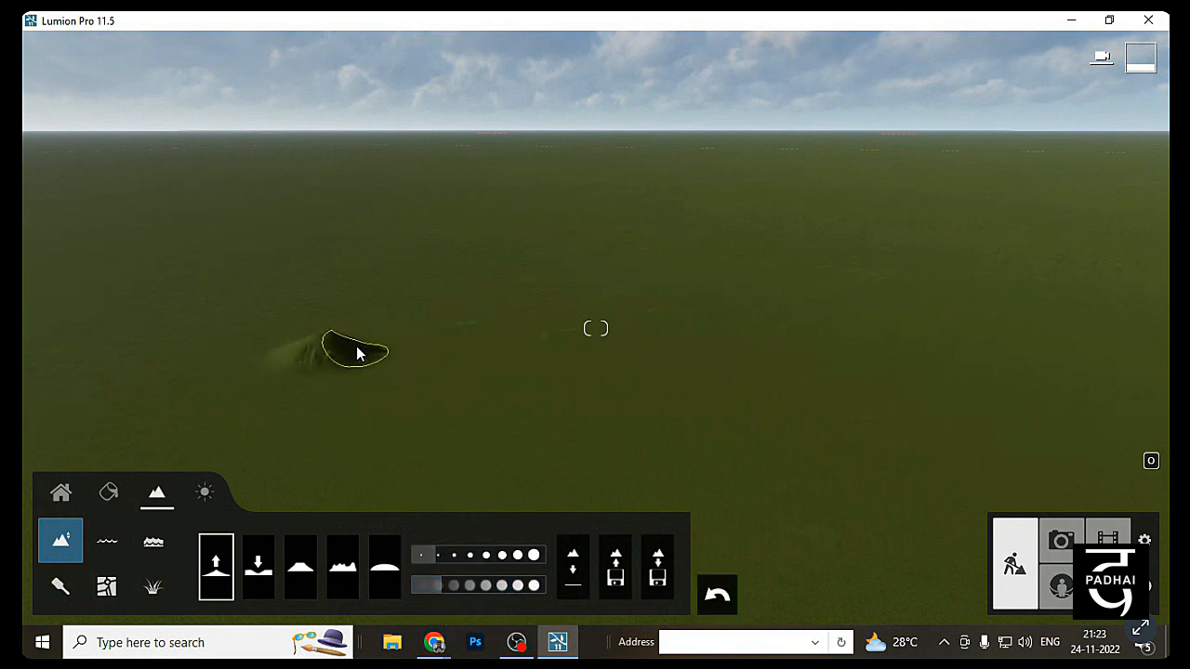
pyautogui.moveTo(357, 352); pyautogui.dragTo(552, 358)
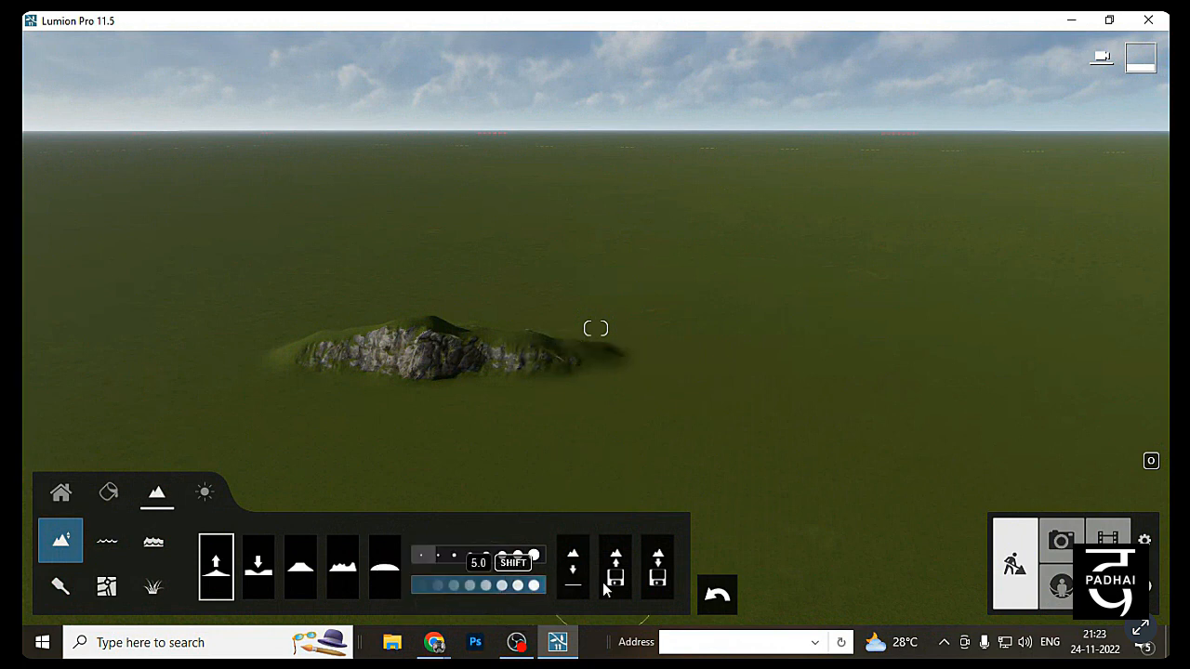
pyautogui.moveTo(484, 278); pyautogui.dragTo(634, 279)
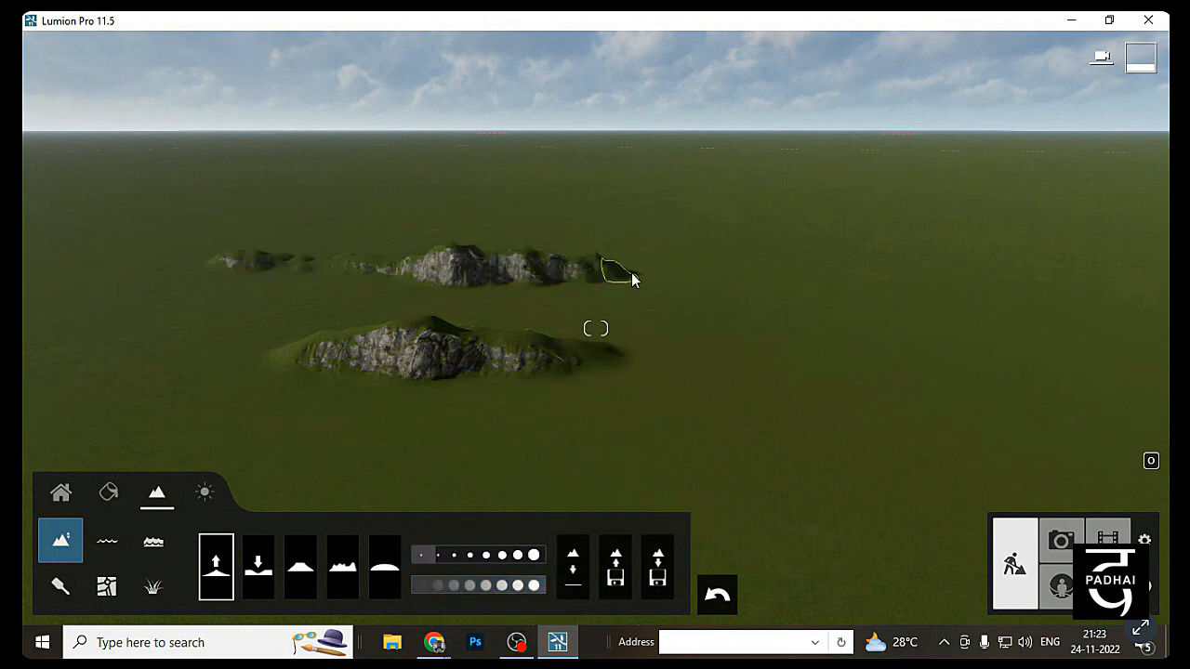
pyautogui.moveTo(948, 300)
pyautogui.mouseDown()
pyautogui.moveTo(565, 285)
pyautogui.moveTo(153, 291)
pyautogui.moveTo(999, 333)
pyautogui.moveTo(1008, 290)
pyautogui.moveTo(279, 249)
pyautogui.moveTo(46, 293)
pyautogui.moveTo(430, 227)
pyautogui.mouseUp()
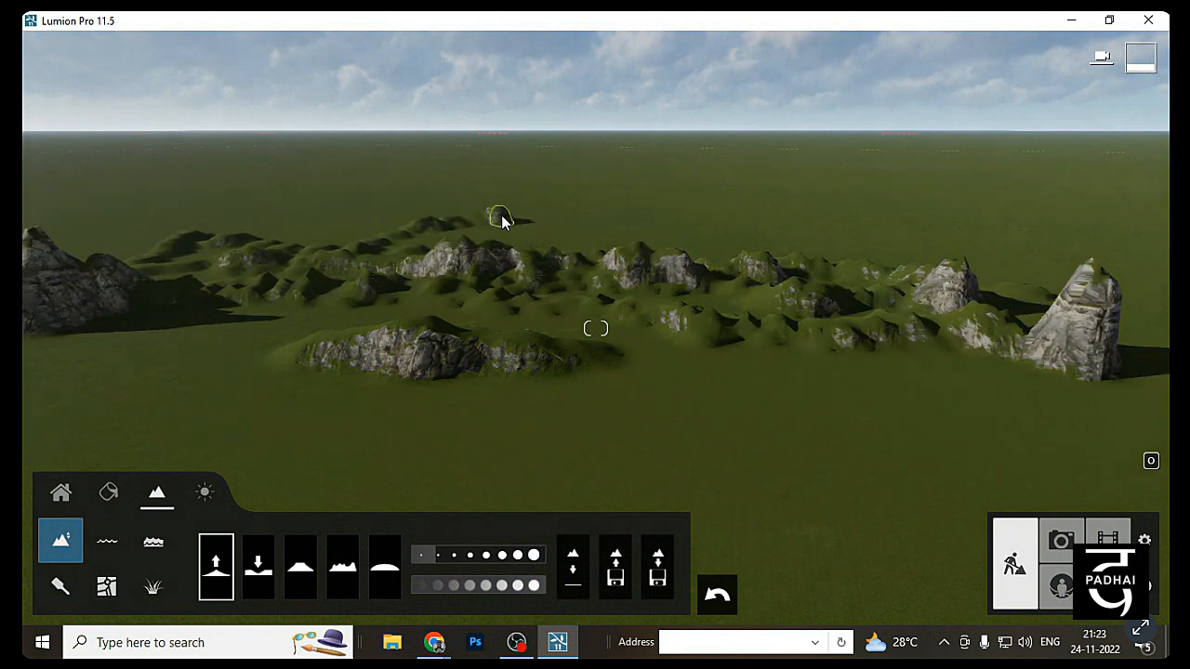
pyautogui.moveTo(502, 214)
pyautogui.mouseDown()
pyautogui.moveTo(505, 170)
pyautogui.moveTo(535, 146)
pyautogui.mouseUp()
pyautogui.press('s')
pyautogui.press('a')
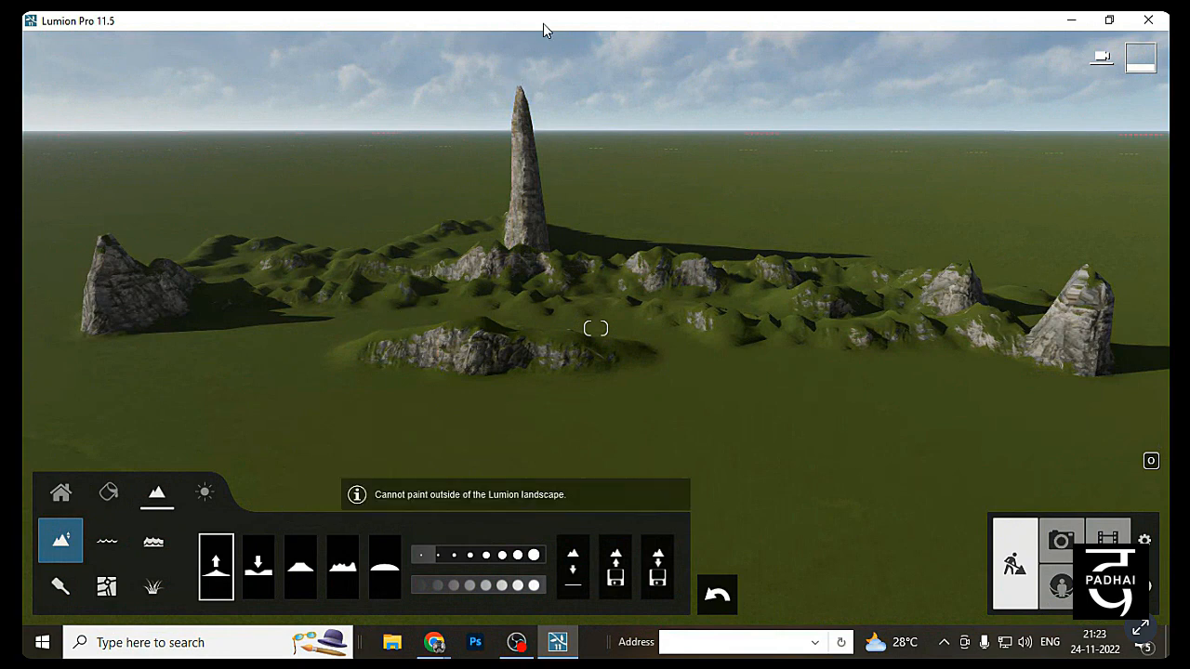
# Undo all the raised terrain strokes
pyautogui.click(714, 598)
pyautogui.click(713, 598)
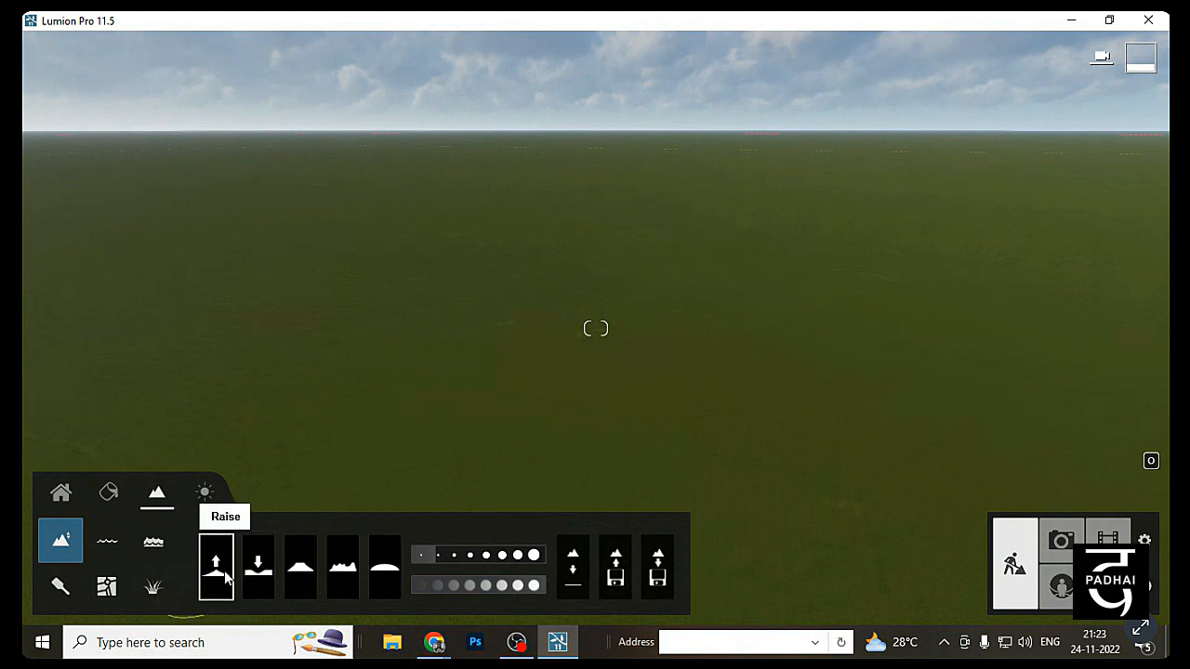
# Using the Raise tool with a small brush, sculpt a long, low ridge across the middle of the flat terrain
pyautogui.click(471, 559)
pyautogui.click(454, 555)
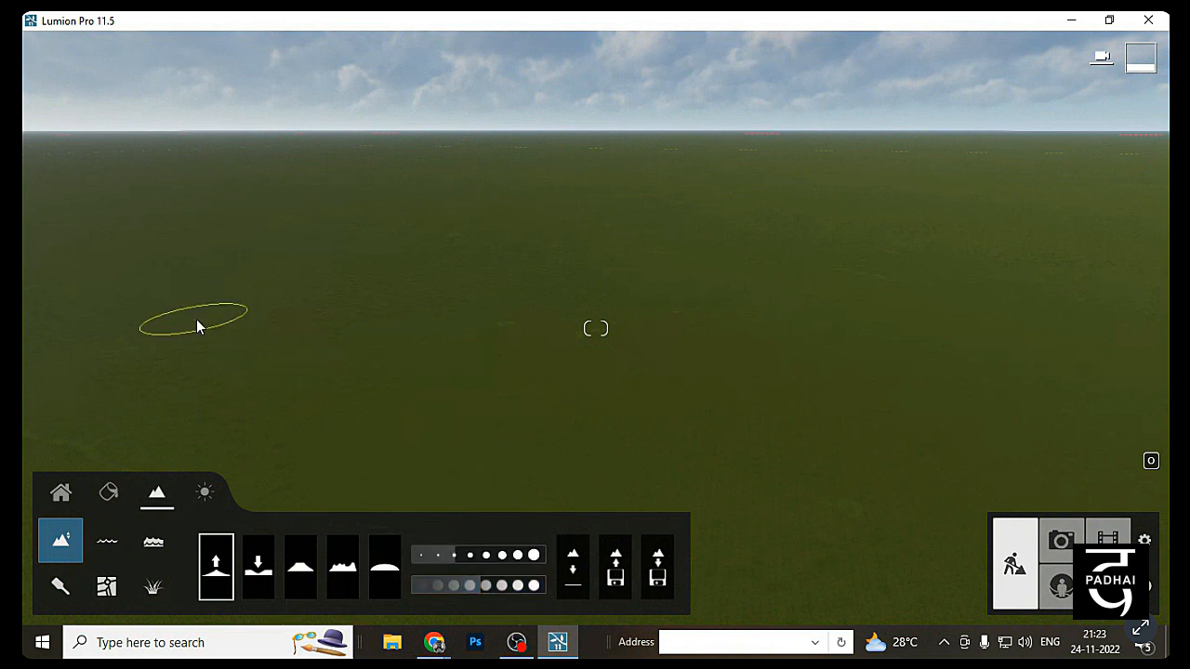
pyautogui.moveTo(292, 339); pyautogui.dragTo(320, 365, button='right')
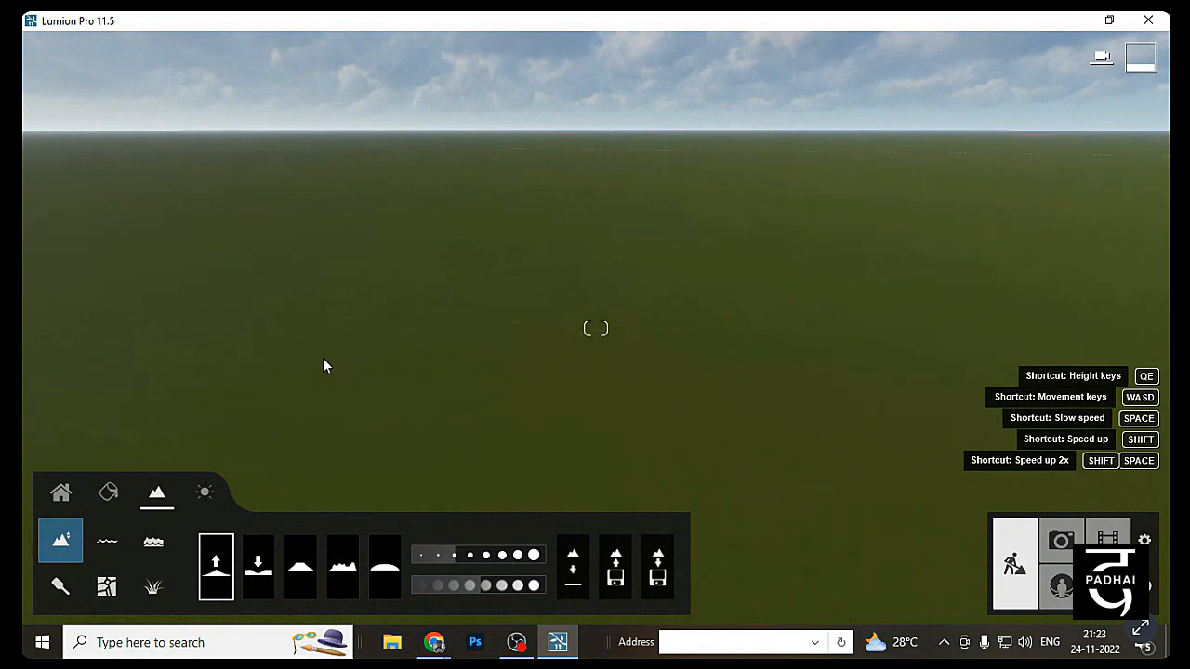
pyautogui.press('e')
pyautogui.press('q')
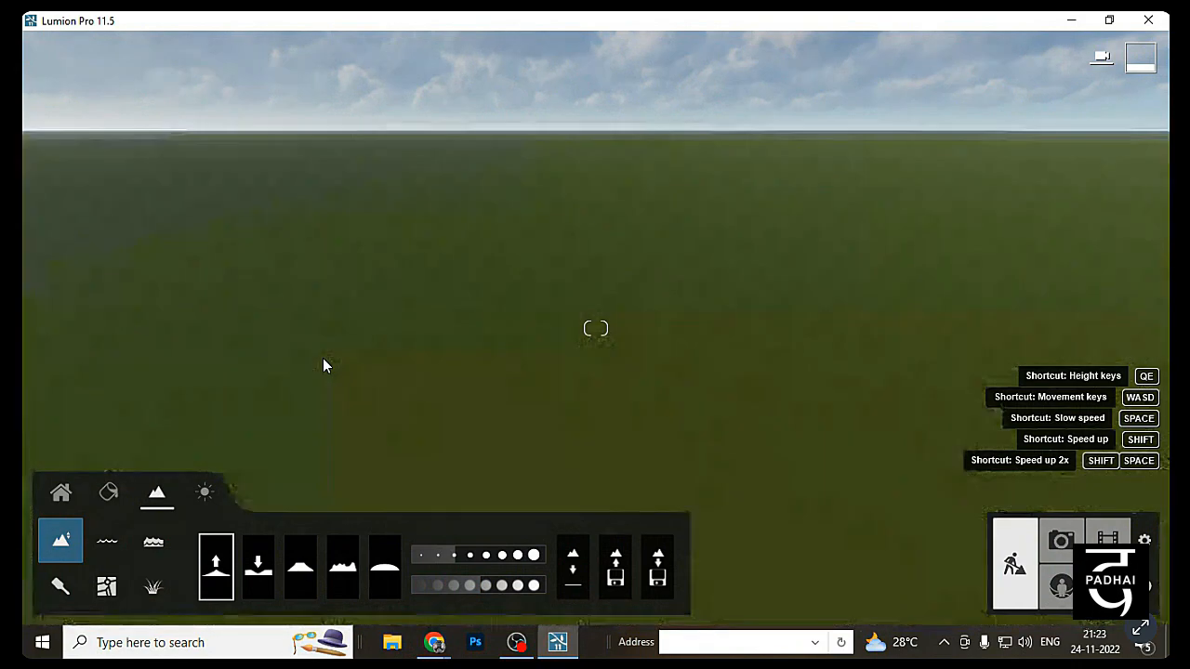
pyautogui.moveTo(322, 357)
pyautogui.mouseDown(button='right')
pyautogui.moveTo(436, 289)
pyautogui.moveTo(431, 278)
pyautogui.moveTo(446, 352)
pyautogui.mouseUp(button='right')
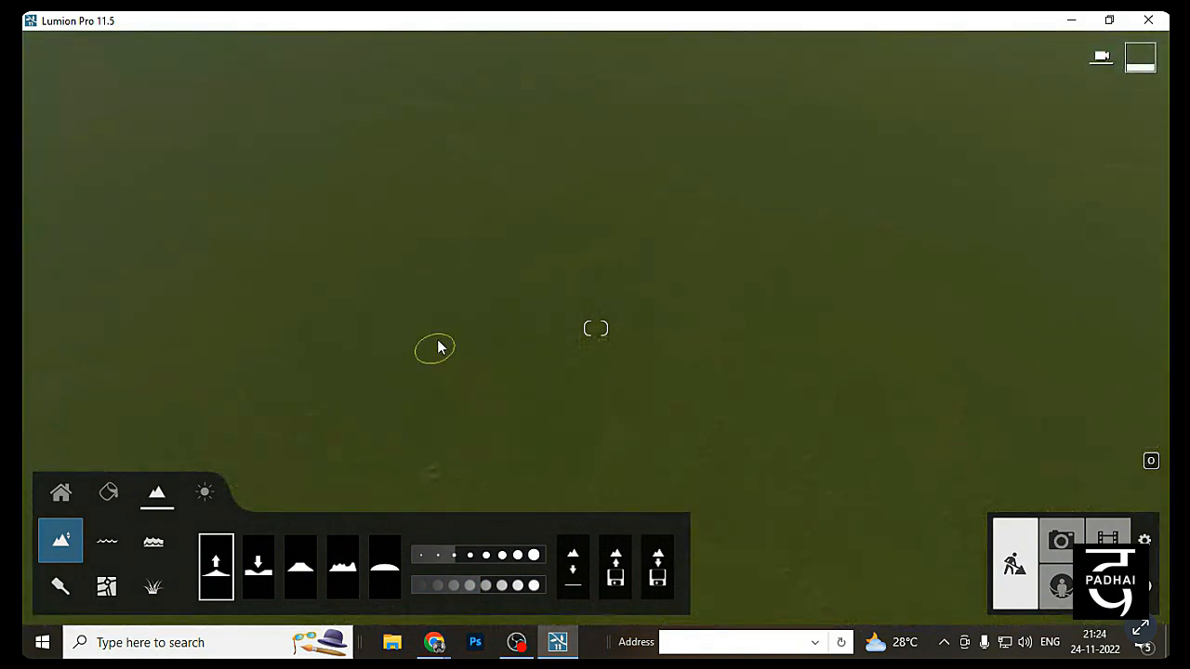
pyautogui.click(446, 336)
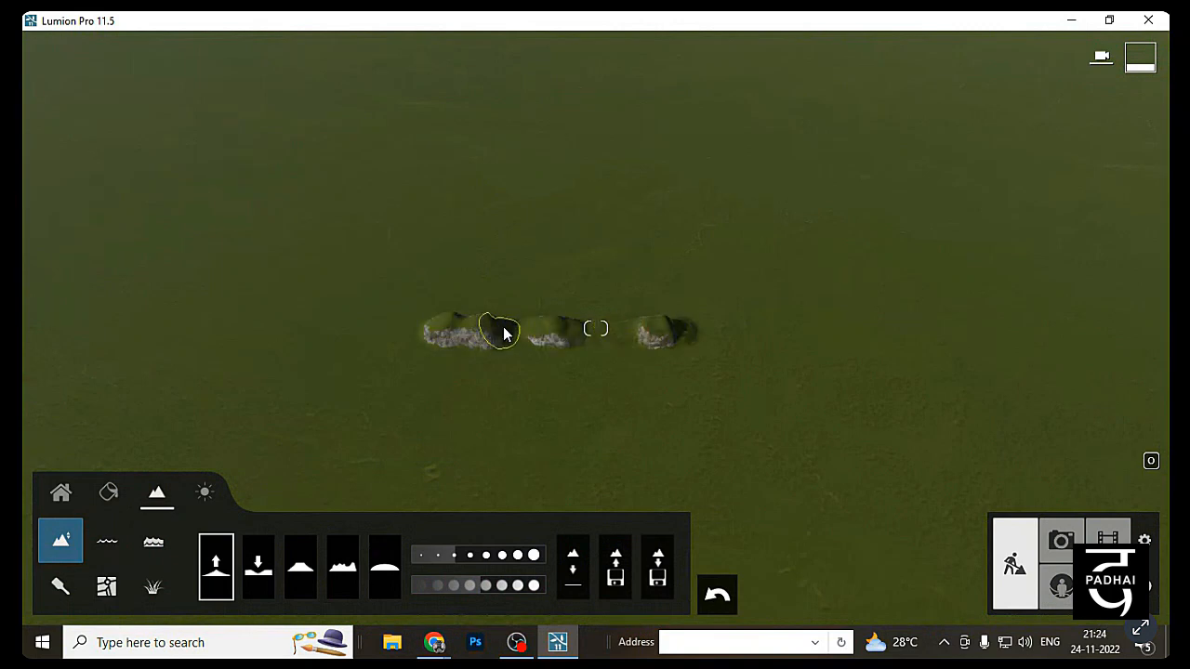
pyautogui.moveTo(533, 335); pyautogui.dragTo(678, 335)
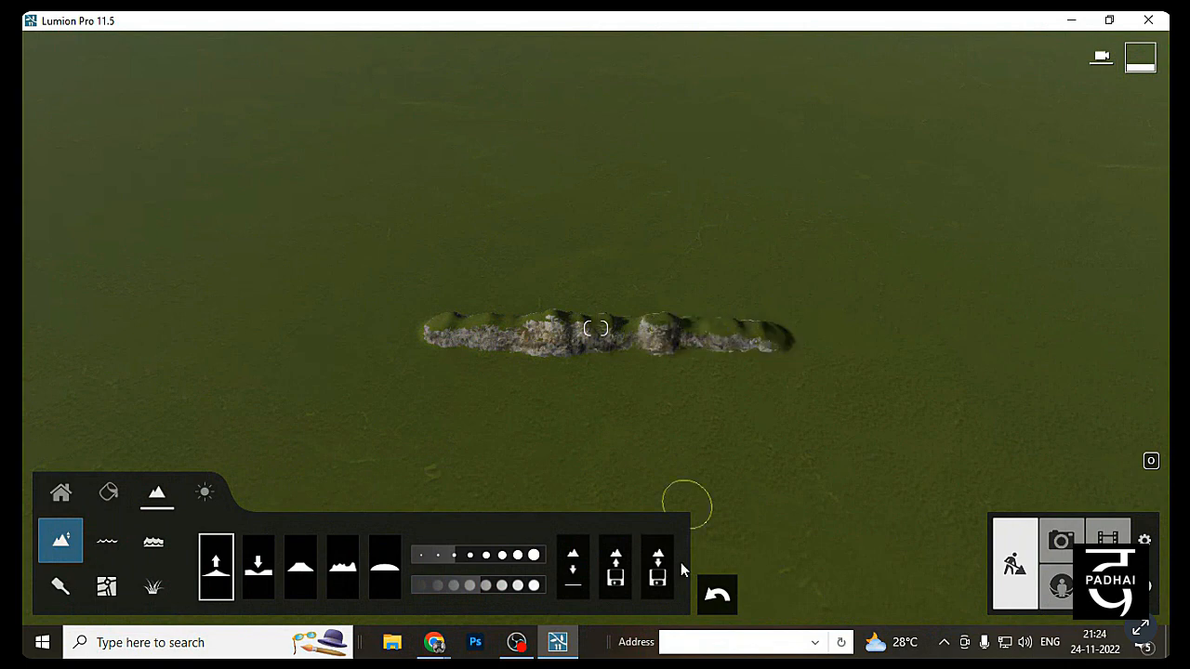
# Using the Lower tool, dig a long trench in front of the ridge and deepen it along its length
pyautogui.click(257, 563)
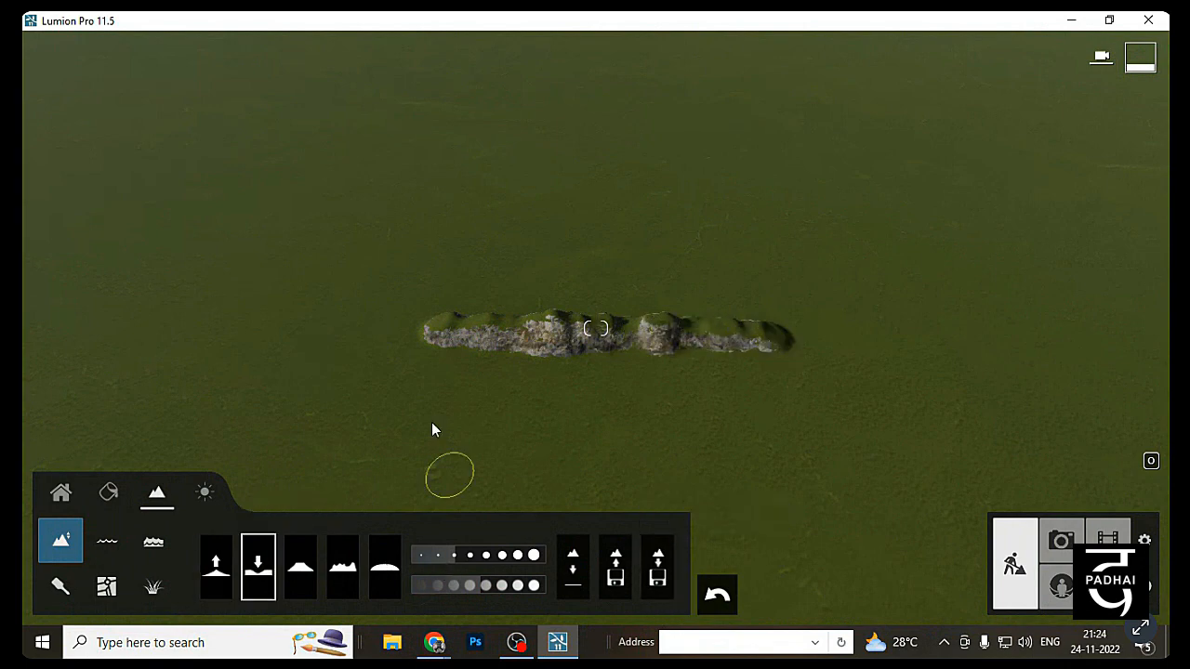
pyautogui.moveTo(417, 404); pyautogui.dragTo(445, 404)
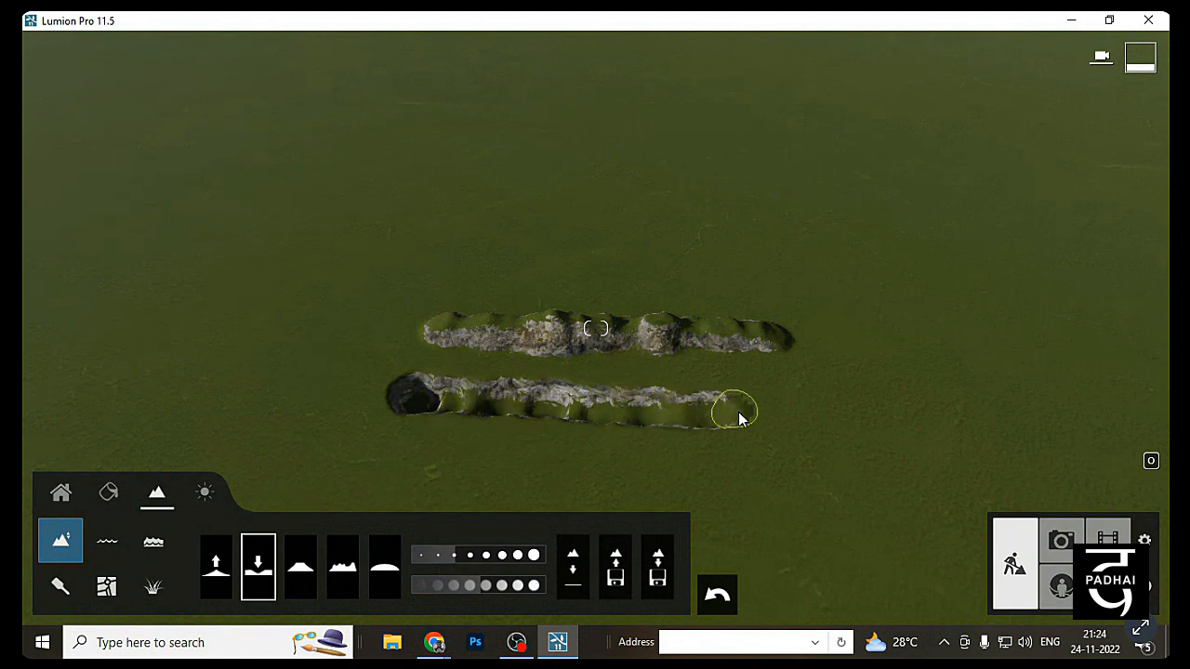
pyautogui.moveTo(739, 419)
pyautogui.mouseDown()
pyautogui.moveTo(803, 417)
pyautogui.moveTo(423, 410)
pyautogui.moveTo(804, 426)
pyautogui.moveTo(610, 430)
pyautogui.mouseUp()
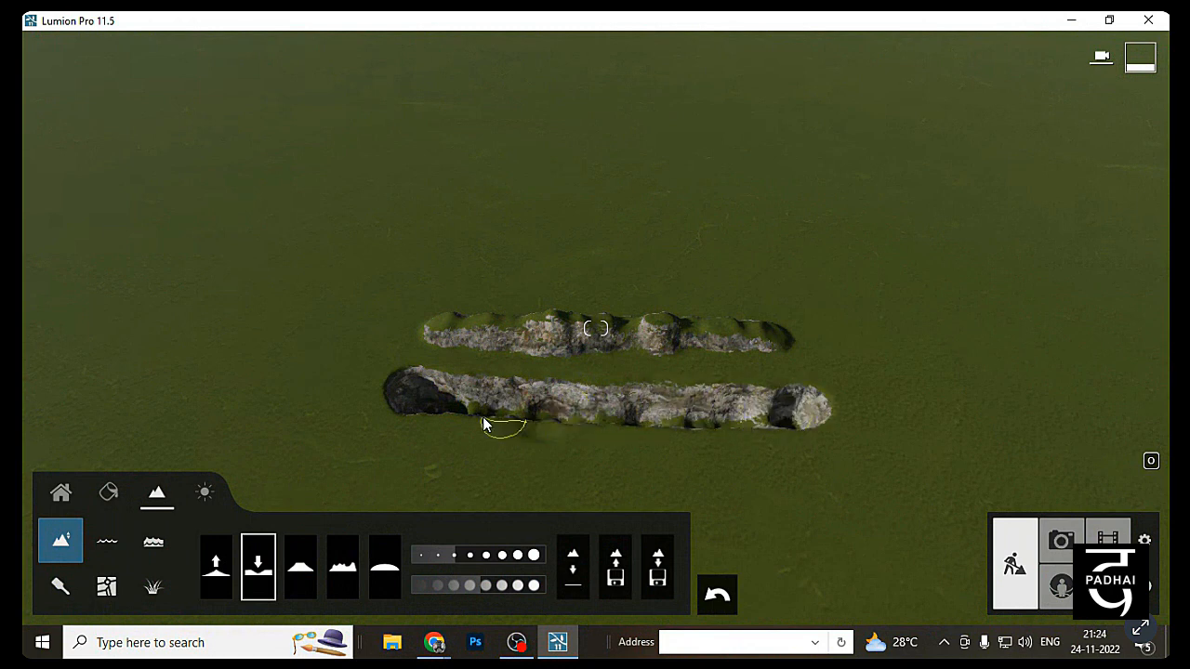
# Raise a second, taller ridge with jagged peaks behind the first one, increasing the brush speed to 4.7
pyautogui.click(300, 564)
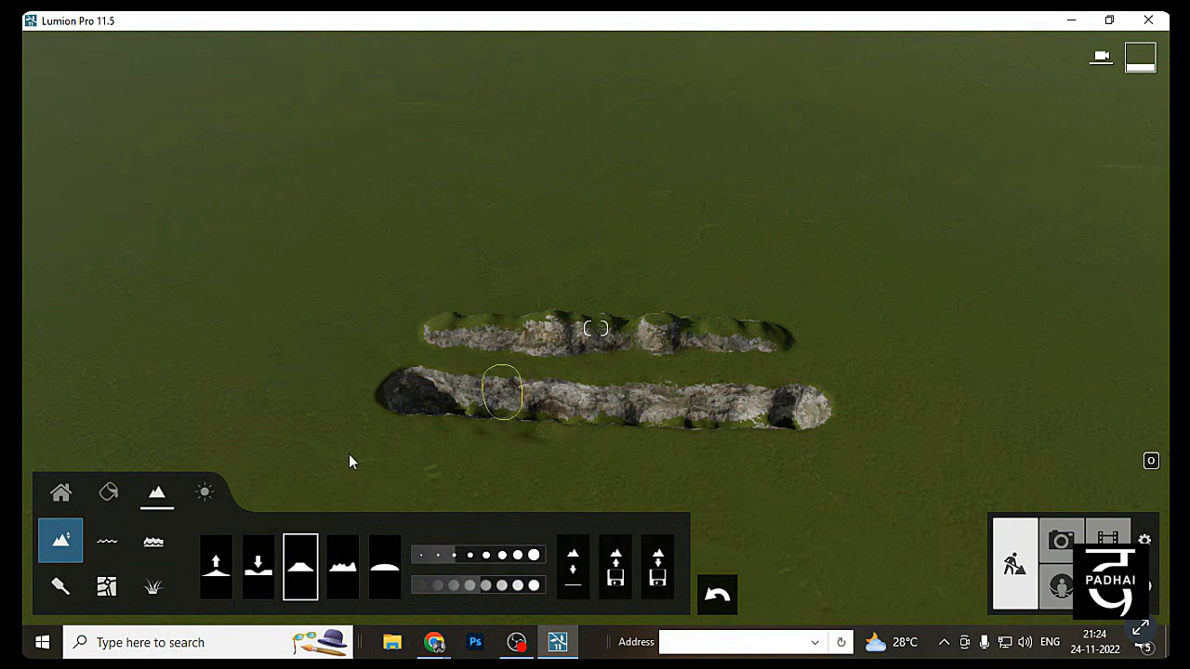
pyautogui.click(222, 562)
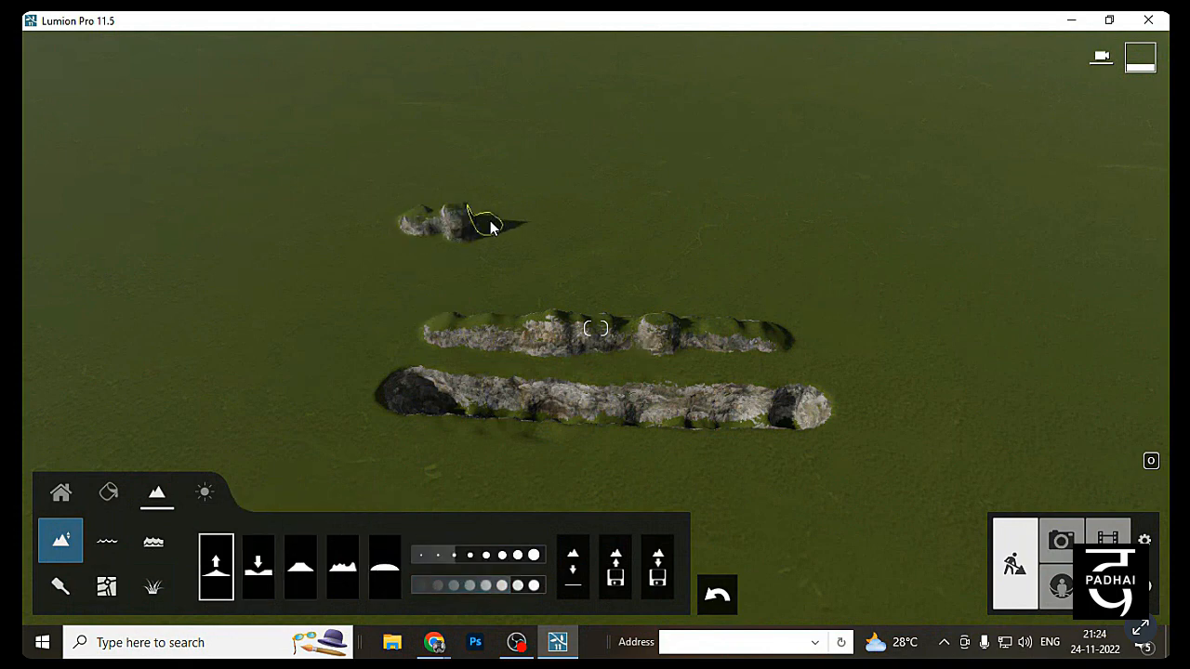
pyautogui.click(539, 585)
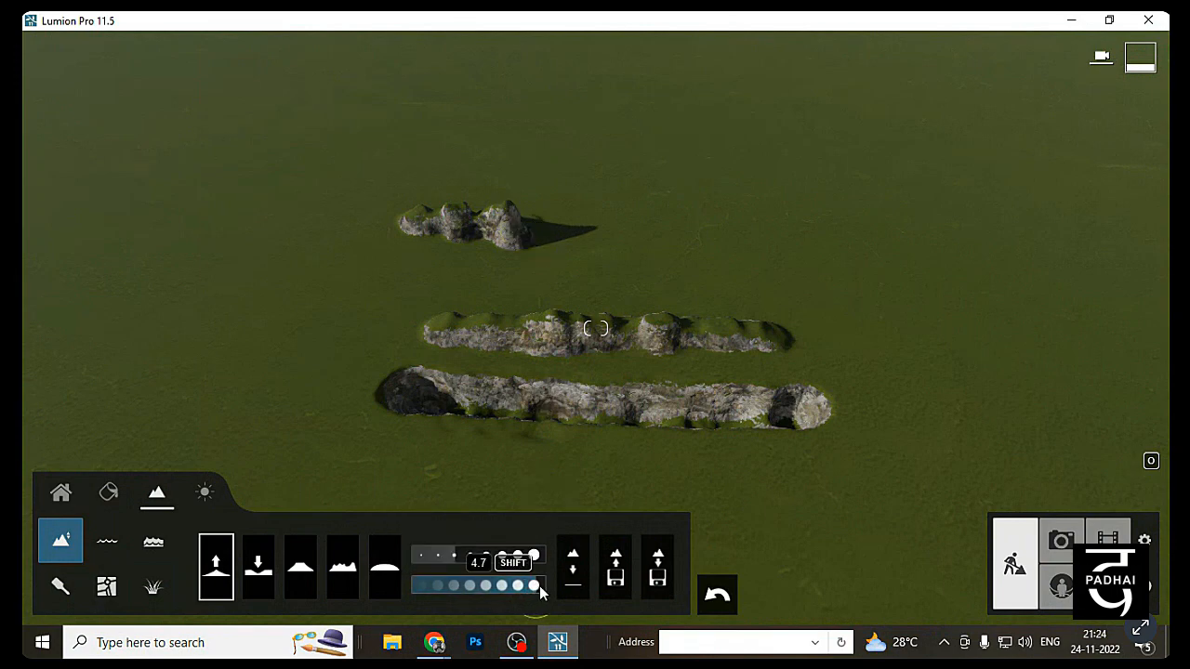
pyautogui.moveTo(444, 228); pyautogui.dragTo(530, 227)
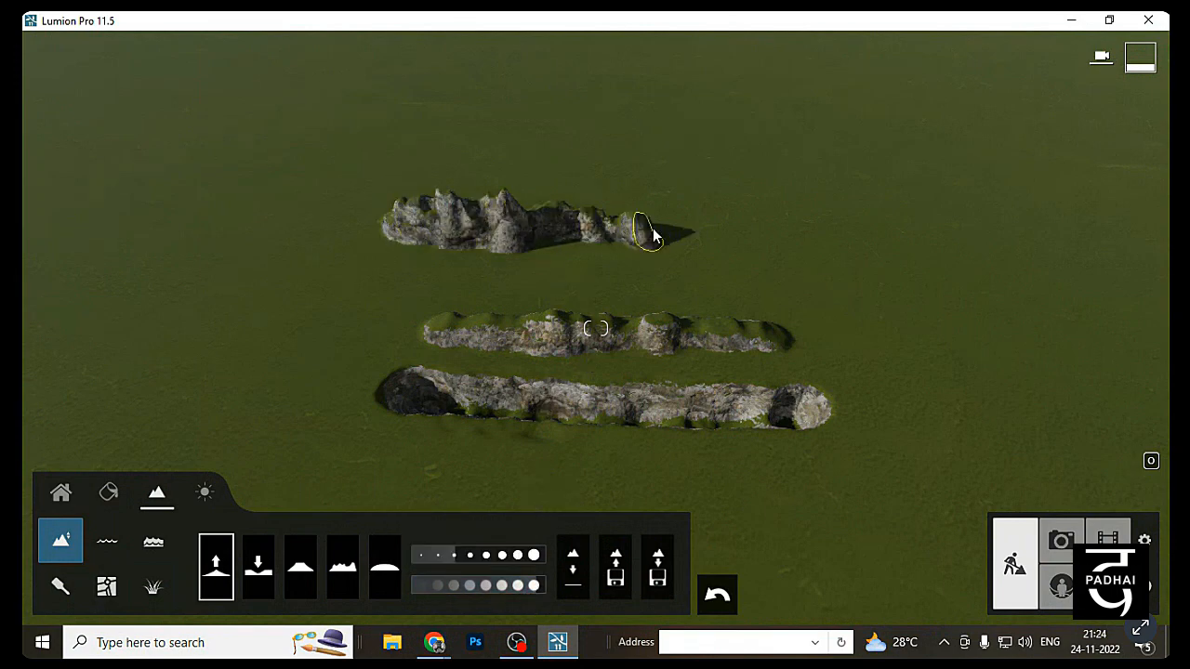
pyautogui.moveTo(653, 238)
pyautogui.mouseDown()
pyautogui.moveTo(727, 243)
pyautogui.moveTo(502, 227)
pyautogui.mouseUp()
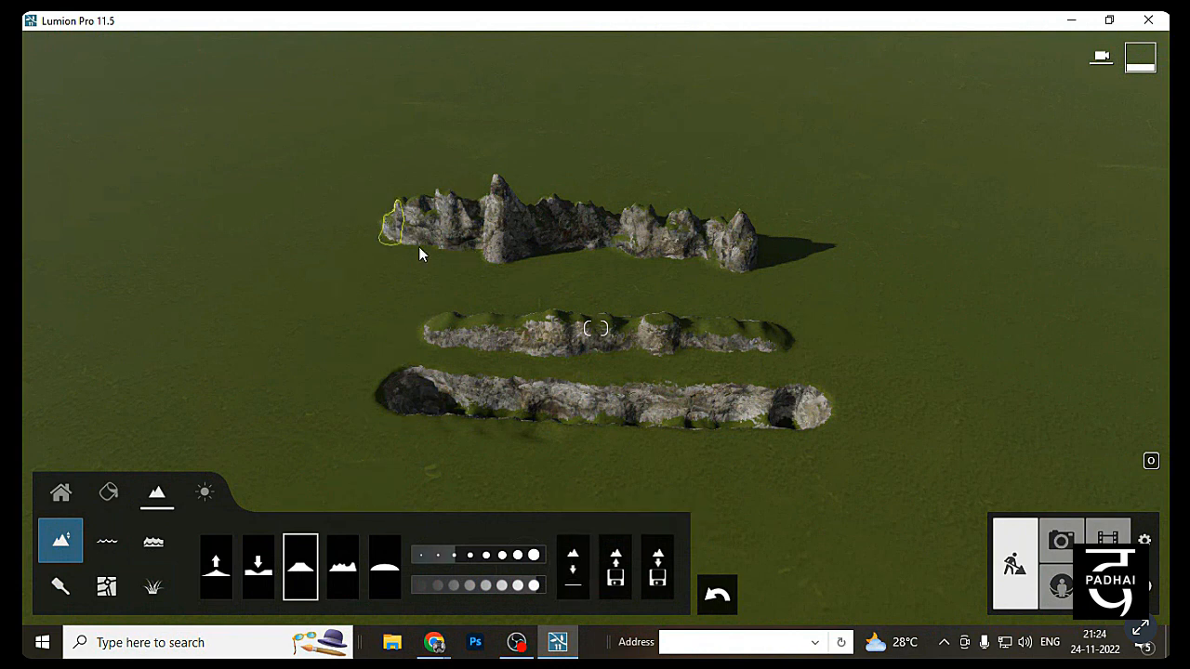
# Flatten the jagged rear ridge into a level plateau along its whole length, using a larger brush
pyautogui.click(469, 555)
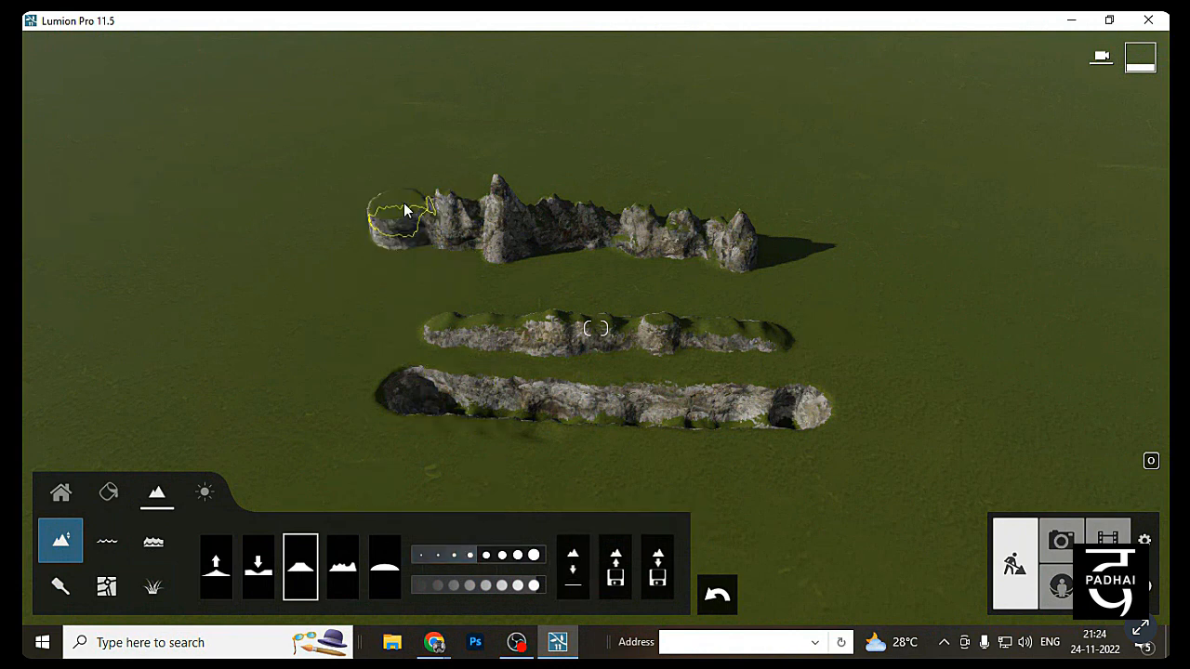
pyautogui.moveTo(403, 210); pyautogui.dragTo(567, 221)
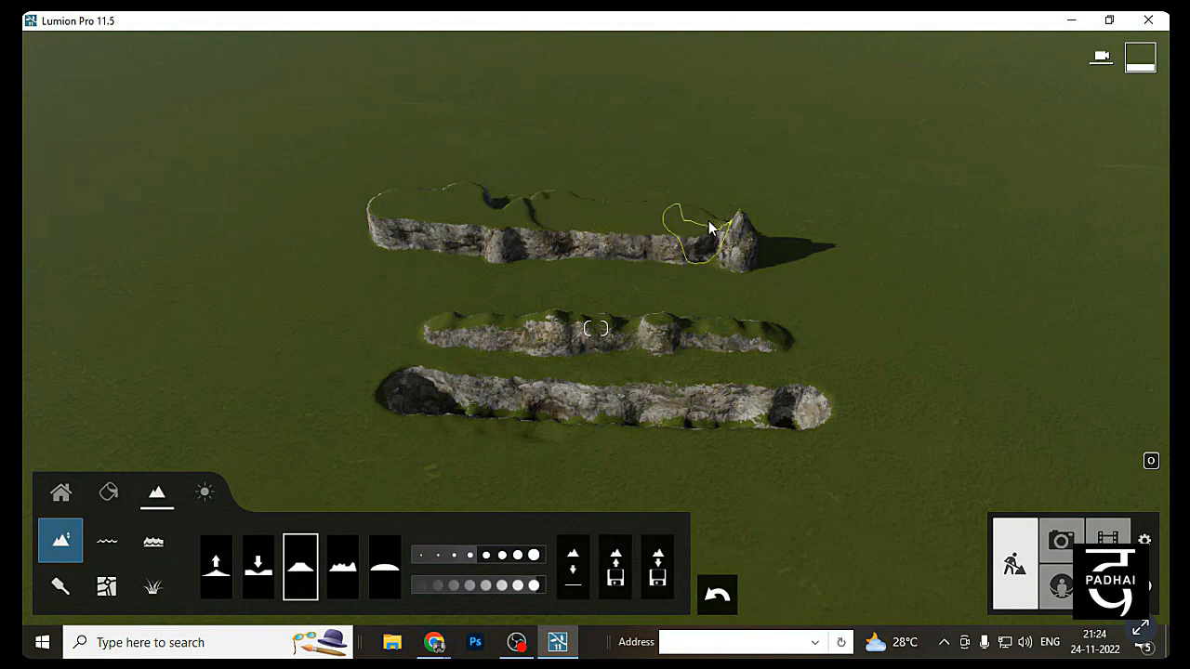
pyautogui.moveTo(491, 210); pyautogui.dragTo(390, 210)
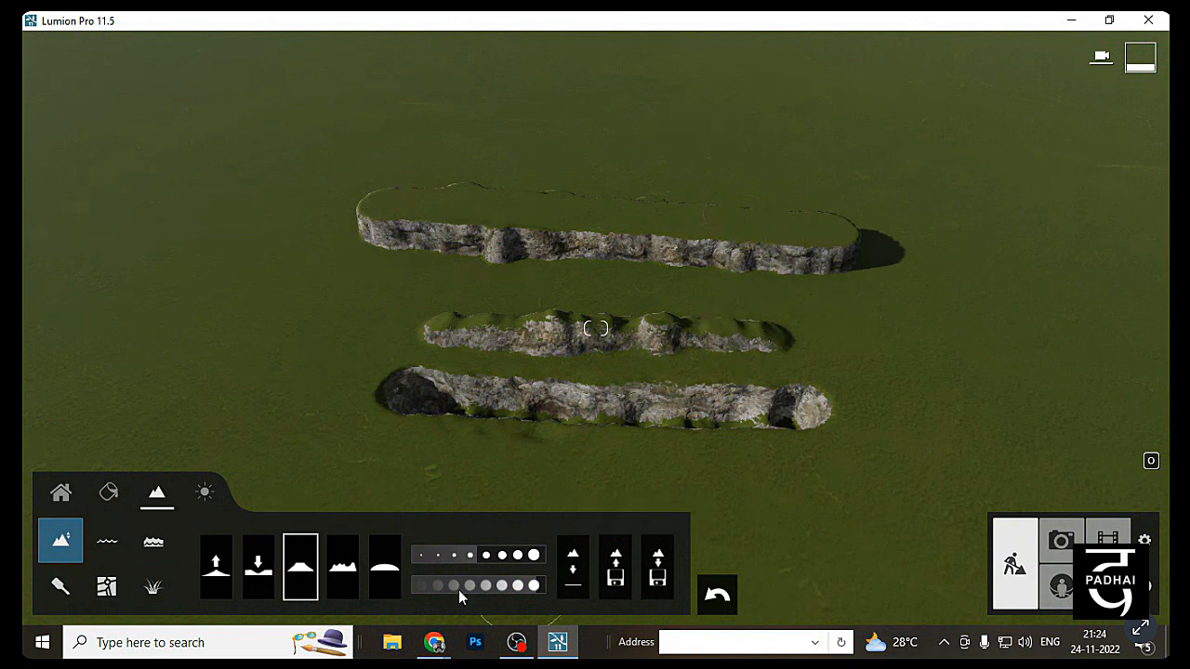
# Using the Jitter tool at varying brush speeds, roughen a curved rocky band around the plateau and separate rocky patches beyond it
pyautogui.click(345, 583)
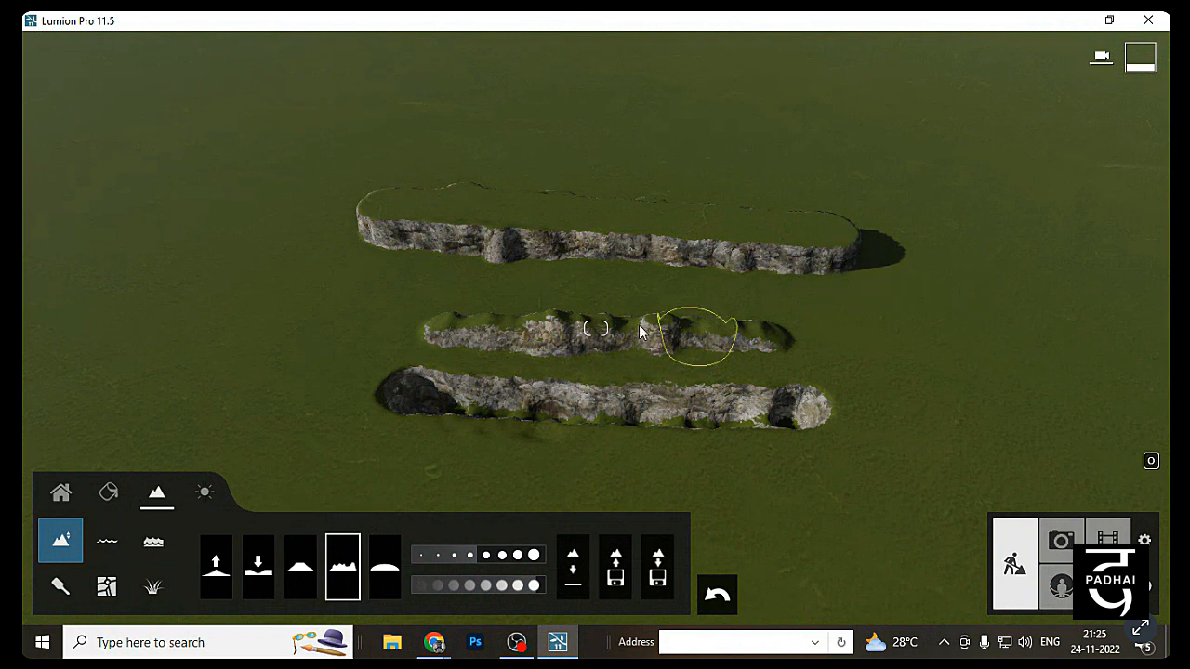
pyautogui.scroll(-1, 638, 325)
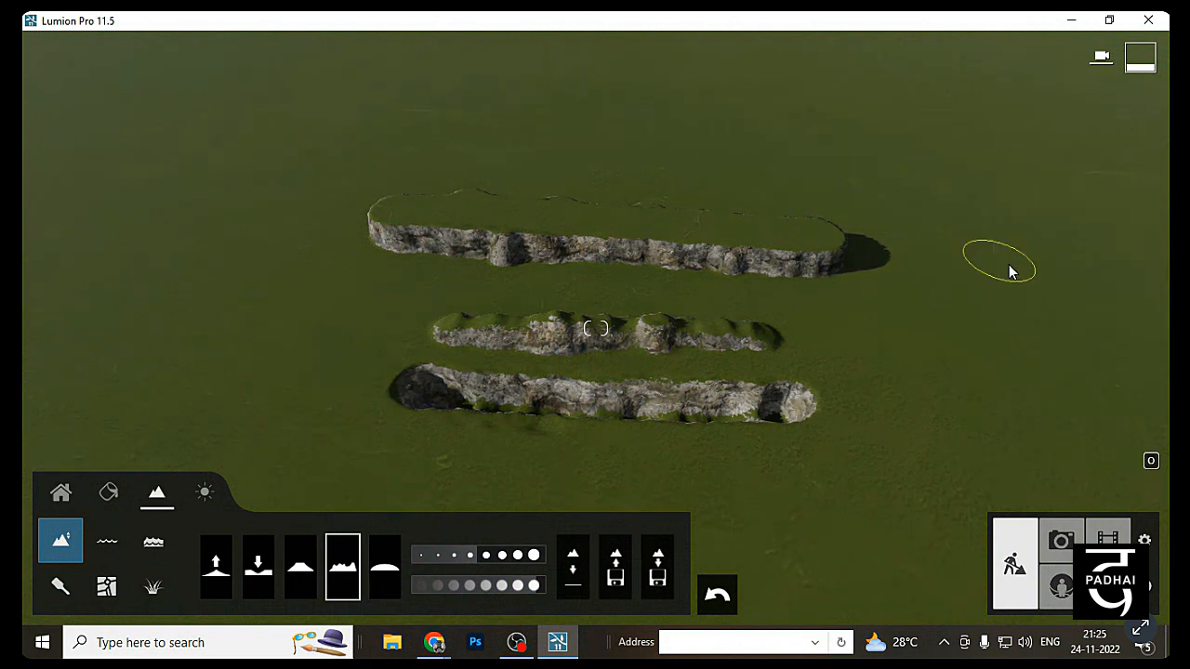
pyautogui.moveTo(1011, 233)
pyautogui.mouseDown()
pyautogui.moveTo(1069, 255)
pyautogui.moveTo(1131, 345)
pyautogui.mouseUp()
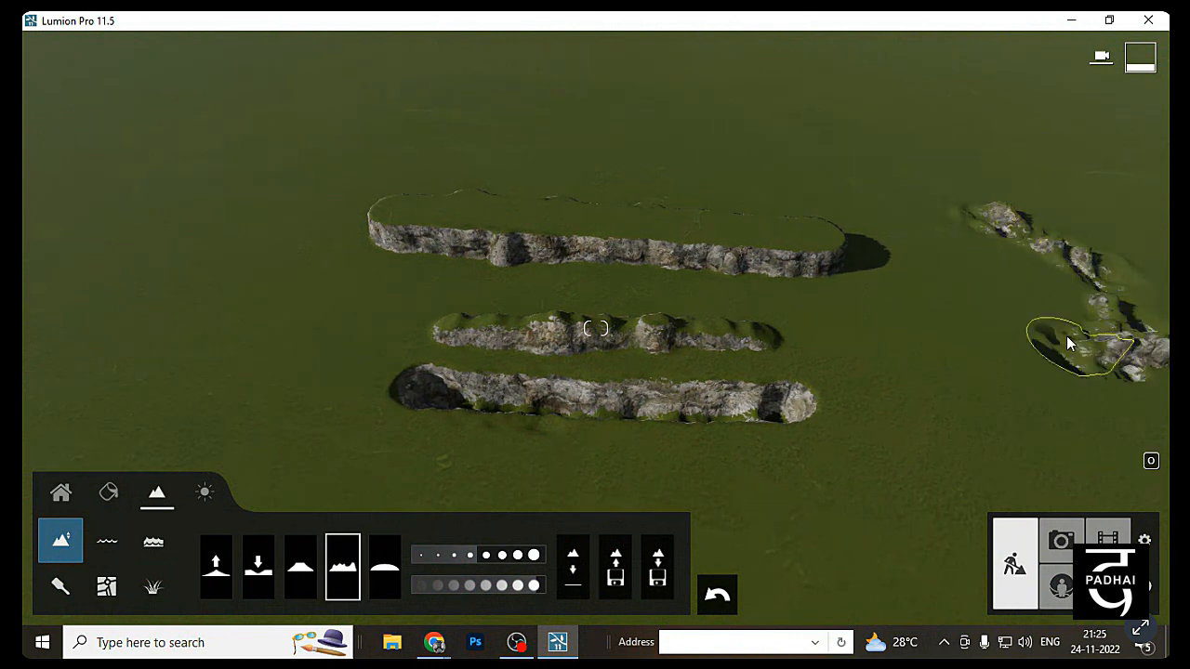
pyautogui.moveTo(1043, 269); pyautogui.dragTo(873, 183)
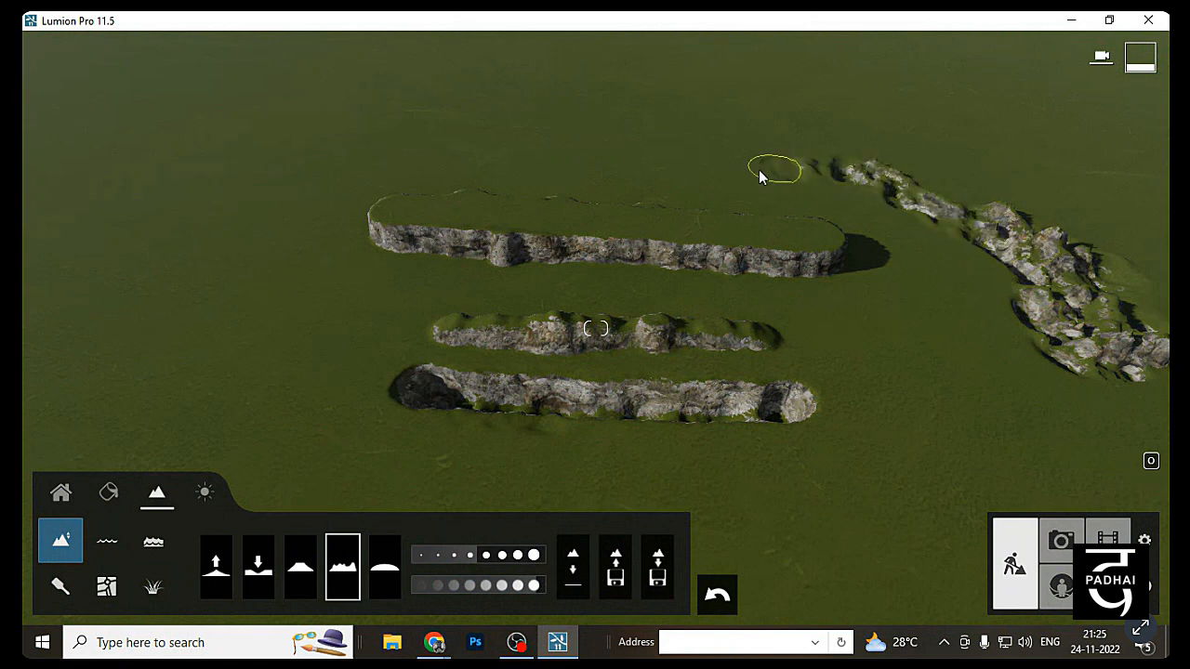
pyautogui.moveTo(664, 168)
pyautogui.mouseDown()
pyautogui.moveTo(372, 158)
pyautogui.moveTo(219, 221)
pyautogui.mouseUp()
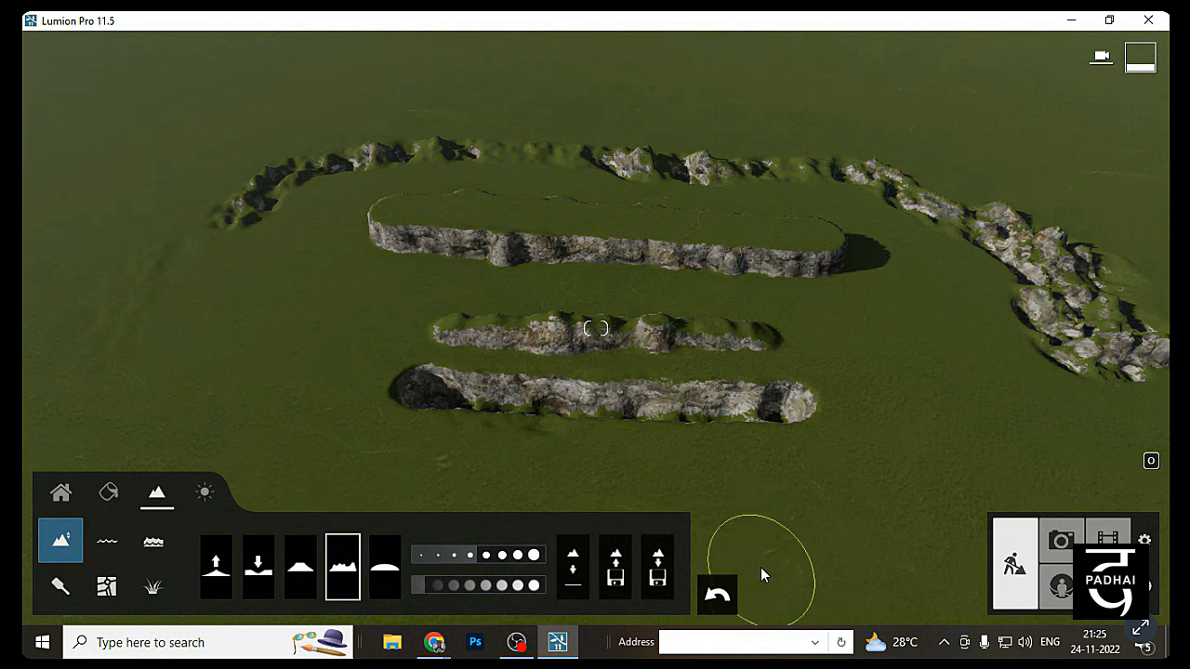
pyautogui.click(456, 579)
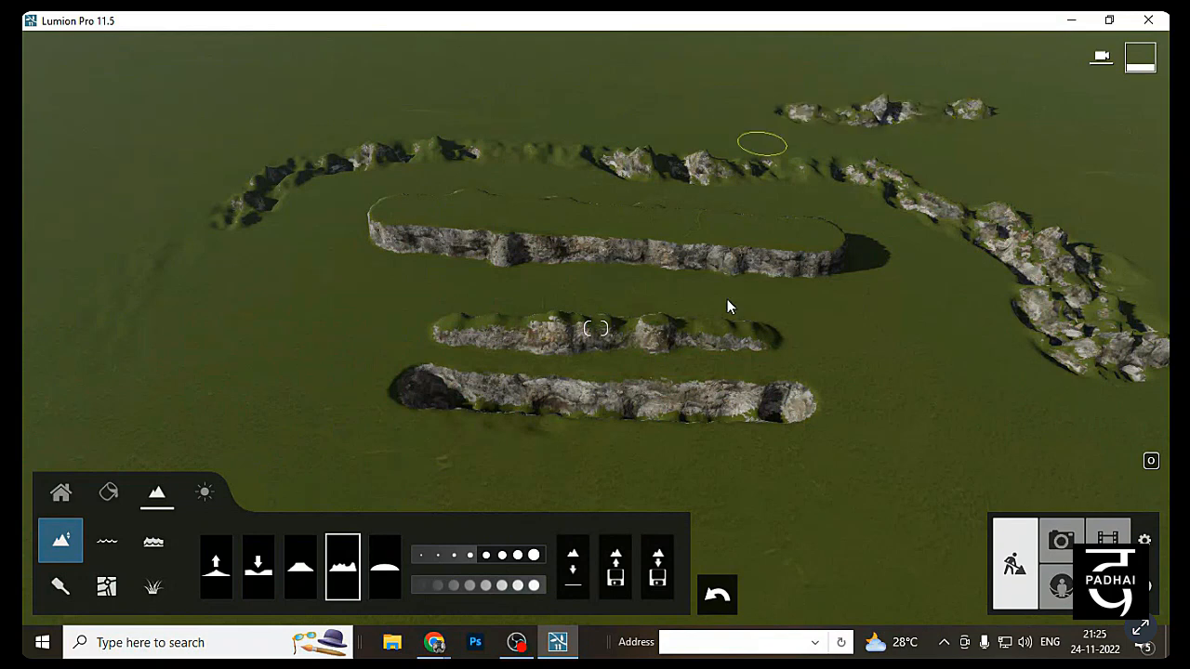
pyautogui.click(440, 583)
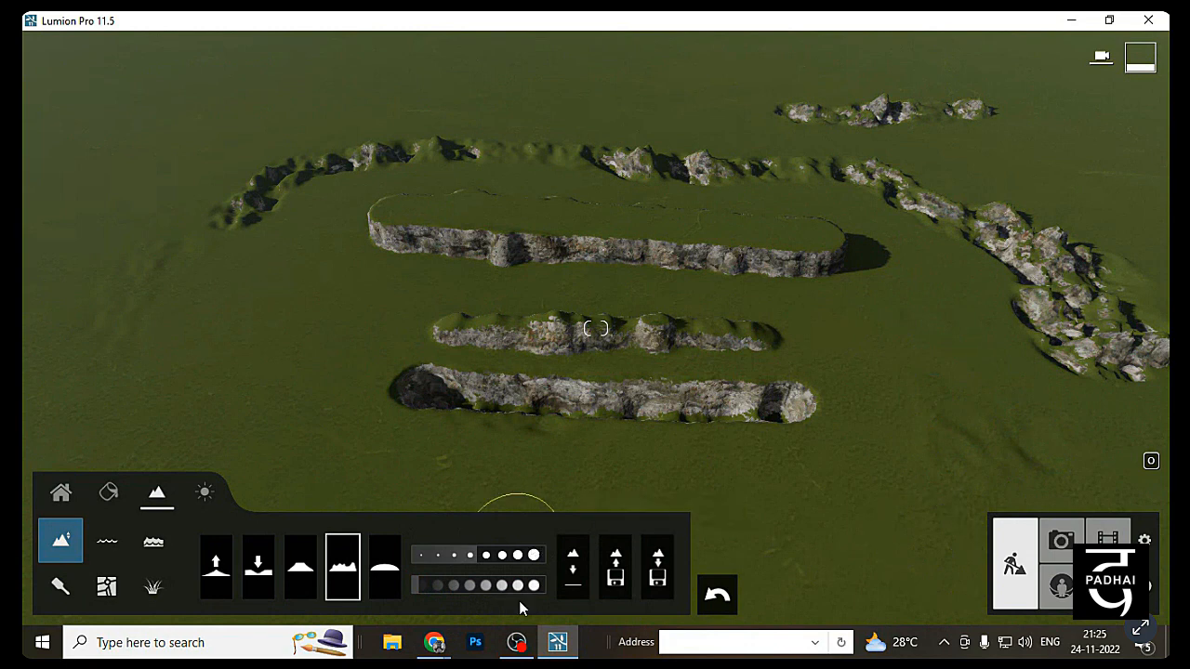
# Smooth the bumpy middle ridge from end to end with the Smooth tool at a low brush speed
pyautogui.click(396, 574)
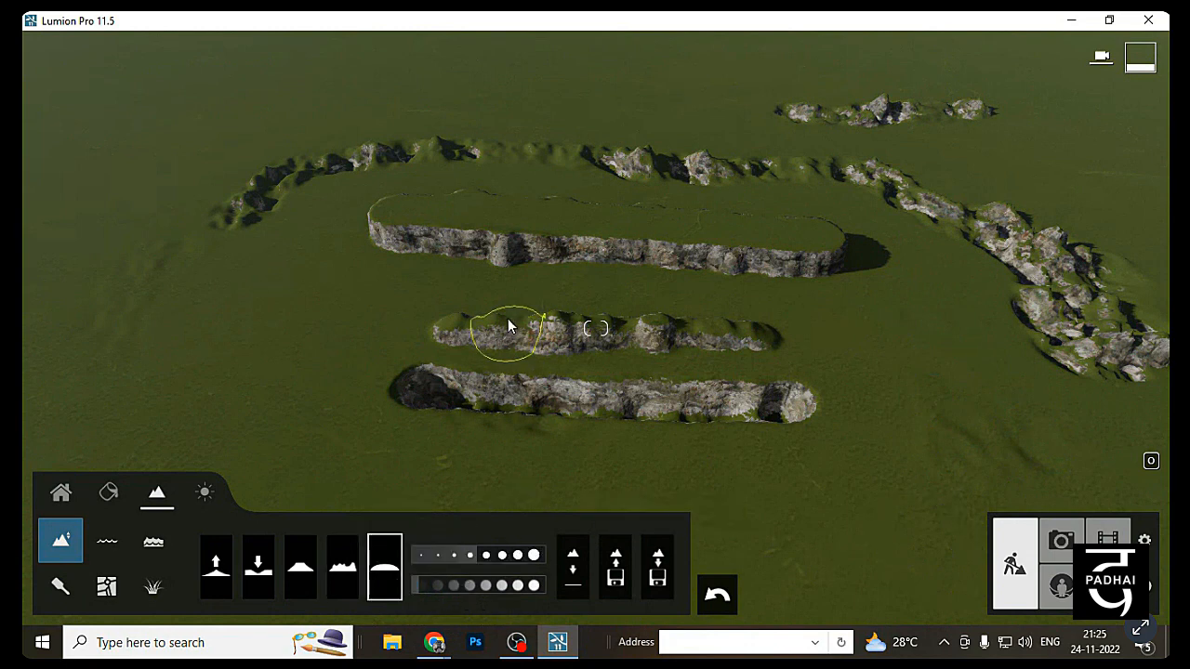
pyautogui.scroll(3, 508, 319)
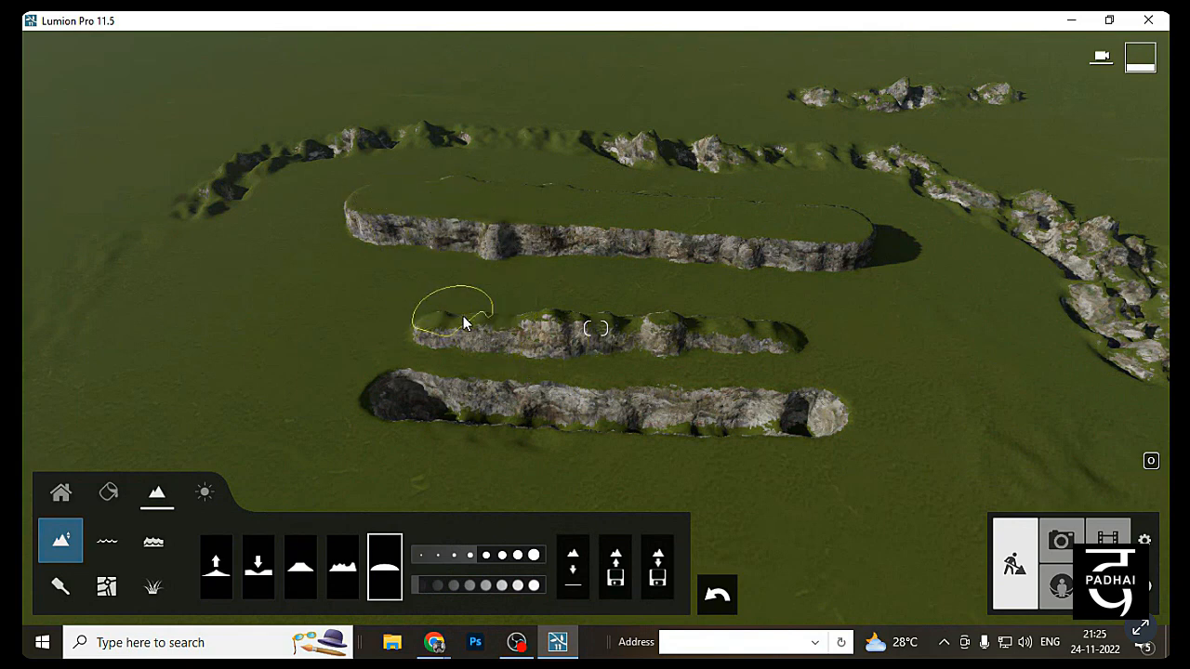
pyautogui.scroll(5, 636, 330)
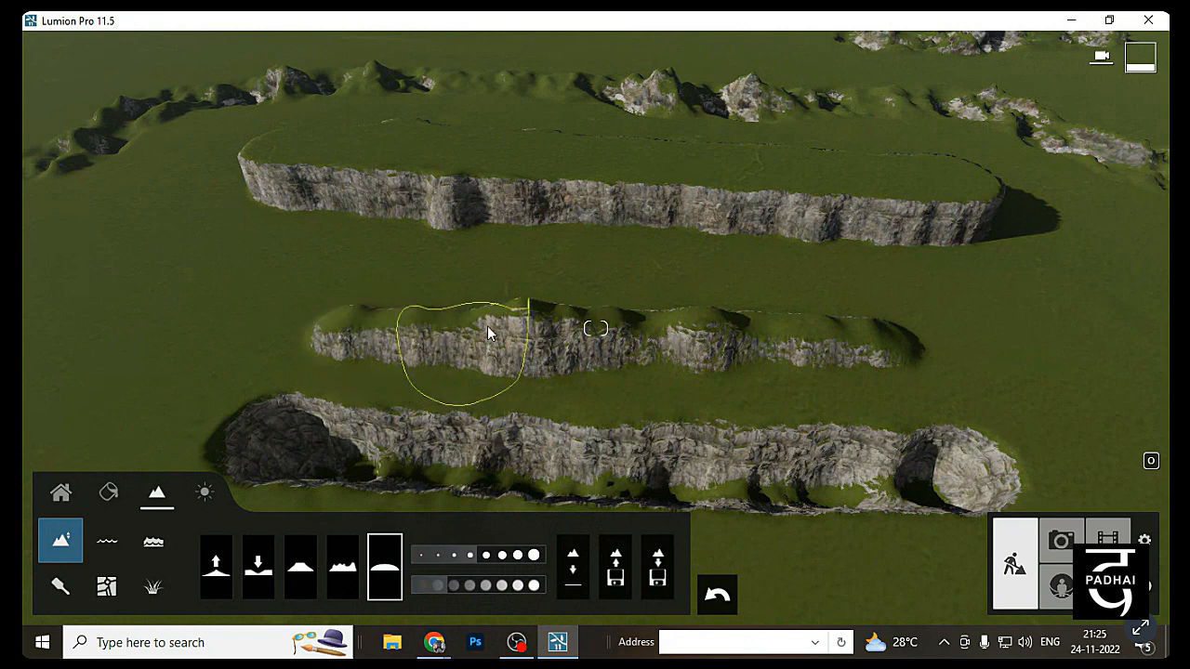
pyautogui.moveTo(573, 329)
pyautogui.mouseDown()
pyautogui.moveTo(544, 353)
pyautogui.moveTo(491, 348)
pyautogui.moveTo(921, 346)
pyautogui.mouseUp()
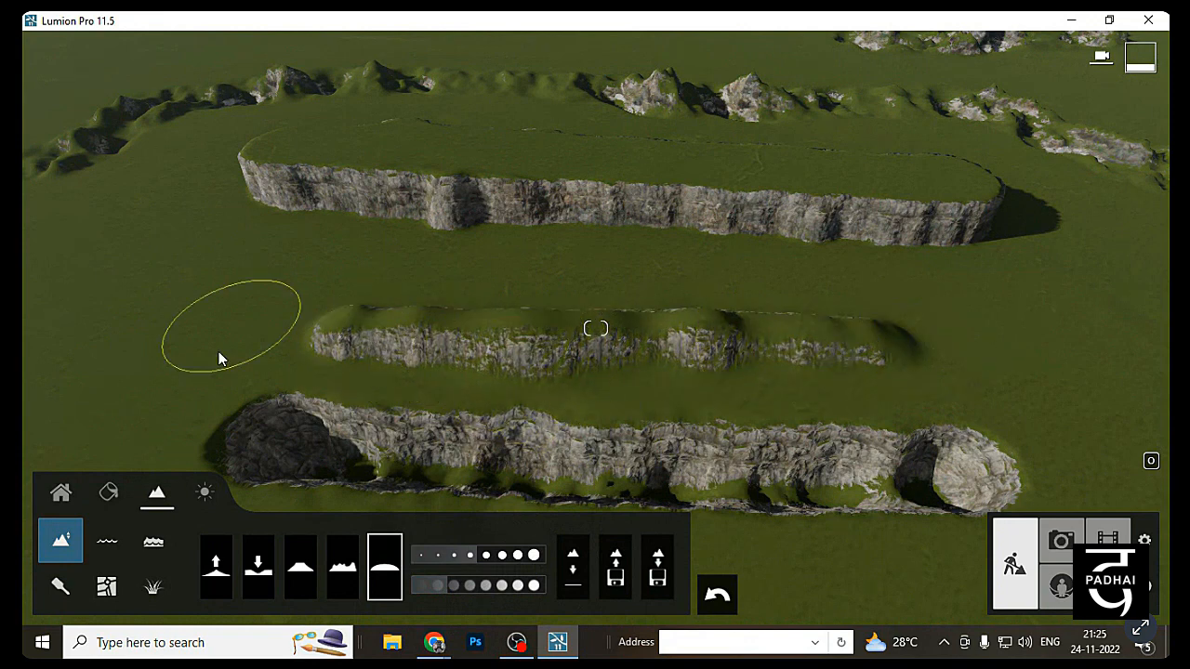
pyautogui.scroll(1, 568, 396)
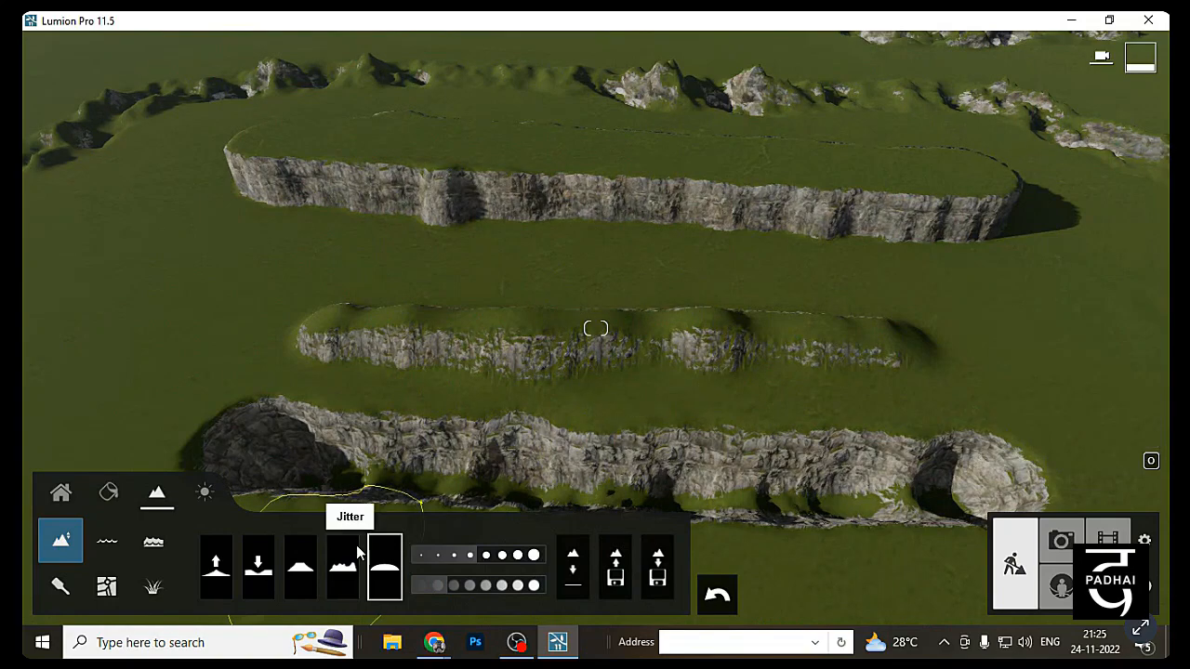
# Switch to the live class page in Chrome, check its chat, and return to Lumion
pyautogui.scroll(-5, 511, 304)
pyautogui.moveTo(815, 235); pyautogui.dragTo(822, 236, button='right')
pyautogui.moveTo(792, 298); pyautogui.dragTo(679, 629, button='right')
pyautogui.moveTo(434, 643)
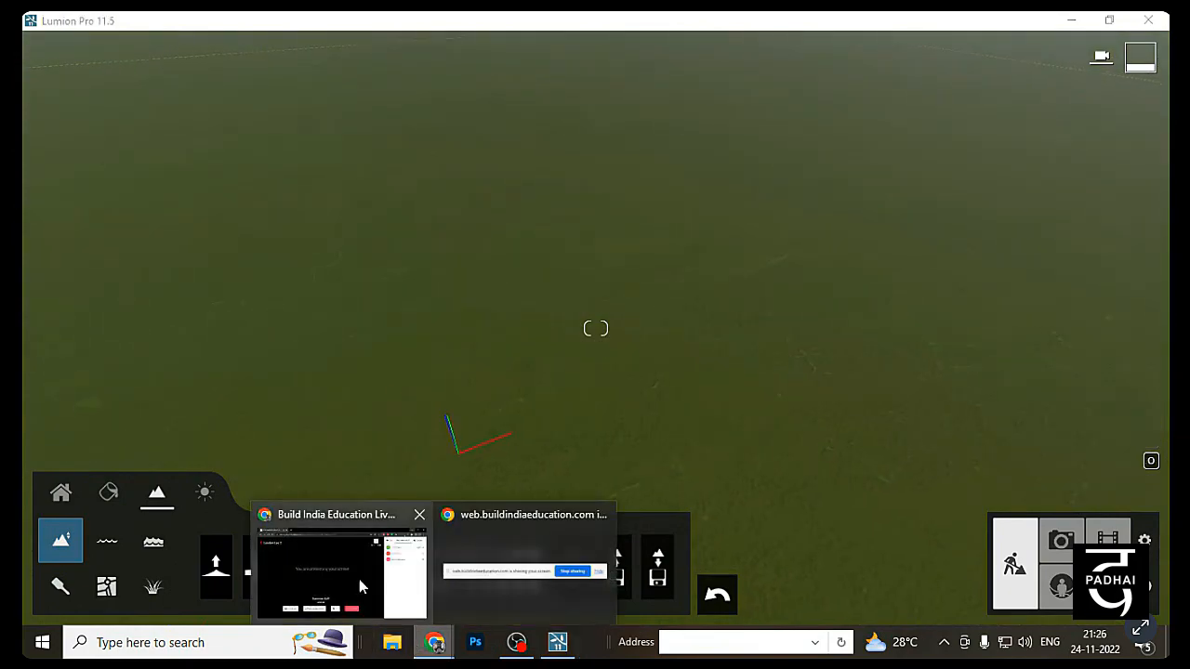
pyautogui.click(359, 579)
pyautogui.click(916, 97)
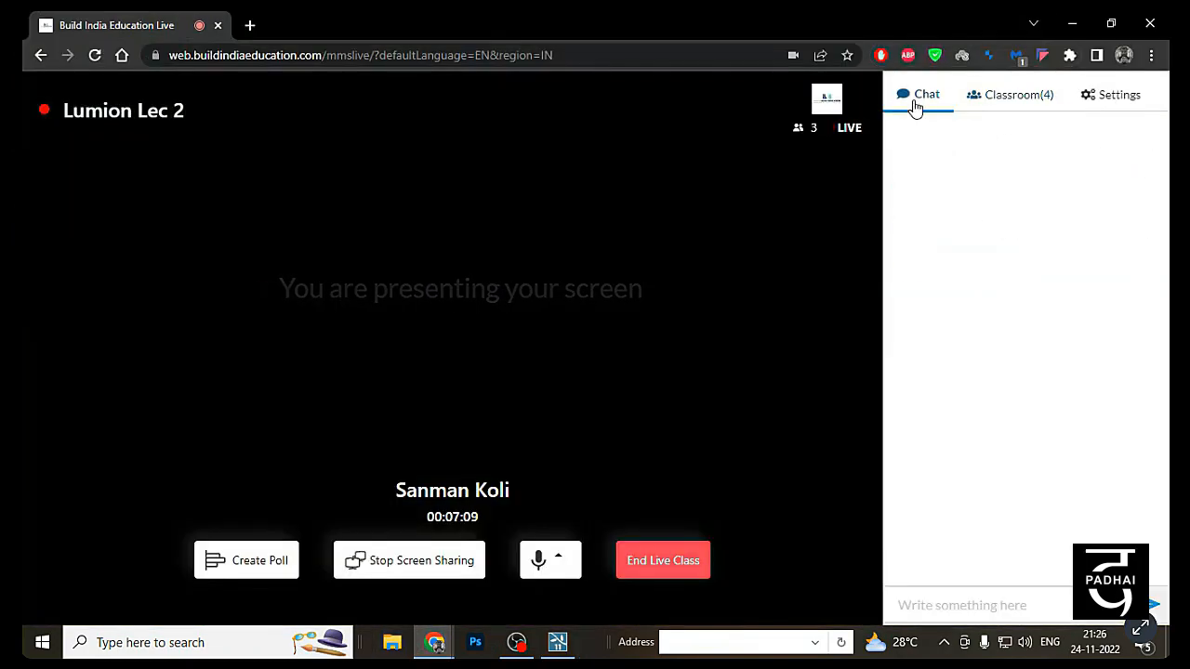
pyautogui.click(1071, 25)
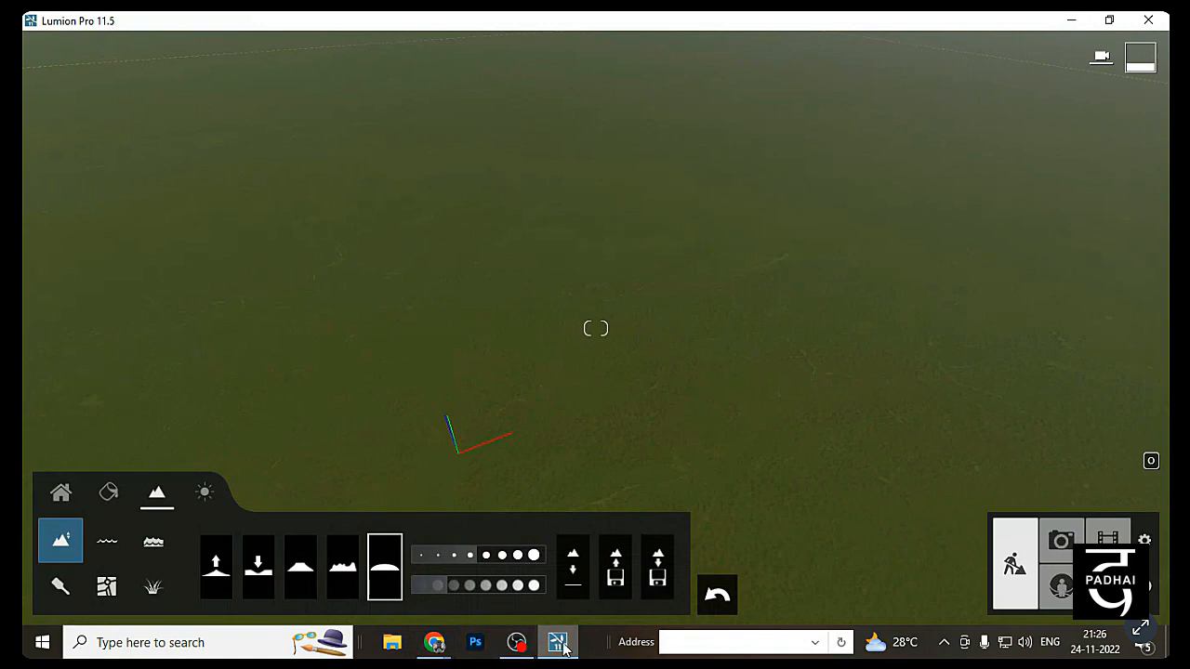
# Raise a long mountain ridge with several separate peaks on the empty grass field, using the Raise tool with a larger brush
pyautogui.scroll(-2, 523, 296)
pyautogui.moveTo(786, 395); pyautogui.dragTo(777, 392, button='right')
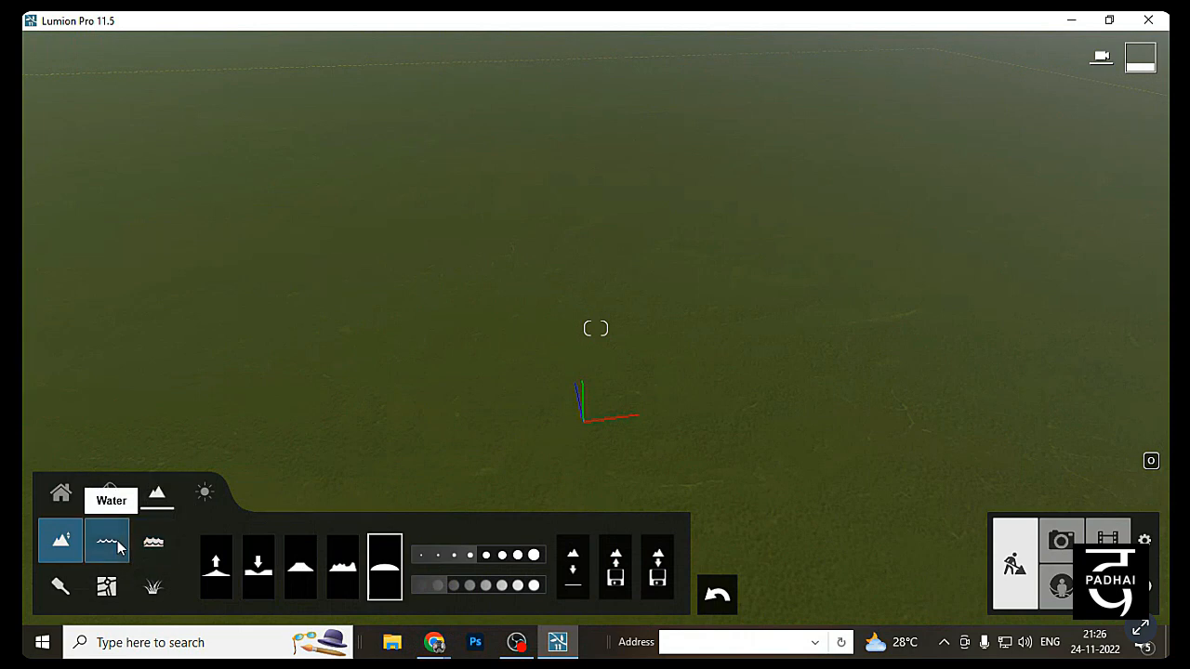
pyautogui.moveTo(694, 399); pyautogui.dragTo(459, 497, button='right')
pyautogui.moveTo(600, 372)
pyautogui.mouseDown(button='right')
pyautogui.moveTo(587, 286)
pyautogui.moveTo(528, 259)
pyautogui.moveTo(600, 267)
pyautogui.moveTo(585, 390)
pyautogui.mouseUp(button='right')
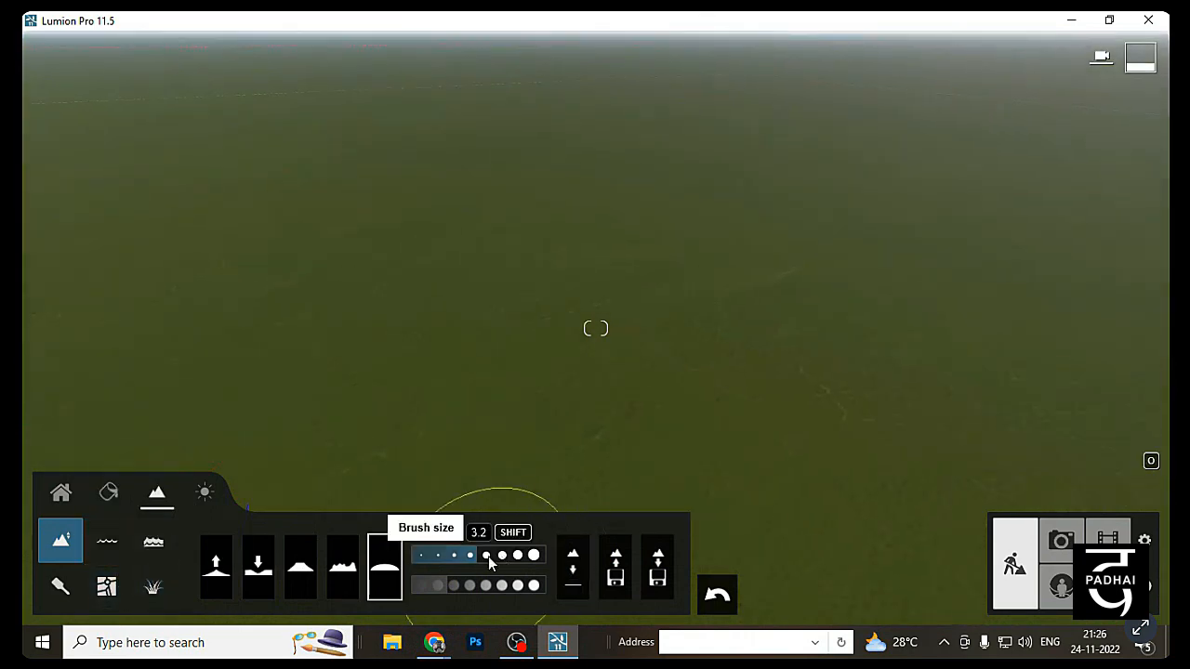
pyautogui.moveTo(489, 556)
pyautogui.mouseDown()
pyautogui.moveTo(538, 558)
pyautogui.moveTo(498, 558)
pyautogui.moveTo(541, 586)
pyautogui.moveTo(531, 584)
pyautogui.mouseUp()
pyautogui.click(485, 583)
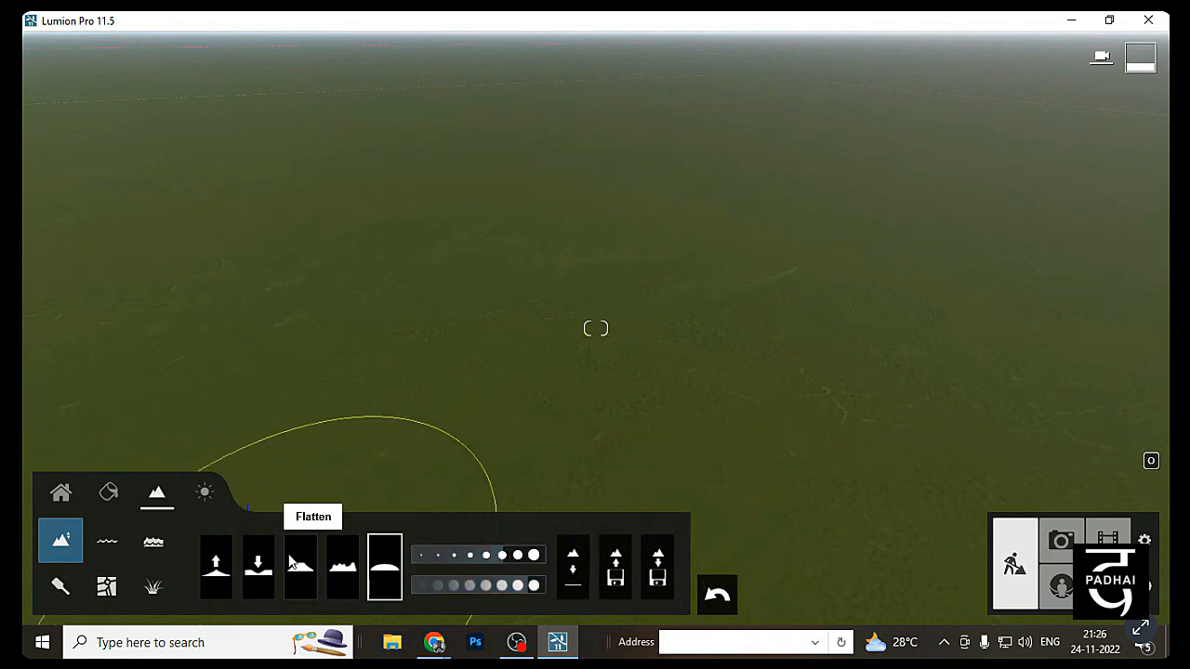
pyautogui.click(218, 563)
pyautogui.moveTo(822, 440)
pyautogui.mouseDown(button='right')
pyautogui.moveTo(814, 410)
pyautogui.moveTo(542, 282)
pyautogui.moveTo(393, 359)
pyautogui.moveTo(615, 251)
pyautogui.mouseUp(button='right')
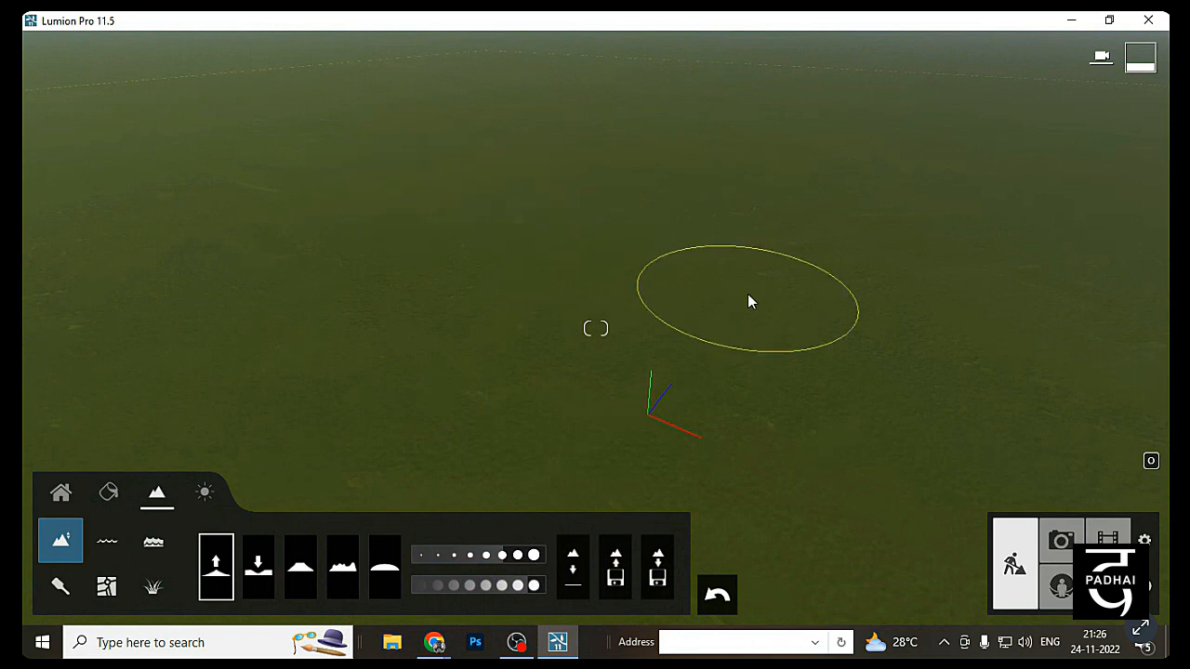
pyautogui.moveTo(600, 221)
pyautogui.mouseDown(button='right')
pyautogui.moveTo(603, 211)
pyautogui.moveTo(369, 330)
pyautogui.mouseUp(button='right')
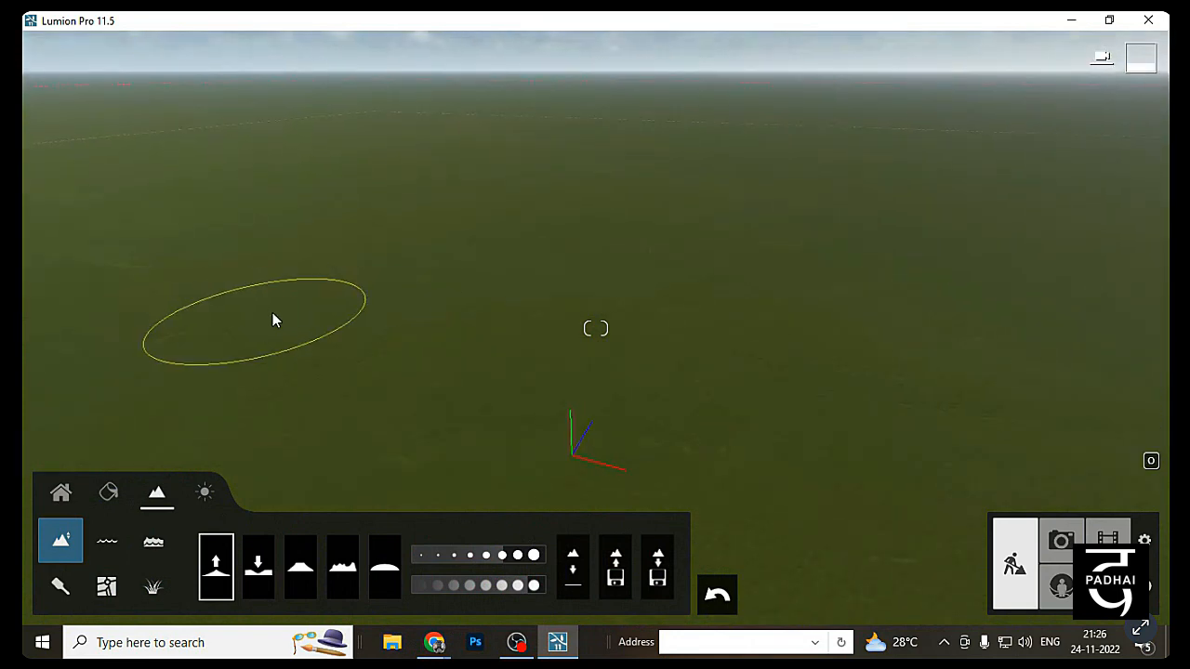
pyautogui.moveTo(270, 319)
pyautogui.mouseDown()
pyautogui.moveTo(362, 274)
pyautogui.moveTo(663, 225)
pyautogui.moveTo(266, 269)
pyautogui.moveTo(123, 324)
pyautogui.moveTo(330, 271)
pyautogui.moveTo(671, 223)
pyautogui.moveTo(818, 245)
pyautogui.moveTo(696, 233)
pyautogui.moveTo(605, 207)
pyautogui.moveTo(493, 228)
pyautogui.moveTo(421, 206)
pyautogui.moveTo(260, 234)
pyautogui.moveTo(138, 231)
pyautogui.moveTo(76, 274)
pyautogui.moveTo(622, 204)
pyautogui.moveTo(839, 254)
pyautogui.moveTo(452, 244)
pyautogui.moveTo(757, 229)
pyautogui.moveTo(874, 237)
pyautogui.moveTo(229, 206)
pyautogui.moveTo(62, 253)
pyautogui.moveTo(67, 240)
pyautogui.mouseUp()
pyautogui.press('s')
pyautogui.press('a')
pyautogui.press('q')
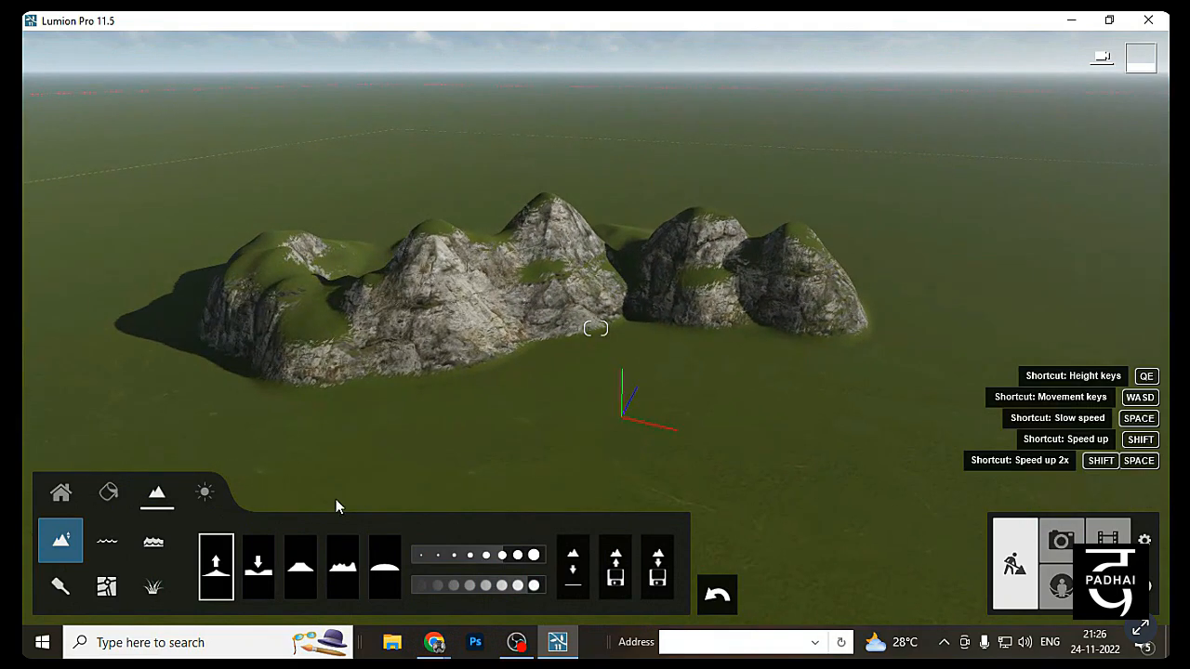
# Roughen the new mountain ridge into rocky peaks with the Jitter tool, and undo the last stroke at its near end
pyautogui.click(259, 567)
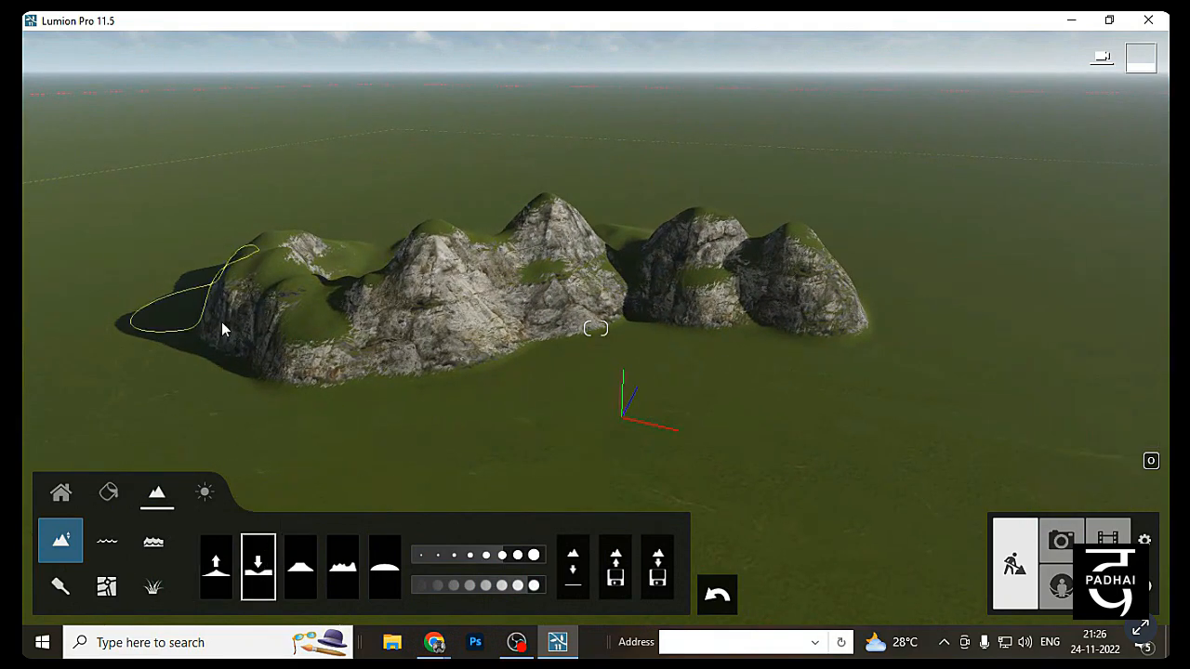
pyautogui.click(342, 567)
pyautogui.moveTo(306, 314)
pyautogui.mouseDown()
pyautogui.moveTo(371, 337)
pyautogui.moveTo(818, 279)
pyautogui.moveTo(620, 218)
pyautogui.moveTo(331, 227)
pyautogui.mouseUp()
pyautogui.moveTo(208, 246)
pyautogui.mouseDown()
pyautogui.moveTo(257, 268)
pyautogui.moveTo(181, 306)
pyautogui.moveTo(242, 470)
pyautogui.moveTo(179, 338)
pyautogui.moveTo(170, 347)
pyautogui.moveTo(196, 354)
pyautogui.moveTo(184, 363)
pyautogui.mouseUp()
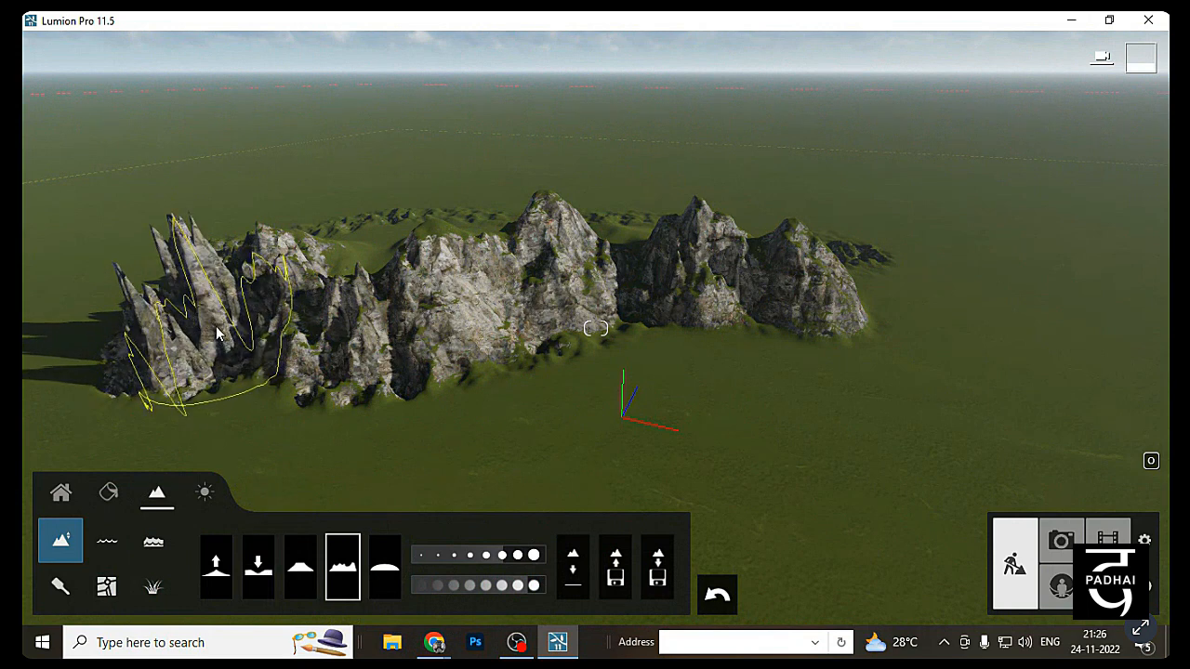
pyautogui.click(717, 595)
# Raise a tall peak at the ridge's near end and a mound at its far end, and roughen both with Jitter
pyautogui.click(215, 567)
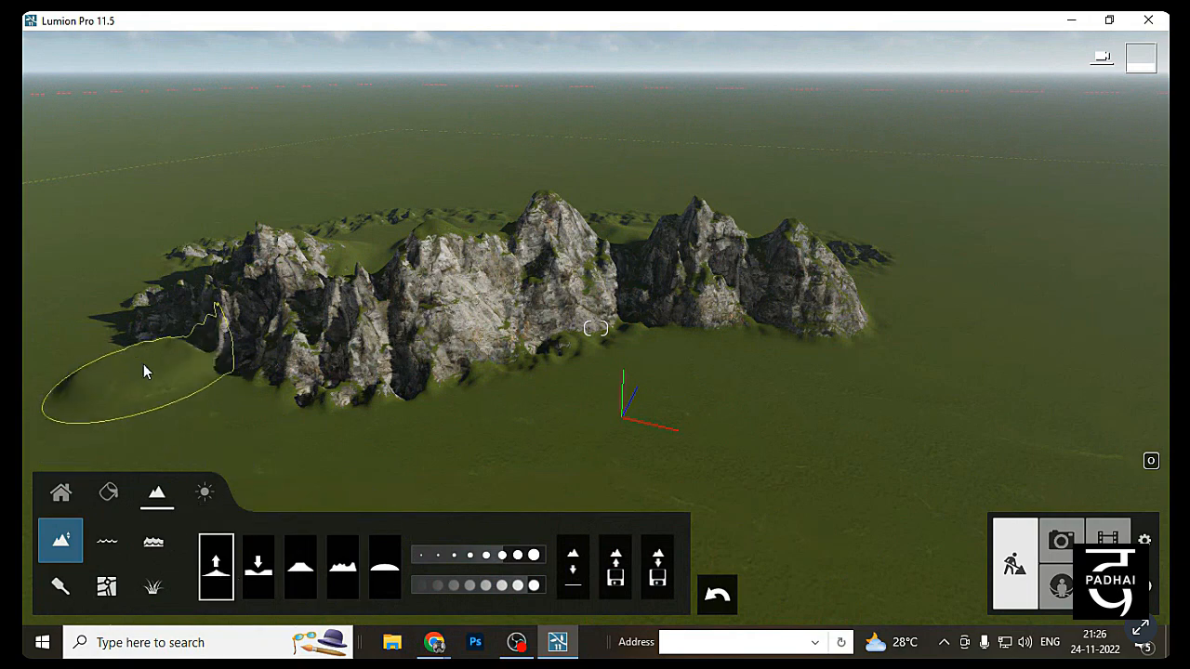
pyautogui.moveTo(144, 361)
pyautogui.mouseDown()
pyautogui.moveTo(177, 301)
pyautogui.moveTo(217, 290)
pyautogui.moveTo(659, 257)
pyautogui.moveTo(888, 274)
pyautogui.moveTo(900, 345)
pyautogui.moveTo(619, 266)
pyautogui.moveTo(114, 344)
pyautogui.moveTo(158, 352)
pyautogui.moveTo(186, 400)
pyautogui.mouseUp()
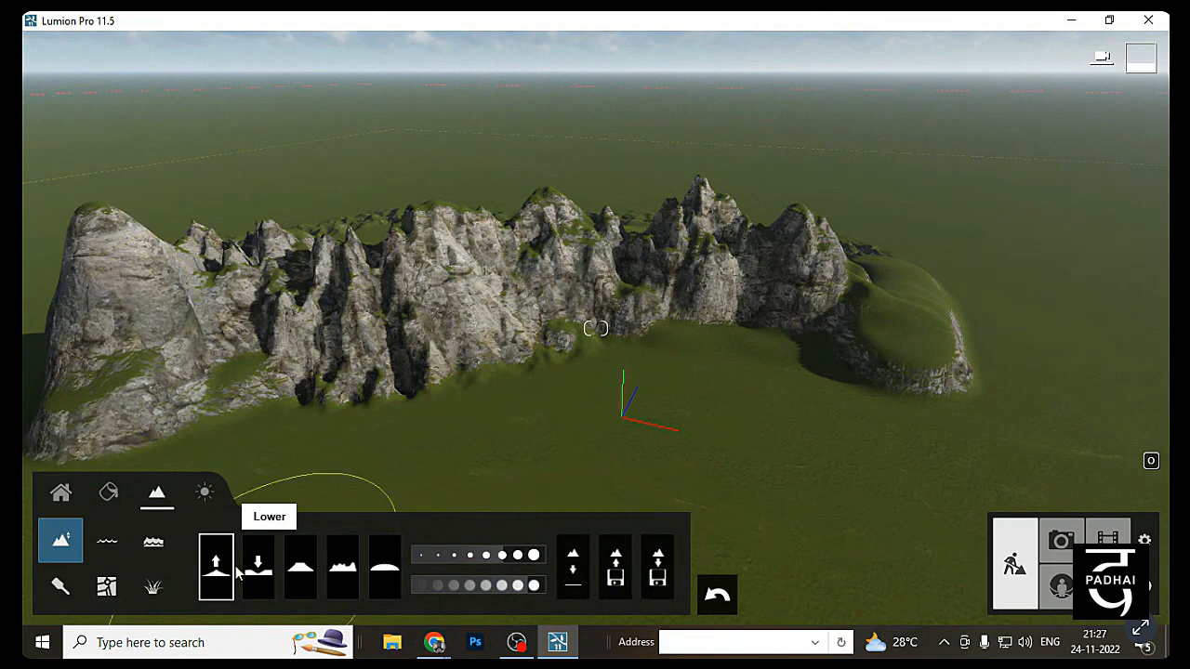
pyautogui.click(344, 572)
pyautogui.moveTo(111, 372)
pyautogui.mouseDown()
pyautogui.moveTo(85, 330)
pyautogui.moveTo(279, 279)
pyautogui.moveTo(521, 279)
pyautogui.moveTo(847, 251)
pyautogui.moveTo(935, 338)
pyautogui.moveTo(990, 335)
pyautogui.moveTo(976, 346)
pyautogui.mouseUp()
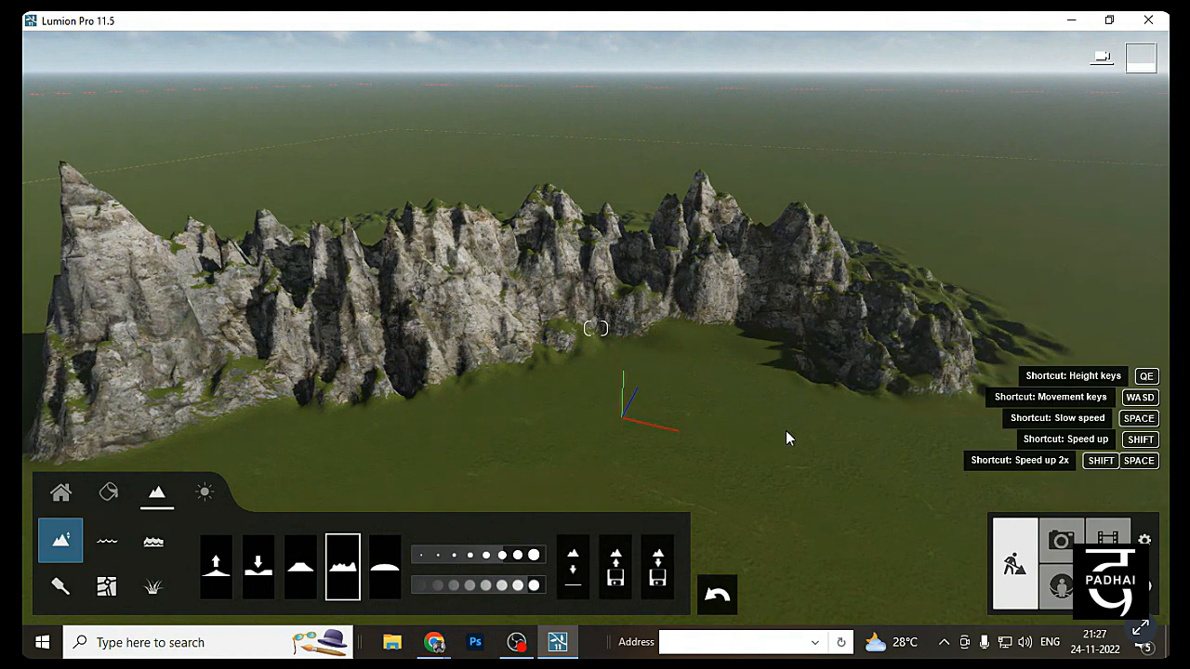
# Raise a band of rolling foothills along the foot of the rocky ridge, using the Raise tool at a lower brush speed
pyautogui.scroll(-3, 602, 407)
pyautogui.scroll(3, 595, 414)
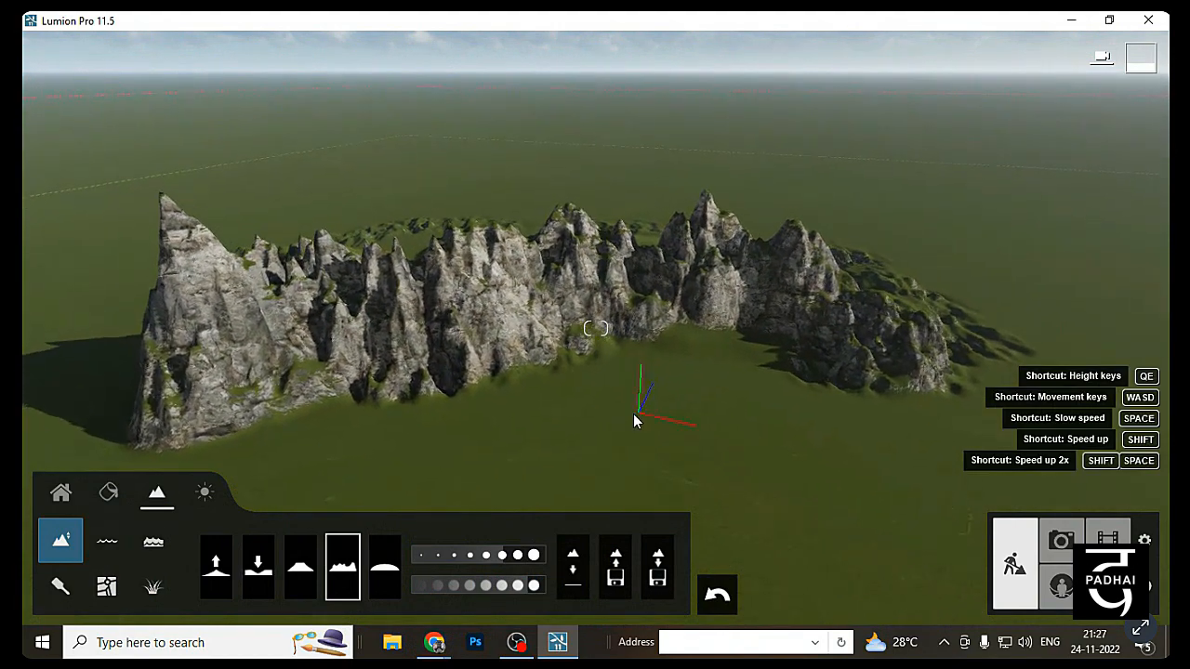
pyautogui.moveTo(633, 414); pyautogui.dragTo(627, 409, button='middle')
pyautogui.moveTo(628, 409); pyautogui.dragTo(702, 387, button='right')
pyautogui.moveTo(493, 597)
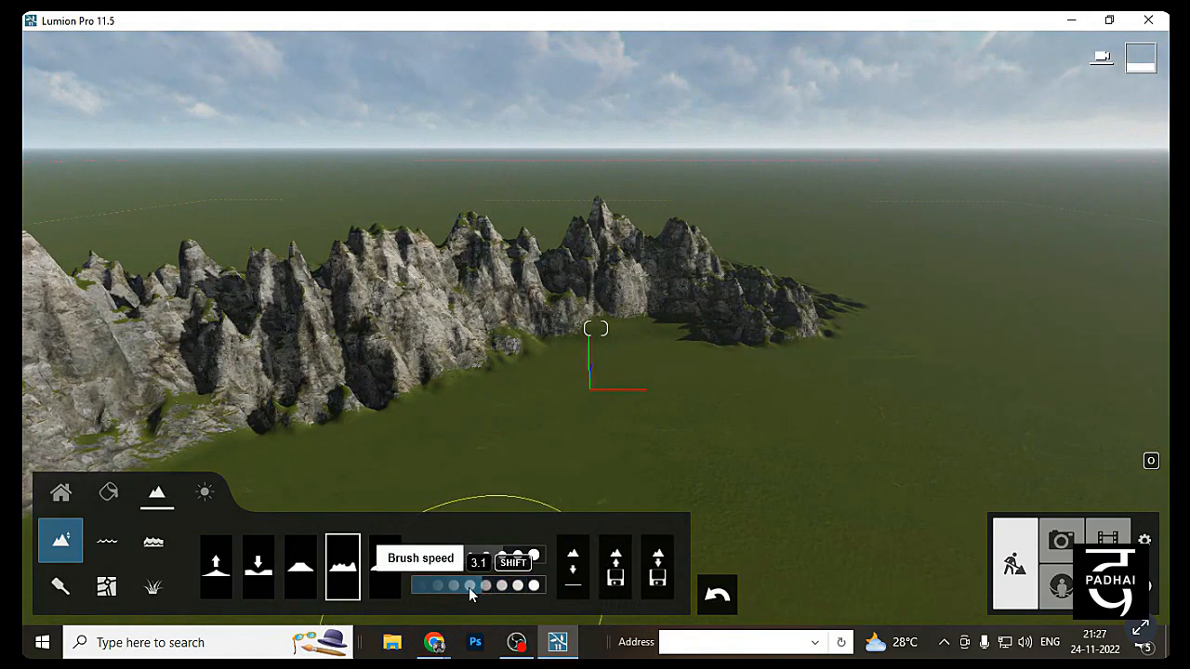
pyautogui.click(224, 575)
pyautogui.scroll(-3, 408, 246)
pyautogui.moveTo(415, 223)
pyautogui.mouseDown(button='right')
pyautogui.moveTo(408, 246)
pyautogui.moveTo(442, 313)
pyautogui.mouseUp(button='right')
pyautogui.moveTo(391, 324)
pyautogui.mouseDown()
pyautogui.moveTo(462, 287)
pyautogui.moveTo(658, 268)
pyautogui.moveTo(756, 231)
pyautogui.moveTo(624, 247)
pyautogui.mouseUp()
pyautogui.moveTo(496, 237)
pyautogui.mouseDown()
pyautogui.moveTo(393, 248)
pyautogui.moveTo(269, 284)
pyautogui.moveTo(549, 223)
pyautogui.moveTo(627, 236)
pyautogui.moveTo(727, 218)
pyautogui.moveTo(826, 220)
pyautogui.moveTo(1014, 291)
pyautogui.moveTo(950, 227)
pyautogui.moveTo(901, 214)
pyautogui.moveTo(367, 218)
pyautogui.moveTo(269, 243)
pyautogui.moveTo(445, 218)
pyautogui.moveTo(802, 197)
pyautogui.moveTo(959, 224)
pyautogui.moveTo(1059, 272)
pyautogui.moveTo(717, 257)
pyautogui.moveTo(842, 233)
pyautogui.moveTo(1019, 265)
pyautogui.moveTo(1049, 232)
pyautogui.moveTo(415, 234)
pyautogui.moveTo(358, 260)
pyautogui.mouseUp()
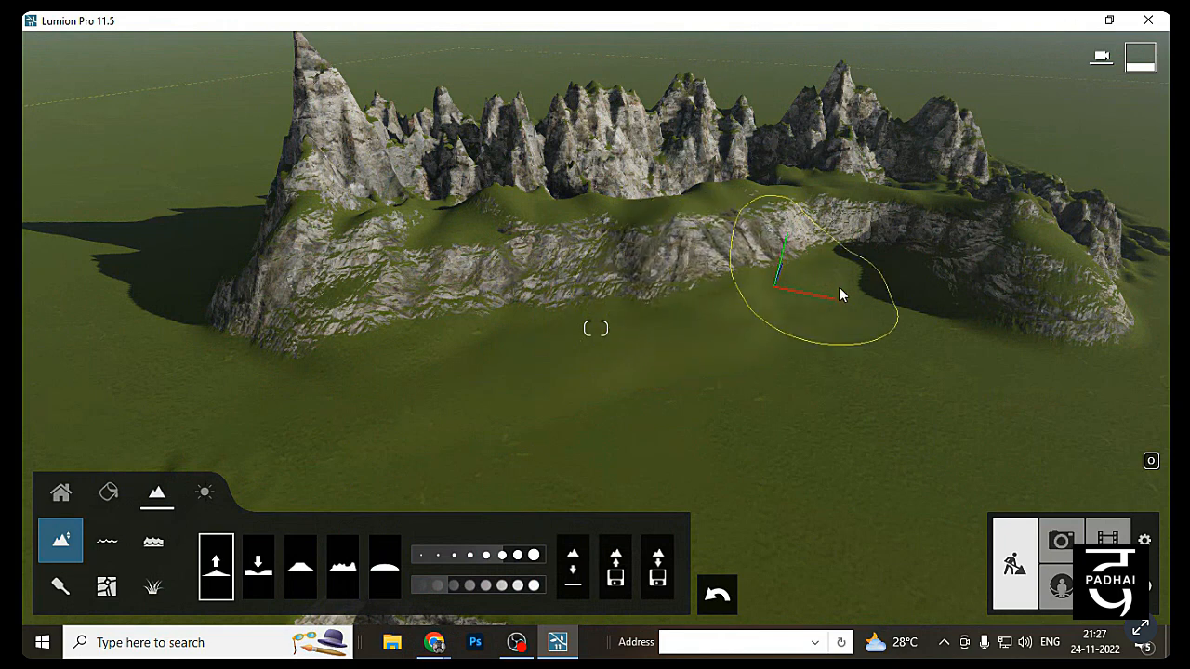
pyautogui.moveTo(987, 309)
pyautogui.mouseDown()
pyautogui.moveTo(1055, 346)
pyautogui.moveTo(957, 276)
pyautogui.mouseUp()
pyautogui.moveTo(410, 318)
pyautogui.mouseDown()
pyautogui.moveTo(287, 375)
pyautogui.moveTo(635, 297)
pyautogui.moveTo(994, 309)
pyautogui.moveTo(913, 316)
pyautogui.mouseUp()
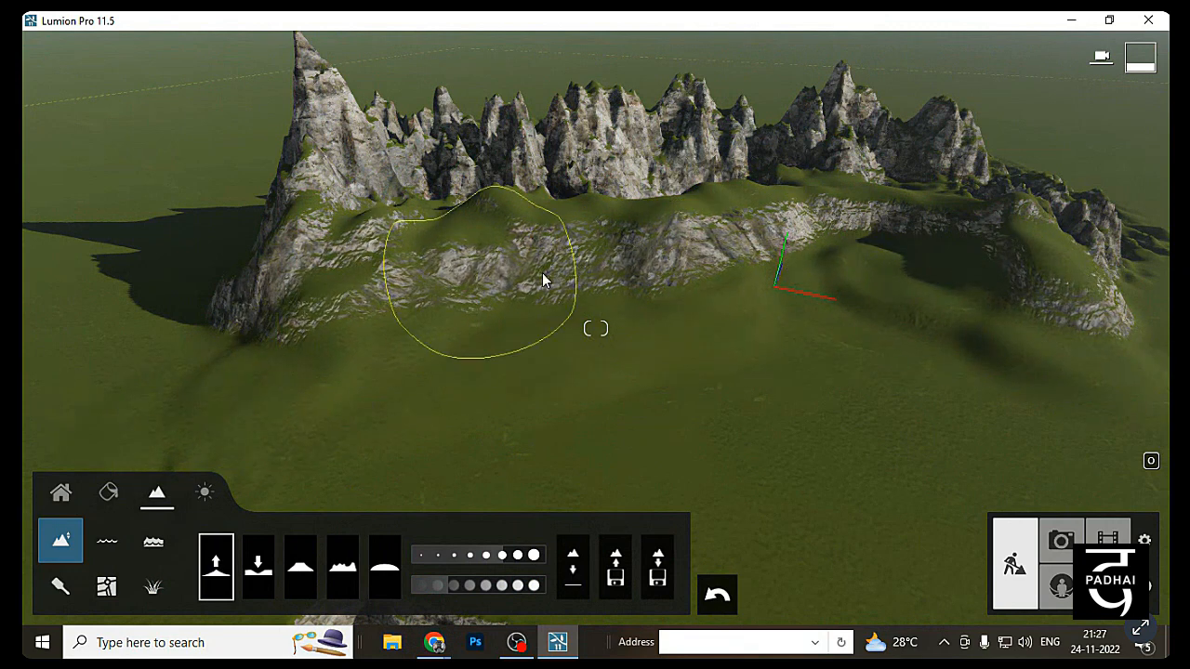
pyautogui.moveTo(1012, 296); pyautogui.dragTo(888, 280)
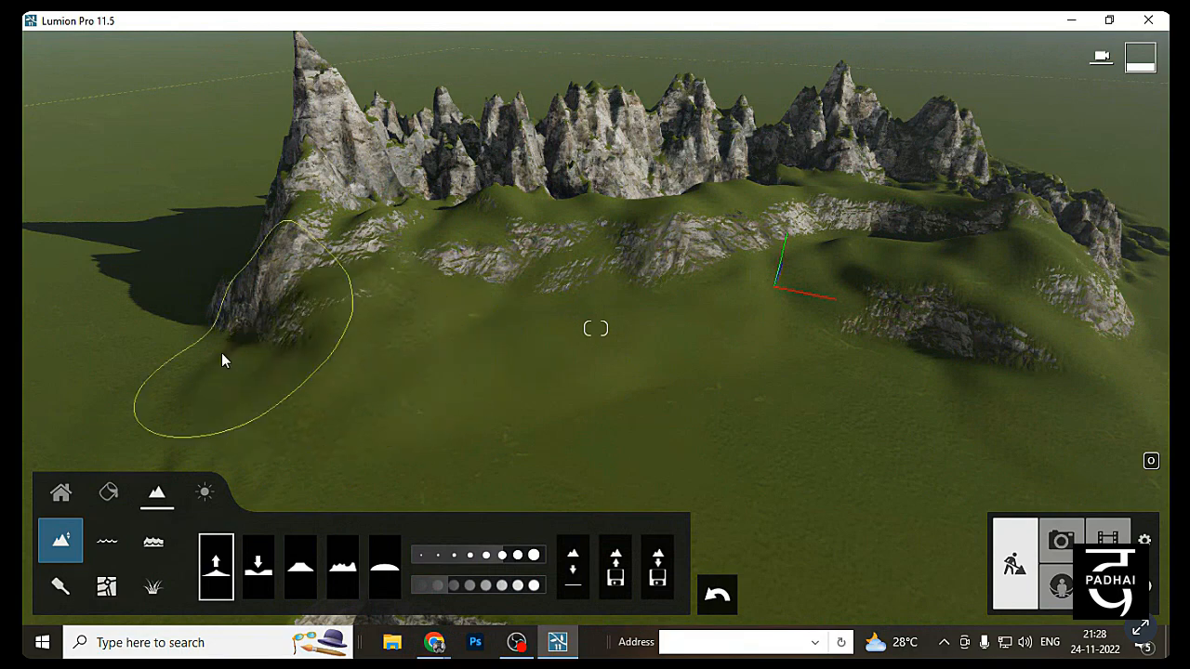
# Flatten the older ridges and rocky patches beside the mountain range with the Flatten tool at a higher brush speed
pyautogui.moveTo(622, 314)
pyautogui.mouseDown(button='right')
pyautogui.moveTo(435, 338)
pyautogui.moveTo(505, 229)
pyautogui.moveTo(497, 236)
pyautogui.moveTo(682, 289)
pyautogui.mouseUp(button='right')
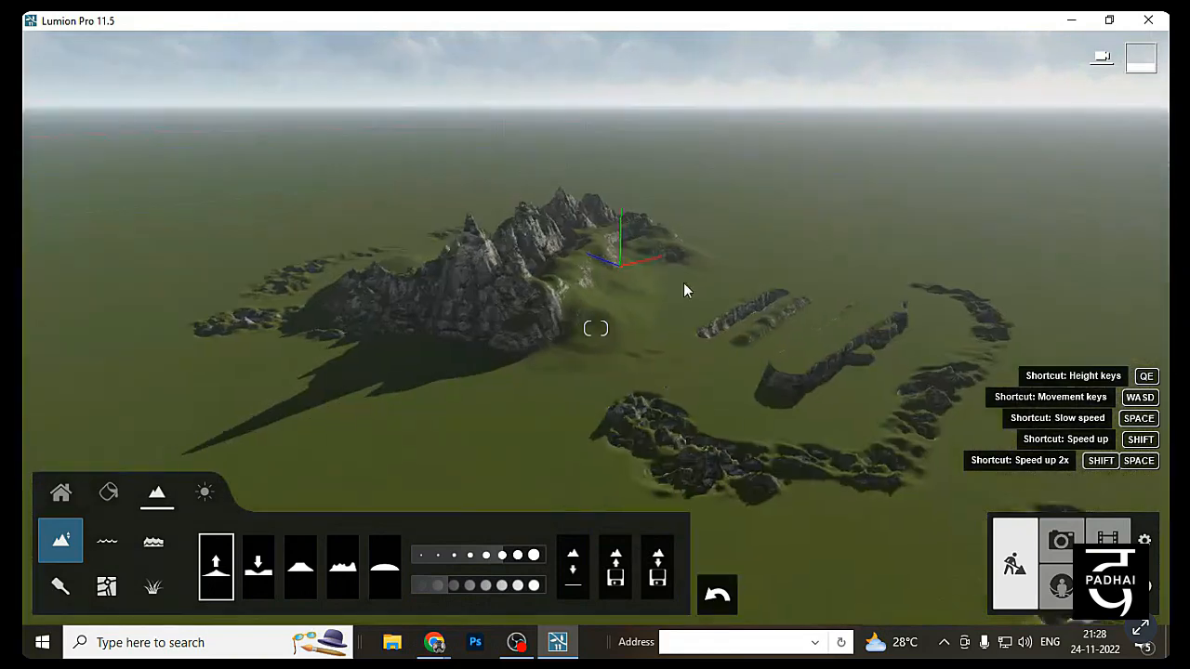
pyautogui.click(306, 577)
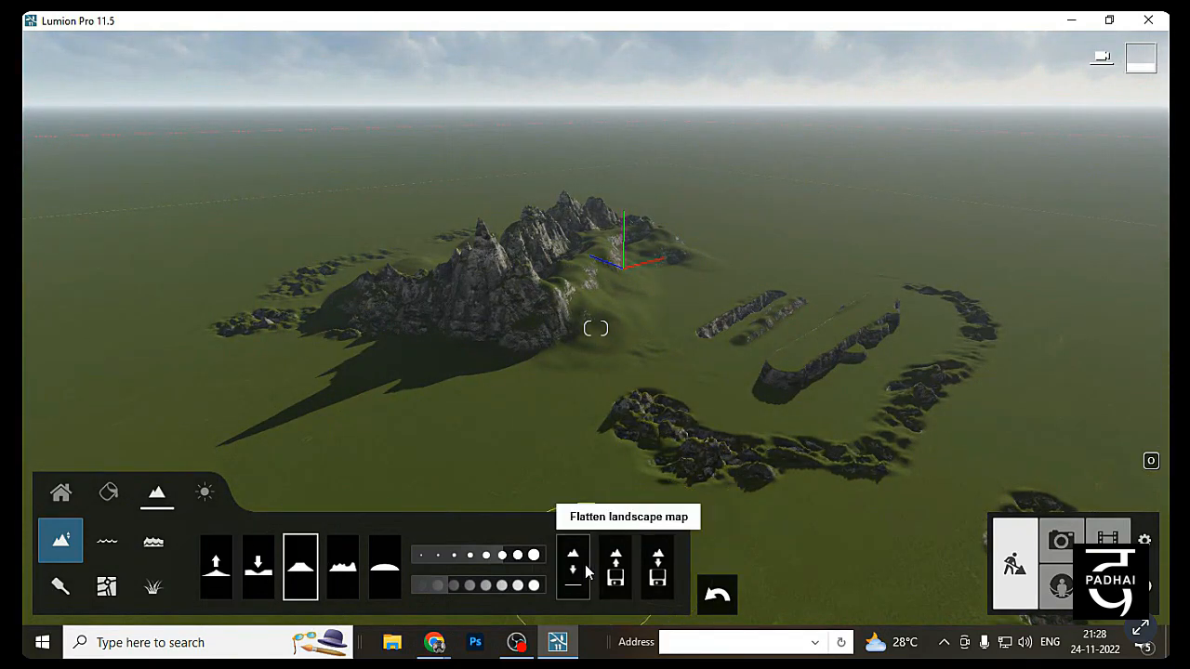
pyautogui.moveTo(766, 308); pyautogui.dragTo(622, 326, button='right')
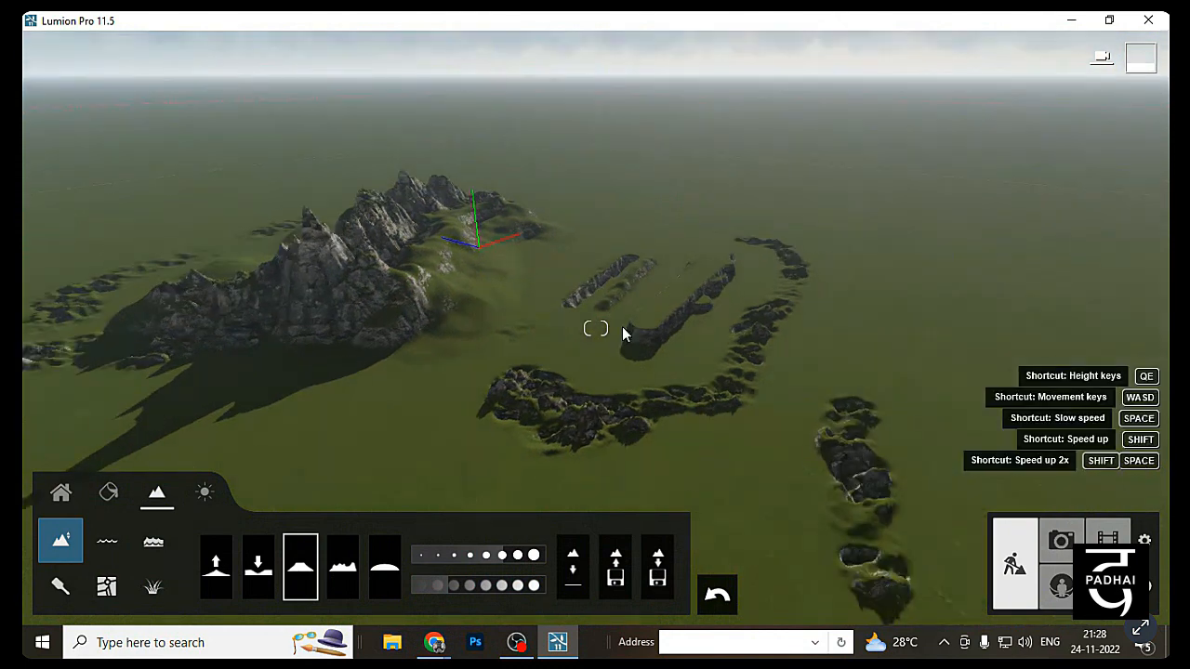
pyautogui.click(502, 584)
pyautogui.moveTo(683, 296)
pyautogui.mouseDown()
pyautogui.moveTo(578, 443)
pyautogui.moveTo(412, 397)
pyautogui.moveTo(527, 419)
pyautogui.moveTo(522, 379)
pyautogui.moveTo(505, 397)
pyautogui.moveTo(791, 380)
pyautogui.moveTo(778, 512)
pyautogui.moveTo(832, 520)
pyautogui.moveTo(684, 364)
pyautogui.moveTo(728, 321)
pyautogui.moveTo(732, 260)
pyautogui.moveTo(637, 240)
pyautogui.moveTo(521, 325)
pyautogui.moveTo(662, 267)
pyautogui.moveTo(716, 309)
pyautogui.mouseUp()
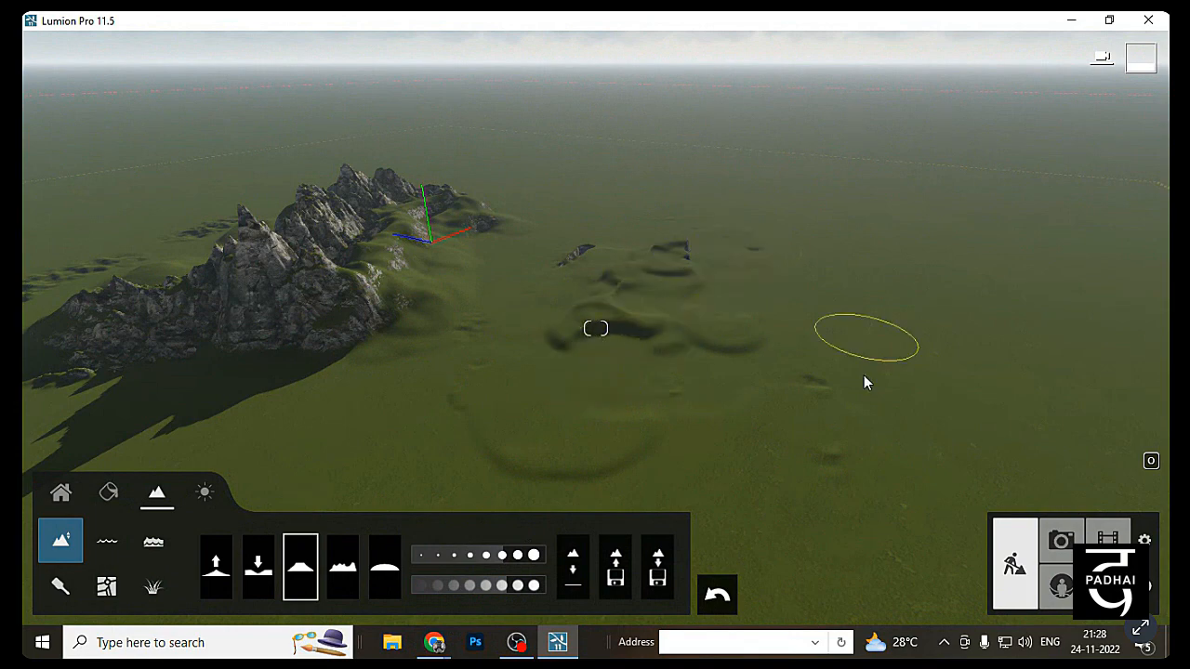
# Smooth the remaining bumps of the flattened area with the Smooth tool, enlarging the brush to its maximum size
pyautogui.click(381, 583)
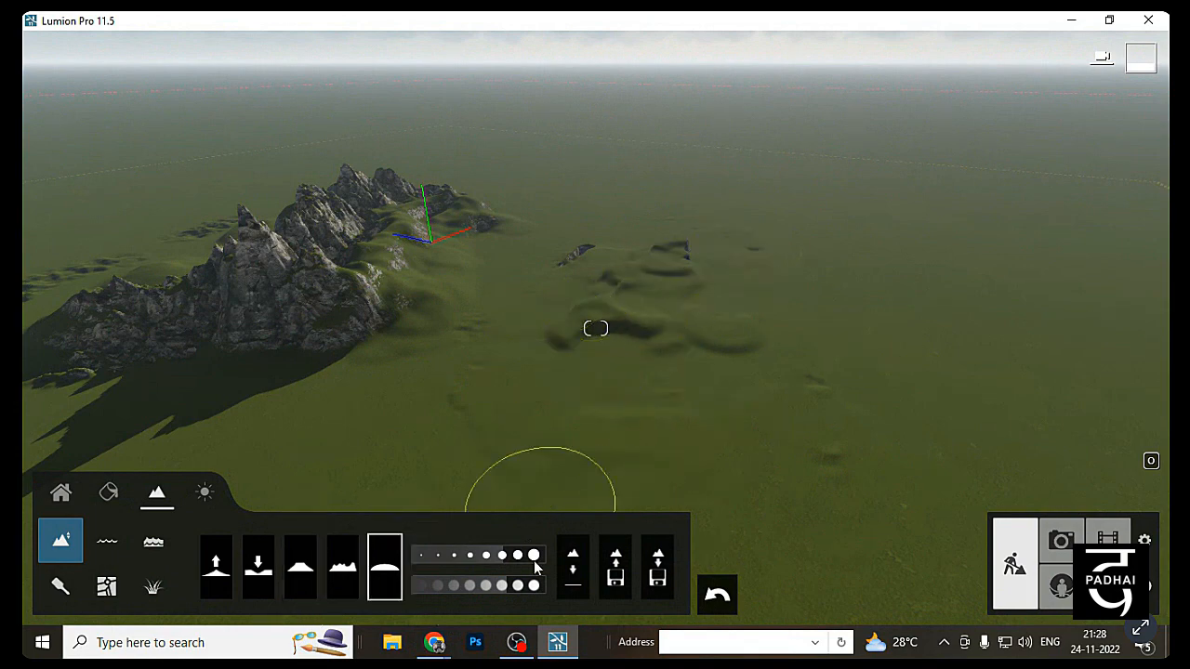
pyautogui.moveTo(655, 319)
pyautogui.mouseDown()
pyautogui.moveTo(547, 345)
pyautogui.moveTo(547, 307)
pyautogui.moveTo(582, 263)
pyautogui.mouseUp()
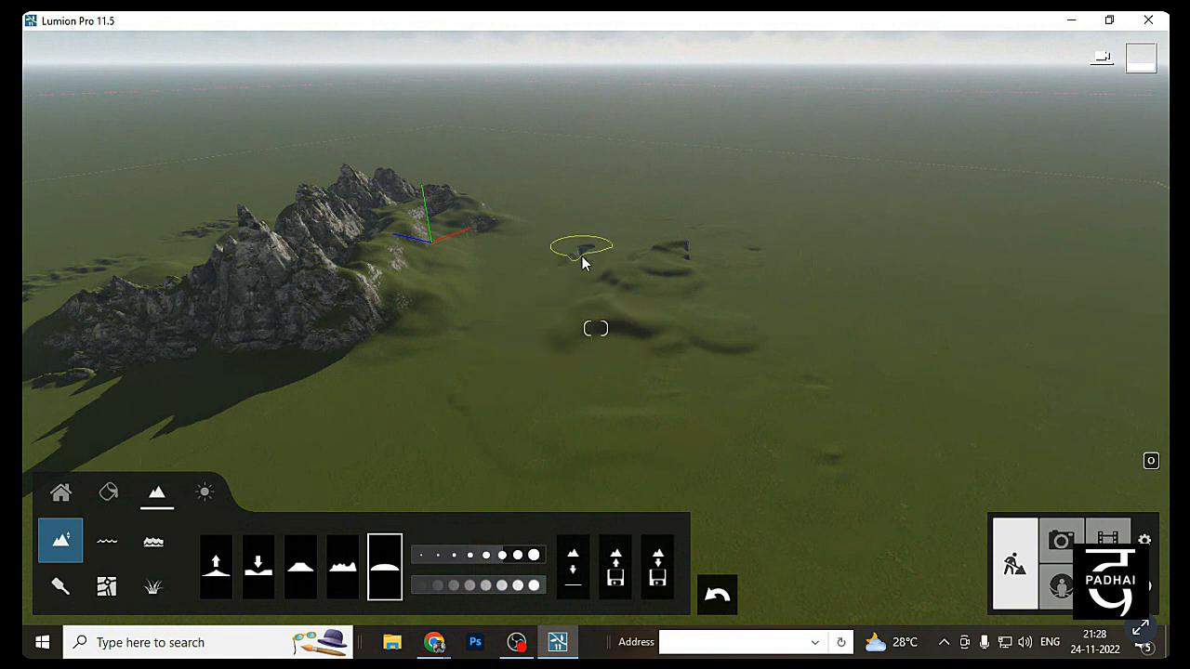
pyautogui.click(533, 555)
pyautogui.moveTo(657, 300)
pyautogui.mouseDown()
pyautogui.moveTo(706, 239)
pyautogui.moveTo(624, 279)
pyautogui.moveTo(555, 439)
pyautogui.mouseUp()
# Raise a cluster of rounded mounds in front of the foothills, using a smaller brush at brush speed 3.3
pyautogui.moveTo(712, 316)
pyautogui.mouseDown(button='right')
pyautogui.moveTo(501, 218)
pyautogui.moveTo(329, 202)
pyautogui.moveTo(183, 139)
pyautogui.moveTo(623, 186)
pyautogui.moveTo(611, 191)
pyautogui.moveTo(656, 168)
pyautogui.moveTo(524, 526)
pyautogui.mouseUp(button='right')
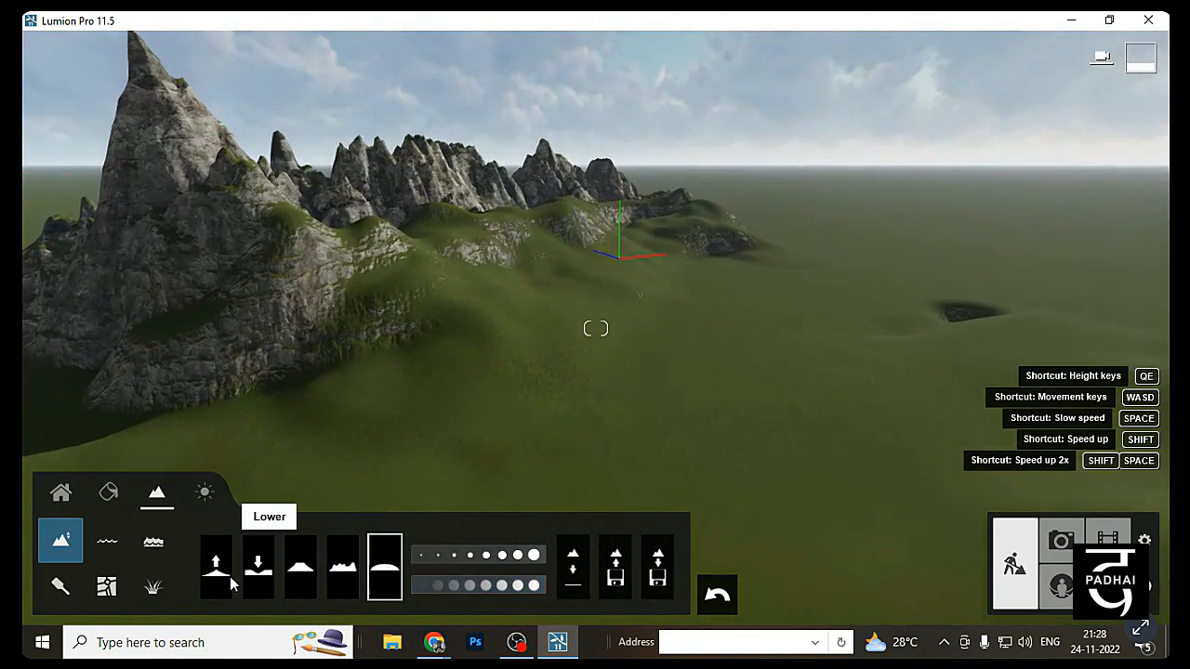
pyautogui.click(217, 565)
pyautogui.click(493, 559)
pyautogui.click(491, 585)
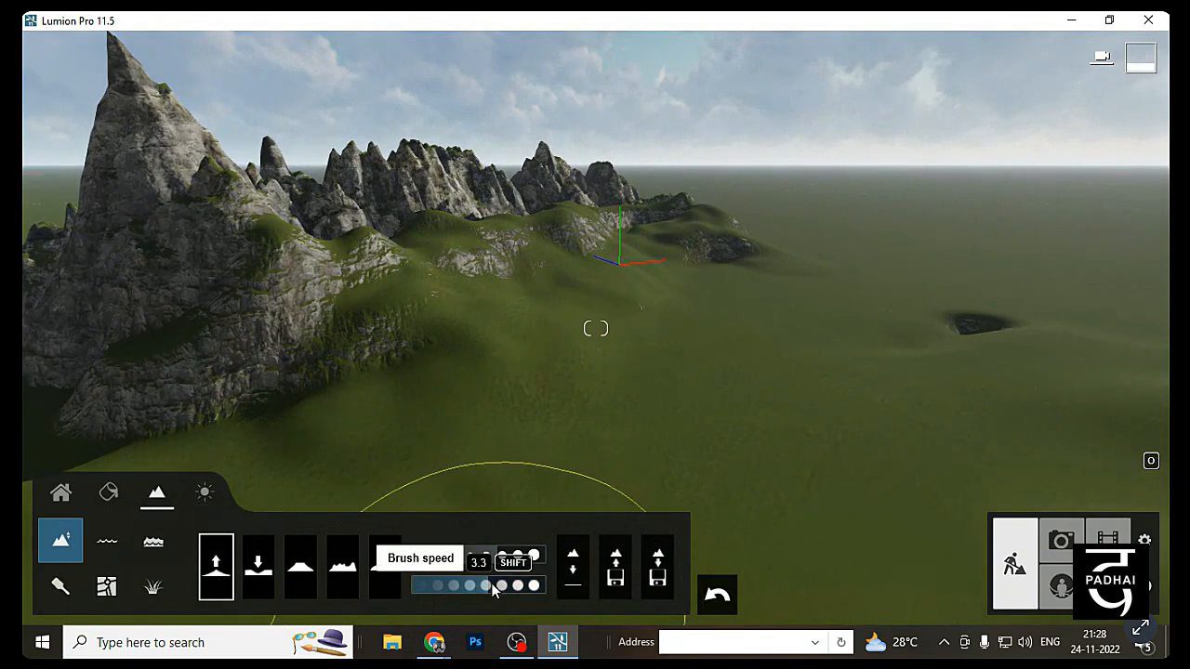
pyautogui.press('s')
pyautogui.moveTo(585, 427)
pyautogui.mouseDown()
pyautogui.moveTo(696, 362)
pyautogui.moveTo(673, 336)
pyautogui.mouseUp()
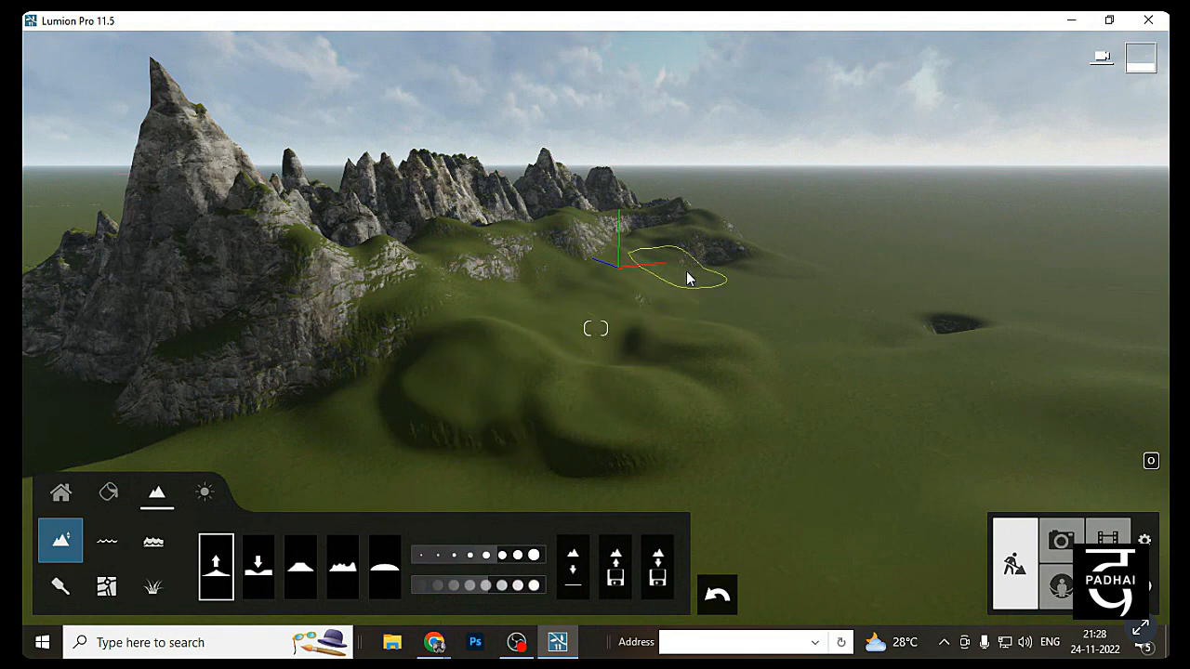
# Raise a broad rocky hill in front of the foothills with a large brush, and build up its near end with a smaller one
pyautogui.press('w')
pyautogui.scroll(-8, 704, 334)
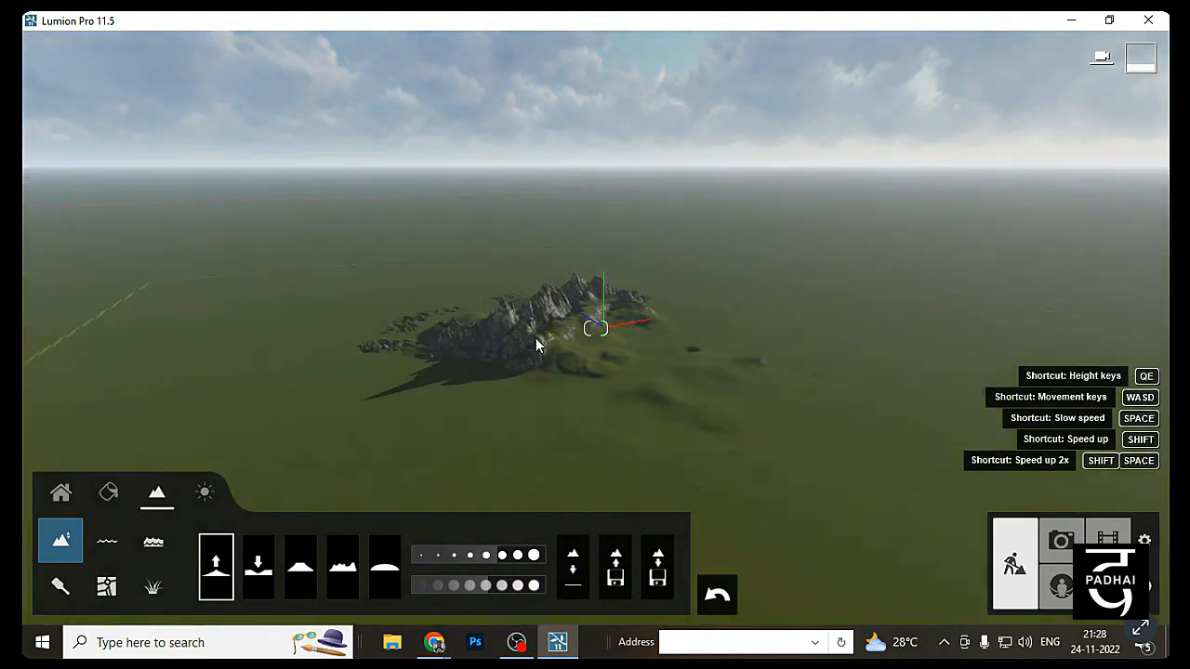
pyautogui.scroll(6, 595, 325)
pyautogui.moveTo(876, 303); pyautogui.dragTo(773, 371, button='right')
pyautogui.scroll(-6, 706, 362)
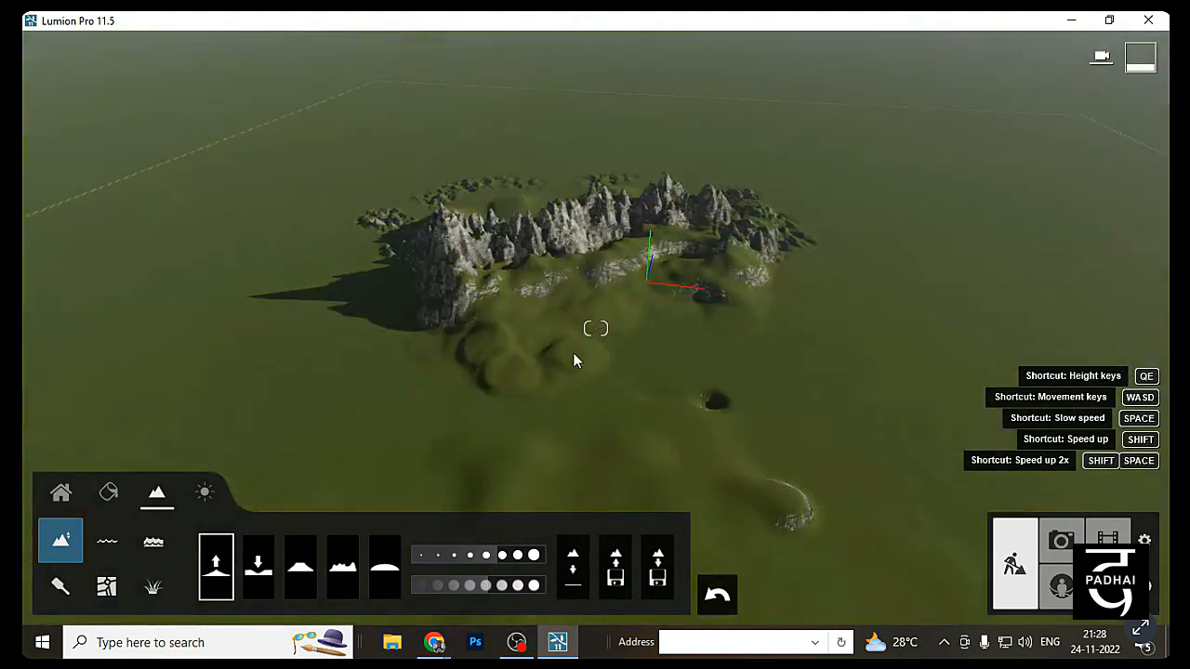
pyautogui.click(521, 556)
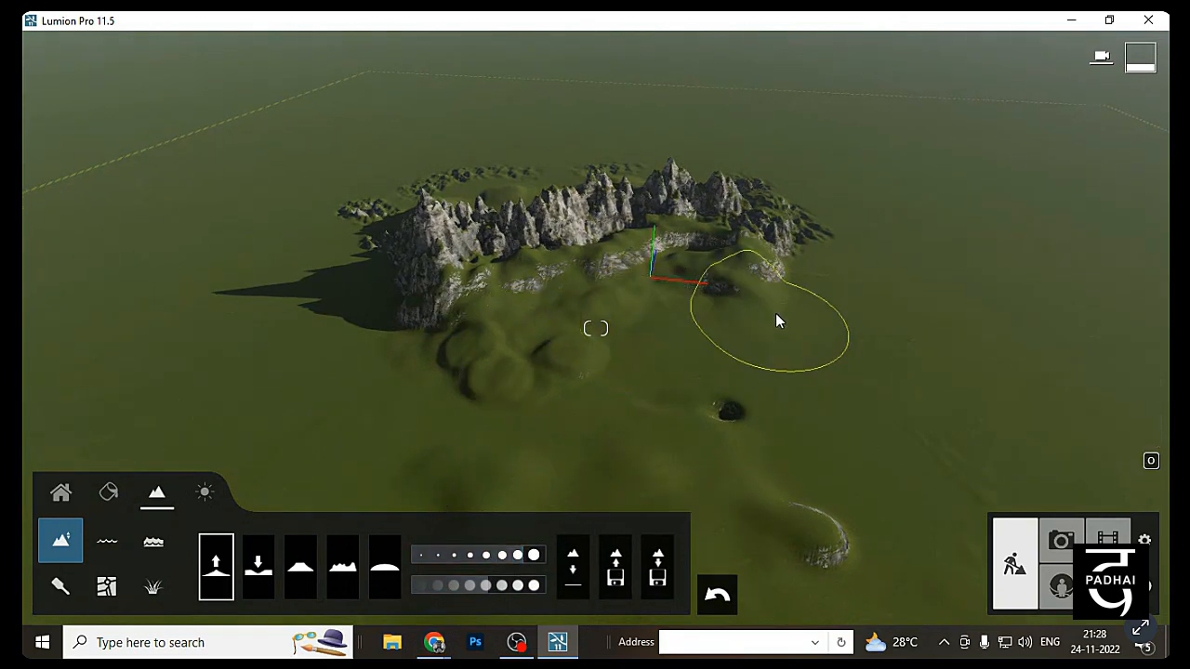
pyautogui.moveTo(571, 336)
pyautogui.mouseDown()
pyautogui.moveTo(467, 364)
pyautogui.moveTo(762, 304)
pyautogui.moveTo(502, 349)
pyautogui.moveTo(696, 326)
pyautogui.moveTo(666, 338)
pyautogui.moveTo(735, 312)
pyautogui.moveTo(486, 353)
pyautogui.moveTo(645, 308)
pyautogui.moveTo(696, 335)
pyautogui.mouseUp()
pyautogui.moveTo(696, 335)
pyautogui.mouseDown(button='right')
pyautogui.moveTo(660, 297)
pyautogui.moveTo(746, 281)
pyautogui.mouseUp(button='right')
pyautogui.press('w')
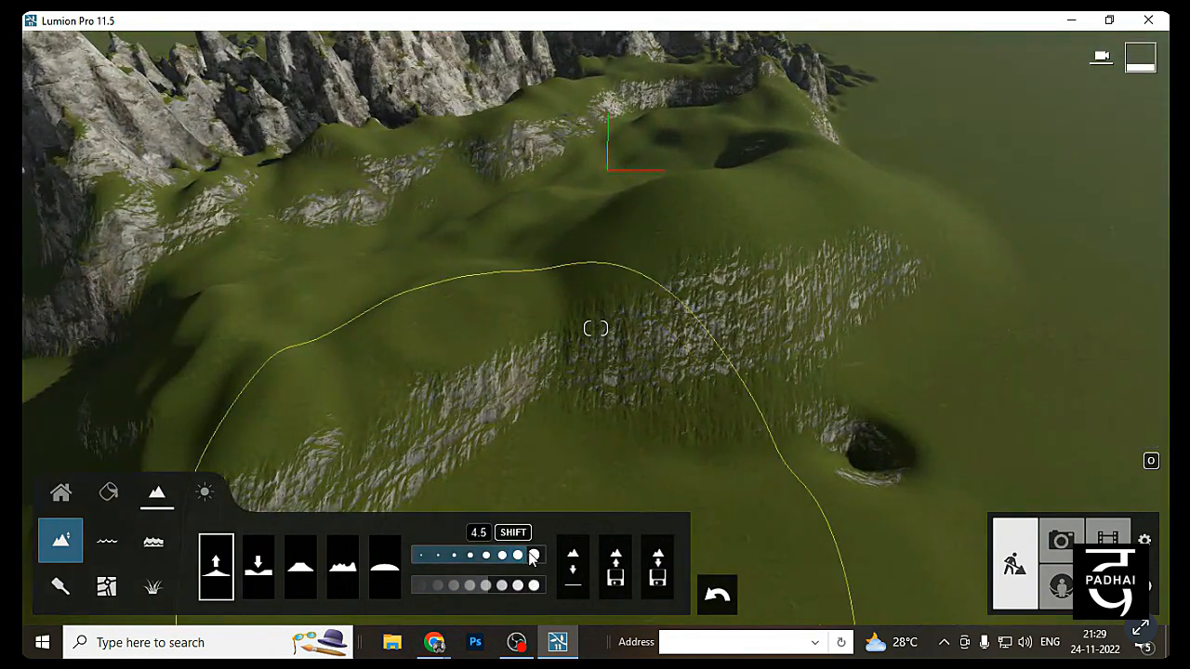
pyautogui.moveTo(532, 557); pyautogui.dragTo(502, 558)
pyautogui.moveTo(474, 419)
pyautogui.mouseDown()
pyautogui.moveTo(377, 339)
pyautogui.moveTo(370, 446)
pyautogui.mouseUp()
# Flatten the top of the broad hill into a level, cliff-edged plateau
pyautogui.click(300, 567)
pyautogui.moveTo(313, 329)
pyautogui.mouseDown()
pyautogui.moveTo(580, 226)
pyautogui.moveTo(807, 111)
pyautogui.moveTo(335, 198)
pyautogui.moveTo(285, 255)
pyautogui.moveTo(651, 164)
pyautogui.moveTo(523, 188)
pyautogui.moveTo(226, 291)
pyautogui.moveTo(249, 305)
pyautogui.mouseUp()
pyautogui.scroll(-5, 474, 303)
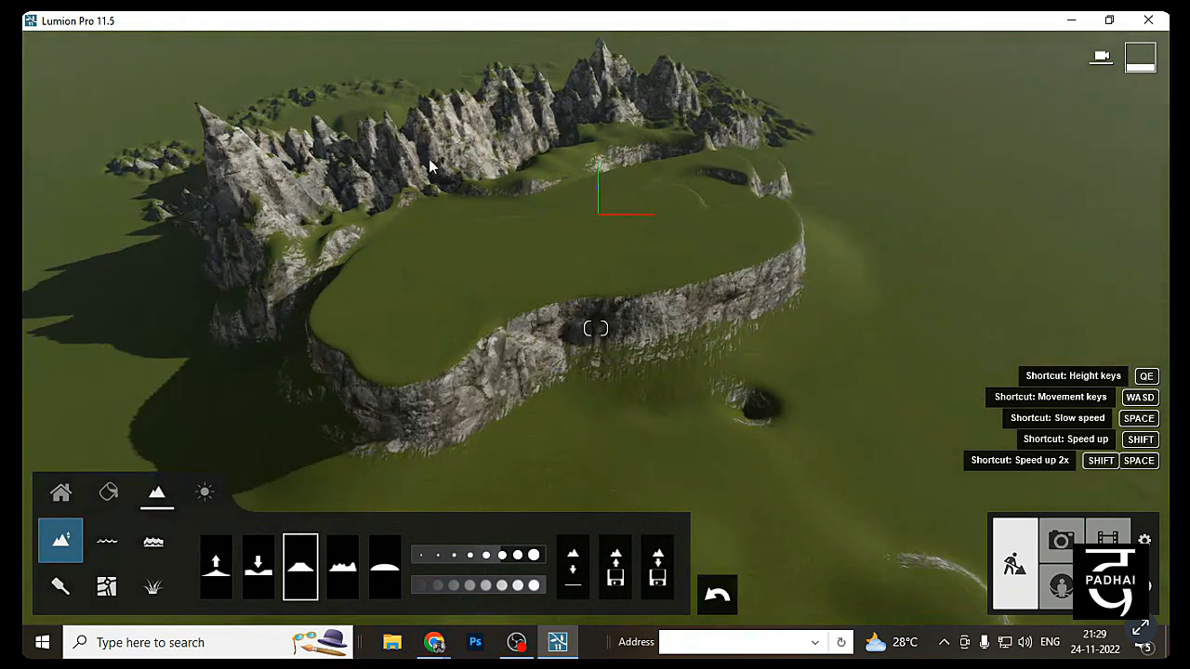
pyautogui.moveTo(757, 275)
pyautogui.mouseDown()
pyautogui.moveTo(719, 236)
pyautogui.moveTo(650, 223)
pyautogui.mouseUp()
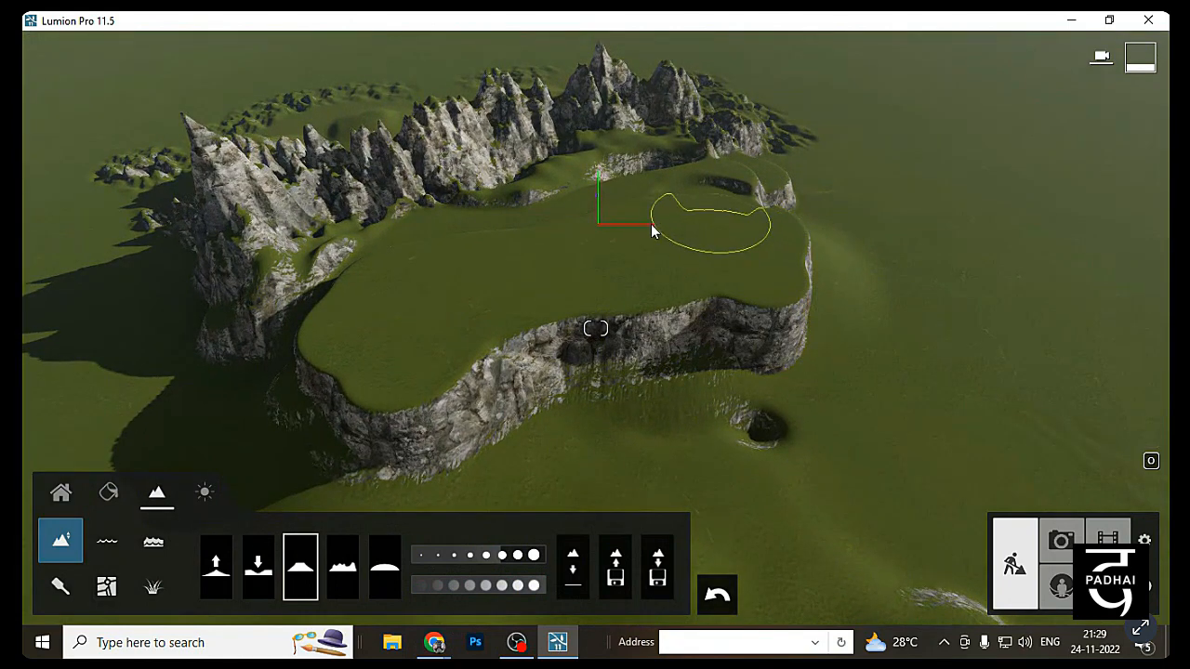
# Raise a row of rocky mounds along the plateau's front cliff, and apply Smooth to the mound at its near corner
pyautogui.click(234, 572)
pyautogui.scroll(-4, 558, 451)
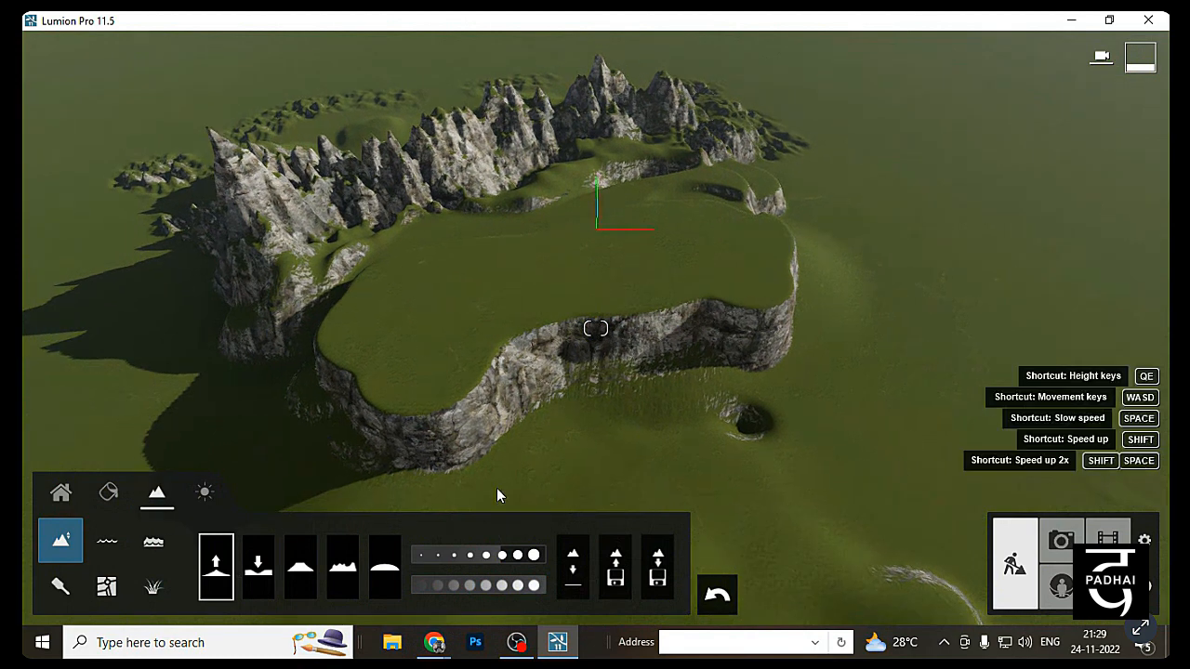
pyautogui.moveTo(508, 469)
pyautogui.mouseDown()
pyautogui.moveTo(704, 422)
pyautogui.moveTo(658, 409)
pyautogui.moveTo(751, 391)
pyautogui.moveTo(738, 367)
pyautogui.moveTo(619, 324)
pyautogui.moveTo(456, 404)
pyautogui.moveTo(762, 327)
pyautogui.moveTo(725, 354)
pyautogui.mouseUp()
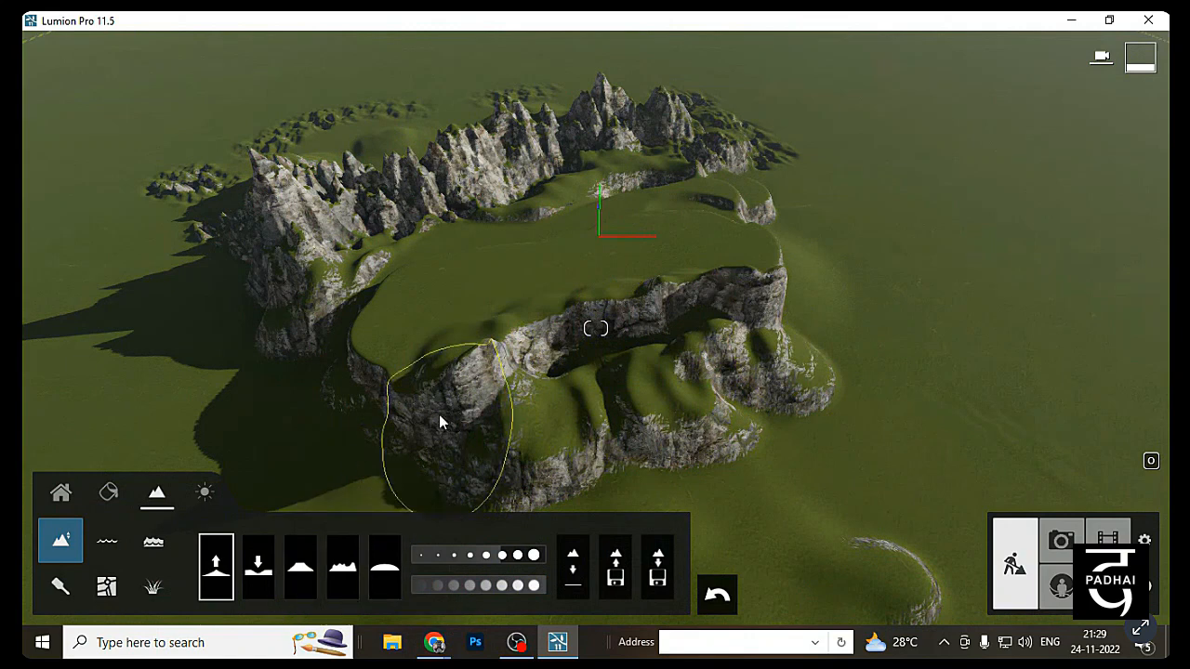
pyautogui.moveTo(439, 419)
pyautogui.mouseDown()
pyautogui.moveTo(483, 365)
pyautogui.moveTo(435, 506)
pyautogui.mouseUp()
pyautogui.click(385, 567)
pyautogui.moveTo(474, 400)
pyautogui.mouseDown()
pyautogui.moveTo(505, 359)
pyautogui.moveTo(501, 369)
pyautogui.moveTo(483, 344)
pyautogui.mouseUp()
# Carve hollows and valleys into the plateau, its front mounds and the adjacent ground with the Lower tool
pyautogui.click(257, 567)
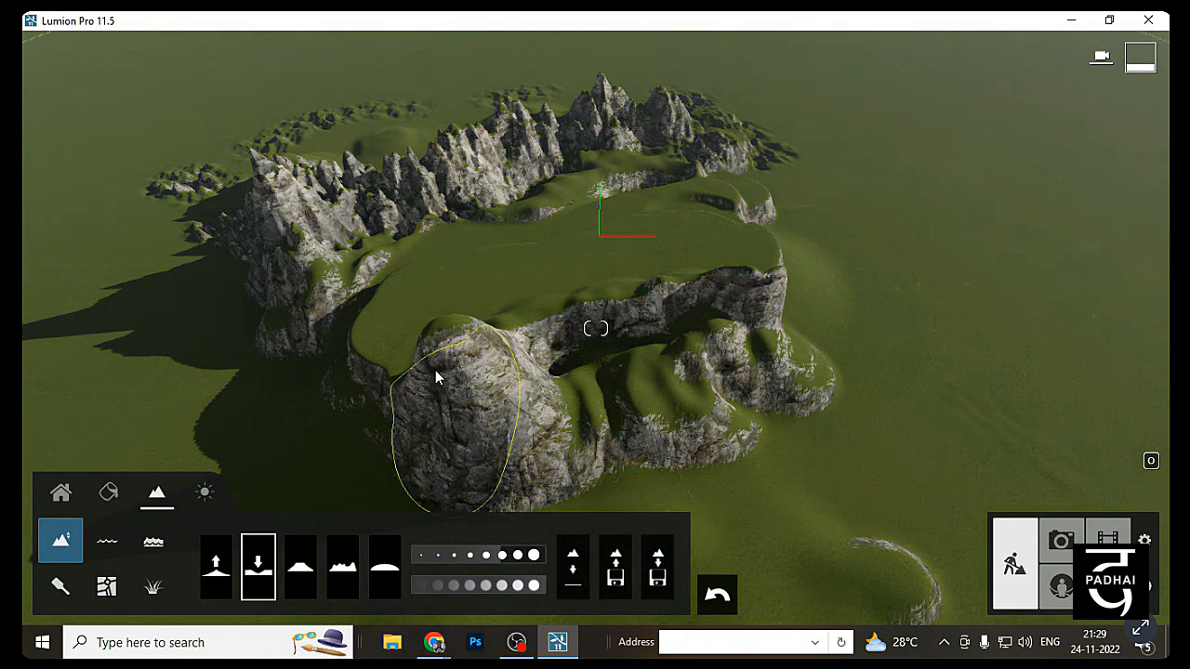
pyautogui.moveTo(436, 380)
pyautogui.mouseDown()
pyautogui.moveTo(483, 355)
pyautogui.moveTo(756, 310)
pyautogui.moveTo(690, 253)
pyautogui.mouseUp()
pyautogui.moveTo(472, 263)
pyautogui.mouseDown()
pyautogui.moveTo(638, 262)
pyautogui.moveTo(306, 356)
pyautogui.moveTo(750, 260)
pyautogui.moveTo(704, 197)
pyautogui.moveTo(704, 334)
pyautogui.moveTo(977, 220)
pyautogui.moveTo(213, 364)
pyautogui.moveTo(460, 409)
pyautogui.moveTo(563, 344)
pyautogui.moveTo(651, 367)
pyautogui.mouseUp()
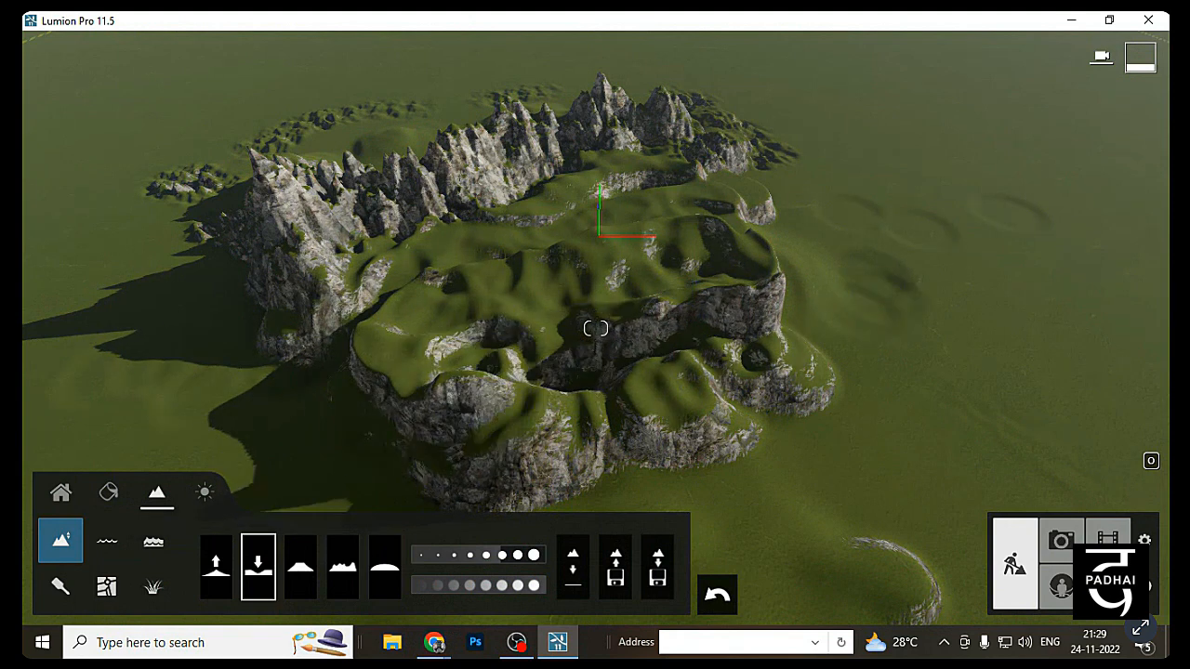
# Smooth the carved plateau and the mounds along its front cliff with the Smooth tool at brush size 4.6
pyautogui.click(384, 567)
pyautogui.moveTo(494, 373)
pyautogui.mouseDown()
pyautogui.moveTo(531, 411)
pyautogui.moveTo(476, 409)
pyautogui.mouseUp()
pyautogui.moveTo(512, 555); pyautogui.dragTo(539, 555)
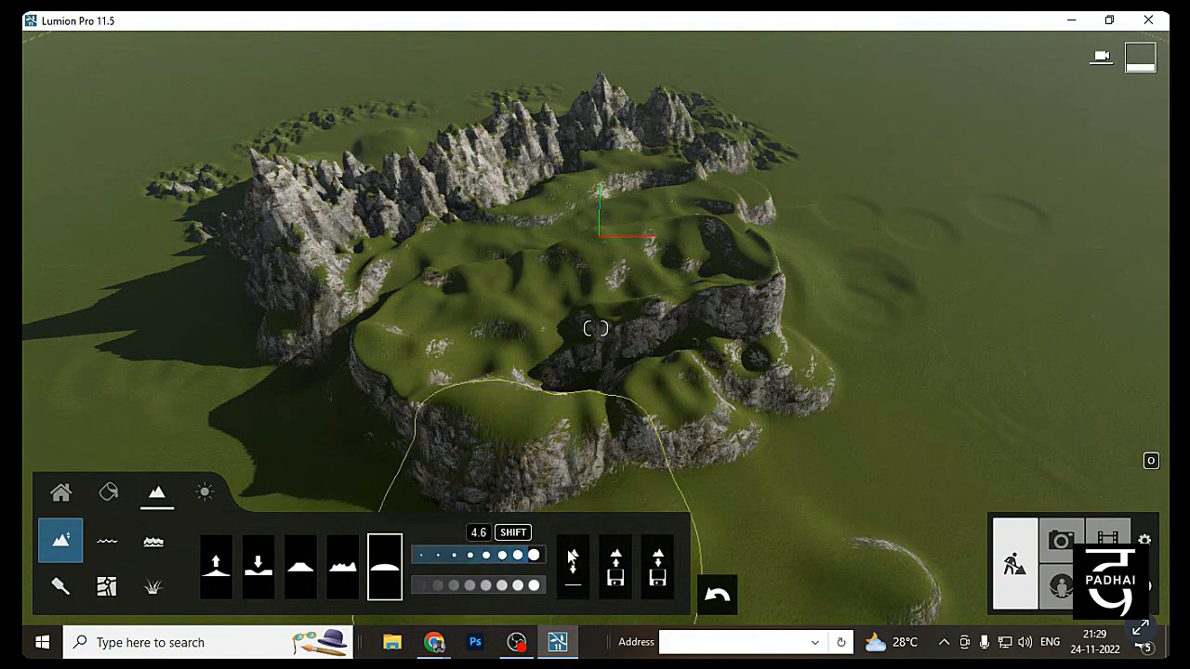
pyautogui.moveTo(641, 409)
pyautogui.mouseDown()
pyautogui.moveTo(686, 418)
pyautogui.moveTo(622, 367)
pyautogui.moveTo(565, 343)
pyautogui.moveTo(759, 340)
pyautogui.moveTo(611, 297)
pyautogui.moveTo(813, 400)
pyautogui.moveTo(777, 364)
pyautogui.mouseUp()
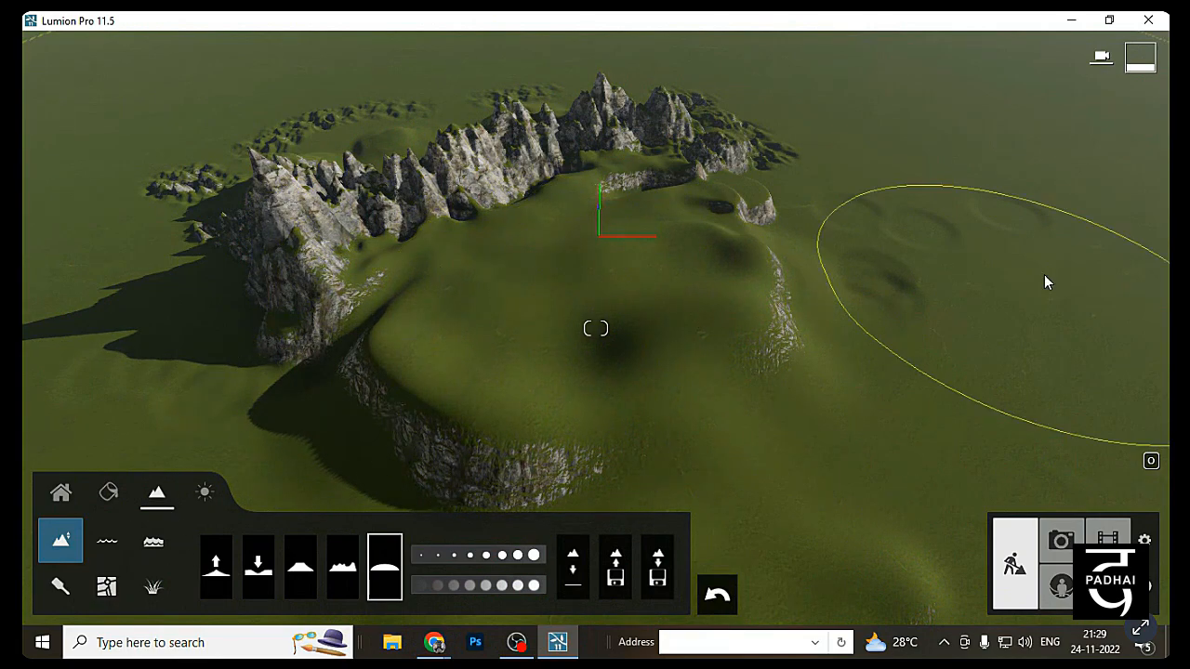
# Level the plateau's top out to its front edge again with the Flatten tool and a medium-sized brush
pyautogui.moveTo(1044, 274)
pyautogui.mouseDown(button='right')
pyautogui.moveTo(590, 298)
pyautogui.moveTo(606, 289)
pyautogui.moveTo(608, 264)
pyautogui.moveTo(636, 289)
pyautogui.moveTo(715, 220)
pyautogui.moveTo(688, 245)
pyautogui.mouseUp(button='right')
pyautogui.scroll(-5, 607, 278)
pyautogui.scroll(8, 623, 279)
pyautogui.scroll(-5, 714, 219)
pyautogui.press('w')
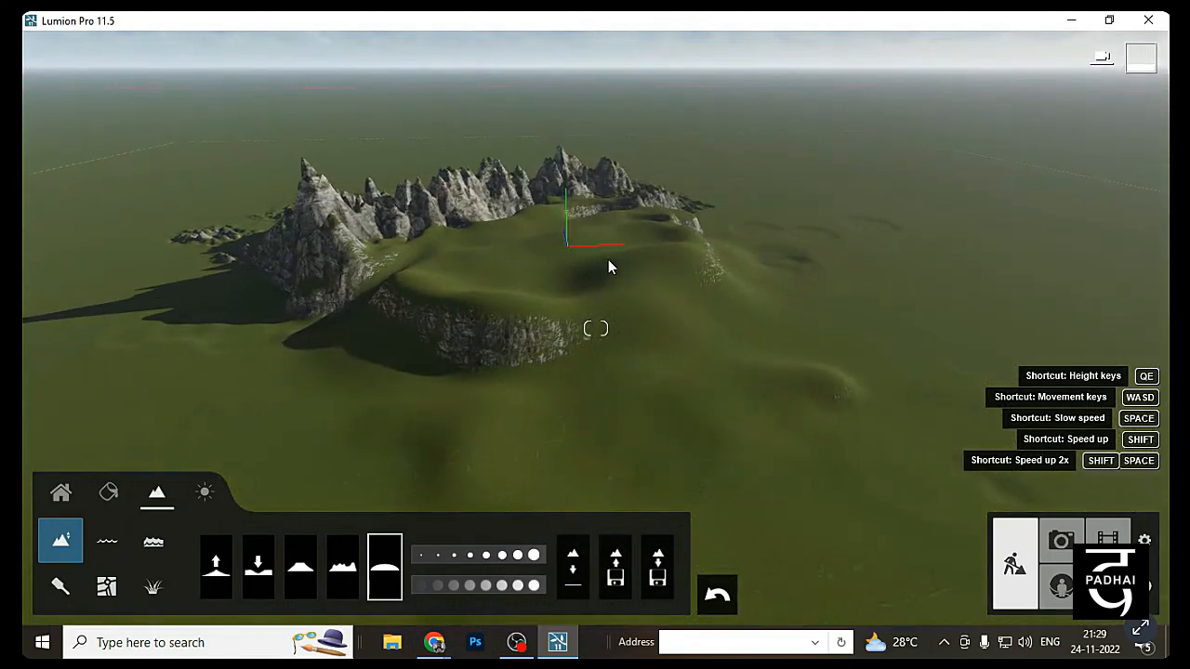
pyautogui.click(342, 569)
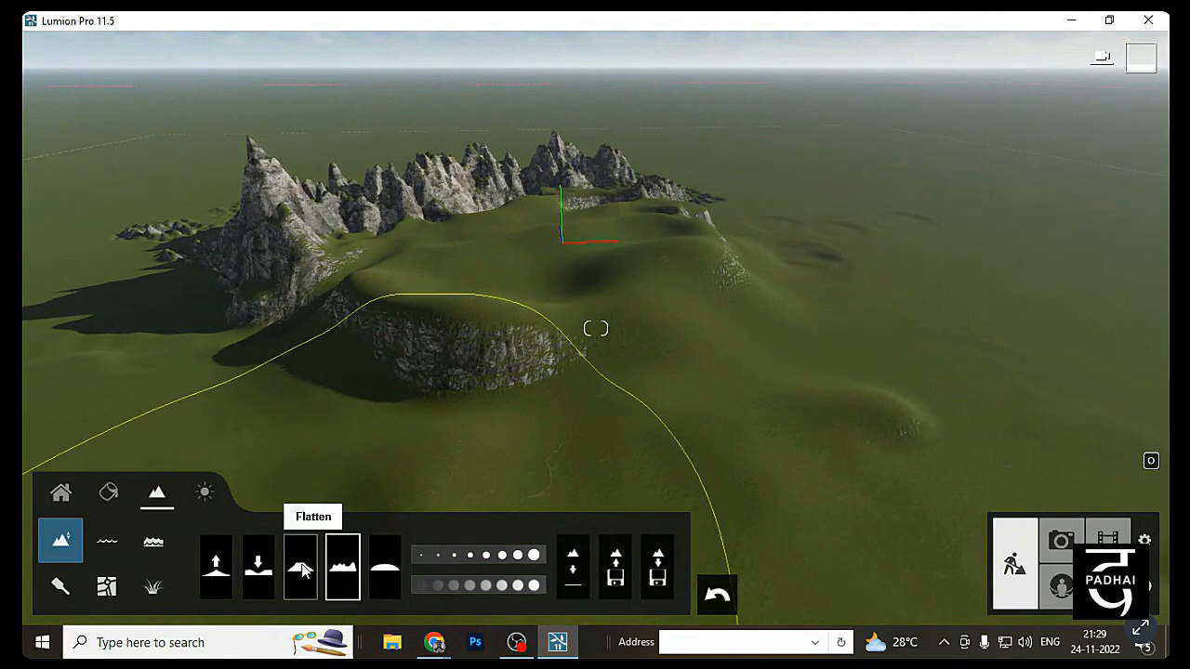
pyautogui.click(301, 567)
pyautogui.click(502, 556)
pyautogui.moveTo(501, 553); pyautogui.dragTo(518, 557)
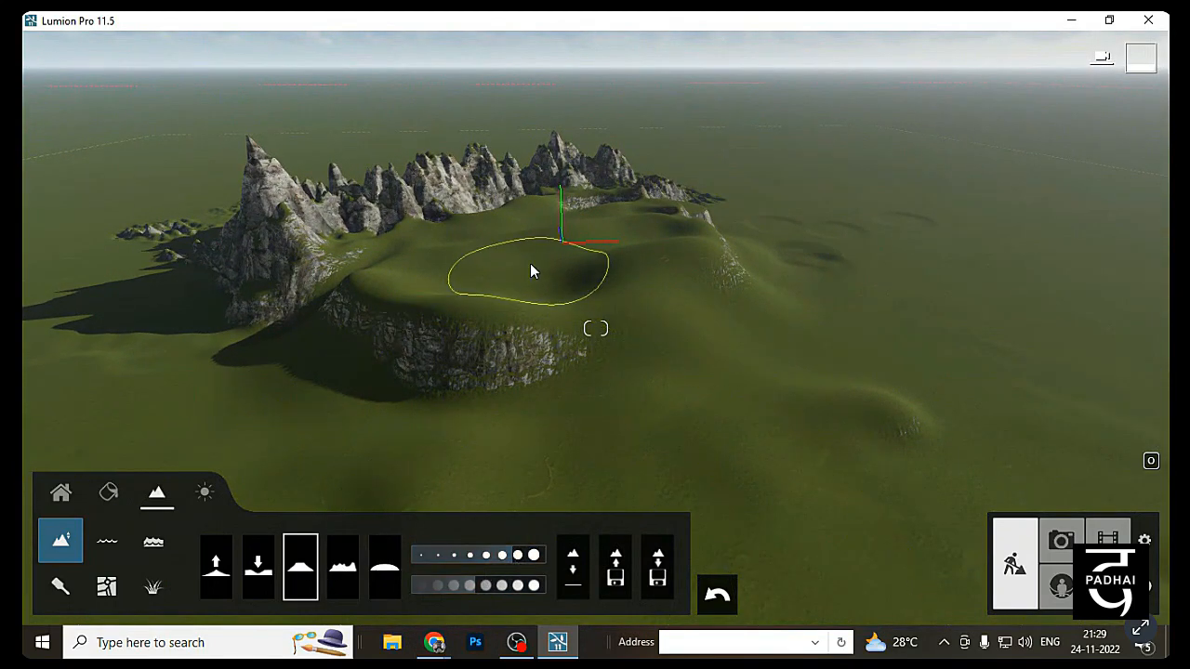
pyautogui.moveTo(530, 264)
pyautogui.mouseDown()
pyautogui.moveTo(534, 277)
pyautogui.moveTo(403, 296)
pyautogui.moveTo(536, 325)
pyautogui.moveTo(627, 274)
pyautogui.moveTo(619, 261)
pyautogui.moveTo(444, 271)
pyautogui.moveTo(590, 274)
pyautogui.moveTo(638, 267)
pyautogui.moveTo(663, 239)
pyautogui.moveTo(591, 240)
pyautogui.moveTo(616, 264)
pyautogui.moveTo(495, 287)
pyautogui.moveTo(329, 433)
pyautogui.mouseUp()
# Carve hollows and notches across the plateau and along its front cliff with the Lower tool
pyautogui.click(258, 571)
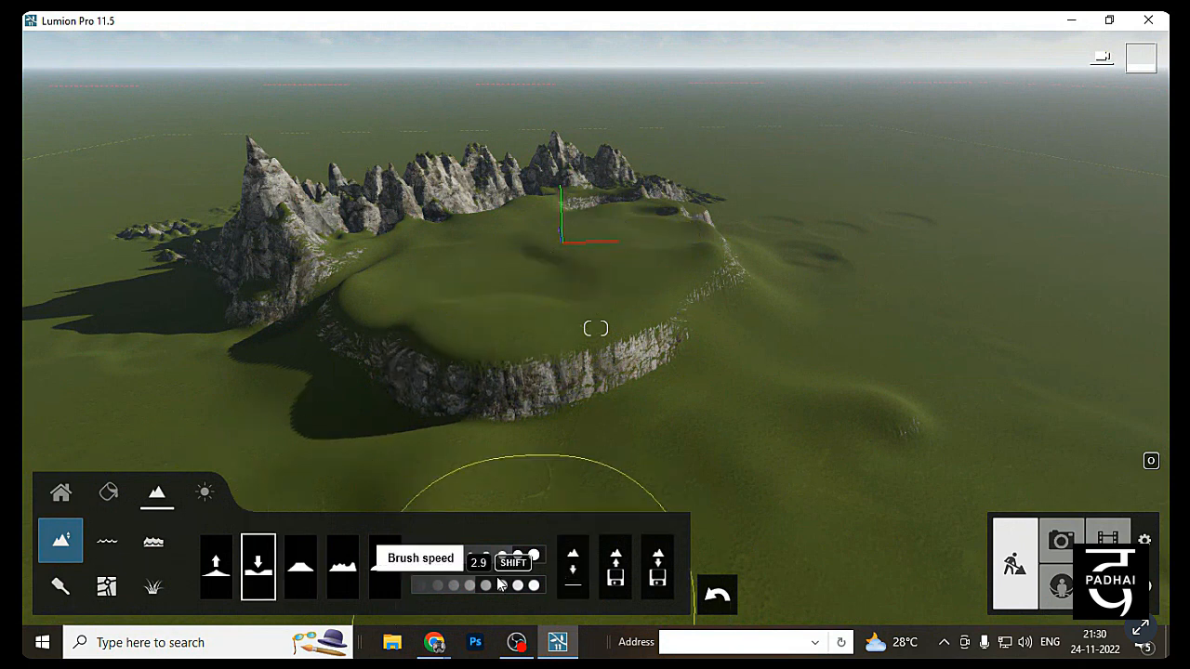
pyautogui.click(473, 555)
pyautogui.click(438, 585)
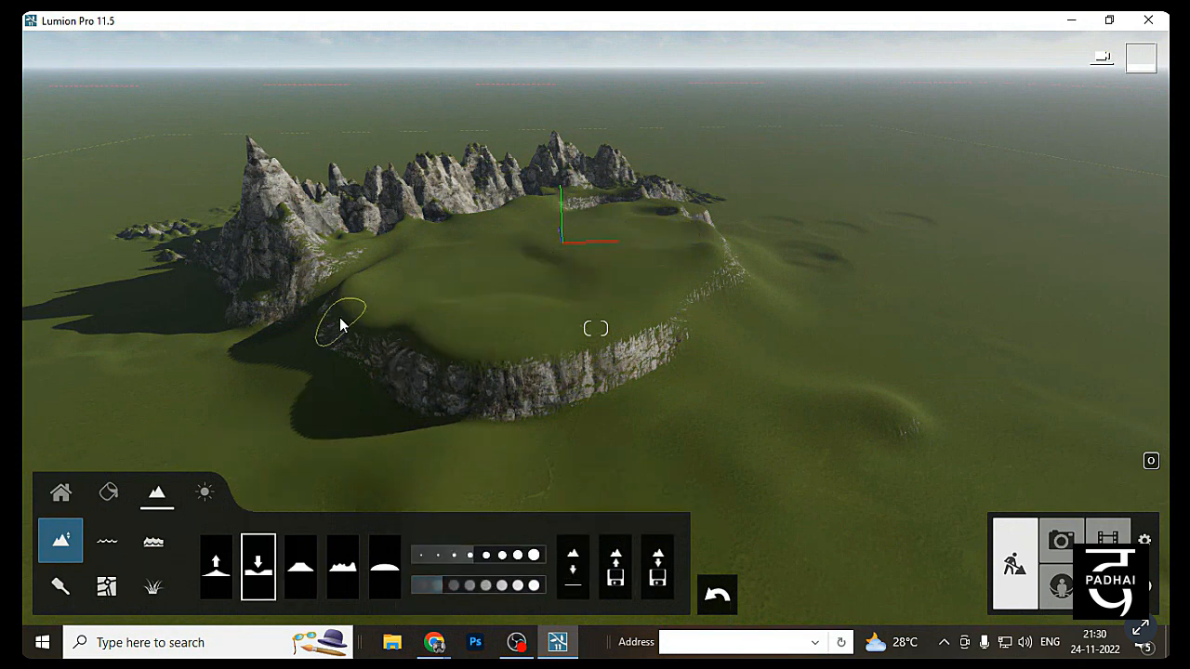
pyautogui.moveTo(476, 555)
pyautogui.mouseDown()
pyautogui.moveTo(507, 555)
pyautogui.moveTo(493, 585)
pyautogui.moveTo(516, 585)
pyautogui.mouseUp()
pyautogui.moveTo(316, 377)
pyautogui.mouseDown()
pyautogui.moveTo(443, 394)
pyautogui.moveTo(565, 309)
pyautogui.moveTo(725, 261)
pyautogui.moveTo(514, 351)
pyautogui.moveTo(693, 294)
pyautogui.moveTo(672, 229)
pyautogui.moveTo(563, 282)
pyautogui.moveTo(415, 314)
pyautogui.moveTo(600, 242)
pyautogui.moveTo(650, 234)
pyautogui.moveTo(423, 307)
pyautogui.moveTo(465, 356)
pyautogui.moveTo(528, 348)
pyautogui.moveTo(701, 284)
pyautogui.moveTo(449, 361)
pyautogui.moveTo(396, 285)
pyautogui.moveTo(641, 228)
pyautogui.moveTo(403, 247)
pyautogui.moveTo(492, 229)
pyautogui.moveTo(573, 310)
pyautogui.mouseUp()
# Soften the carved plateau and its front edge into gentle slopes with the Smooth tool and a large brush
pyautogui.click(385, 567)
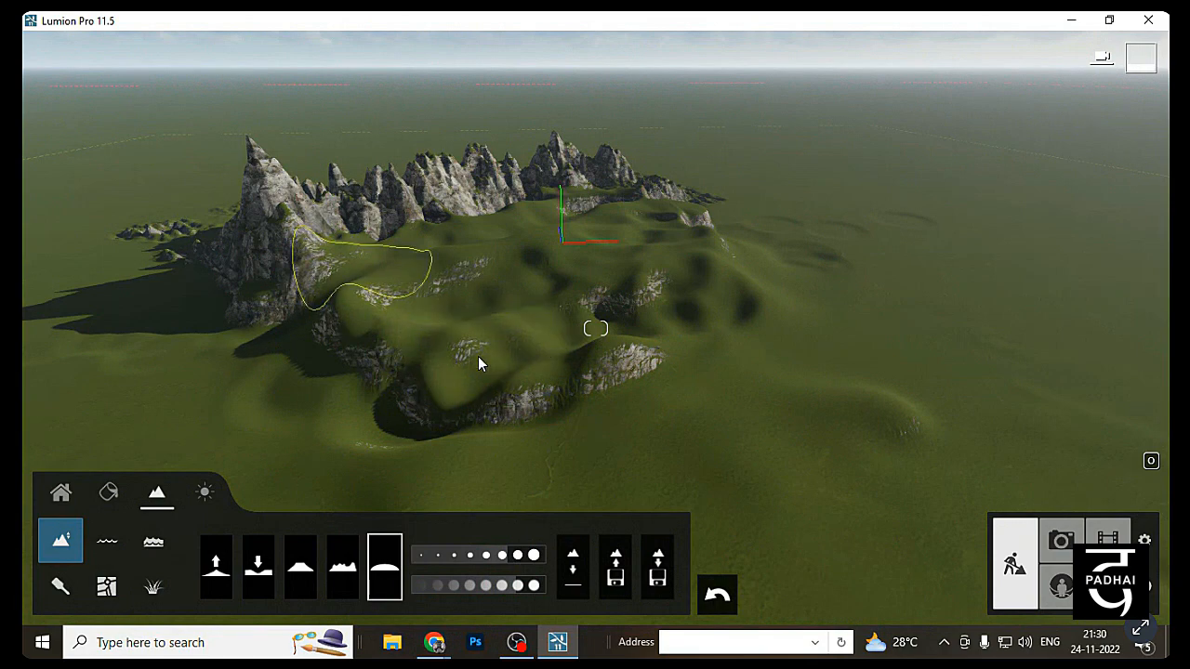
pyautogui.scroll(5, 323, 280)
pyautogui.scroll(-10, 369, 314)
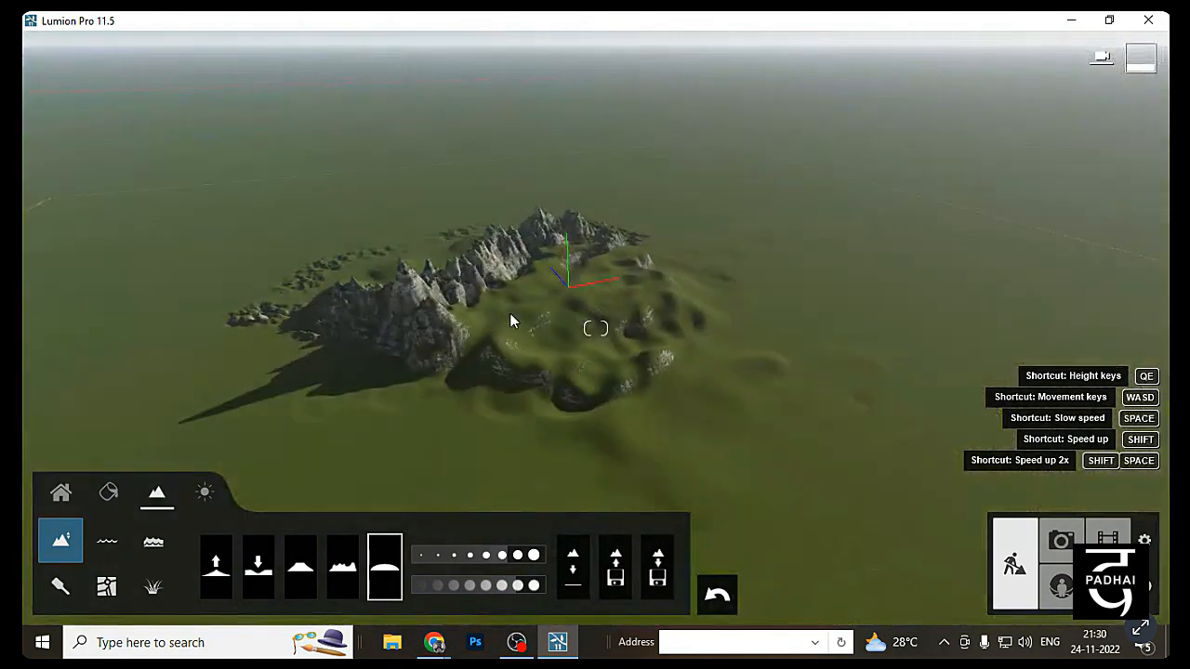
pyautogui.scroll(4, 503, 352)
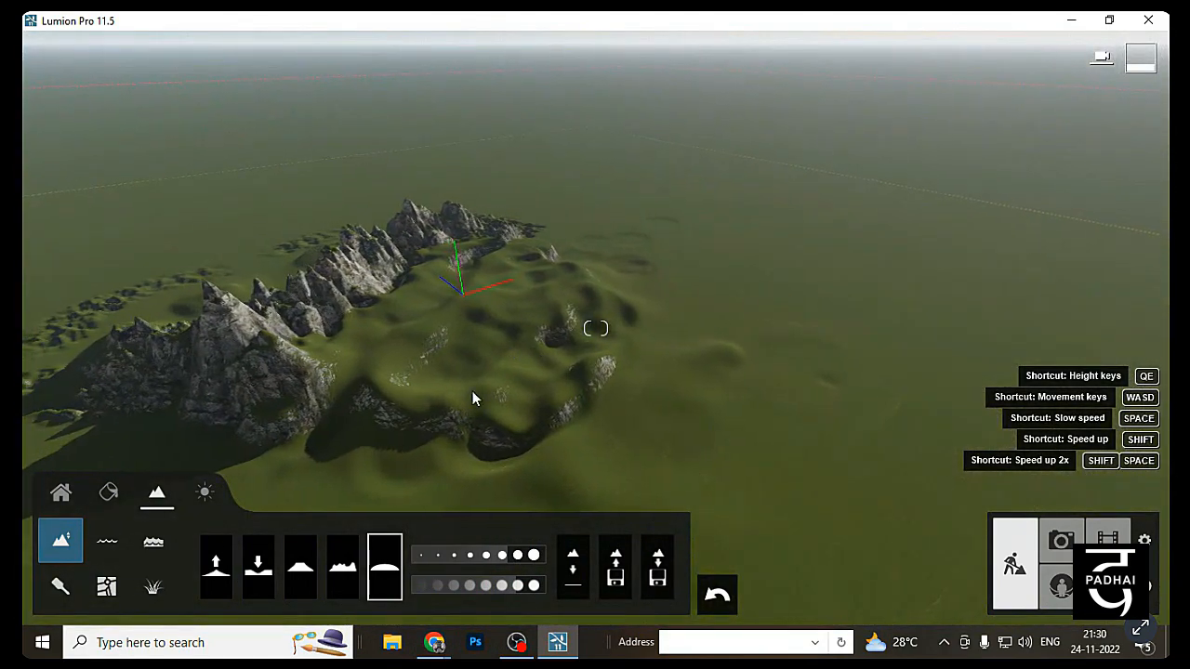
pyautogui.scroll(5, 525, 355)
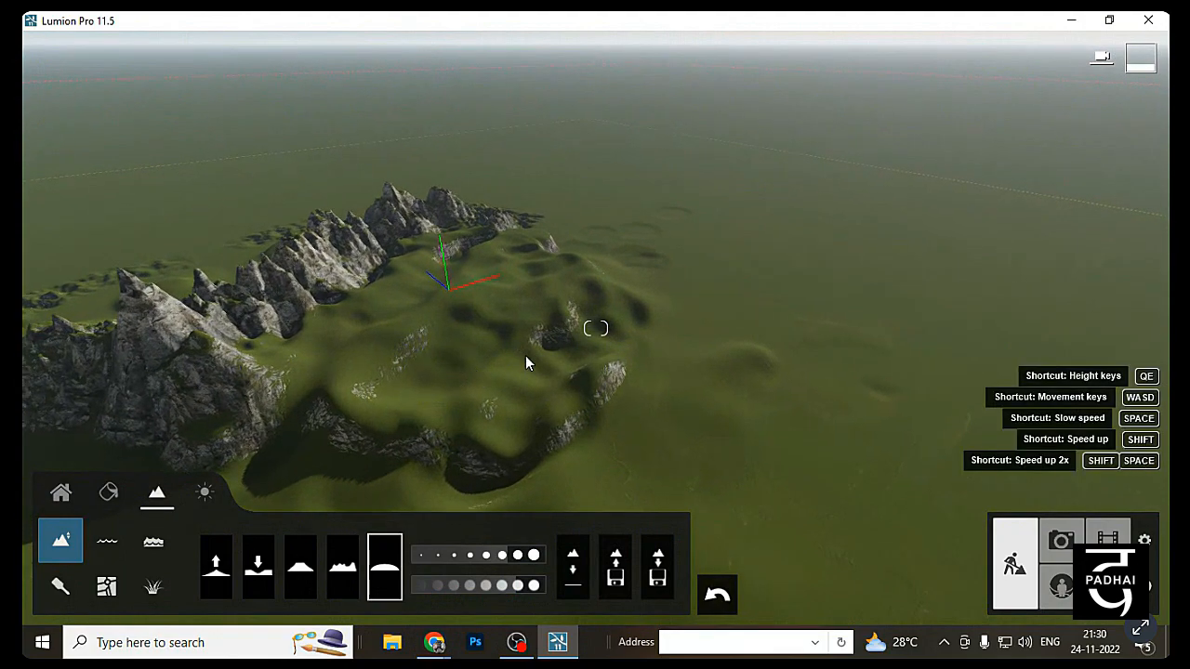
pyautogui.scroll(1, 598, 308)
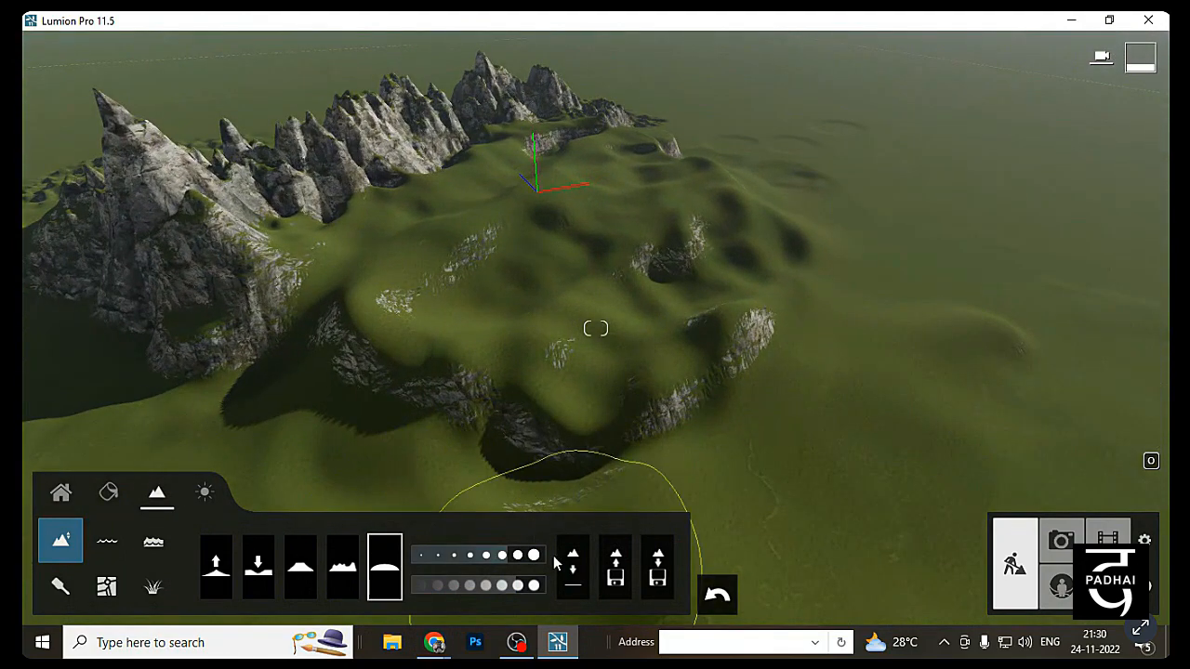
pyautogui.moveTo(533, 555); pyautogui.dragTo(593, 526)
pyautogui.moveTo(612, 298)
pyautogui.mouseDown()
pyautogui.moveTo(712, 310)
pyautogui.moveTo(657, 395)
pyautogui.moveTo(613, 385)
pyautogui.moveTo(569, 334)
pyautogui.moveTo(618, 266)
pyautogui.moveTo(685, 229)
pyautogui.moveTo(697, 171)
pyautogui.moveTo(576, 200)
pyautogui.moveTo(902, 260)
pyautogui.moveTo(684, 171)
pyautogui.mouseUp()
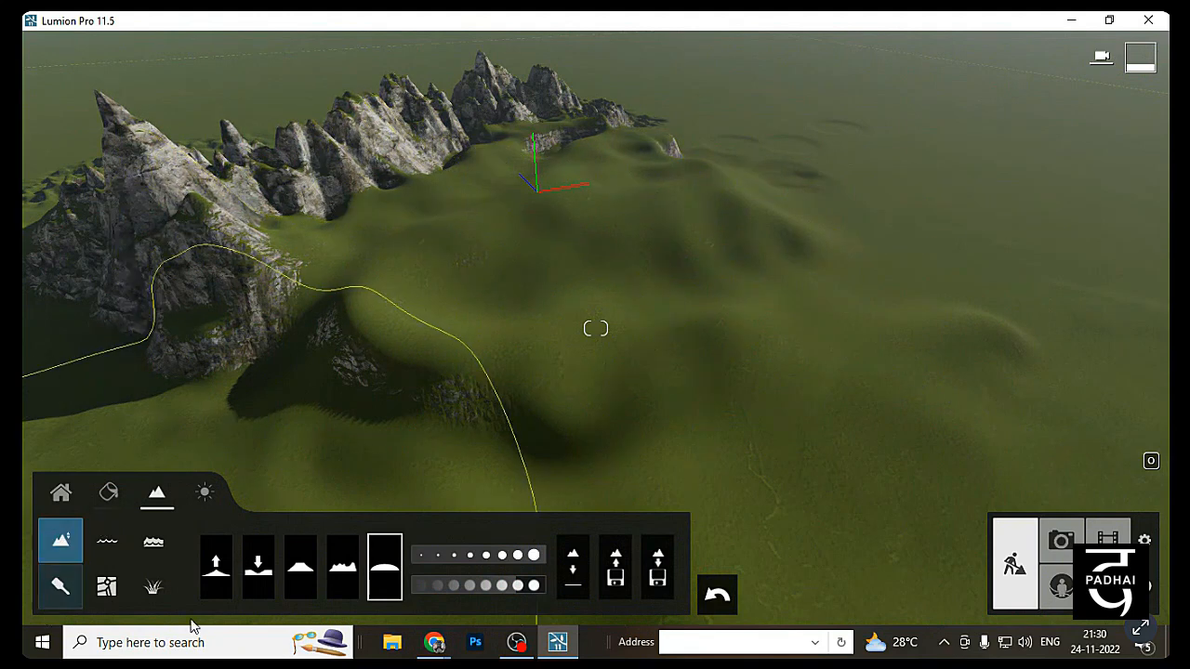
# Dig a deep, rocky trench around the plateau's front and far side with the Lower tool at brush size 4.4
pyautogui.click(262, 575)
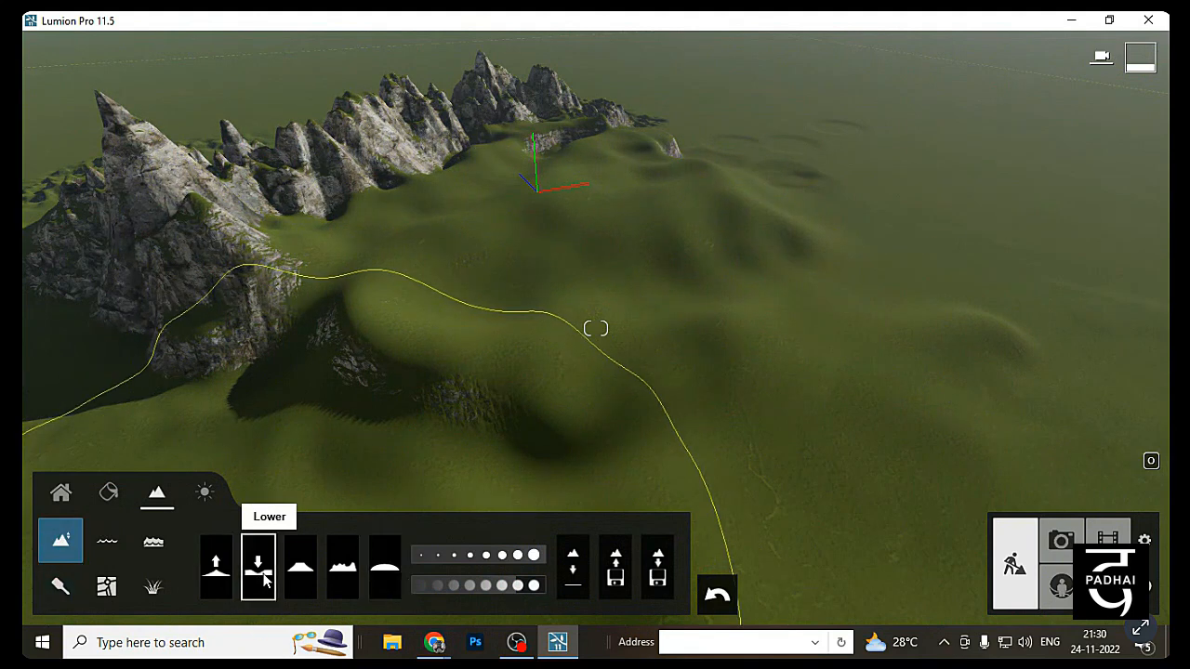
pyautogui.click(471, 559)
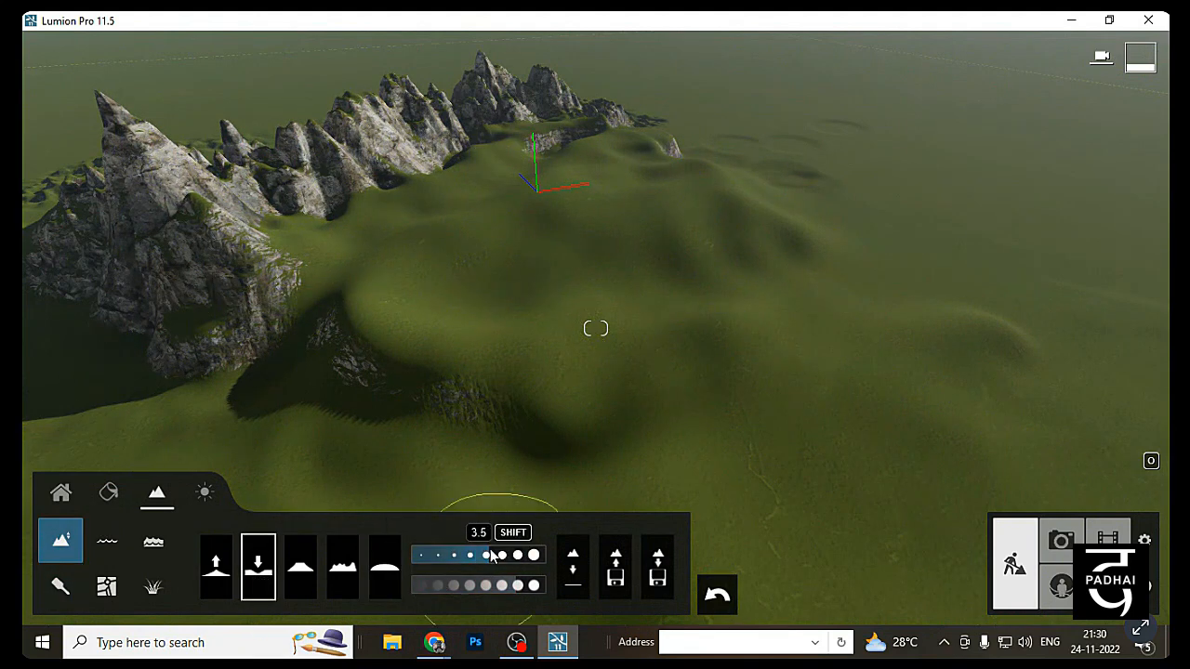
pyautogui.moveTo(594, 446)
pyautogui.mouseDown(button='right')
pyautogui.moveTo(632, 420)
pyautogui.moveTo(436, 456)
pyautogui.mouseUp(button='right')
pyautogui.click(525, 556)
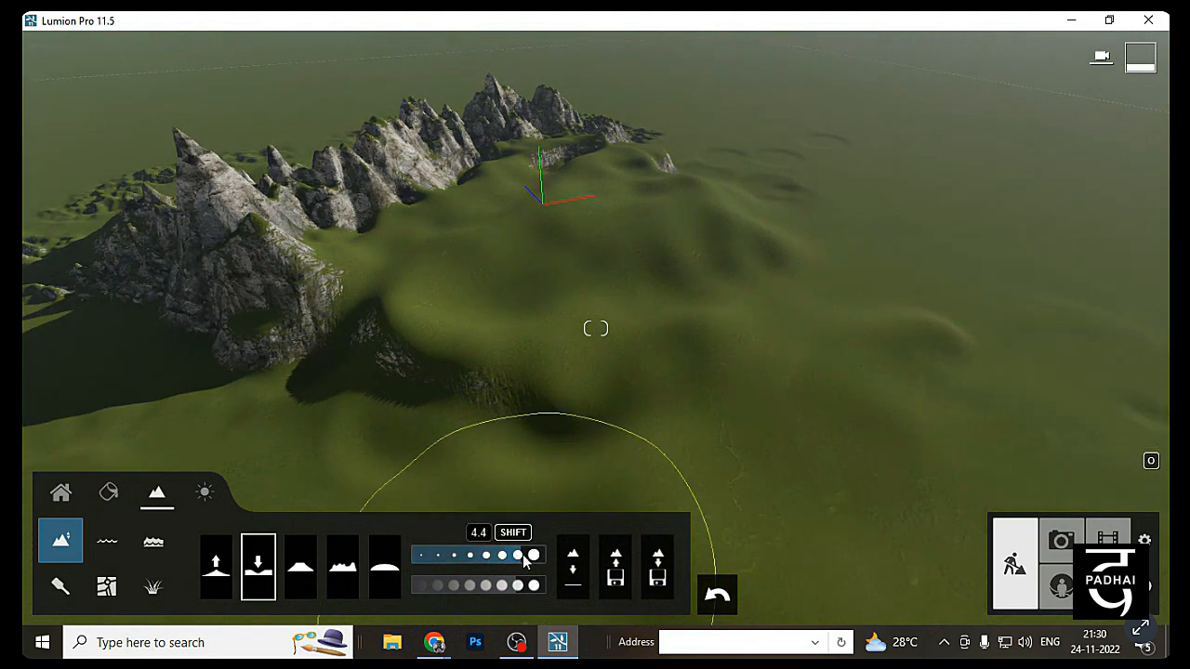
pyautogui.moveTo(525, 558)
pyautogui.mouseDown(button='right')
pyautogui.moveTo(342, 492)
pyautogui.moveTo(713, 311)
pyautogui.moveTo(327, 369)
pyautogui.mouseUp(button='right')
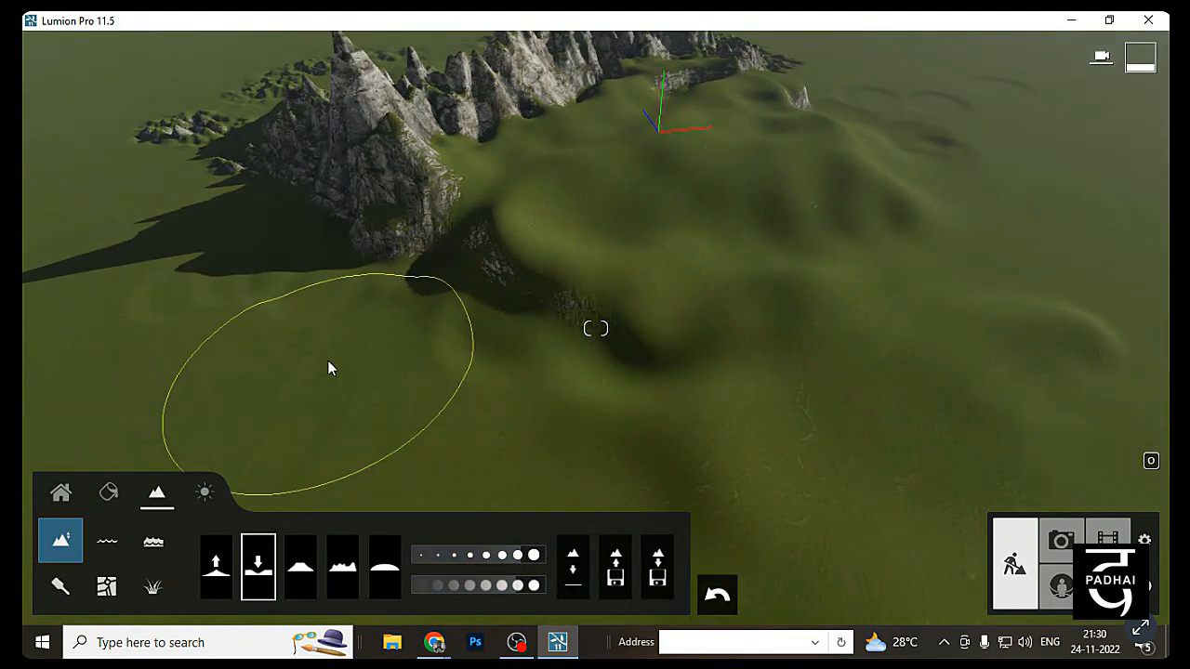
pyautogui.moveTo(327, 369)
pyautogui.mouseDown()
pyautogui.moveTo(446, 417)
pyautogui.moveTo(342, 417)
pyautogui.moveTo(349, 509)
pyautogui.mouseUp()
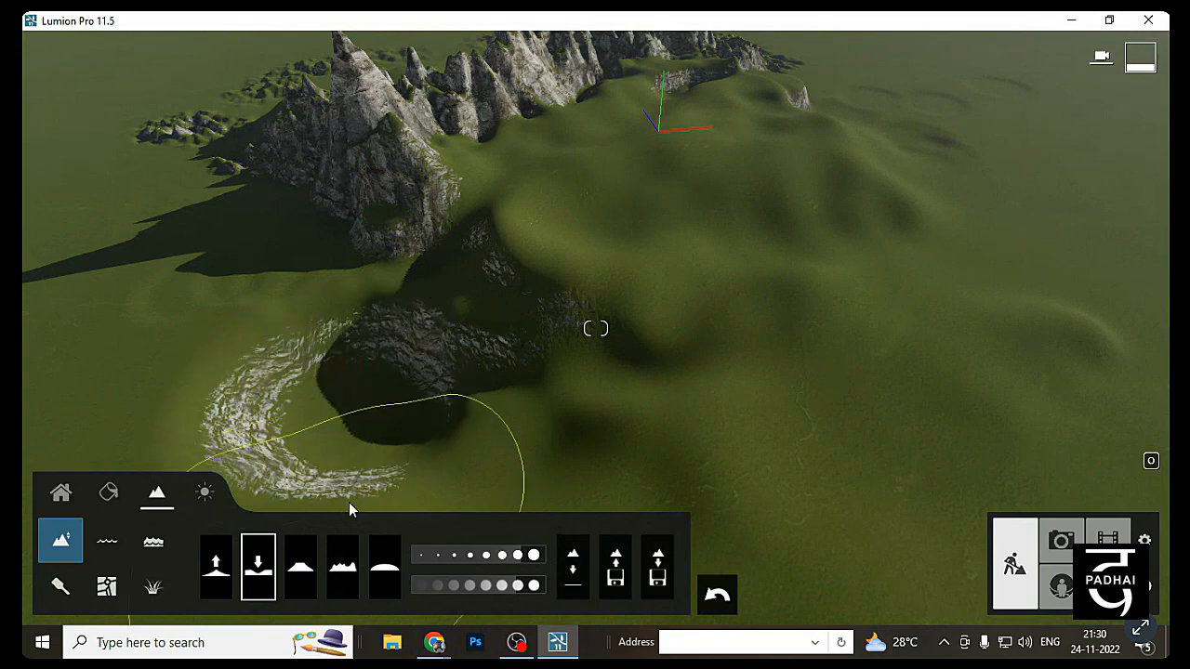
pyautogui.moveTo(344, 455)
pyautogui.mouseDown()
pyautogui.moveTo(621, 488)
pyautogui.moveTo(845, 483)
pyautogui.moveTo(895, 465)
pyautogui.moveTo(991, 396)
pyautogui.moveTo(1033, 343)
pyautogui.moveTo(1041, 289)
pyautogui.moveTo(1028, 357)
pyautogui.moveTo(895, 504)
pyautogui.moveTo(717, 542)
pyautogui.moveTo(567, 520)
pyautogui.moveTo(428, 531)
pyautogui.moveTo(356, 489)
pyautogui.moveTo(642, 518)
pyautogui.moveTo(918, 504)
pyautogui.moveTo(1014, 409)
pyautogui.moveTo(1049, 325)
pyautogui.moveTo(1044, 305)
pyautogui.moveTo(972, 246)
pyautogui.moveTo(961, 217)
pyautogui.moveTo(959, 238)
pyautogui.mouseUp()
pyautogui.scroll(-1, 814, 342)
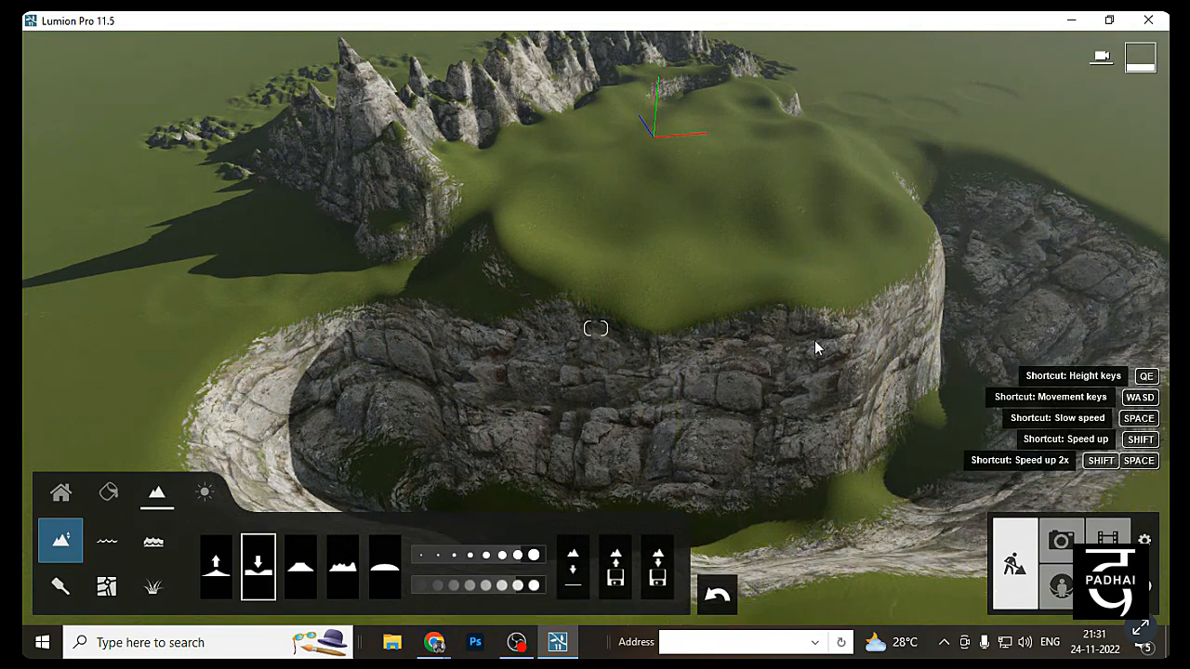
pyautogui.scroll(-5, 814, 340)
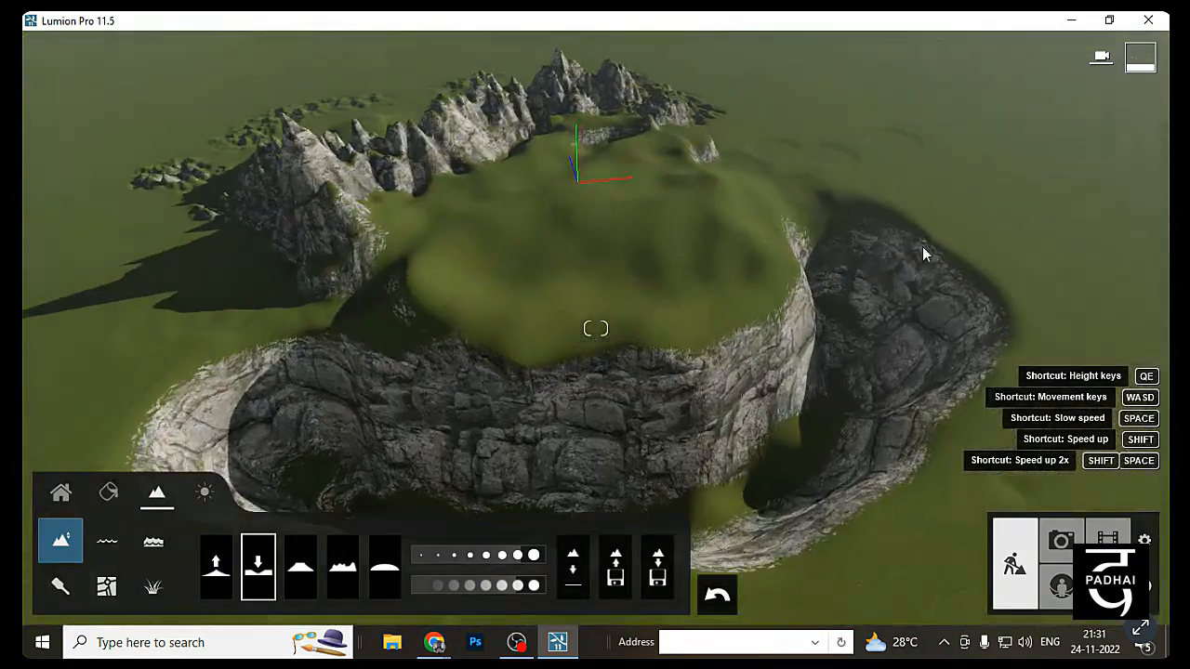
pyautogui.moveTo(922, 246); pyautogui.dragTo(484, 388, button='right')
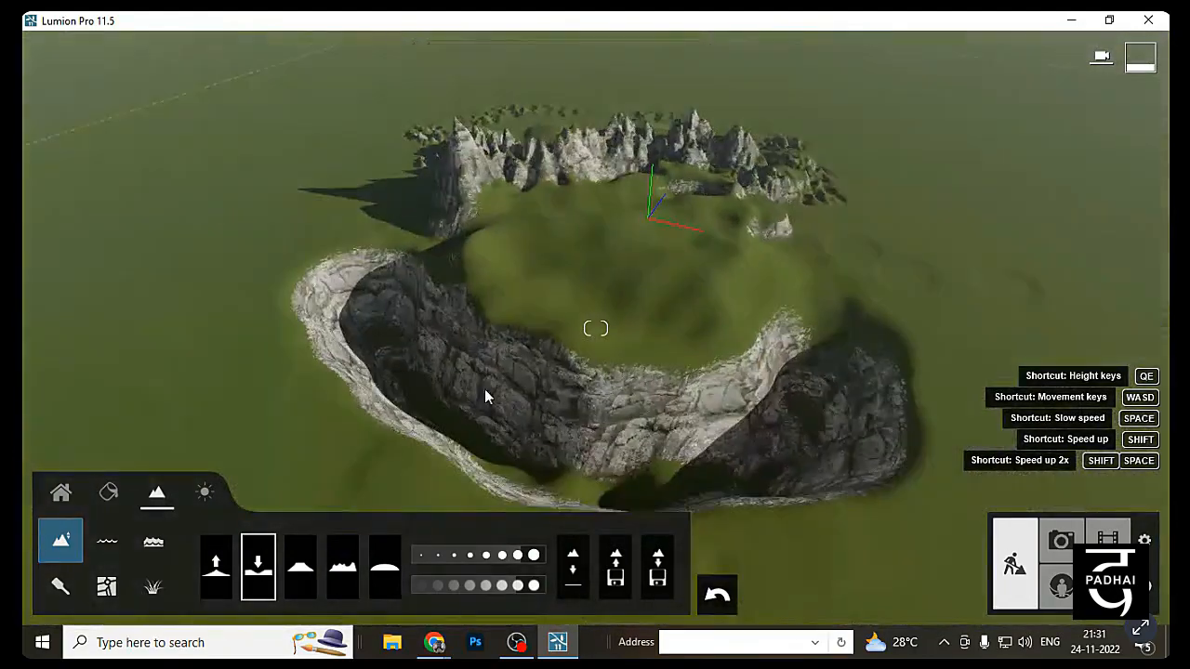
pyautogui.click(109, 547)
pyautogui.click(60, 540)
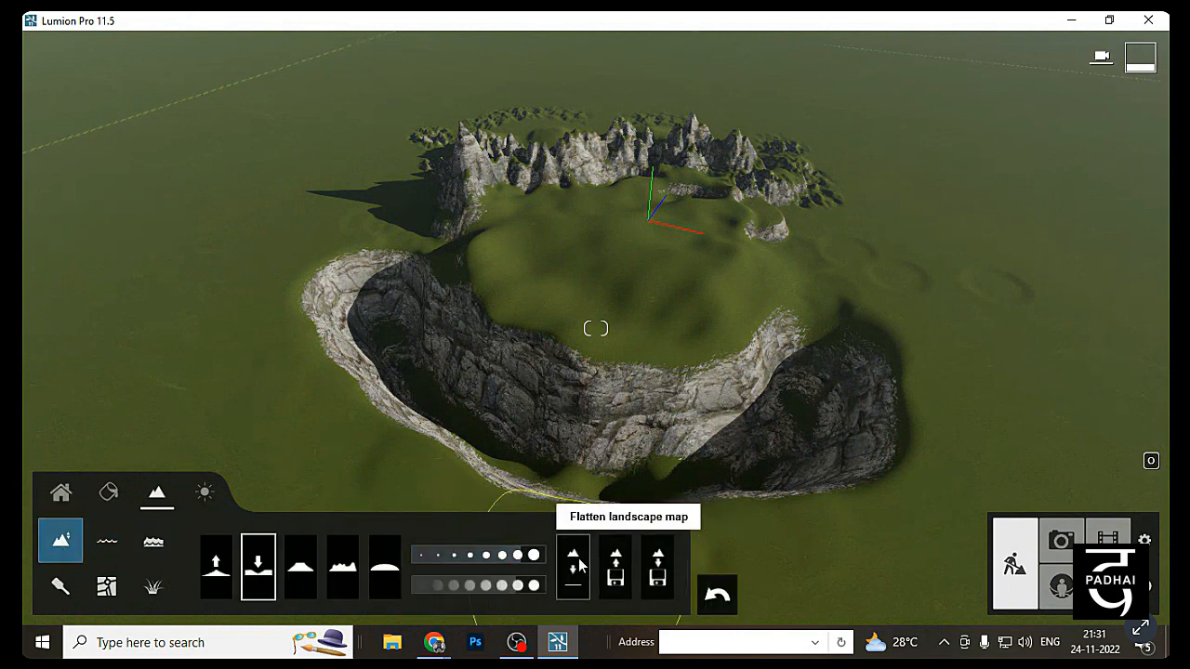
# Start saving the landscape map and choose the Documents folder as the location
pyautogui.click(684, 566)
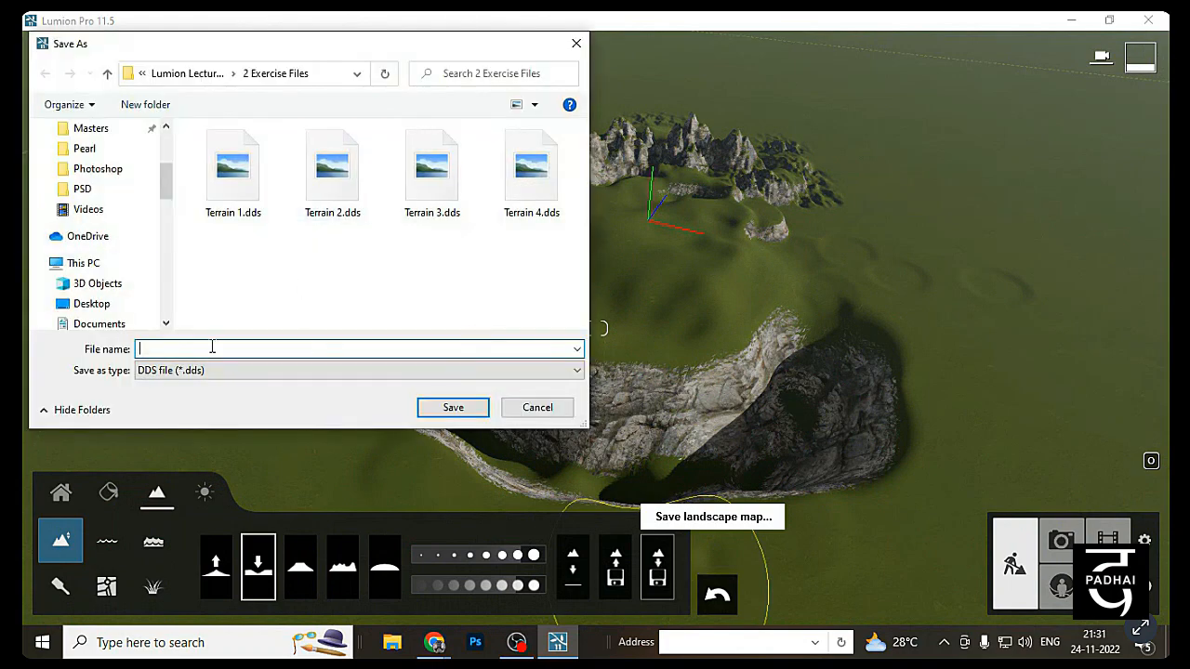
pyautogui.scroll(4, 70, 172)
pyautogui.click(85, 165)
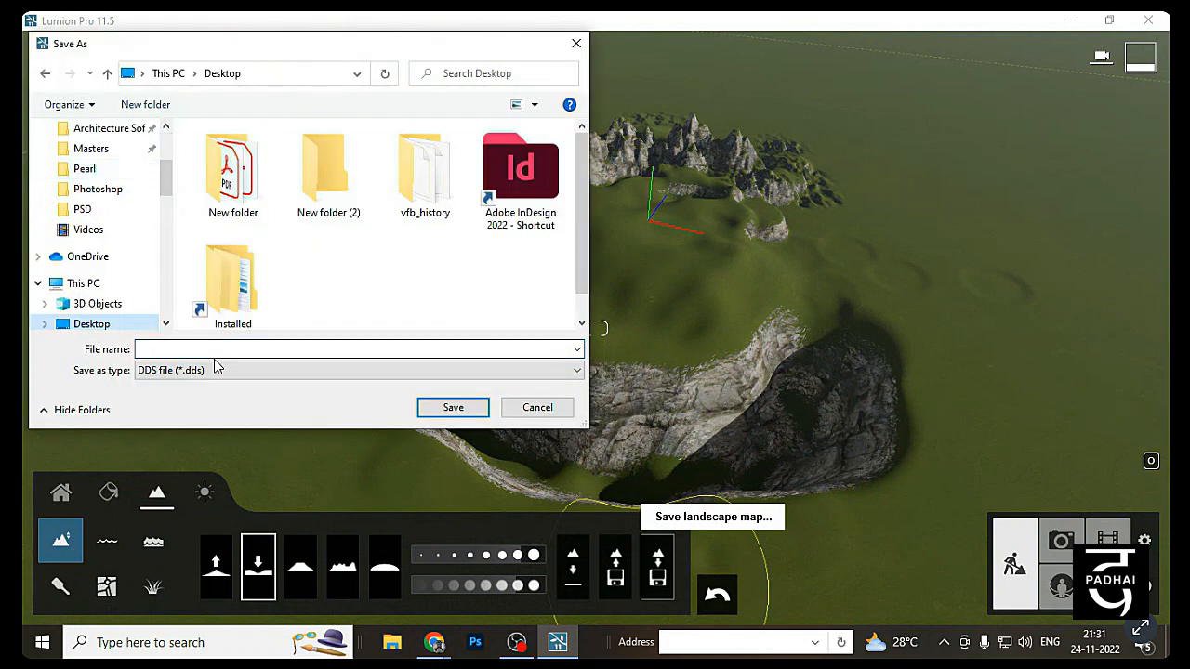
pyautogui.scroll(3, 87, 191)
pyautogui.click(84, 167)
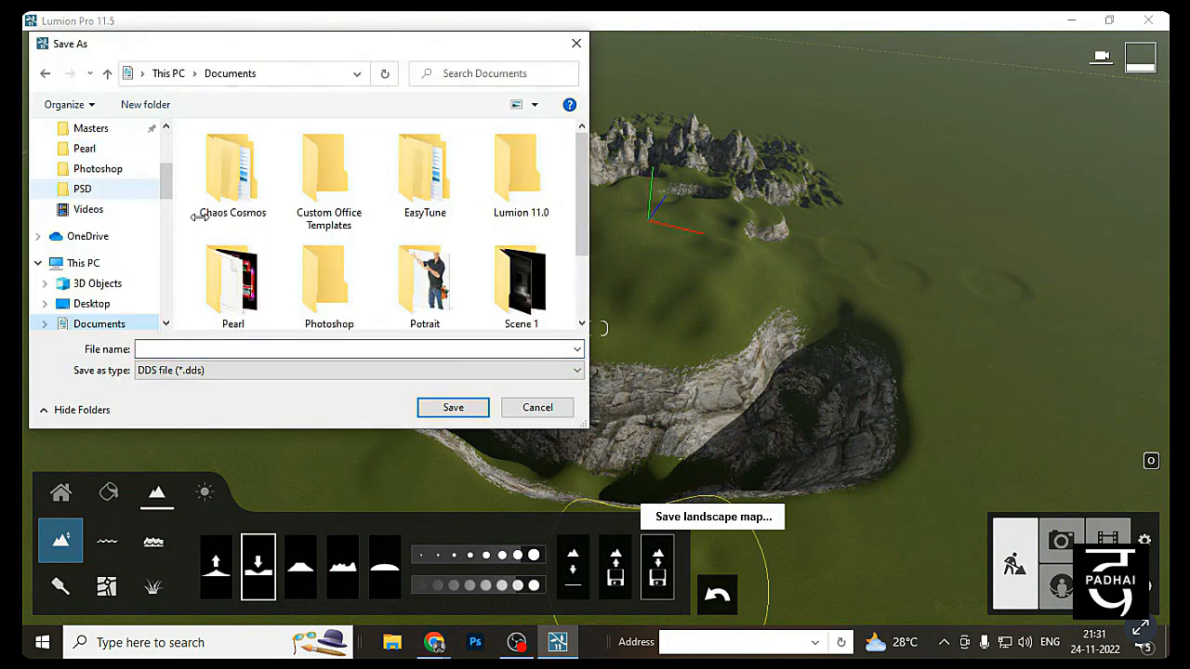
# Create a new folder named Lumion Lec in Documents and open it as the save location
pyautogui.scroll(-1, 561, 255)
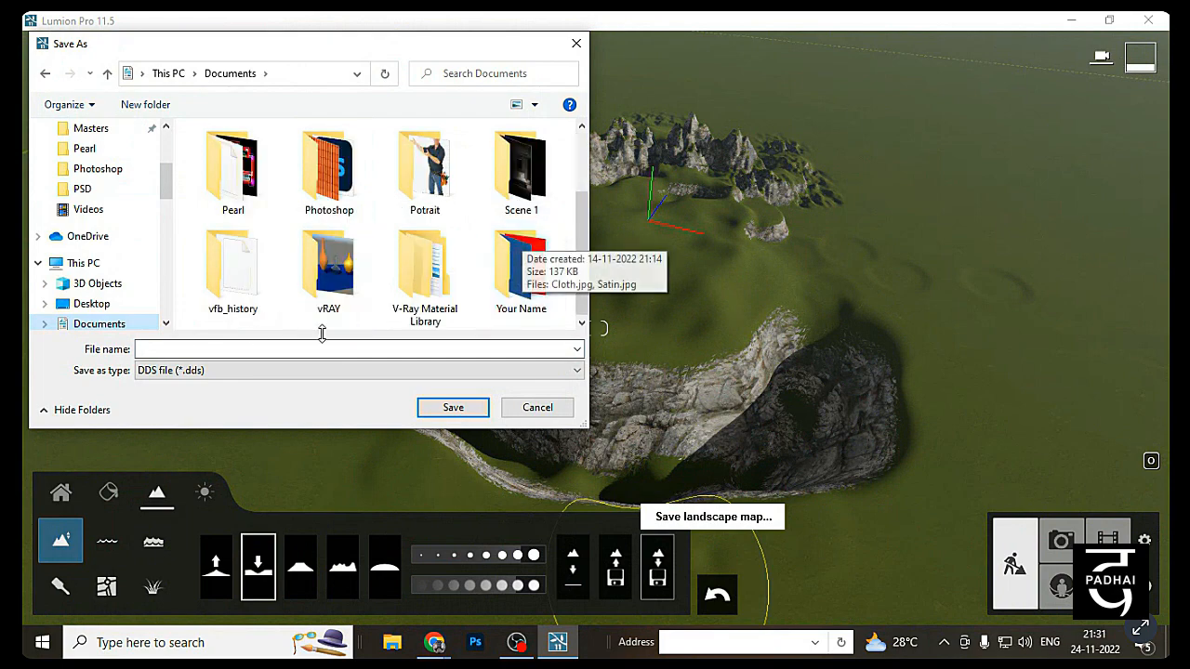
pyautogui.rightClick(371, 329)
pyautogui.moveTo(467, 495)
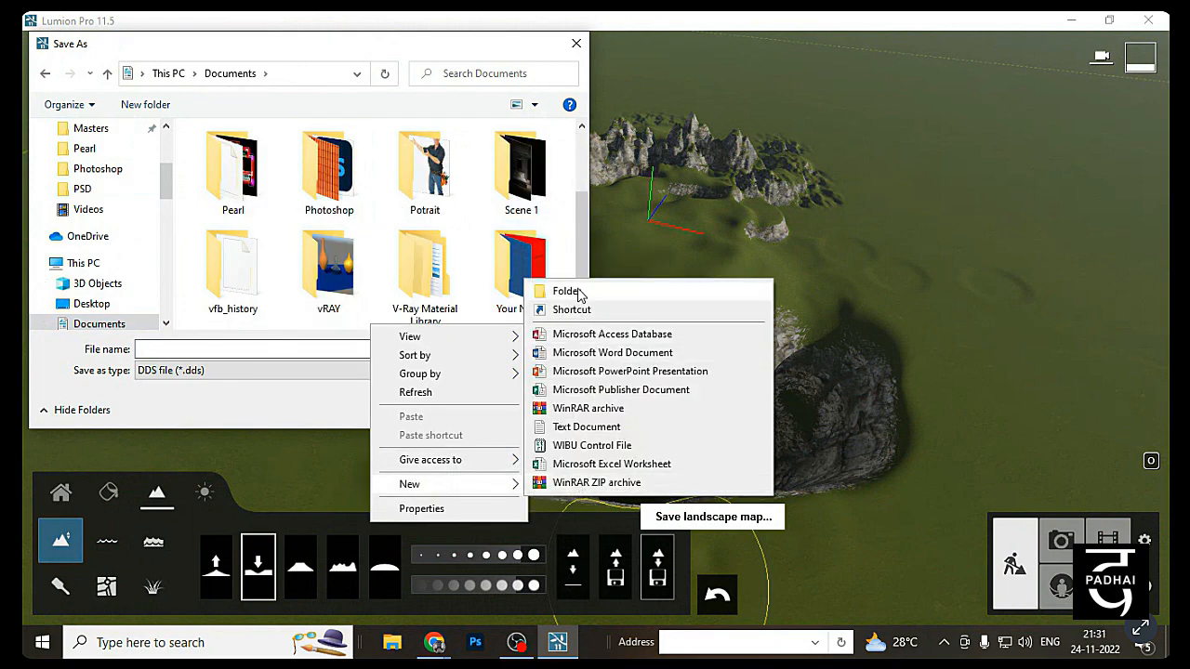
pyautogui.click(568, 291)
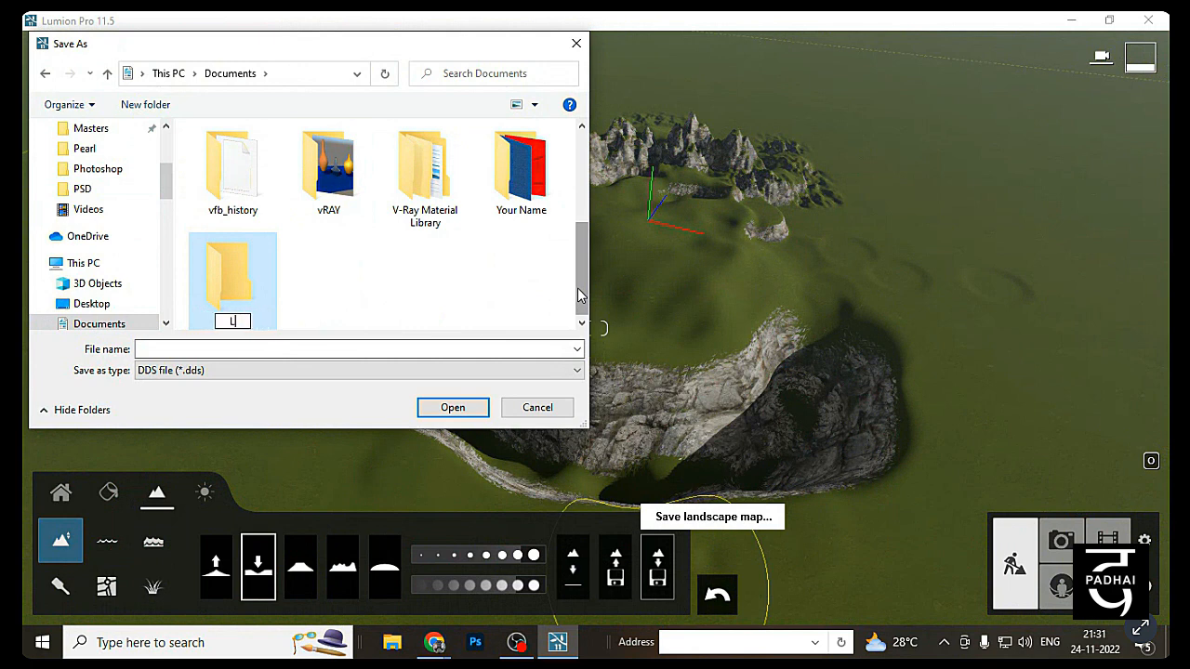
pyautogui.click(344, 314)
pyautogui.doubleClick(239, 306)
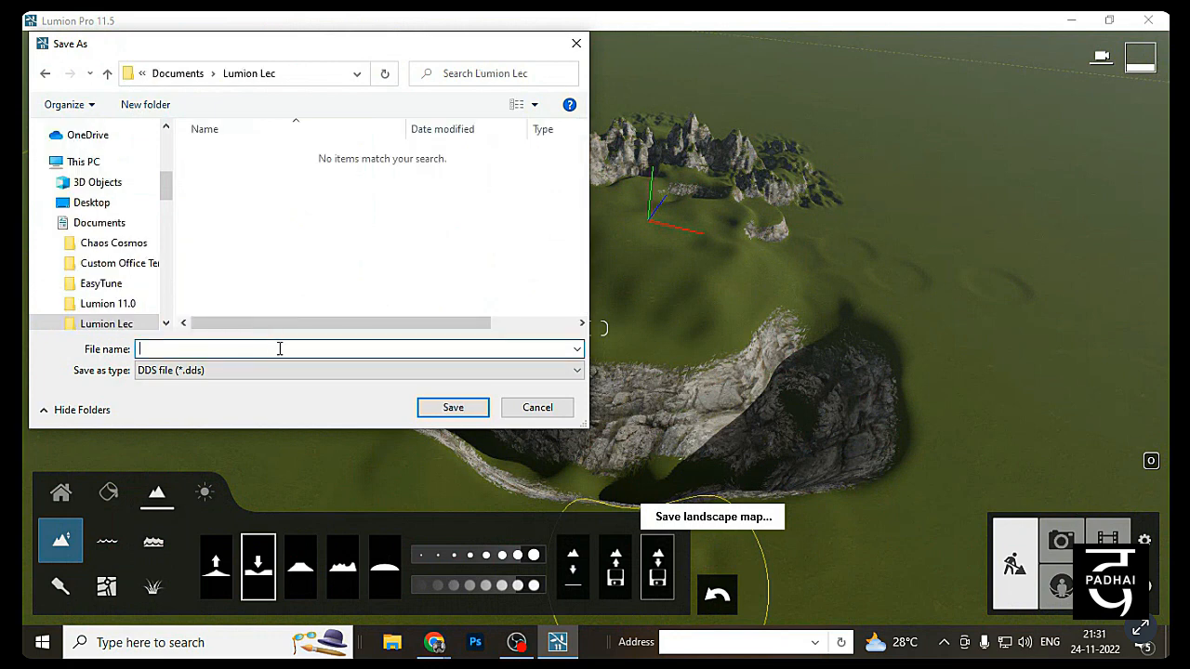
# Save the landscape map under the file name A1 as a DDS file in the Lumion Lec folder
pyautogui.click(288, 369)
pyautogui.click(288, 380)
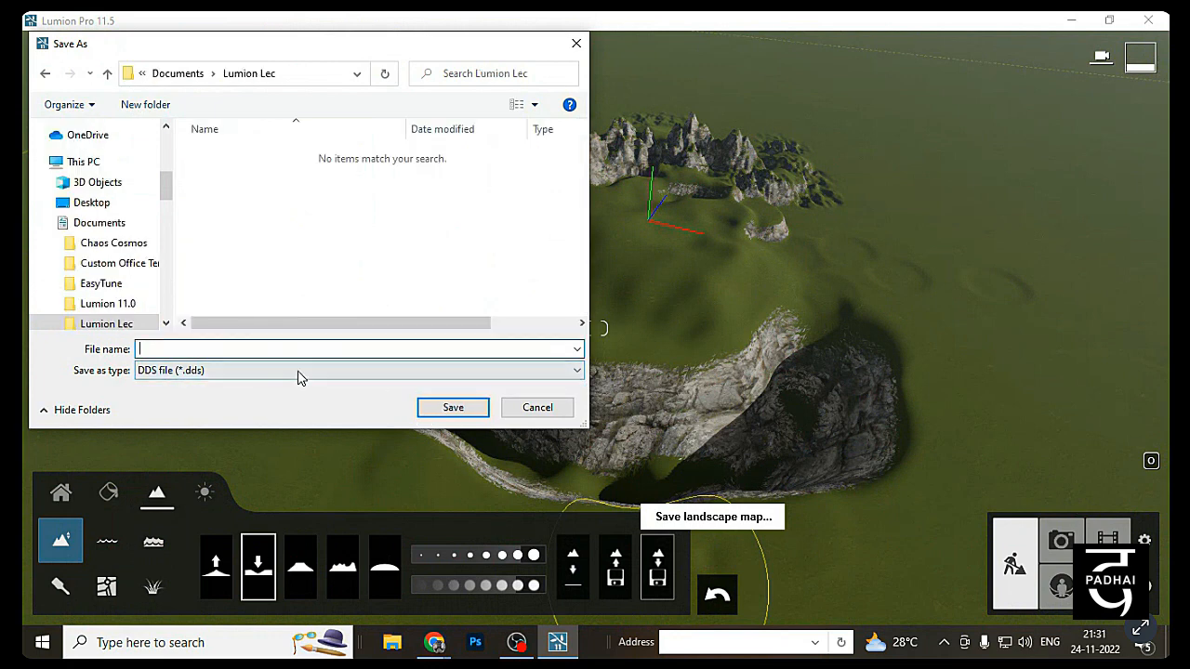
pyautogui.click(165, 376)
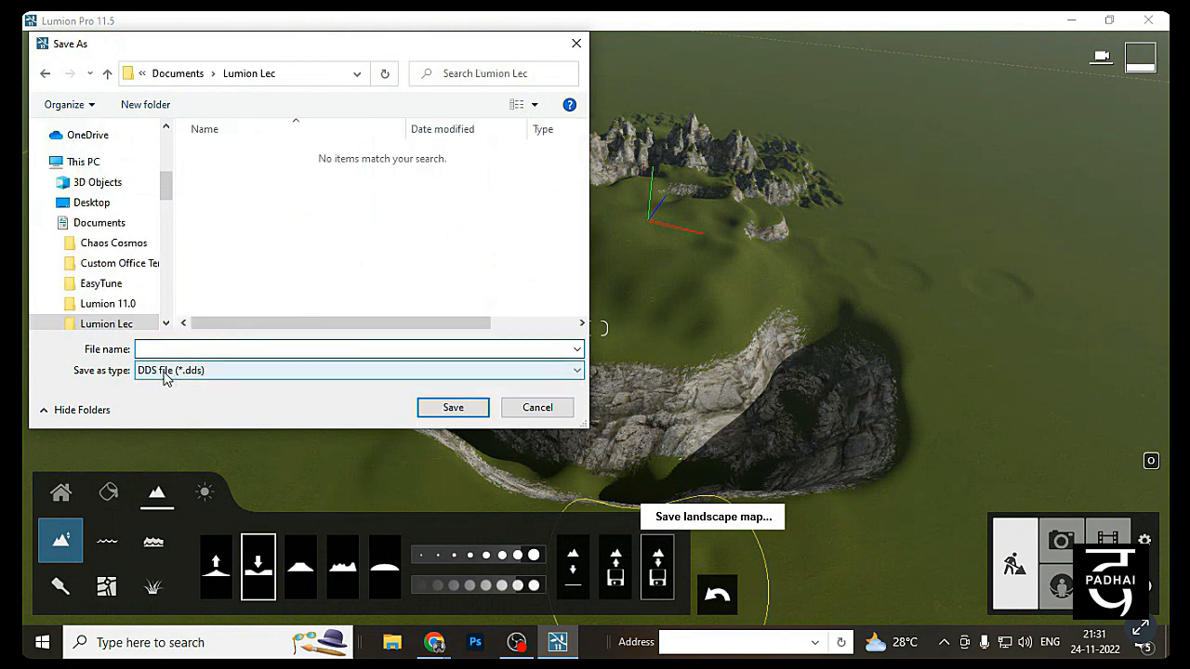
pyautogui.click(166, 377)
pyautogui.click(163, 384)
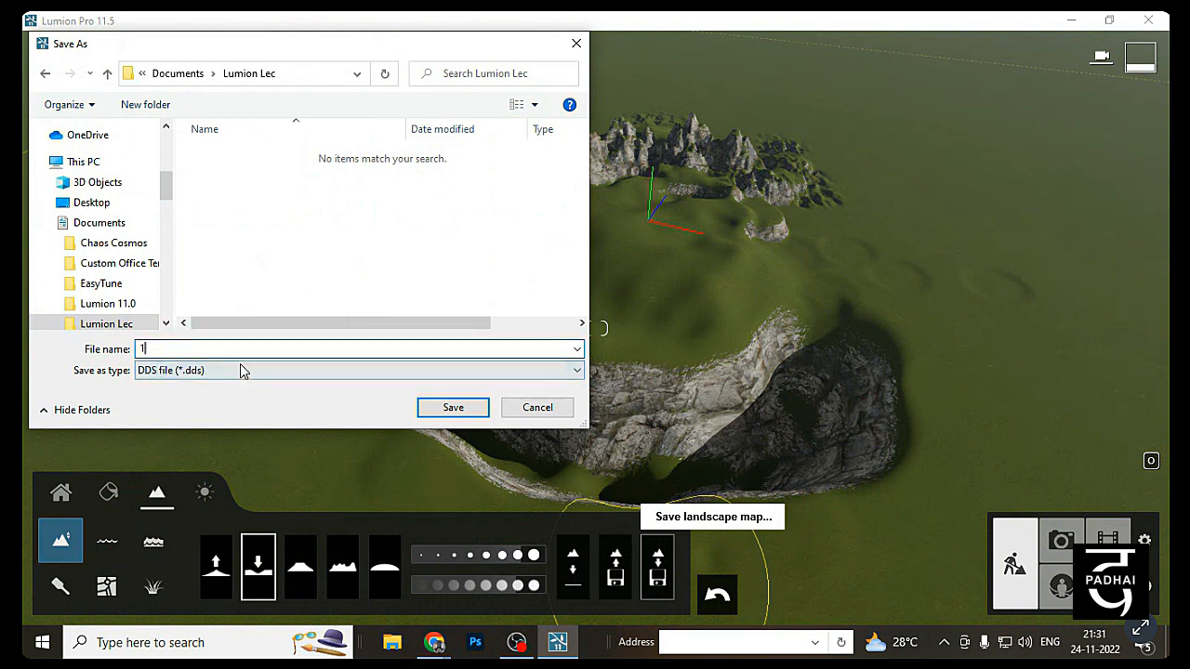
pyautogui.press('Tab')
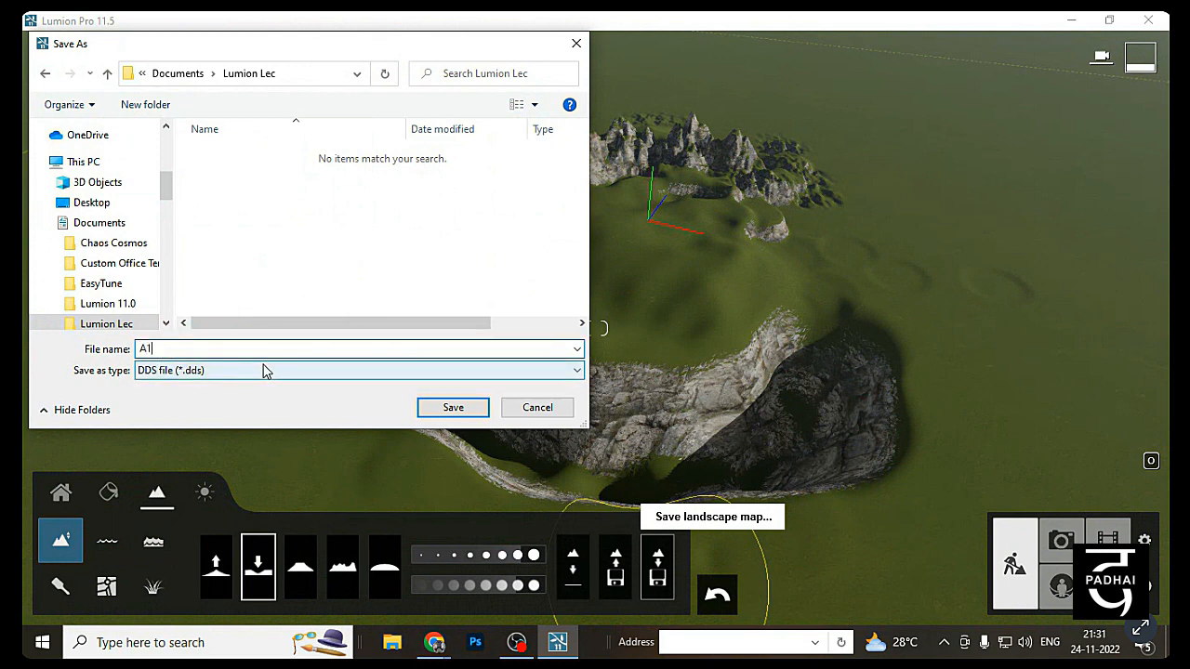
pyautogui.click(453, 407)
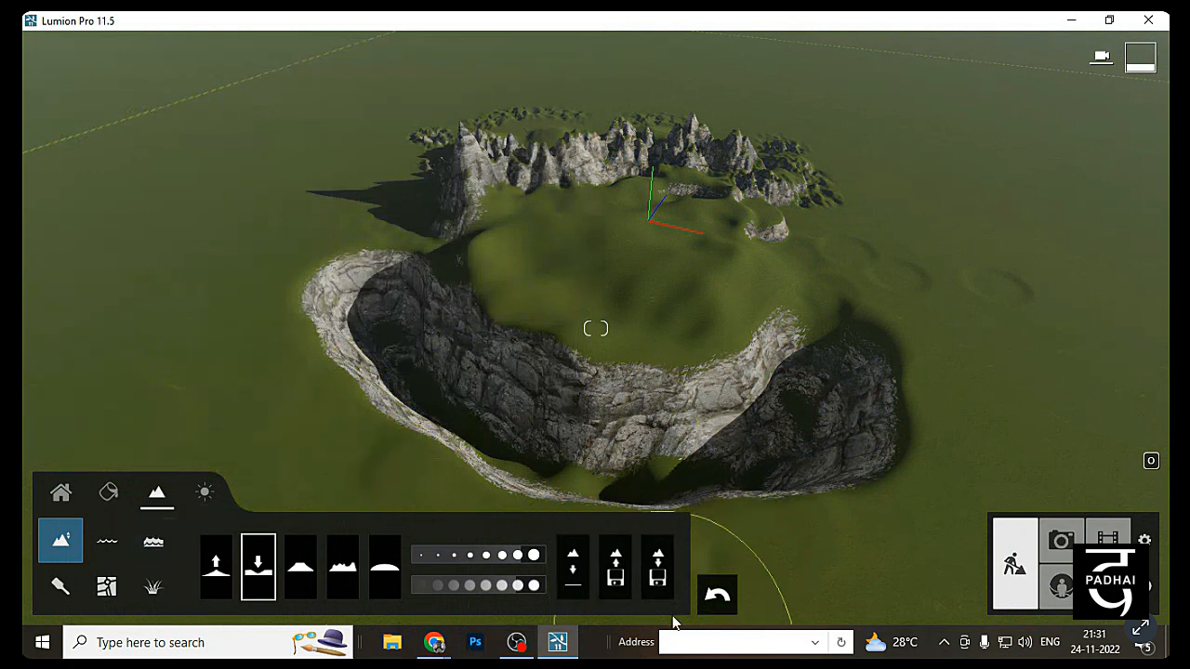
# Flatten the entire landscape map to clear all the sculpted terrain
pyautogui.click(572, 567)
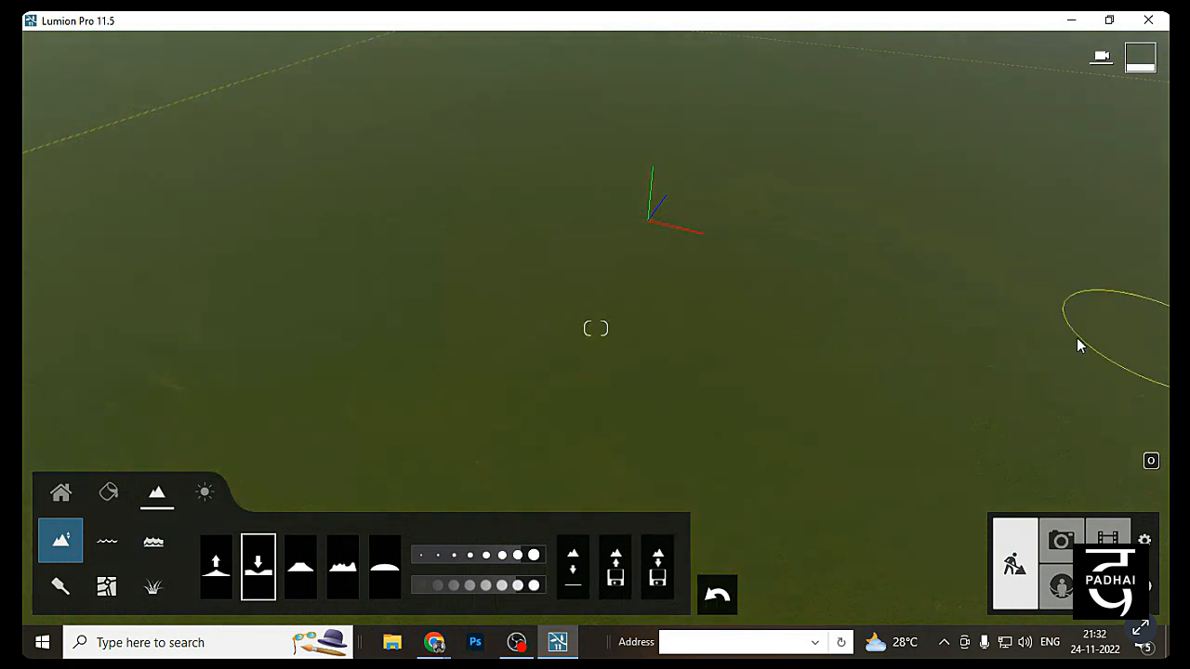
pyautogui.click(614, 573)
pyautogui.click(237, 194)
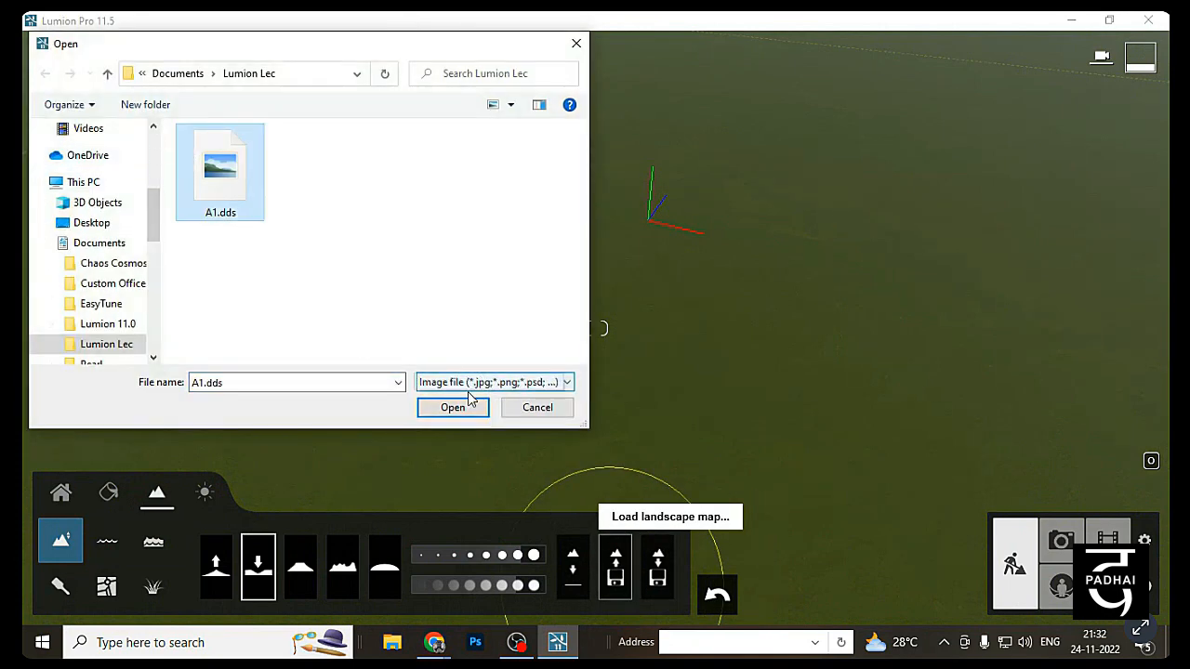
pyautogui.click(537, 412)
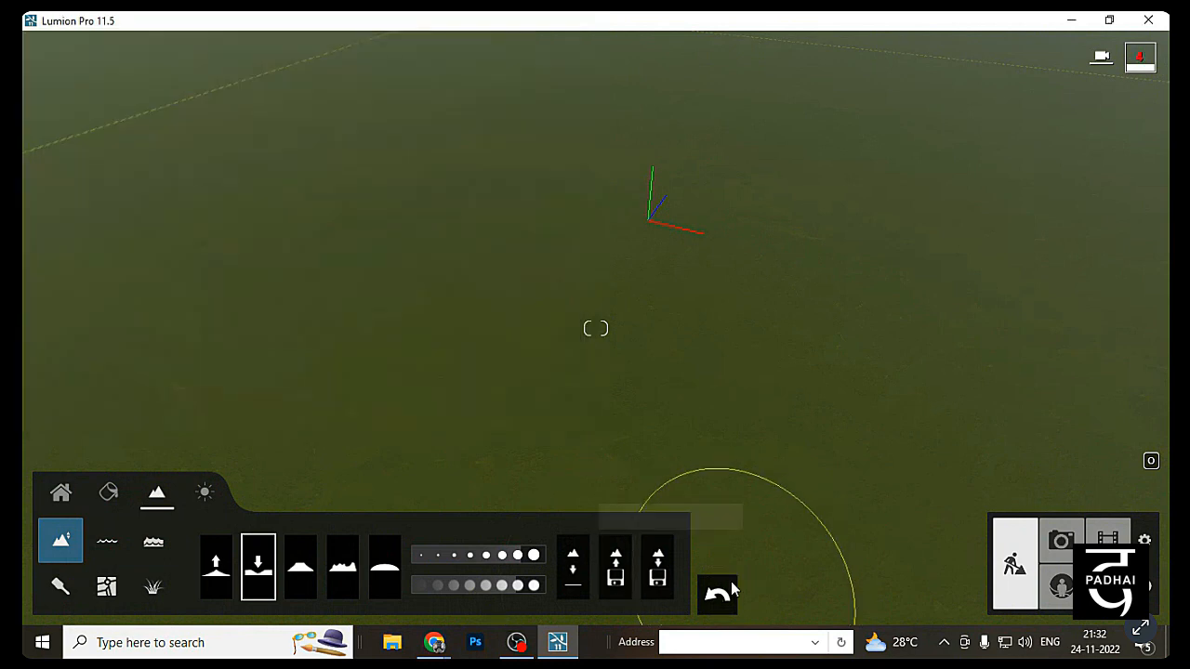
# Undo the landscape flattening and check which file types are offered for saving the landscape map
pyautogui.click(727, 592)
pyautogui.click(658, 569)
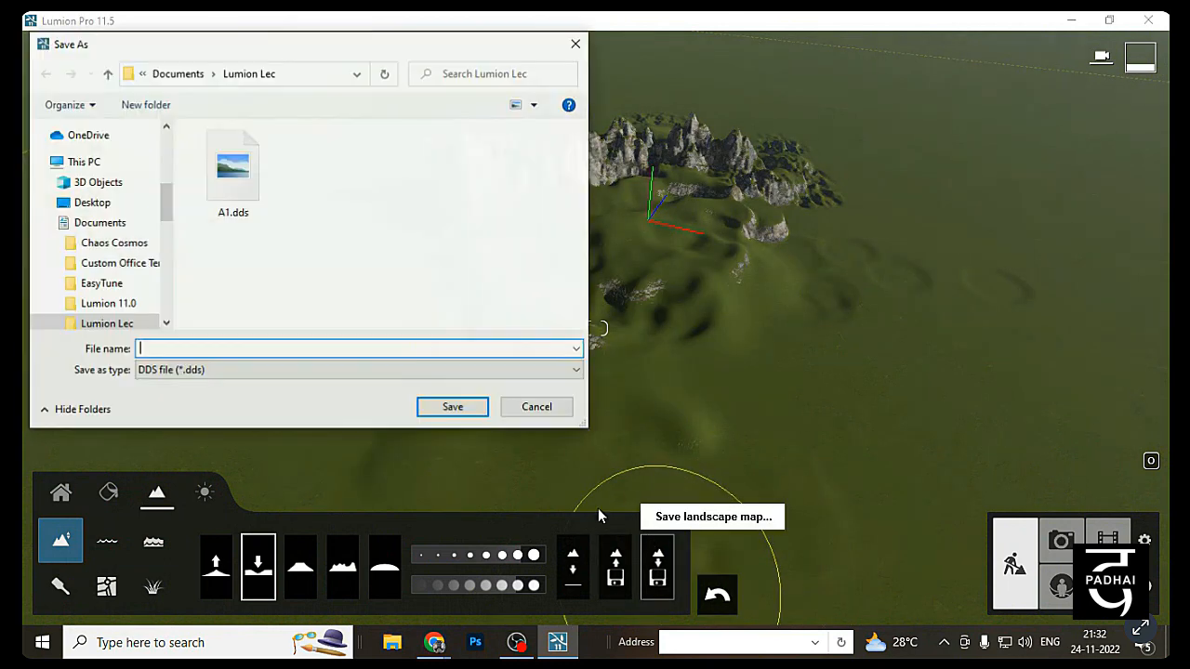
pyautogui.click(292, 370)
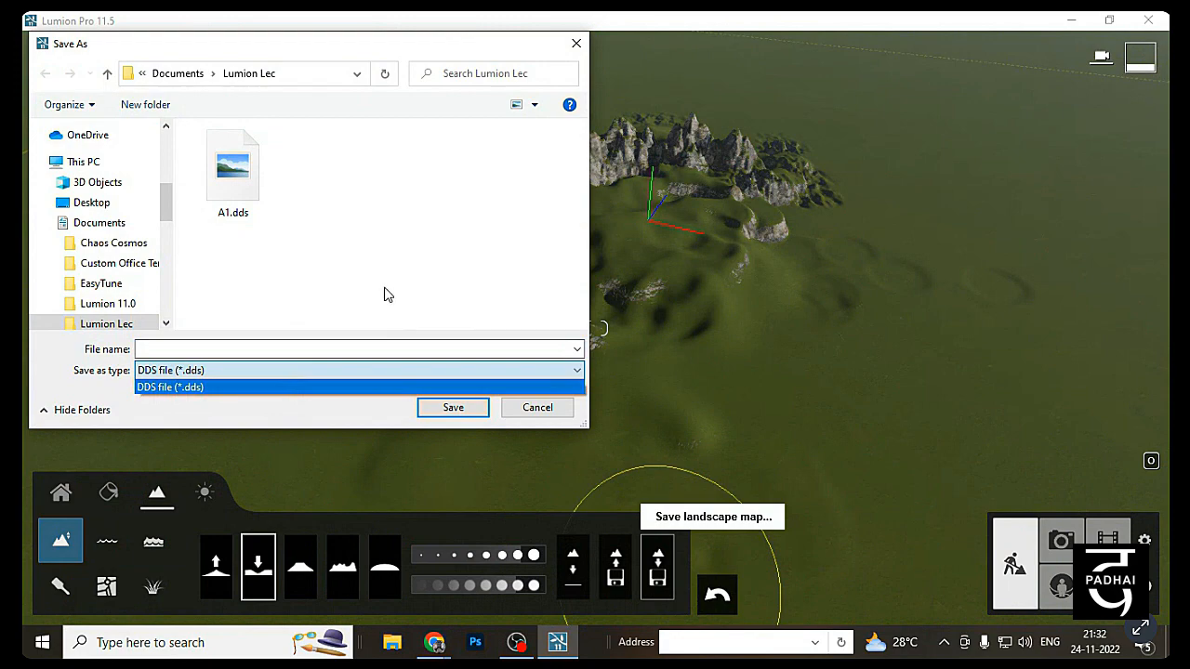
pyautogui.click(536, 416)
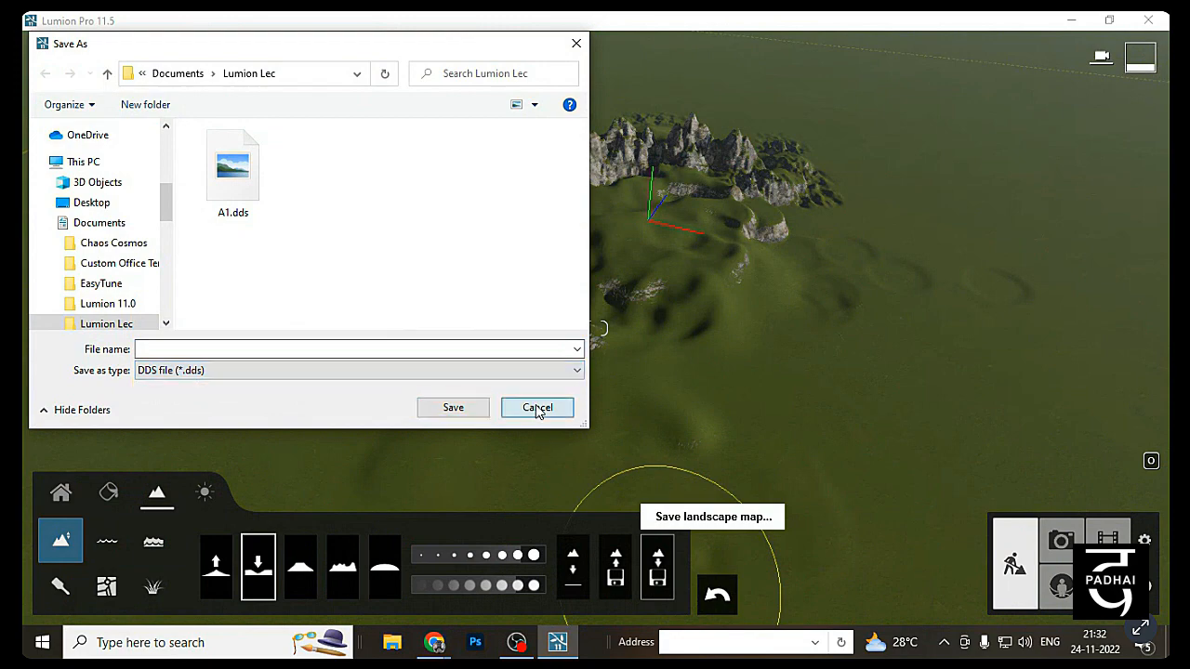
pyautogui.click(536, 412)
# Flatten the whole landscape again and load the saved A1.dds landscape map from the Lumion Lec folder
pyautogui.click(573, 567)
pyautogui.click(615, 567)
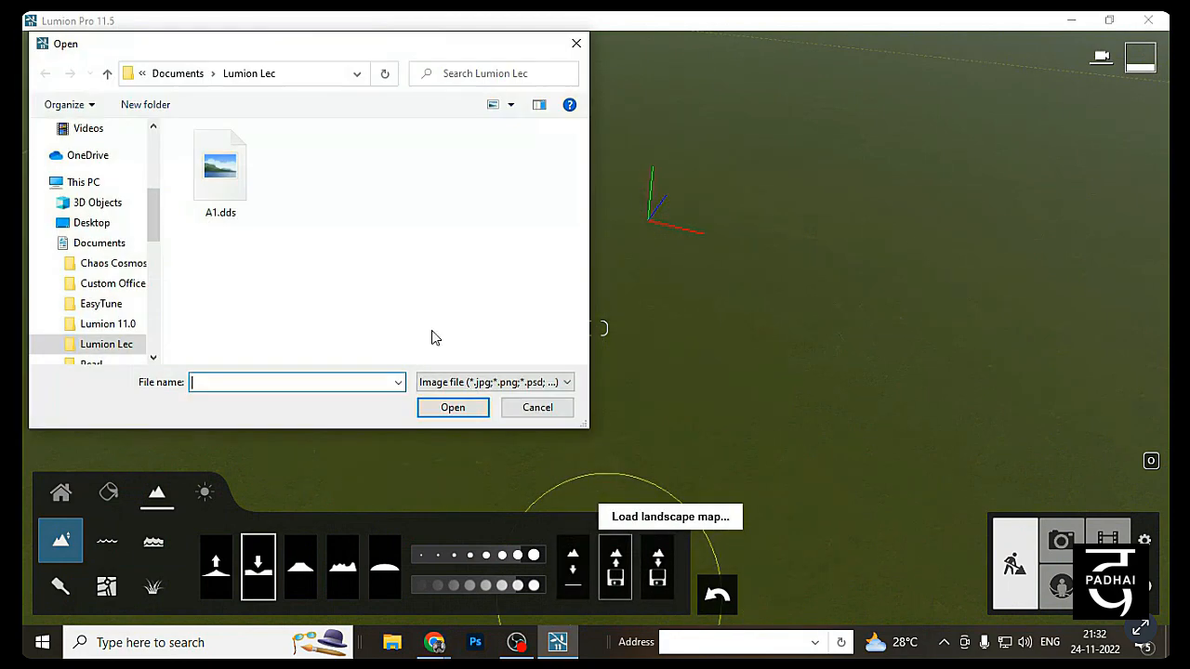
pyautogui.click(193, 170)
pyautogui.click(447, 416)
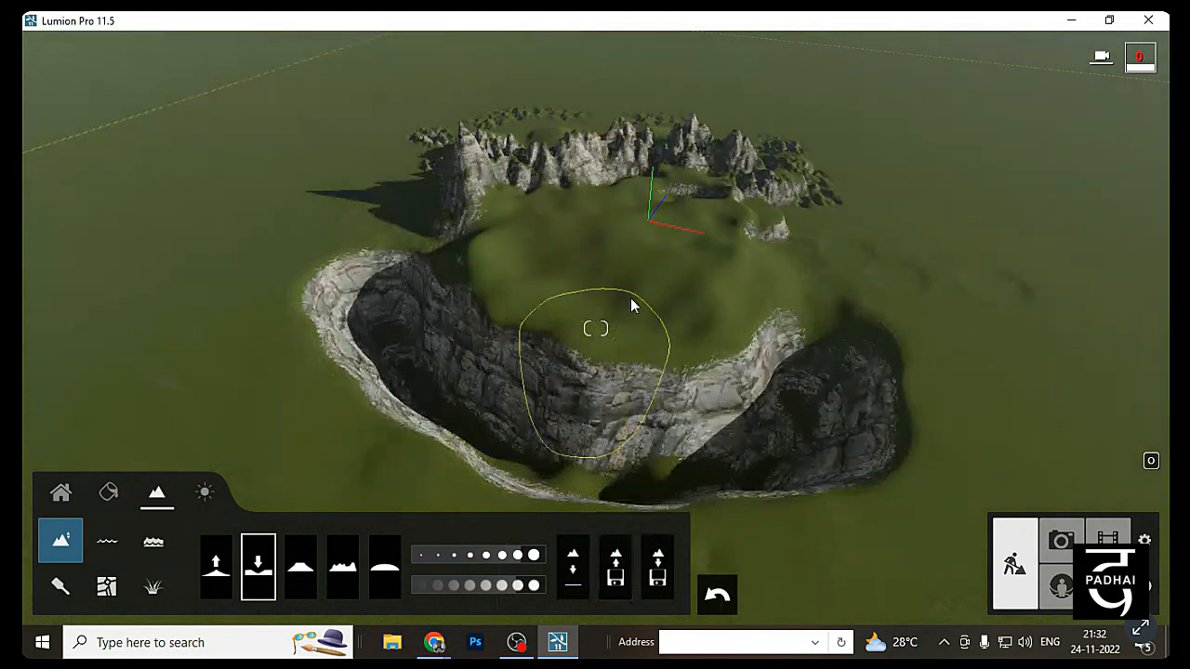
# Examine the reloaded mountains, plateau and trench from near ground level and from above
pyautogui.moveTo(510, 273); pyautogui.dragTo(499, 272, button='right')
pyautogui.press('w')
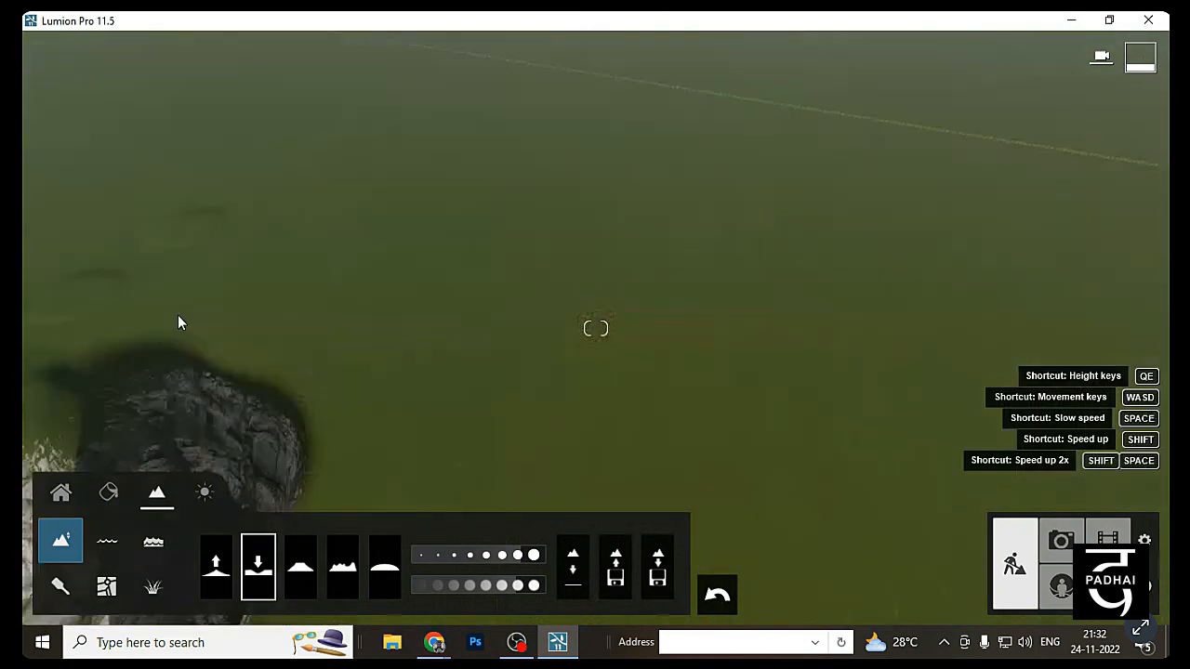
pyautogui.moveTo(423, 337); pyautogui.dragTo(761, 327, button='right')
pyautogui.press('q')
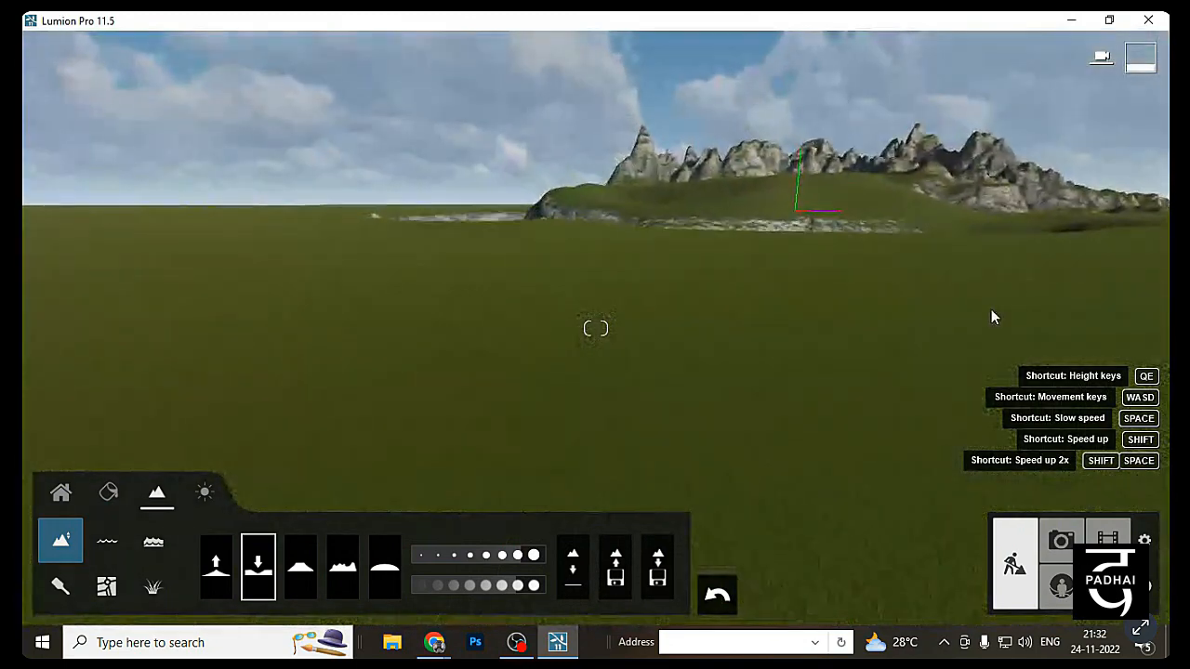
pyautogui.press('q')
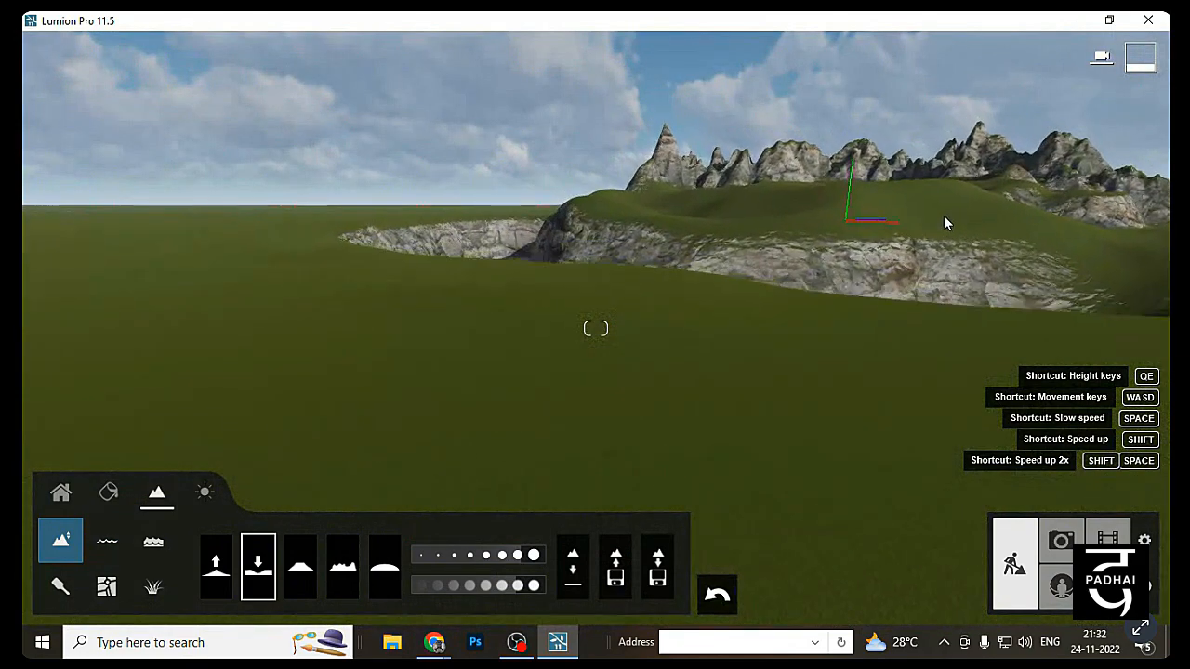
pyautogui.moveTo(957, 240)
pyautogui.mouseDown(button='right')
pyautogui.moveTo(895, 245)
pyautogui.moveTo(855, 352)
pyautogui.moveTo(837, 316)
pyautogui.moveTo(815, 421)
pyautogui.moveTo(563, 293)
pyautogui.moveTo(361, 113)
pyautogui.moveTo(287, 288)
pyautogui.moveTo(299, 176)
pyautogui.mouseUp(button='right')
pyautogui.press('e')
pyautogui.press('q')
pyautogui.press('q')
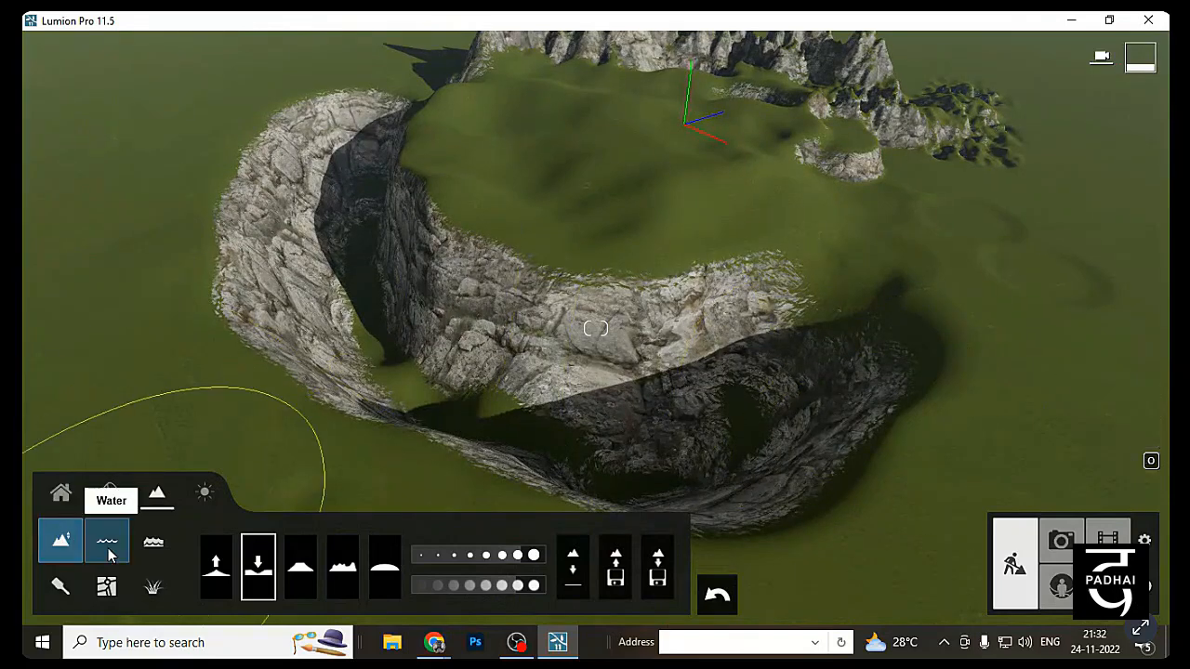
# Choose the murky greenish-brown water type and place a water plane on the trench's rock wall beside the plateau
pyautogui.click(114, 549)
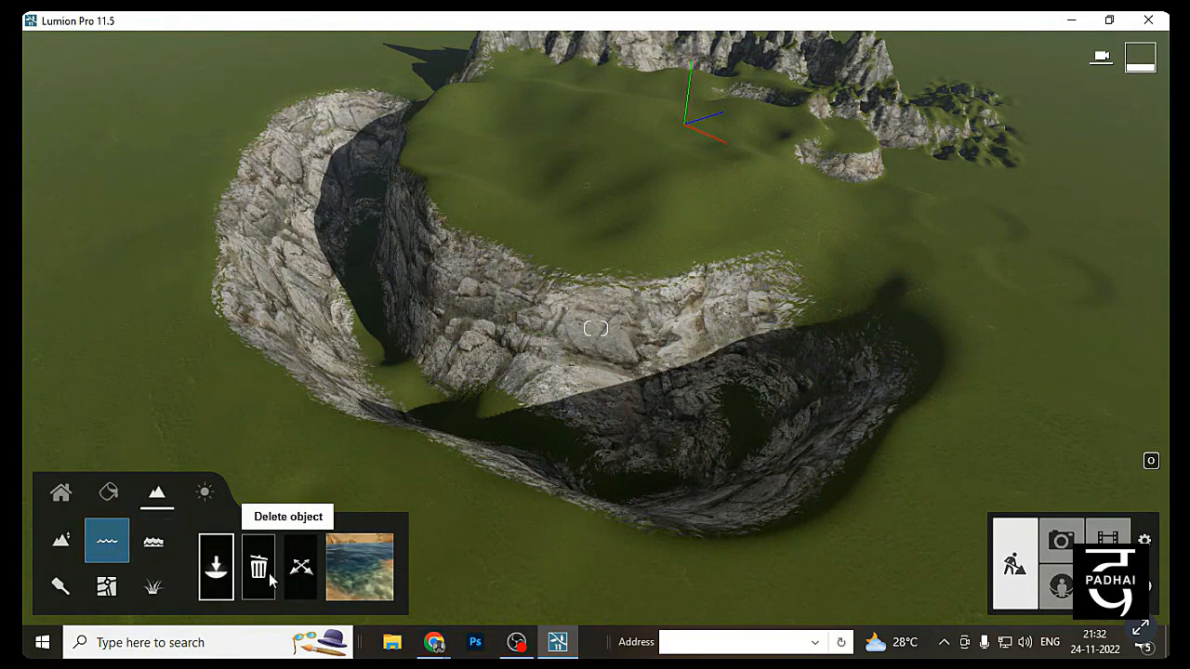
pyautogui.click(347, 569)
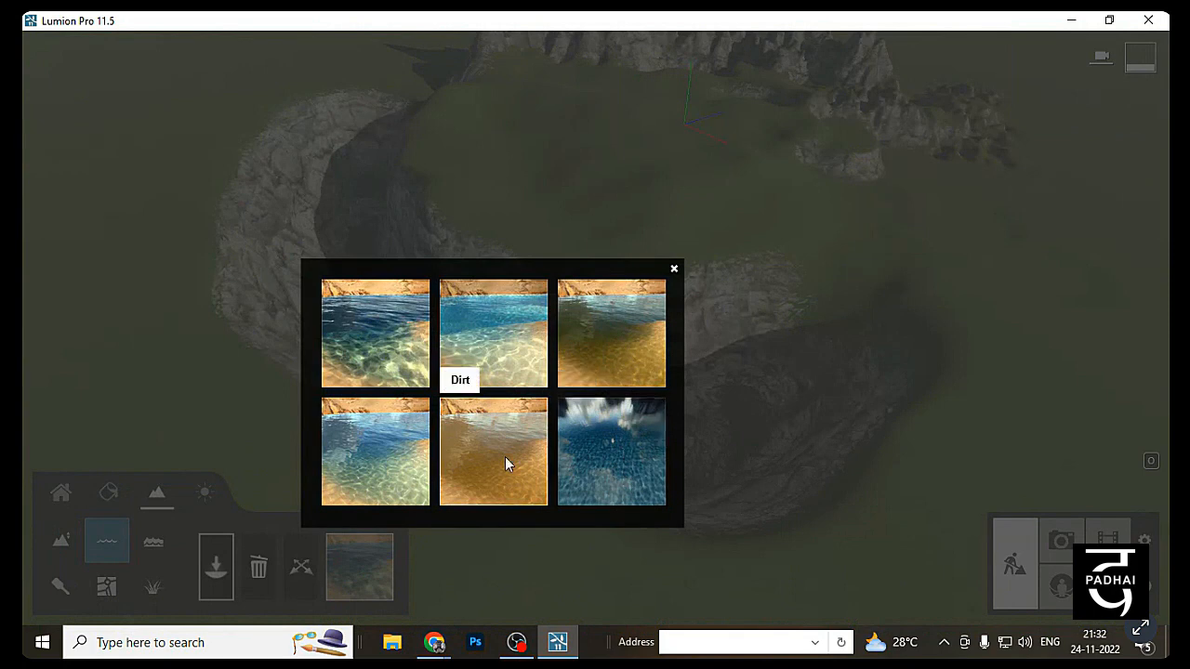
pyautogui.click(591, 329)
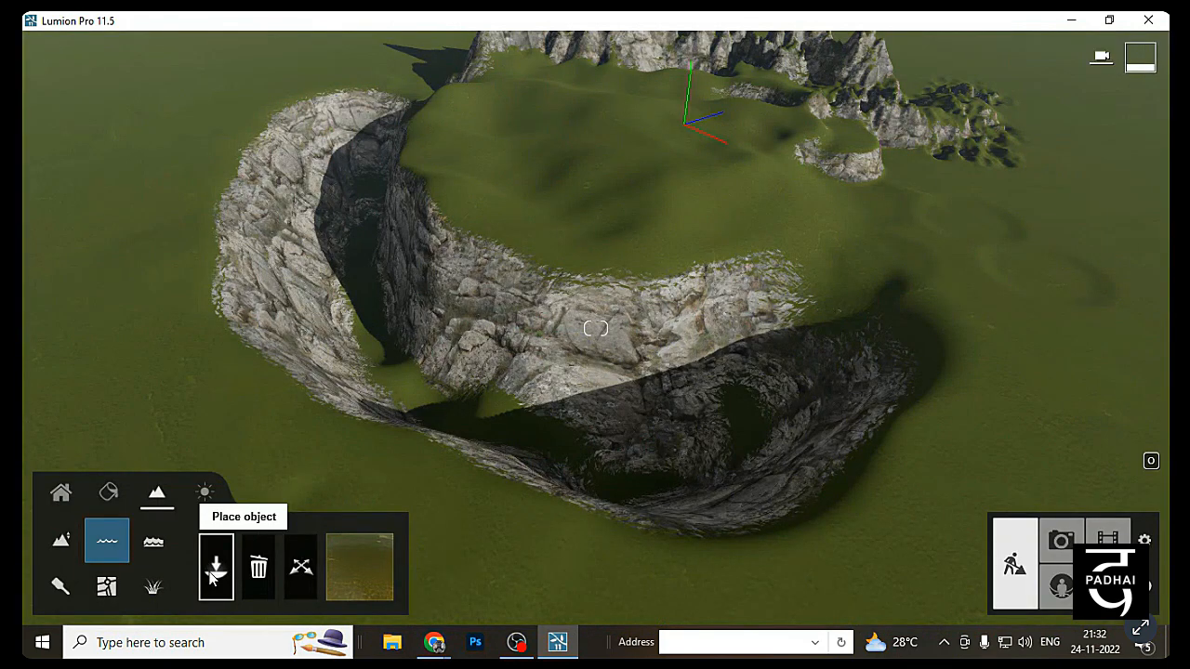
pyautogui.click(432, 290)
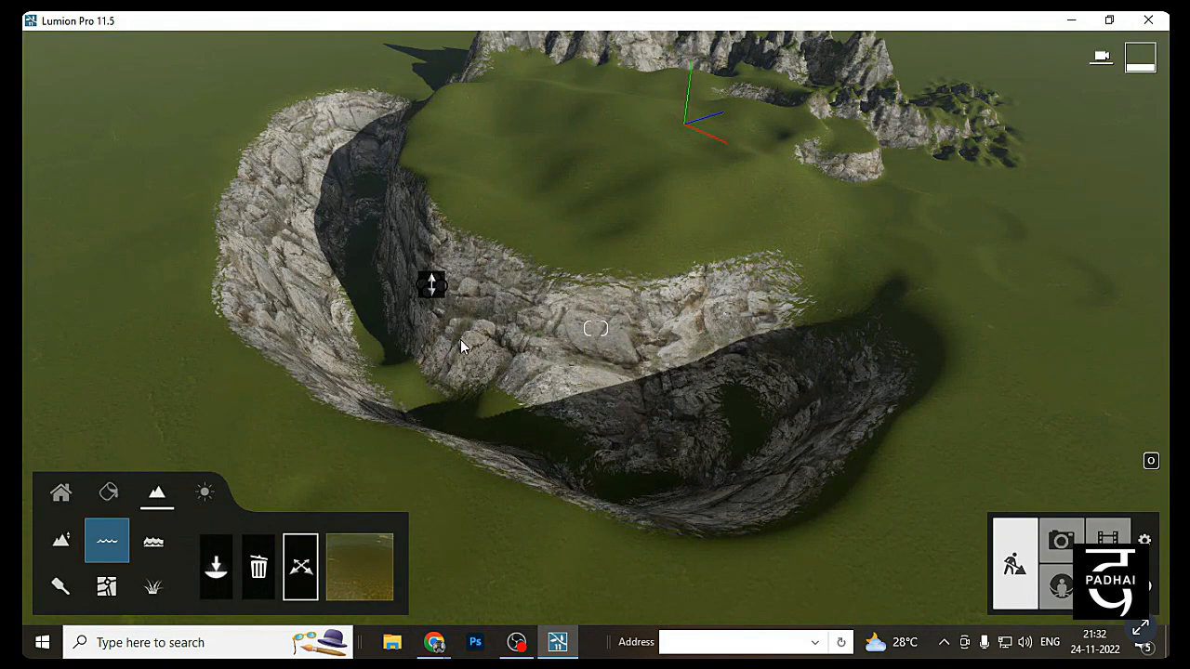
# Stretch the murky water plane's corners until it covers the full curved trench around the plateau
pyautogui.scroll(2, 409, 276)
pyautogui.moveTo(411, 279); pyautogui.dragTo(444, 280, button='middle')
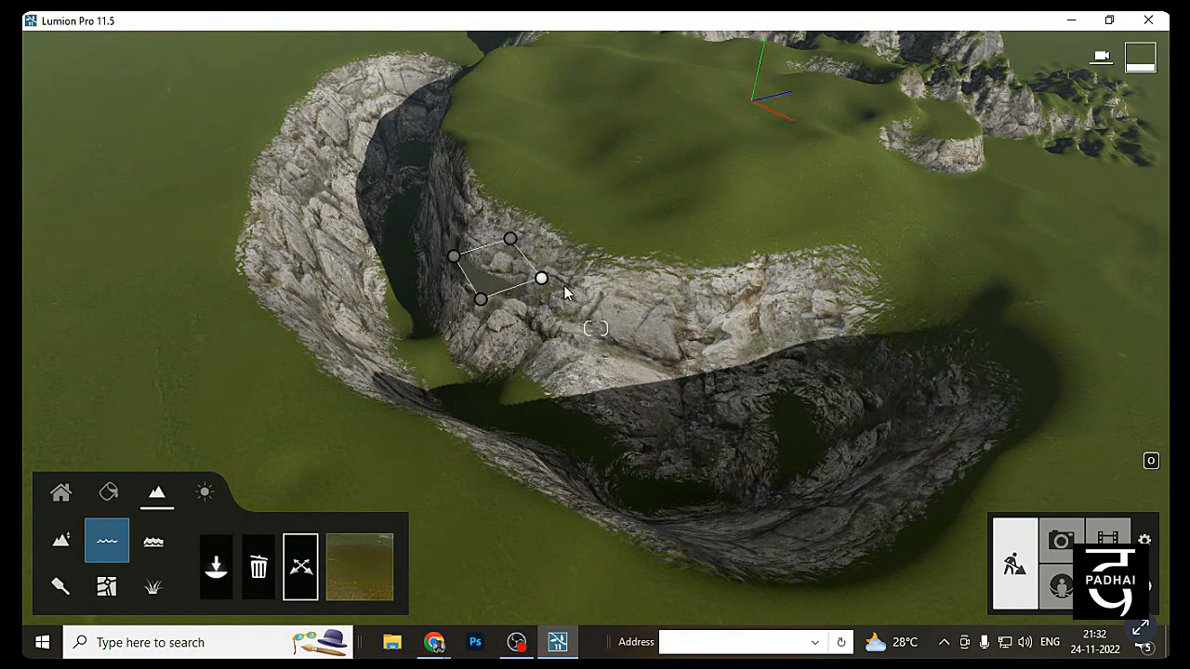
pyautogui.moveTo(542, 279); pyautogui.dragTo(1099, 419)
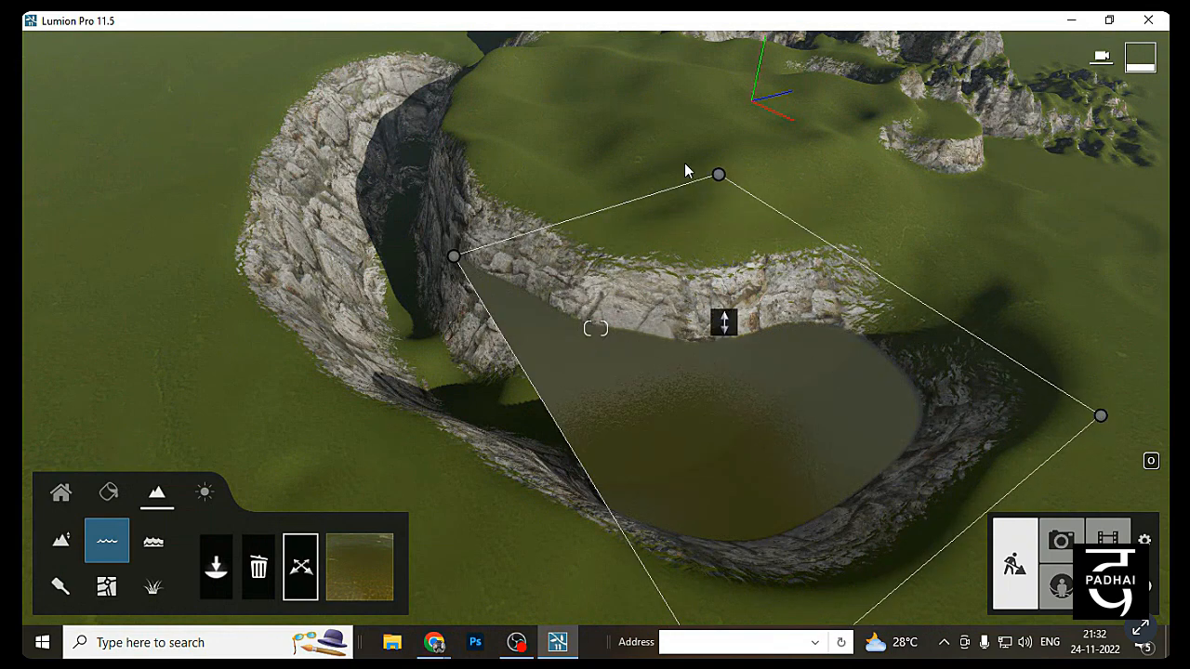
pyautogui.moveTo(719, 175); pyautogui.dragTo(517, 71)
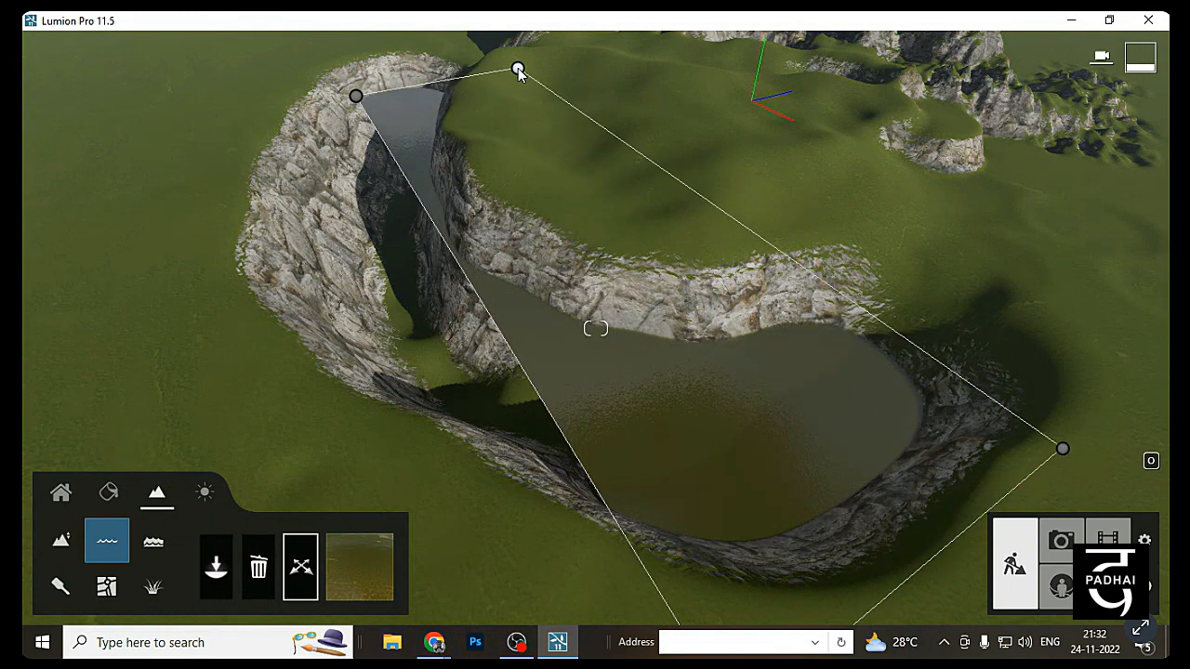
pyautogui.moveTo(355, 68); pyautogui.dragTo(288, 118)
pyautogui.scroll(-1, 289, 120)
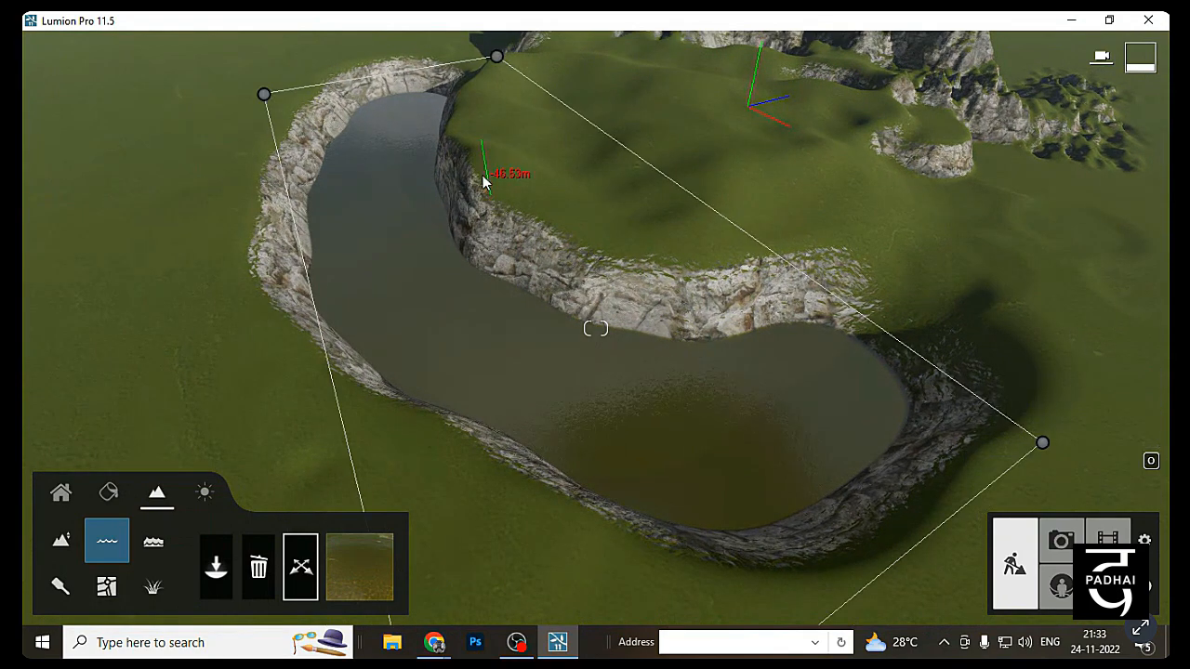
# Adjust the height of the murky water in the trench and delete that water plane
pyautogui.moveTo(483, 182); pyautogui.dragTo(518, 114)
pyautogui.moveTo(484, 19); pyautogui.dragTo(485, 26)
pyautogui.scroll(4, 502, 210)
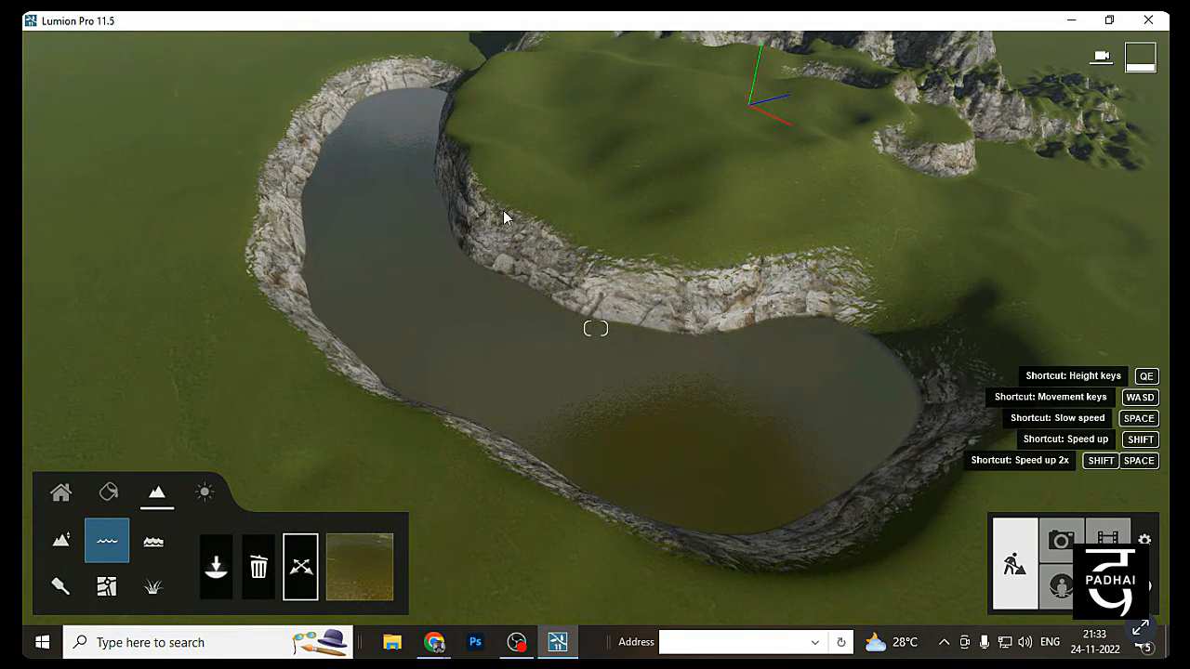
pyautogui.moveTo(564, 236); pyautogui.dragTo(523, 326, button='right')
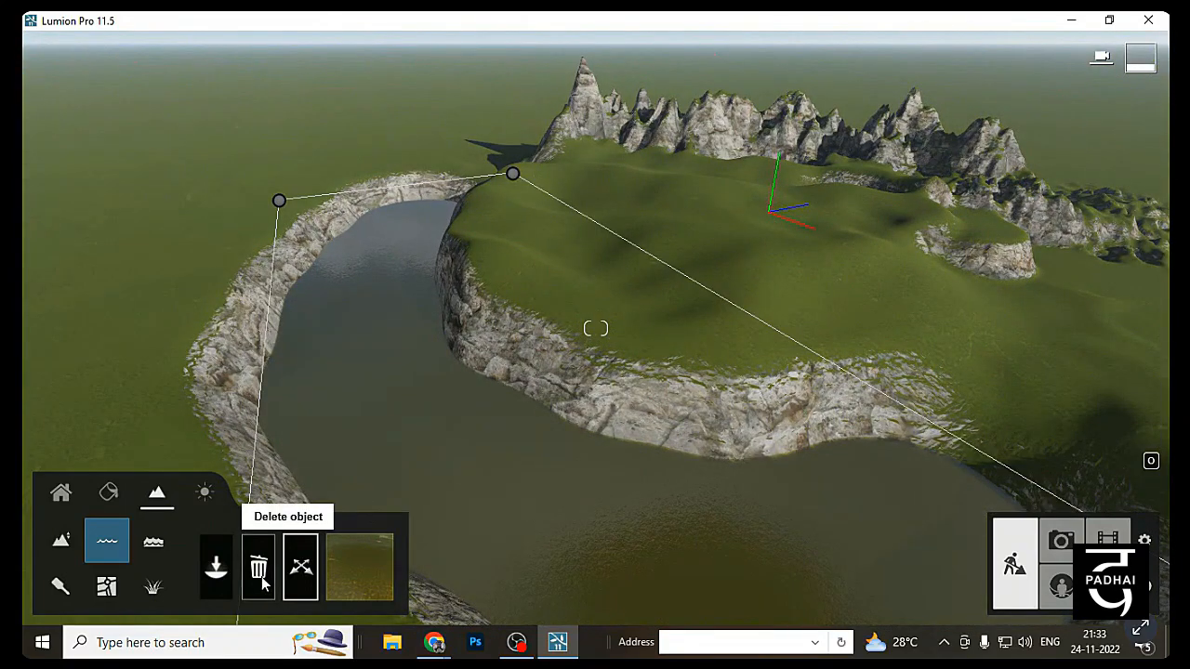
pyautogui.click(491, 294)
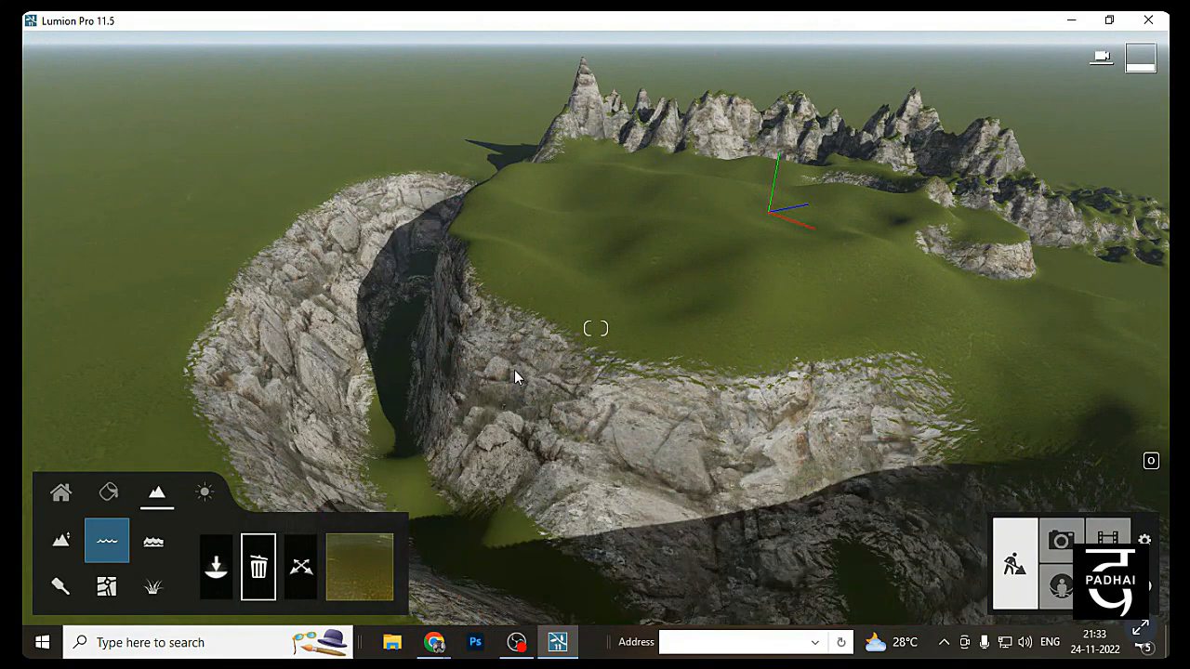
# Place an Ocean water plane in the trench and stretch its corners to cover the whole trench around the plateau
pyautogui.click(353, 567)
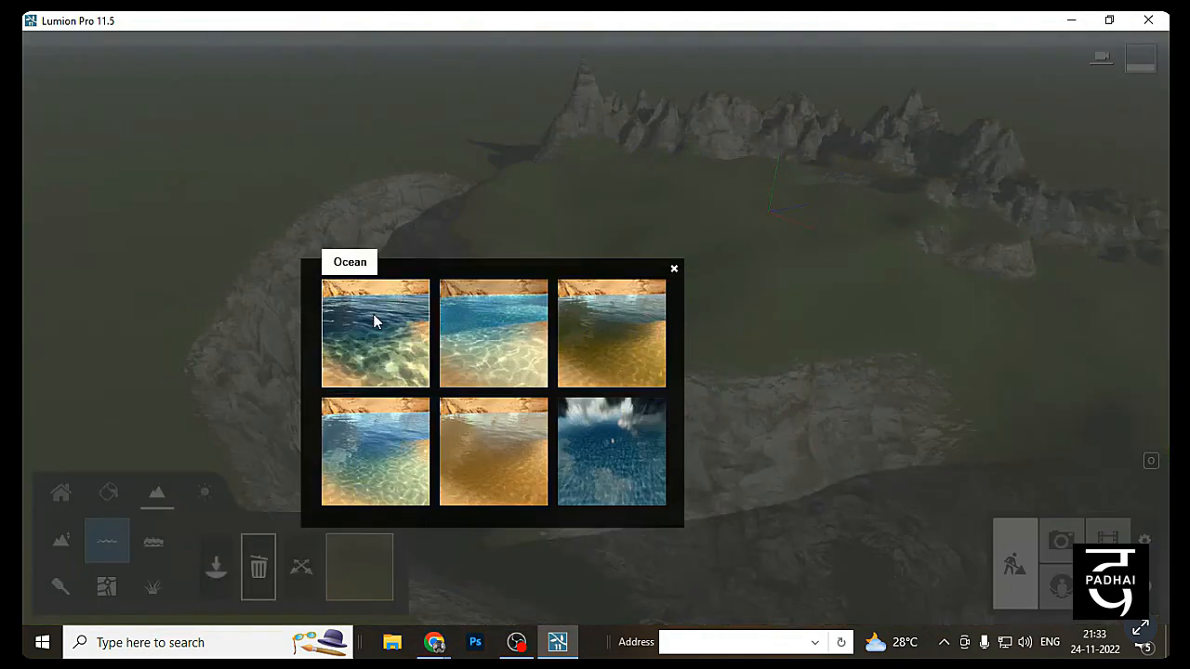
pyautogui.click(372, 316)
pyautogui.click(228, 571)
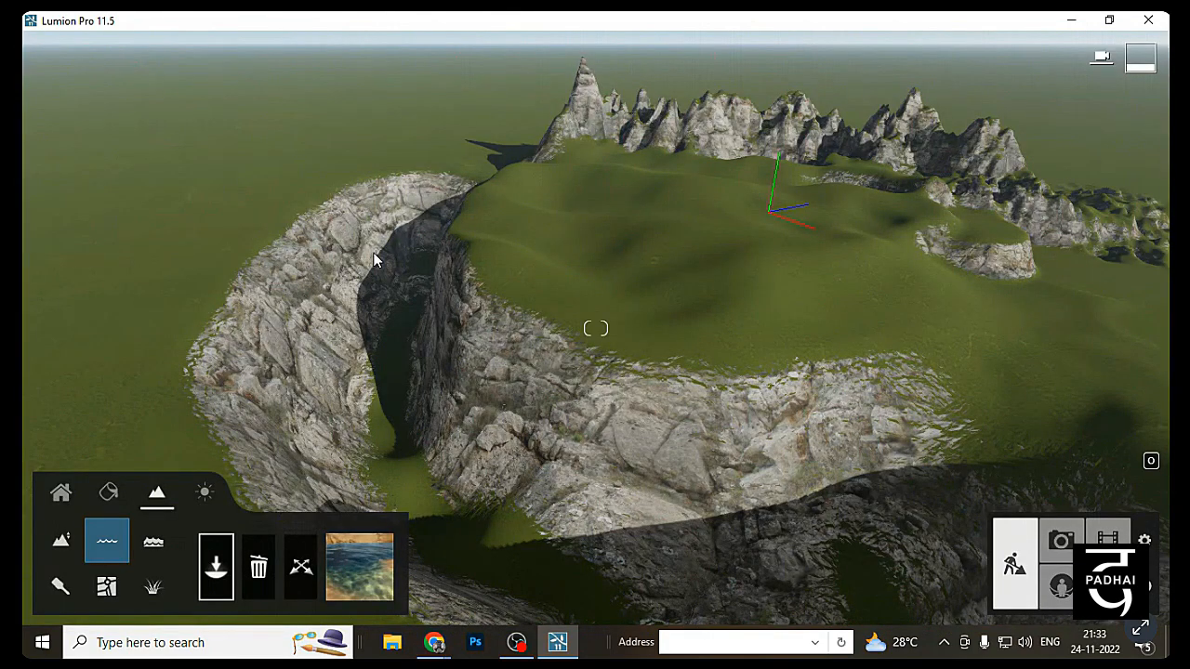
pyautogui.click(373, 252)
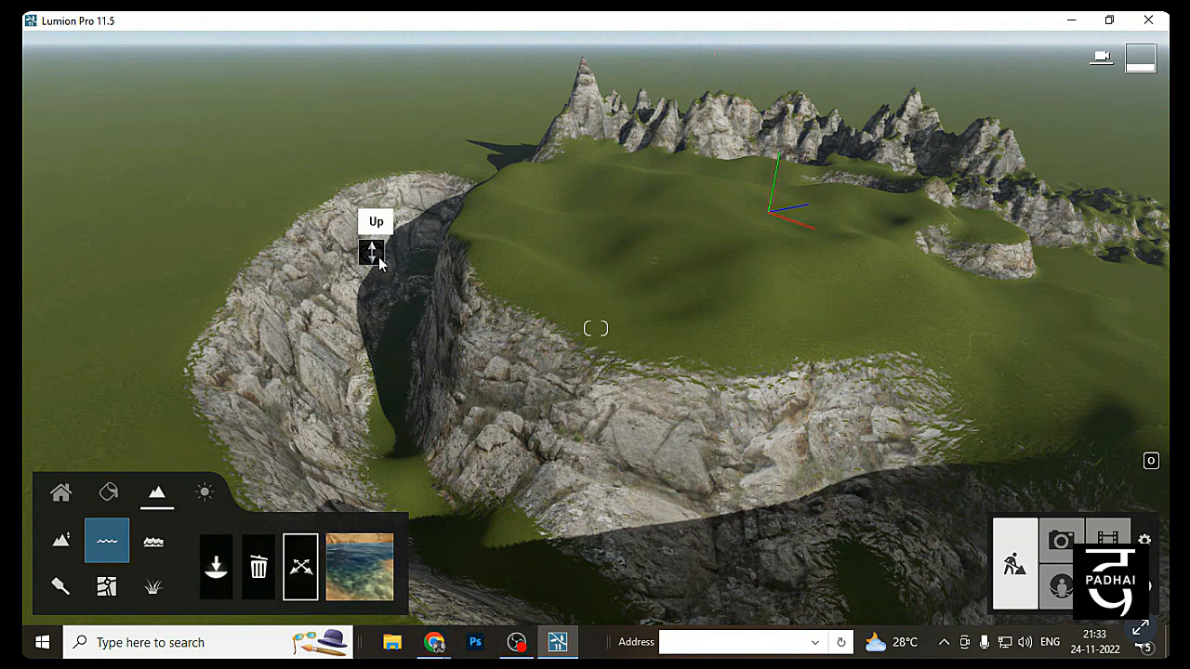
pyautogui.moveTo(379, 263); pyautogui.dragTo(976, 563)
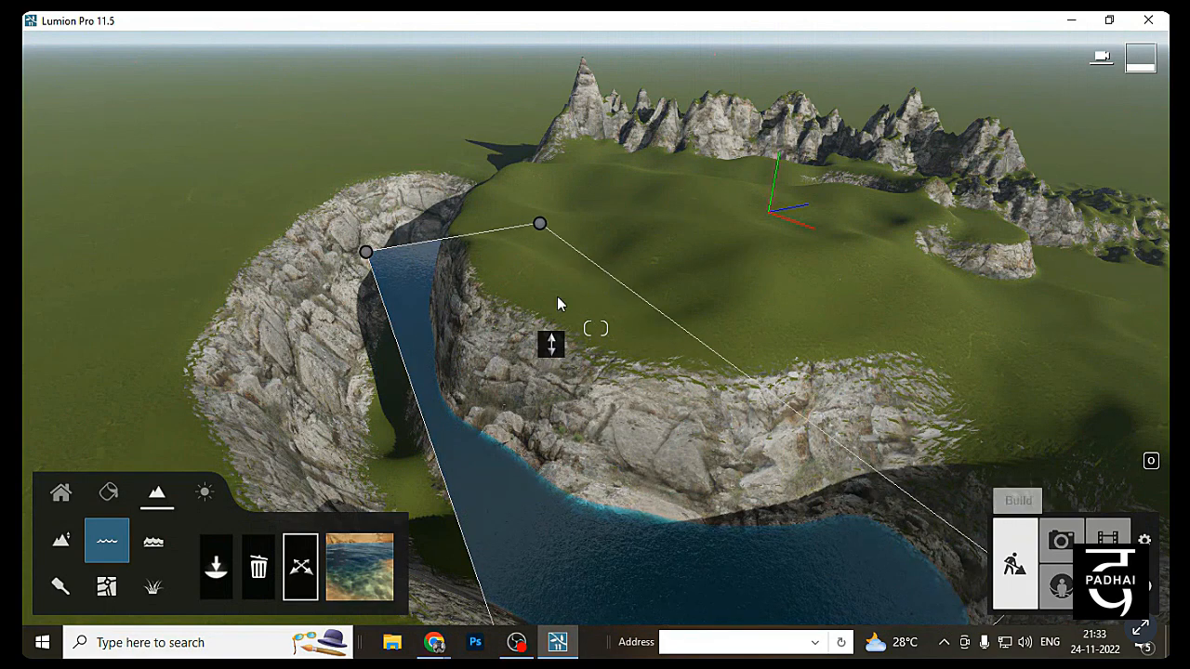
pyautogui.moveTo(367, 254); pyautogui.dragTo(297, 210)
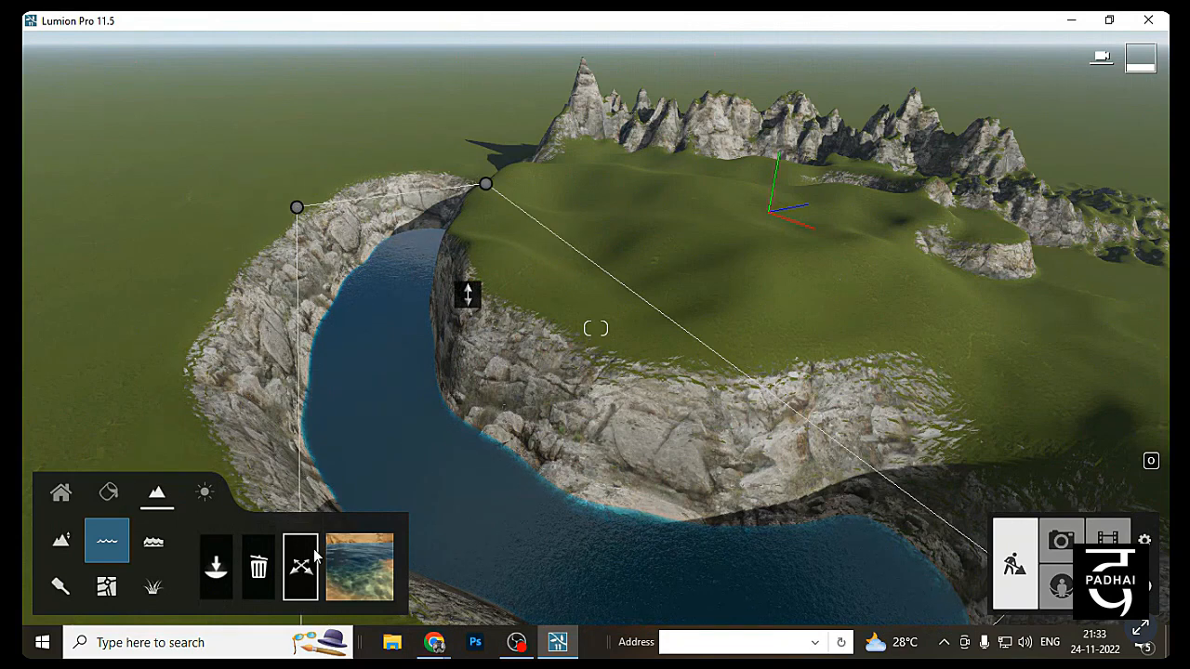
# Raise the Ocean water plane's level slightly in several small moves to fill the trench higher
pyautogui.moveTo(477, 310); pyautogui.dragTo(473, 362)
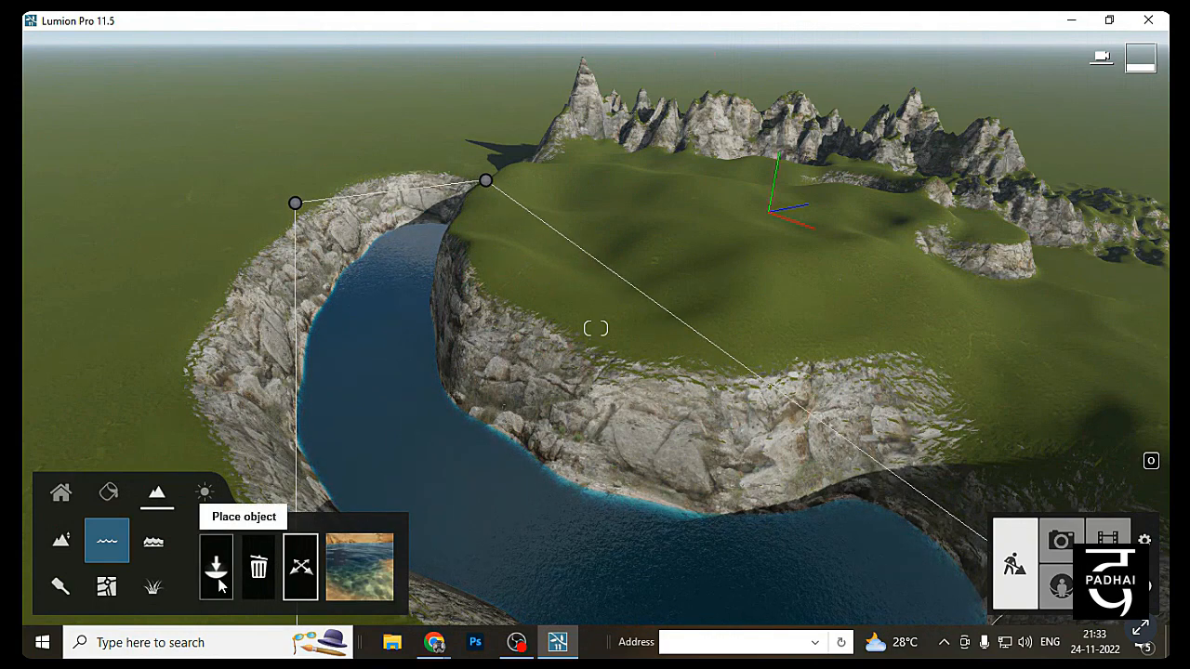
pyautogui.scroll(-2, 480, 369)
pyautogui.click(300, 585)
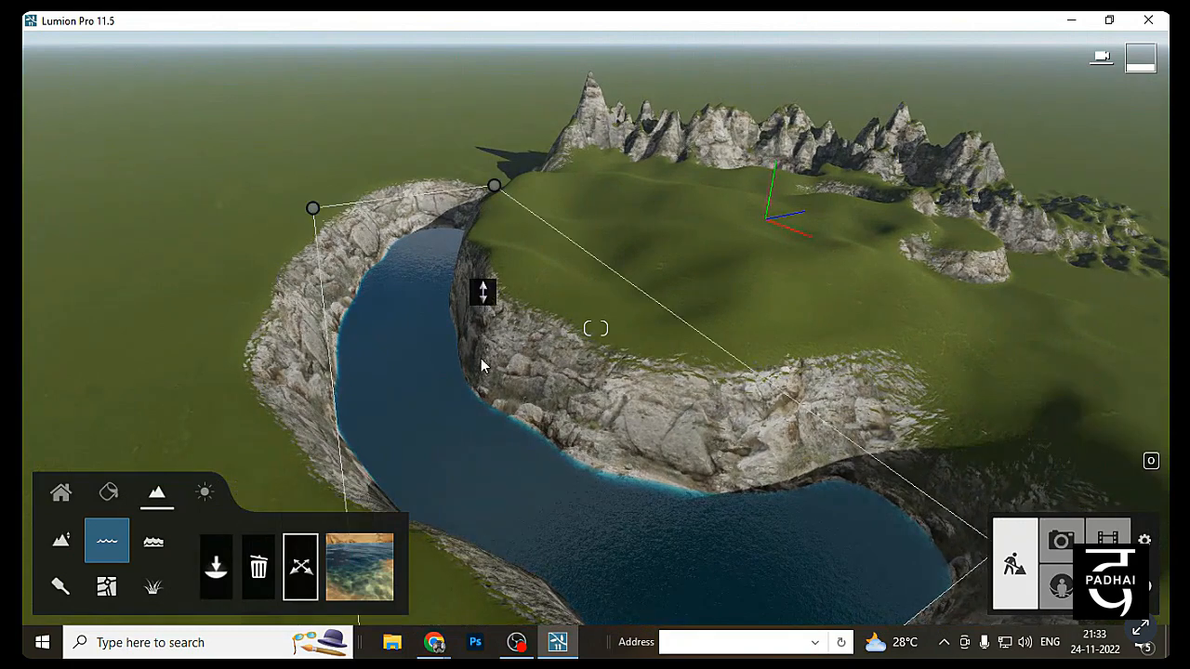
pyautogui.moveTo(484, 305); pyautogui.dragTo(511, 209)
pyautogui.moveTo(538, 145); pyautogui.dragTo(546, 110)
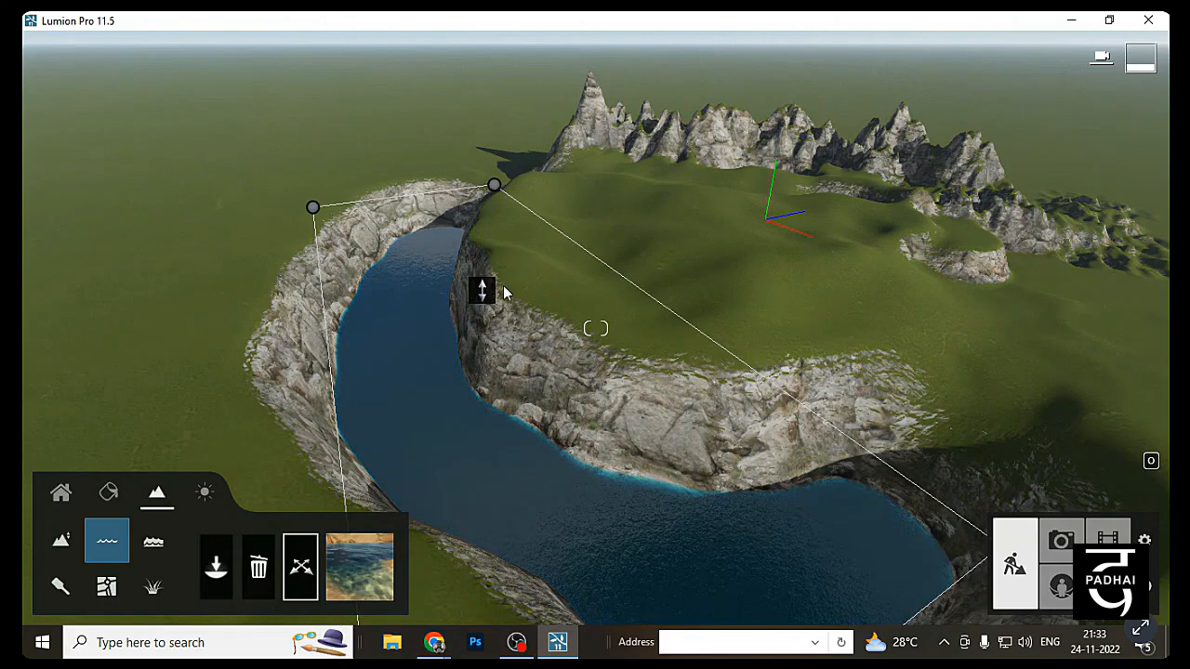
pyautogui.moveTo(503, 292); pyautogui.dragTo(480, 181)
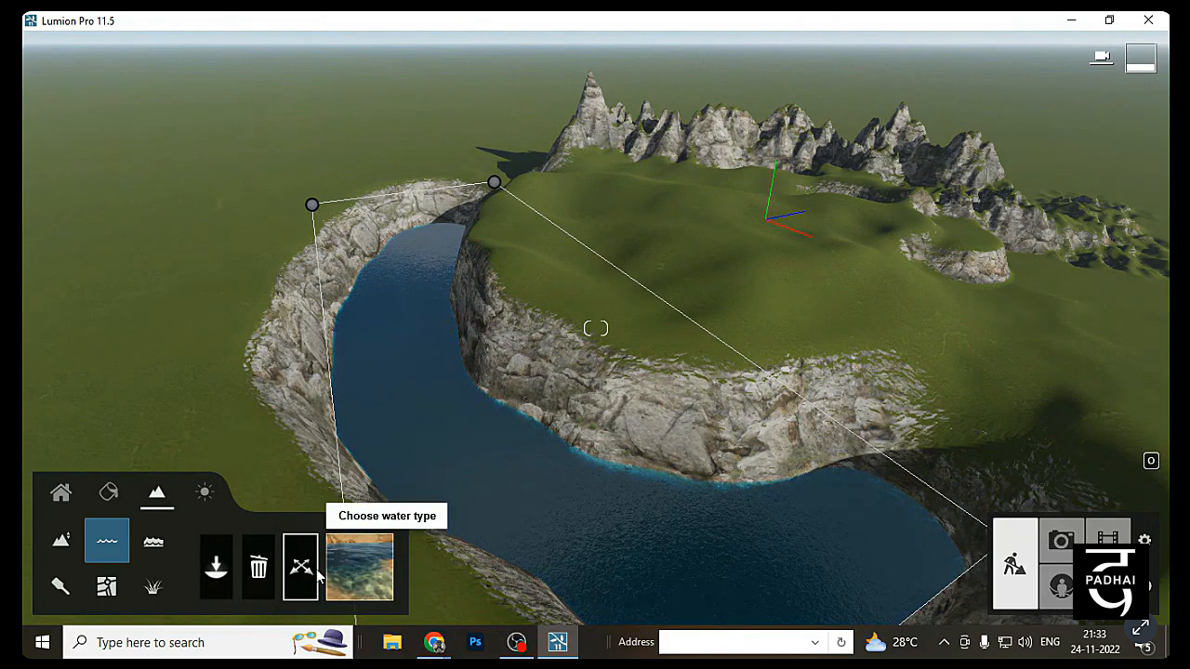
pyautogui.moveTo(497, 290)
pyautogui.moveTo(492, 296); pyautogui.dragTo(561, 19)
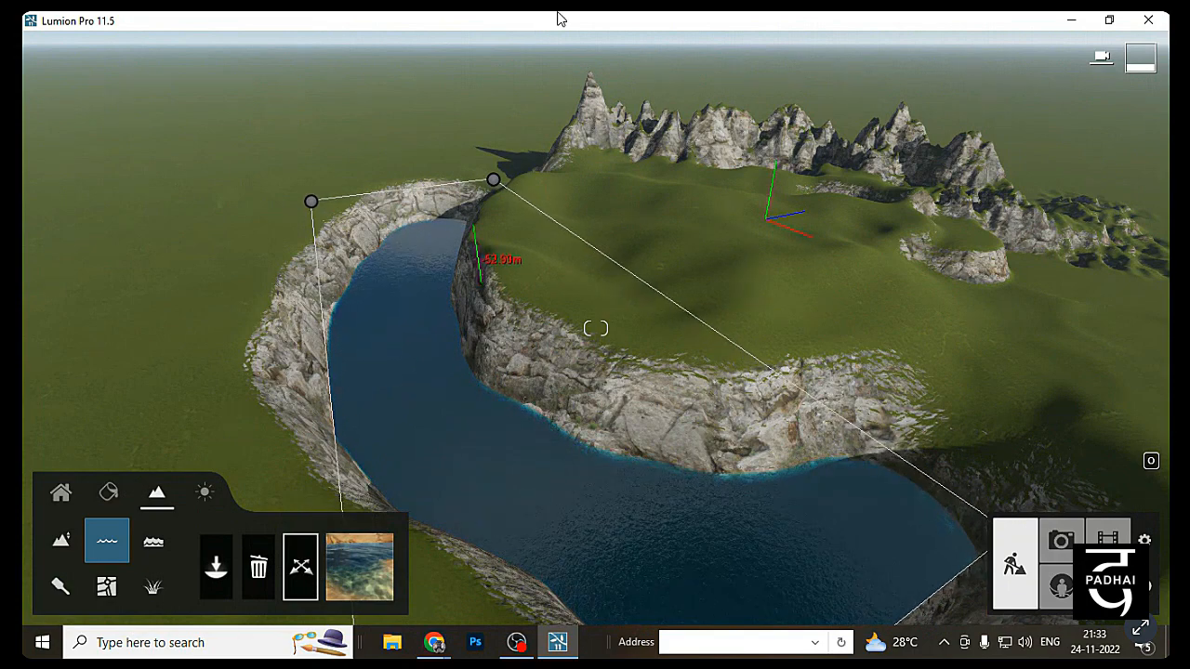
pyautogui.moveTo(494, 253)
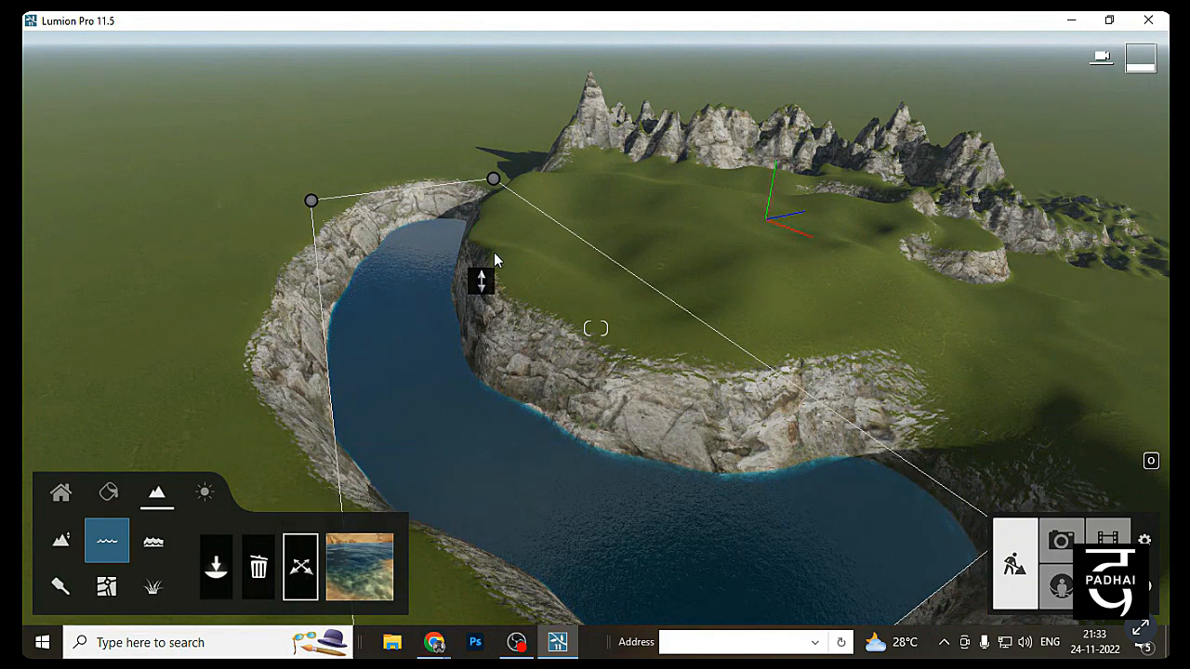
pyautogui.moveTo(488, 273); pyautogui.dragTo(455, 38)
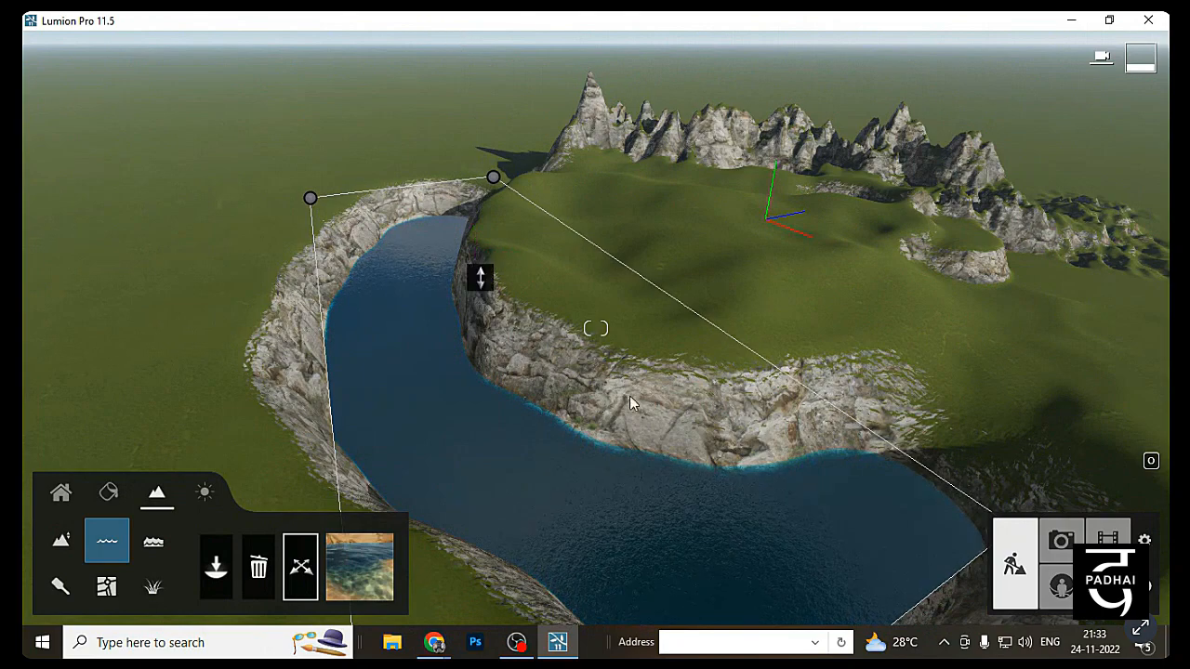
# Try different wind speed and wind direction settings in the weather controls while viewing the trench water up close
pyautogui.press('w')
pyautogui.press('w')
pyautogui.moveTo(410, 385); pyautogui.dragTo(608, 329, button='right')
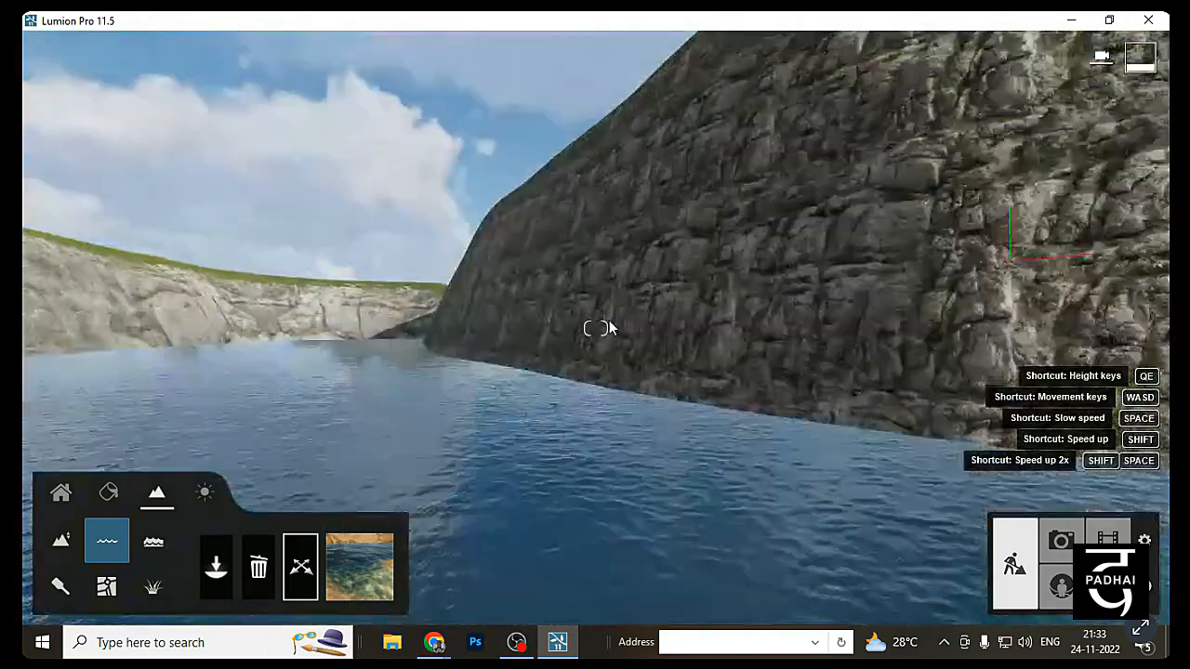
pyautogui.moveTo(666, 522); pyautogui.dragTo(601, 395, button='right')
pyautogui.press('q')
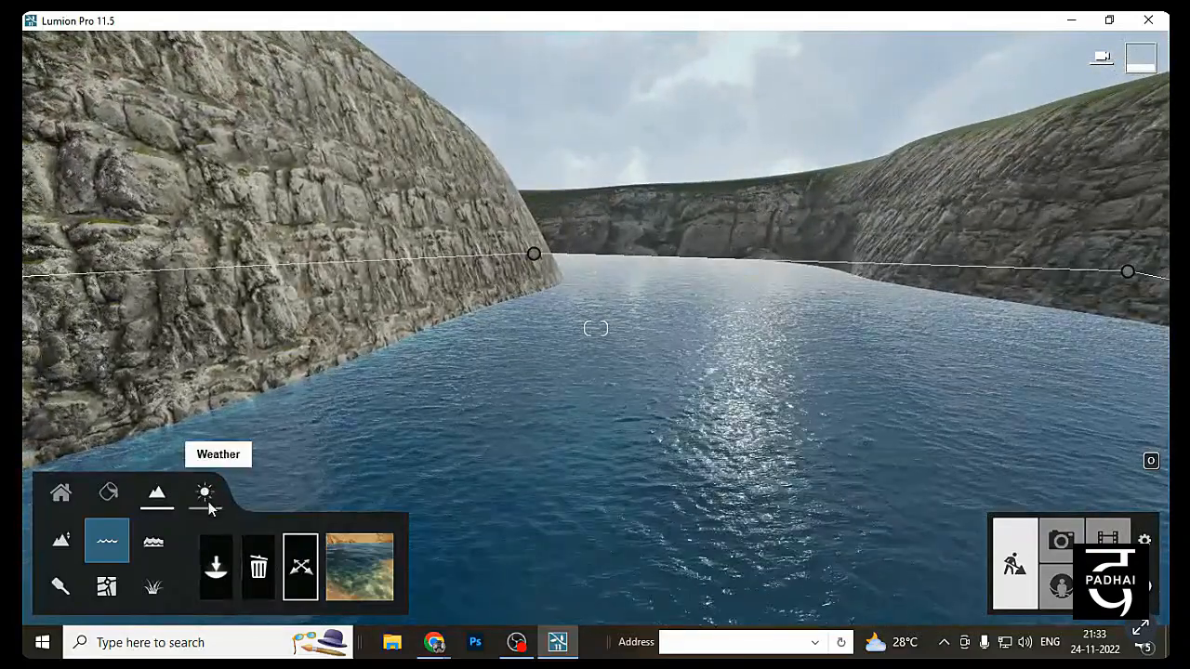
pyautogui.click(204, 493)
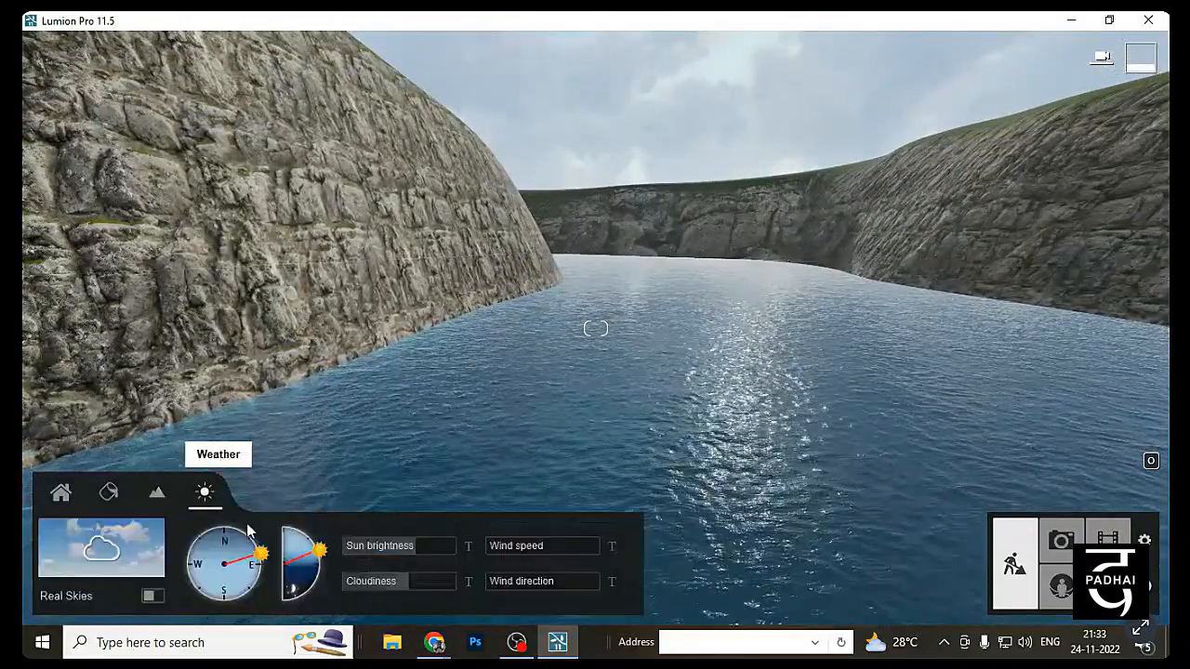
pyautogui.moveTo(564, 549); pyautogui.dragTo(627, 544)
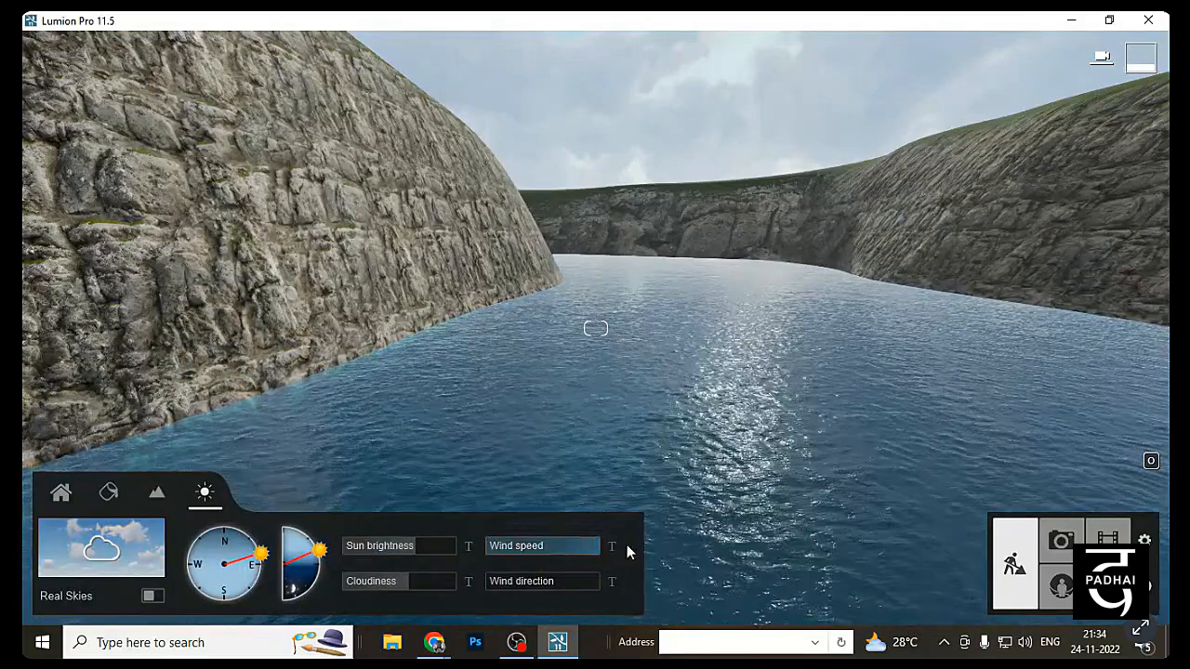
pyautogui.moveTo(541, 581); pyautogui.dragTo(613, 612)
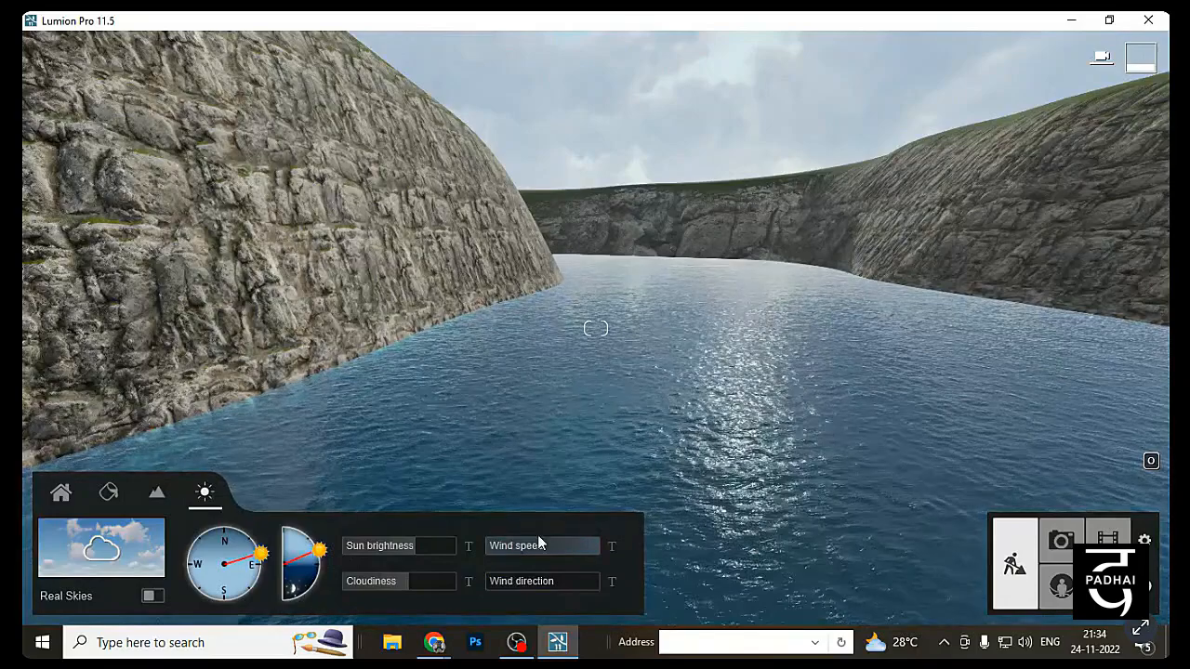
pyautogui.moveTo(573, 412); pyautogui.dragTo(863, 191, button='right')
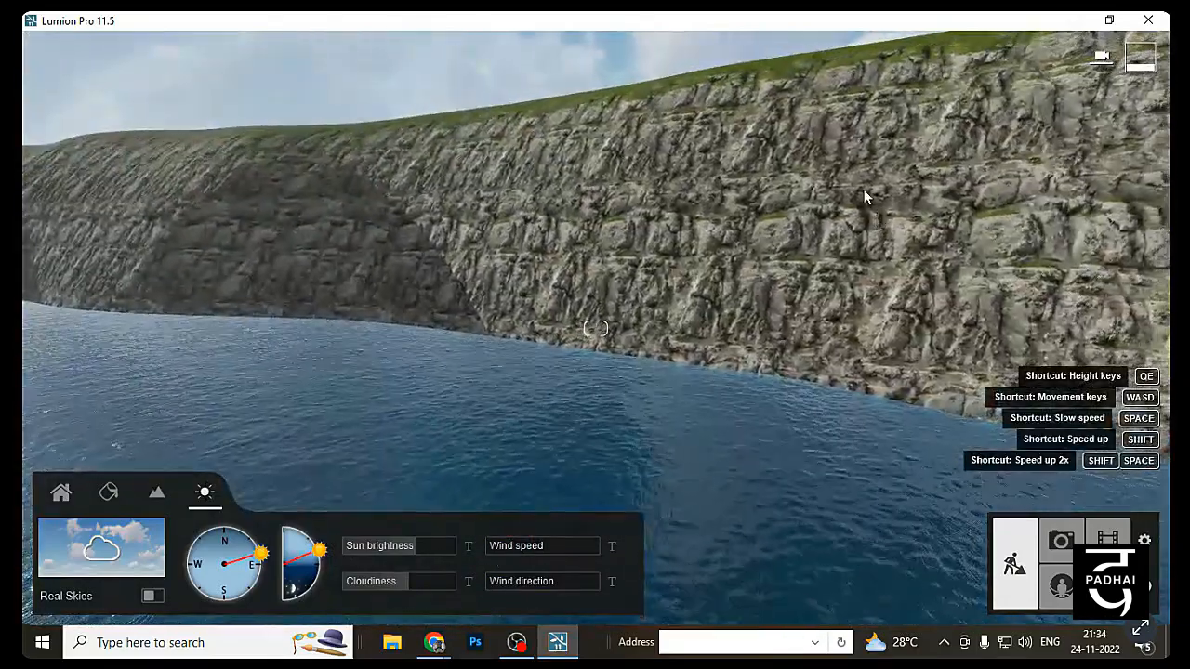
# Turn on the landscape ocean so that water surrounds the plateau
pyautogui.click(60, 493)
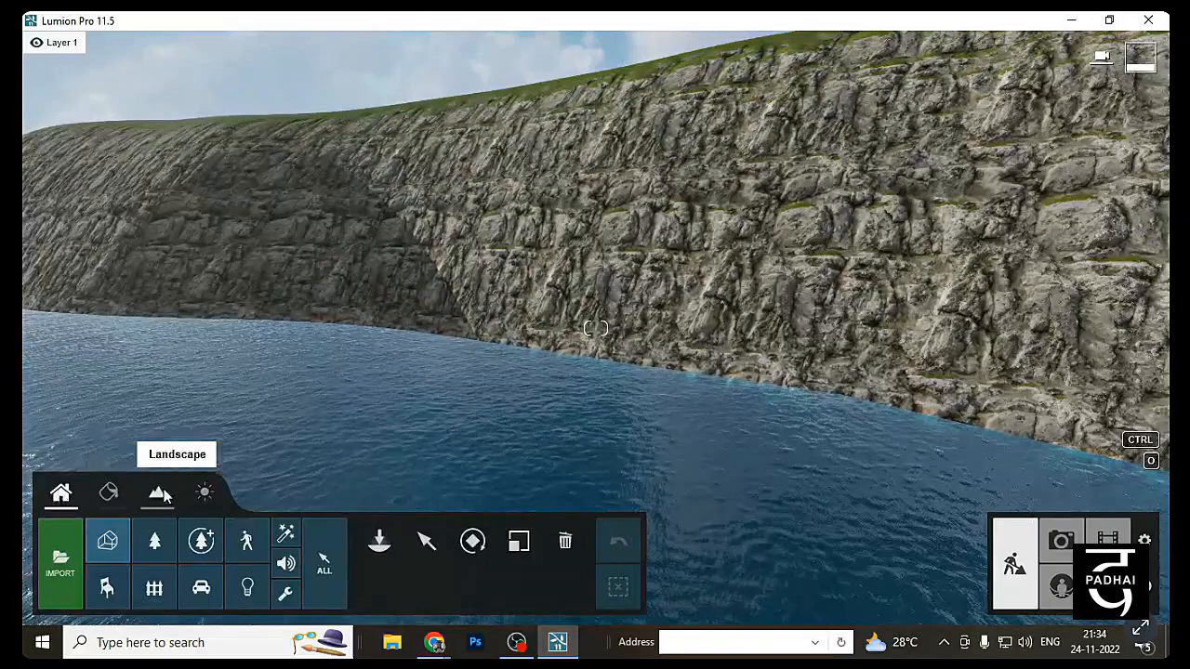
pyautogui.click(201, 494)
pyautogui.click(156, 493)
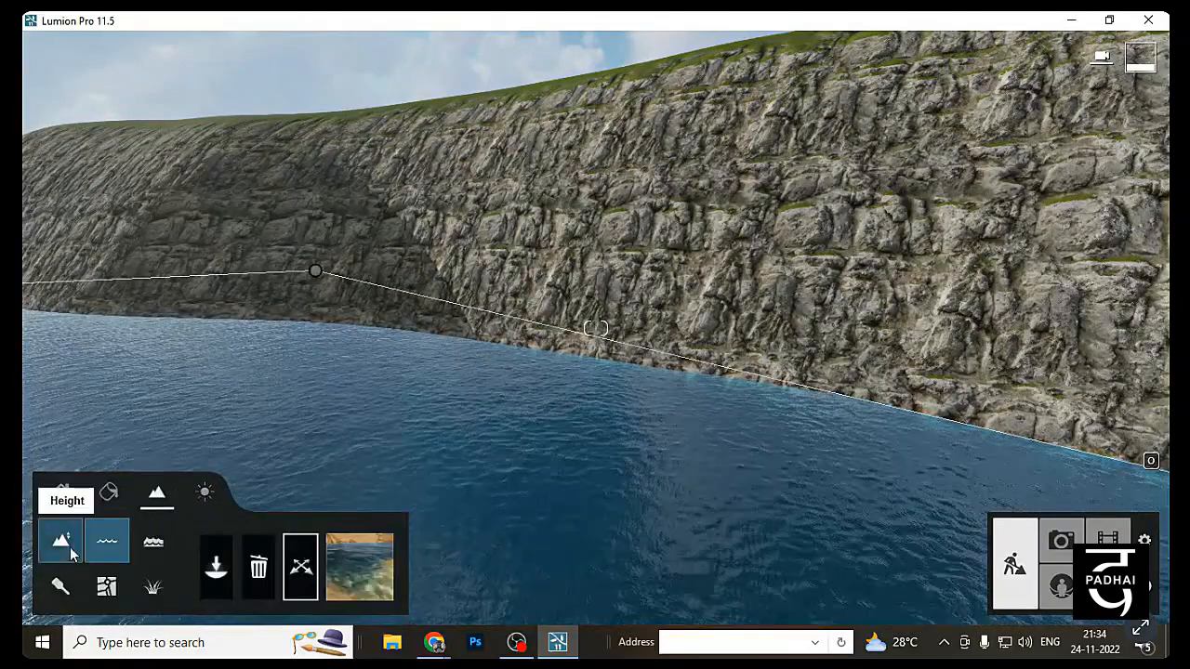
pyautogui.moveTo(627, 374); pyautogui.dragTo(548, 413, button='right')
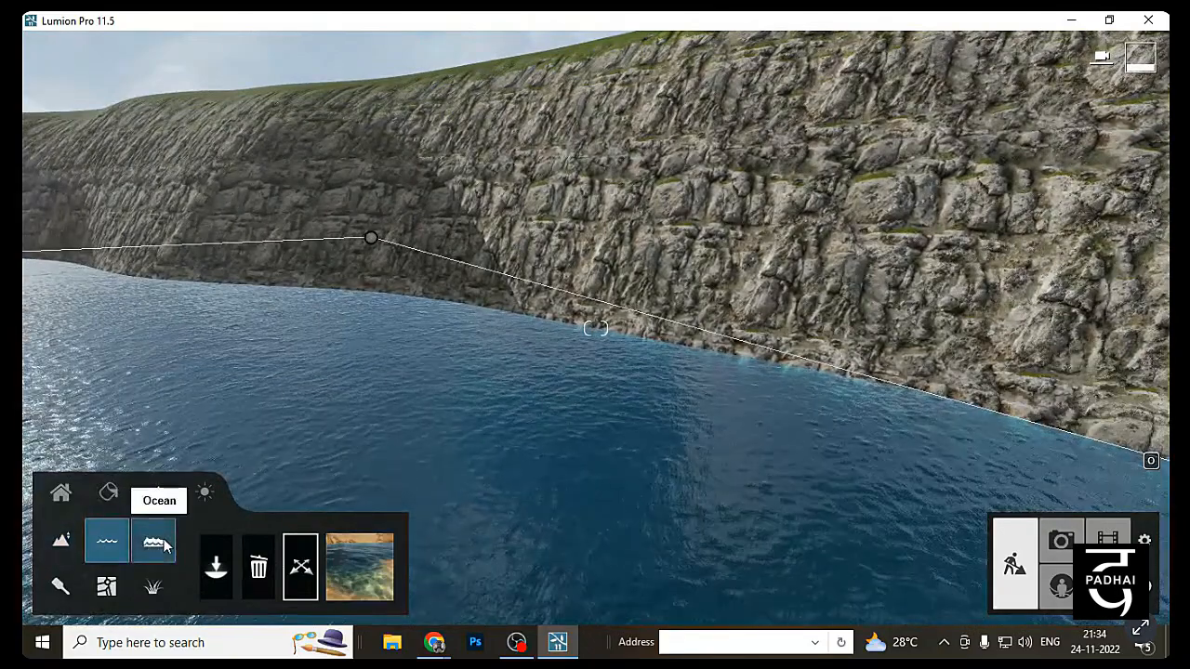
pyautogui.moveTo(580, 346); pyautogui.dragTo(529, 254, button='right')
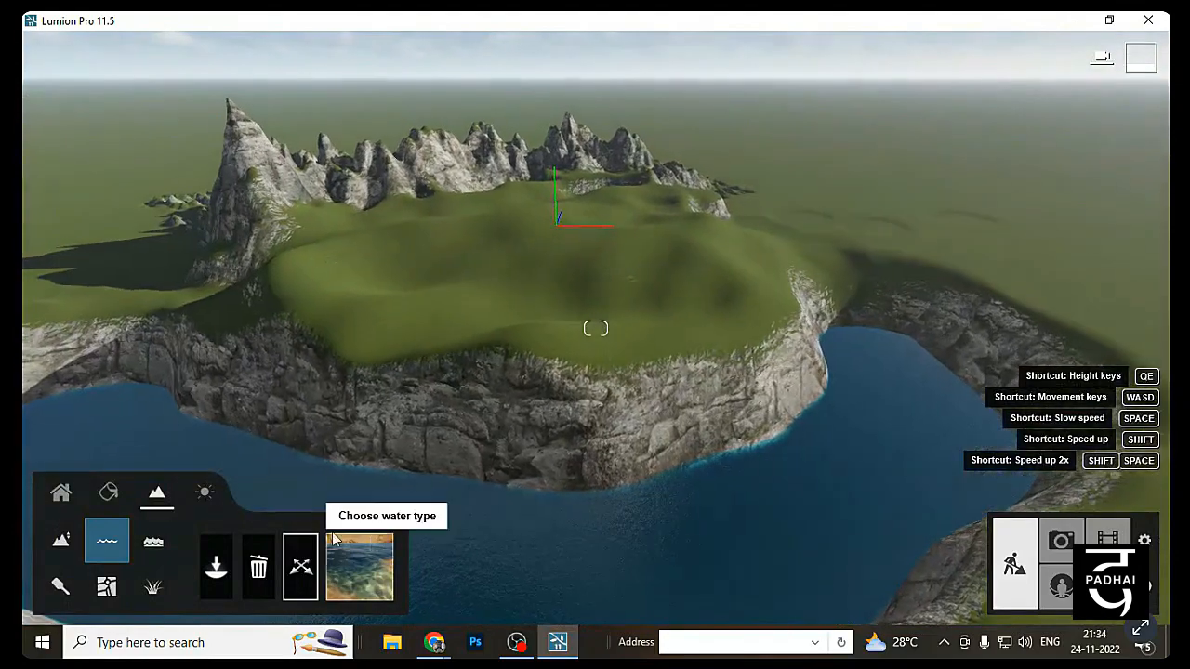
pyautogui.click(154, 547)
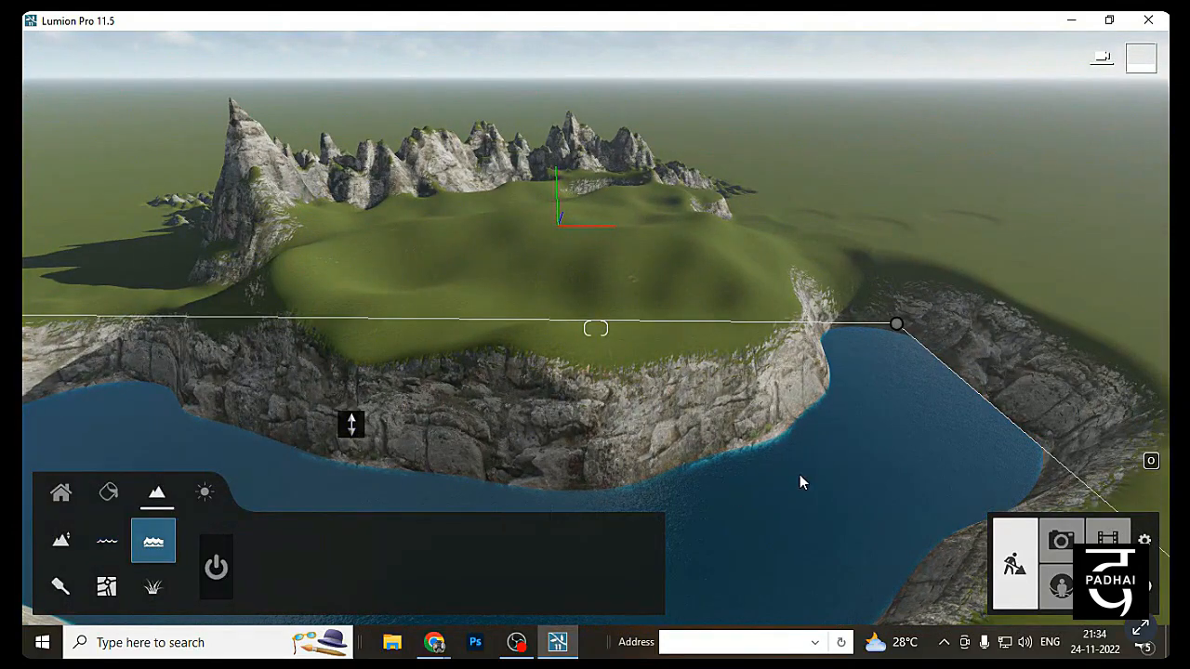
pyautogui.click(218, 567)
pyautogui.moveTo(985, 312); pyautogui.dragTo(356, 630, button='right')
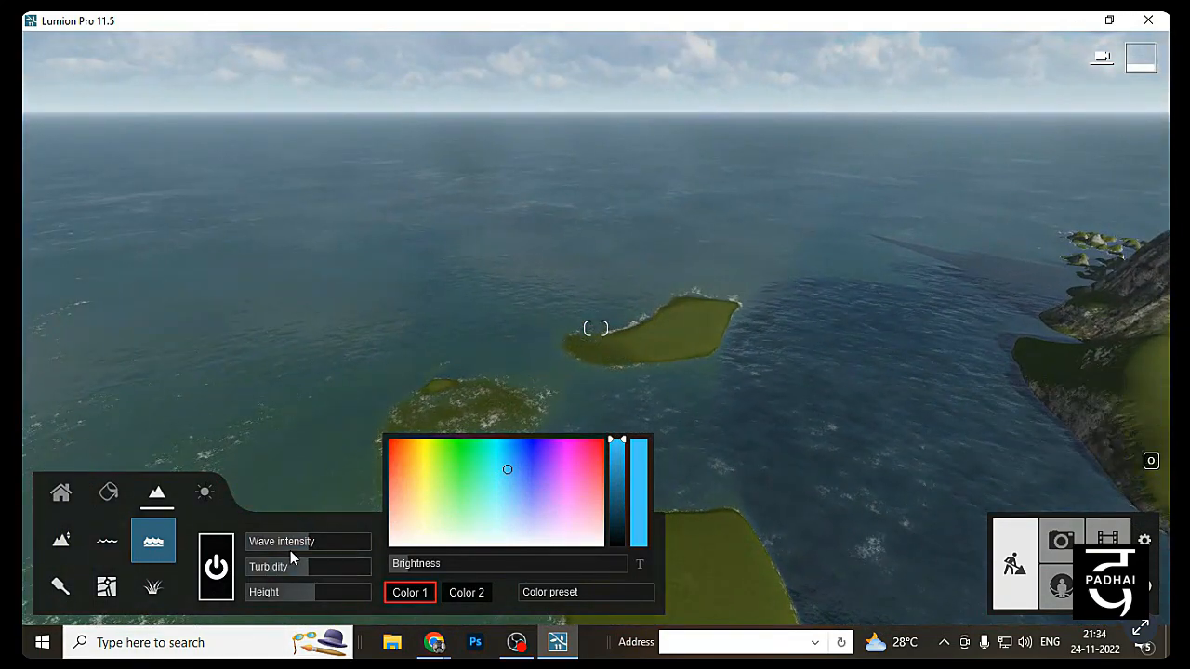
# Raise the ocean's wave intensity to the maximum and lower its turbidity to the minimum
pyautogui.moveTo(713, 469); pyautogui.dragTo(370, 375, button='right')
pyautogui.moveTo(312, 542); pyautogui.dragTo(451, 549)
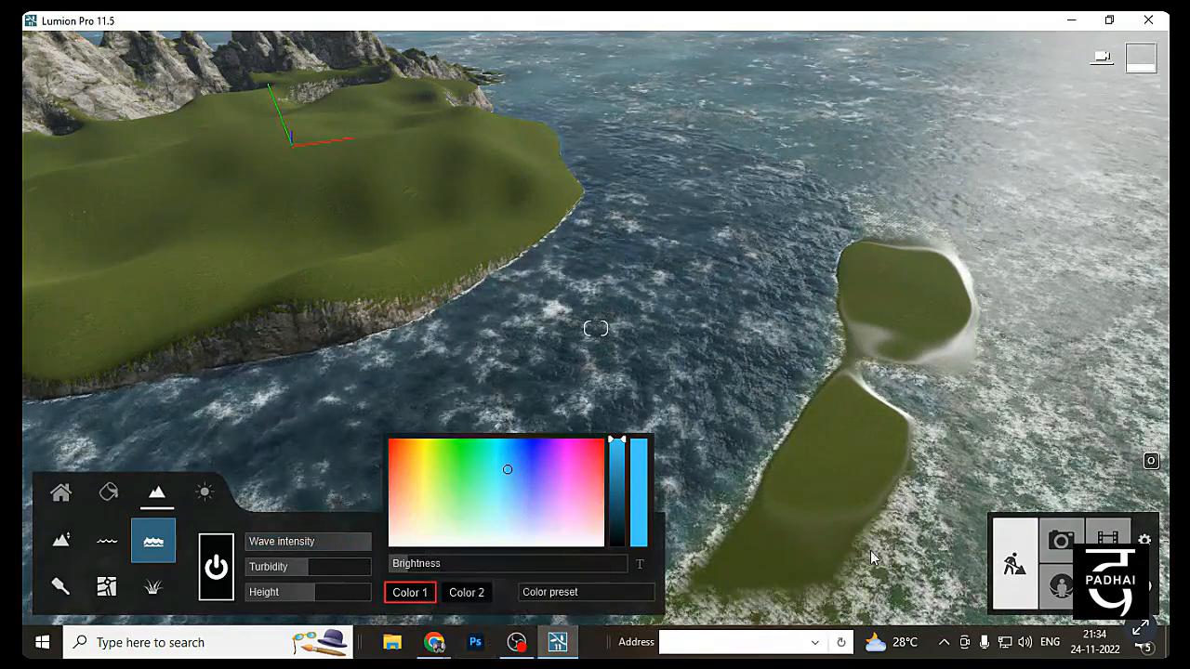
pyautogui.moveTo(312, 547); pyautogui.dragTo(451, 578)
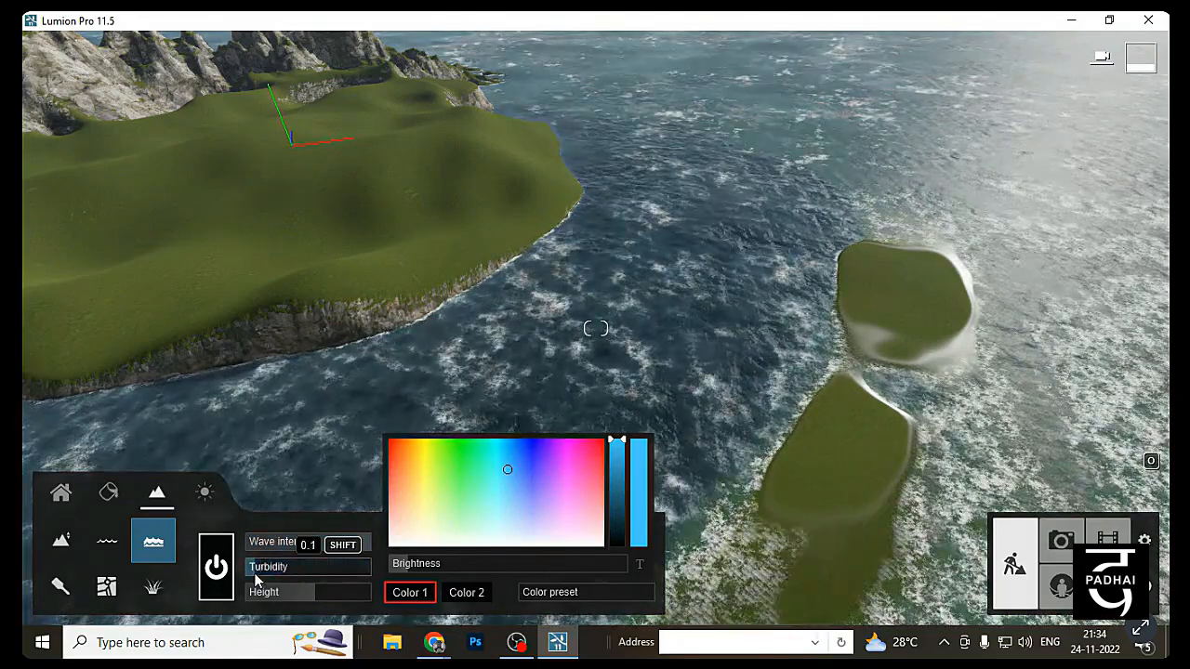
pyautogui.moveTo(371, 567); pyautogui.dragTo(316, 591)
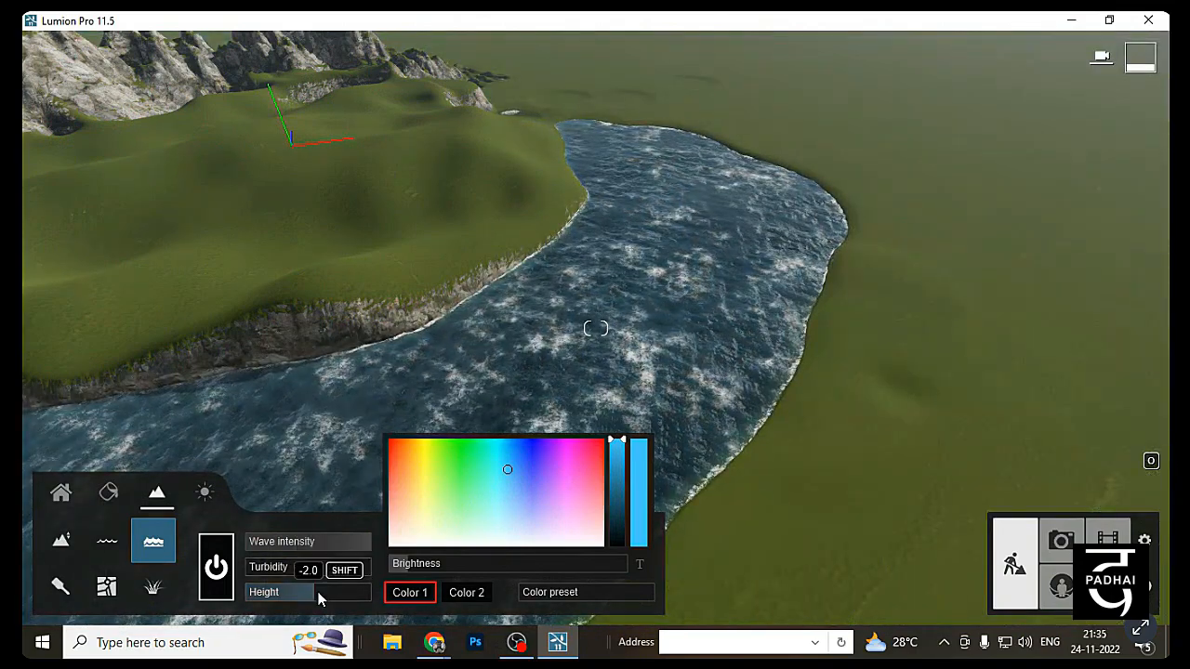
# Try several ocean height levels around the plateau, including a height of -2
pyautogui.moveTo(318, 592); pyautogui.dragTo(313, 592)
pyautogui.click(327, 600)
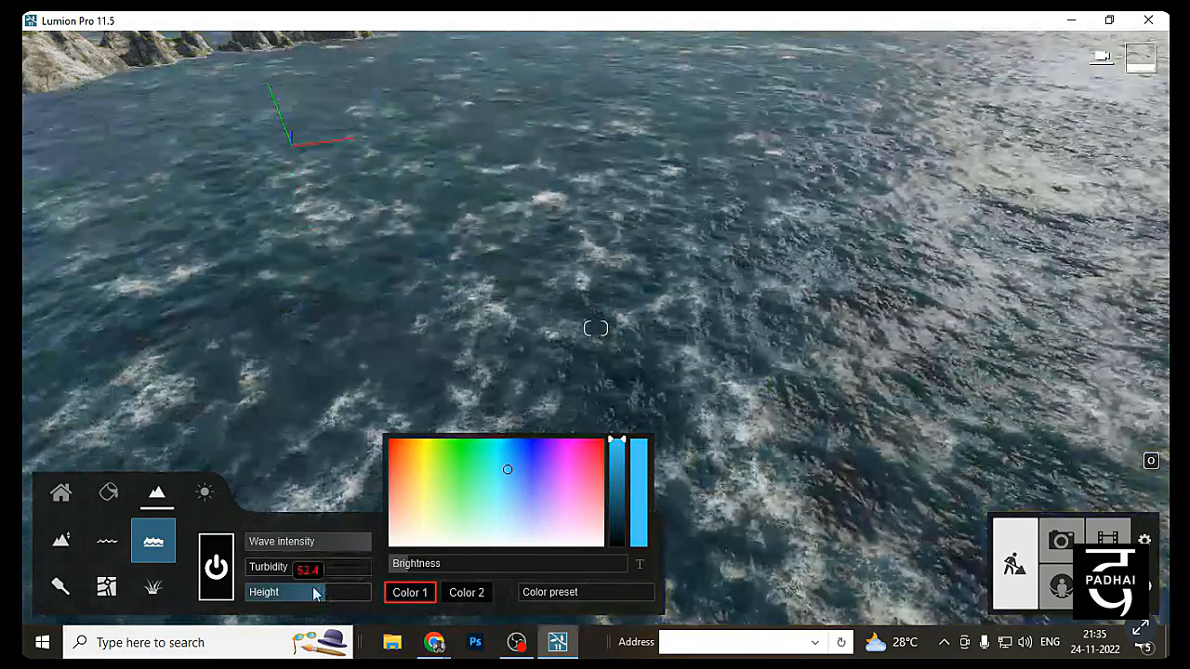
pyautogui.click(319, 595)
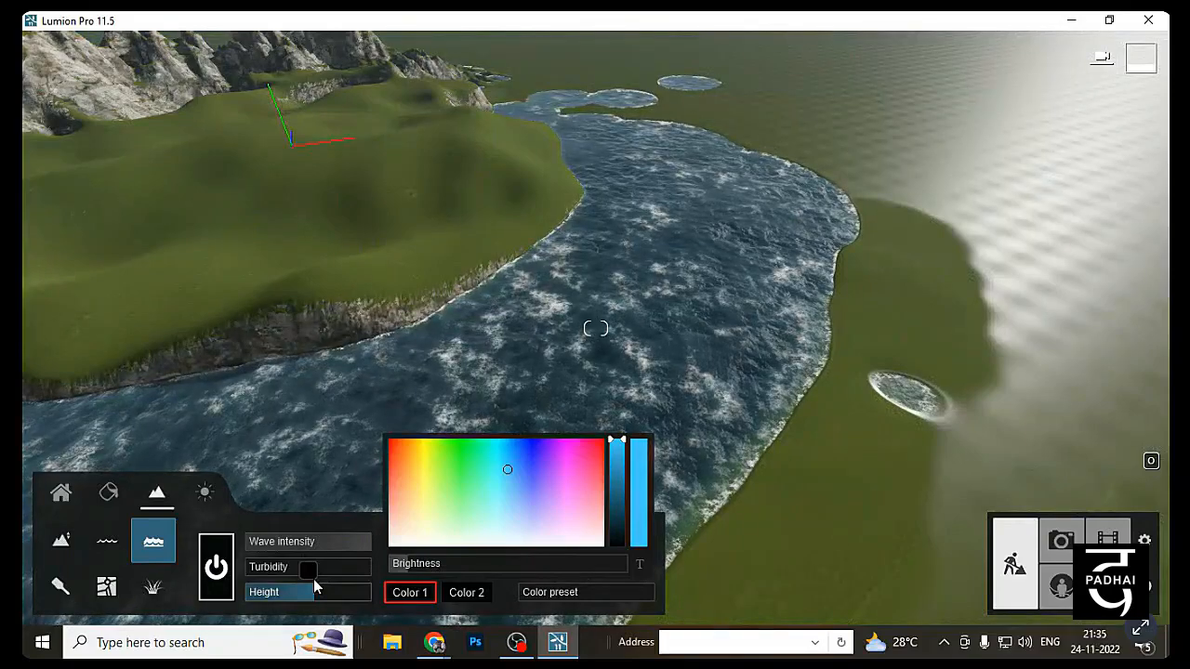
pyautogui.click(315, 581)
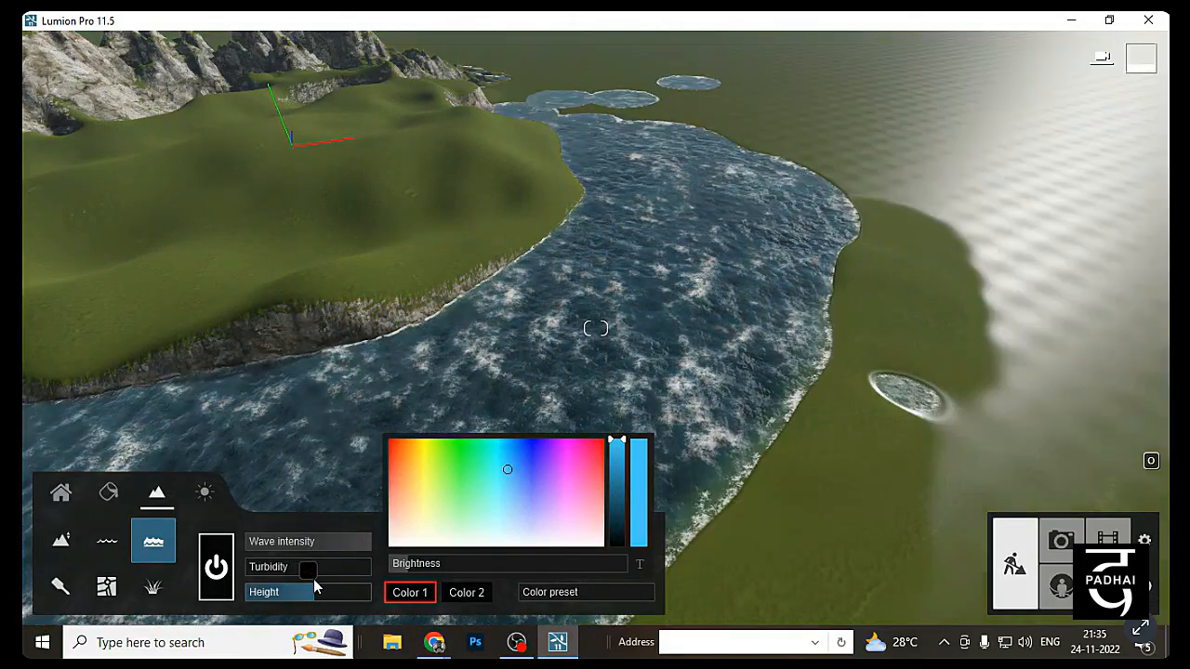
pyautogui.press('BackSpace')
pyautogui.press('BackSpace')
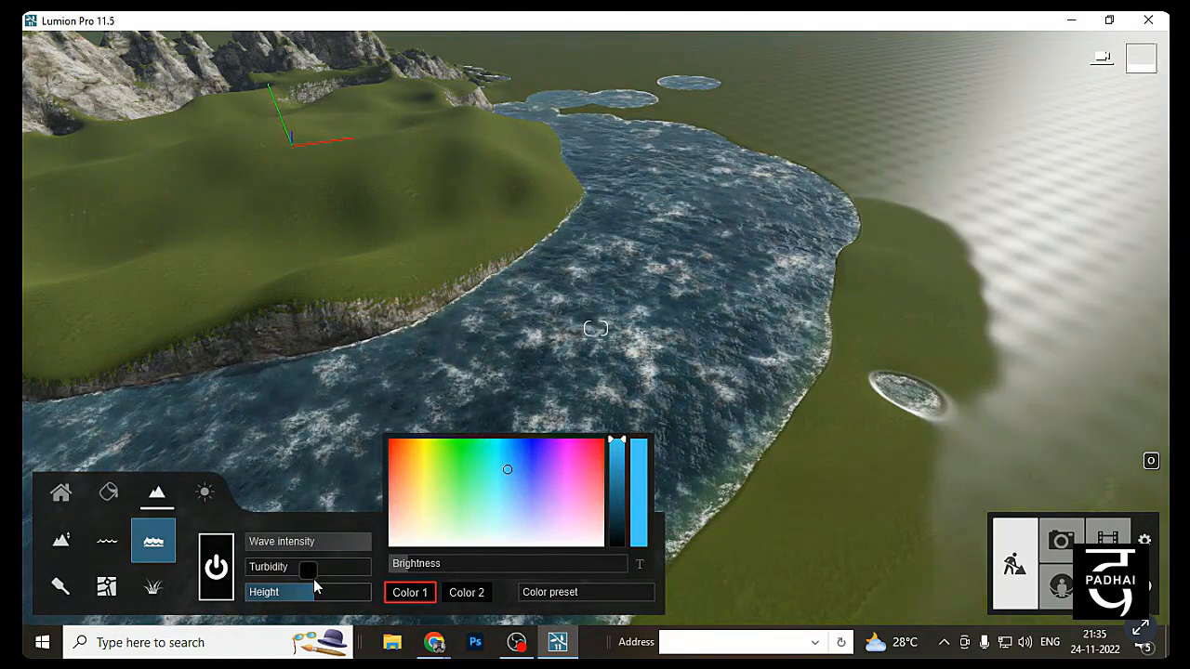
pyautogui.write('-2')
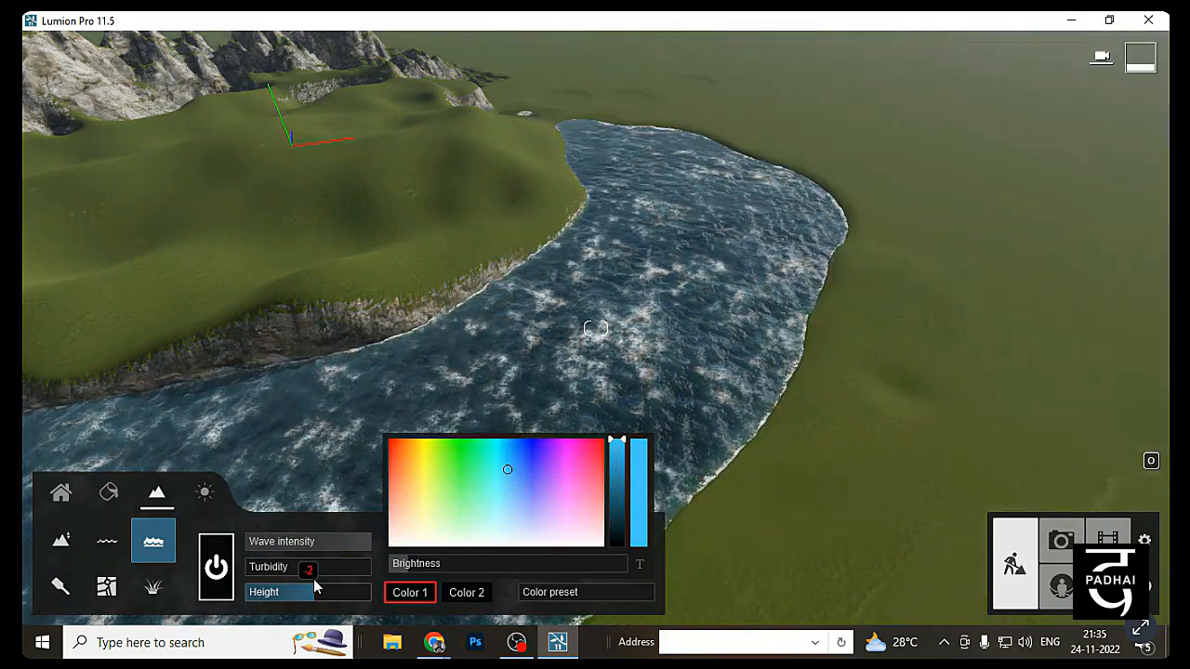
pyautogui.press('Return')
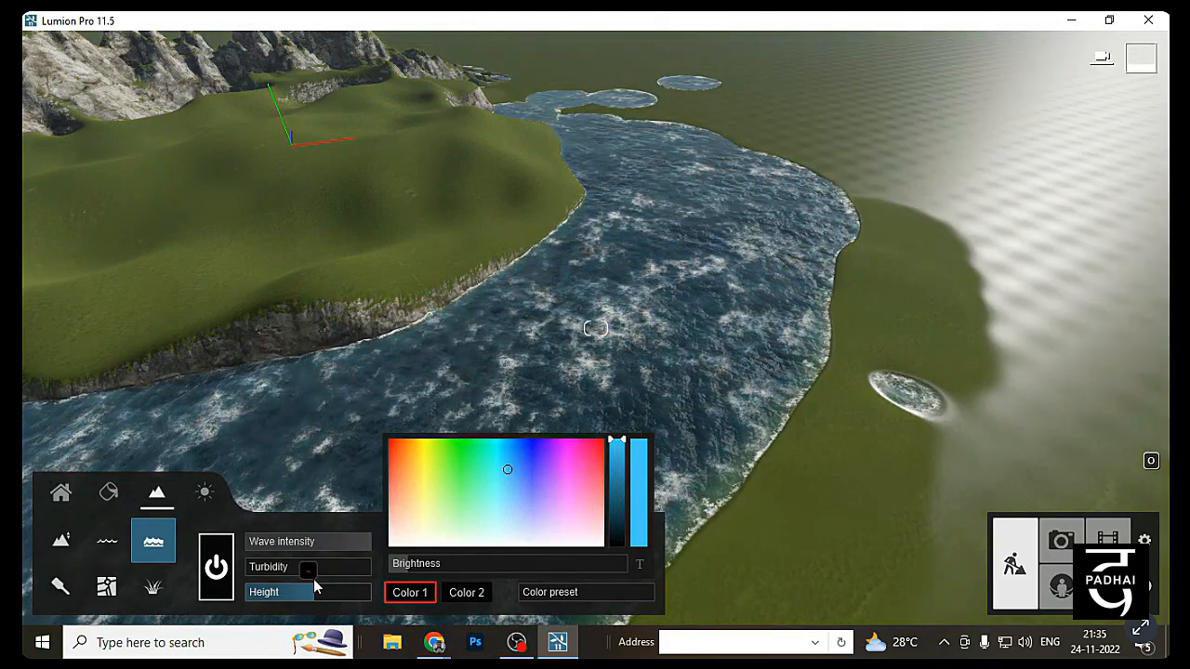
# Set the ocean height to 1
pyautogui.write('-1')
pyautogui.press('BackSpace')
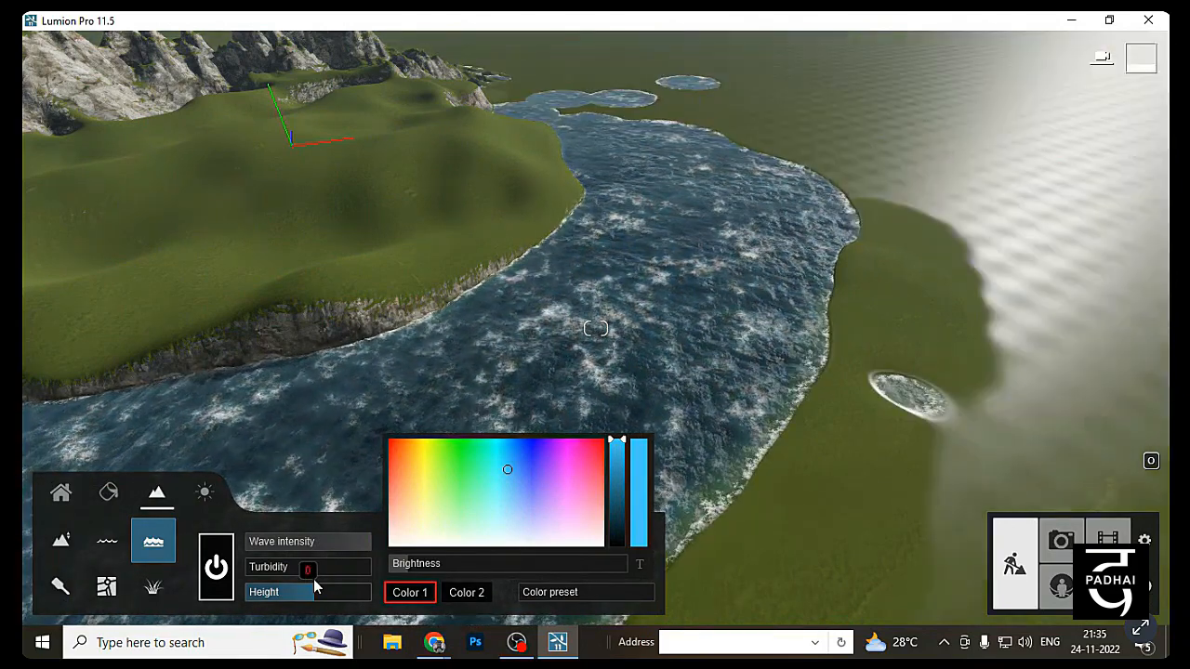
pyautogui.press('BackSpace')
pyautogui.write('1')
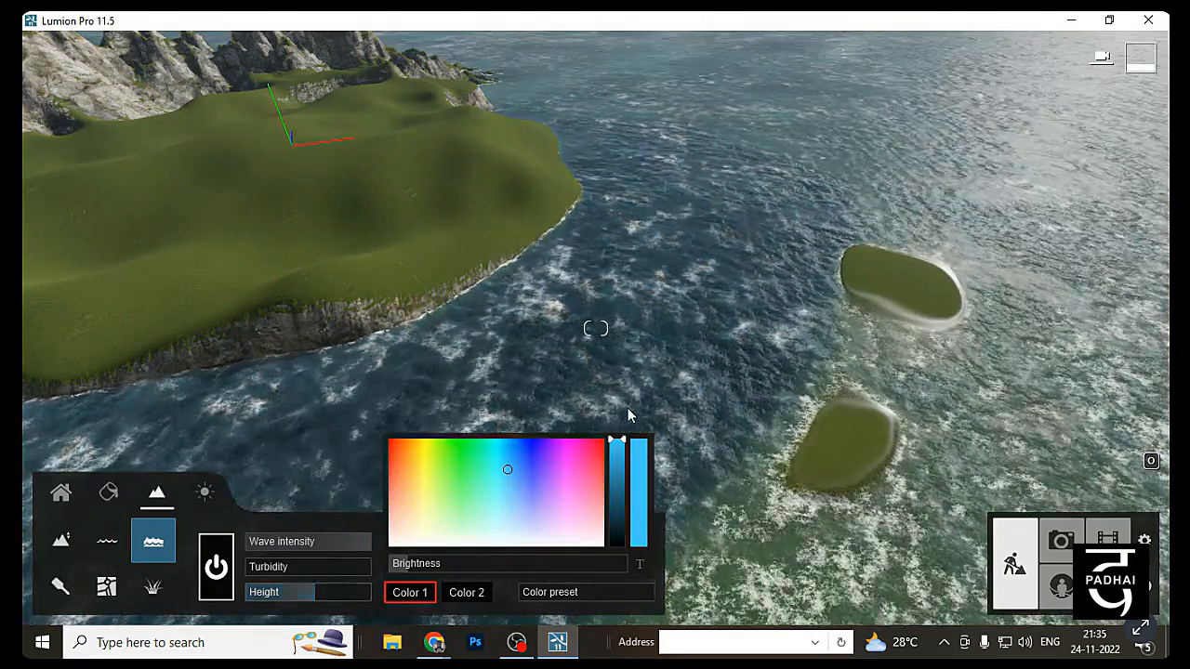
# Change the ocean's Color 2 to a light green and its Color 1 to a deeper blue
pyautogui.click(464, 594)
pyautogui.moveTo(580, 509)
pyautogui.mouseDown()
pyautogui.moveTo(513, 466)
pyautogui.moveTo(530, 514)
pyautogui.moveTo(584, 463)
pyautogui.moveTo(589, 522)
pyautogui.moveTo(590, 502)
pyautogui.moveTo(558, 490)
pyautogui.moveTo(583, 502)
pyautogui.moveTo(549, 539)
pyautogui.moveTo(536, 491)
pyautogui.moveTo(402, 502)
pyautogui.moveTo(524, 499)
pyautogui.moveTo(516, 510)
pyautogui.moveTo(512, 494)
pyautogui.moveTo(506, 514)
pyautogui.moveTo(464, 508)
pyautogui.mouseUp()
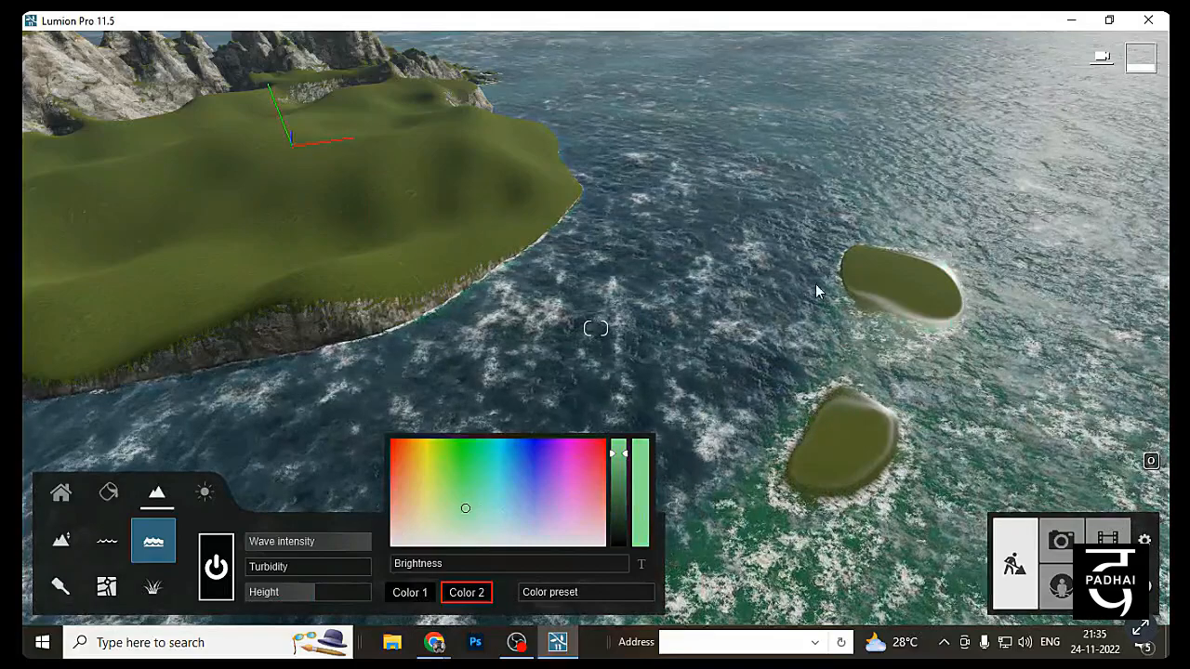
pyautogui.moveTo(816, 284)
pyautogui.mouseDown(button='right')
pyautogui.moveTo(802, 282)
pyautogui.moveTo(831, 252)
pyautogui.moveTo(777, 547)
pyautogui.mouseUp(button='right')
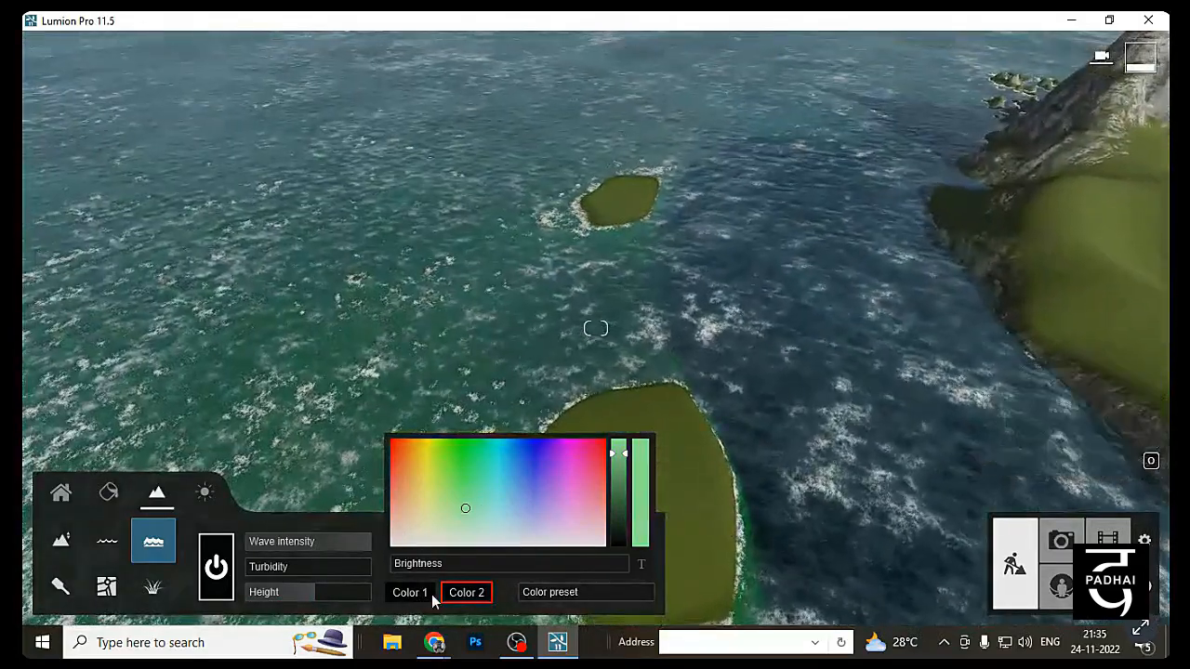
pyautogui.click(428, 593)
pyautogui.moveTo(501, 475)
pyautogui.mouseDown()
pyautogui.moveTo(493, 484)
pyautogui.moveTo(461, 456)
pyautogui.moveTo(513, 491)
pyautogui.moveTo(520, 462)
pyautogui.mouseUp()
# Inspect the recolored ocean, its waves and the shoreline around the plateau and the small islets
pyautogui.moveTo(714, 423)
pyautogui.mouseDown(button='right')
pyautogui.moveTo(911, 364)
pyautogui.moveTo(969, 370)
pyautogui.moveTo(1019, 320)
pyautogui.moveTo(1086, 309)
pyautogui.moveTo(522, 206)
pyautogui.mouseUp(button='right')
pyautogui.moveTo(818, 321); pyautogui.dragTo(679, 281, button='right')
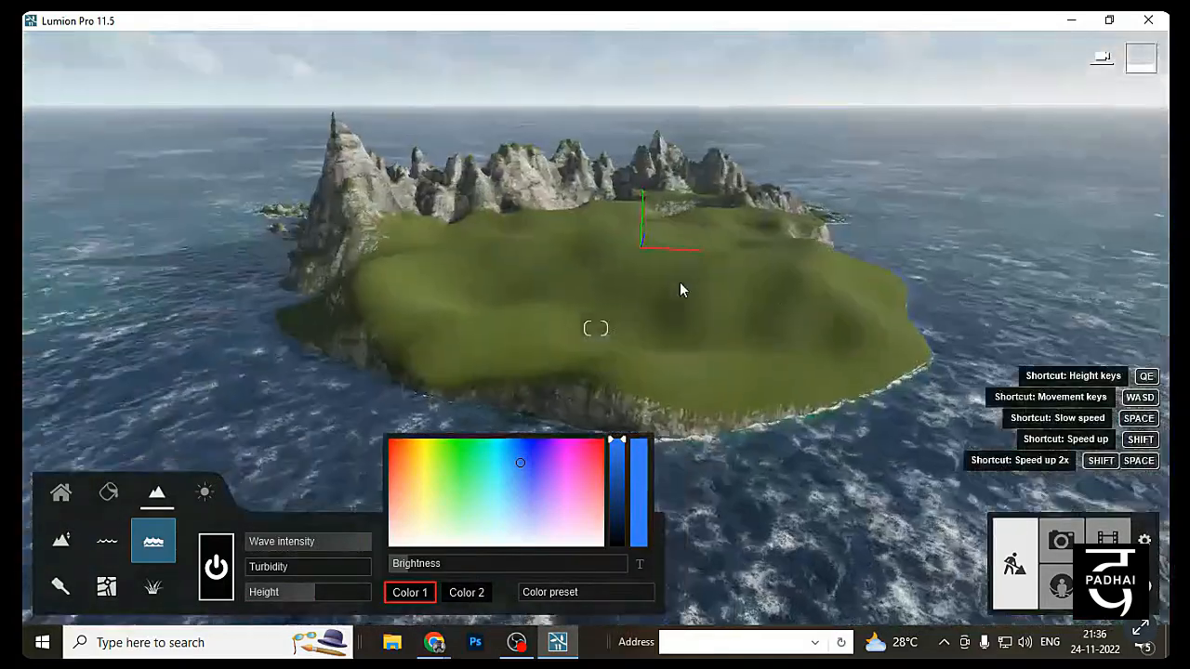
pyautogui.scroll(3, 690, 328)
pyautogui.moveTo(689, 328); pyautogui.dragTo(1092, 259, button='right')
pyautogui.scroll(-5, 956, 366)
pyautogui.scroll(5, 646, 324)
pyautogui.scroll(-5, 1062, 270)
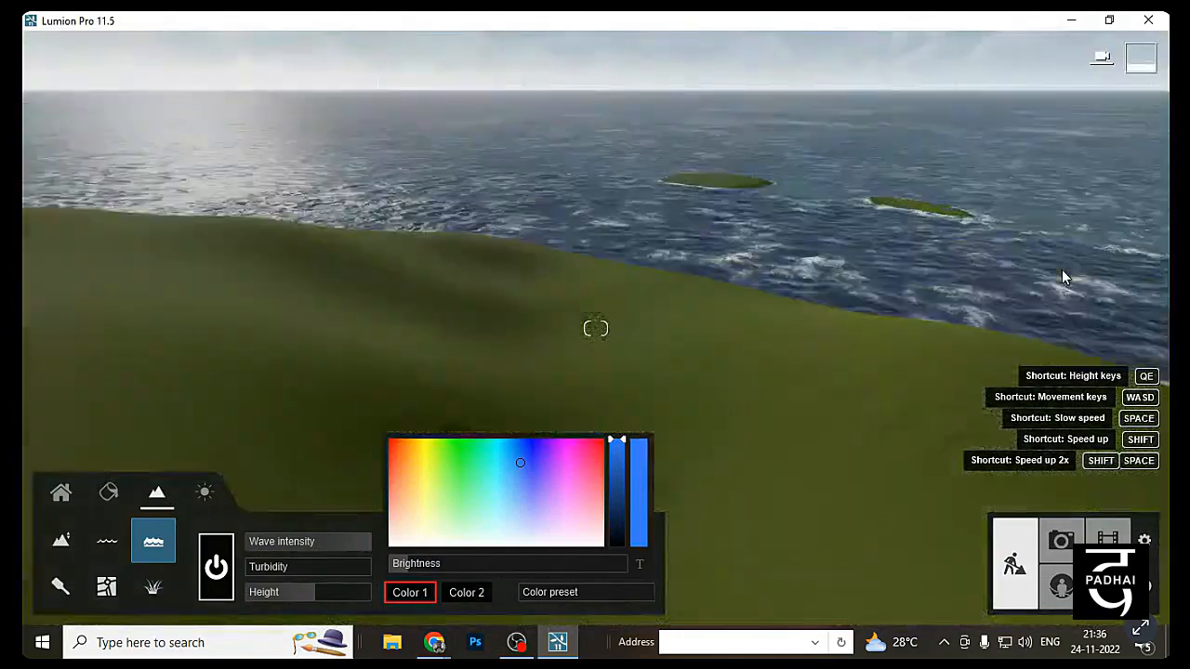
pyautogui.scroll(4, 1075, 313)
pyautogui.moveTo(1048, 308); pyautogui.dragTo(629, 282, button='right')
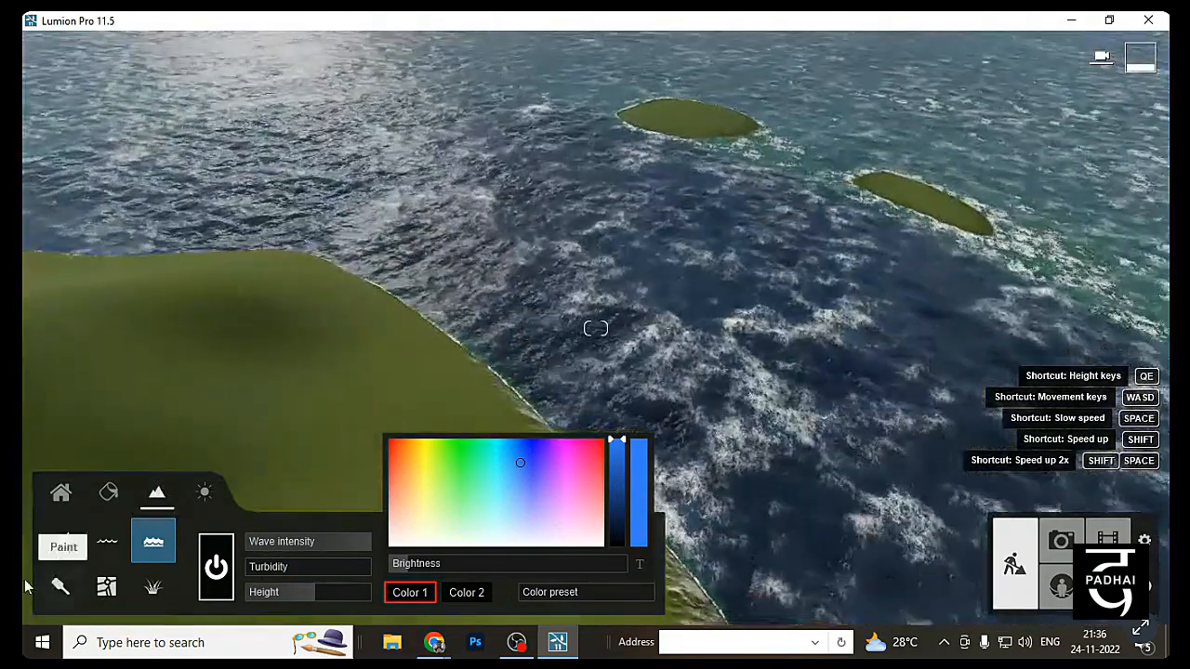
# Turn off the landscape ocean, leaving only the water plane in the trench
pyautogui.click(216, 567)
pyautogui.moveTo(580, 437); pyautogui.dragTo(828, 298, button='right')
pyautogui.scroll(-5, 799, 297)
pyautogui.scroll(5, 677, 345)
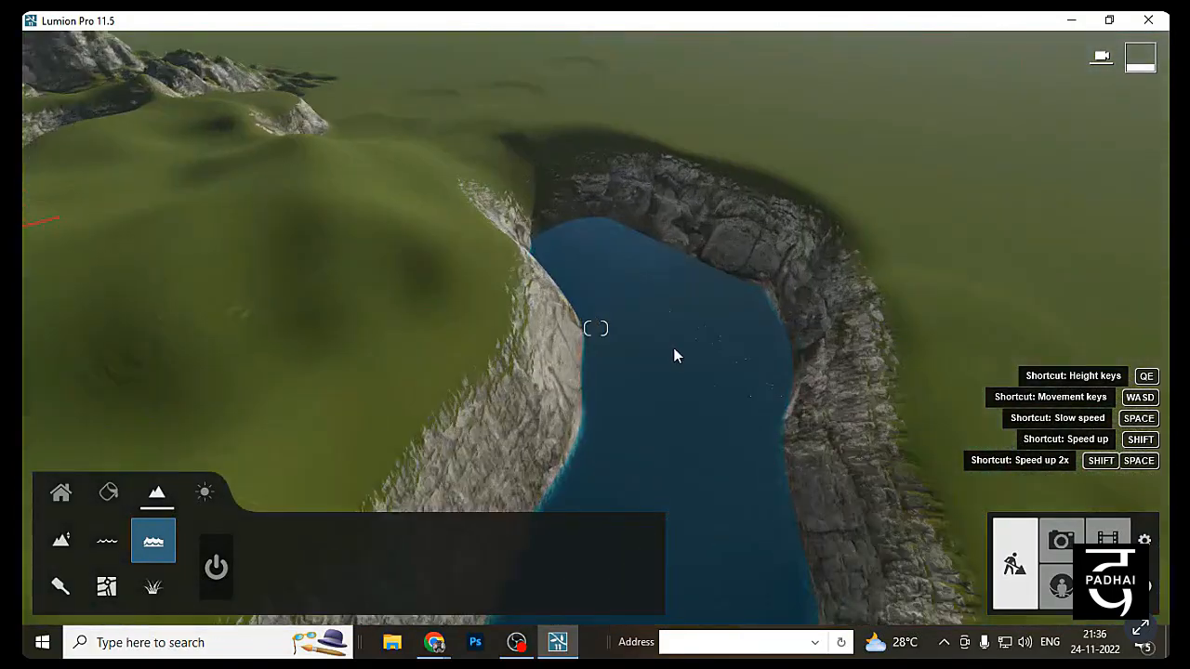
pyautogui.moveTo(673, 348); pyautogui.dragTo(623, 302, button='right')
pyautogui.scroll(-3, 544, 316)
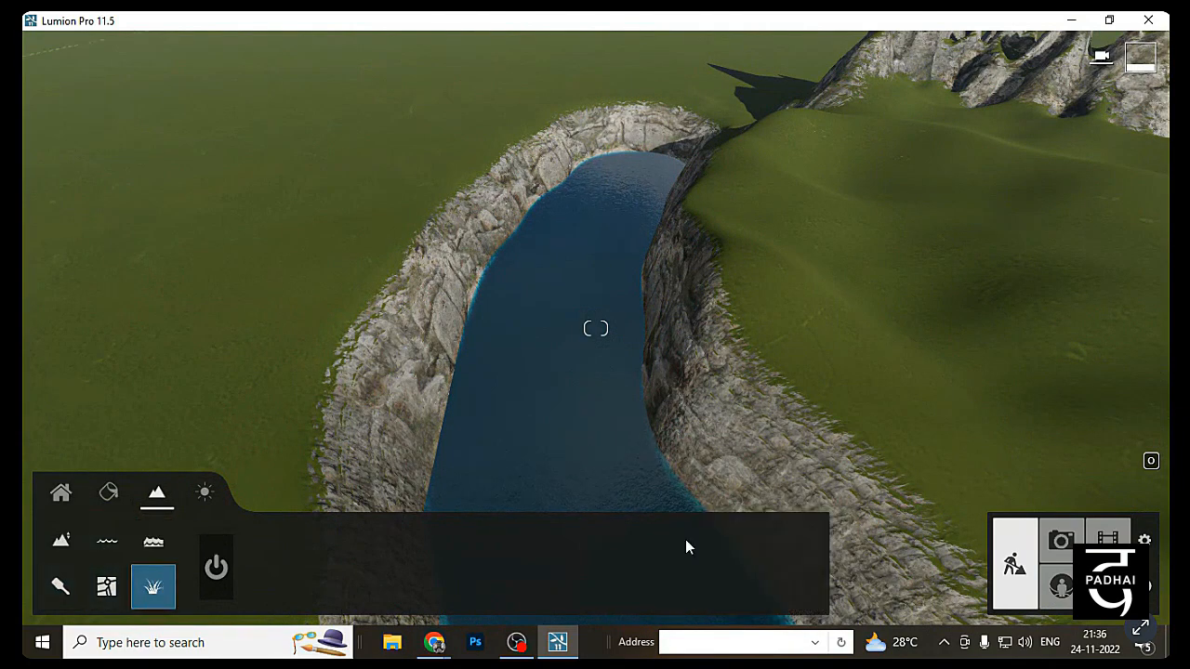
# Turn on landscape grass and bring the plateau's surface into close view
pyautogui.moveTo(685, 547); pyautogui.dragTo(740, 385, button='right')
pyautogui.click(223, 552)
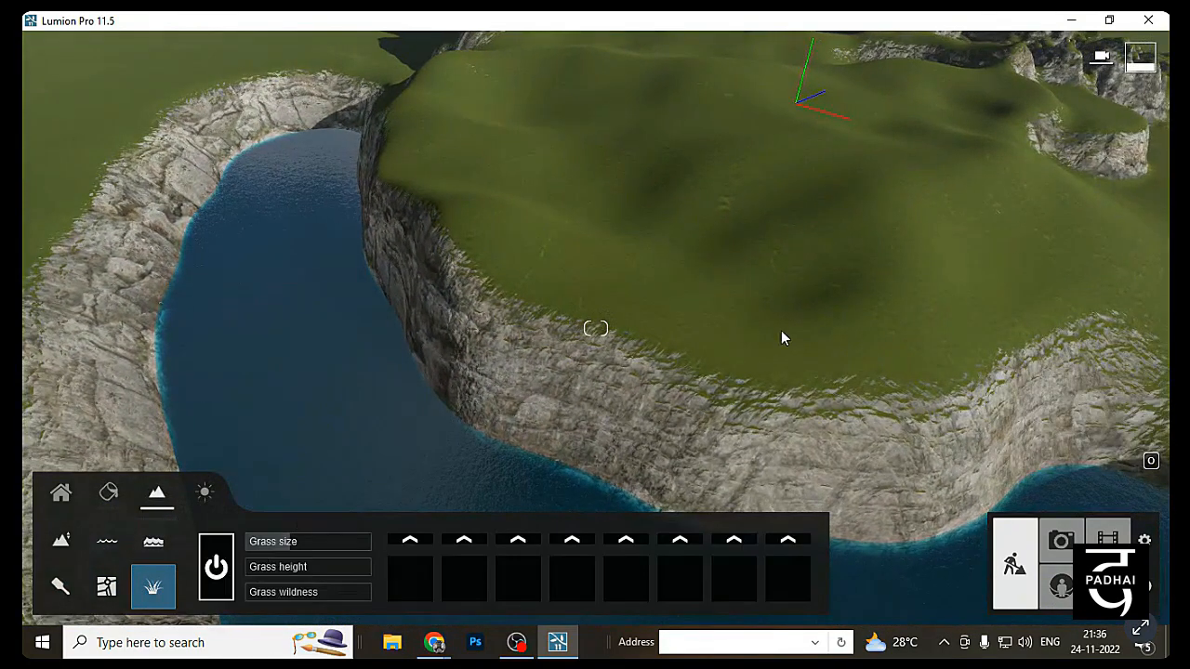
pyautogui.rightClick(765, 330)
pyautogui.rightClick(765, 330)
pyautogui.moveTo(700, 334); pyautogui.dragTo(643, 350, button='right')
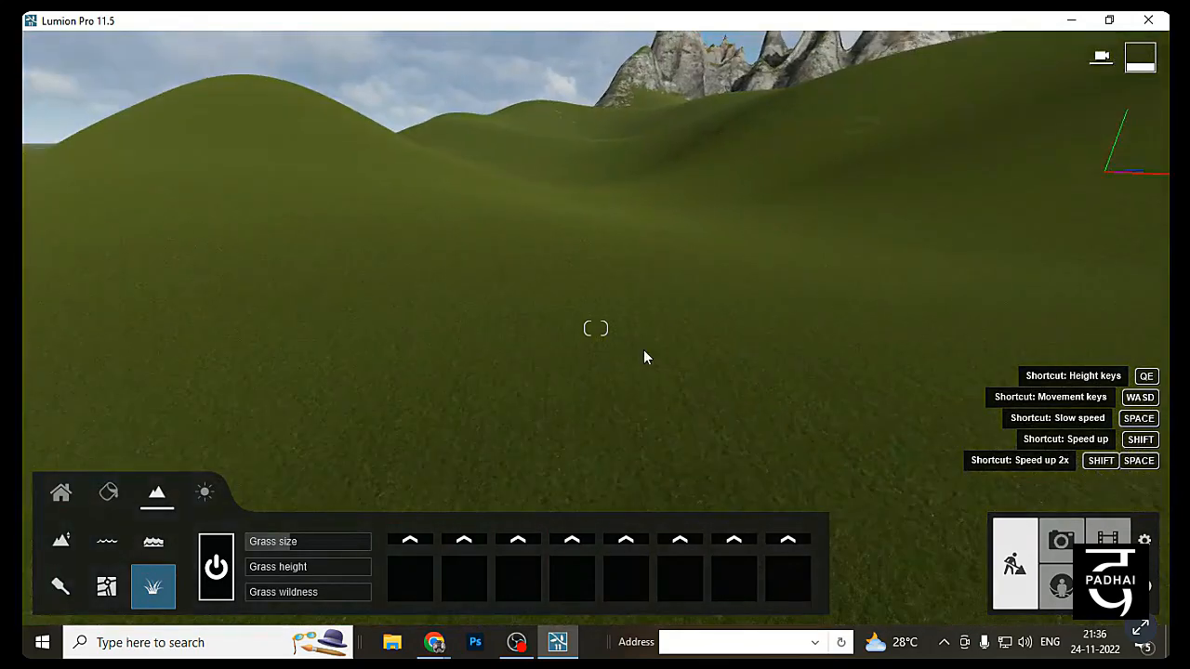
pyautogui.hotkey('shift', 'a')
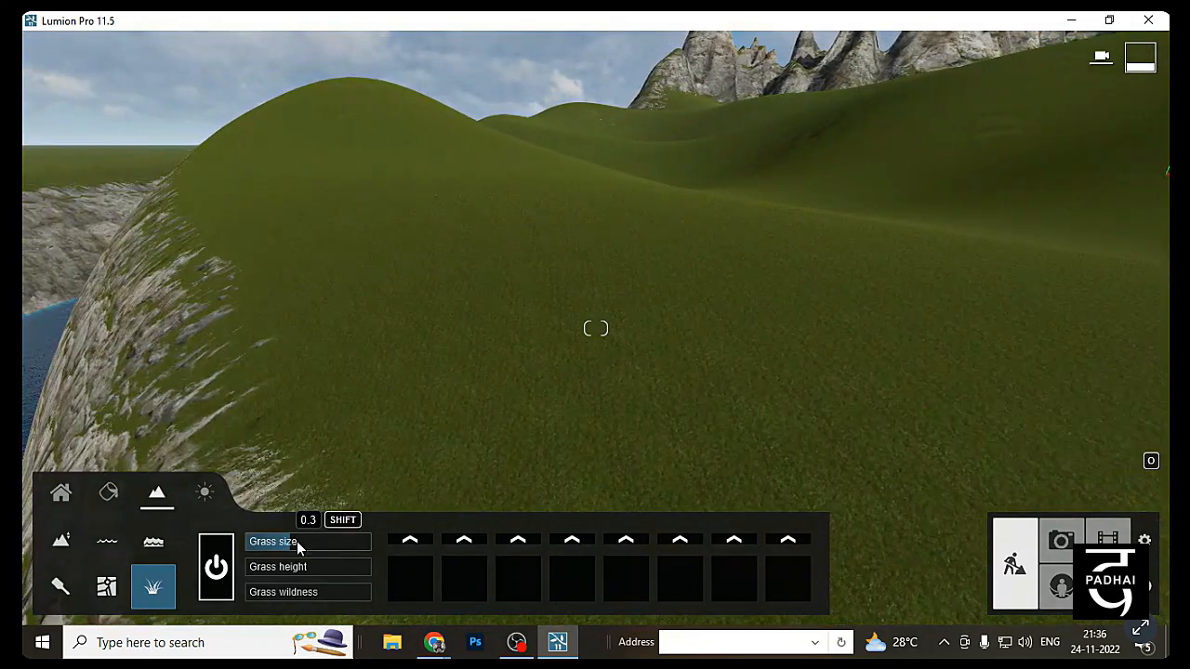
# Raise the landscape grass size and height to their maximum and increase the grass wildness
pyautogui.moveTo(297, 542); pyautogui.dragTo(342, 543)
pyautogui.moveTo(318, 275); pyautogui.dragTo(277, 572, button='right')
pyautogui.moveTo(277, 572); pyautogui.dragTo(378, 552)
pyautogui.moveTo(289, 595); pyautogui.dragTo(341, 592)
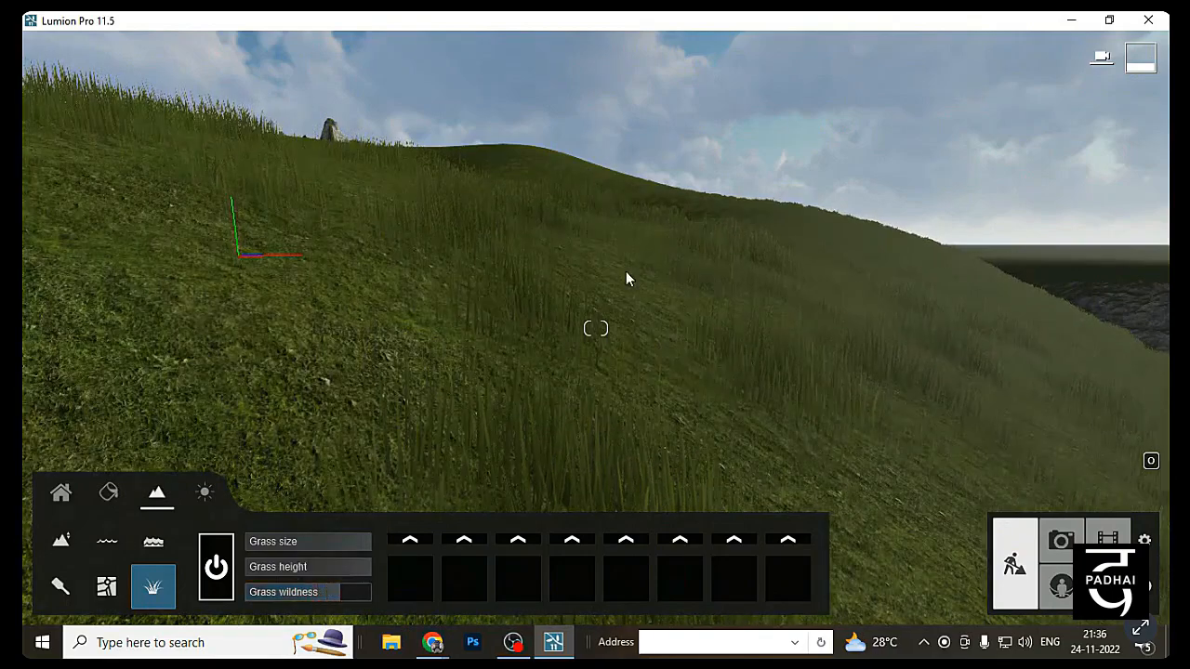
# Check the tall grass on the hills up close and reduce the grass wildness to about 1.9
pyautogui.press('w')
pyautogui.moveTo(626, 271); pyautogui.dragTo(548, 279, button='right')
pyautogui.press('s')
pyautogui.moveTo(316, 592)
pyautogui.mouseDown()
pyautogui.moveTo(363, 600)
pyautogui.moveTo(308, 597)
pyautogui.mouseUp()
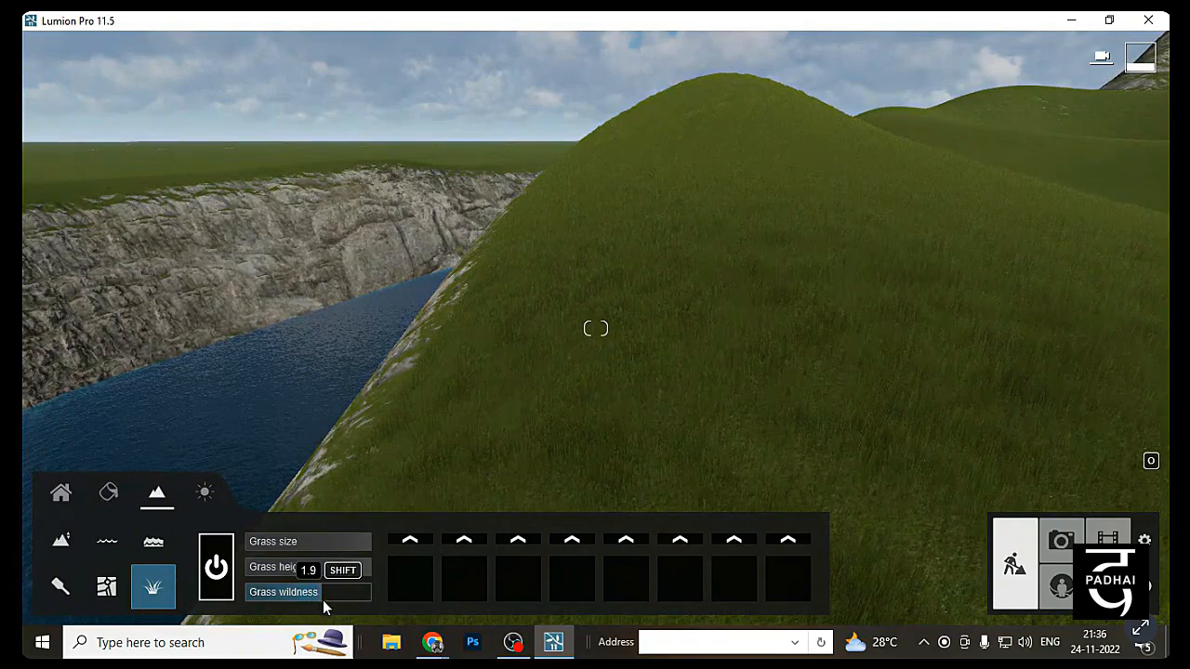
# Bring the tall grass into close view and raise the wind speed to its maximum
pyautogui.press('w')
pyautogui.moveTo(683, 322); pyautogui.dragTo(518, 306, button='right')
pyautogui.scroll(3, 518, 306)
pyautogui.scroll(-3, 516, 305)
pyautogui.scroll(3, 513, 468)
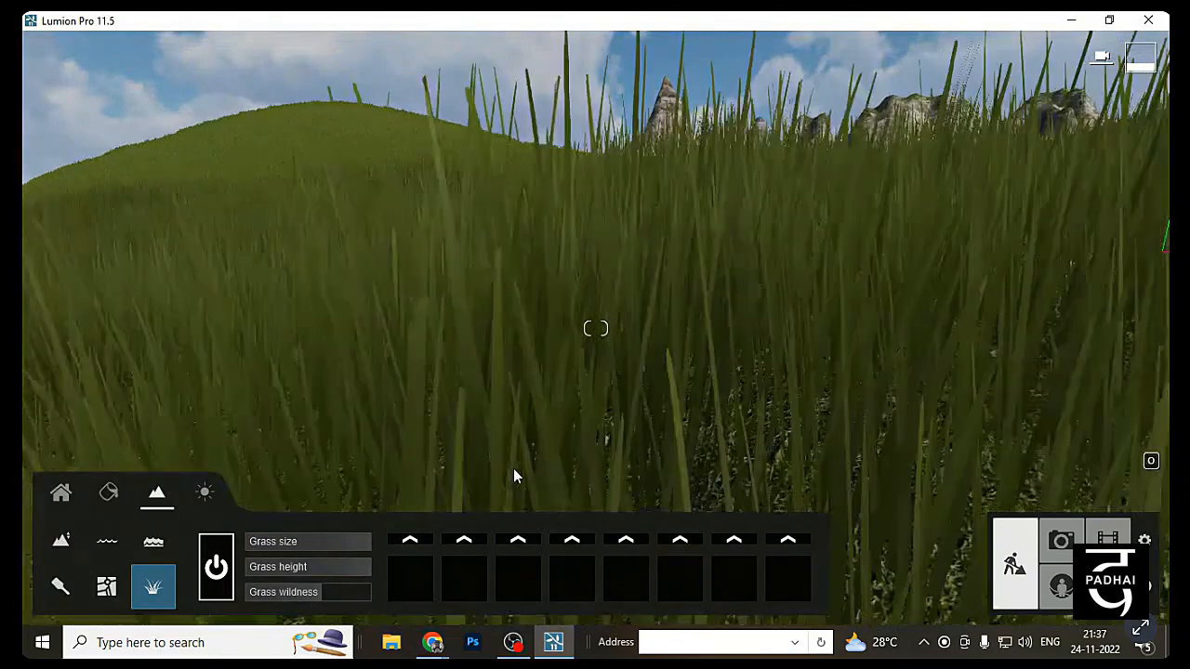
pyautogui.scroll(-3, 513, 468)
pyautogui.click(203, 502)
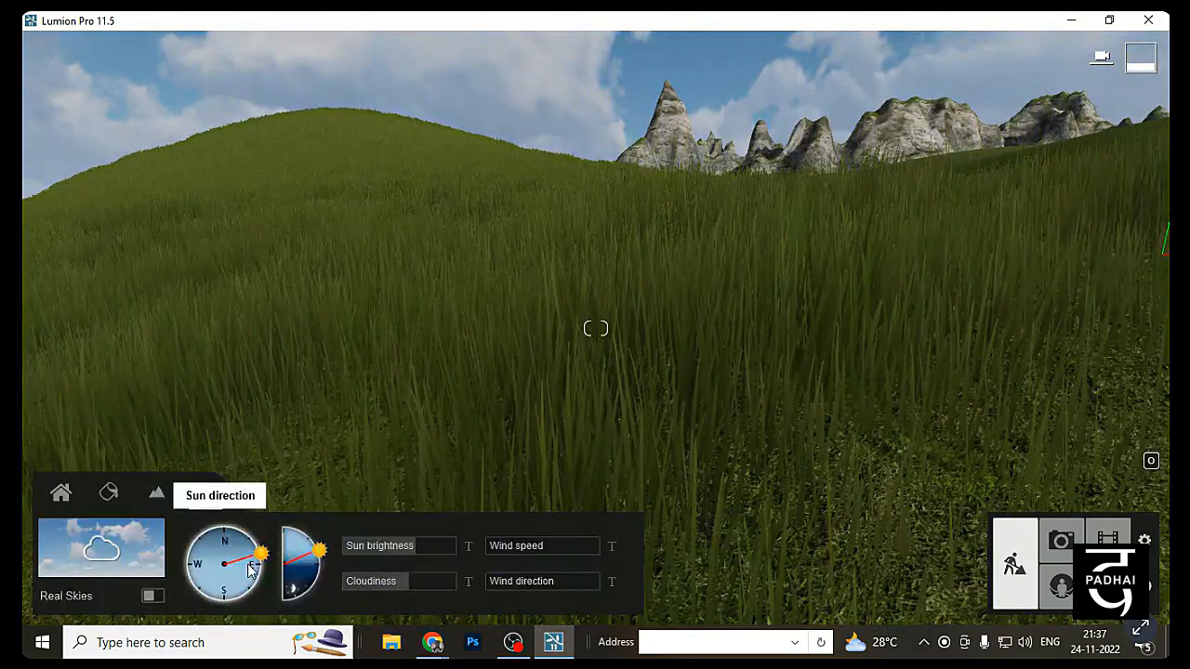
pyautogui.moveTo(538, 555); pyautogui.dragTo(648, 551)
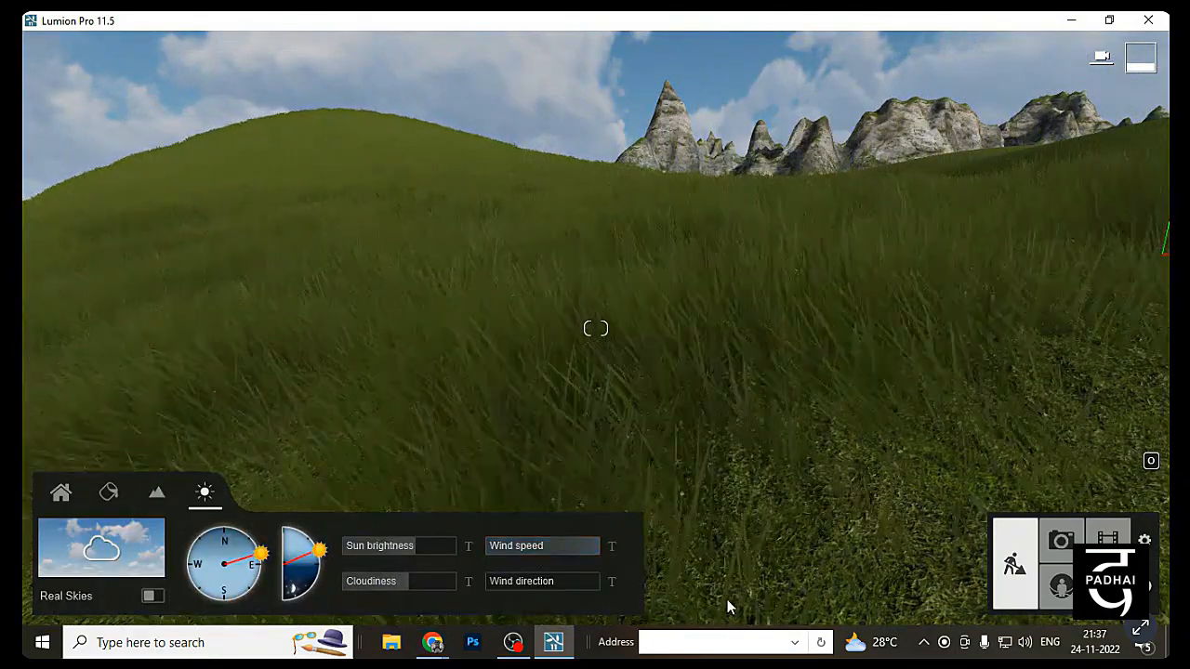
pyautogui.moveTo(724, 452)
pyautogui.mouseDown(button='right')
pyautogui.moveTo(727, 437)
pyautogui.moveTo(746, 436)
pyautogui.mouseUp(button='right')
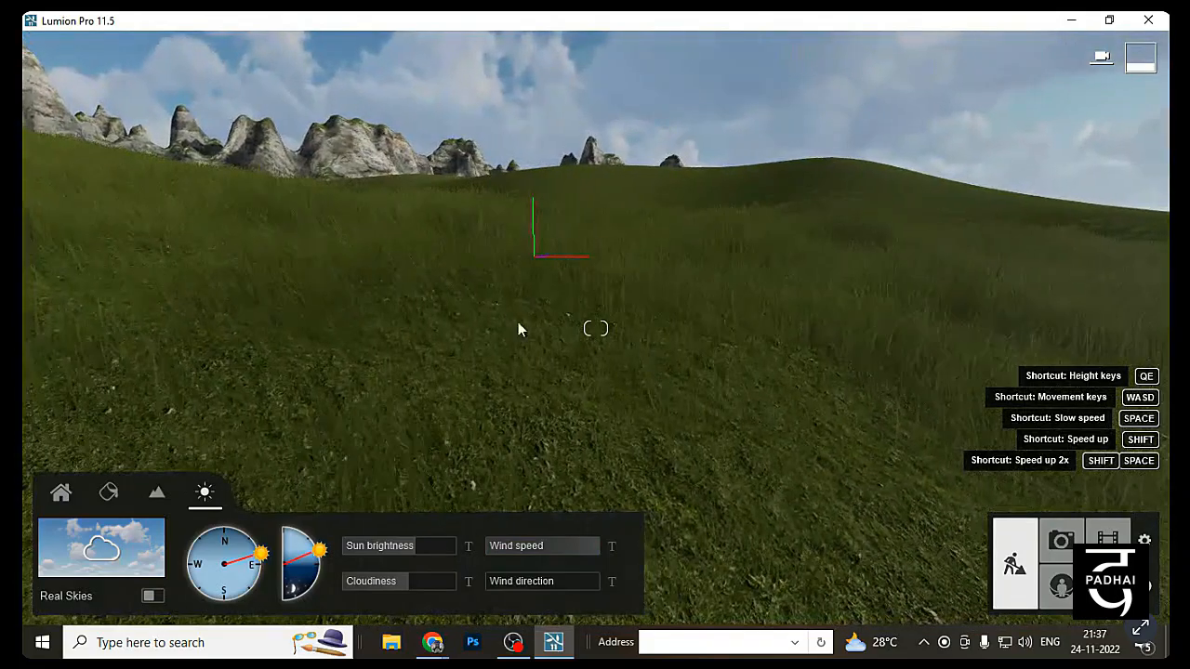
# Try different wind directions, finishing close to the lowest setting, and check the grass movement on the hills
pyautogui.moveTo(474, 272)
pyautogui.mouseDown(button='right')
pyautogui.moveTo(571, 298)
pyautogui.moveTo(1147, 333)
pyautogui.moveTo(1080, 351)
pyautogui.moveTo(665, 543)
pyautogui.mouseUp(button='right')
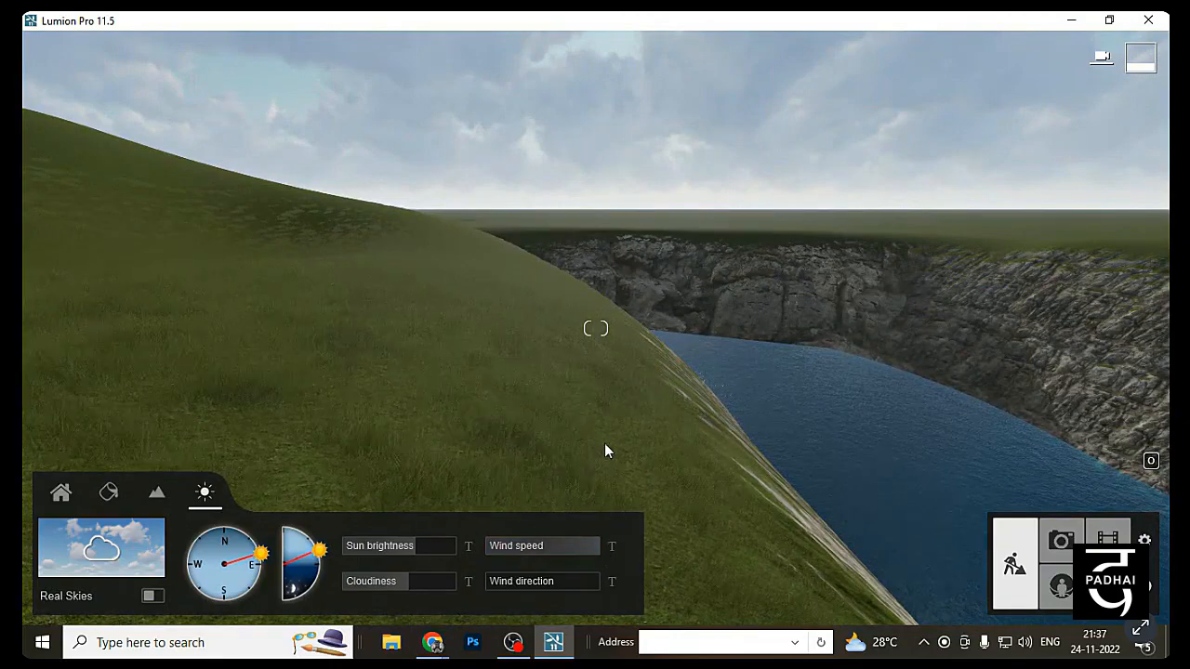
pyautogui.moveTo(604, 451); pyautogui.dragTo(535, 582, button='right')
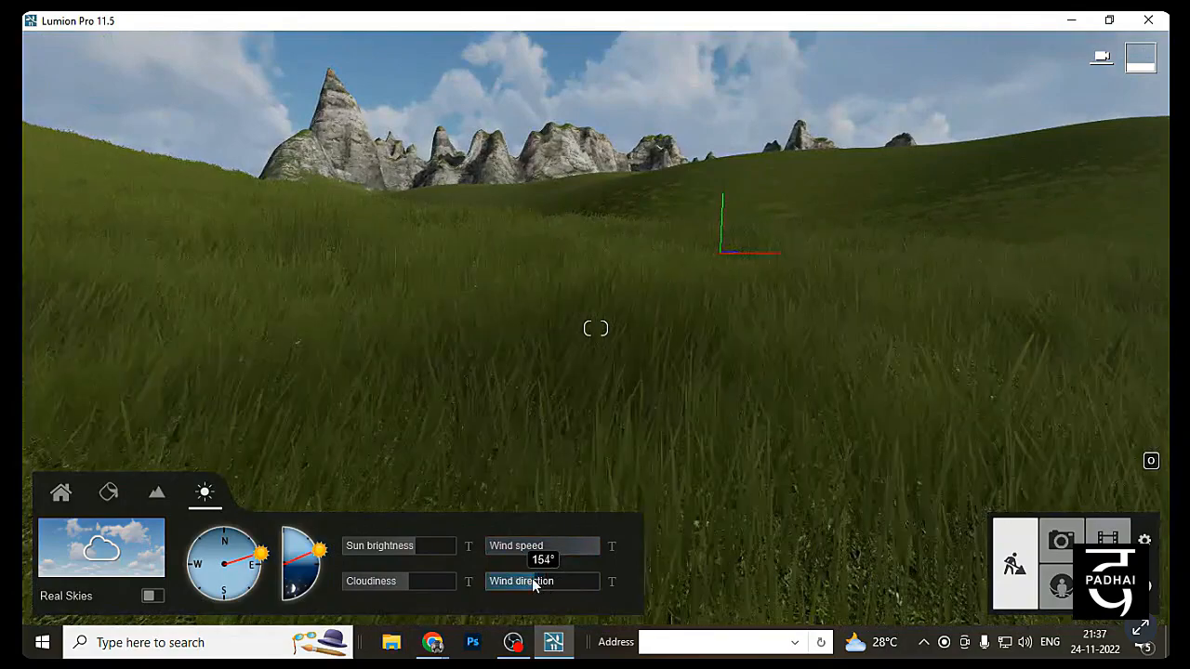
pyautogui.moveTo(534, 582); pyautogui.dragTo(620, 606)
pyautogui.moveTo(688, 530); pyautogui.dragTo(725, 598, button='right')
pyautogui.moveTo(534, 587); pyautogui.dragTo(491, 585)
pyautogui.press('w')
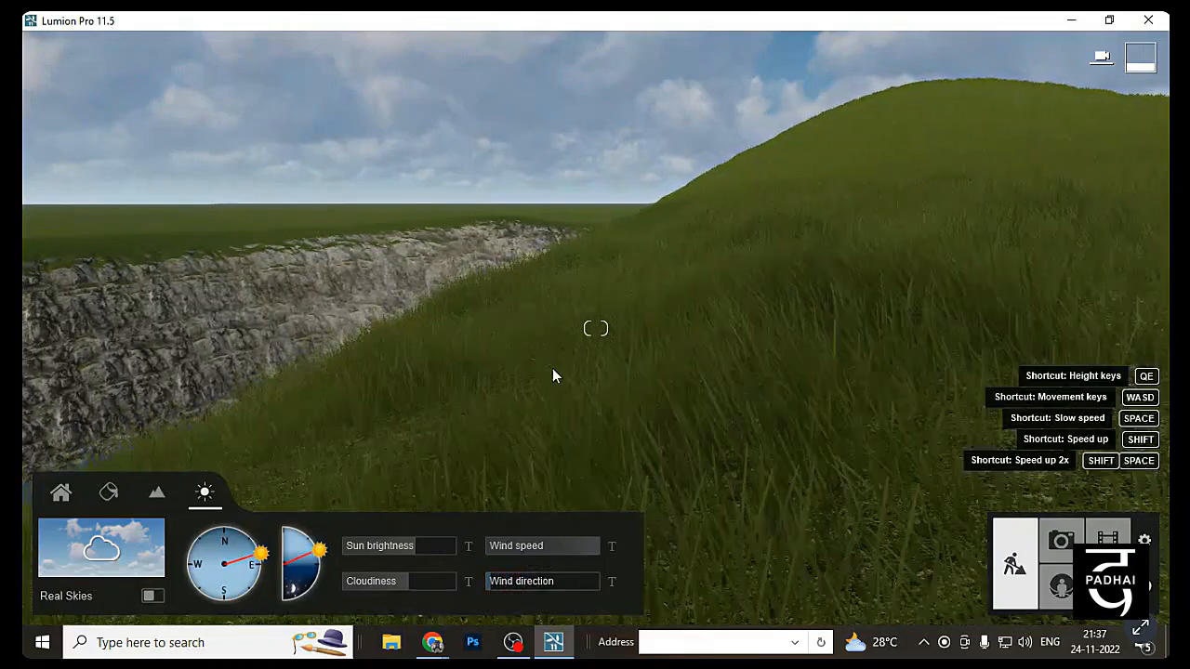
pyautogui.press('s')
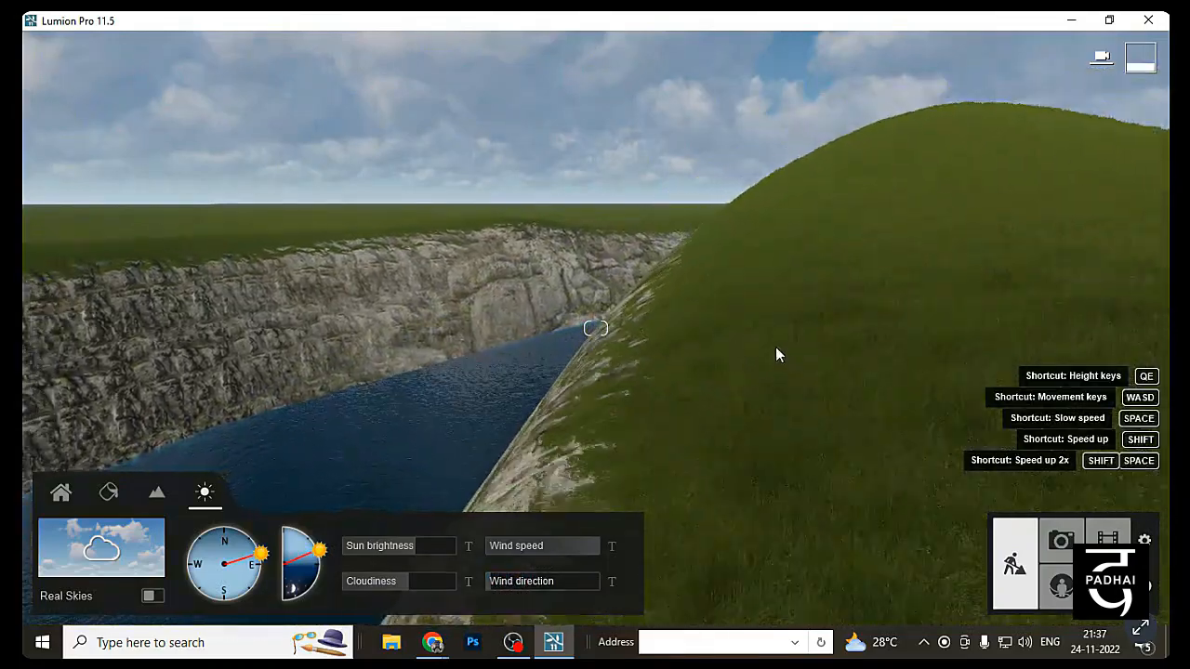
pyautogui.moveTo(520, 403); pyautogui.dragTo(25, 528, button='right')
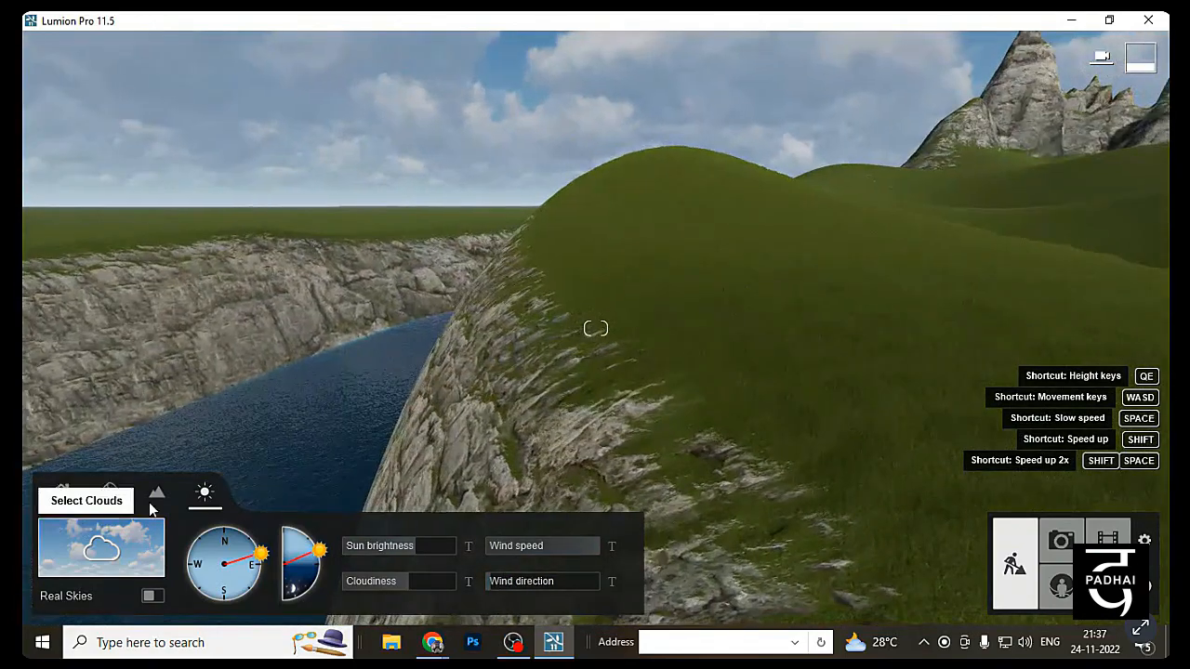
# Add a large grey stone as the first landscape grass object and view it on the hillside
pyautogui.click(109, 495)
pyautogui.click(157, 493)
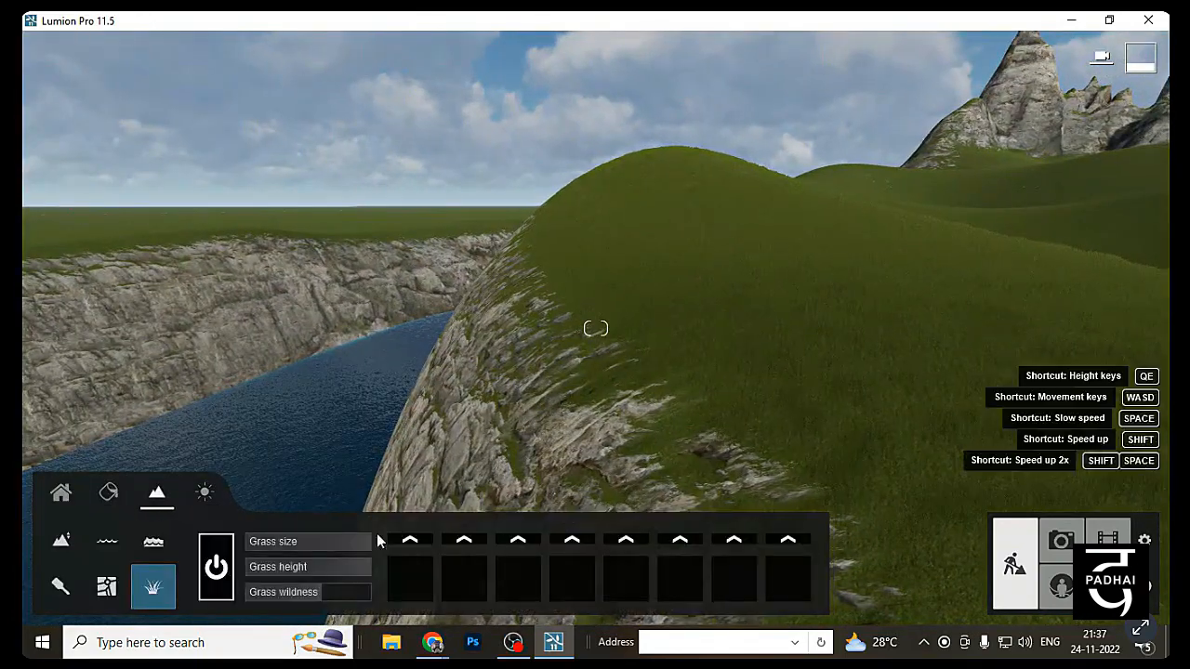
pyautogui.click(405, 543)
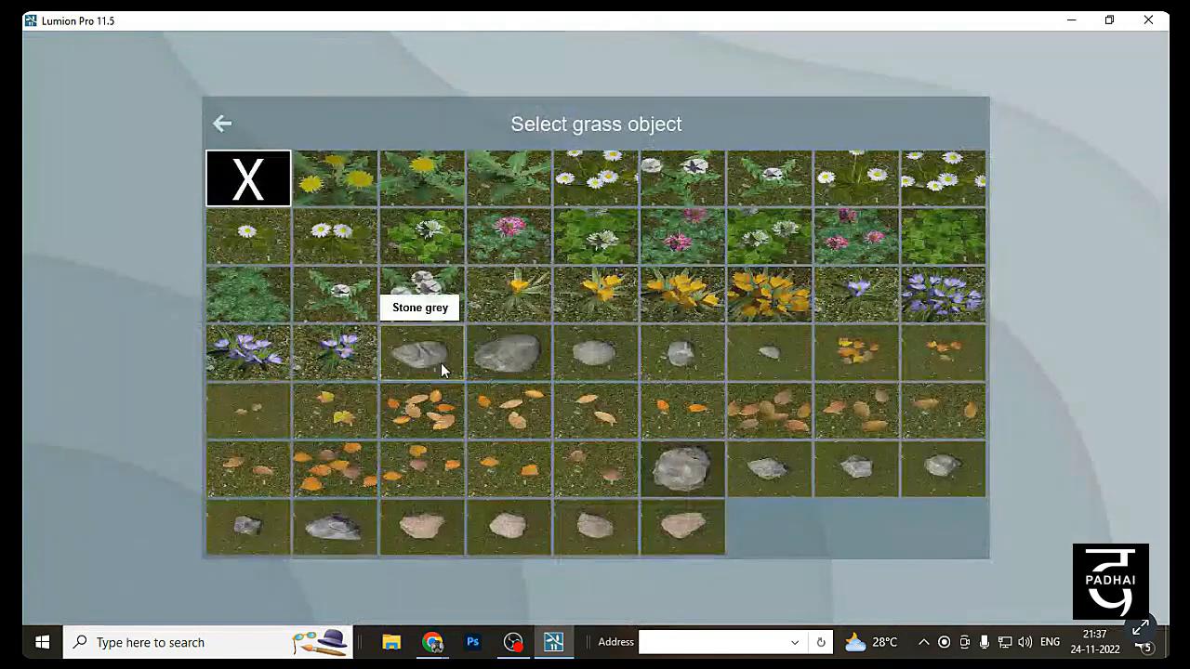
pyautogui.click(478, 360)
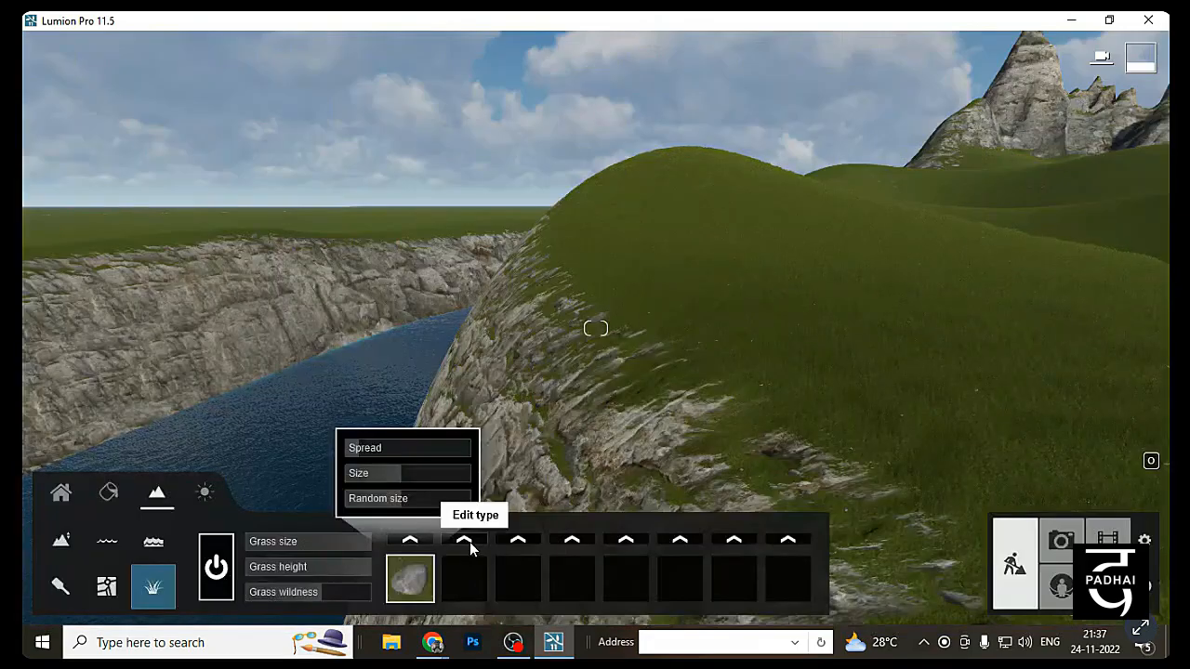
pyautogui.moveTo(392, 485); pyautogui.dragTo(467, 576, button='right')
pyautogui.press('w')
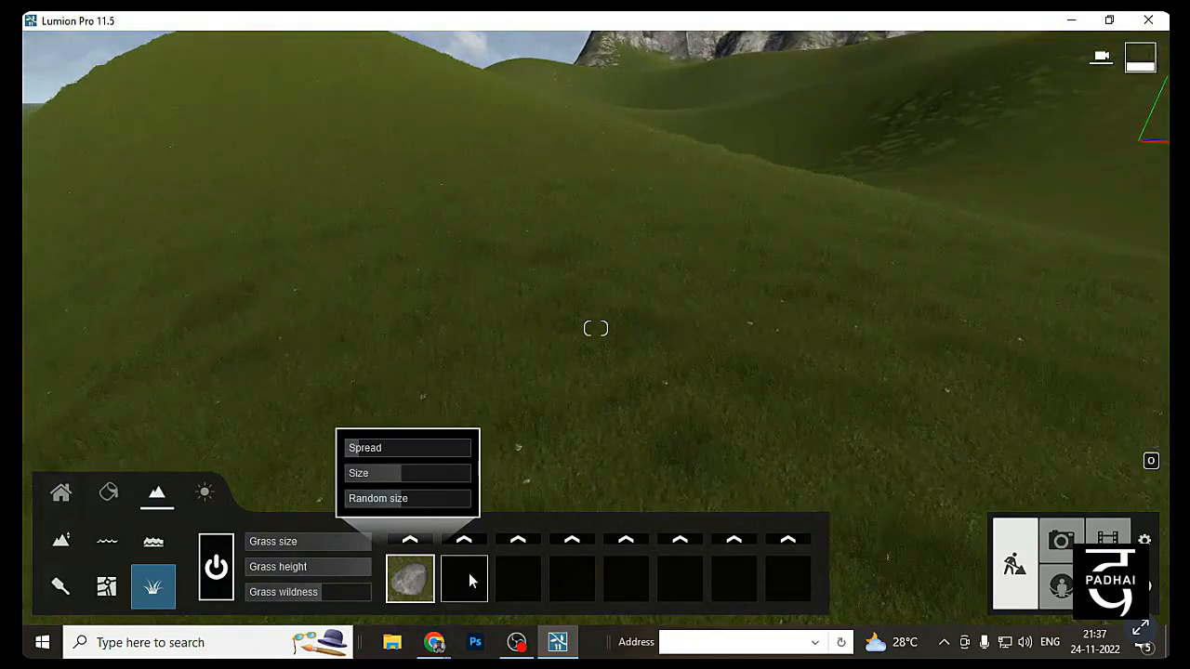
# Fill grass object slots two to four with dead leaves, Clovers 3 and pink-flowered clovers
pyautogui.click(463, 541)
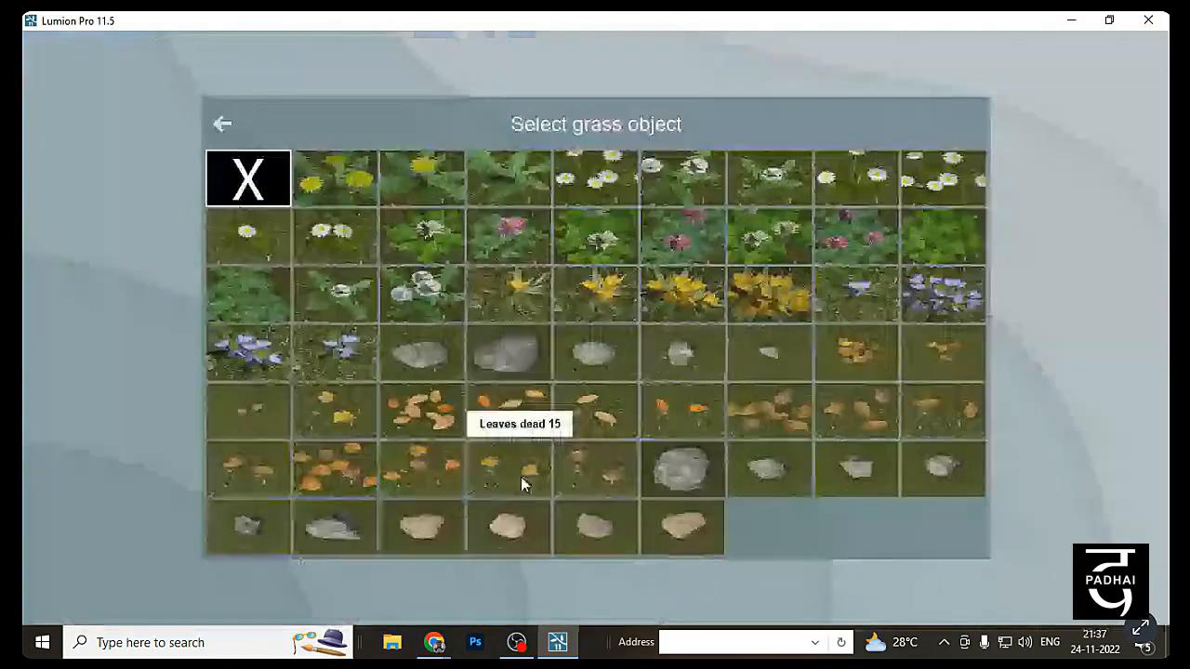
pyautogui.click(511, 409)
pyautogui.click(517, 541)
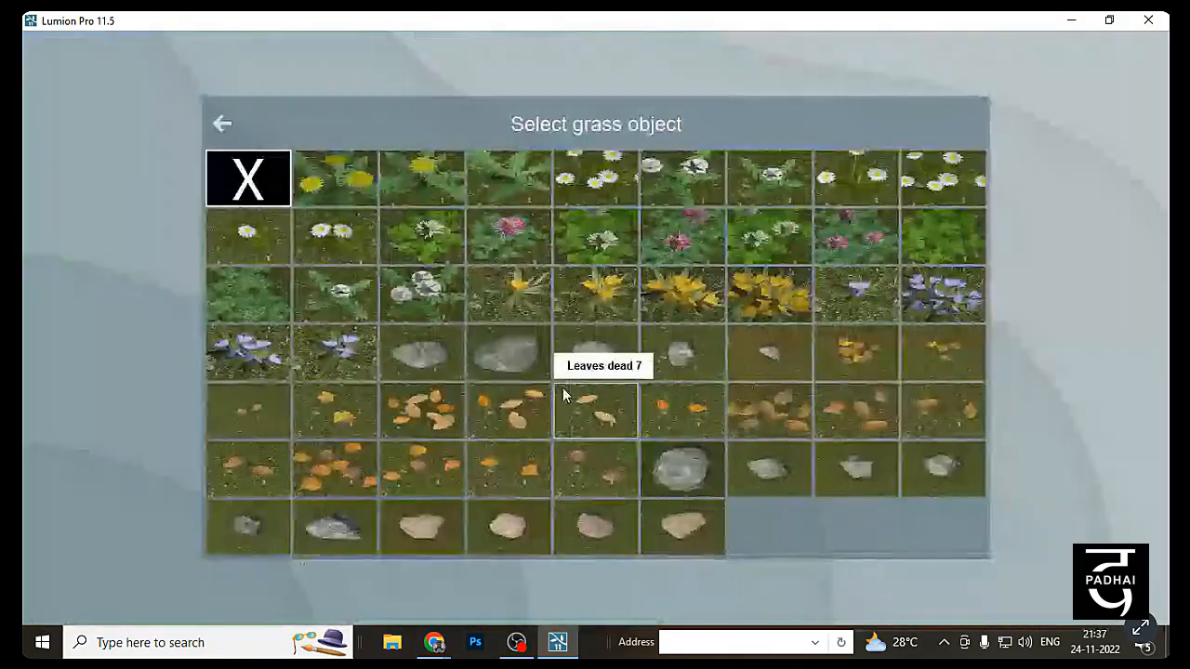
pyautogui.click(551, 267)
pyautogui.click(572, 541)
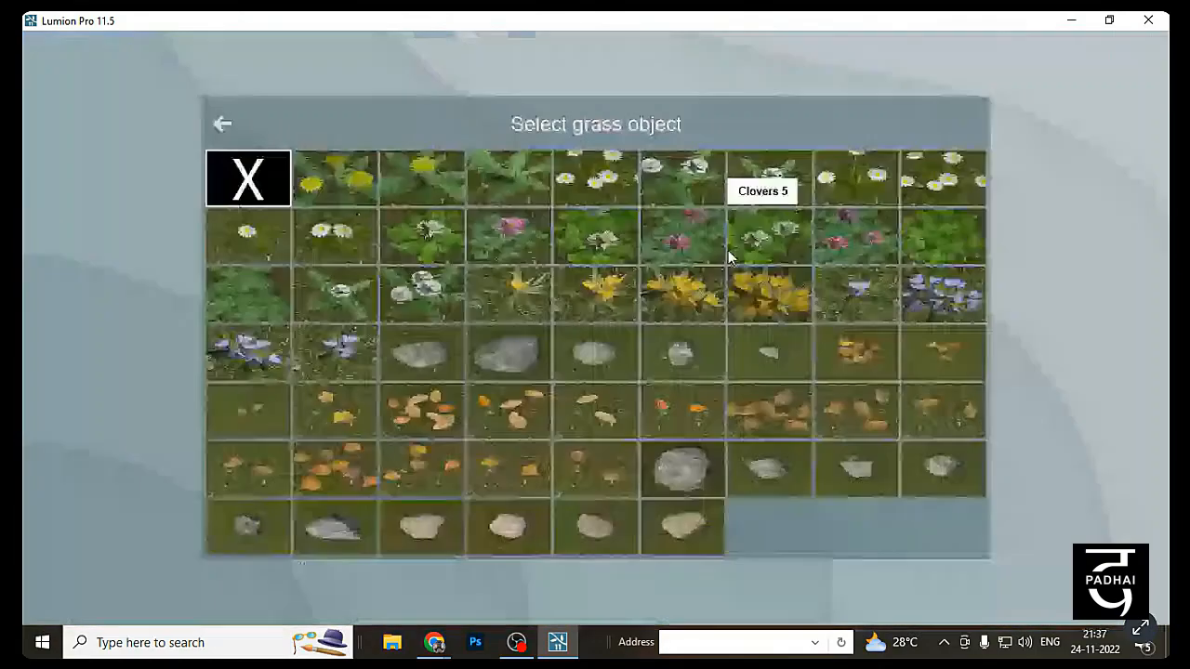
pyautogui.click(672, 243)
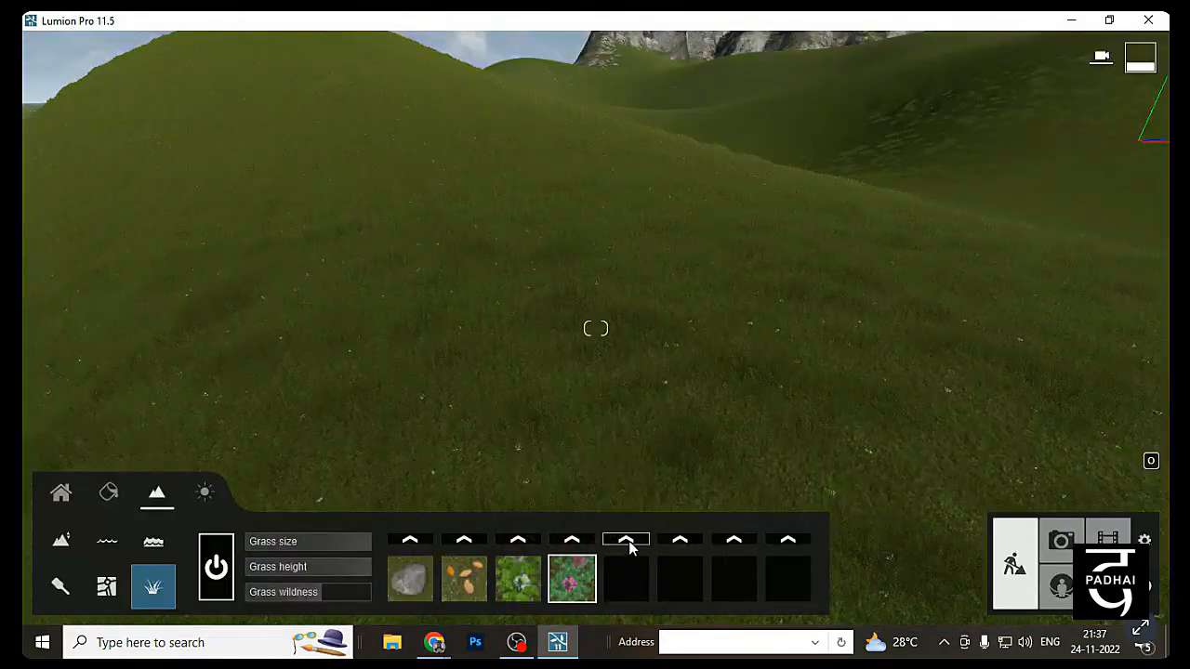
# Fill the remaining grass object slots with purple flowers, two large grey stones and Dandelions 2
pyautogui.click(626, 539)
pyautogui.click(922, 321)
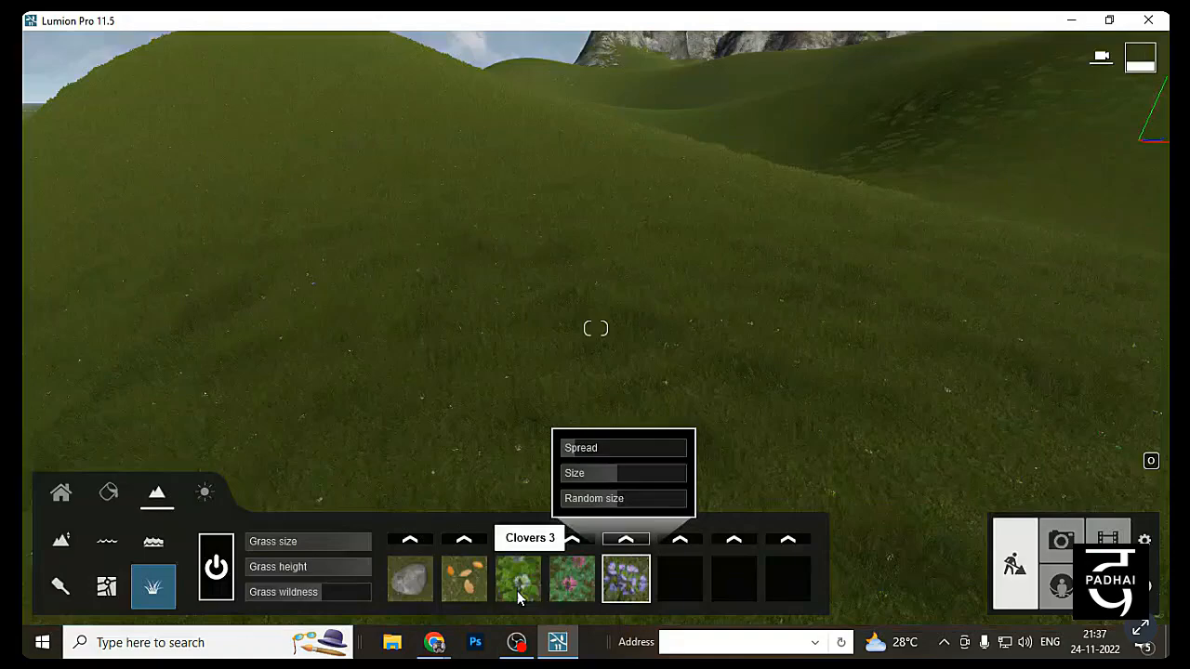
pyautogui.click(679, 544)
pyautogui.click(519, 348)
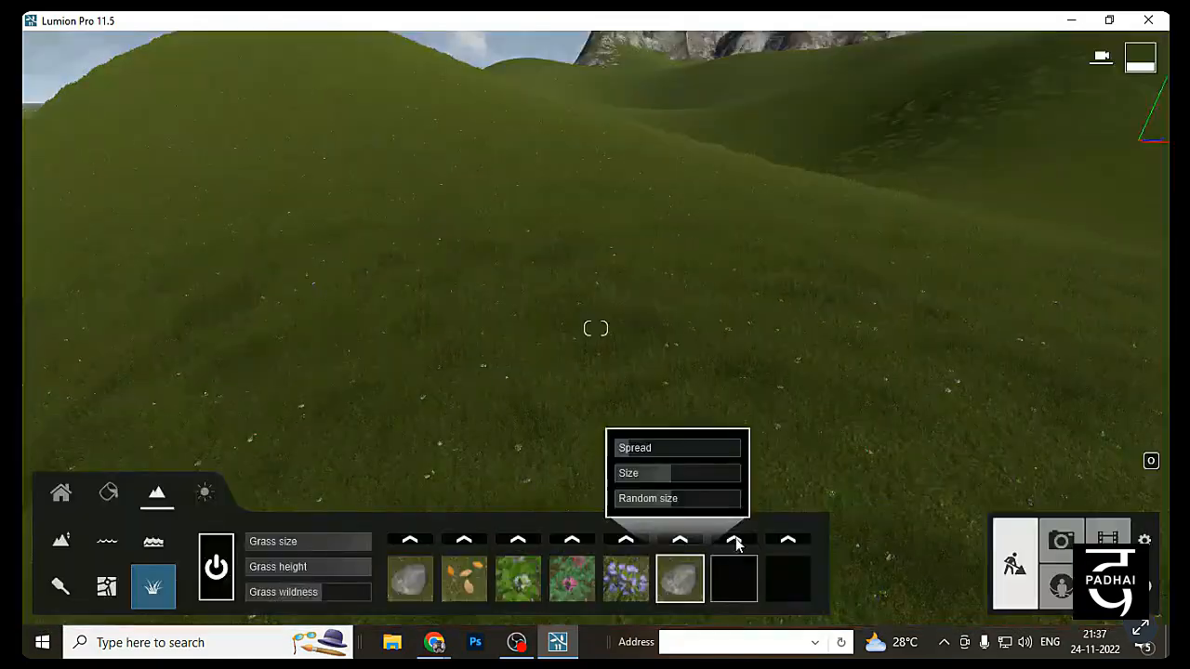
pyautogui.click(735, 542)
pyautogui.click(496, 344)
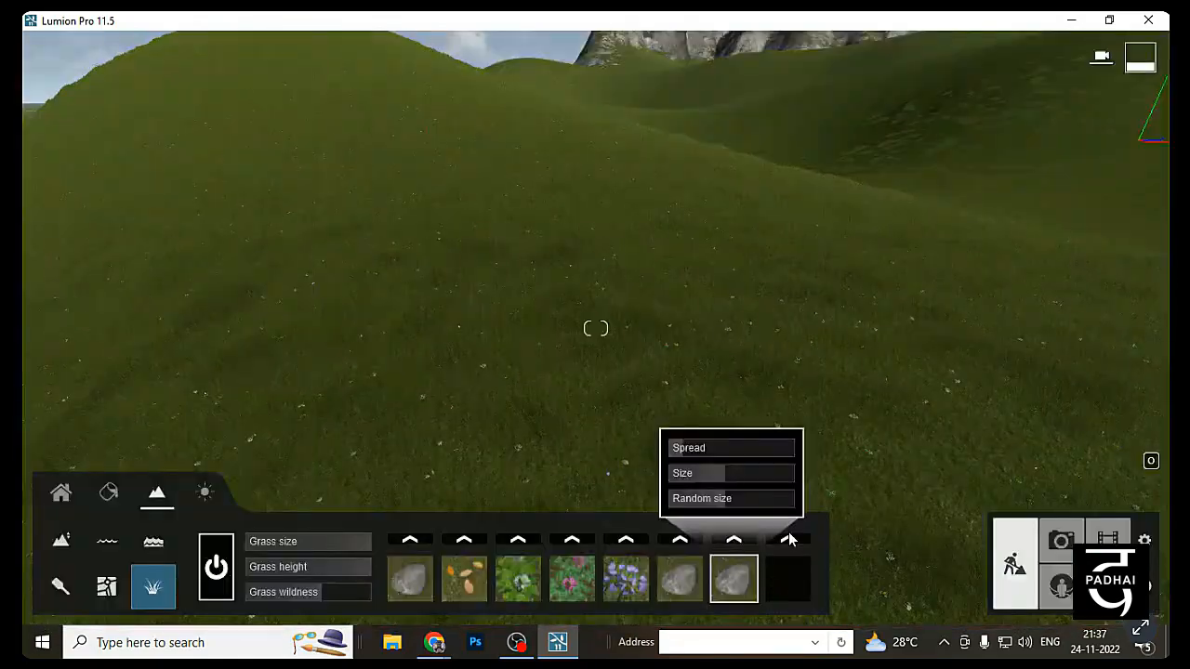
pyautogui.click(788, 539)
pyautogui.click(384, 200)
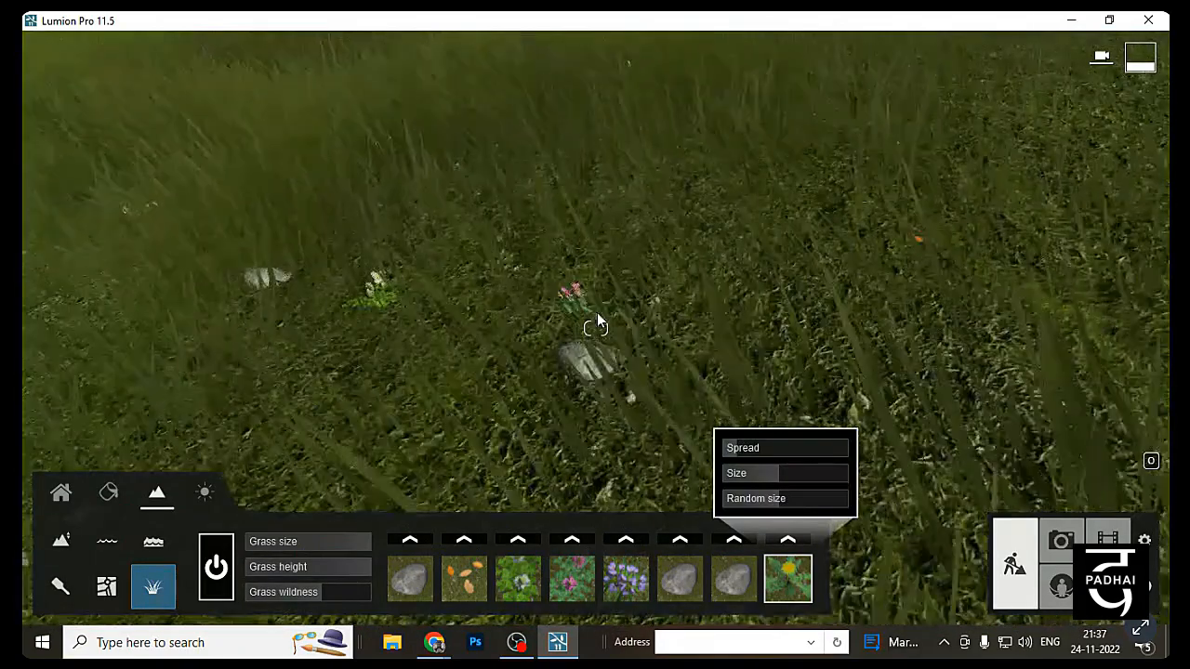
# Increase the spread and size of Dandelions 2, then enlarge the first stone and set its random size to 1.0
pyautogui.moveTo(597, 312); pyautogui.dragTo(736, 317, button='right')
pyautogui.click(779, 448)
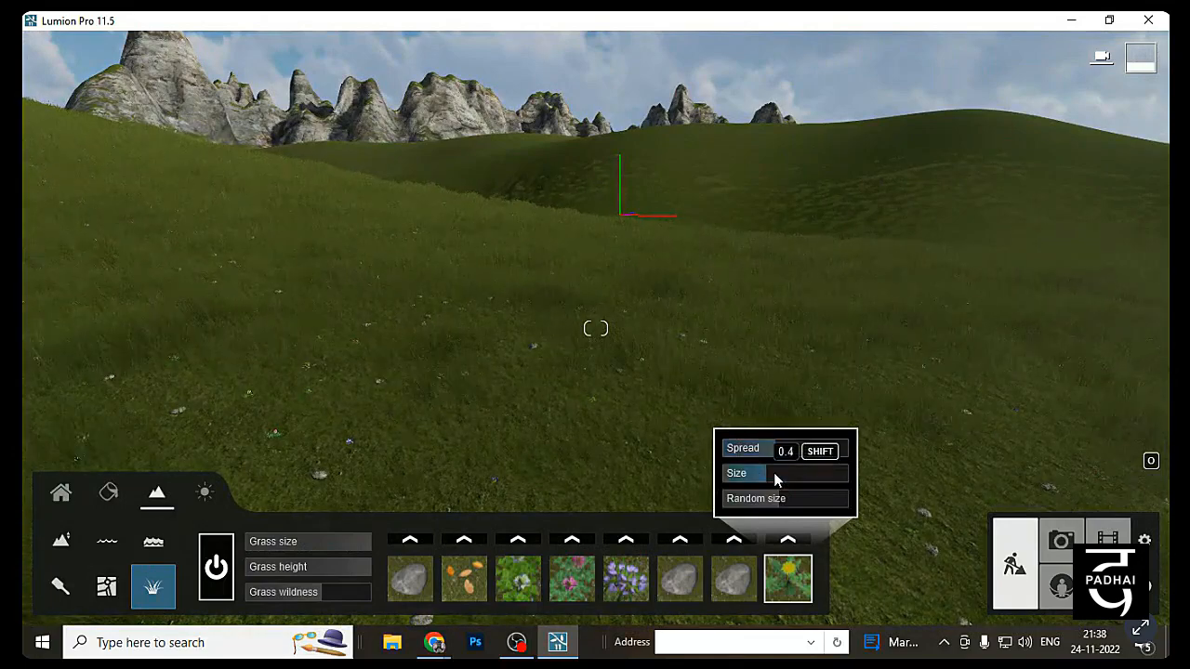
pyautogui.click(409, 578)
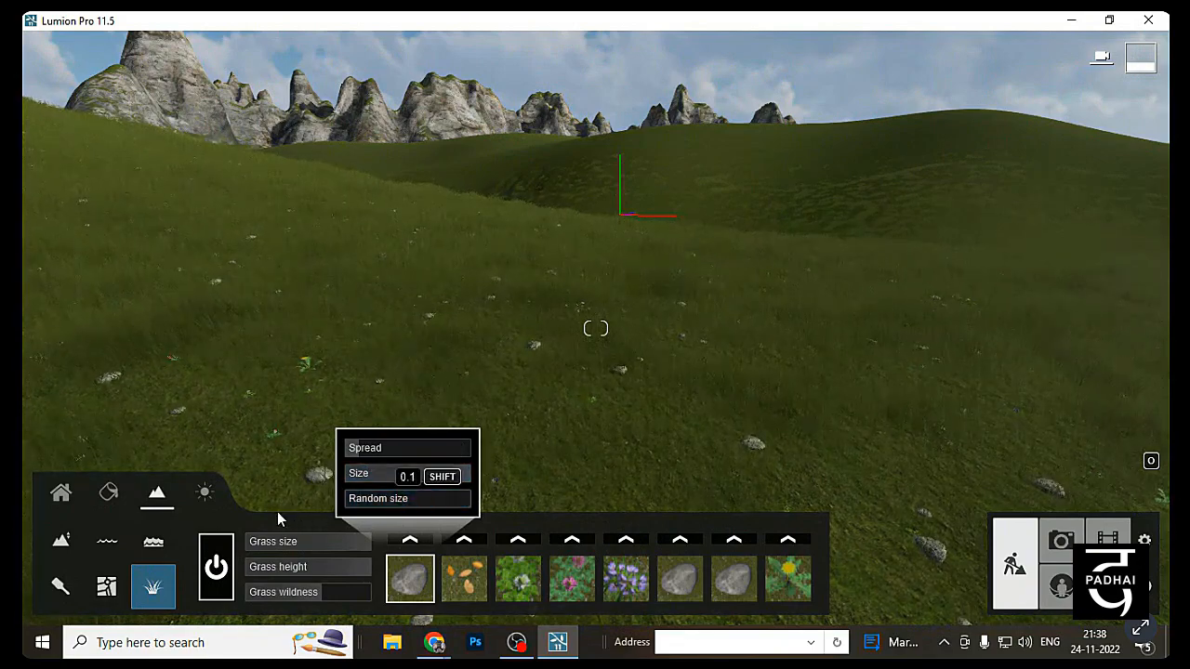
pyautogui.click(452, 499)
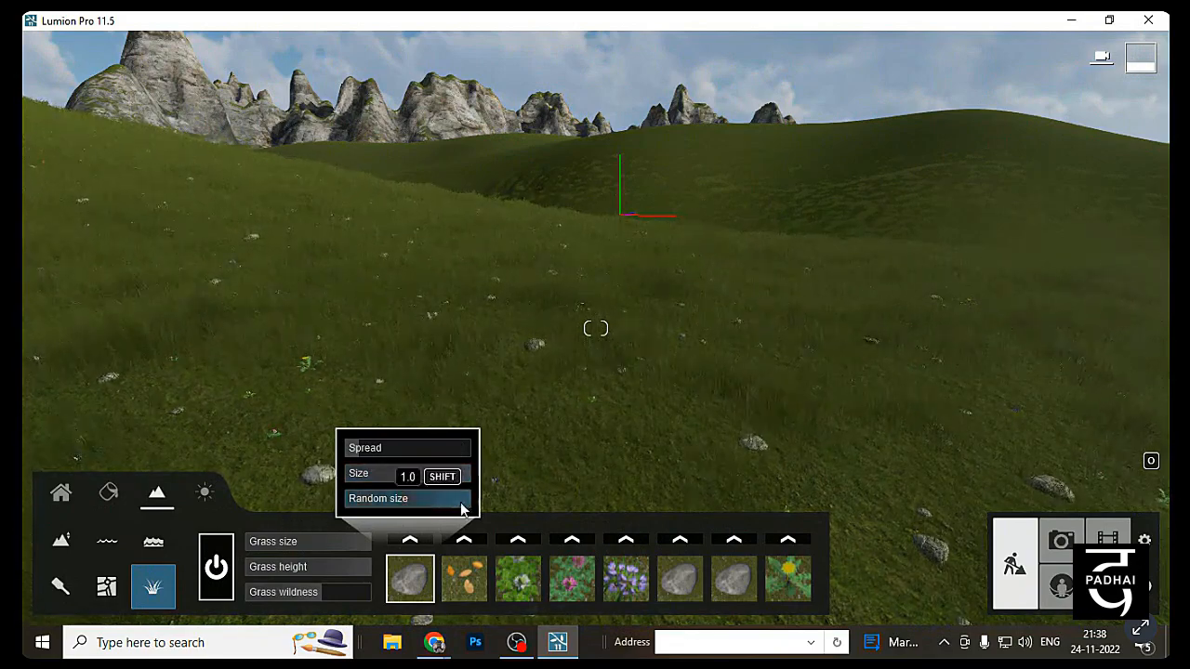
# Go through the leaves, clovers and purple flowers, raising the random size of the pink clovers and purple flowers to maximum
pyautogui.click(464, 568)
pyautogui.click(518, 576)
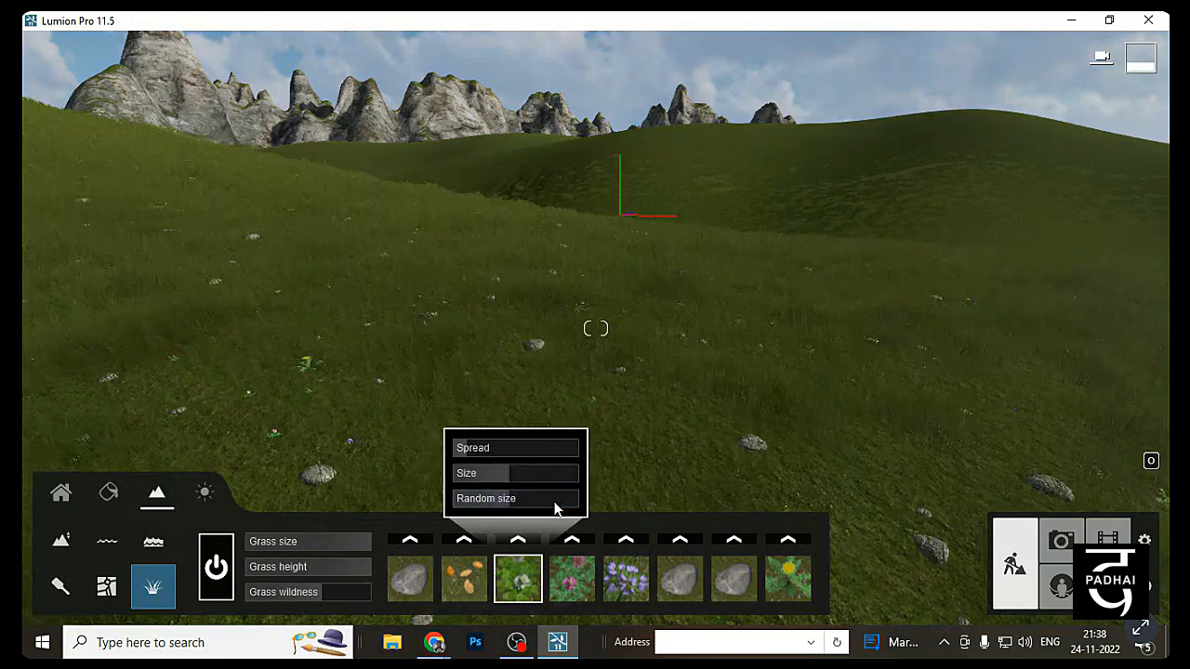
pyautogui.click(587, 578)
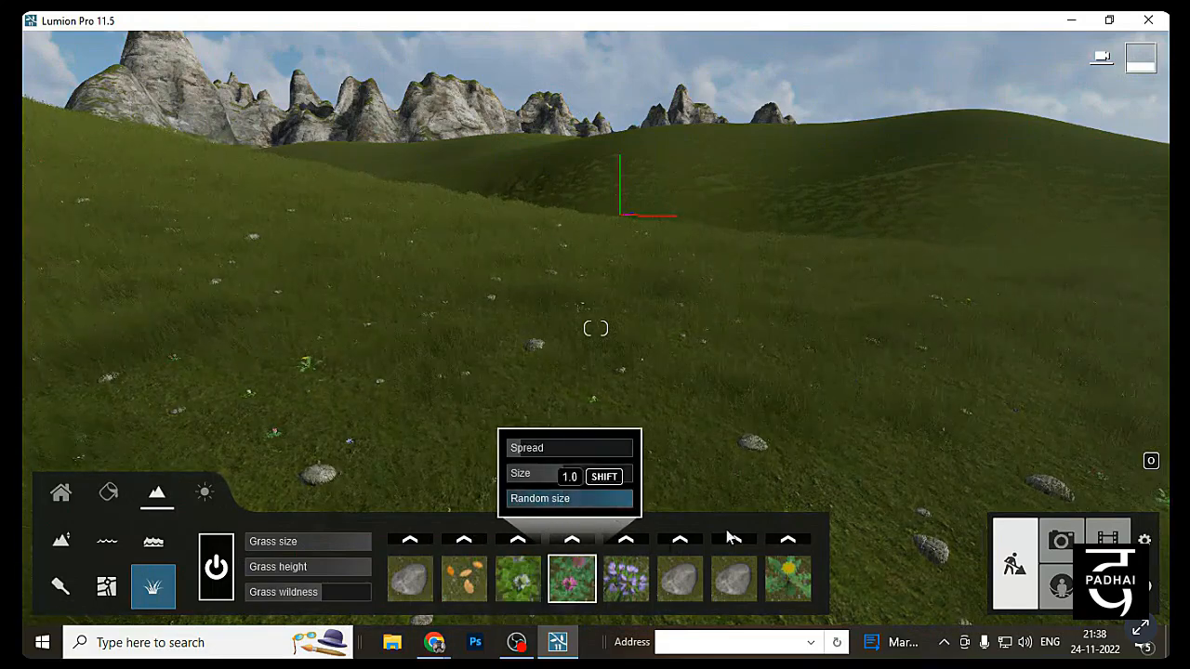
pyautogui.click(625, 576)
pyautogui.moveTo(617, 453)
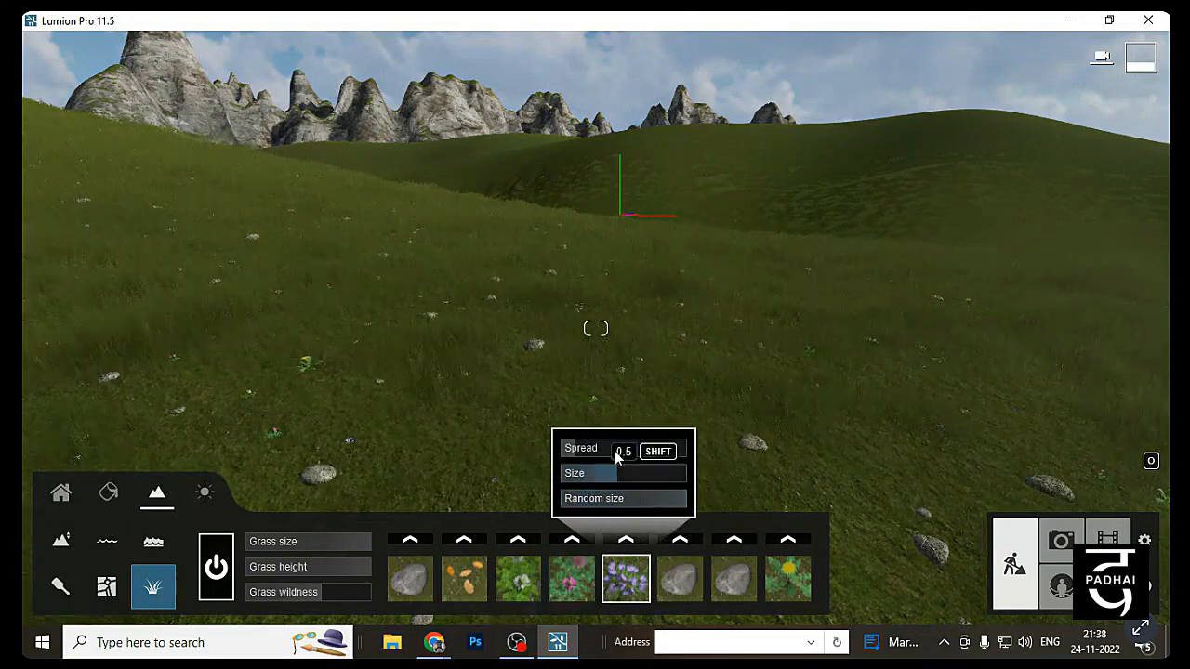
# Maximise size and random size for the sixth and seventh slots' stones, and also the spread of the seventh slot's stone
pyautogui.click(698, 576)
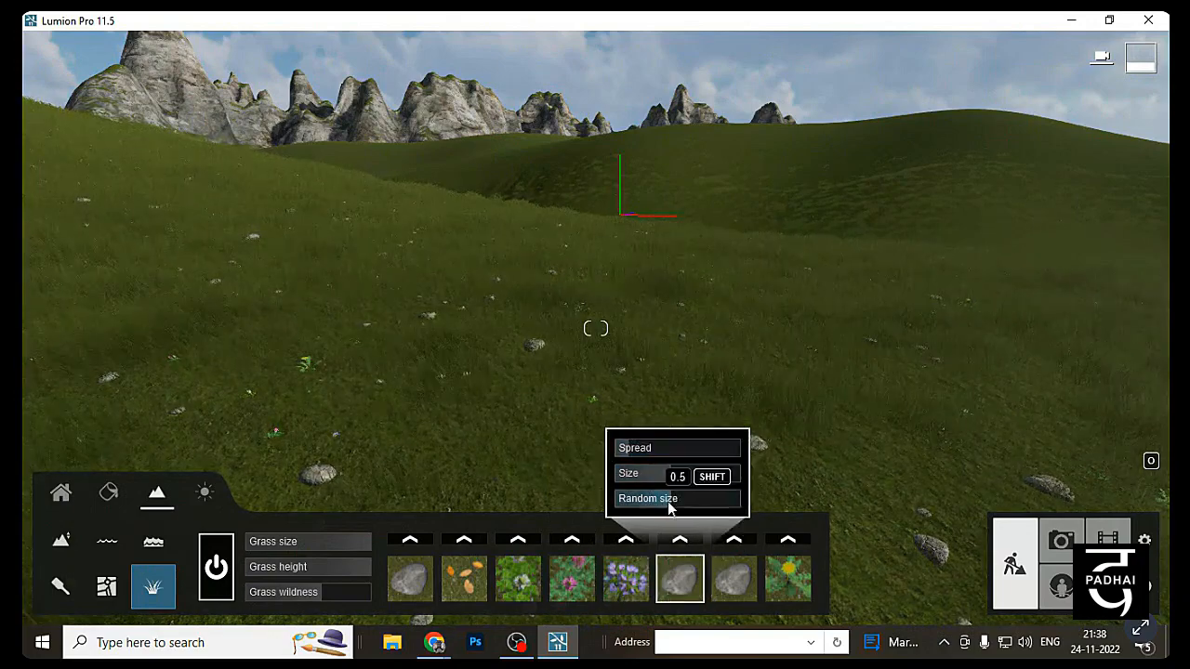
pyautogui.moveTo(754, 482)
pyautogui.click(792, 543)
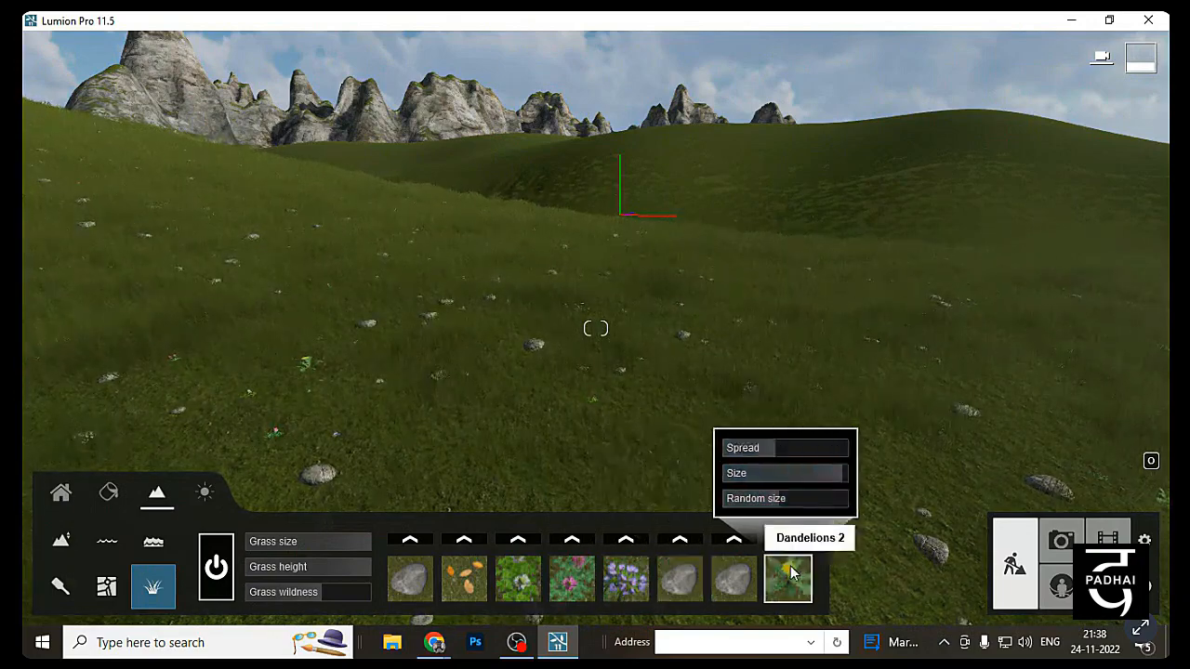
pyautogui.click(735, 574)
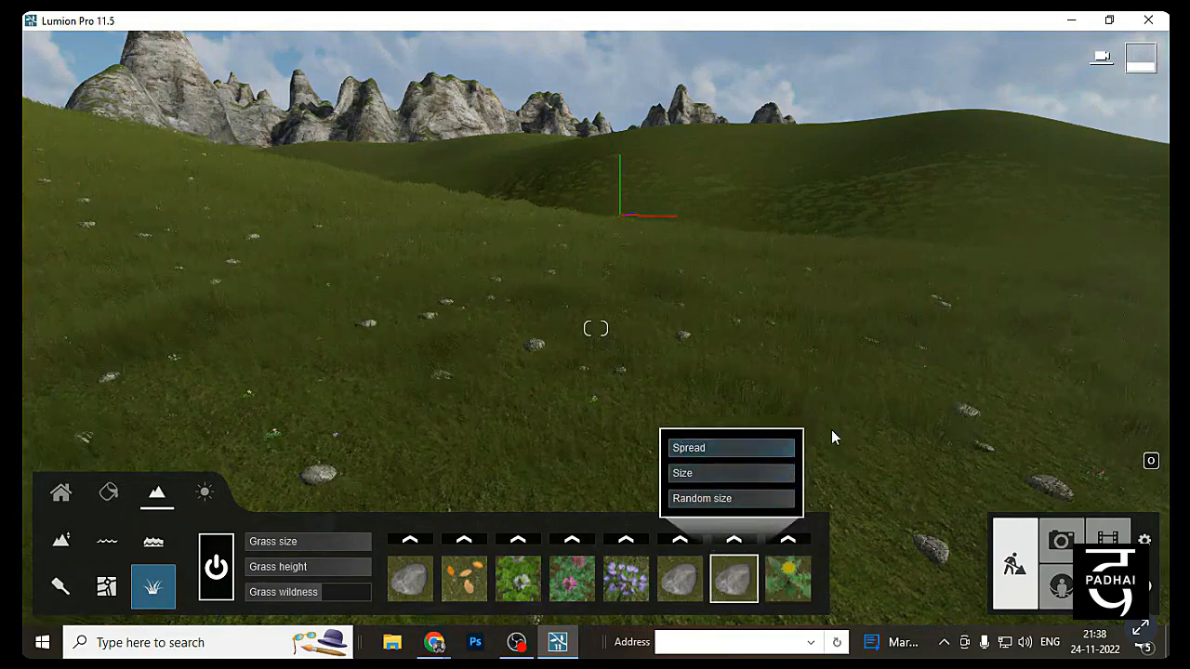
# Replace the stone in the sixth grass object slot with purple flowers
pyautogui.moveTo(831, 429); pyautogui.dragTo(669, 550, button='right')
pyautogui.press('w')
pyautogui.press('s')
pyautogui.click(680, 576)
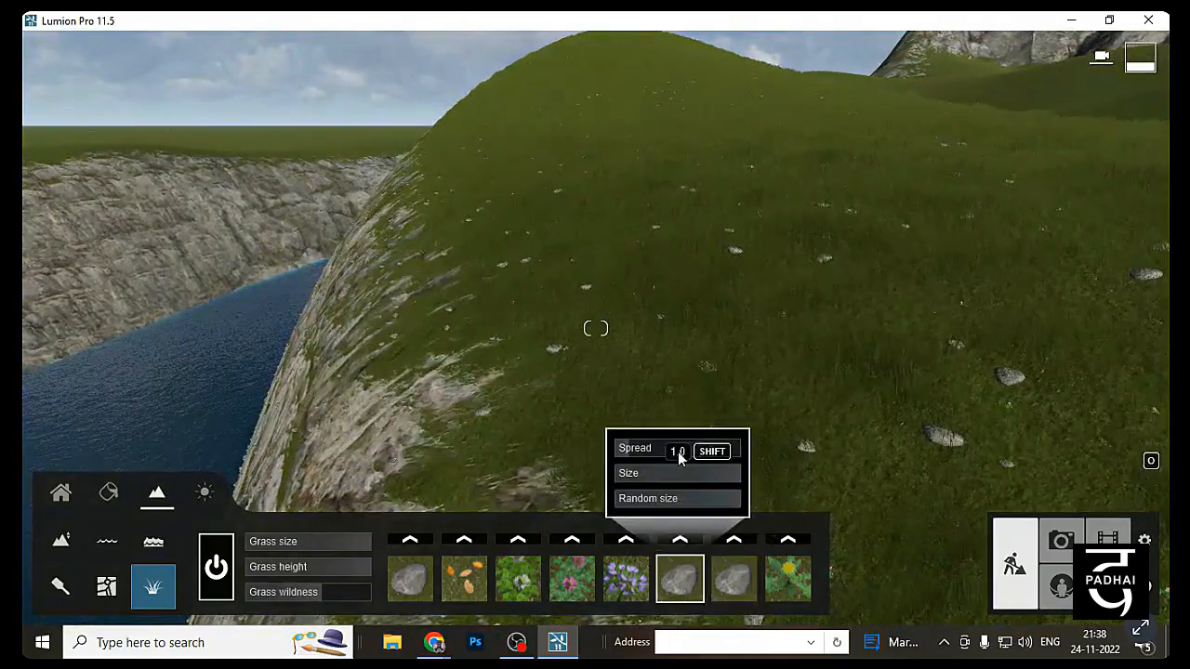
pyautogui.click(683, 540)
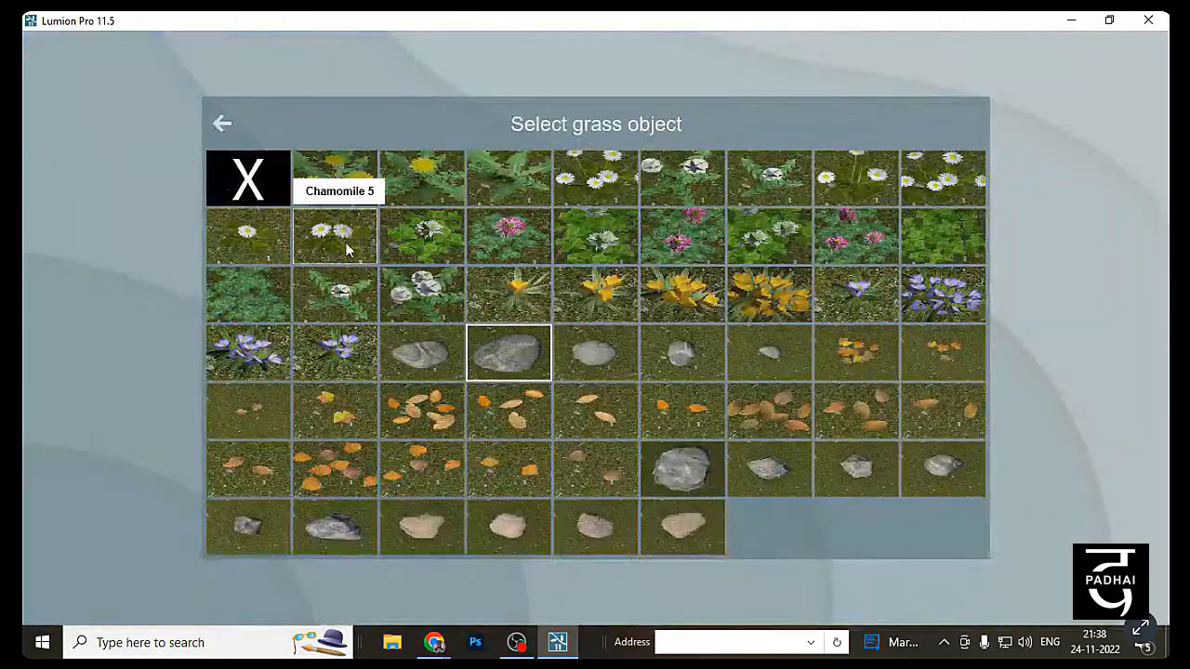
pyautogui.click(252, 366)
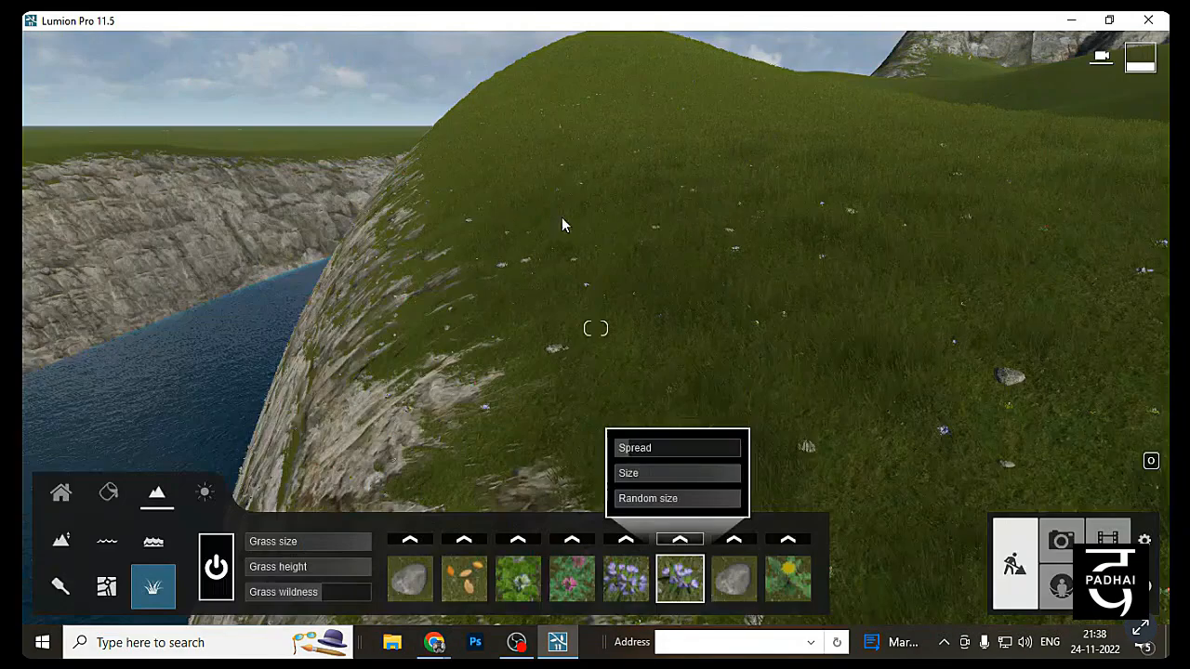
# Remove the yellow dandelion from the eighth grass object slot, leaving that slot empty
pyautogui.moveTo(757, 463); pyautogui.dragTo(759, 331, button='right')
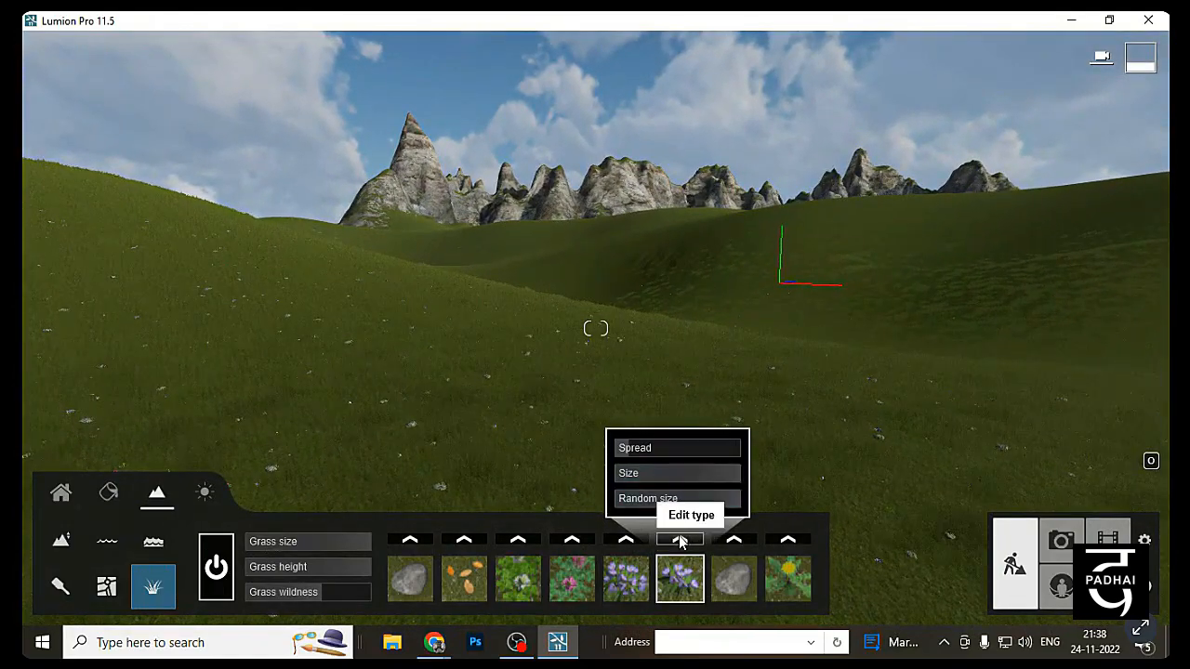
pyautogui.click(679, 541)
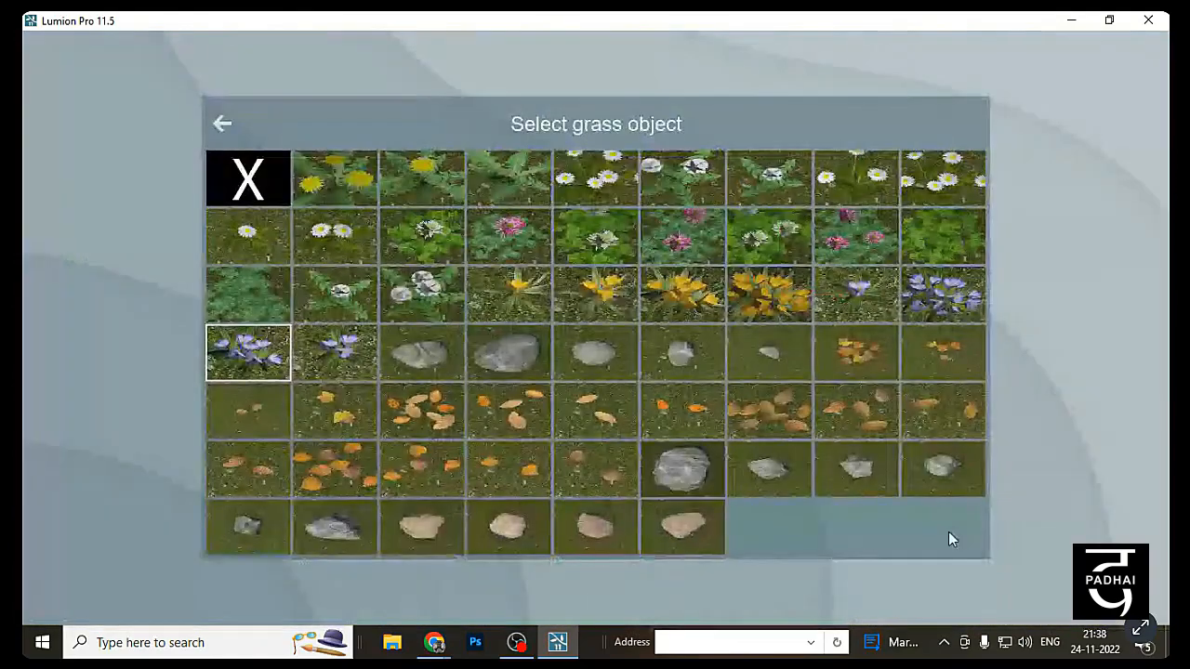
pyautogui.click(221, 126)
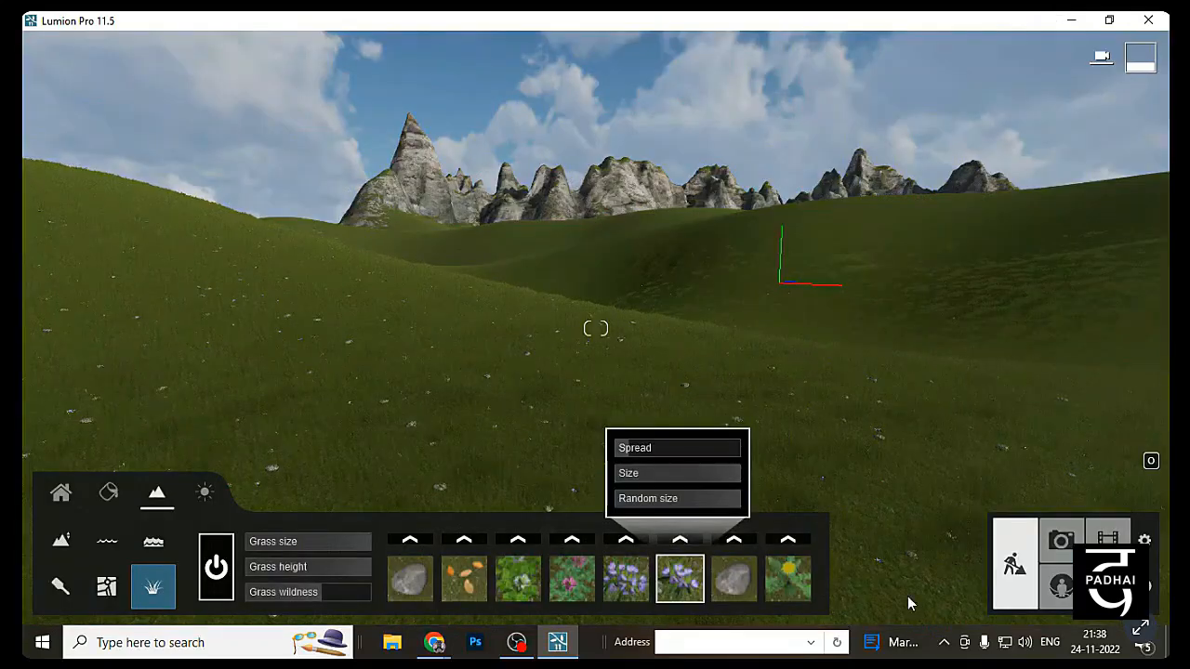
pyautogui.click(776, 538)
pyautogui.click(244, 177)
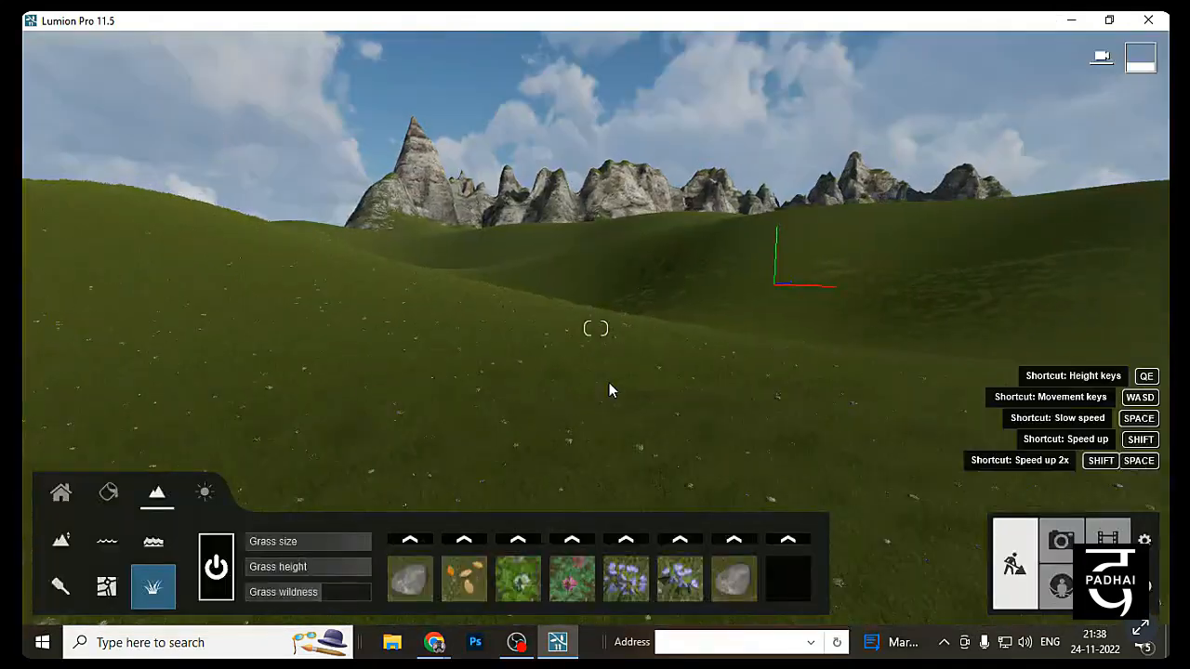
# Inspect the grassy hills up close, then survey the whole landscape with its cliffs and water from farther away
pyautogui.moveTo(717, 390); pyautogui.dragTo(908, 392, button='right')
pyautogui.press('w')
pyautogui.press('w')
pyautogui.press('w')
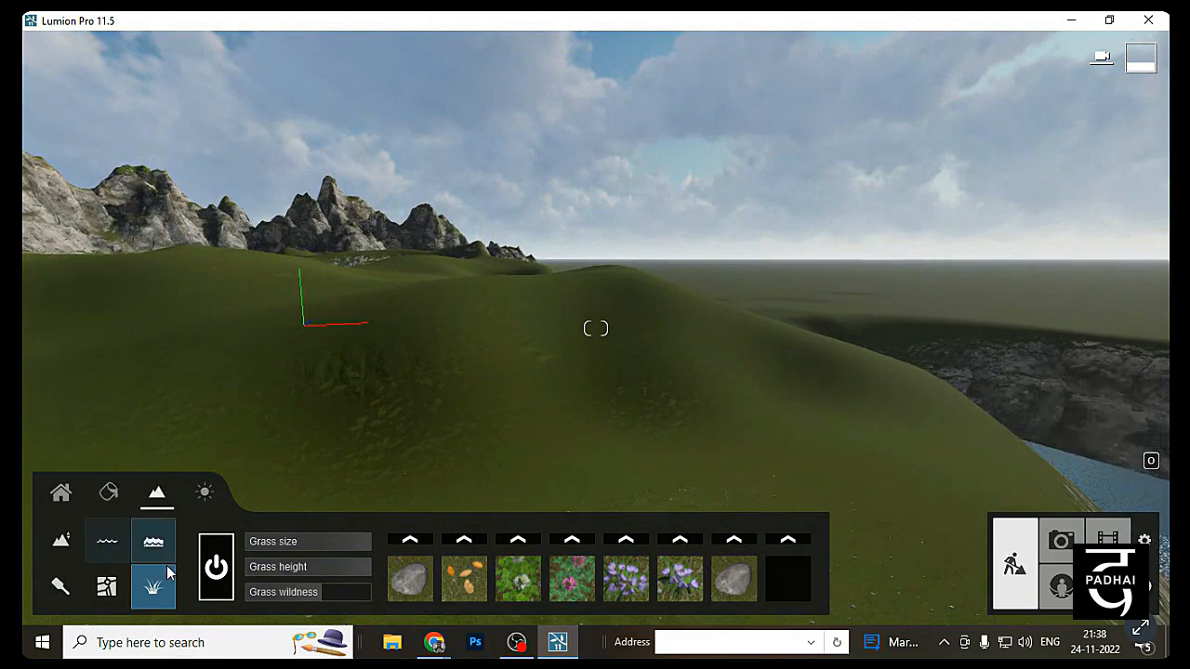
pyautogui.press('s')
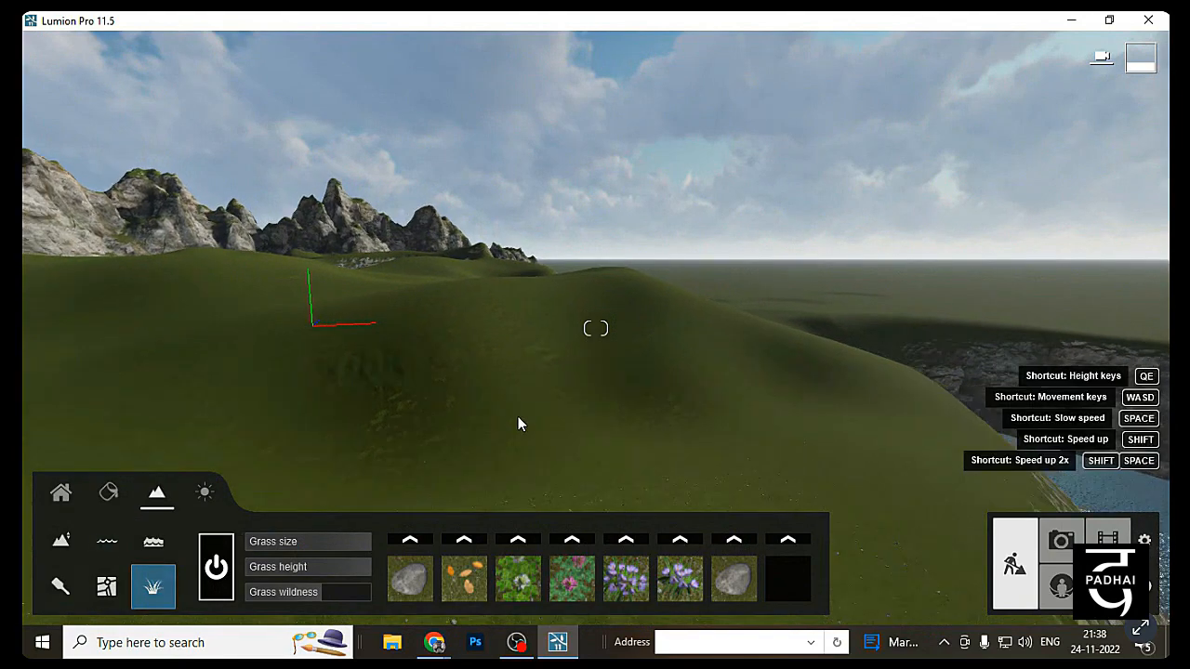
pyautogui.press('s')
pyautogui.moveTo(853, 426); pyautogui.dragTo(734, 393, button='right')
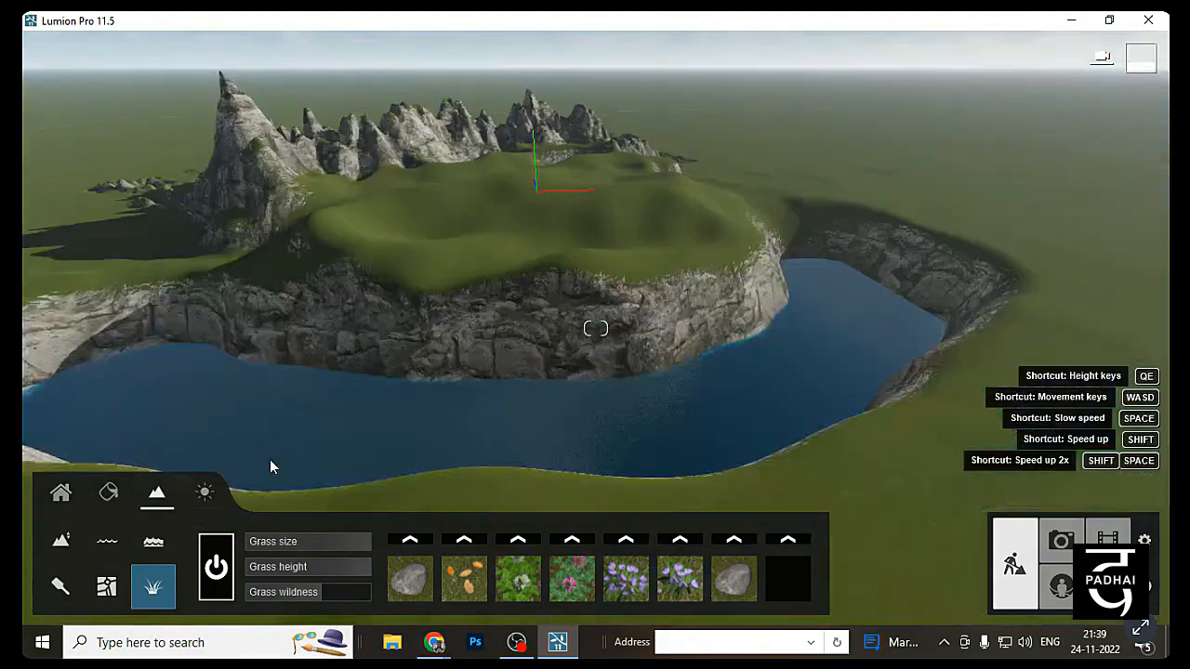
pyautogui.moveTo(269, 459); pyautogui.dragTo(465, 352, button='right')
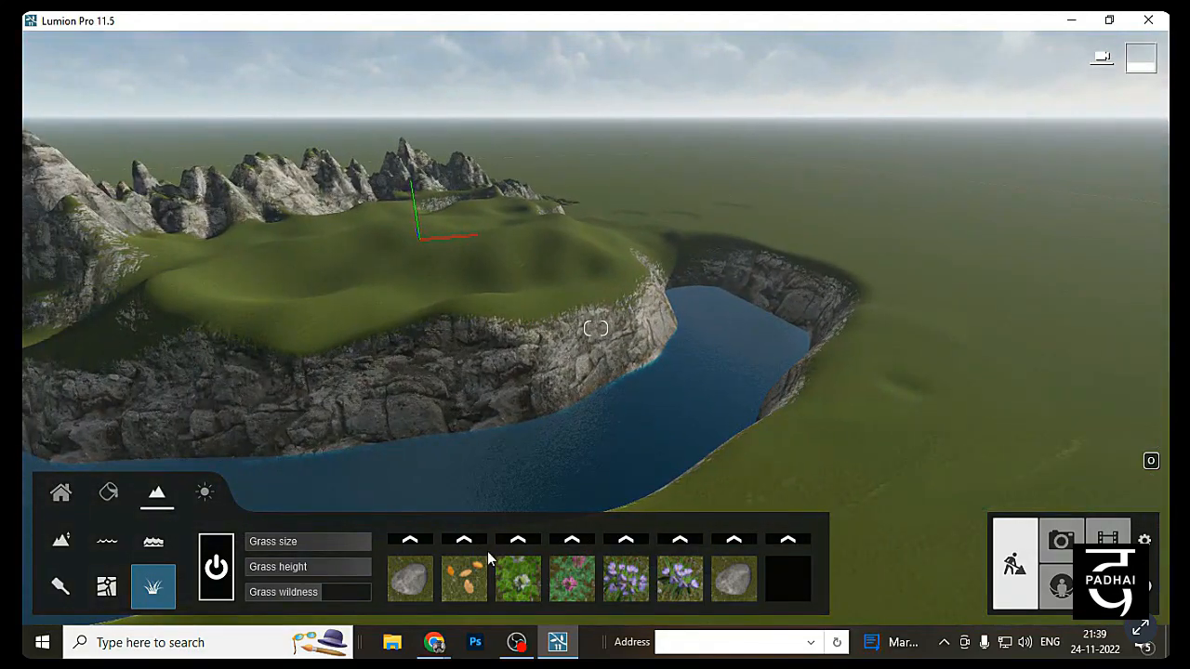
# Switch to landscape painting and change the first landscape texture to the plain brown sandy one
pyautogui.click(76, 545)
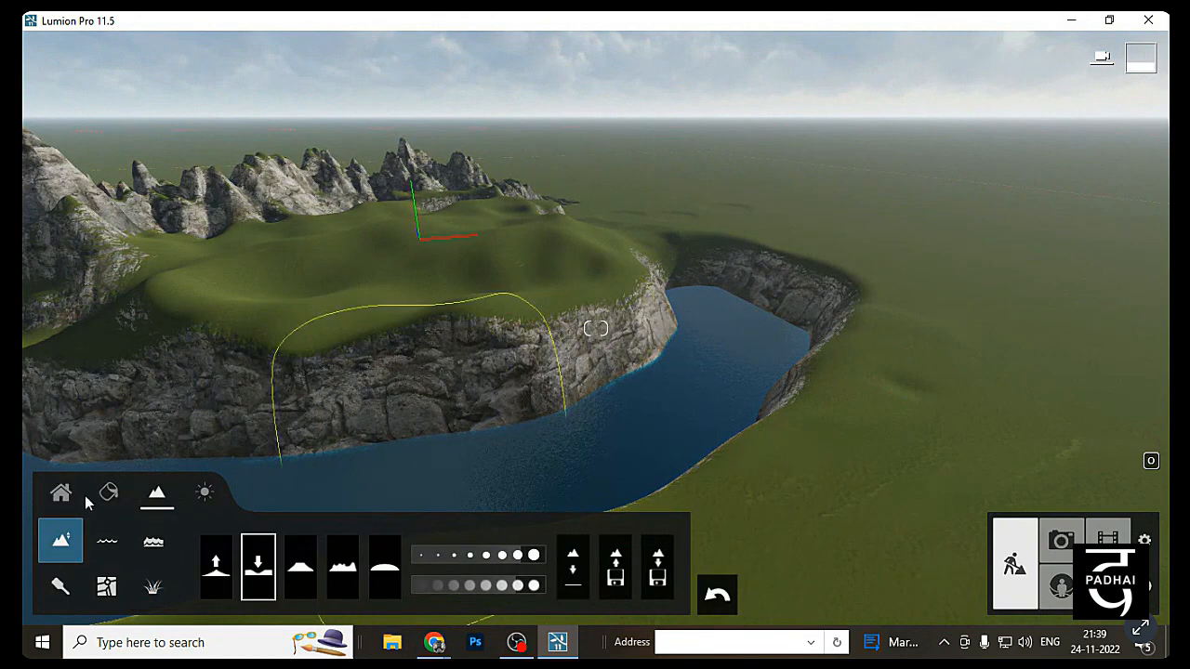
pyautogui.click(60, 586)
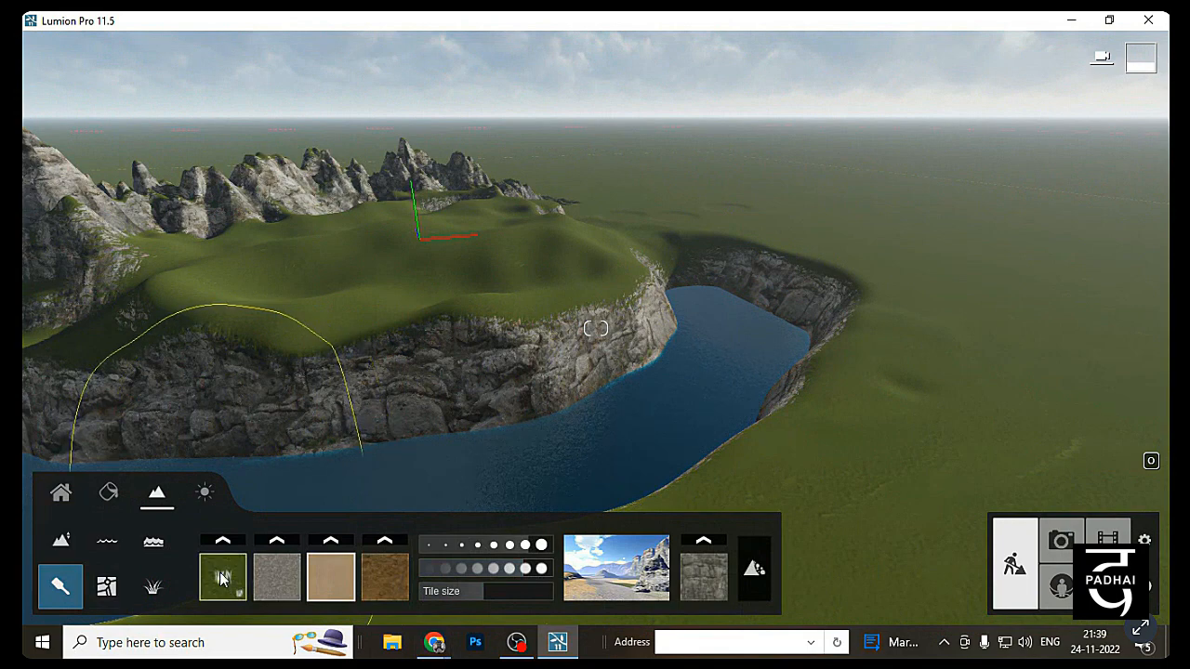
pyautogui.click(226, 543)
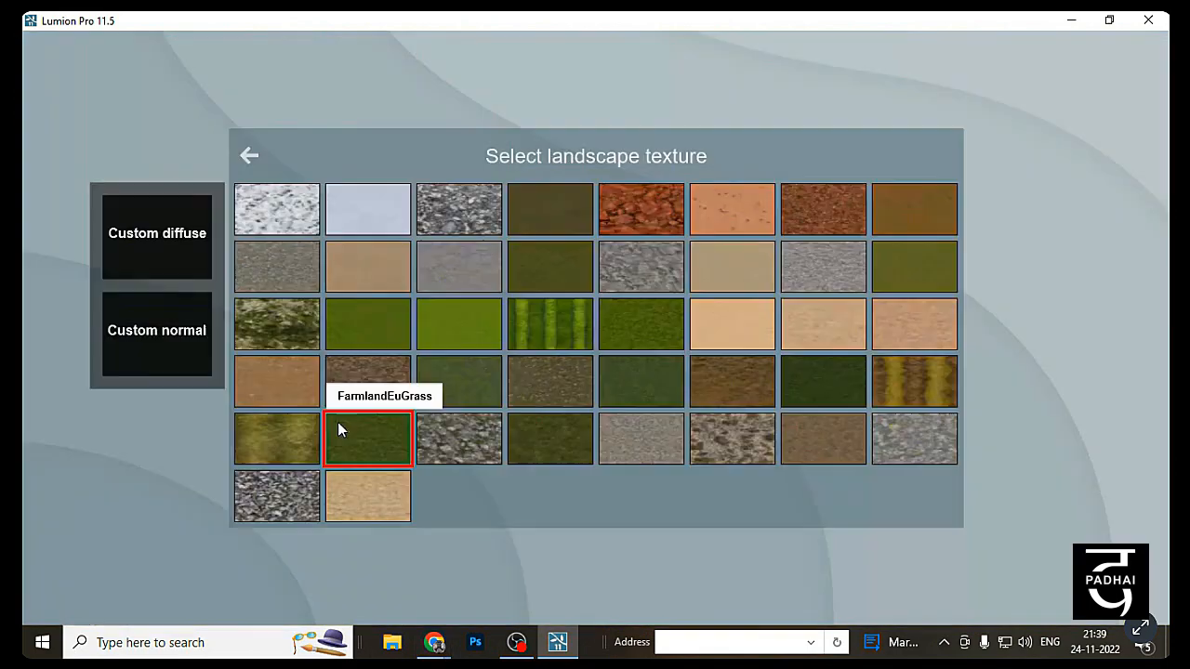
pyautogui.click(282, 382)
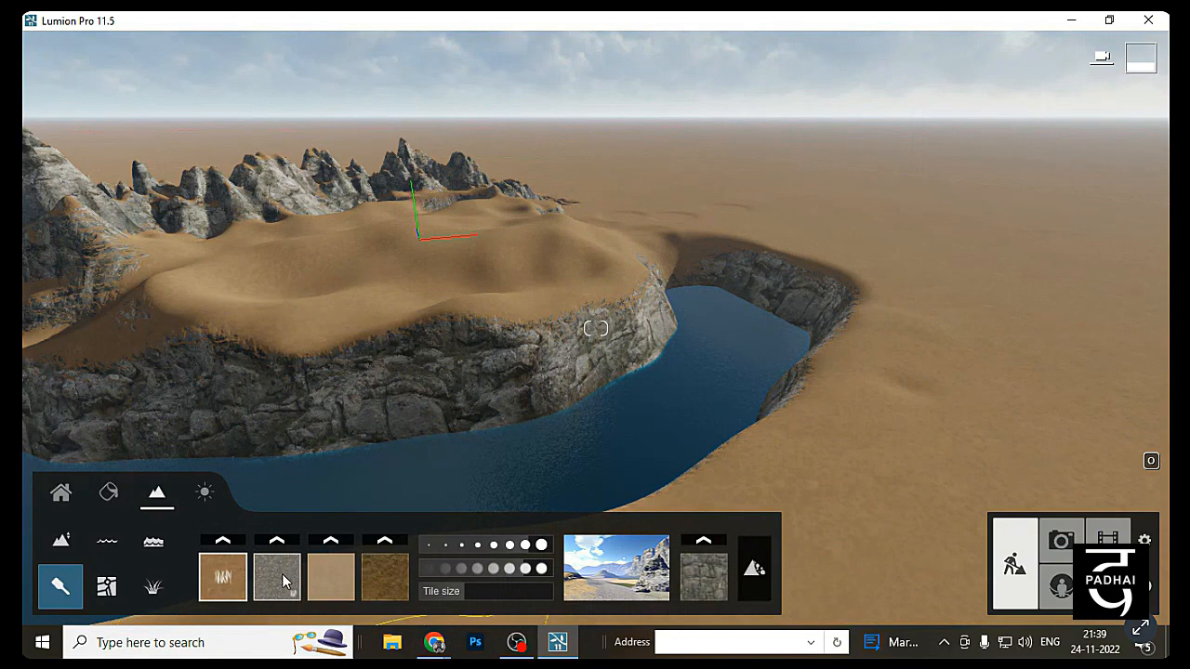
# Change the first landscape texture to plain green, then dark green, and replace the grey second texture with bright green
pyautogui.click(226, 543)
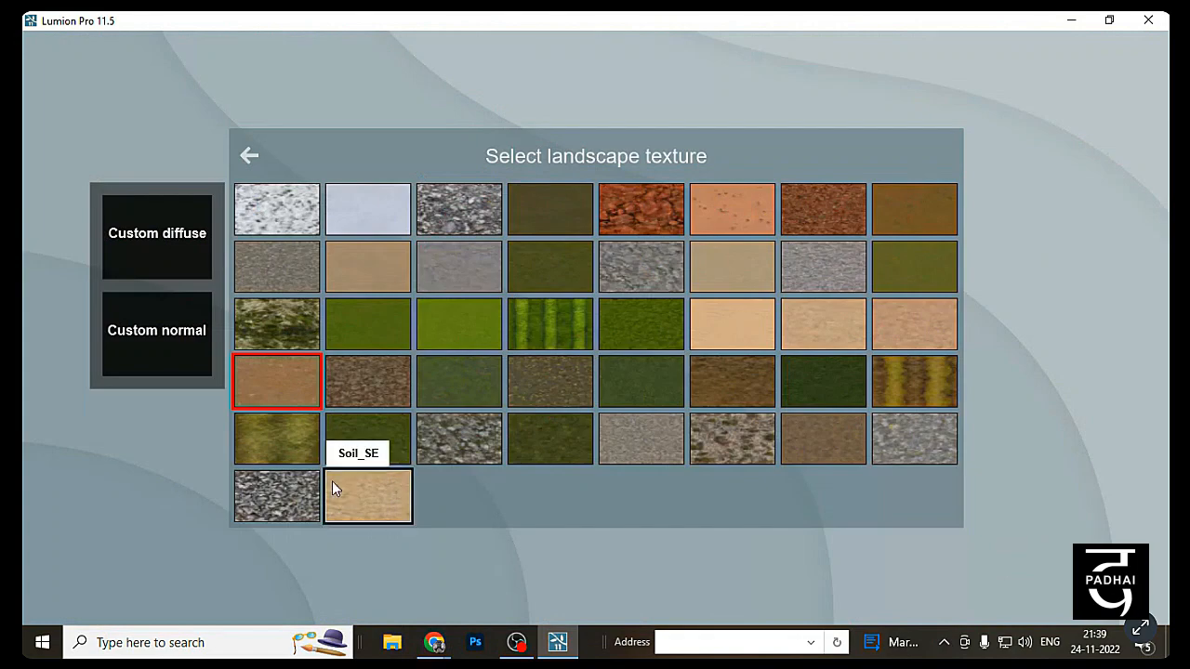
pyautogui.click(369, 342)
pyautogui.click(276, 539)
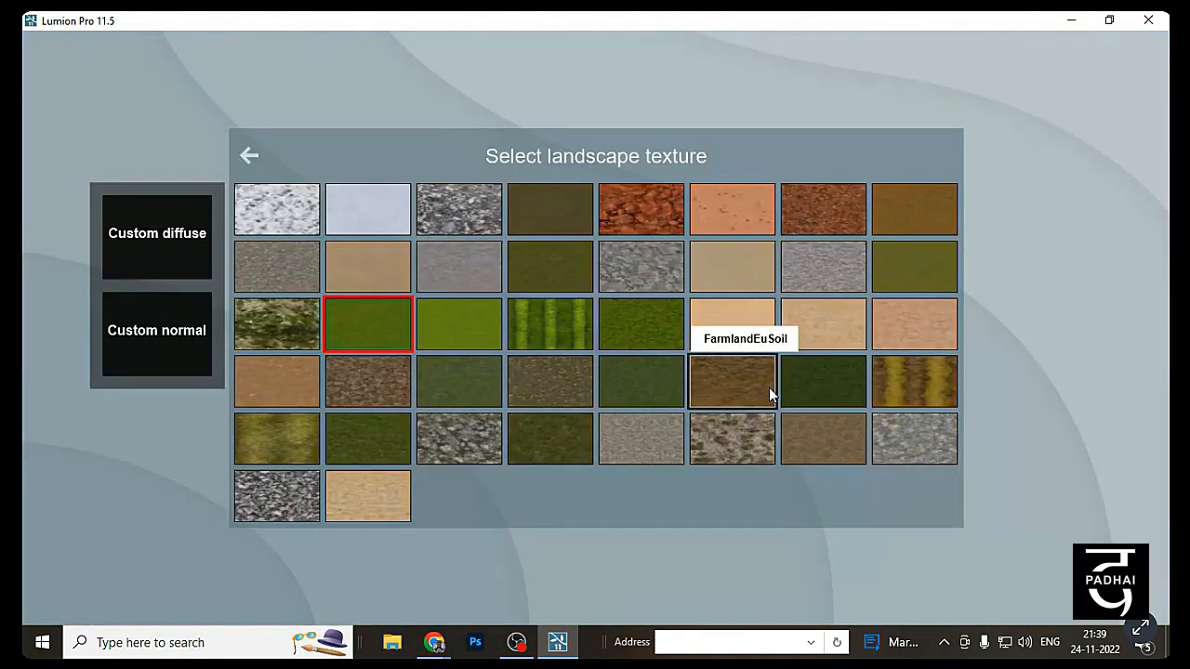
pyautogui.click(672, 493)
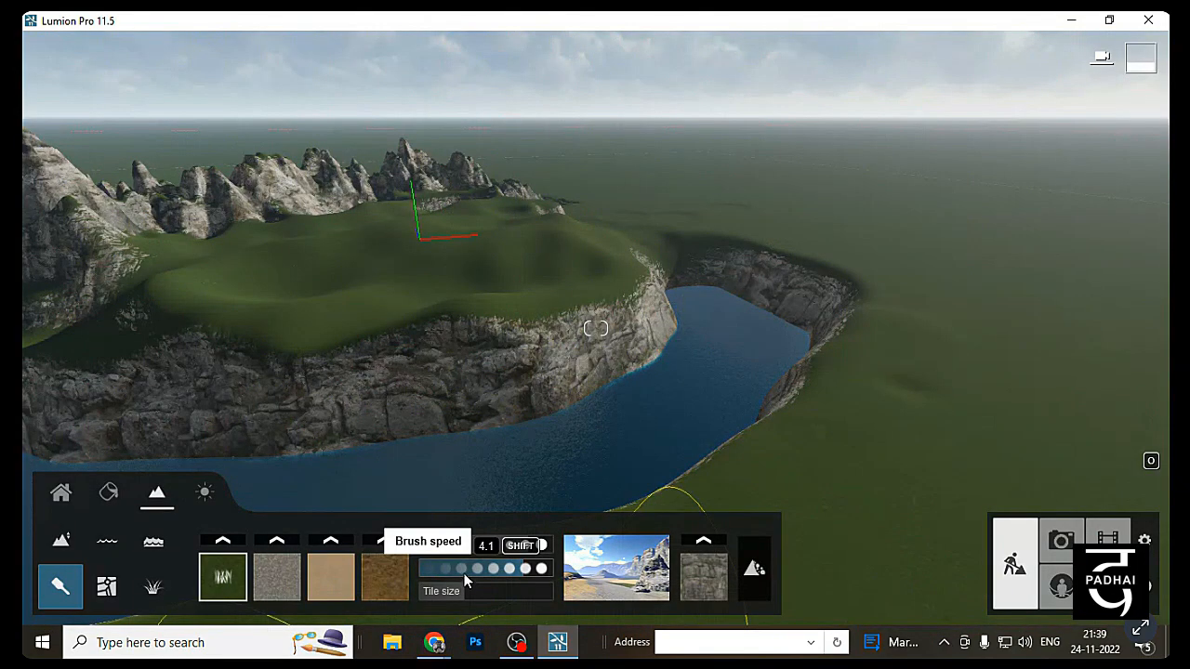
pyautogui.click(286, 541)
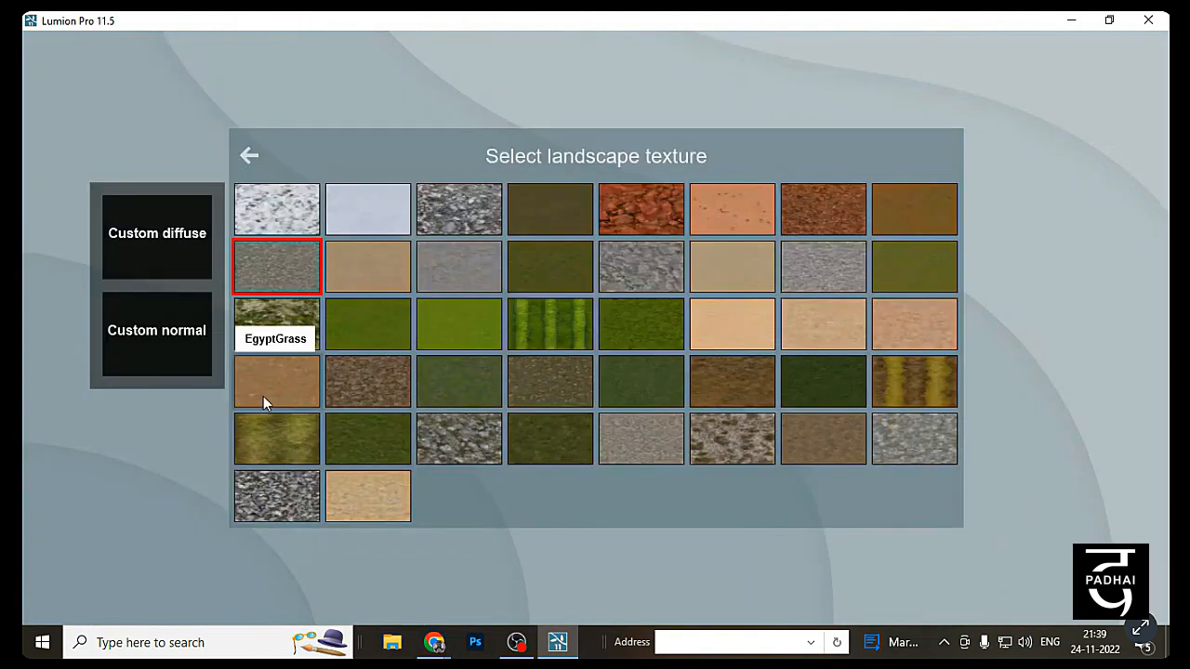
pyautogui.click(362, 328)
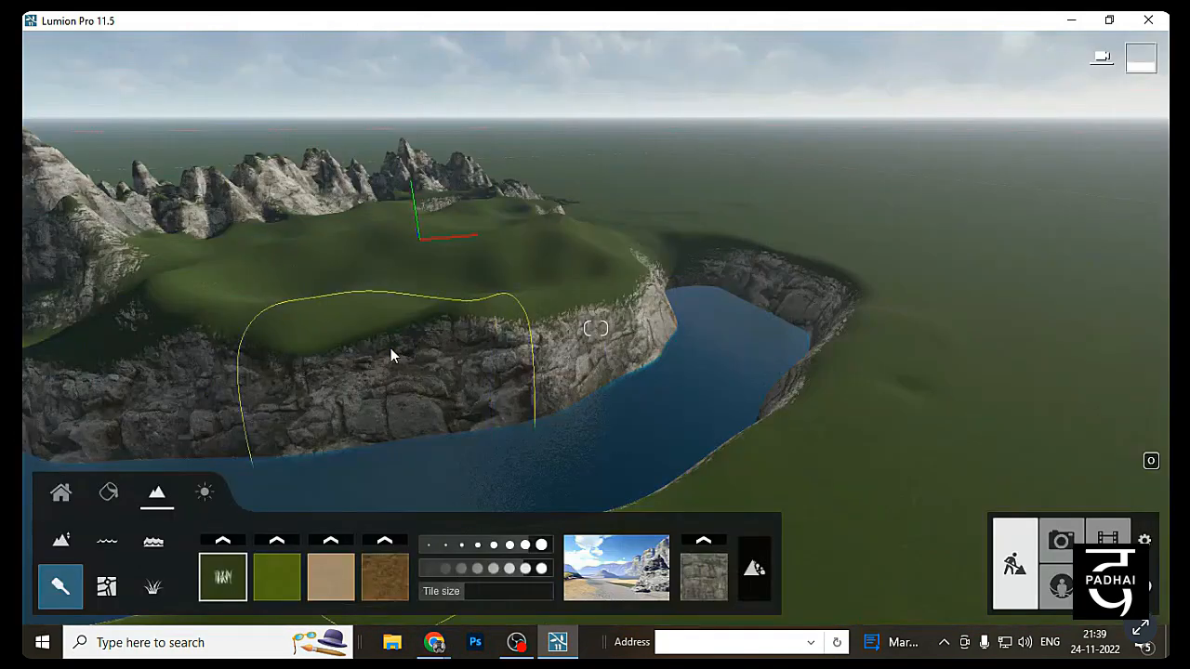
# Enlarge the first landscape texture's tile size to nearly maximum, check it on the hillside, and reduce it to just above medium
pyautogui.click(487, 592)
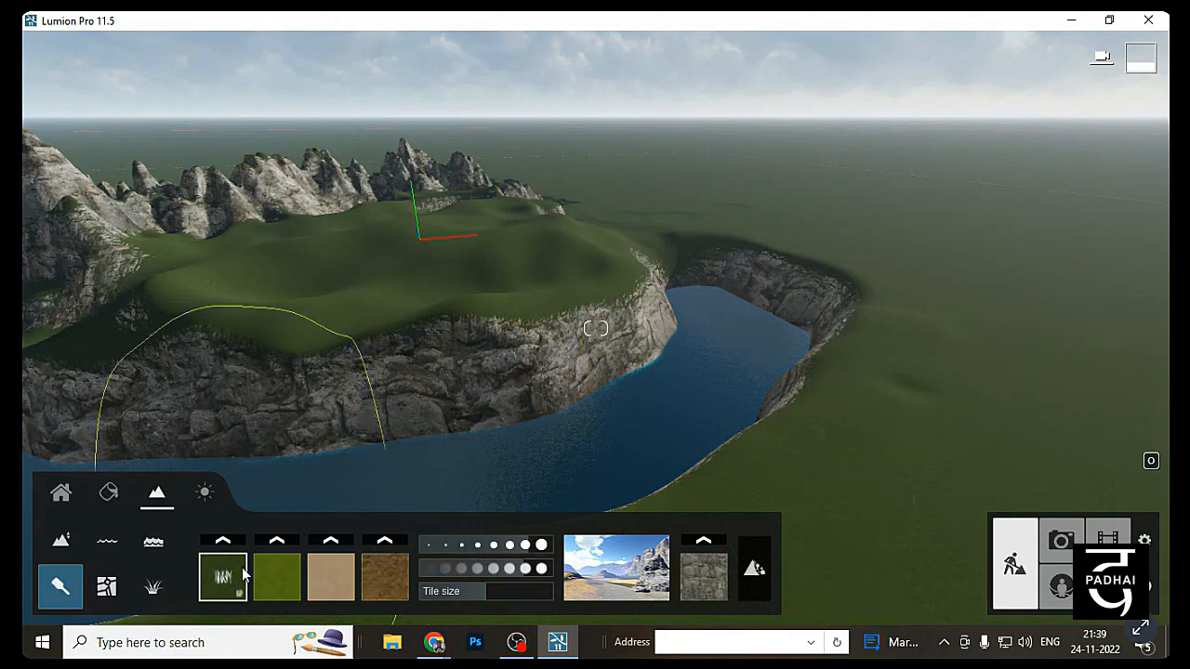
pyautogui.moveTo(473, 589); pyautogui.dragTo(537, 591)
pyautogui.press('w')
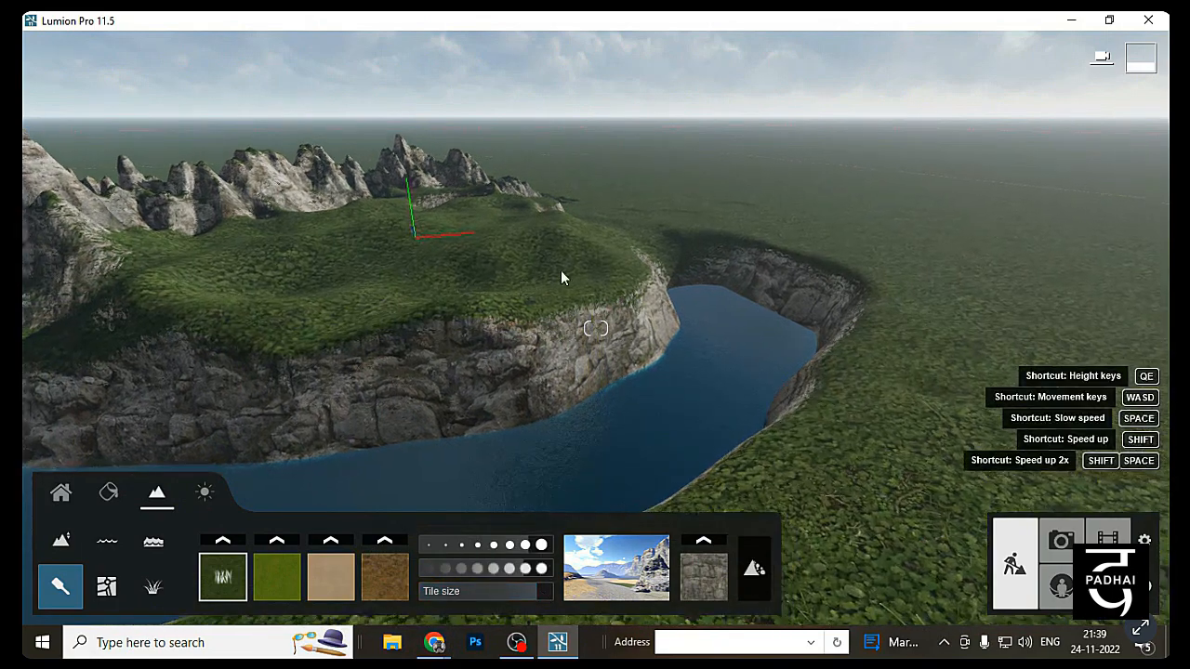
pyautogui.press('w')
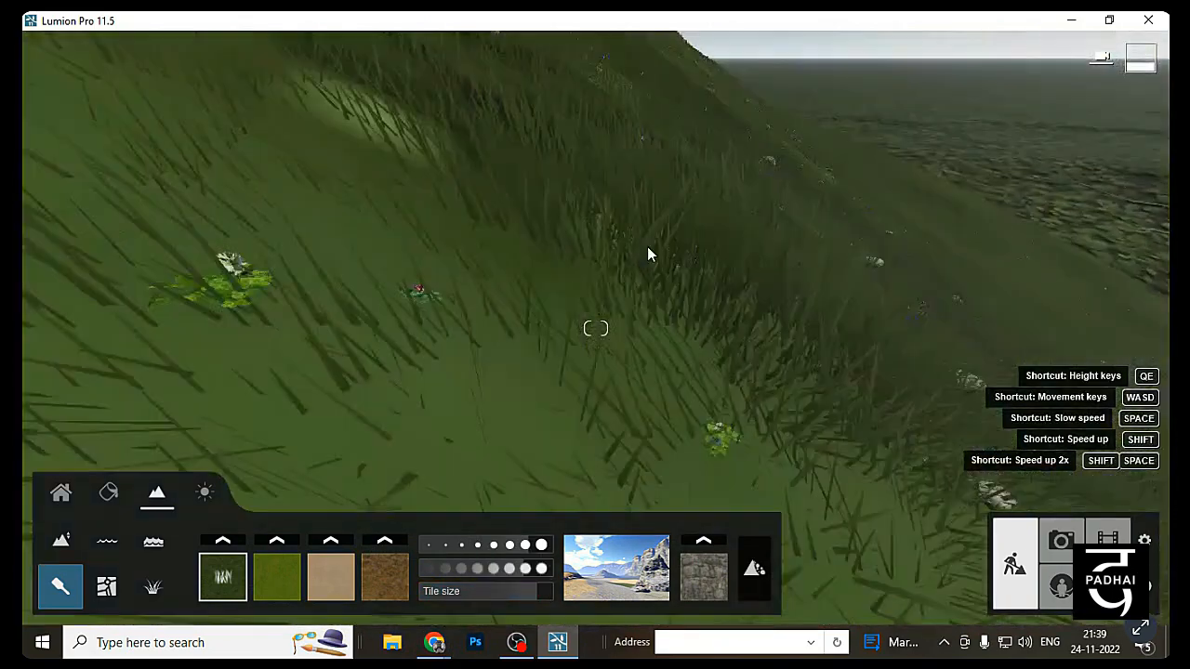
pyautogui.press('s')
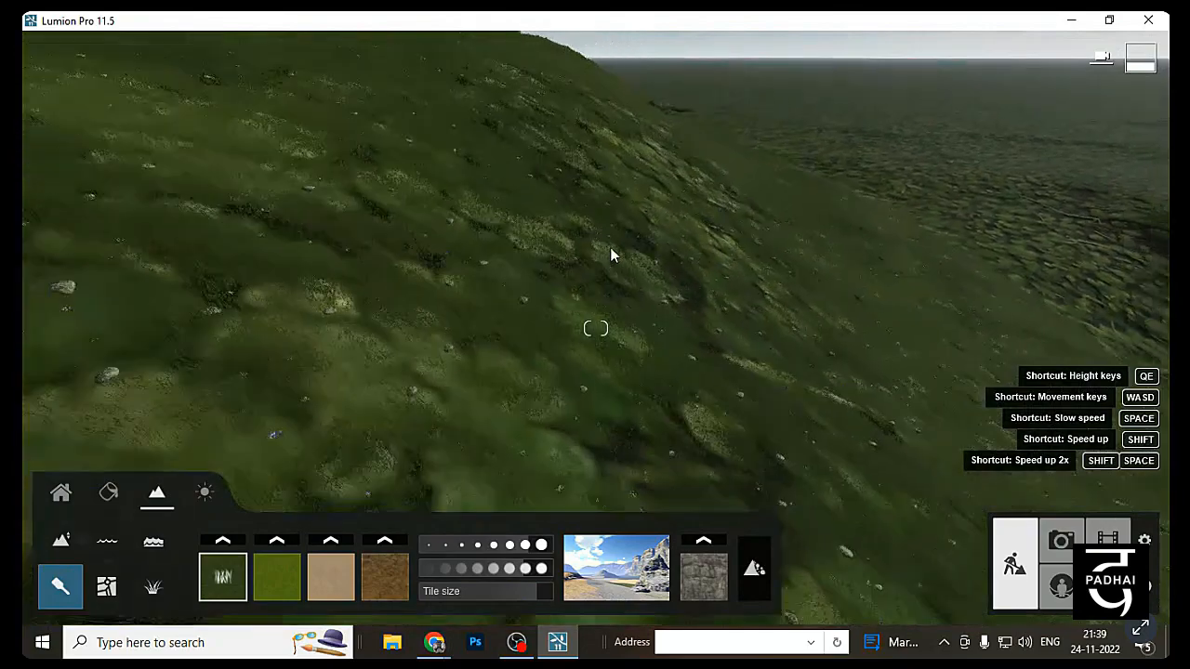
pyautogui.moveTo(609, 253); pyautogui.dragTo(604, 311, button='right')
pyautogui.moveTo(514, 594); pyautogui.dragTo(500, 593)
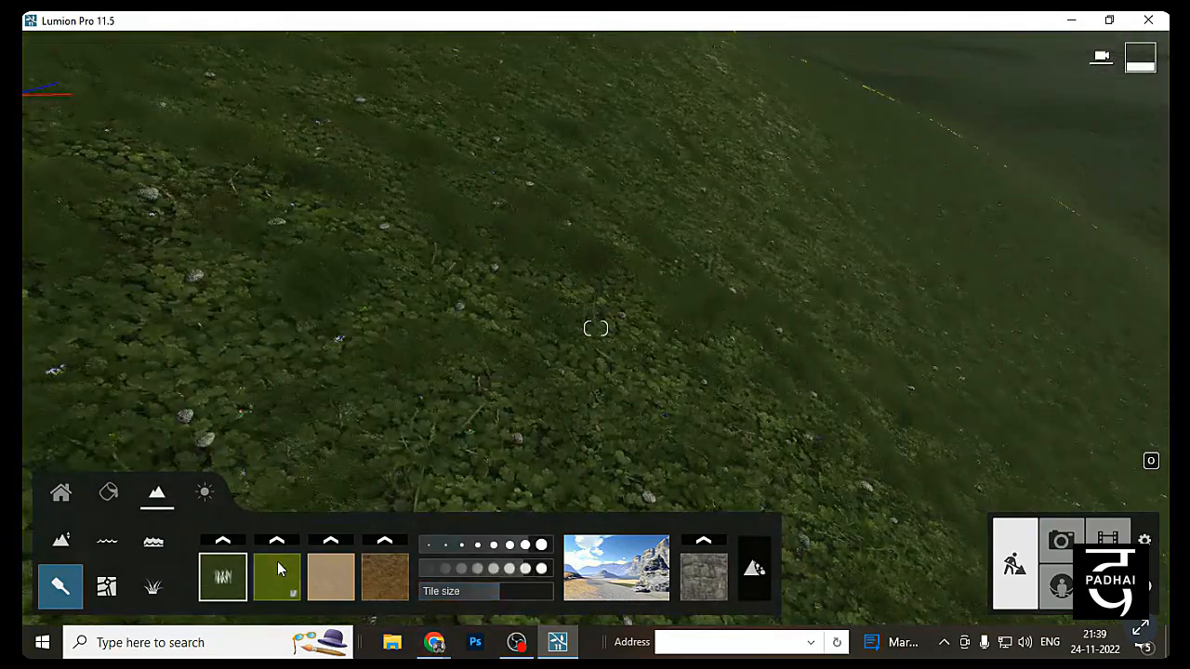
# Set the first landscape texture to FarmlandEuGrass and reduce its tile size to about one third of the range
pyautogui.click(220, 556)
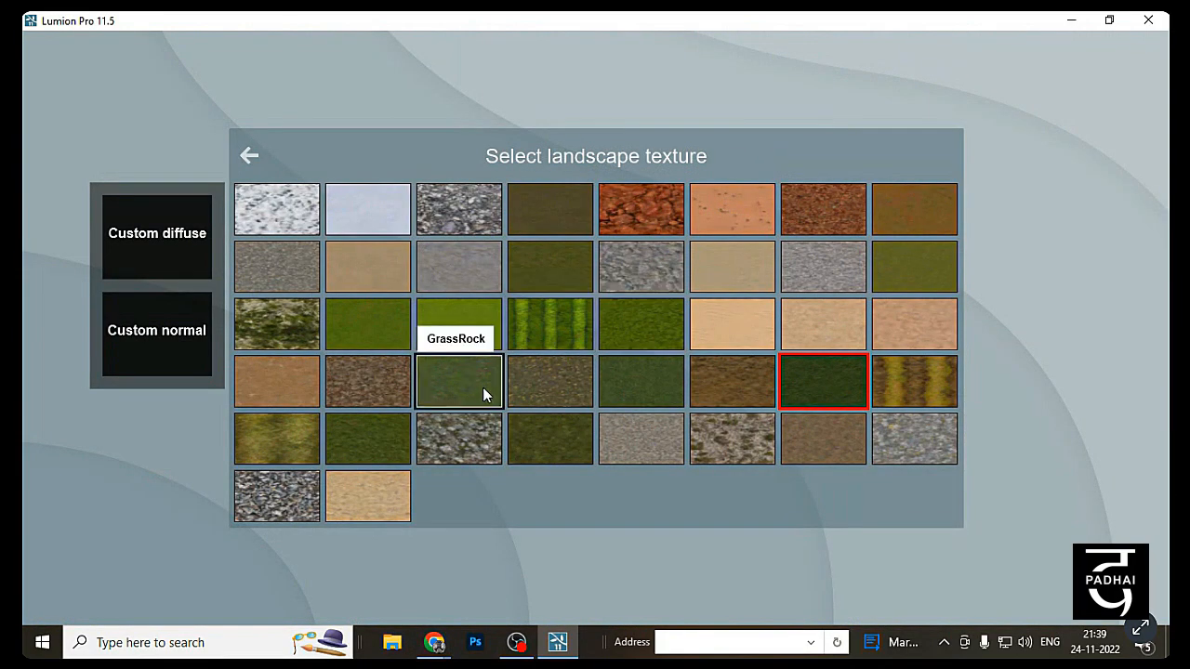
pyautogui.click(373, 433)
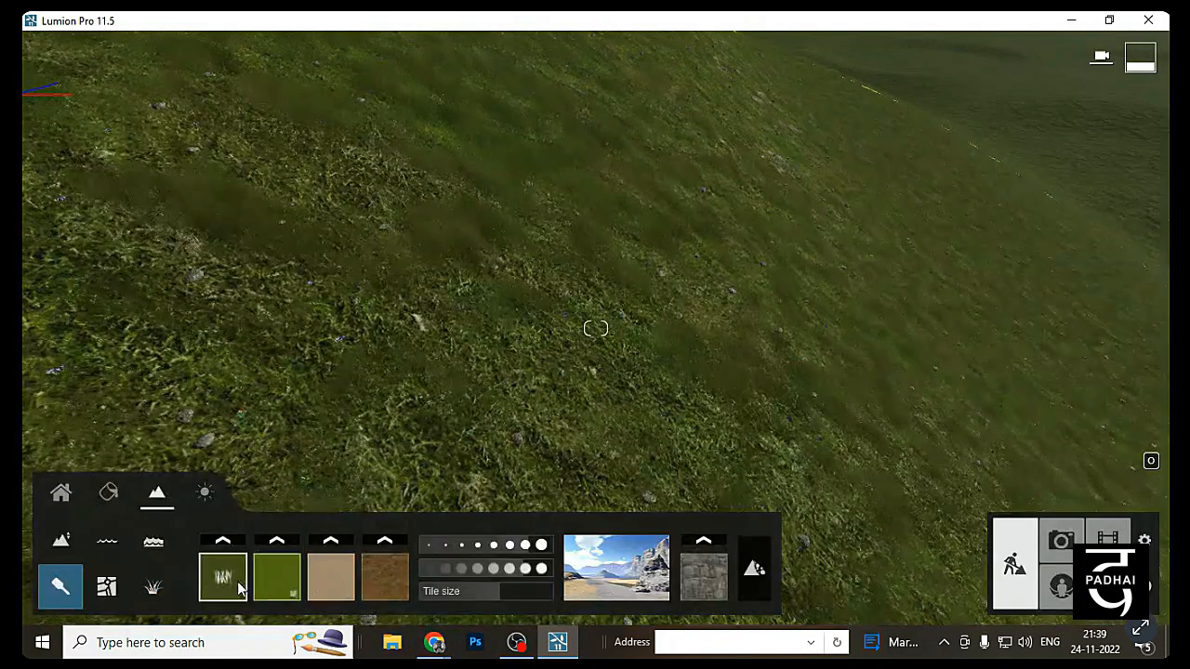
pyautogui.moveTo(479, 588); pyautogui.dragTo(468, 587)
pyautogui.scroll(-5, 559, 326)
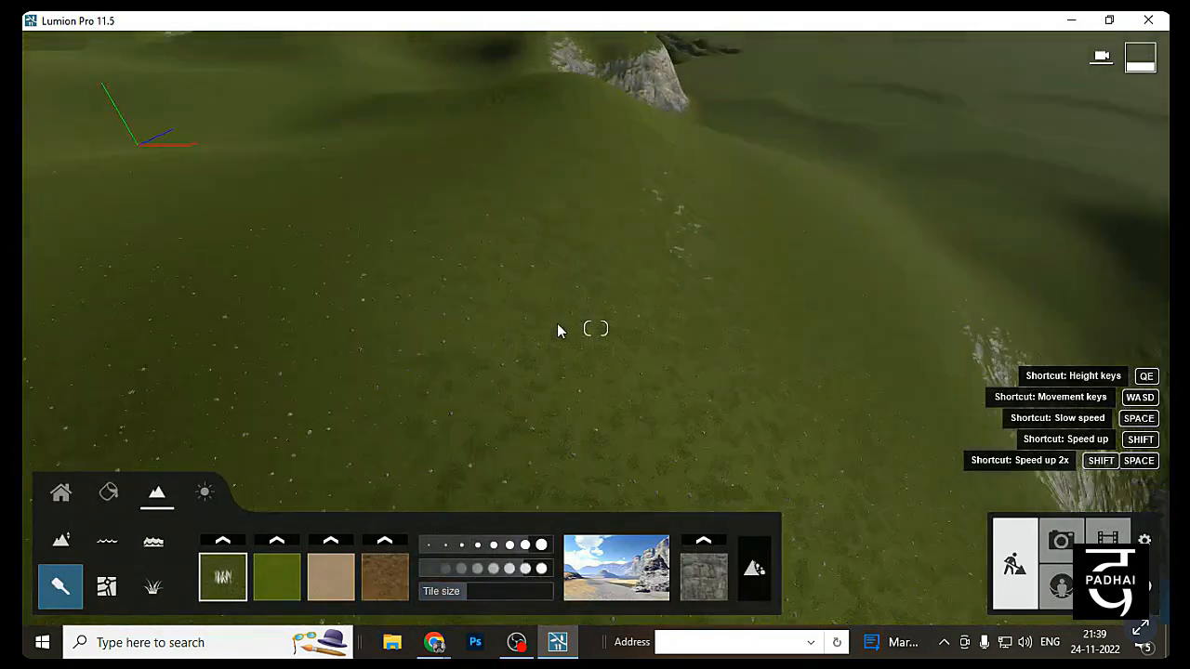
pyautogui.scroll(-5, 553, 339)
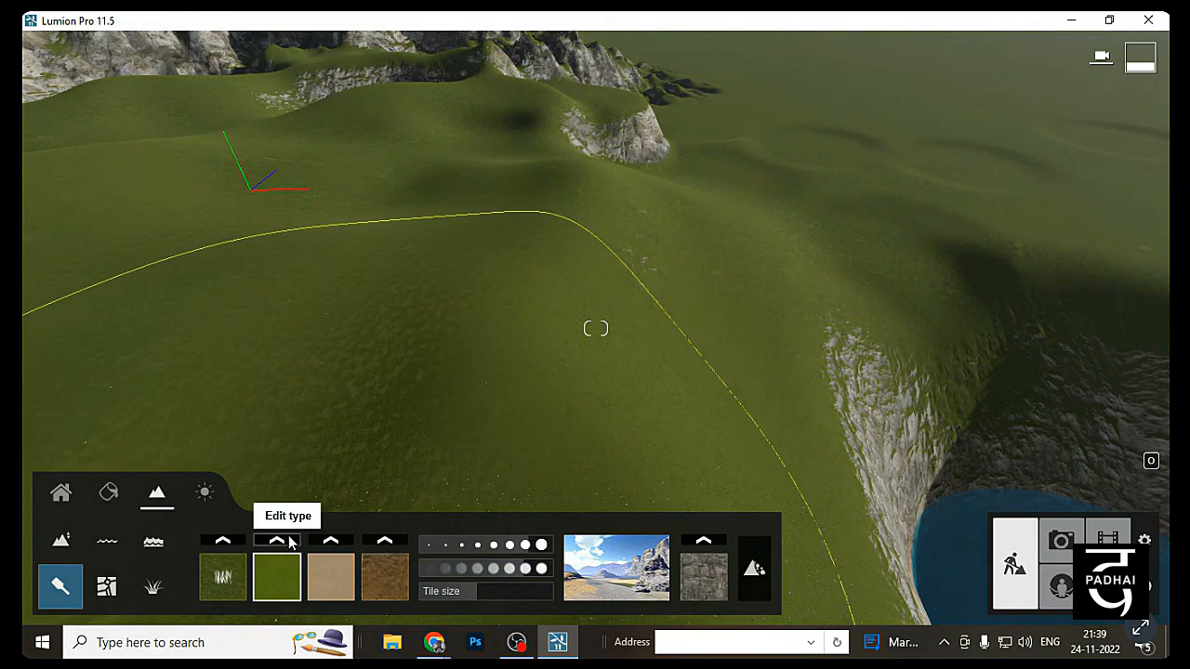
# Set the second landscape paint texture to the cracked red rock
pyautogui.click(277, 540)
pyautogui.click(618, 218)
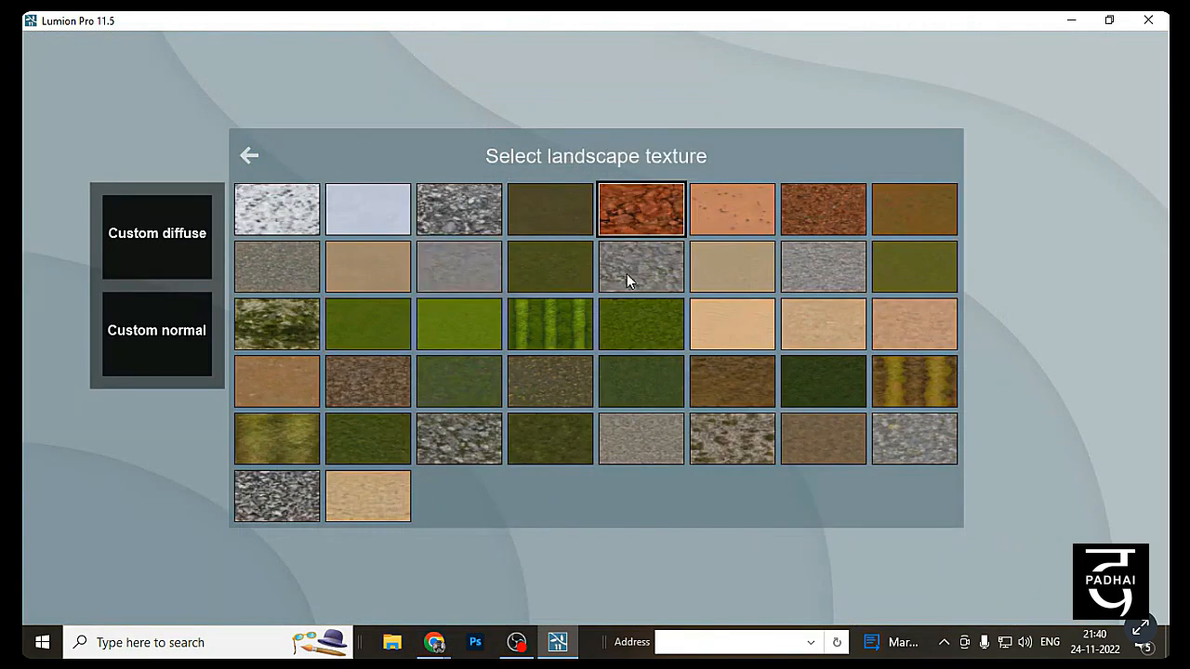
pyautogui.moveTo(834, 321); pyautogui.dragTo(1009, 372, button='right')
pyautogui.moveTo(1015, 329); pyautogui.dragTo(725, 390, button='right')
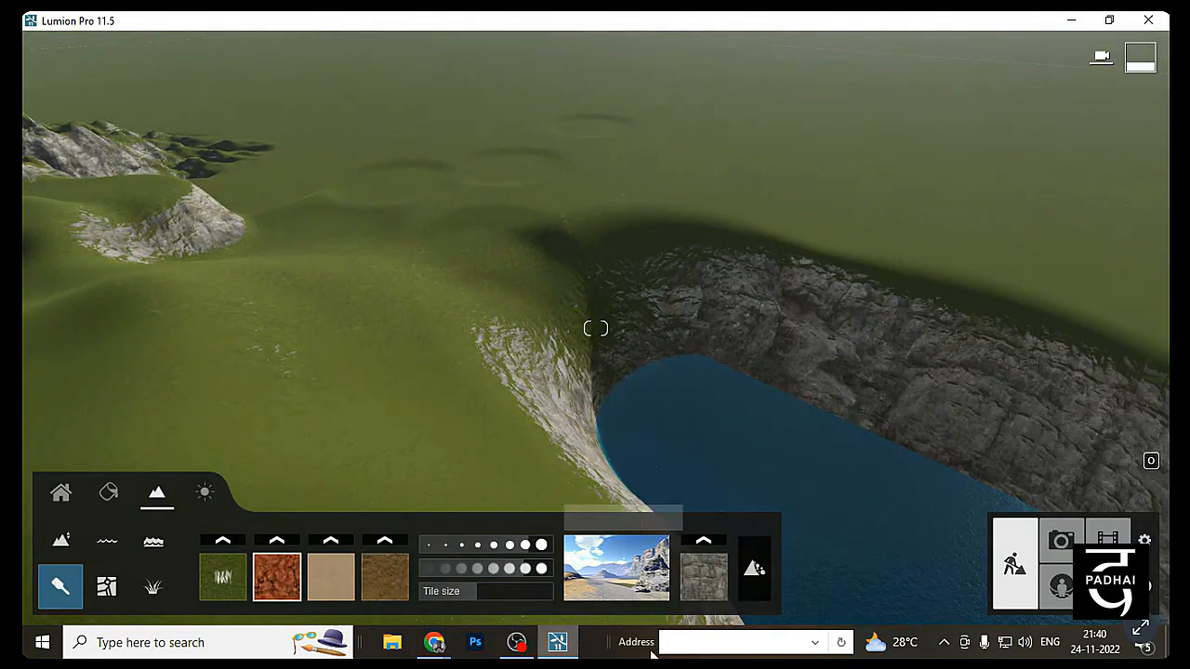
# Try the red gravel and then the cracked red rock as the landscape's side rock texture
pyautogui.click(716, 572)
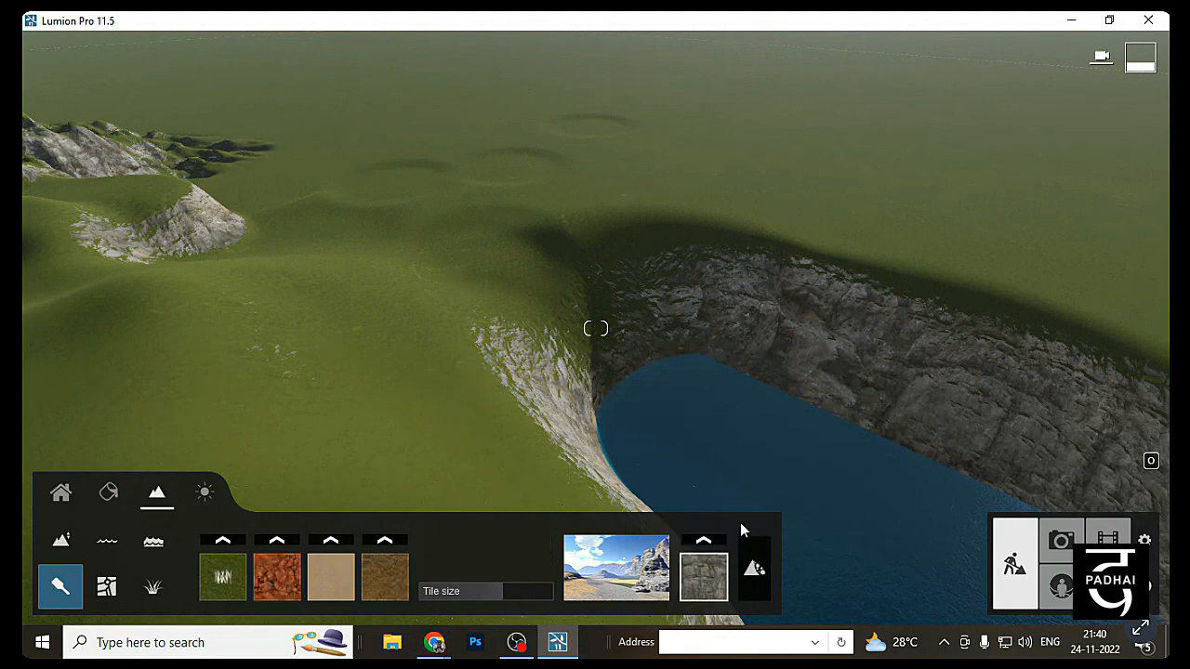
pyautogui.click(704, 541)
pyautogui.click(295, 240)
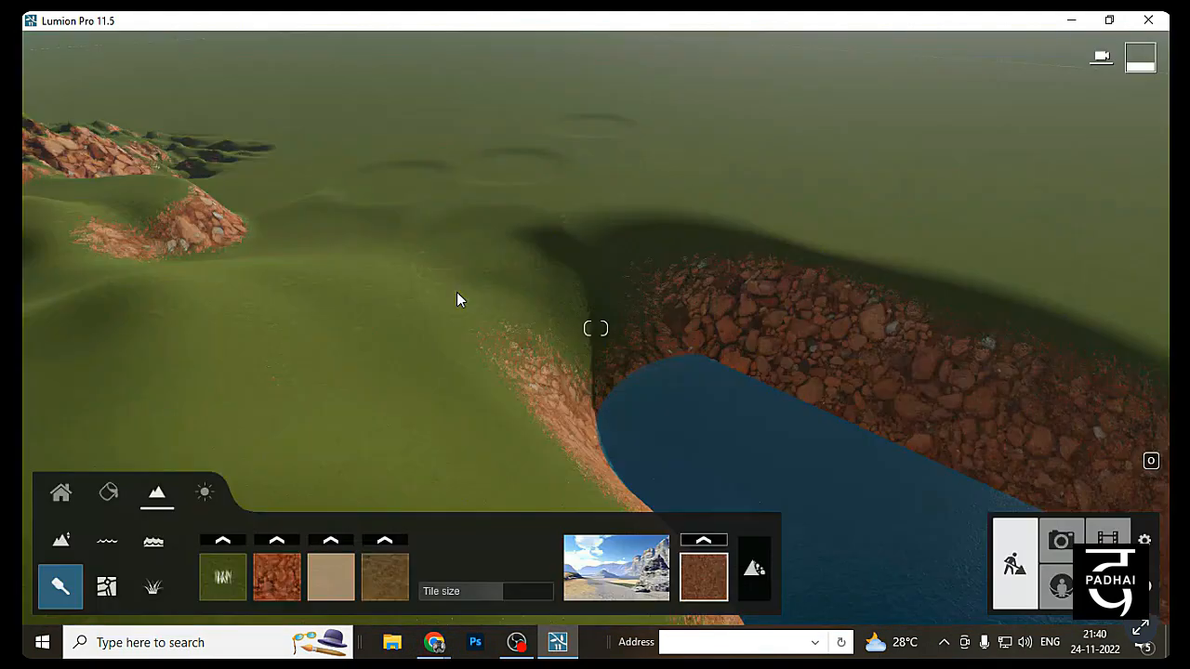
pyautogui.click(707, 539)
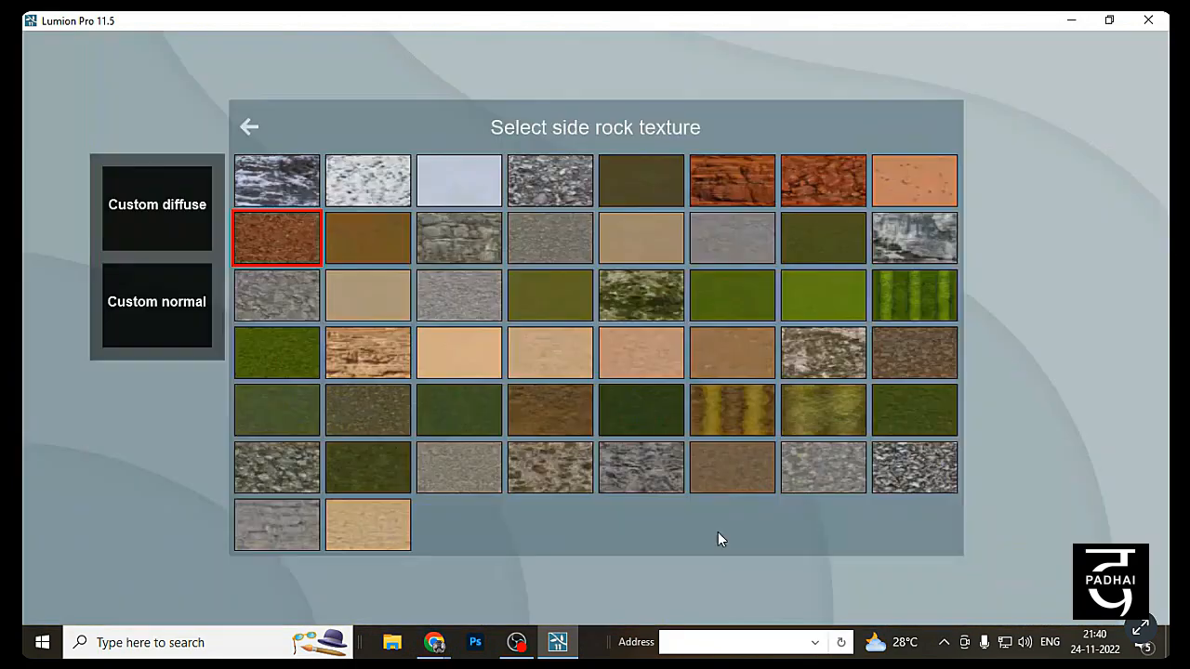
pyautogui.click(820, 193)
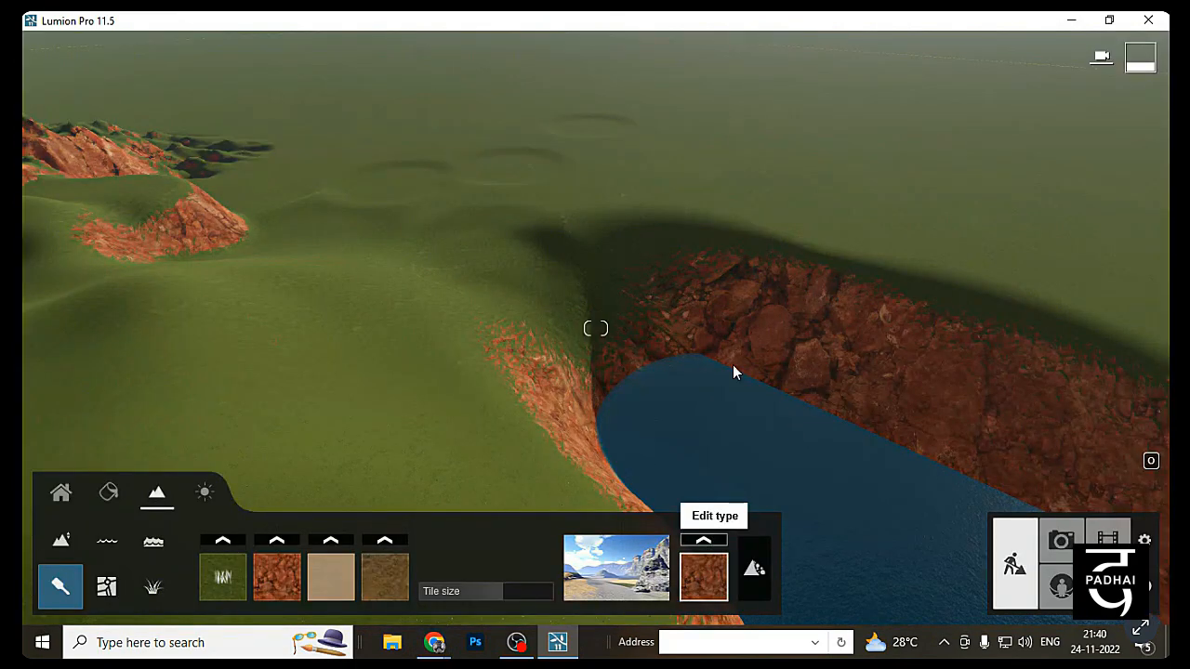
# Set the side rock texture to the layered red cliff rock for the river banks and mountains
pyautogui.click(703, 541)
pyautogui.click(730, 166)
pyautogui.moveTo(772, 356); pyautogui.dragTo(1138, 349, button='right')
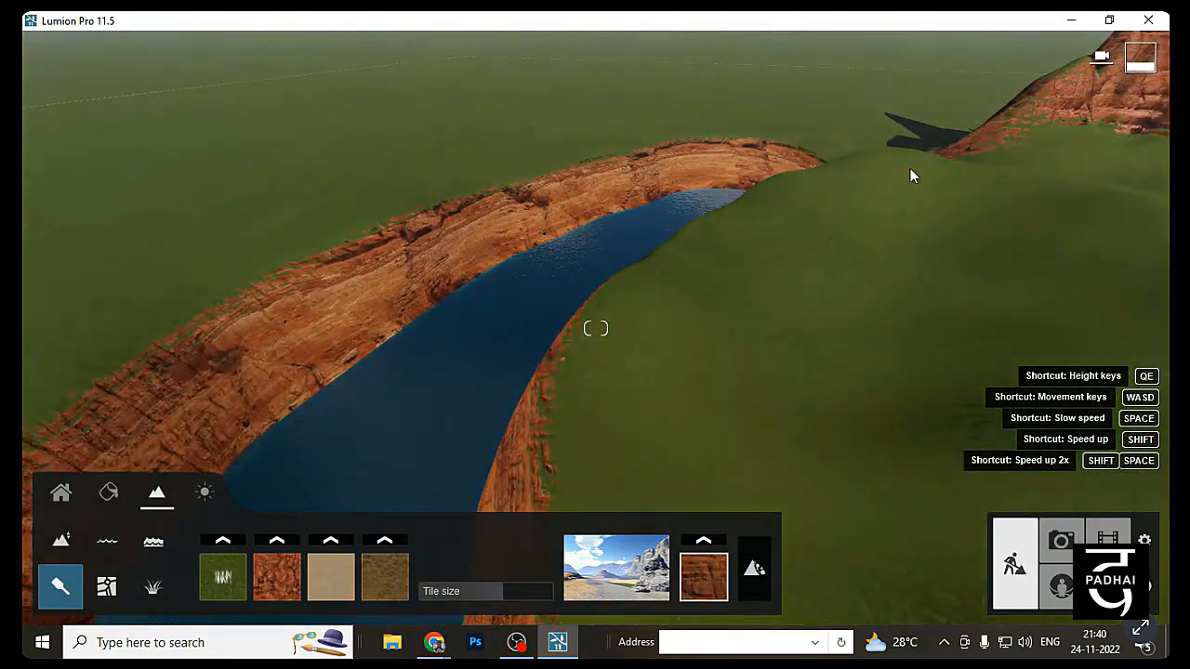
pyautogui.moveTo(911, 169); pyautogui.dragTo(709, 258, button='right')
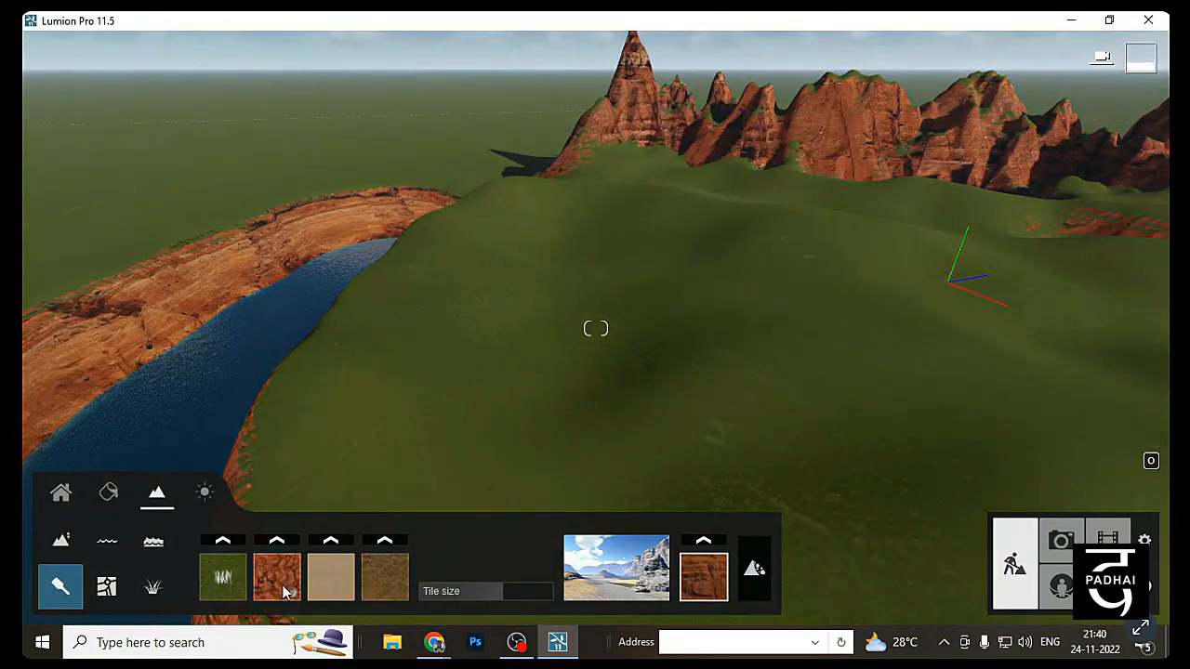
# Replace the second paint texture with dark brown soil and paint patches with a smaller brush on the green hill beside the river
pyautogui.click(285, 590)
pyautogui.click(284, 549)
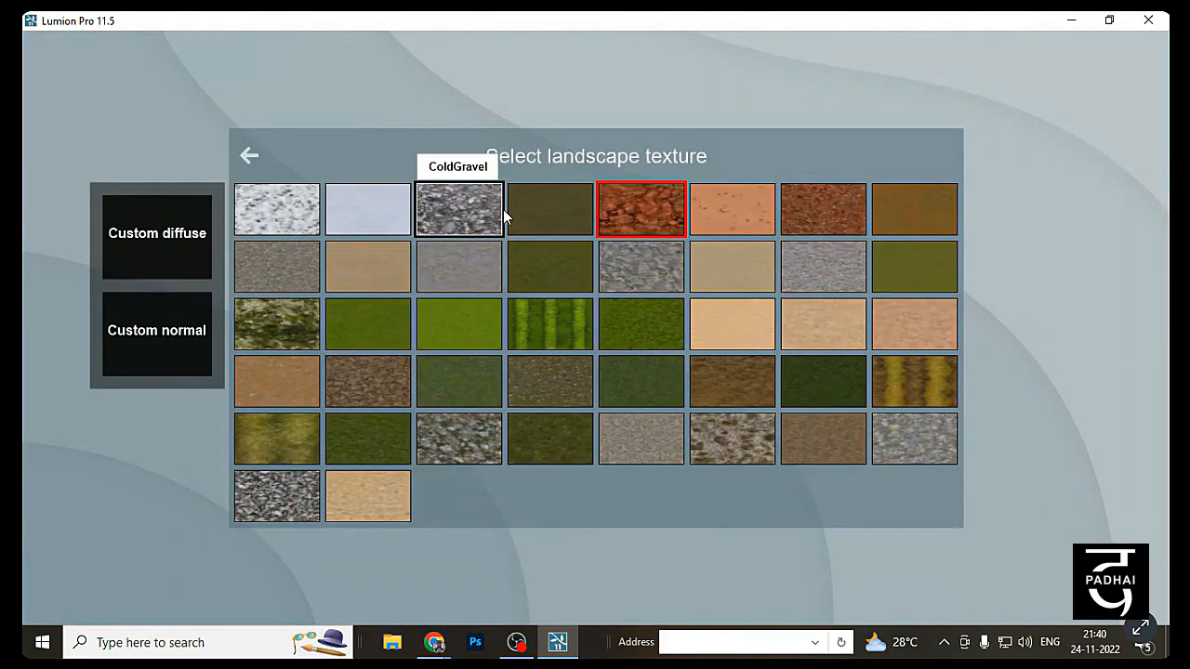
pyautogui.click(566, 202)
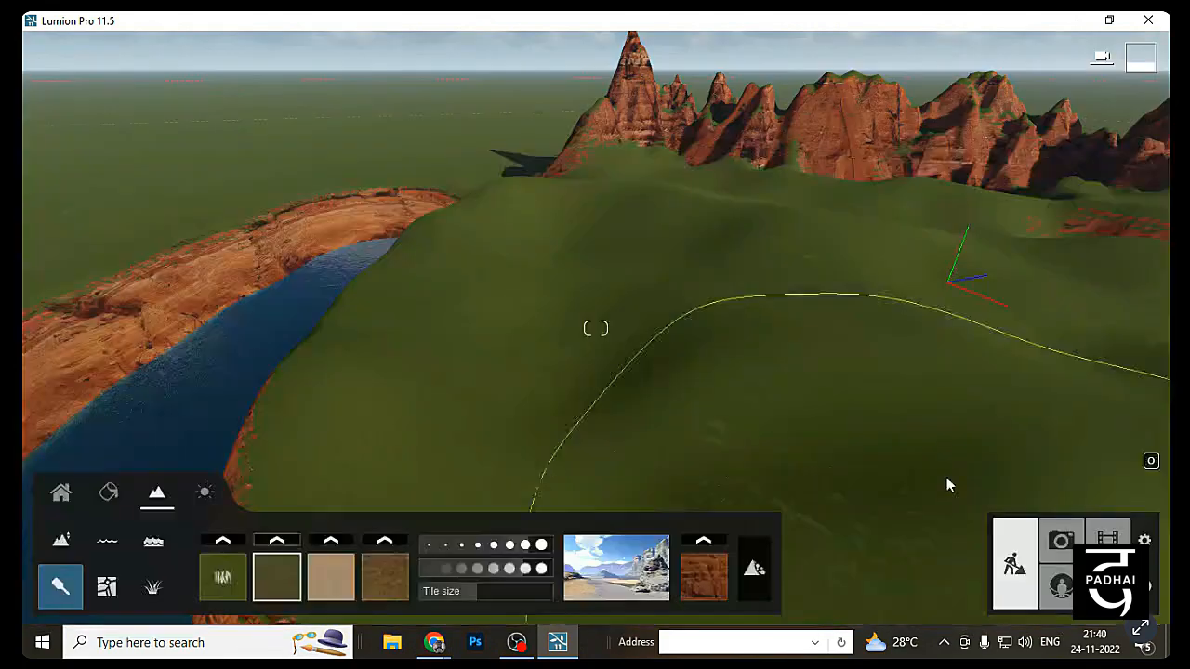
pyautogui.click(483, 546)
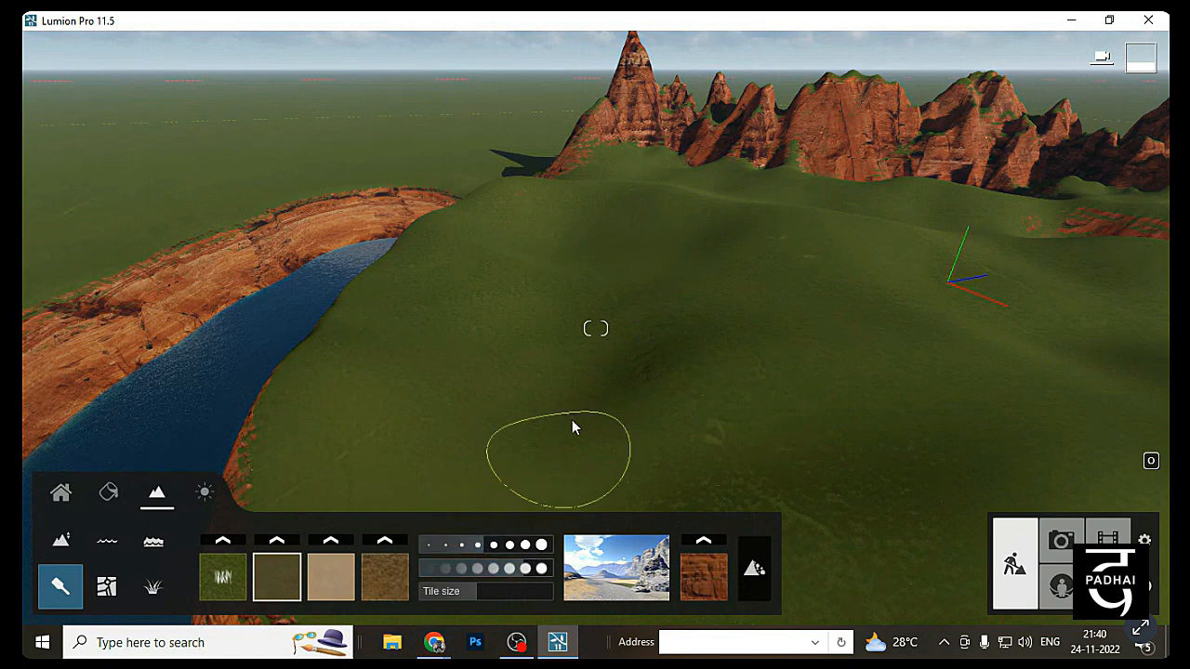
pyautogui.scroll(-1, 572, 419)
pyautogui.moveTo(533, 364); pyautogui.dragTo(471, 379)
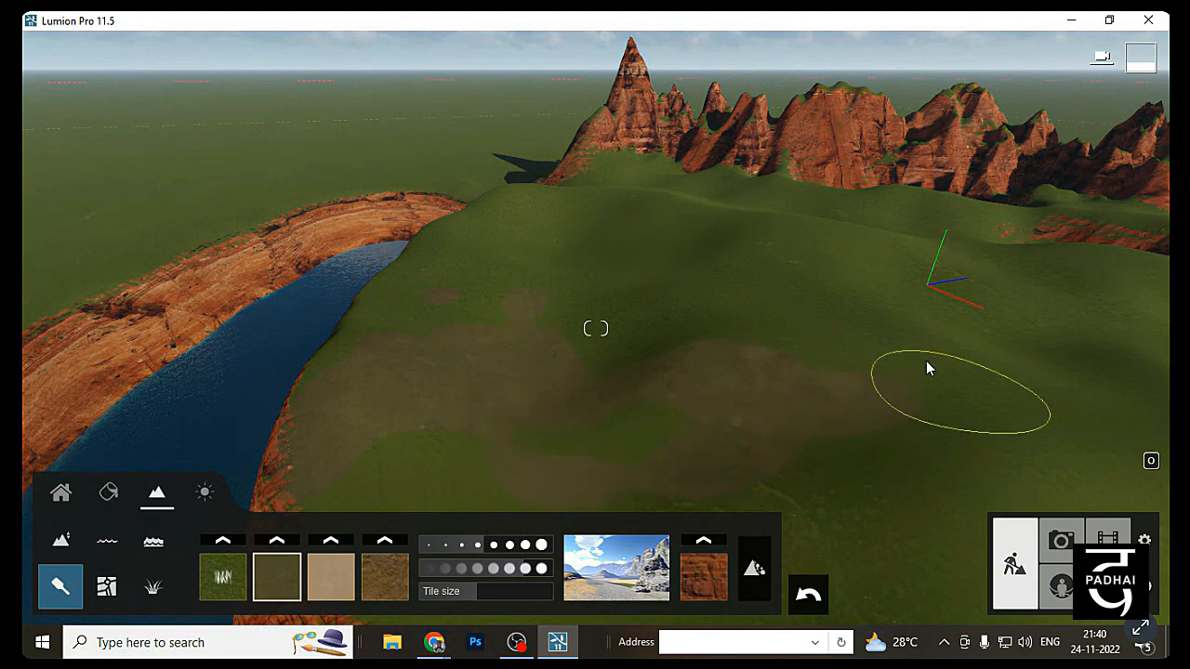
# Examine the far river bank, the grass and the painted brown soil up close
pyautogui.moveTo(927, 362)
pyautogui.mouseDown(button='right')
pyautogui.moveTo(452, 333)
pyautogui.moveTo(452, 264)
pyautogui.moveTo(691, 279)
pyautogui.moveTo(724, 340)
pyautogui.moveTo(436, 346)
pyautogui.mouseUp(button='right')
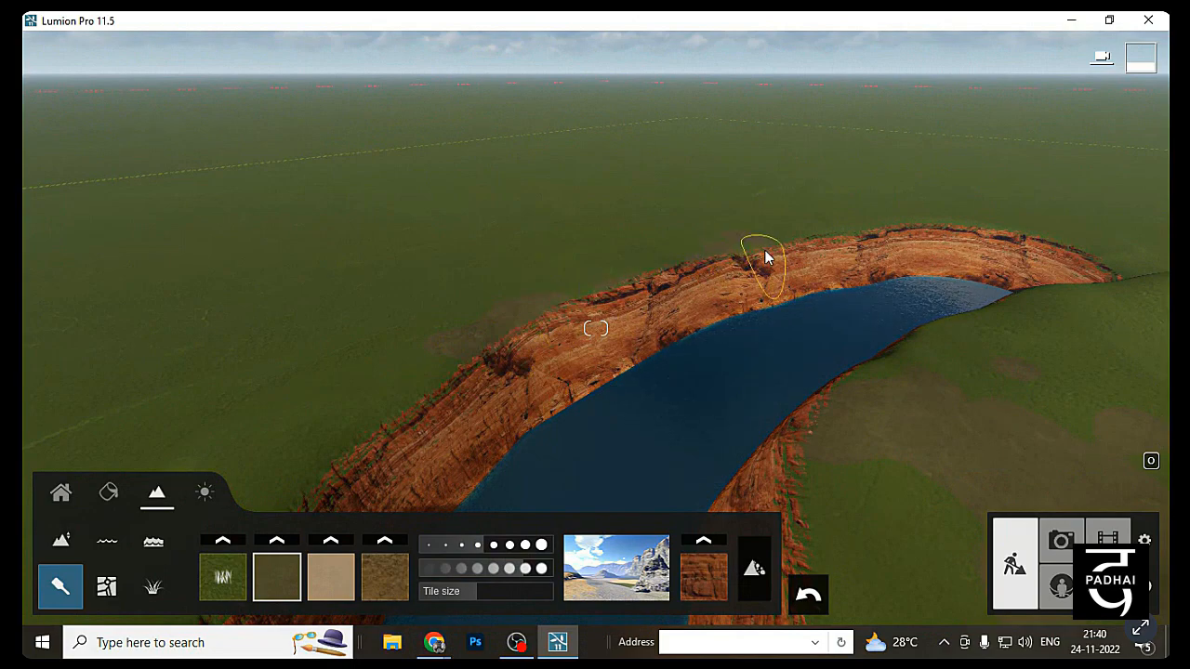
pyautogui.scroll(10, 821, 209)
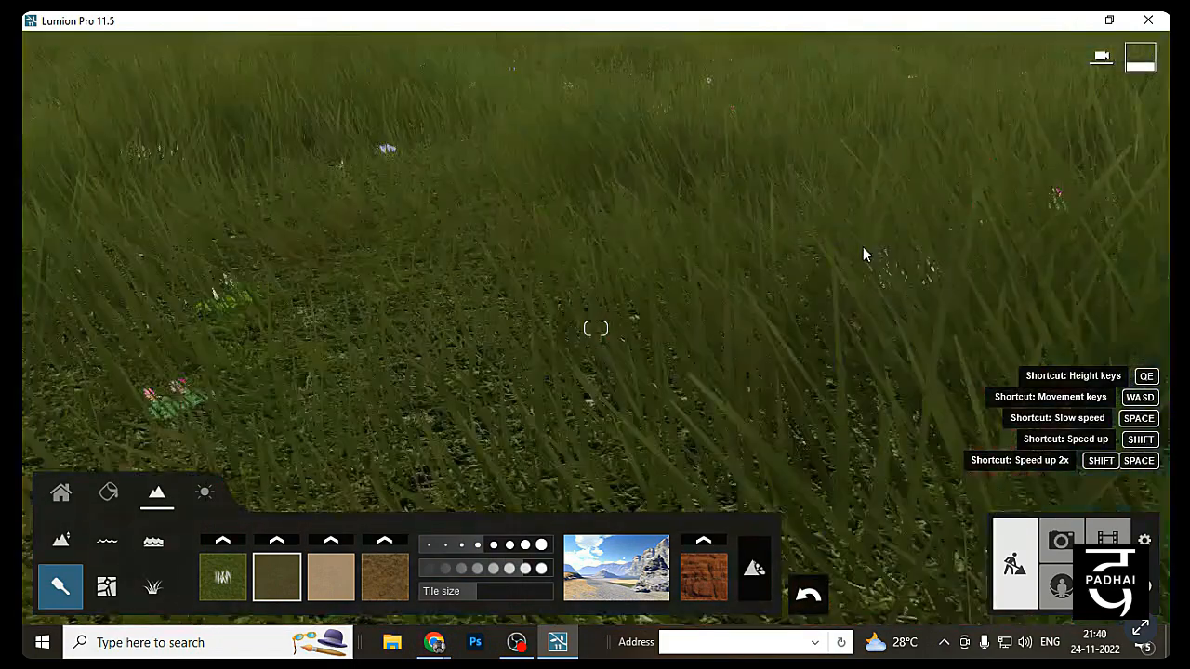
pyautogui.moveTo(867, 255); pyautogui.dragTo(1157, 262, button='right')
pyautogui.moveTo(1153, 287); pyautogui.dragTo(541, 223, button='right')
pyautogui.press('w')
pyautogui.press('s')
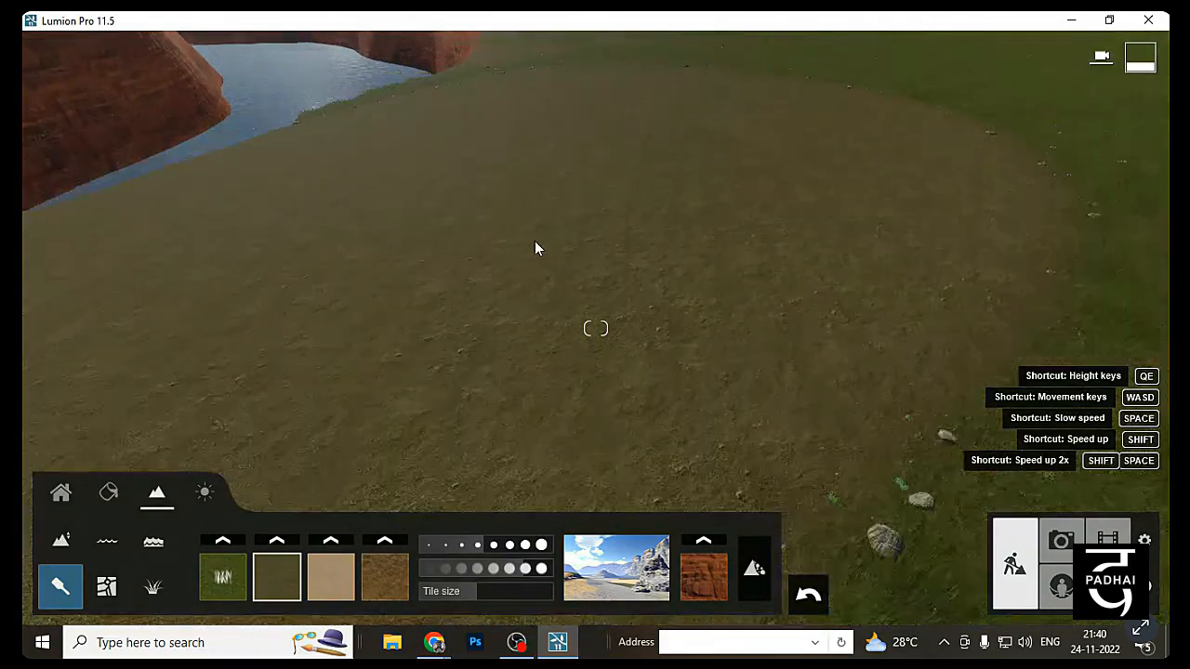
pyautogui.press('s')
# Paint brown soil along the outer edge of the river's far bank and around its rounded end
pyautogui.moveTo(472, 204); pyautogui.dragTo(656, 240, button='right')
pyautogui.press('w')
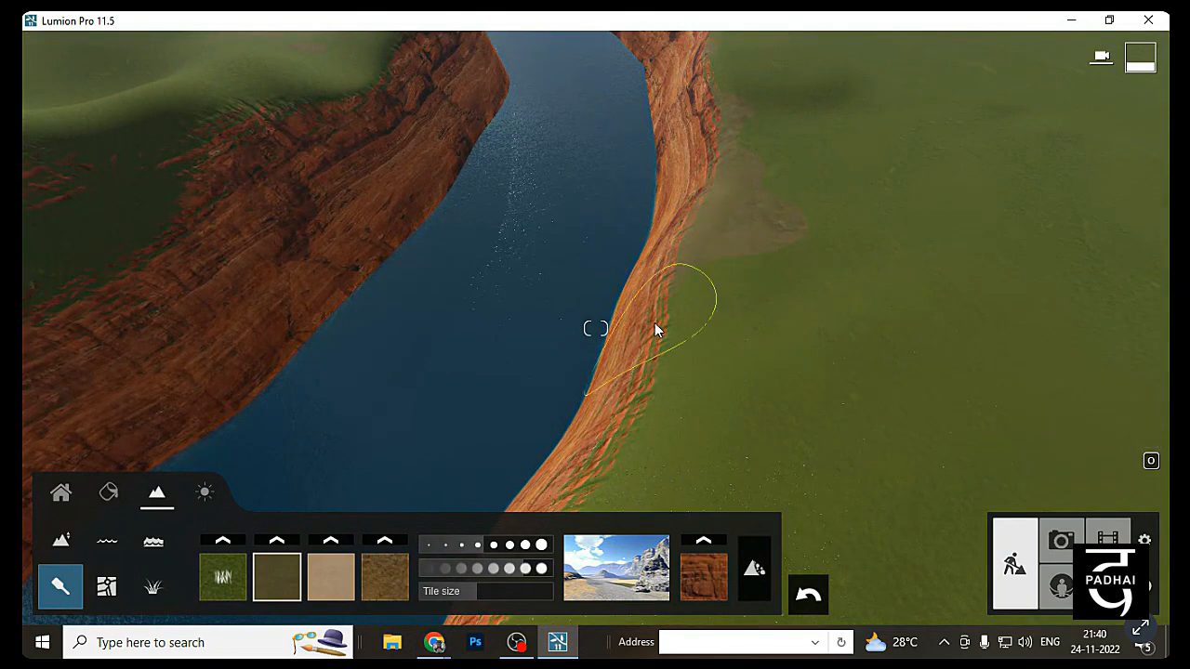
pyautogui.moveTo(655, 330)
pyautogui.mouseDown()
pyautogui.moveTo(656, 361)
pyautogui.moveTo(730, 353)
pyautogui.mouseUp()
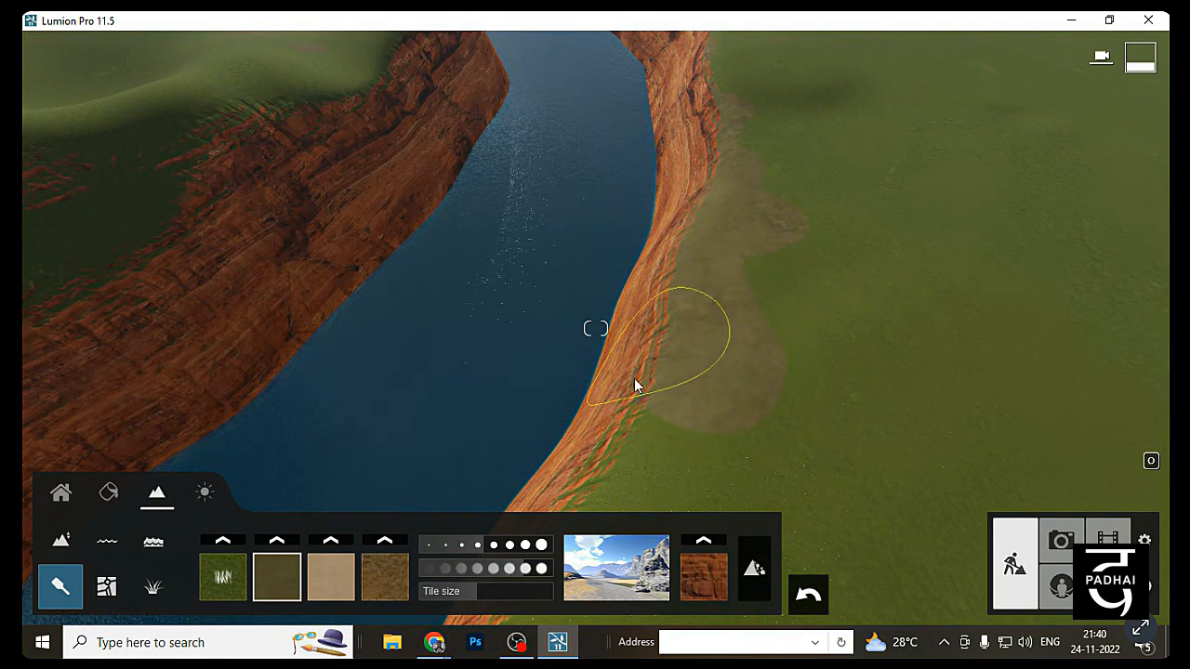
pyautogui.moveTo(571, 398); pyautogui.dragTo(730, 457, button='right')
pyautogui.moveTo(730, 457); pyautogui.dragTo(390, 369)
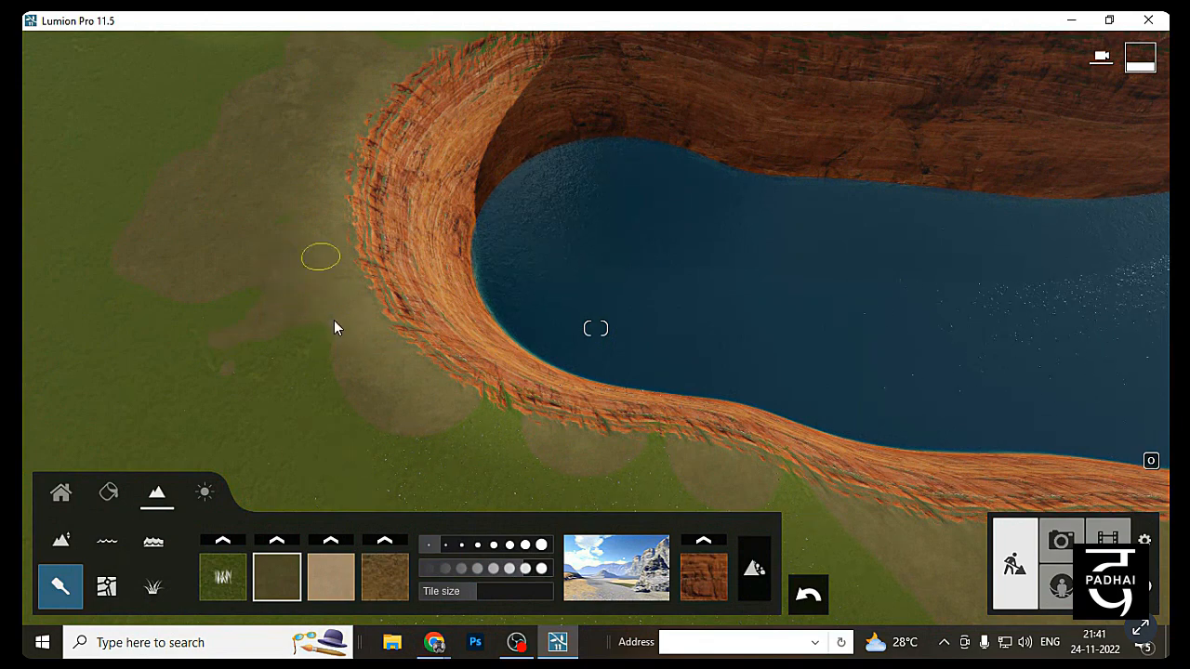
# Change the third landscape paint texture from sand to the grey rock
pyautogui.moveTo(271, 203); pyautogui.dragTo(633, 329, button='right')
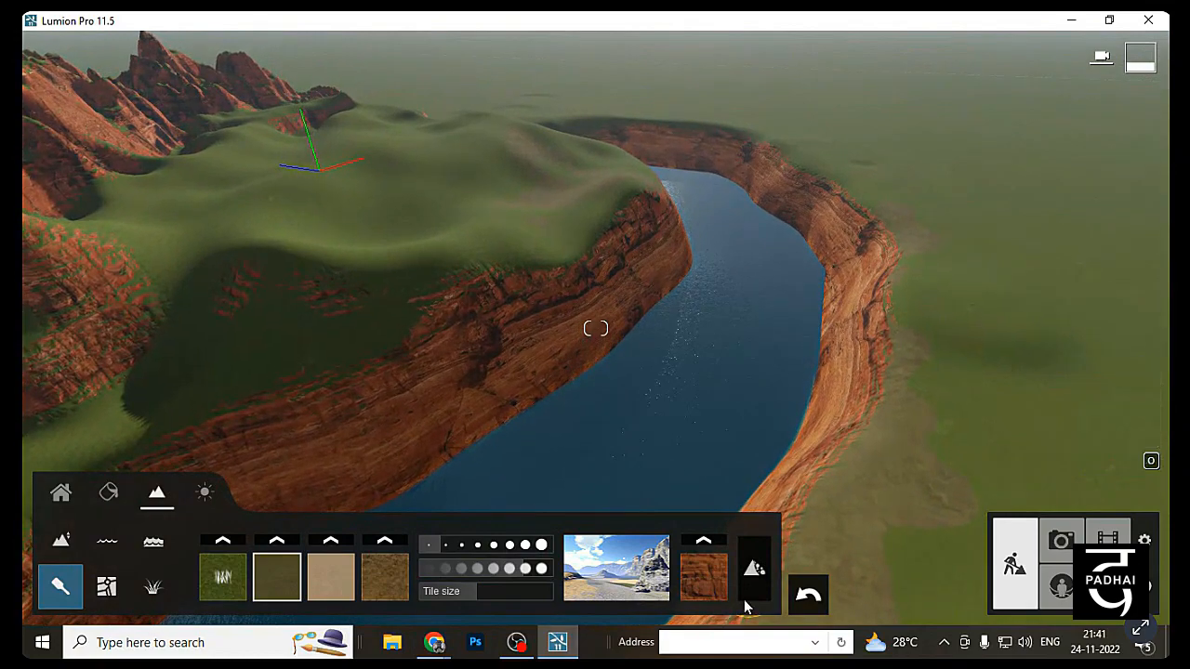
pyautogui.click(332, 542)
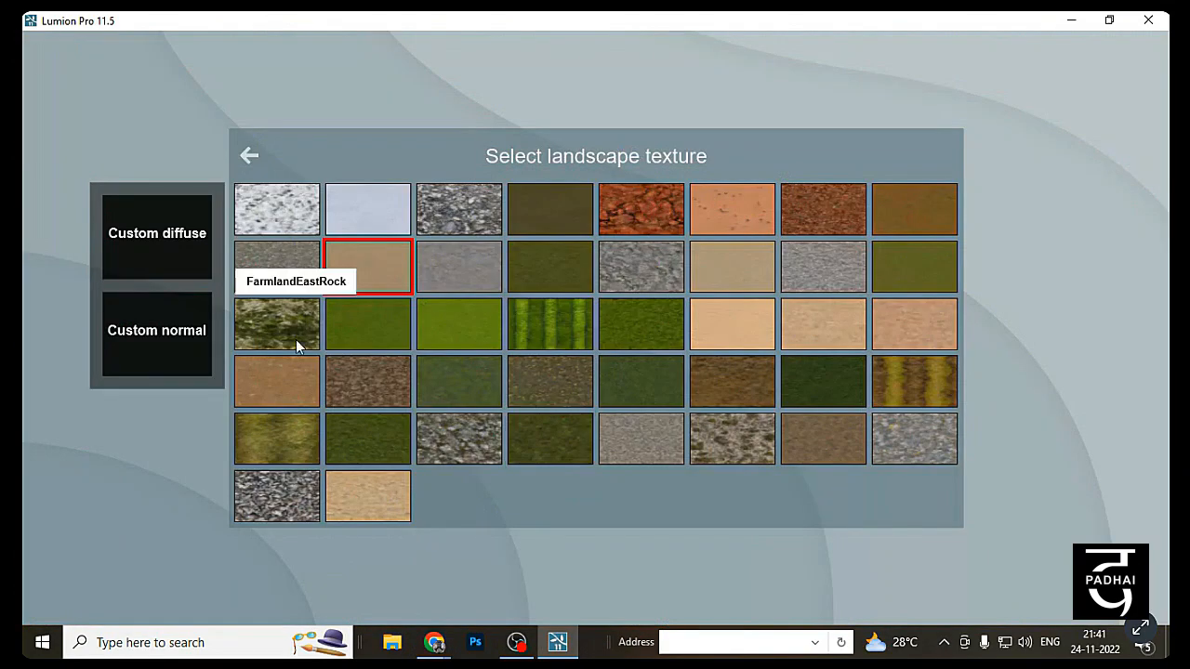
pyautogui.click(662, 276)
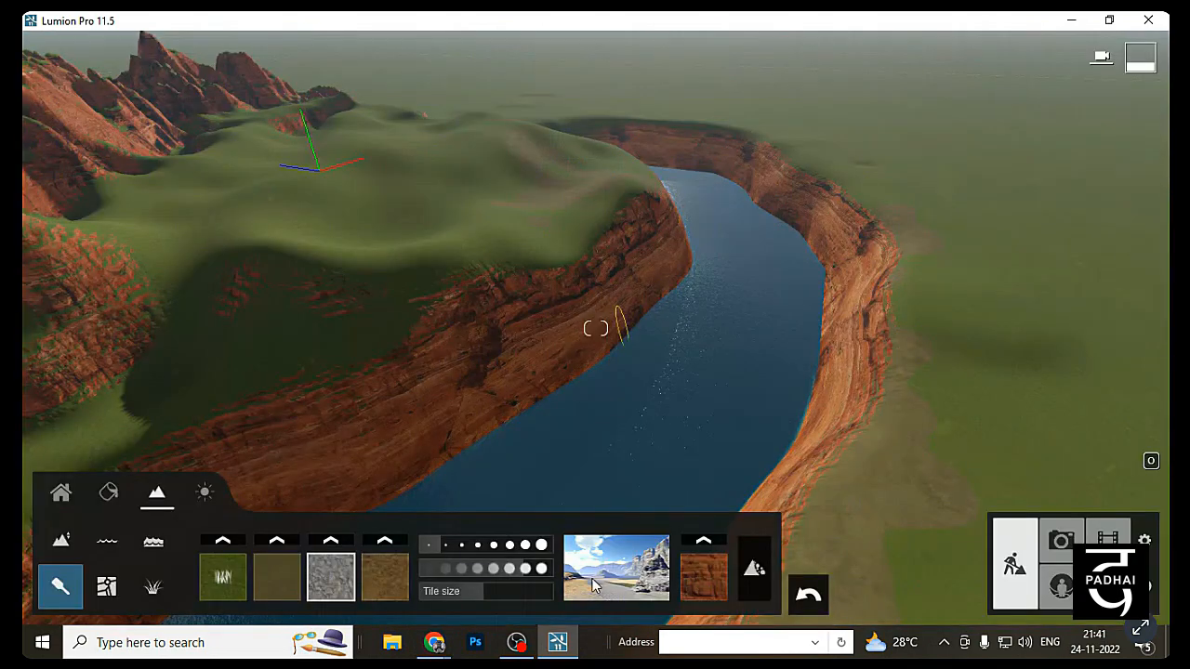
# Paint a wide grey rock strip over the flat ground along the far river bank with the largest brush size
pyautogui.click(547, 545)
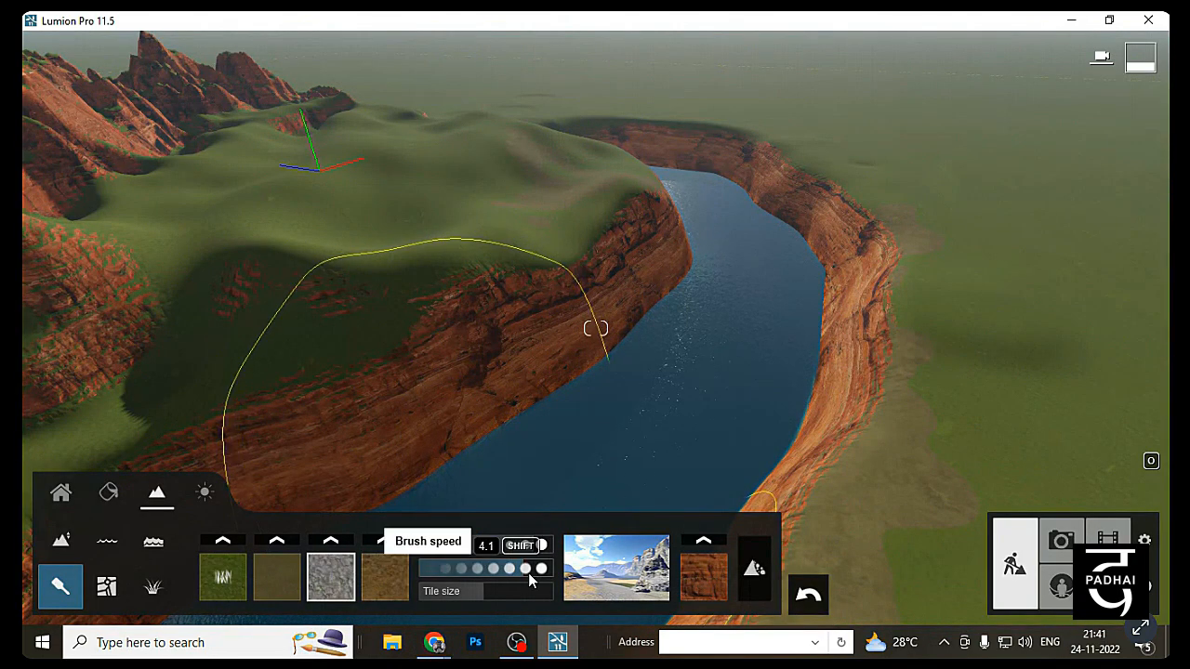
pyautogui.moveTo(539, 335)
pyautogui.mouseDown(button='right')
pyautogui.moveTo(536, 325)
pyautogui.moveTo(1094, 253)
pyautogui.moveTo(847, 299)
pyautogui.moveTo(772, 299)
pyautogui.moveTo(821, 295)
pyautogui.mouseUp(button='right')
pyautogui.moveTo(821, 296)
pyautogui.mouseDown()
pyautogui.moveTo(645, 199)
pyautogui.moveTo(501, 177)
pyautogui.mouseUp()
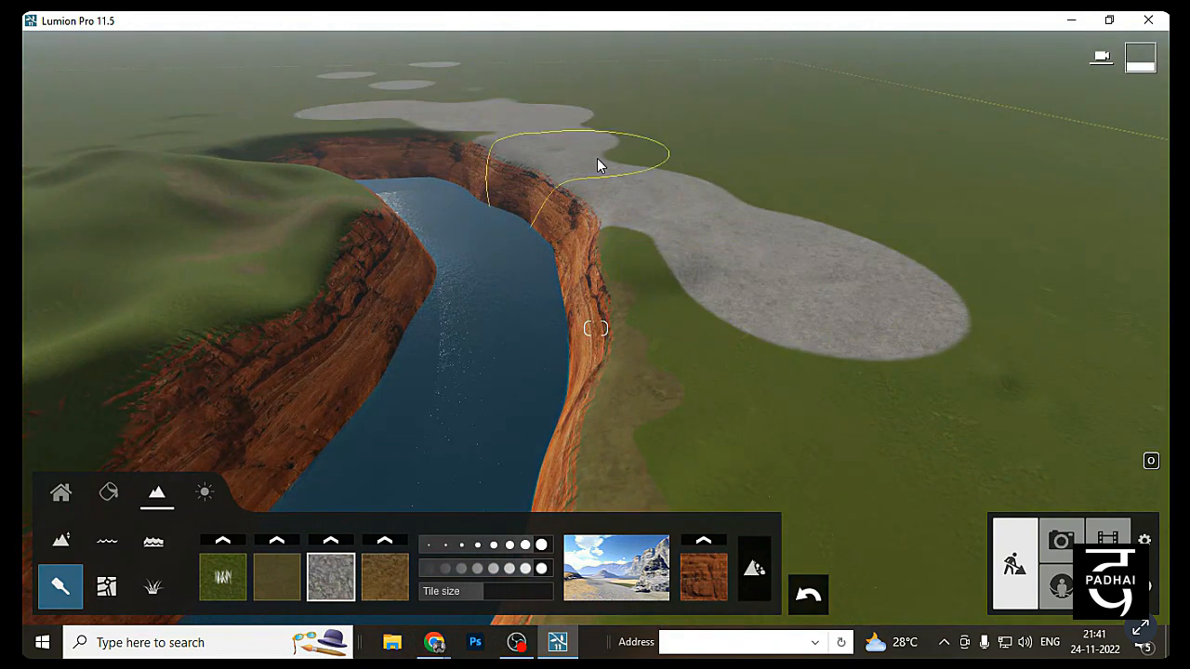
pyautogui.moveTo(597, 165)
pyautogui.mouseDown()
pyautogui.moveTo(800, 251)
pyautogui.moveTo(805, 490)
pyautogui.moveTo(604, 465)
pyautogui.mouseUp()
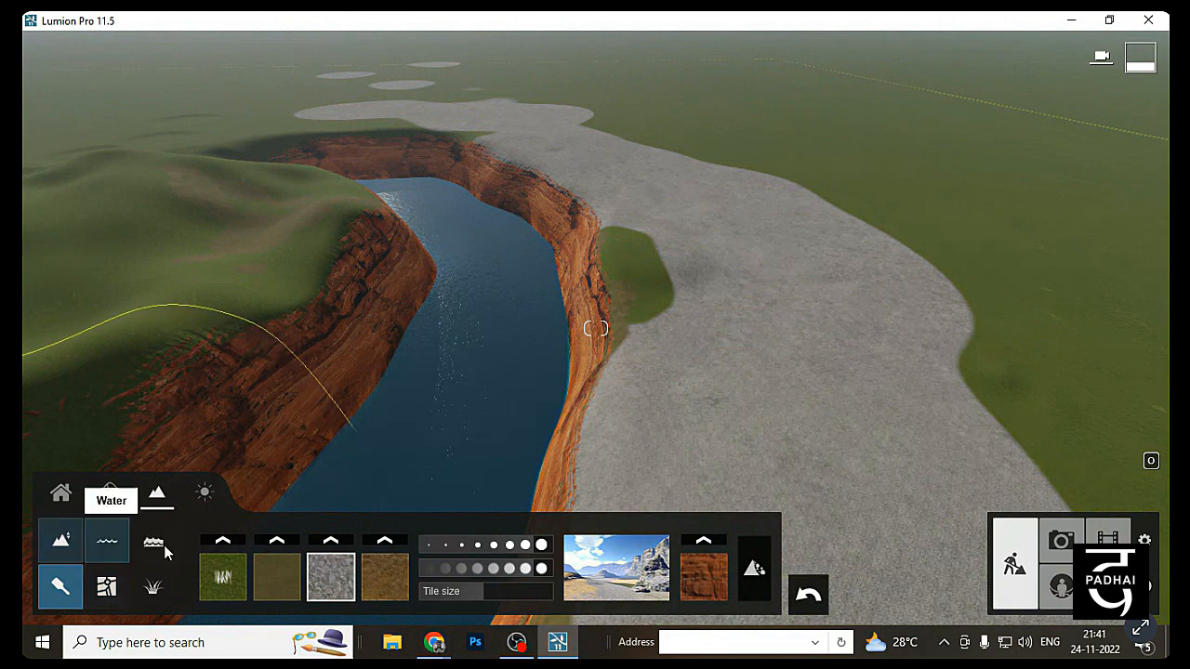
# Raise a rugged, rocky ridge along the grey ground beside the river with a reduced brush size
pyautogui.click(204, 492)
pyautogui.click(157, 493)
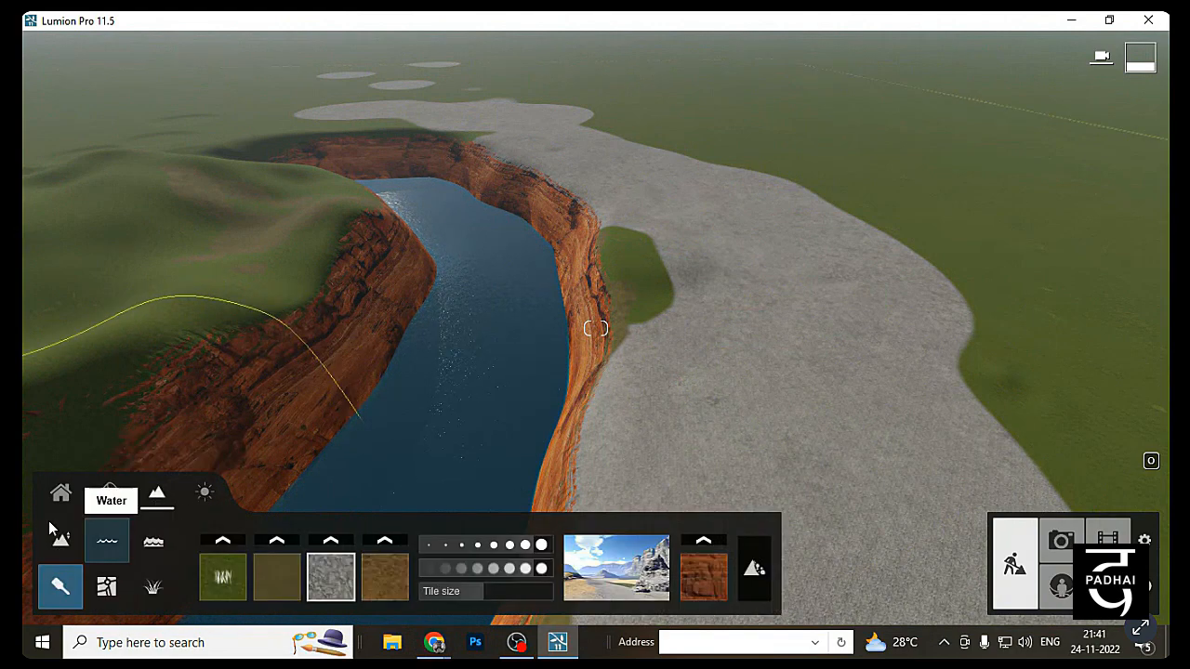
pyautogui.click(56, 534)
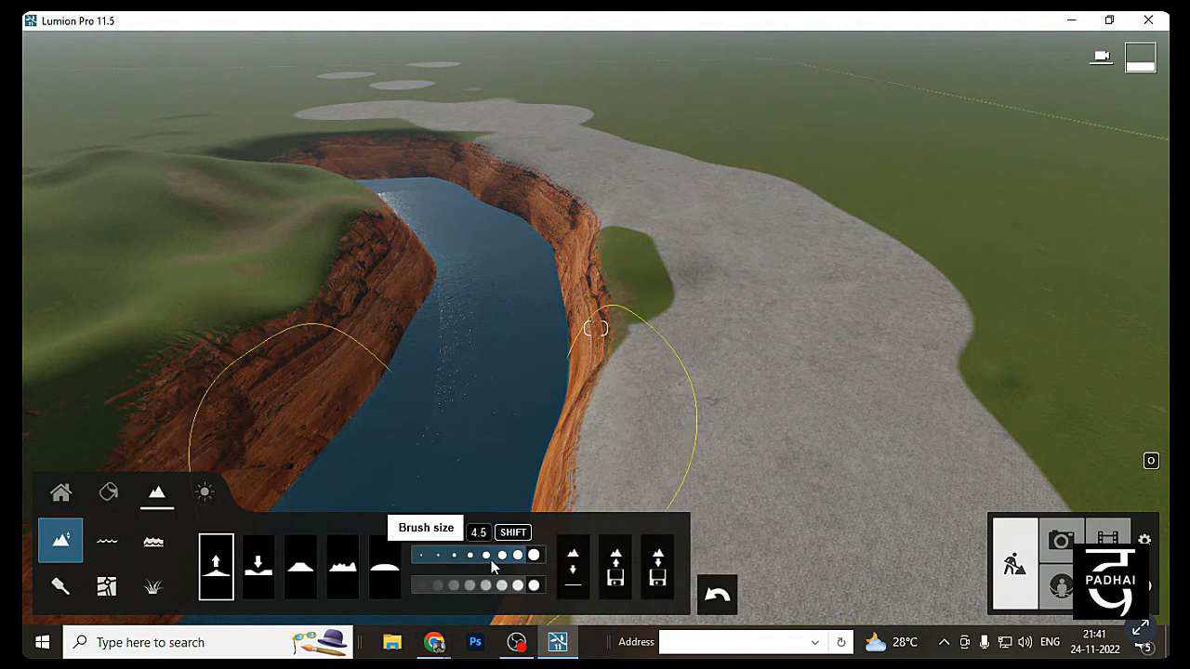
pyautogui.moveTo(491, 560); pyautogui.dragTo(467, 560)
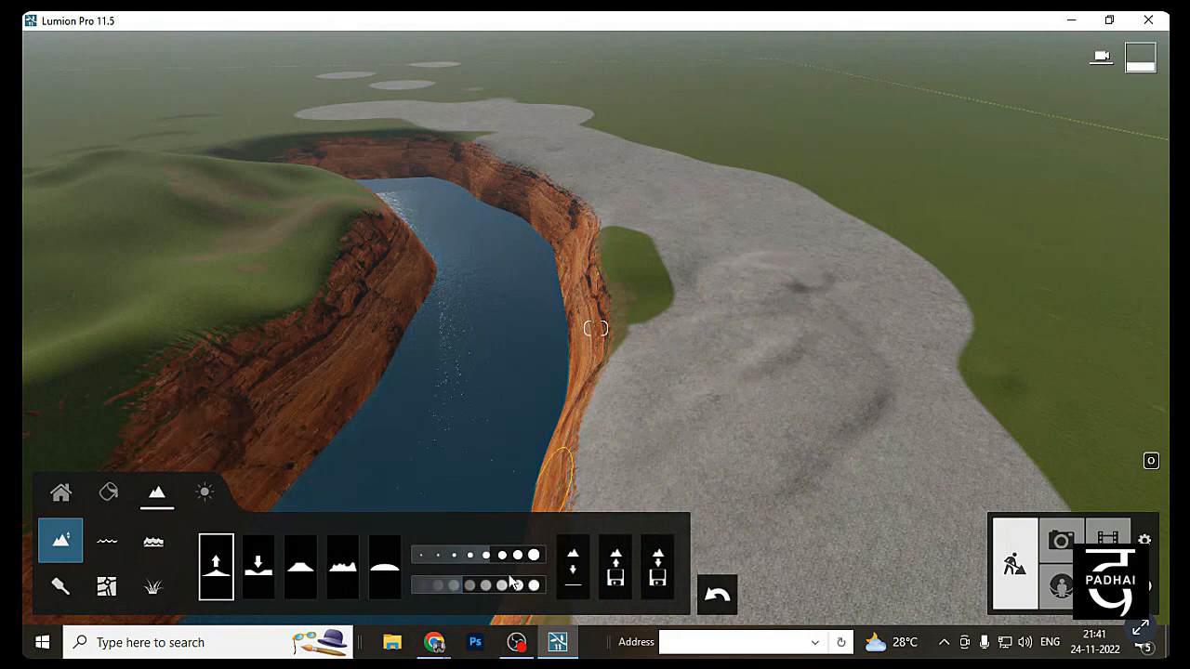
pyautogui.moveTo(467, 584); pyautogui.dragTo(433, 583)
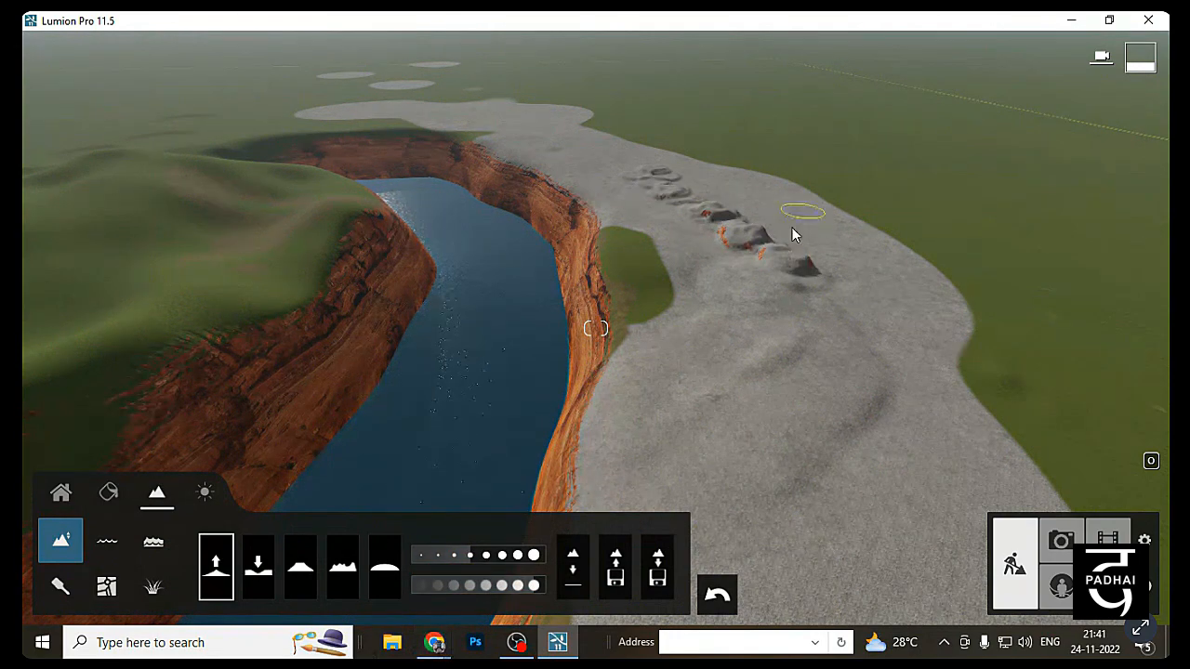
pyautogui.moveTo(817, 296)
pyautogui.mouseDown()
pyautogui.moveTo(794, 385)
pyautogui.moveTo(757, 322)
pyautogui.moveTo(735, 418)
pyautogui.moveTo(898, 581)
pyautogui.moveTo(793, 522)
pyautogui.moveTo(801, 413)
pyautogui.moveTo(836, 269)
pyautogui.mouseUp()
pyautogui.moveTo(871, 405); pyautogui.dragTo(717, 168)
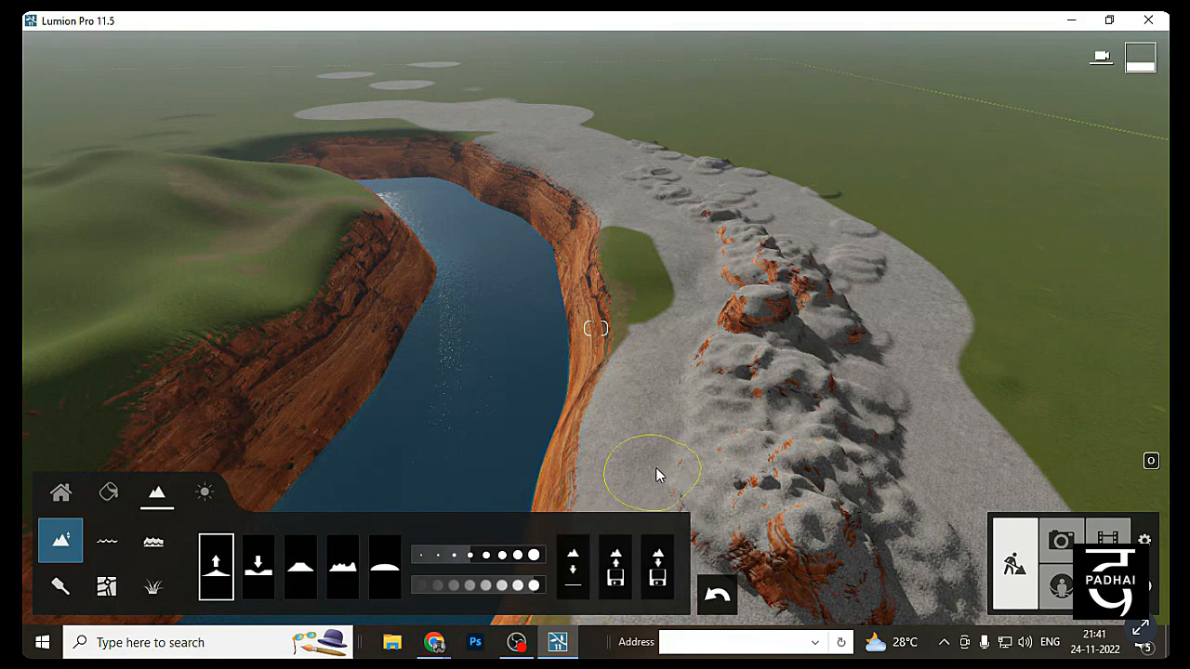
pyautogui.moveTo(764, 364); pyautogui.dragTo(570, 191, button='right')
pyautogui.press('w')
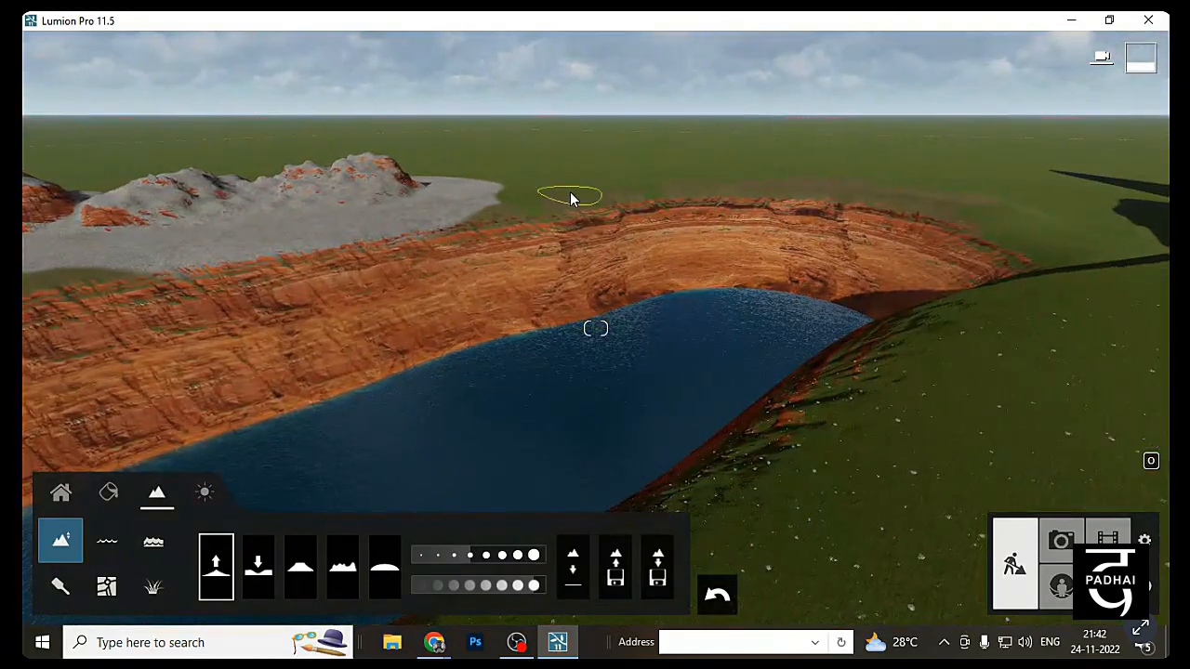
pyautogui.click(67, 585)
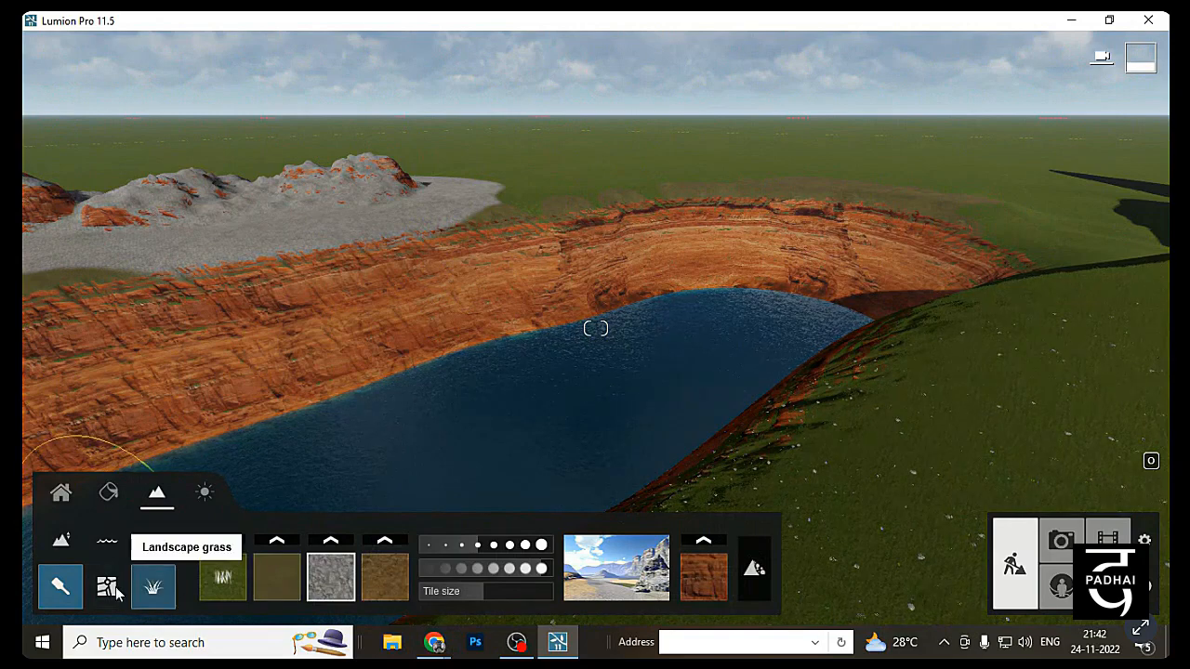
pyautogui.click(155, 584)
pyautogui.click(154, 540)
pyautogui.click(107, 540)
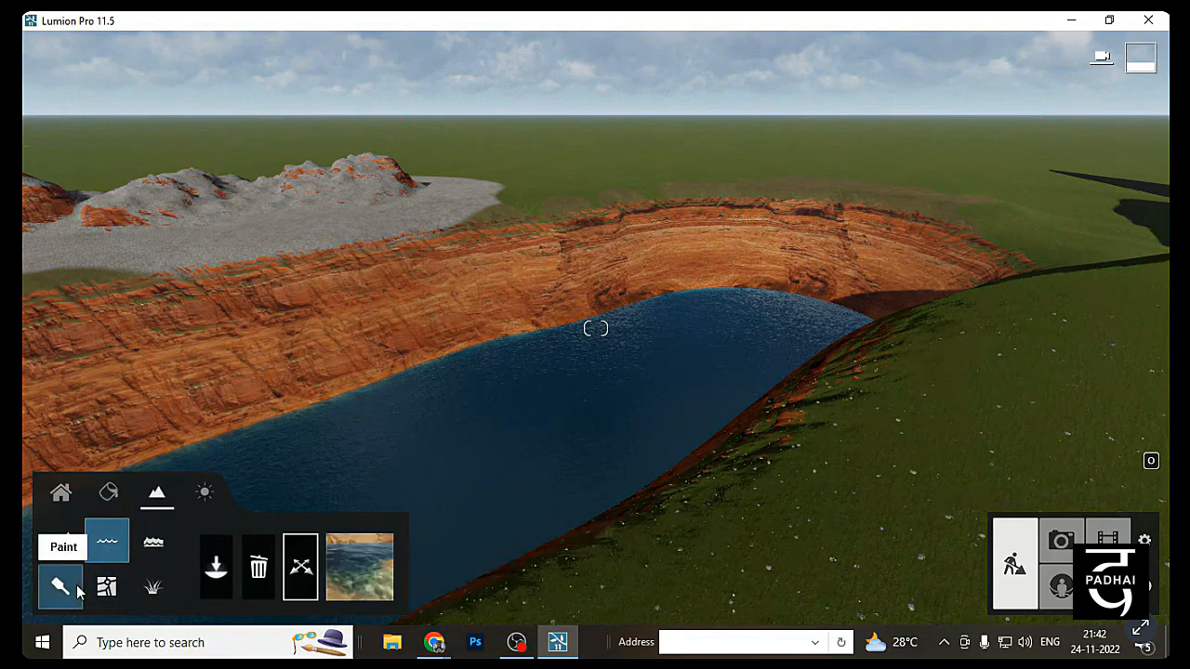
pyautogui.click(61, 586)
pyautogui.moveTo(788, 220); pyautogui.dragTo(596, 267, button='right')
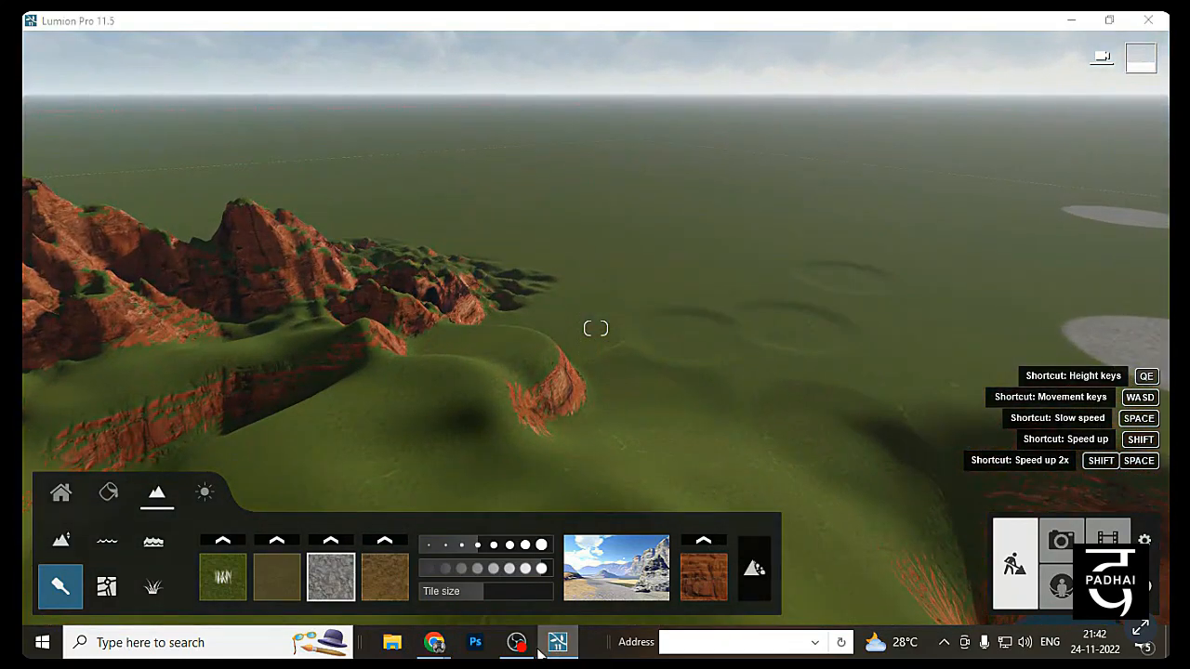
# Switch to the live class window in Chrome to check the chat
pyautogui.click(528, 649)
pyautogui.click(530, 651)
pyautogui.moveTo(434, 643)
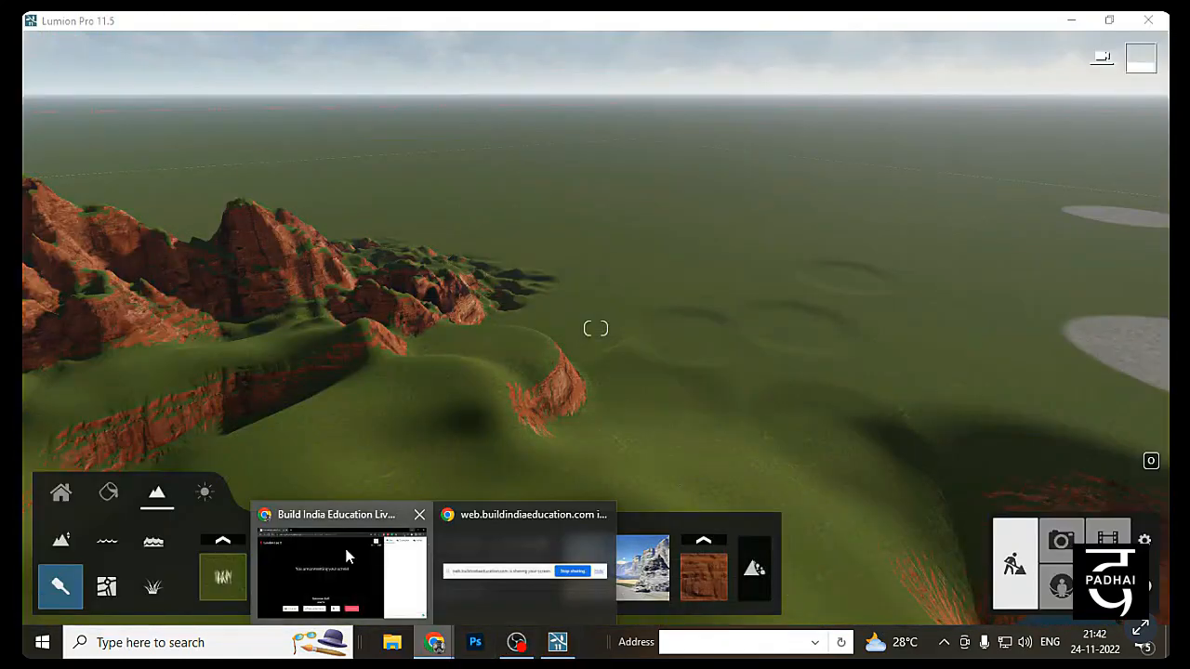
pyautogui.click(340, 569)
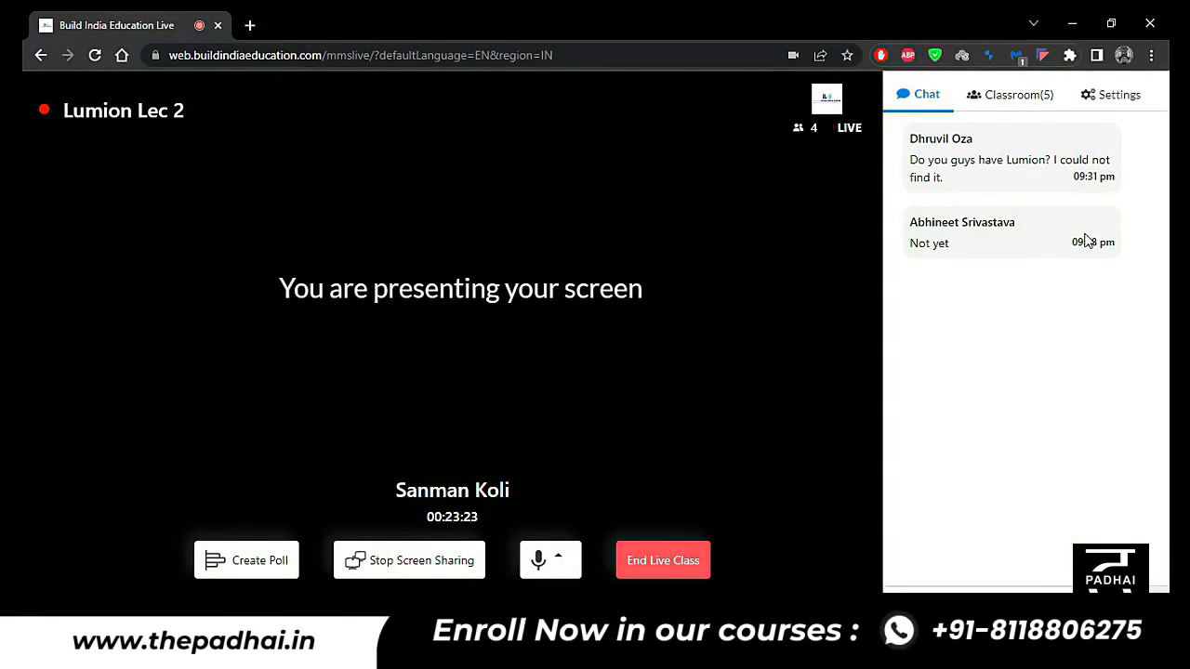
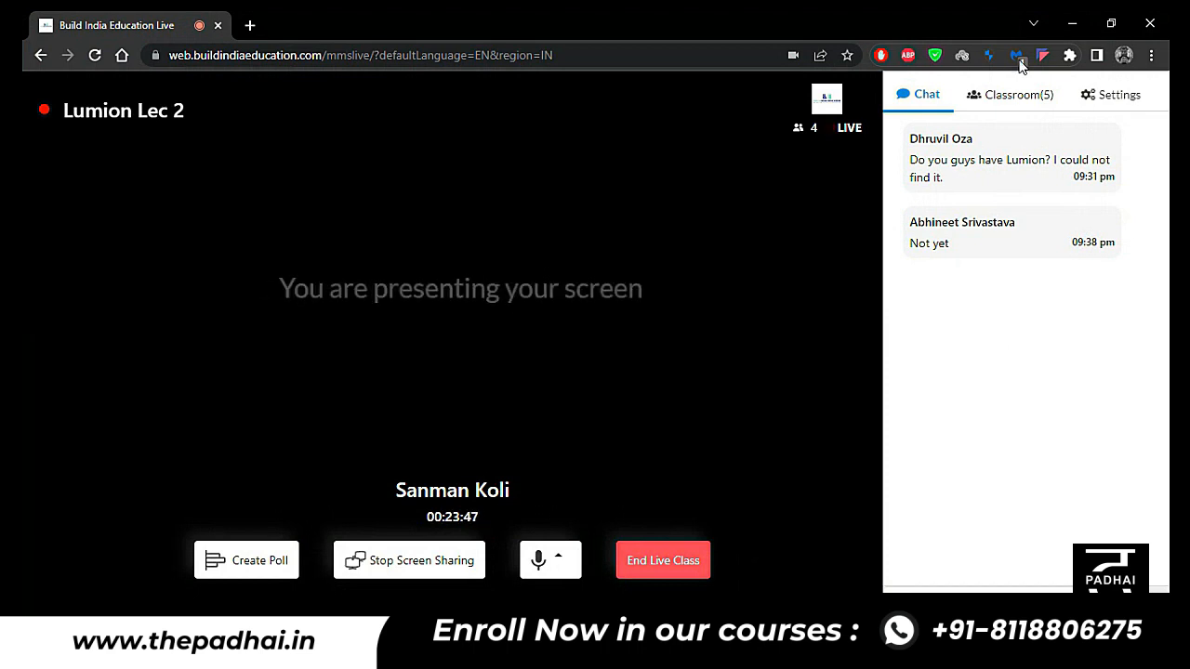
# Return to Lumion and toggle the landscape rock off and on to compare the cliffs and river banks with and without it
pyautogui.click(1072, 24)
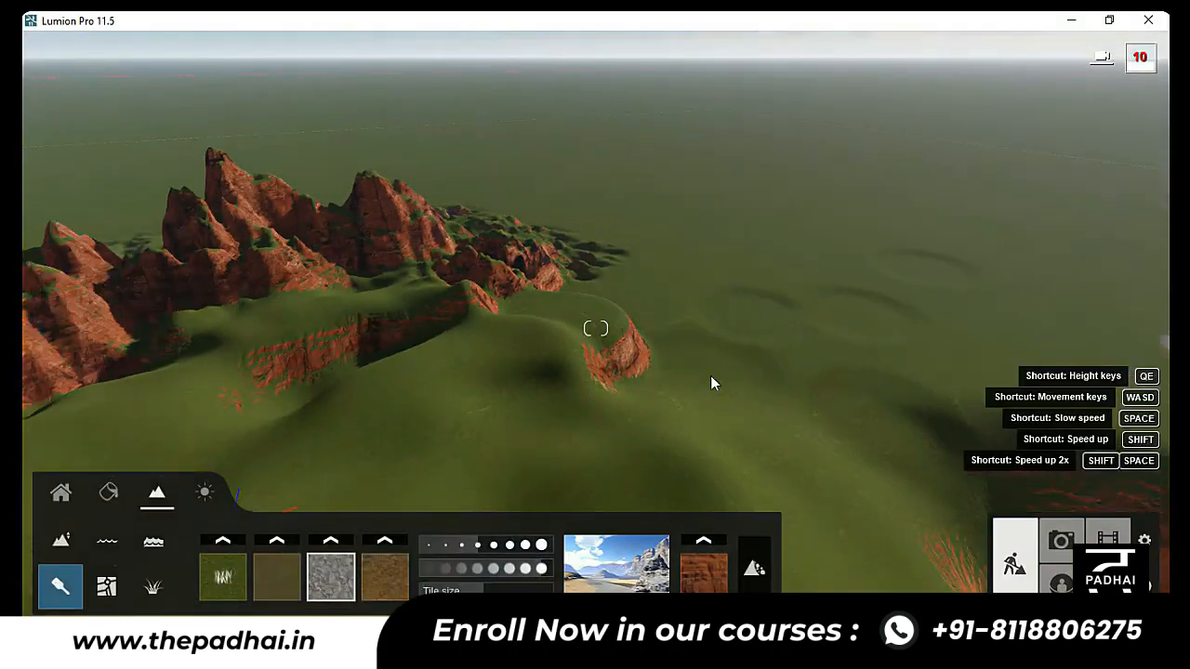
pyautogui.moveTo(741, 377); pyautogui.dragTo(855, 362, button='right')
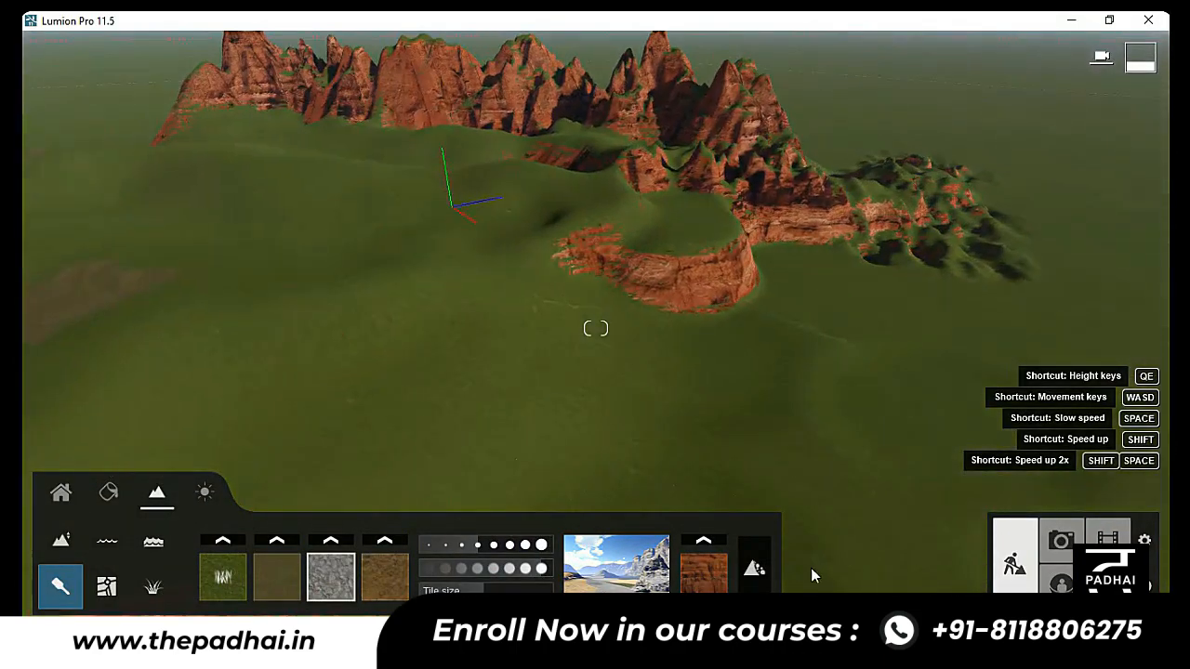
pyautogui.click(755, 569)
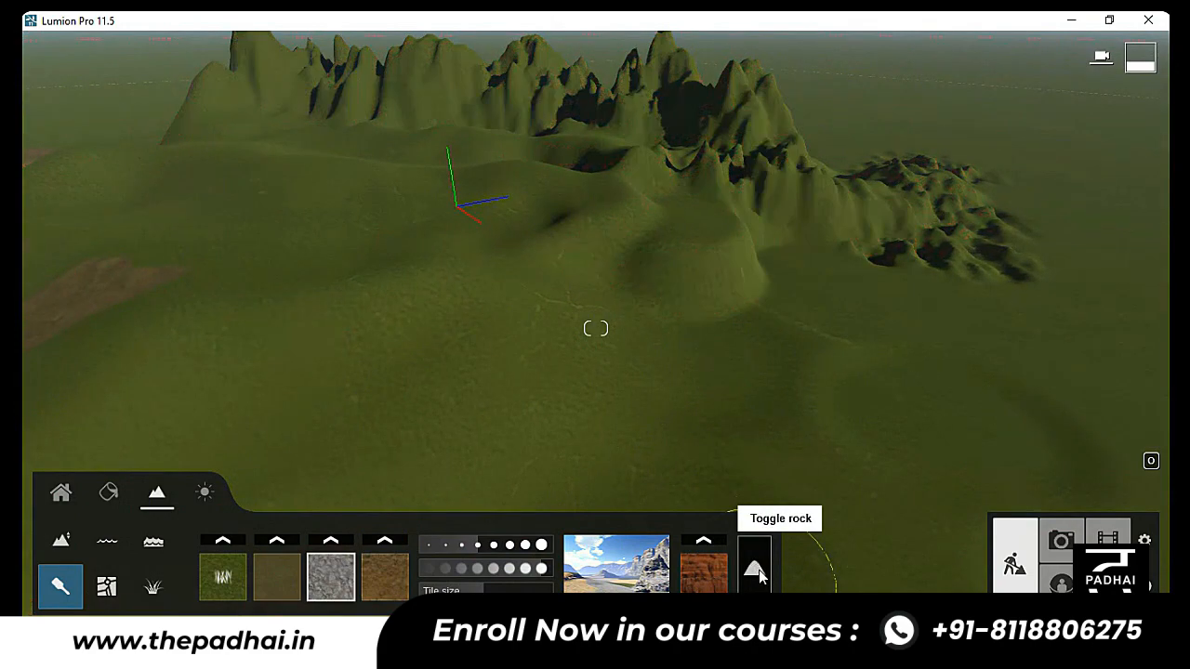
pyautogui.click(758, 570)
pyautogui.click(759, 569)
pyautogui.click(758, 570)
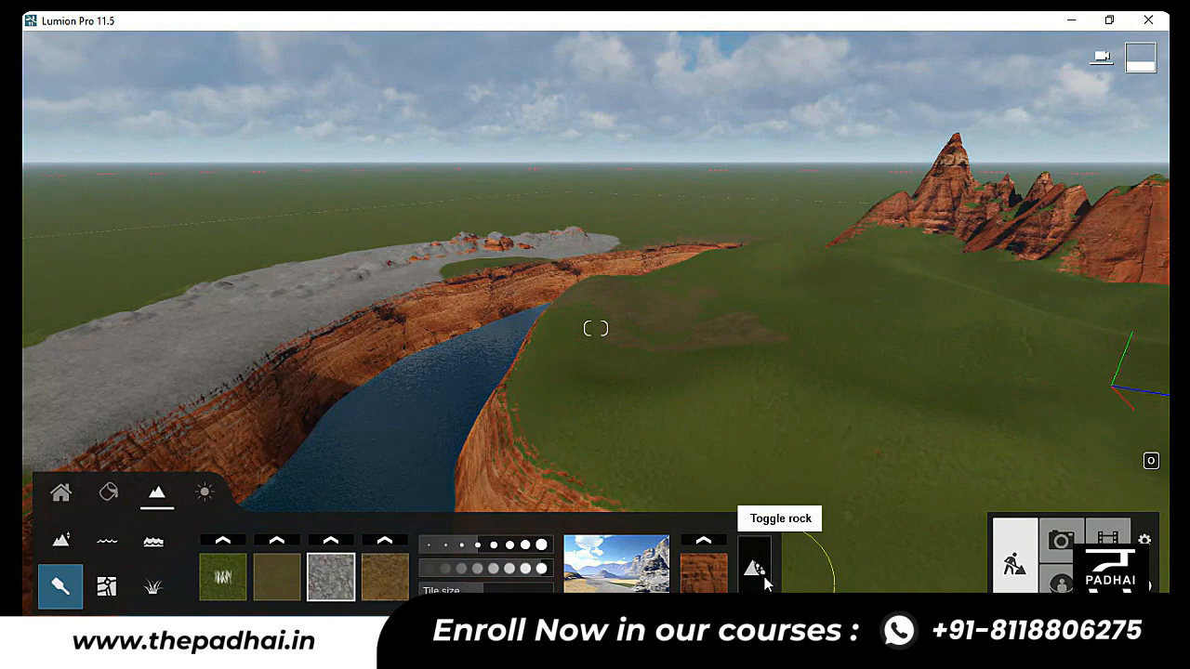
pyautogui.click(764, 576)
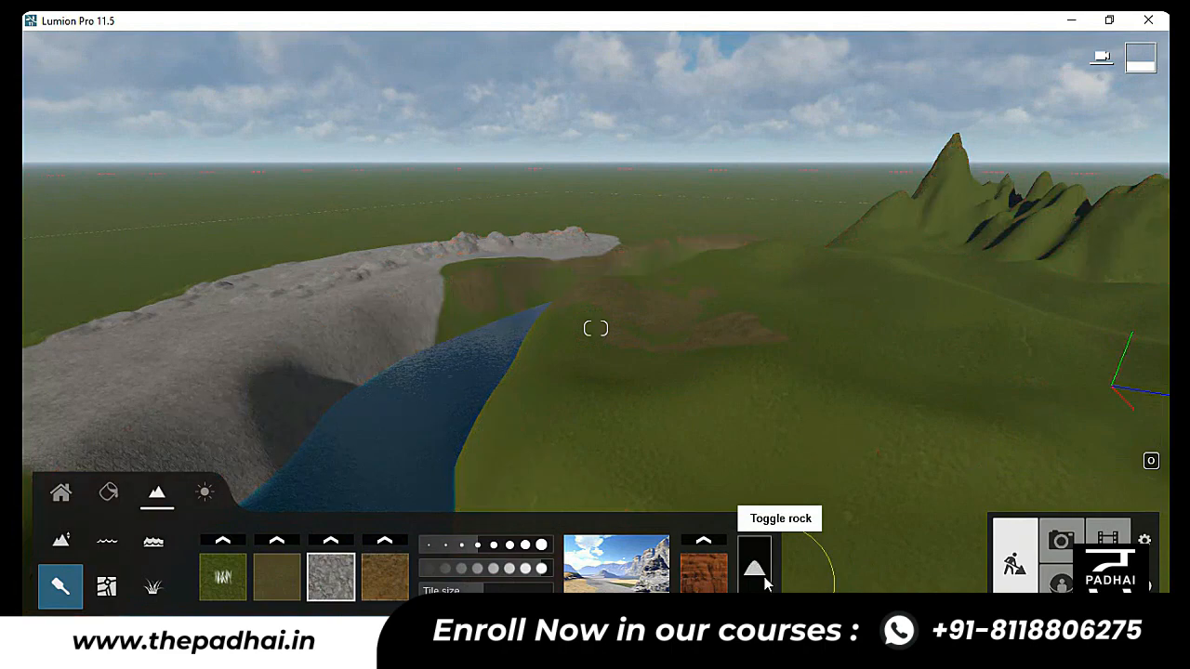
pyautogui.click(764, 577)
pyautogui.click(764, 576)
pyautogui.click(764, 577)
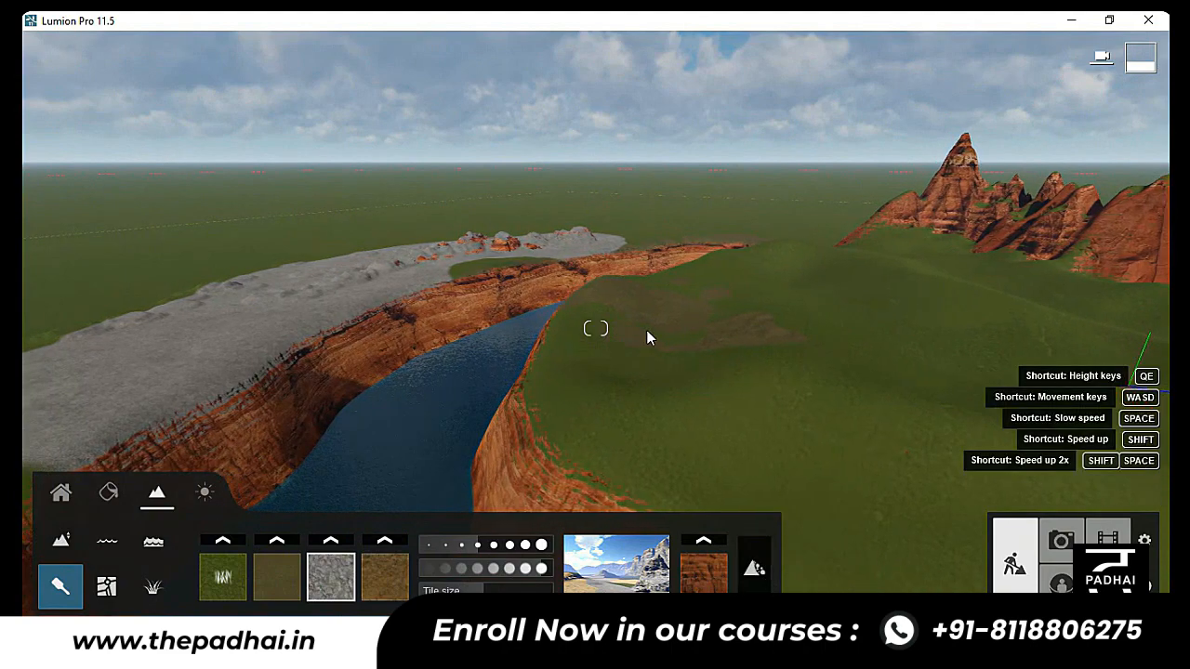
pyautogui.scroll(-5, 648, 336)
pyautogui.moveTo(685, 378); pyautogui.dragTo(812, 366, button='right')
pyautogui.scroll(3, 744, 279)
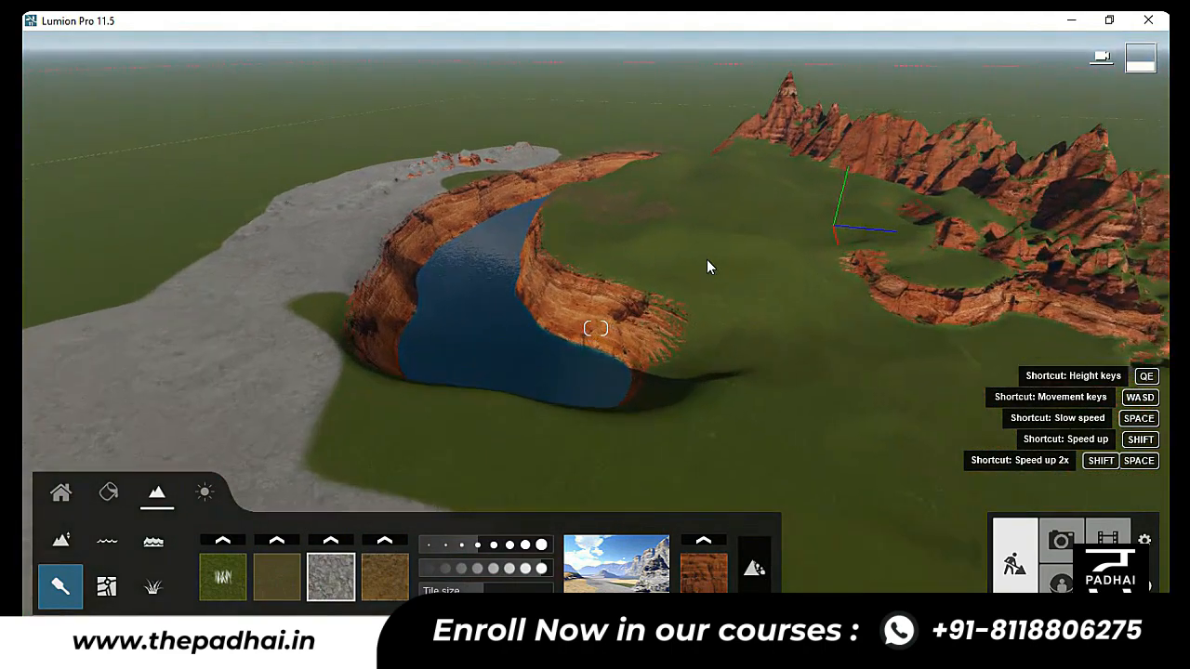
pyautogui.press('w')
pyautogui.moveTo(707, 260)
pyautogui.mouseDown(button='right')
pyautogui.moveTo(654, 234)
pyautogui.moveTo(652, 204)
pyautogui.moveTo(703, 214)
pyautogui.moveTo(742, 273)
pyautogui.moveTo(664, 309)
pyautogui.moveTo(639, 337)
pyautogui.moveTo(492, 353)
pyautogui.mouseUp(button='right')
pyautogui.press('a')
pyautogui.click(60, 541)
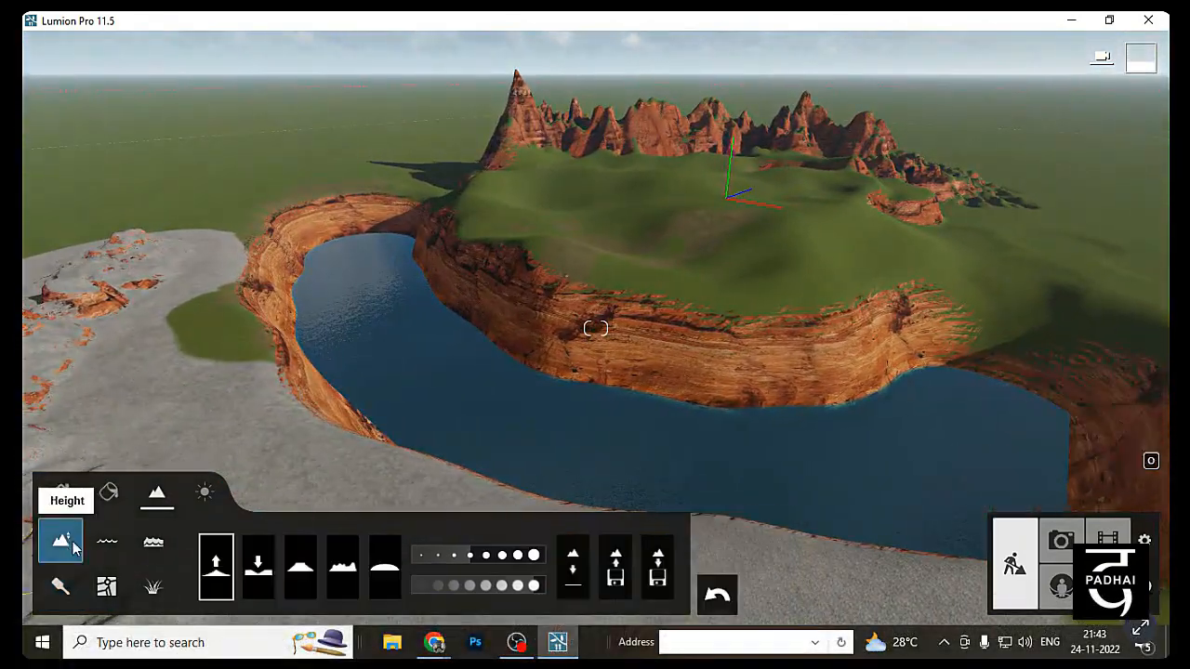
pyautogui.click(107, 541)
pyautogui.click(155, 586)
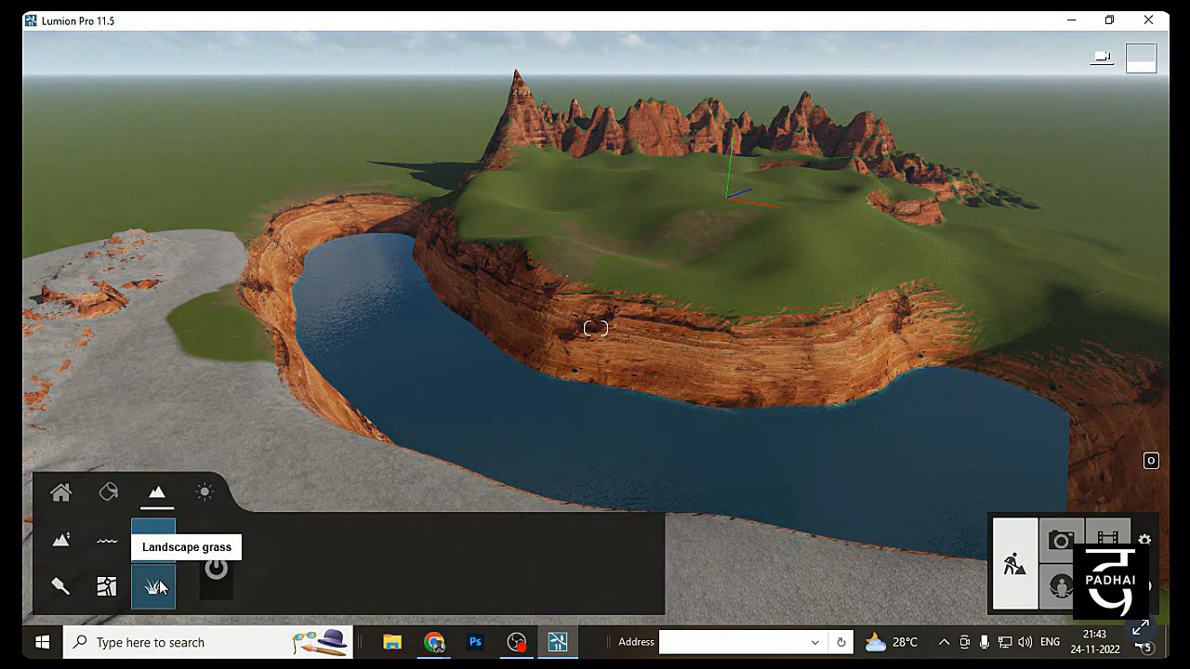
# Try to enable OpenStreetMap data for the landscape
pyautogui.click(106, 586)
pyautogui.click(216, 567)
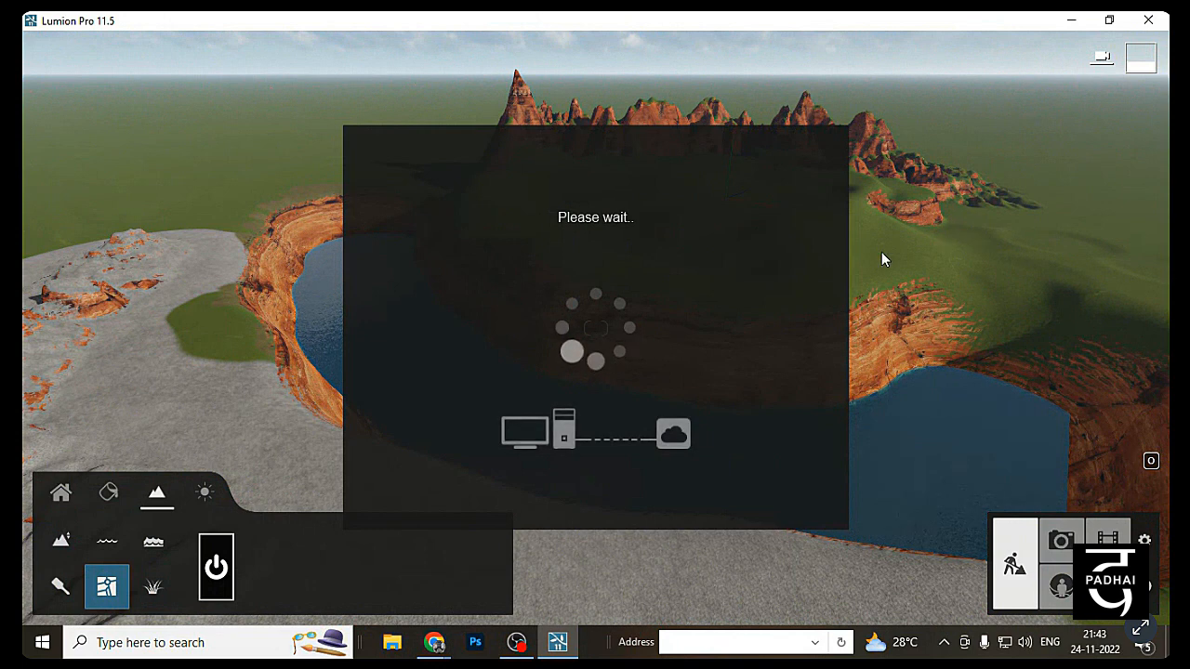
pyautogui.click(216, 563)
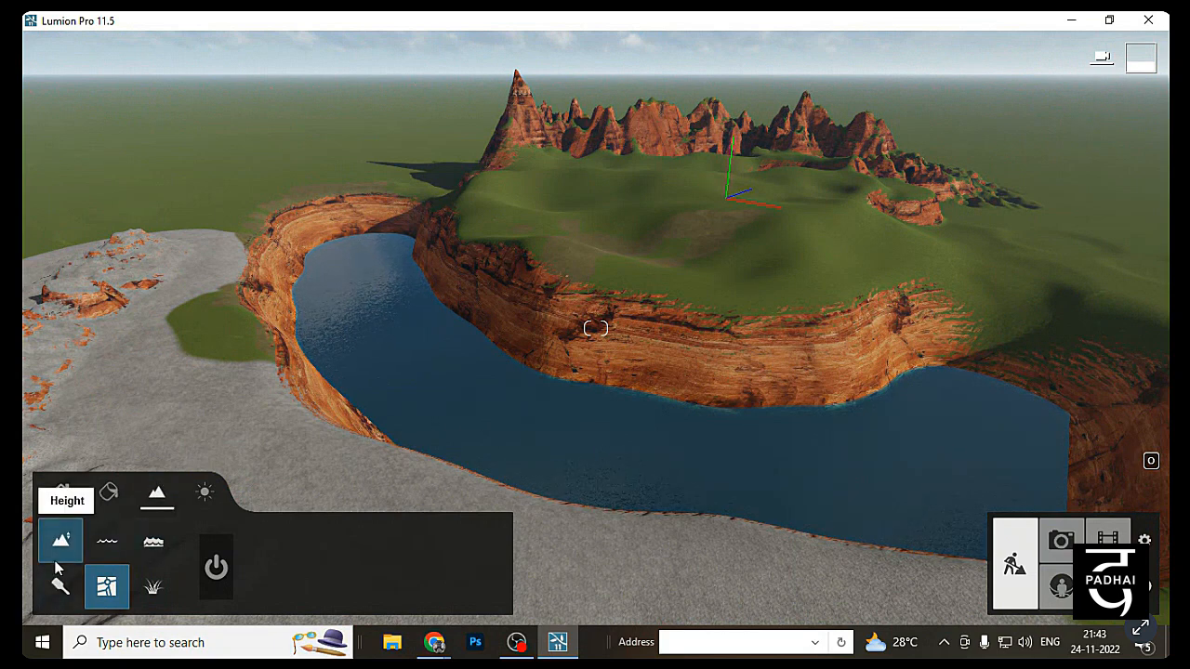
# Switch to the object placement mode and examine the grassy plateau between the river and the red cliffs
pyautogui.click(108, 491)
pyautogui.click(56, 496)
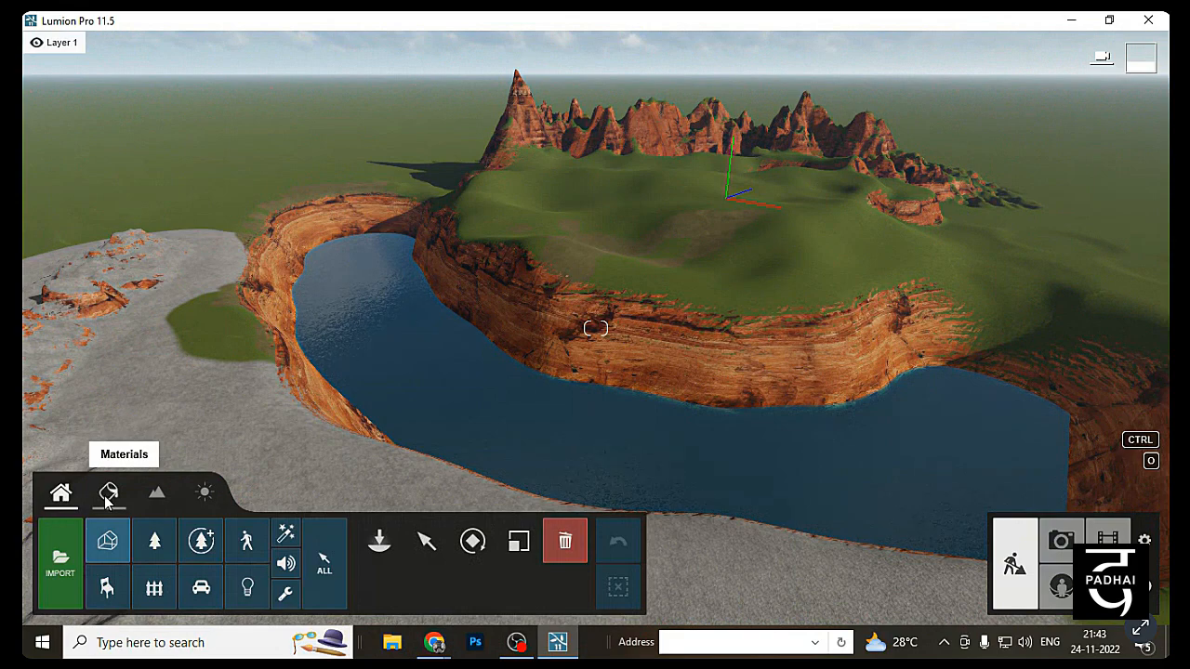
pyautogui.moveTo(666, 280); pyautogui.dragTo(556, 238, button='right')
pyautogui.press('w')
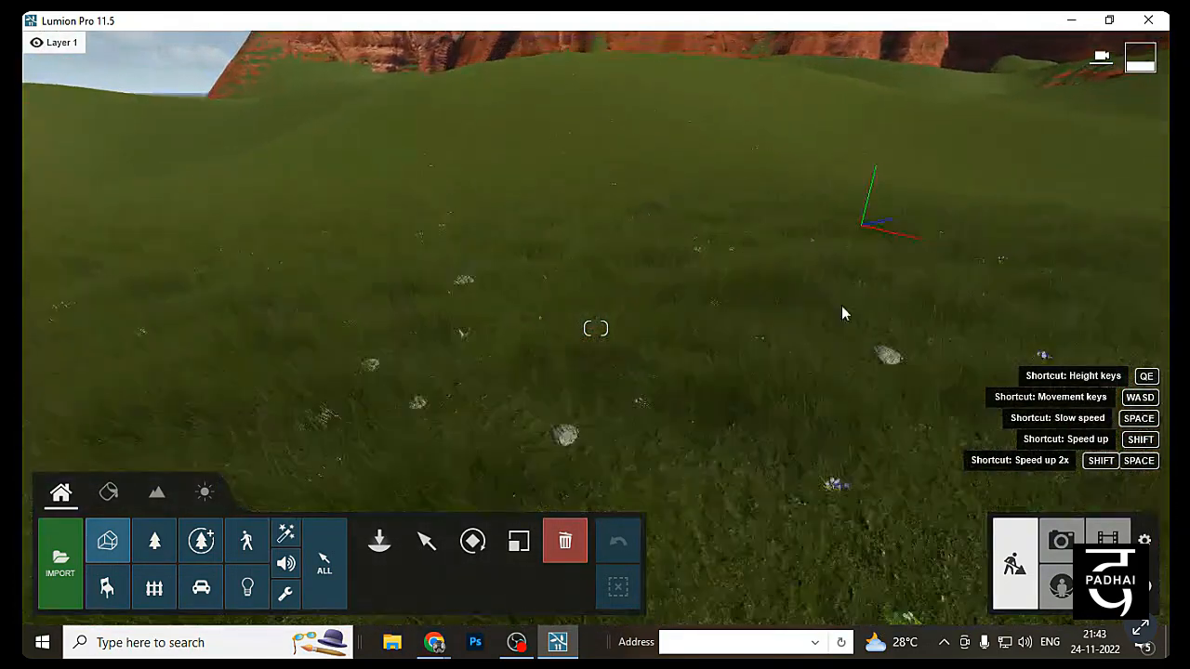
pyautogui.moveTo(841, 306); pyautogui.dragTo(797, 315, button='right')
pyautogui.press('q')
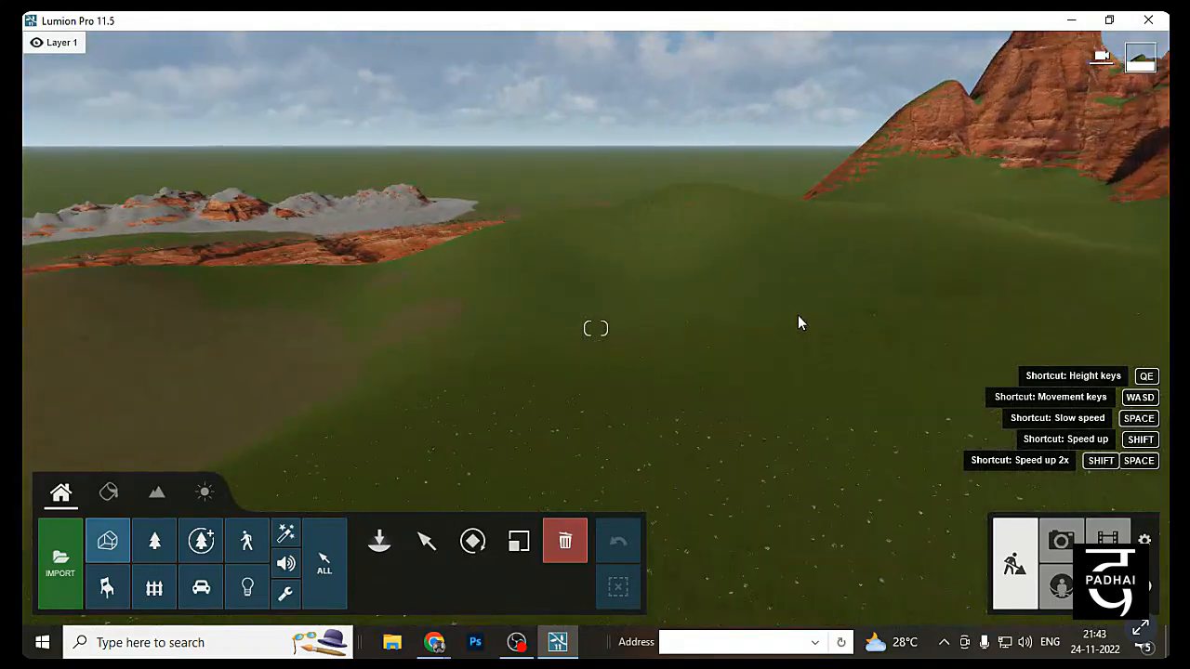
pyautogui.press('q')
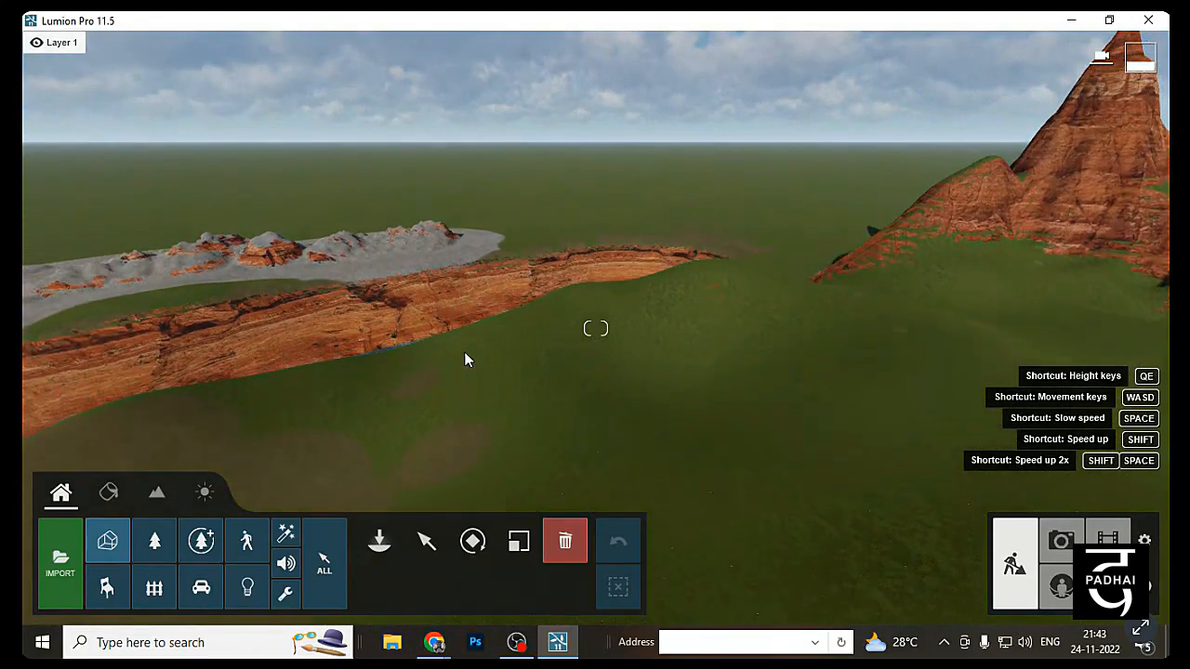
pyautogui.press('ctrl')
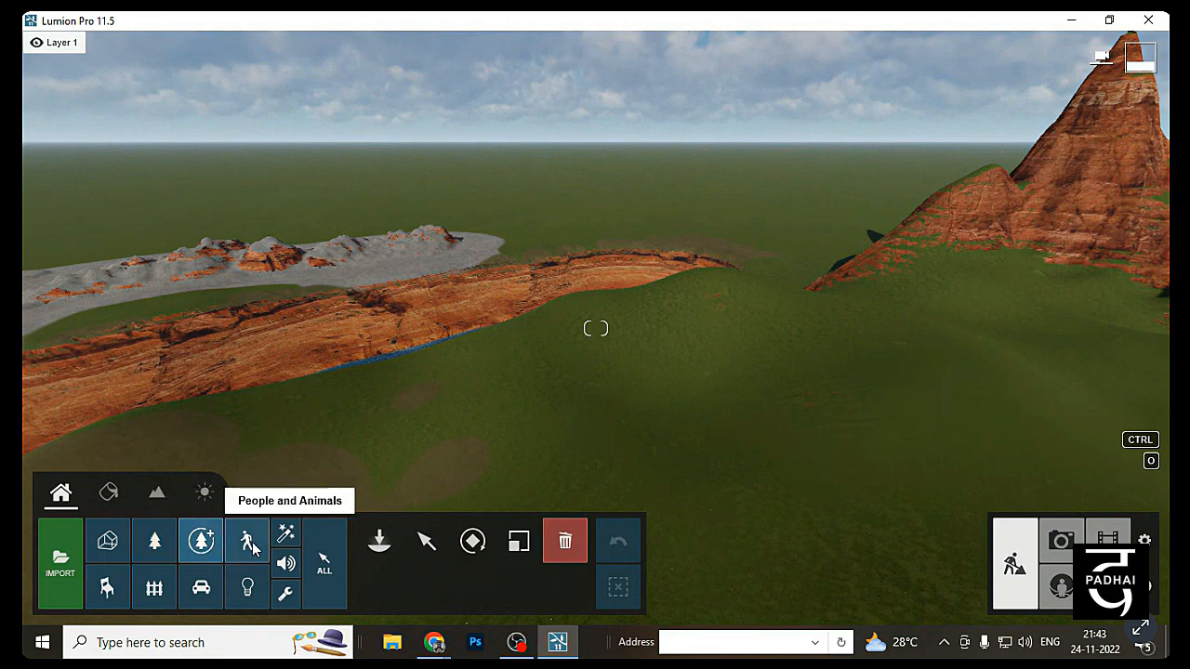
pyautogui.moveTo(462, 423); pyautogui.dragTo(511, 404, button='right')
pyautogui.press('w')
pyautogui.press('q')
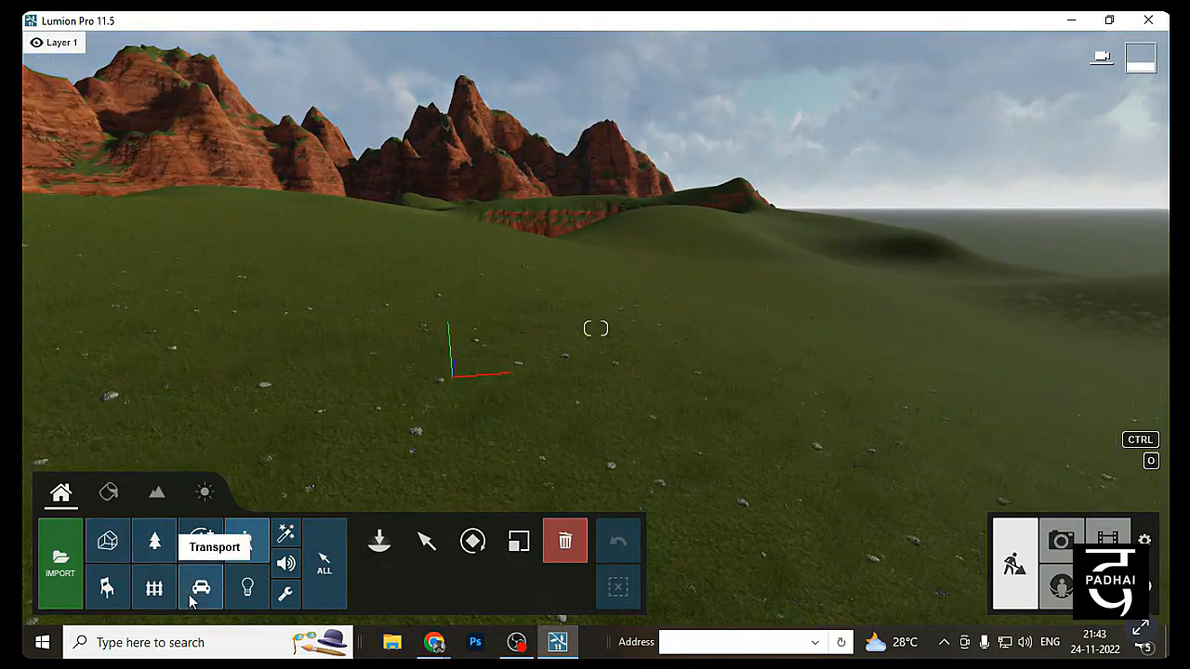
# Open the Nature library for single placement and try the first broadleaf tree on the grassy ground
pyautogui.click(156, 544)
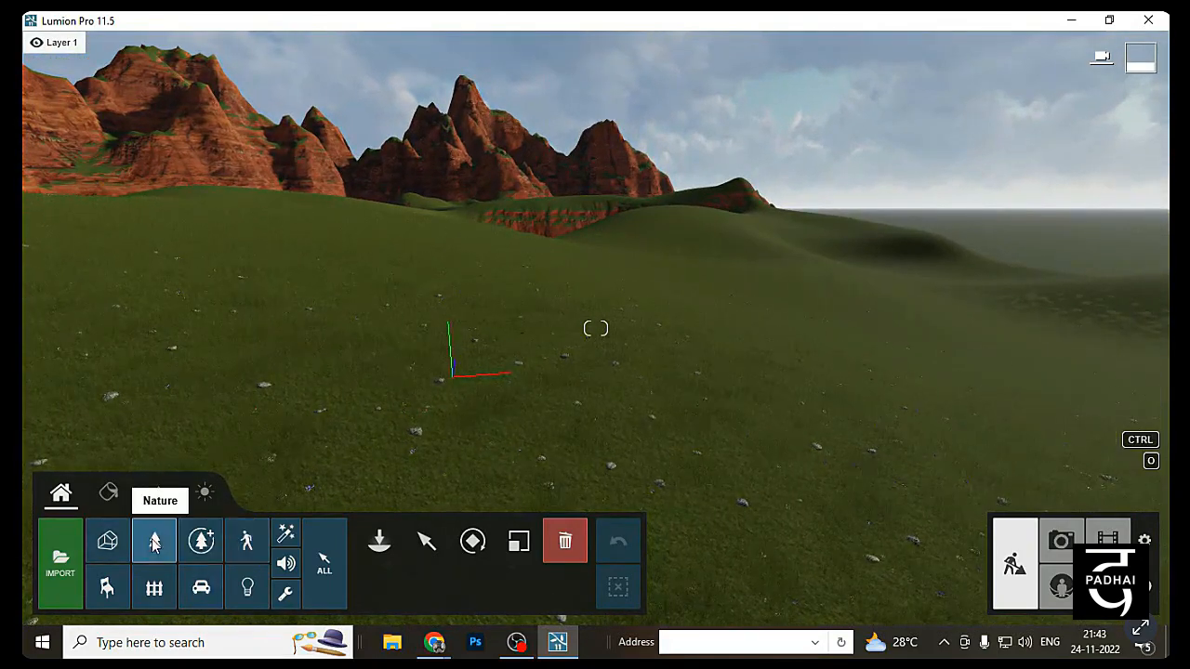
pyautogui.click(379, 544)
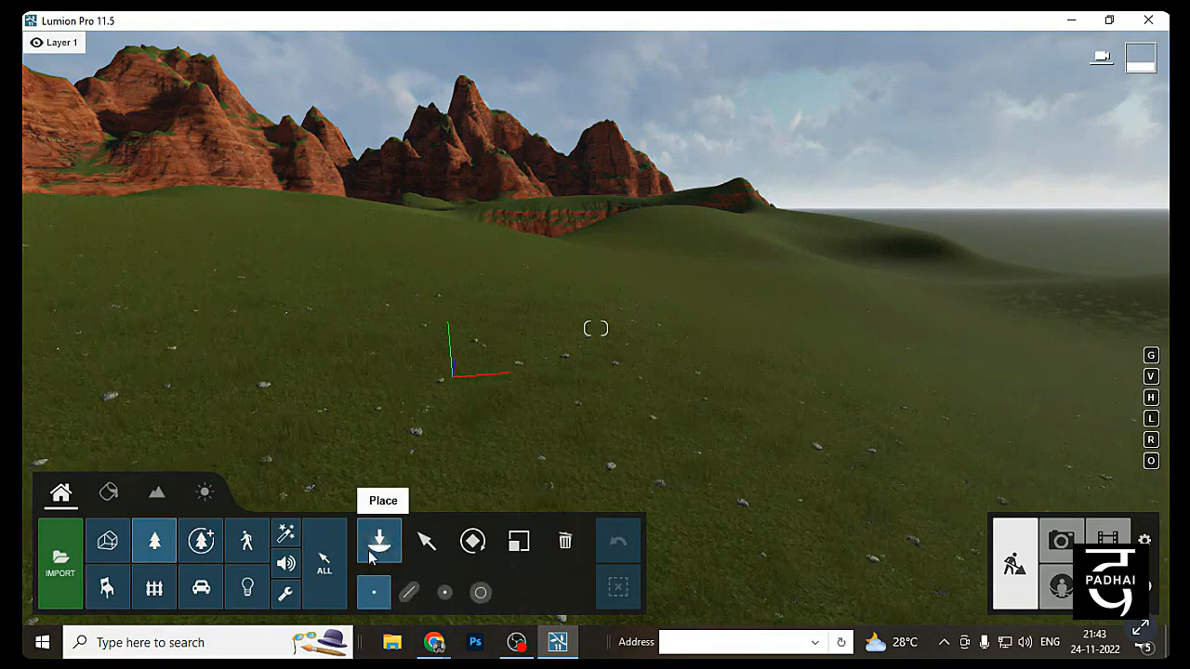
pyautogui.click(589, 311)
pyautogui.moveTo(591, 316); pyautogui.dragTo(741, 293, button='right')
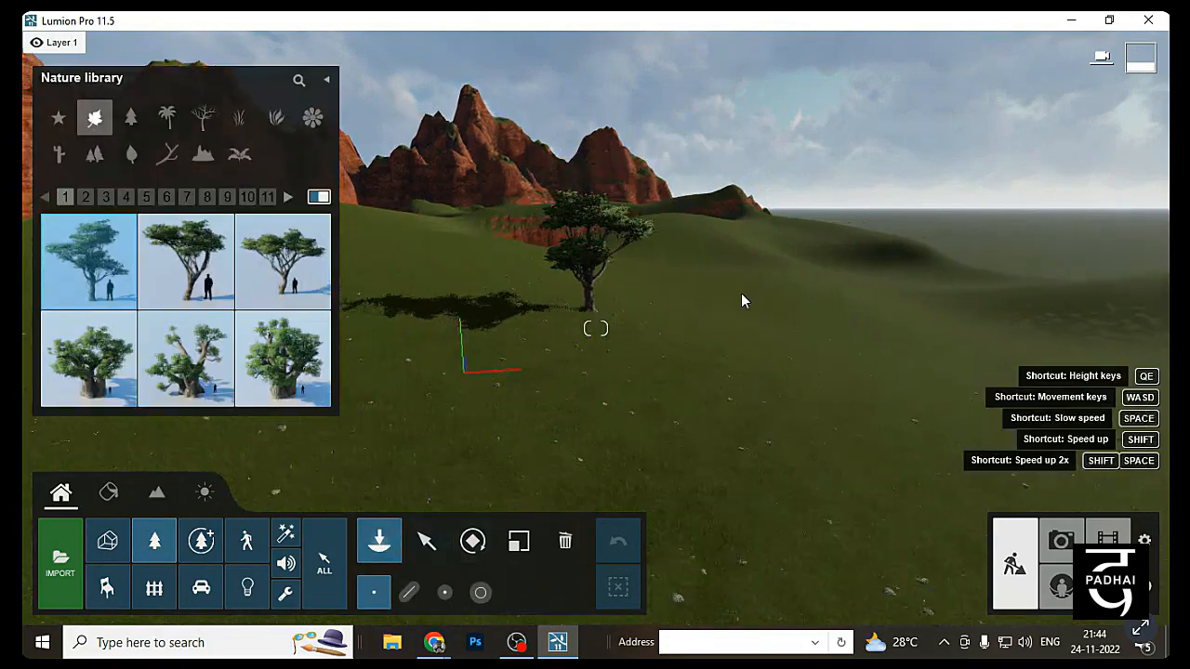
# Look through the Nature library's tree, grass, plant, leaf and rock categories, ending on page 7 of the conifers
pyautogui.click(131, 119)
pyautogui.click(167, 123)
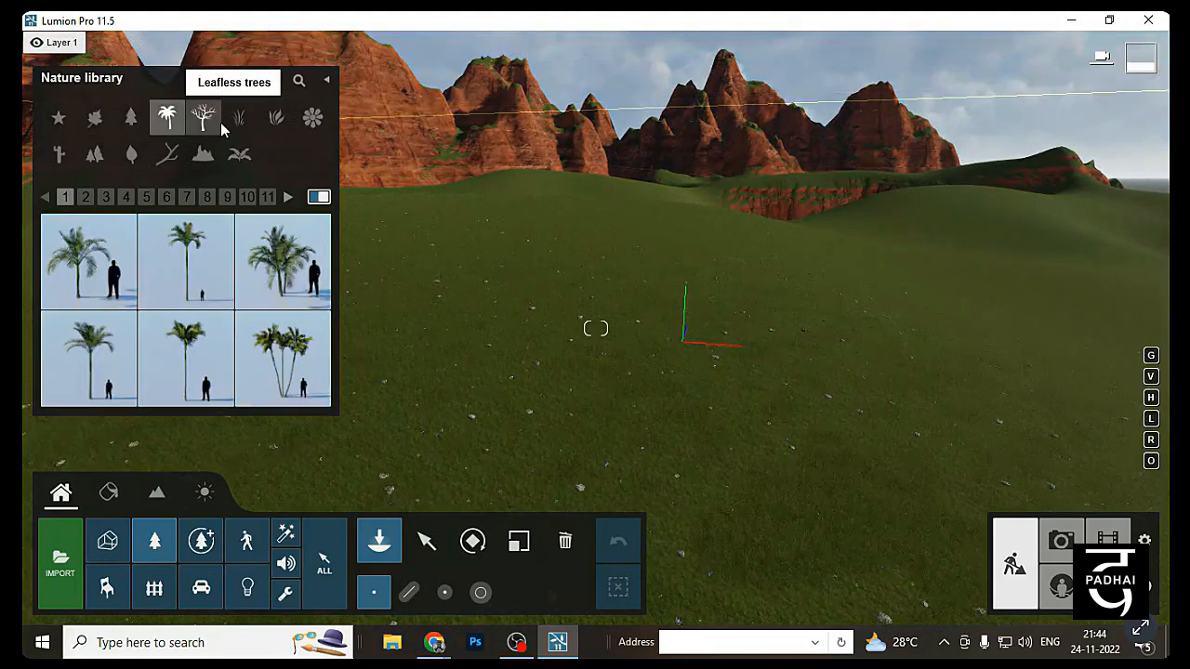
pyautogui.click(203, 117)
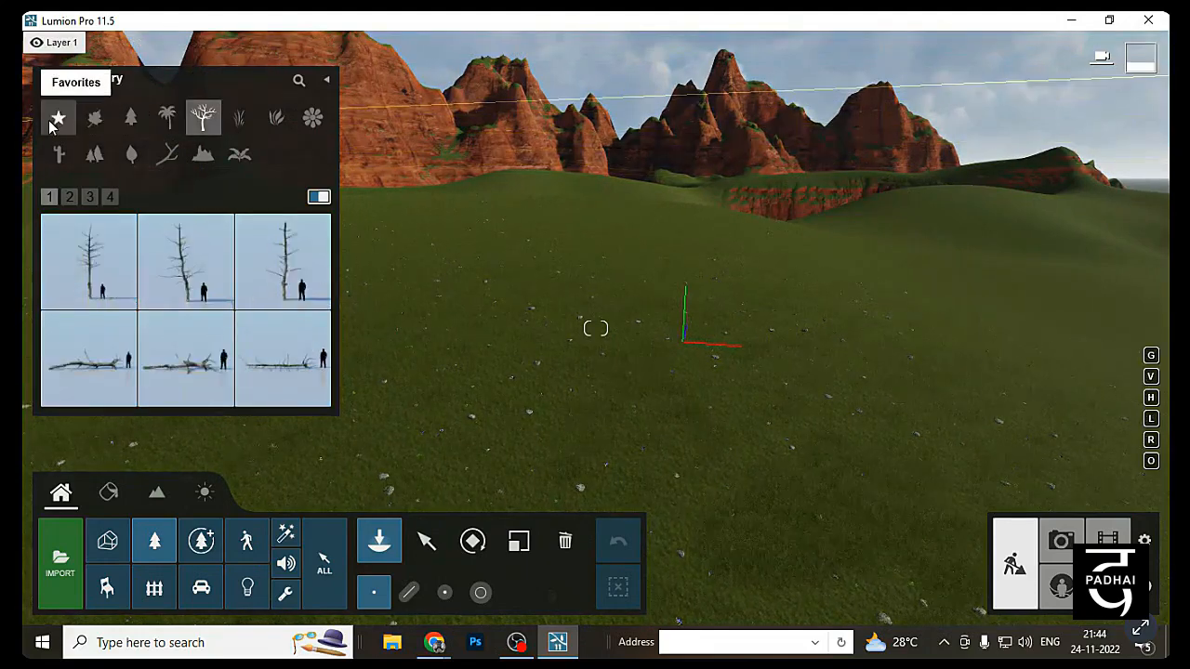
pyautogui.click(131, 121)
pyautogui.click(167, 119)
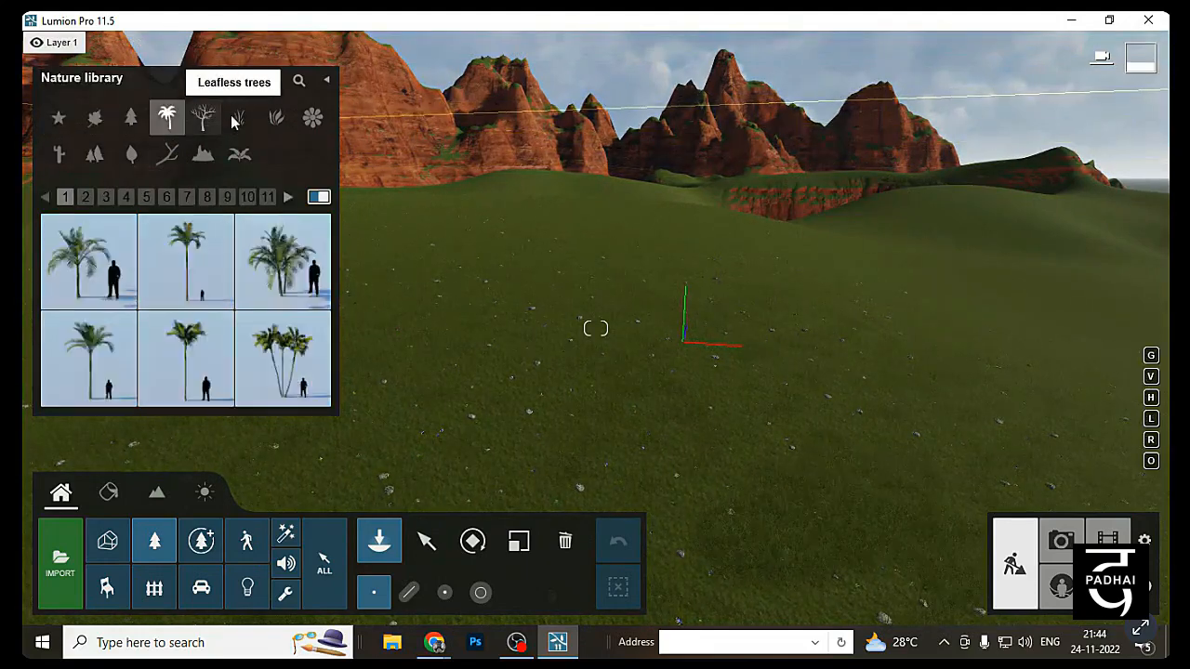
pyautogui.click(239, 117)
pyautogui.click(277, 117)
pyautogui.click(239, 117)
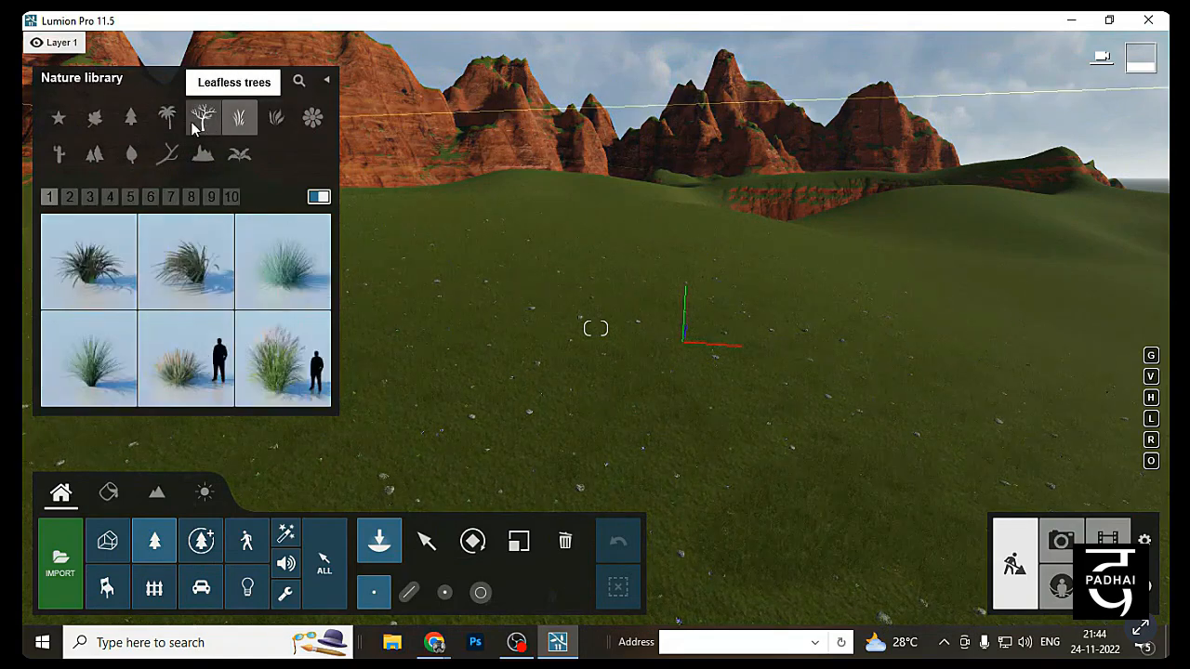
pyautogui.click(201, 119)
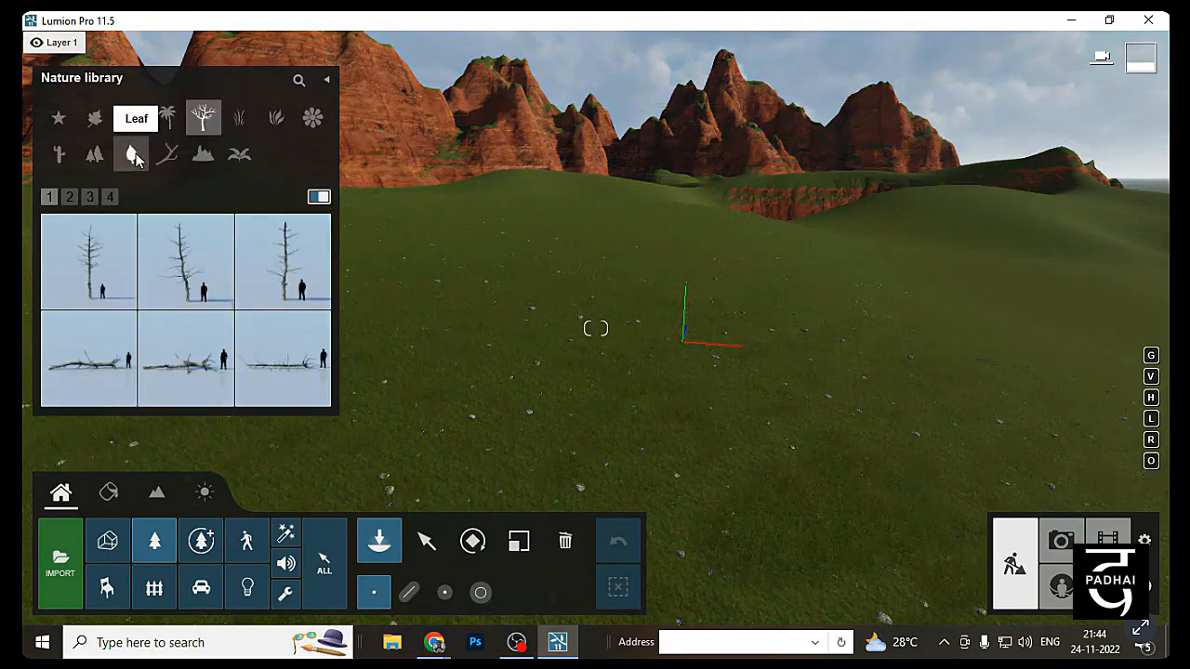
pyautogui.click(94, 154)
pyautogui.click(131, 154)
pyautogui.click(202, 154)
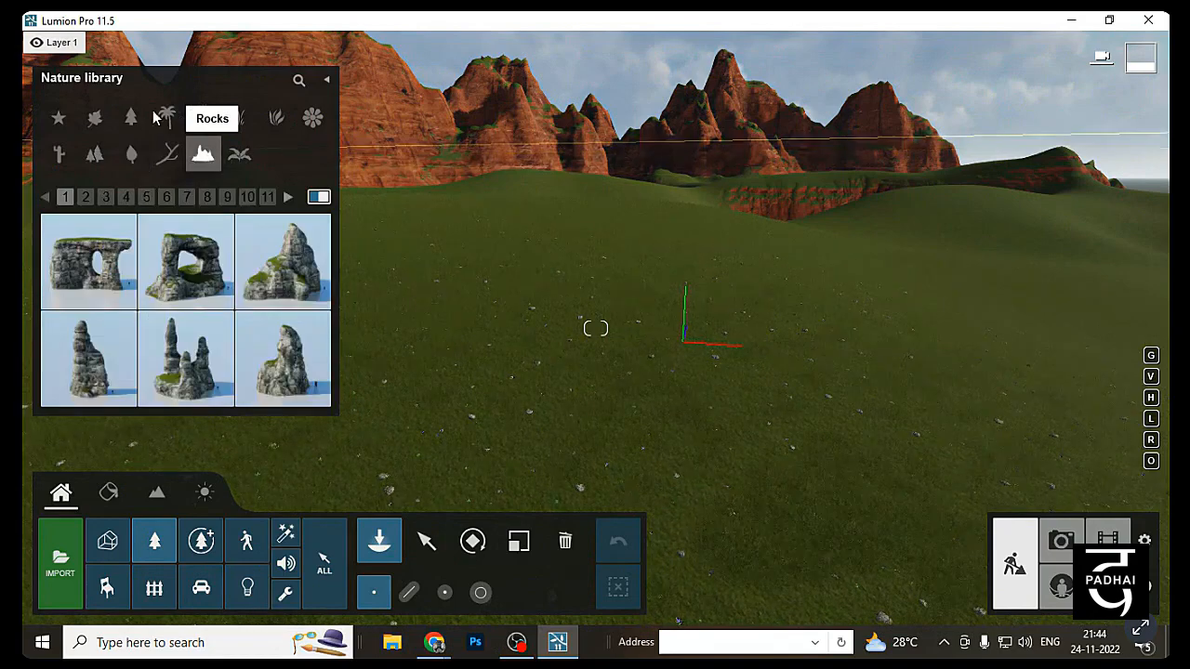
pyautogui.click(131, 117)
pyautogui.click(187, 197)
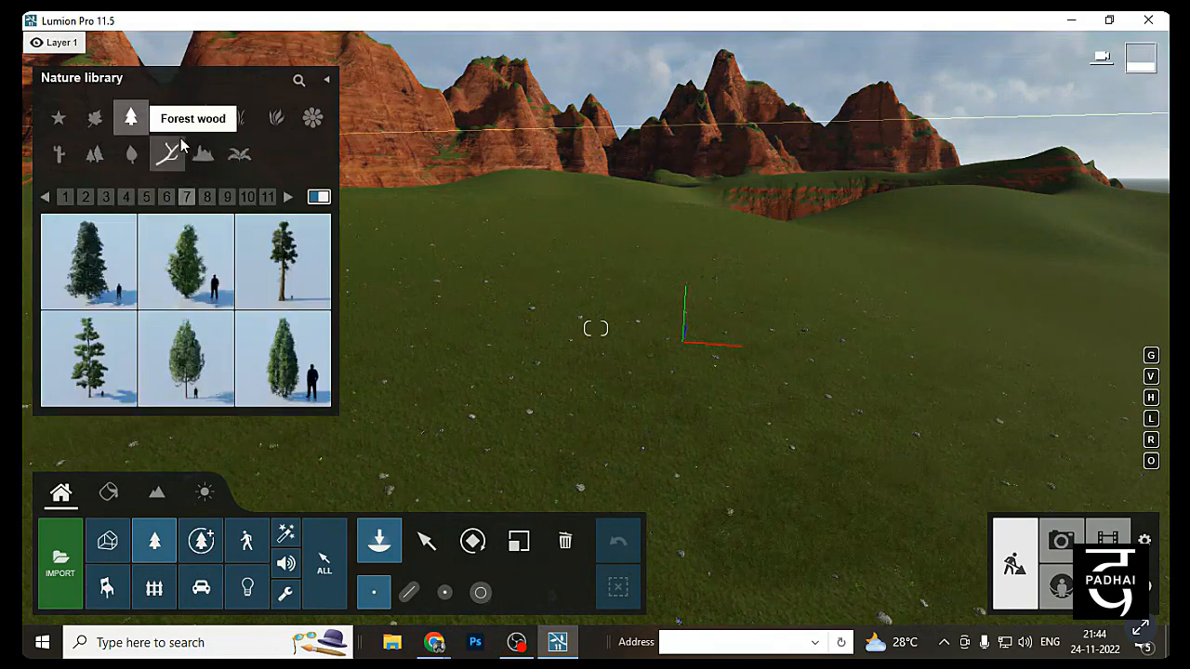
# Choose the wide-crowned broadleaf tree in the middle of the second row on page 5 and try it on the grass
pyautogui.click(94, 117)
pyautogui.click(247, 197)
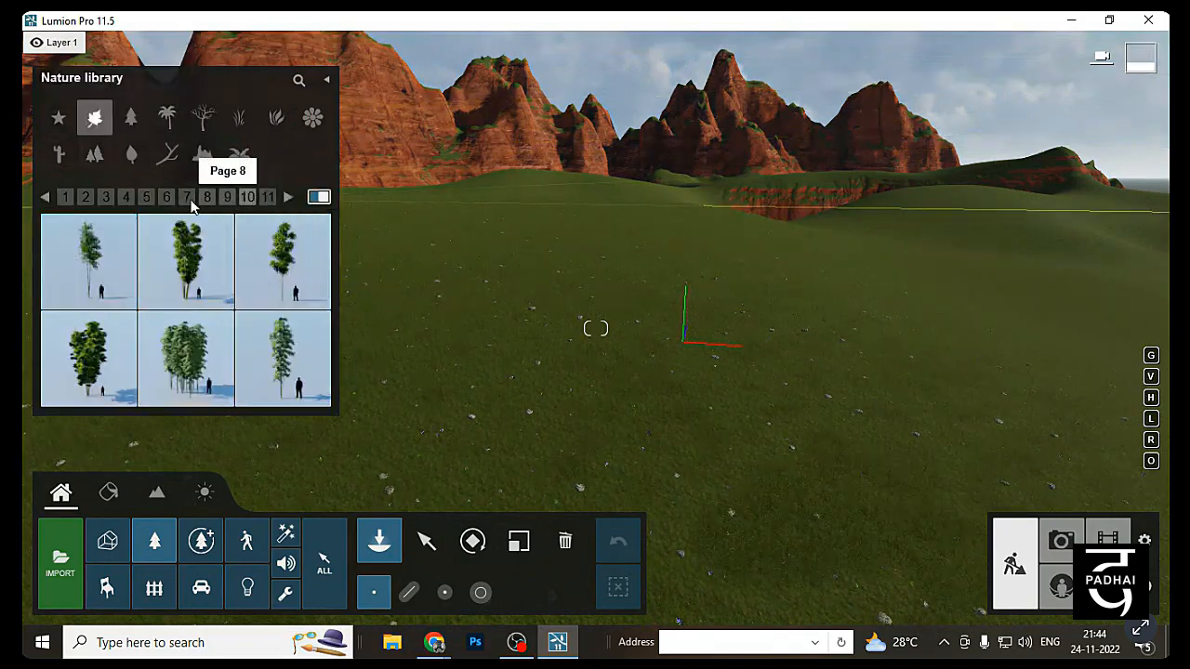
pyautogui.click(189, 198)
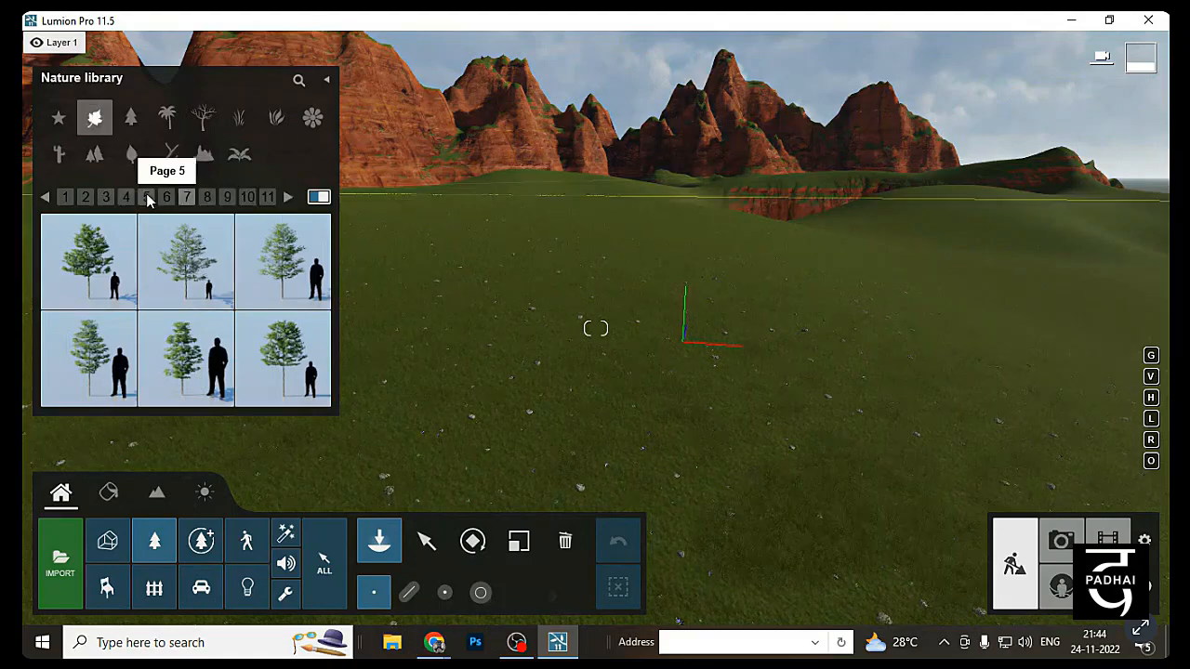
pyautogui.click(148, 198)
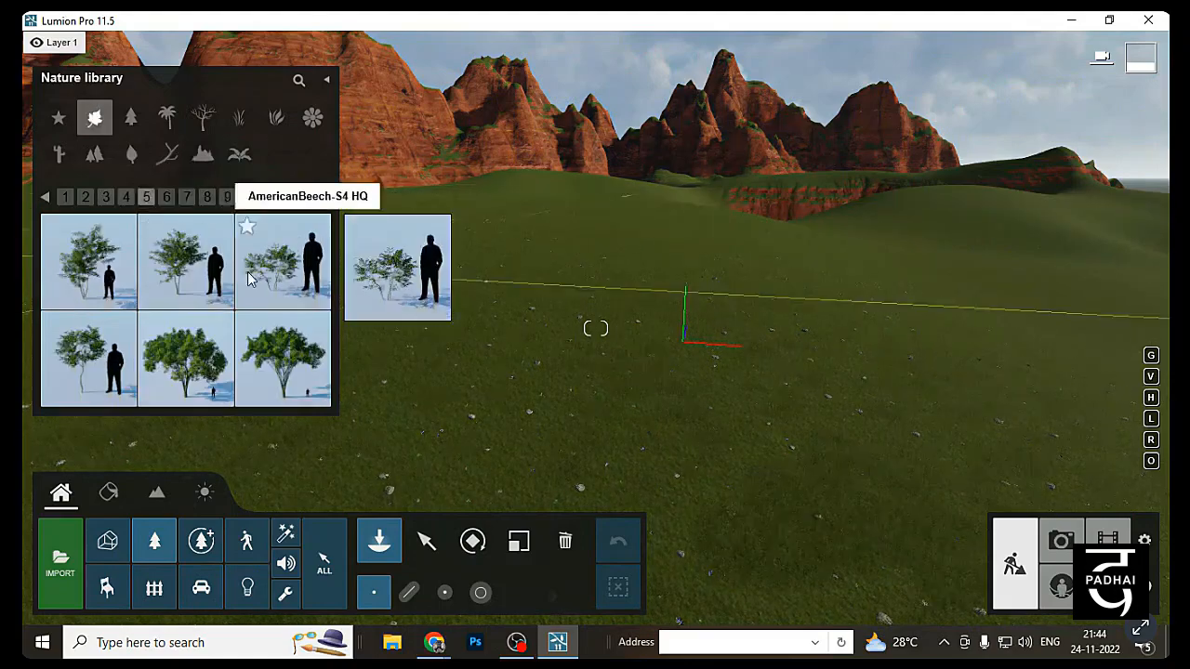
pyautogui.click(190, 368)
pyautogui.click(656, 310)
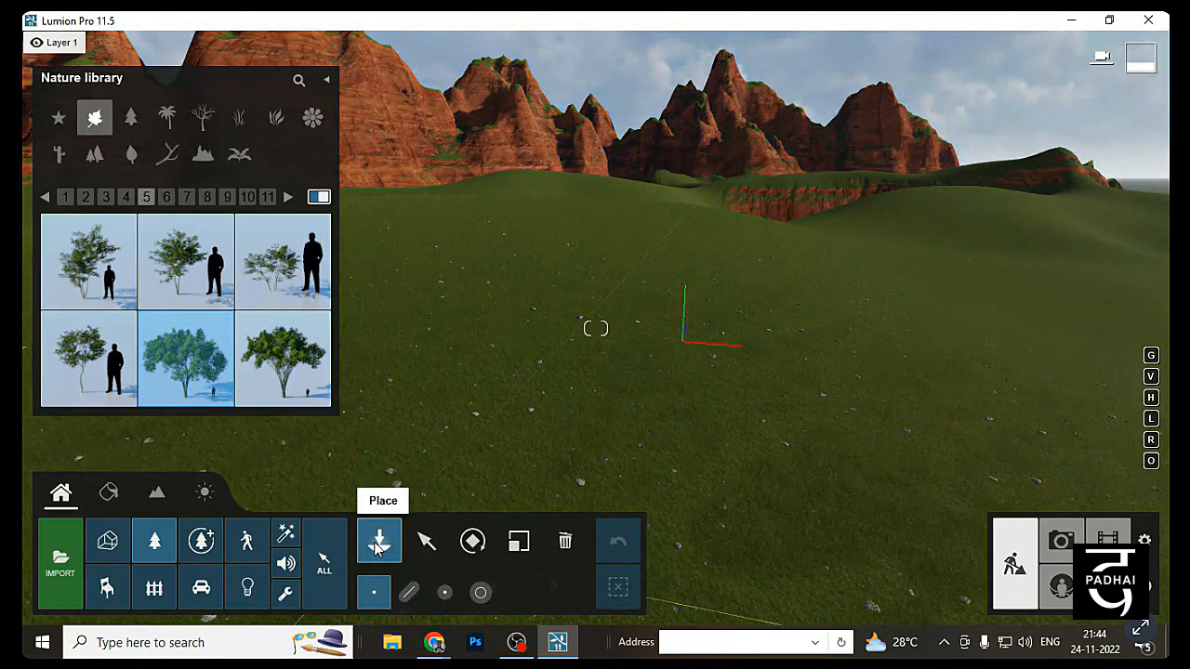
pyautogui.click(478, 547)
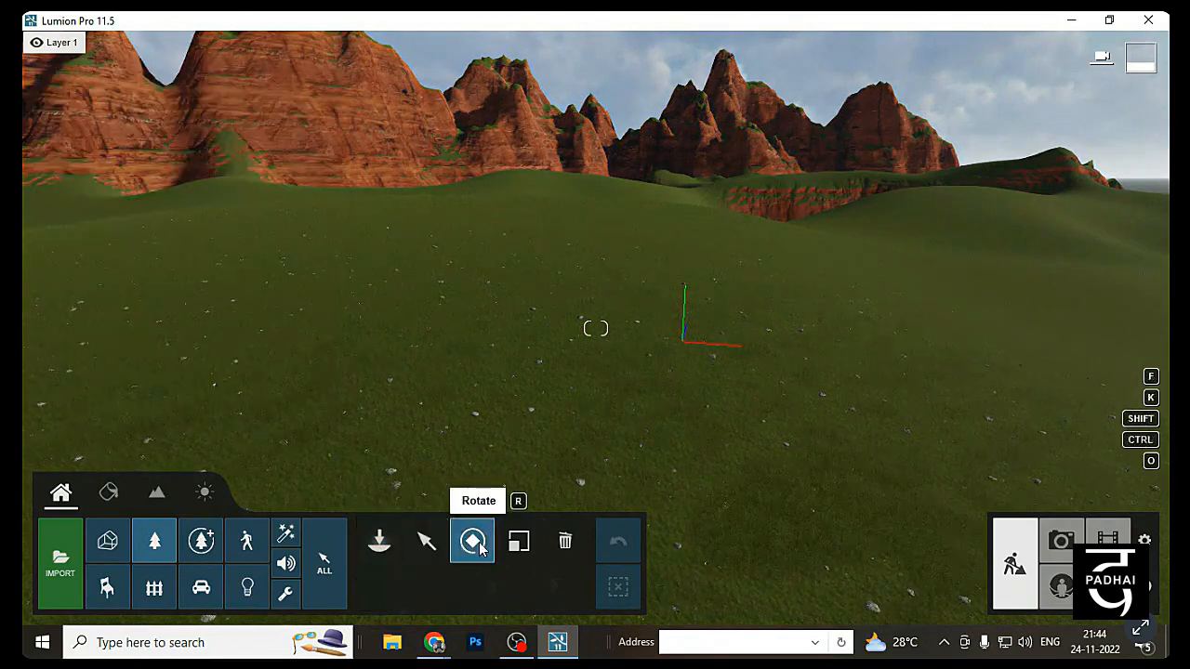
pyautogui.click(533, 550)
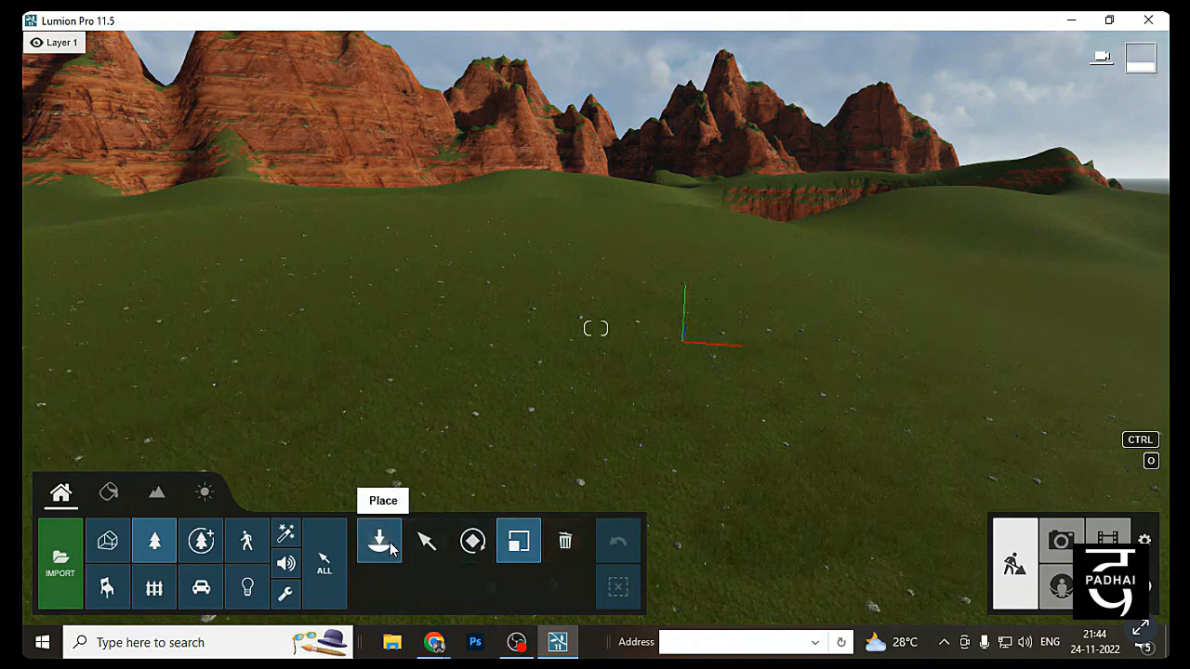
pyautogui.click(381, 543)
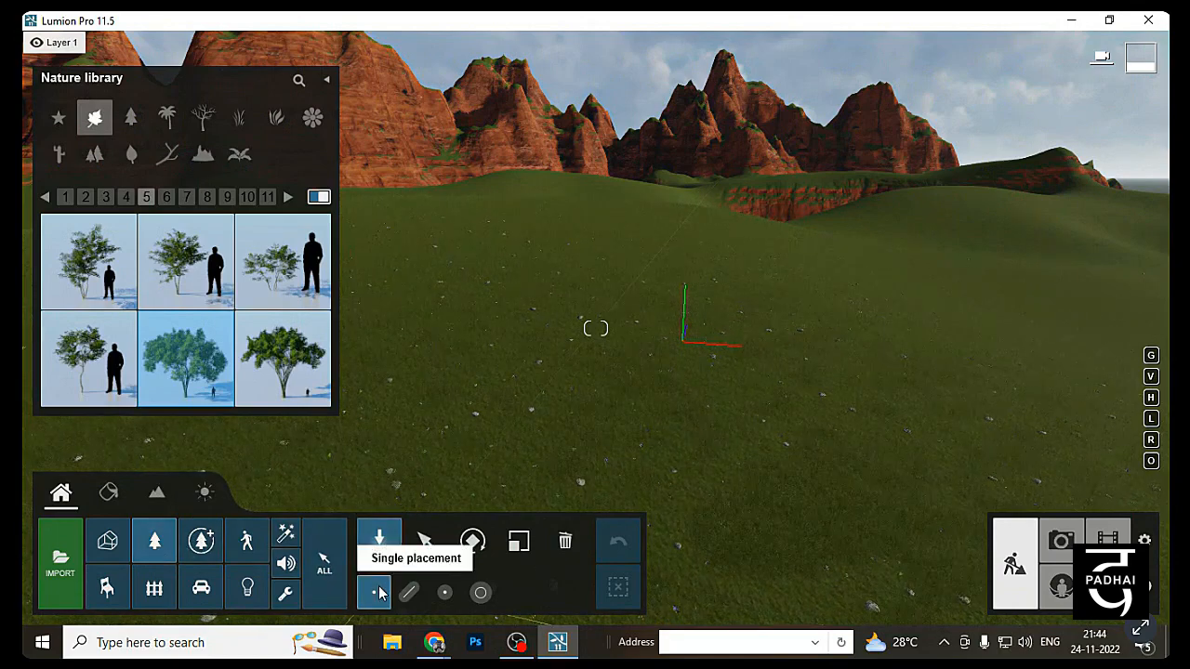
# Place three single wide-crowned broadleaf trees in a spaced row across the grassy plateau
pyautogui.click(681, 335)
pyautogui.moveTo(764, 330); pyautogui.dragTo(721, 351, button='right')
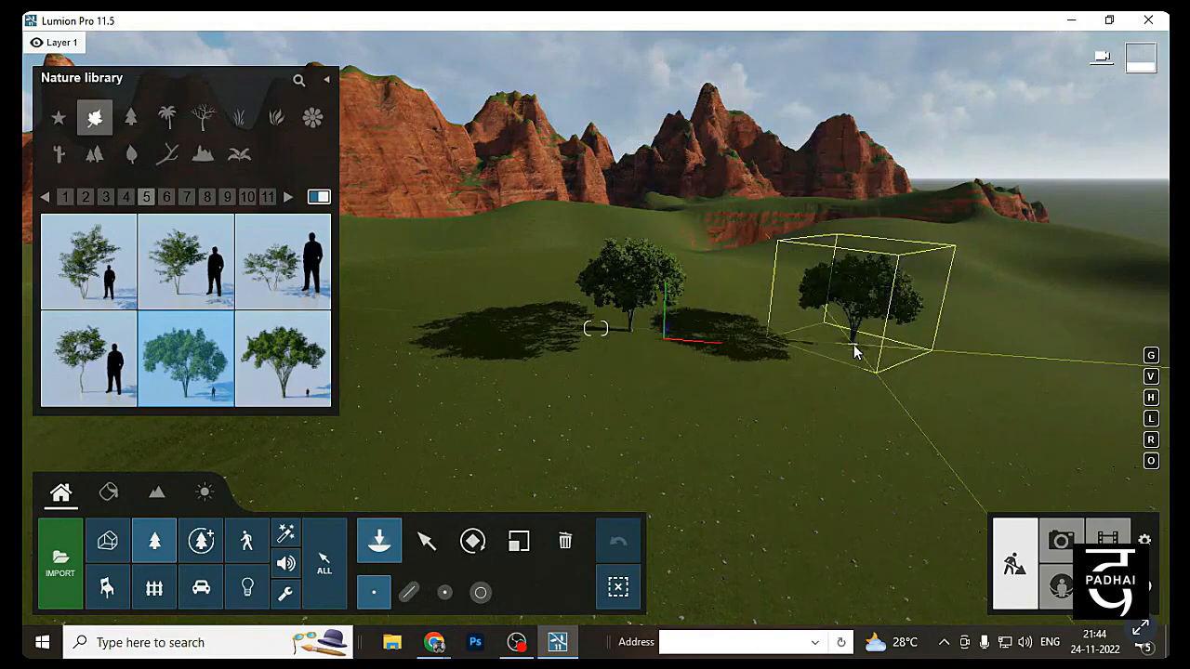
pyautogui.click(818, 342)
pyautogui.click(383, 353)
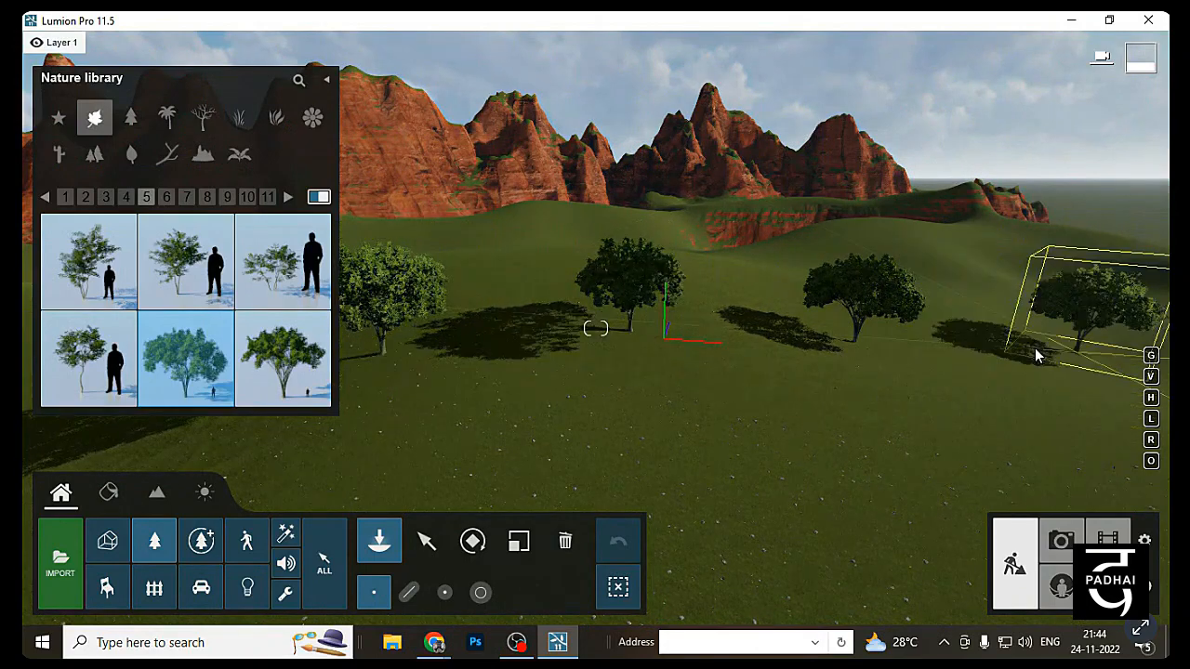
# Create a mass placement line of the same tree along the grey cliff edge above the river
pyautogui.moveTo(1035, 348); pyautogui.dragTo(1032, 298, button='right')
pyautogui.press('s')
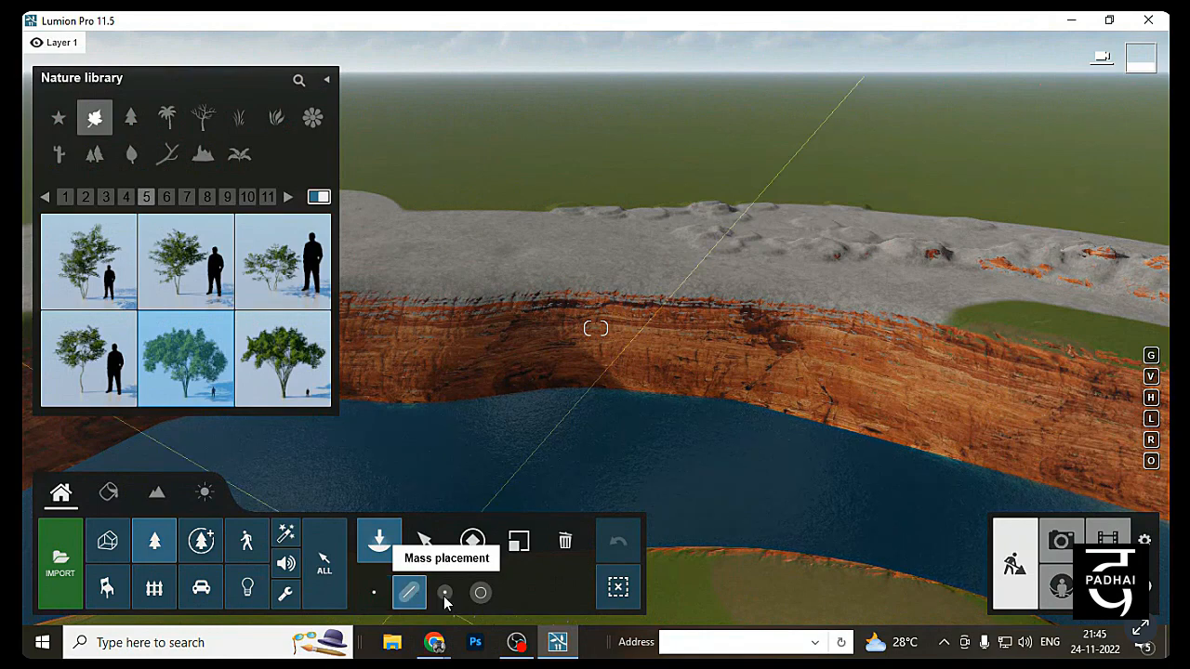
pyautogui.moveTo(446, 602); pyautogui.dragTo(26, 250, button='right')
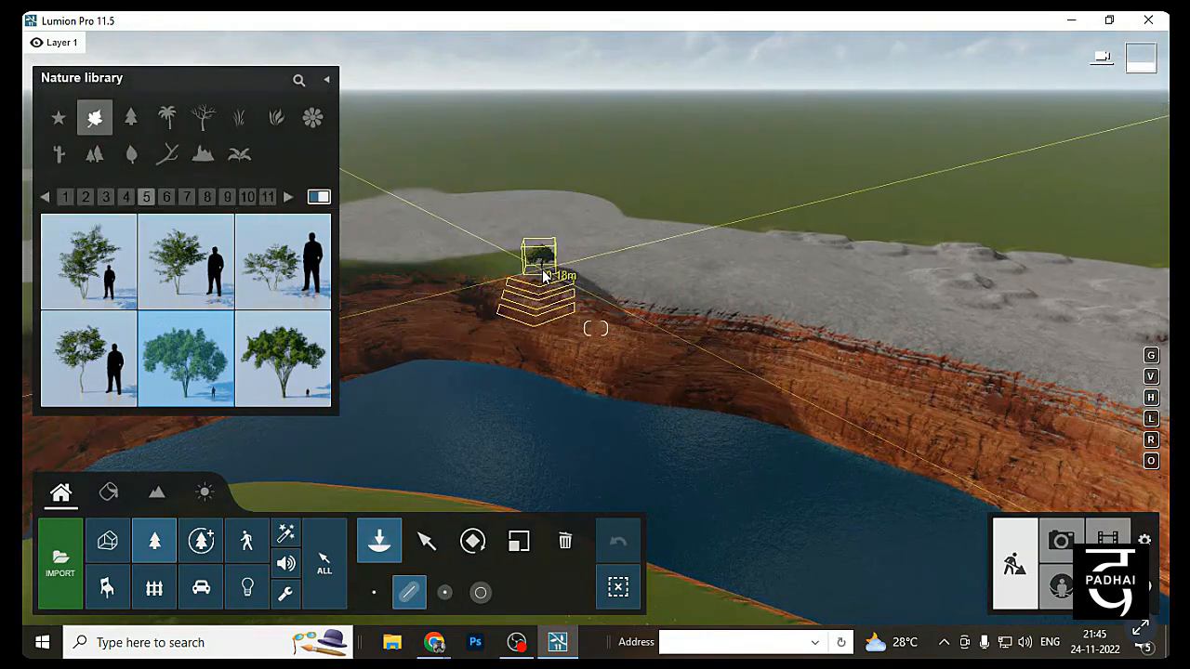
pyautogui.moveTo(544, 276); pyautogui.dragTo(566, 273, button='right')
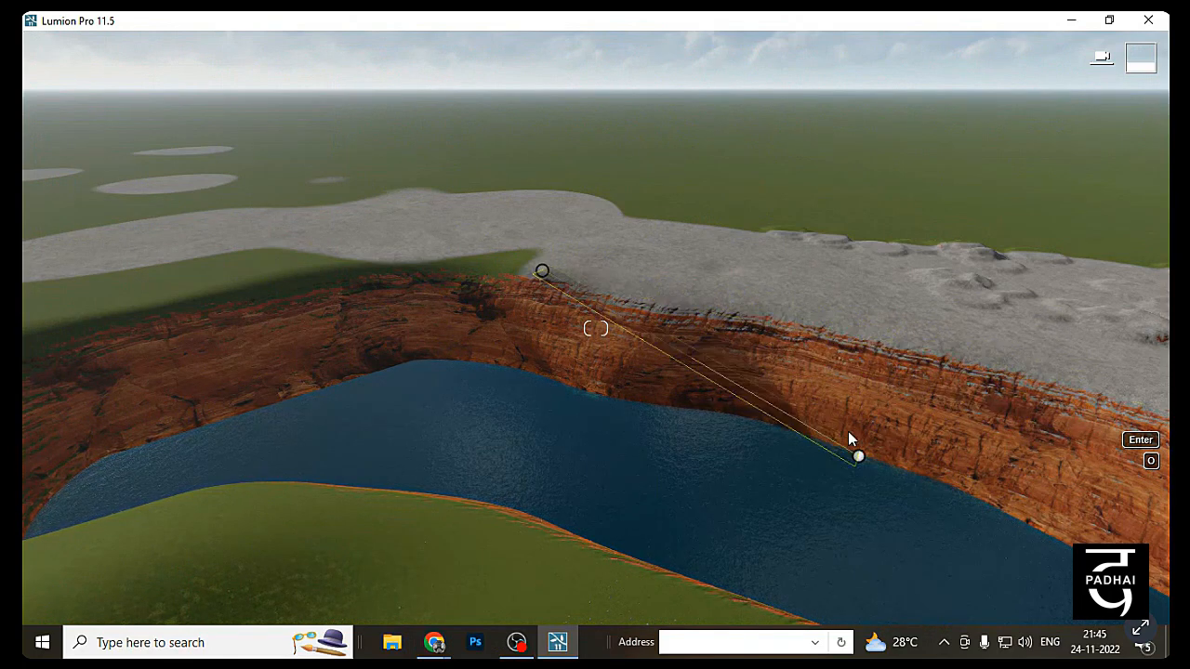
pyautogui.moveTo(849, 439); pyautogui.dragTo(836, 317, button='right')
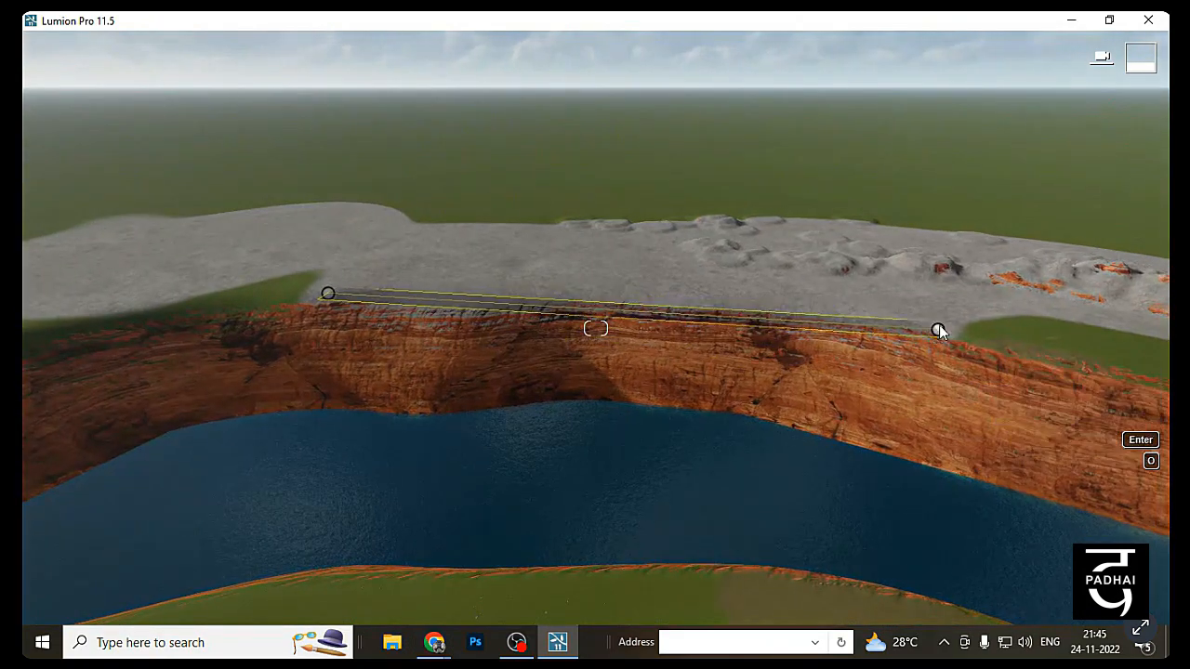
pyautogui.click(859, 317)
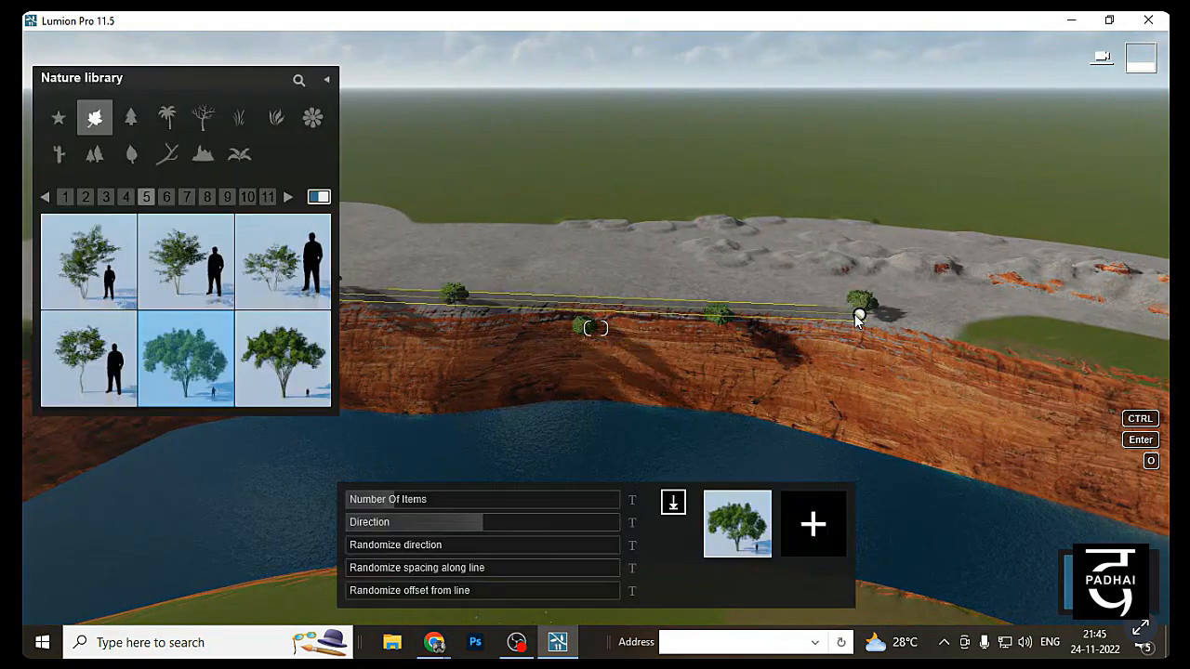
# Move the near end of the placement line back from the cliff onto the grey ground and set the number of items to 15
pyautogui.moveTo(918, 348); pyautogui.dragTo(656, 409, button='right')
pyautogui.press('w')
pyautogui.press('q')
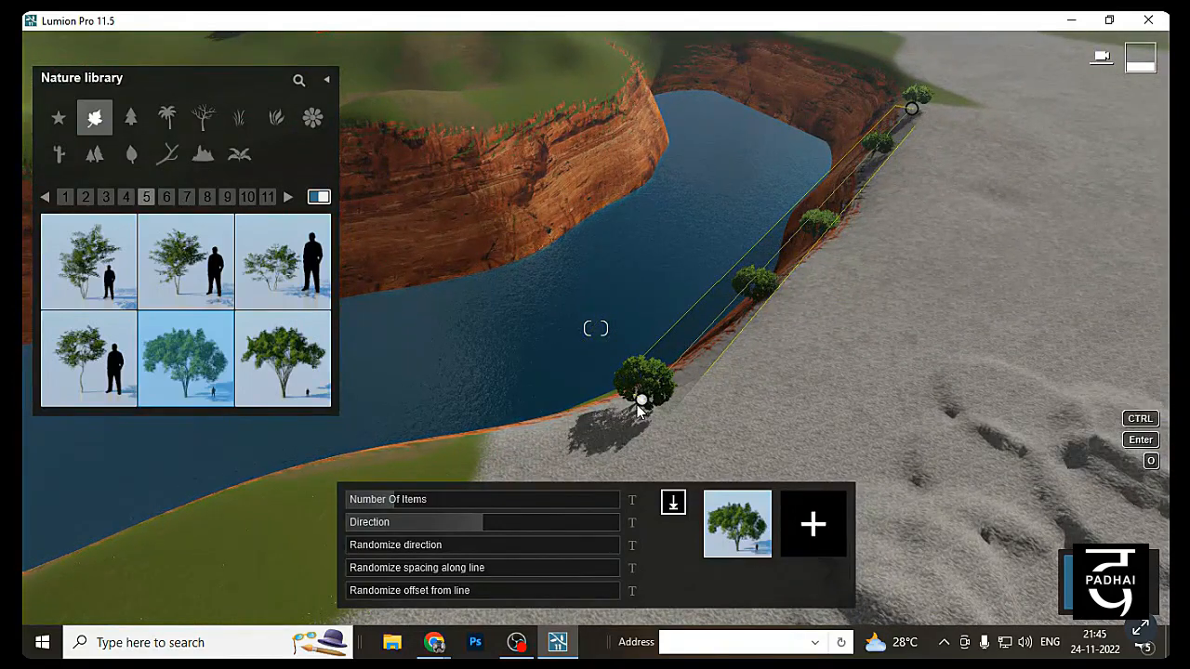
pyautogui.moveTo(640, 403); pyautogui.dragTo(753, 443)
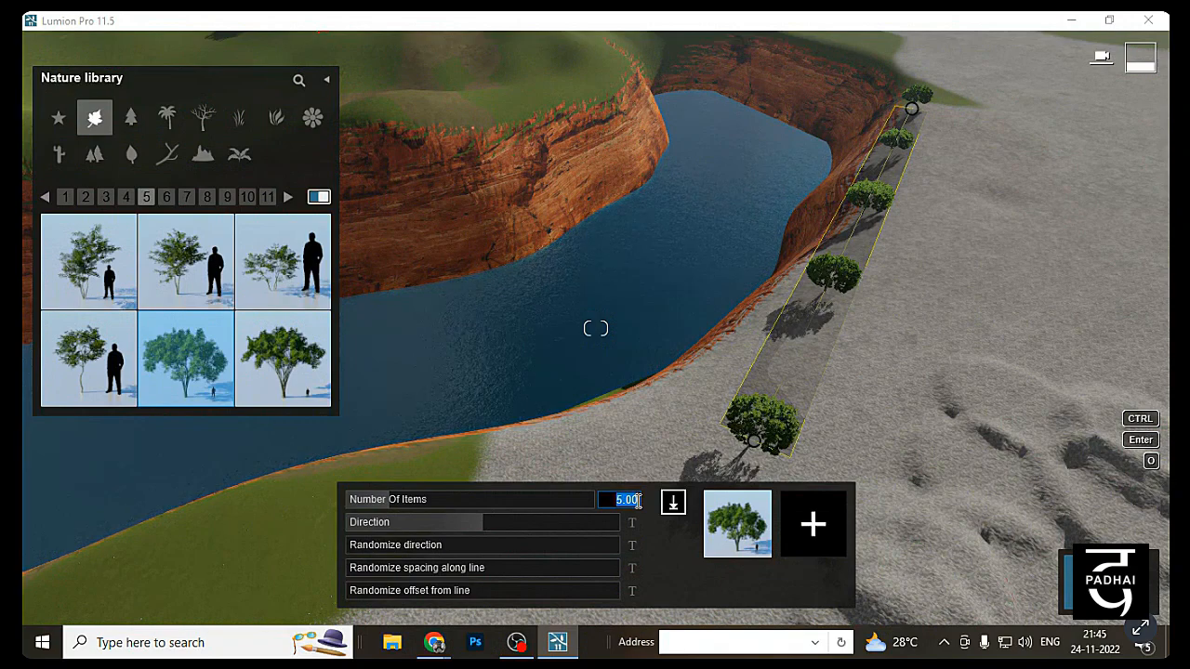
pyautogui.press('Return')
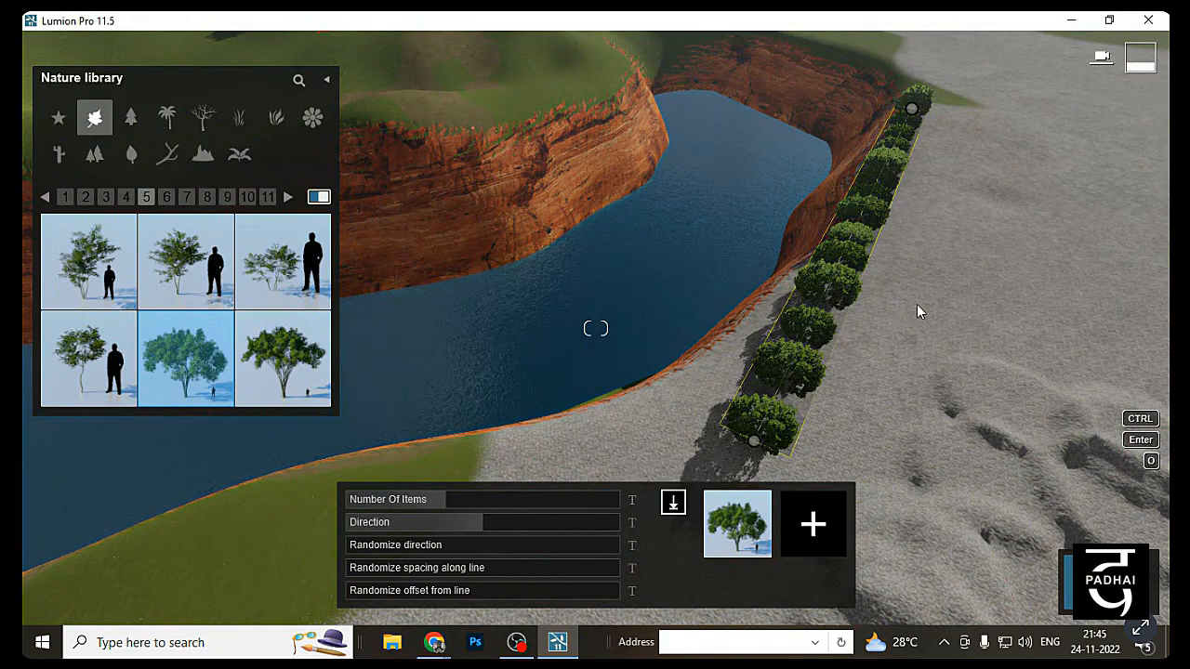
# Try rotating the row of trees with different Direction values, including 120°, and different amounts of direction randomization
pyautogui.press('w')
pyautogui.moveTo(1009, 236); pyautogui.dragTo(664, 299, button='right')
pyautogui.press('s')
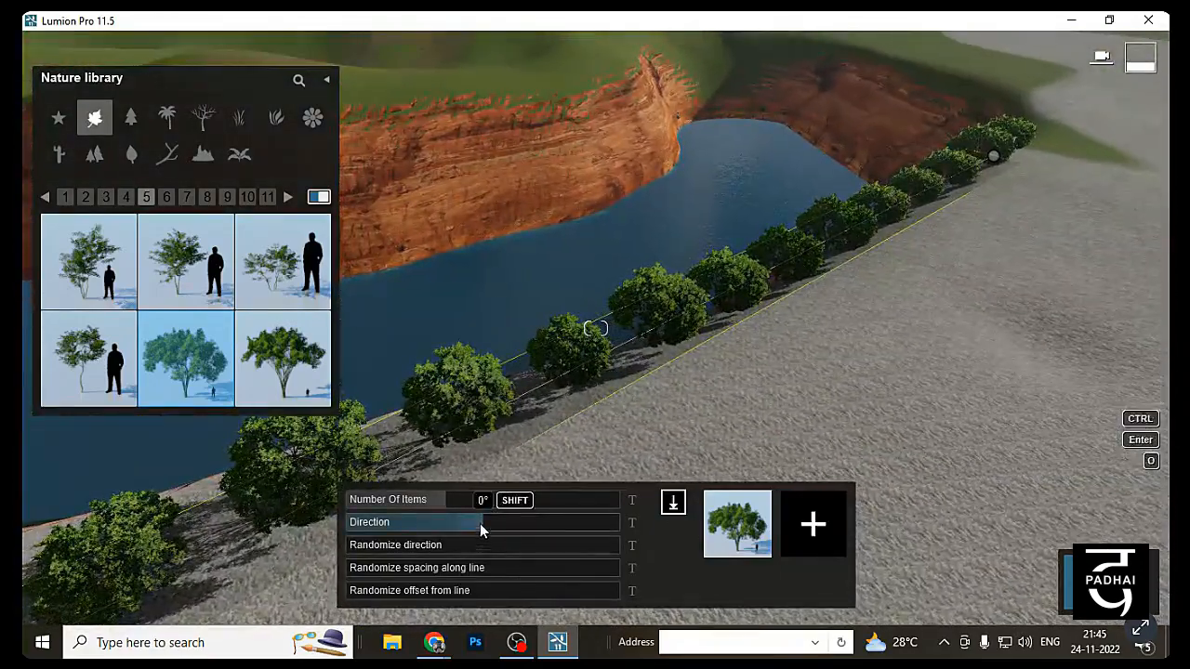
pyautogui.moveTo(480, 529); pyautogui.dragTo(576, 537)
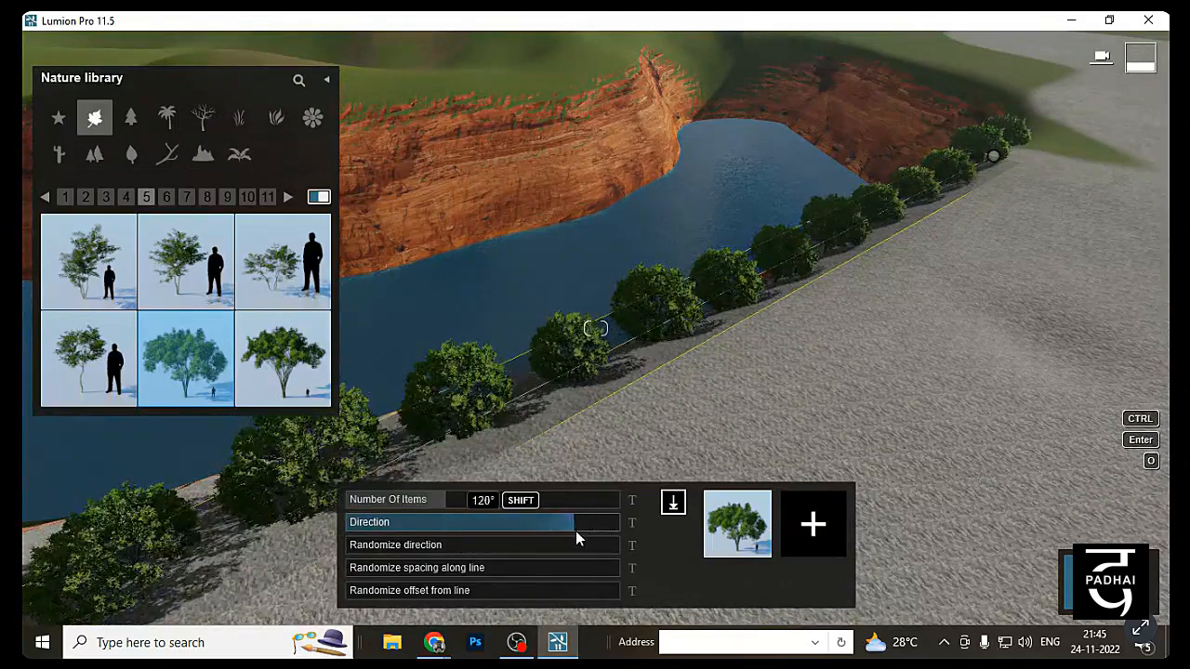
pyautogui.moveTo(384, 543); pyautogui.dragTo(627, 550)
pyautogui.keyDown('shift'); pyautogui.moveTo(517, 529); pyautogui.dragTo(277, 522); pyautogui.keyUp('shift')
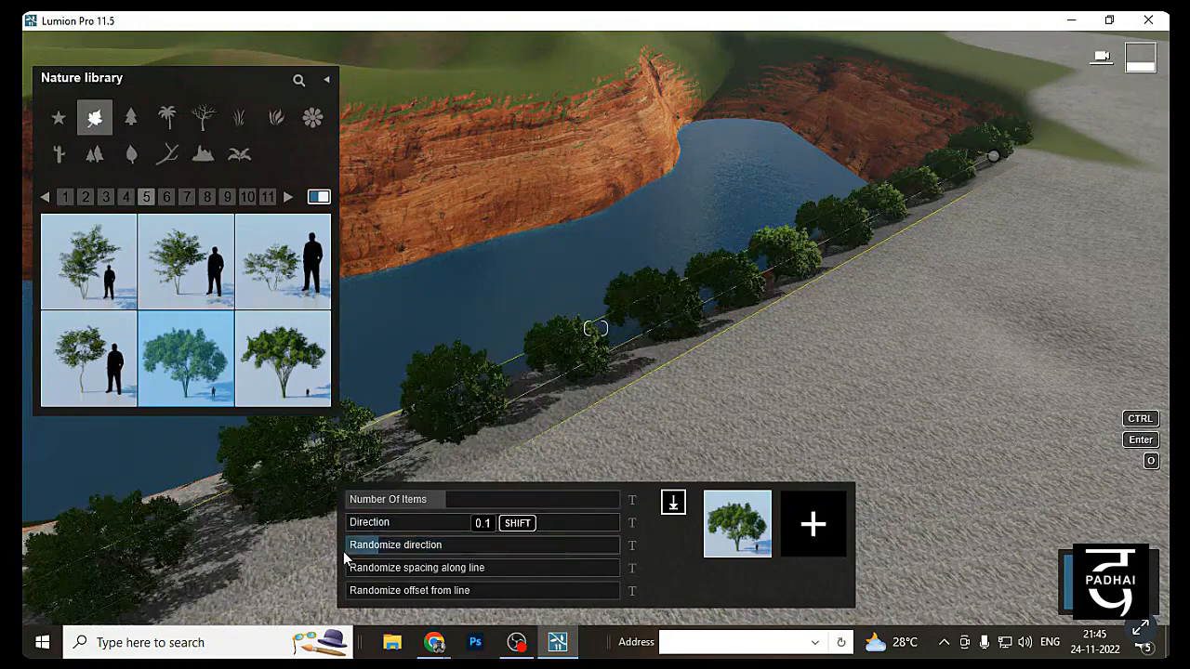
pyautogui.moveTo(359, 525); pyautogui.dragTo(464, 524)
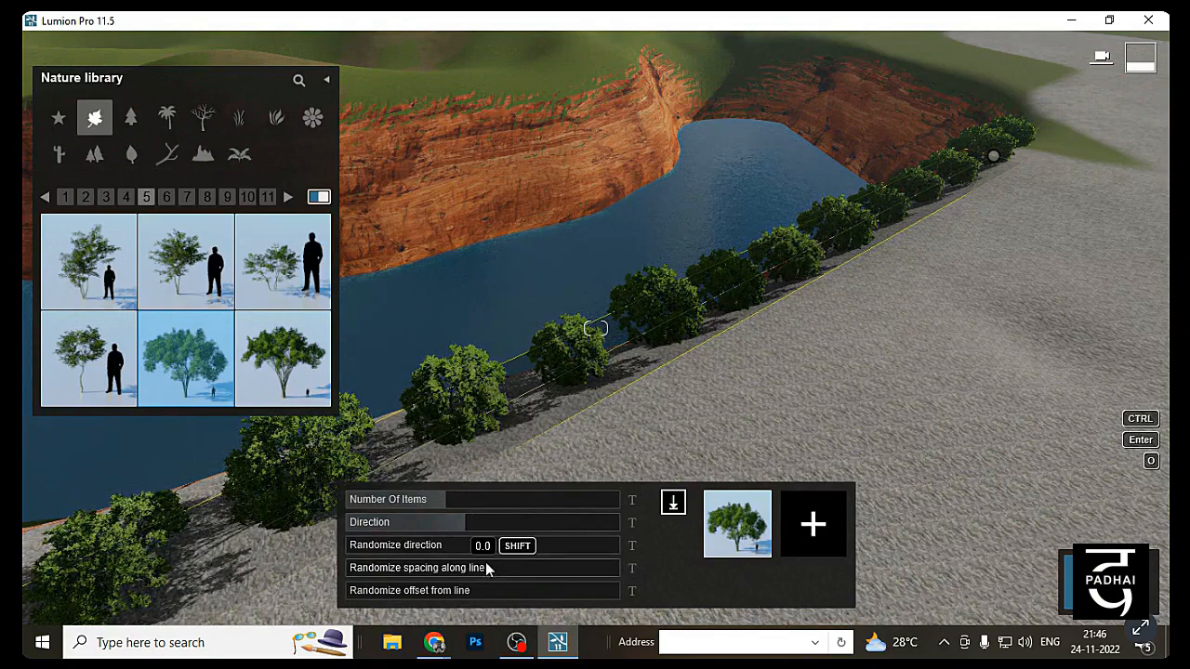
# Reduce the trees' Direction to its minimum and apply a moderate amount of Randomize direction
pyautogui.moveTo(447, 523); pyautogui.dragTo(579, 525)
pyautogui.moveTo(465, 553); pyautogui.dragTo(365, 544)
pyautogui.moveTo(474, 552)
pyautogui.mouseDown()
pyautogui.moveTo(568, 551)
pyautogui.moveTo(451, 546)
pyautogui.mouseUp()
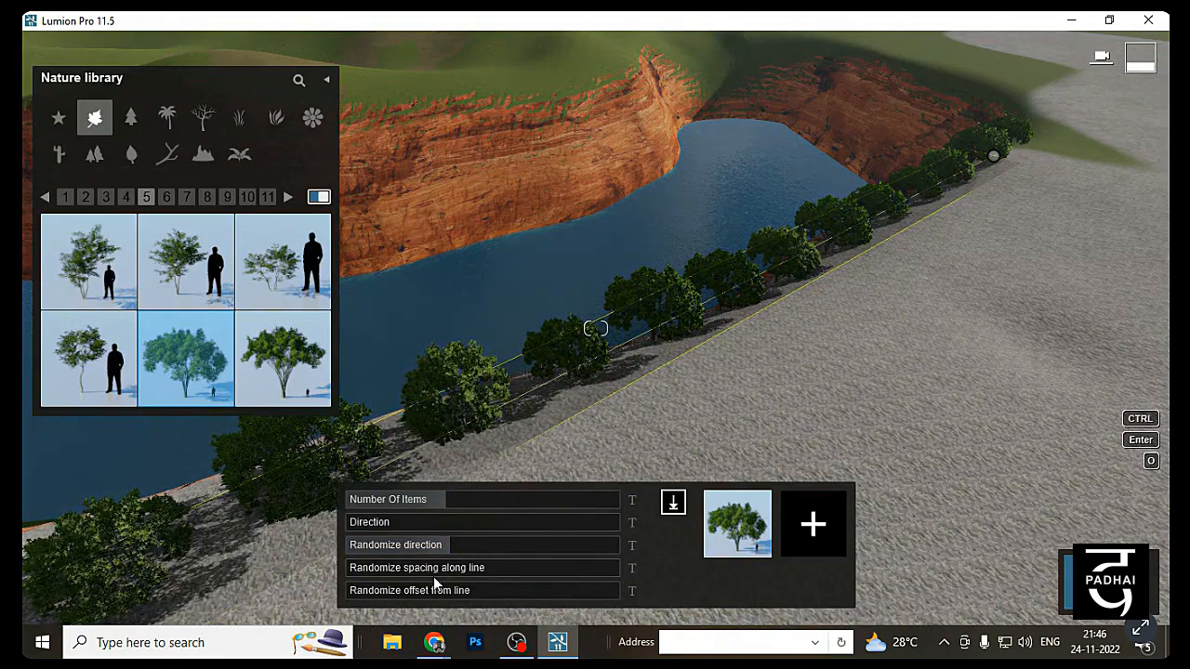
# Test the random spacing of the trees along the placement line and set Randomize spacing along line to 0.6
pyautogui.click(393, 574)
pyautogui.moveTo(402, 569); pyautogui.dragTo(425, 569)
pyautogui.scroll(-2, 971, 188)
pyautogui.scroll(-3, 970, 189)
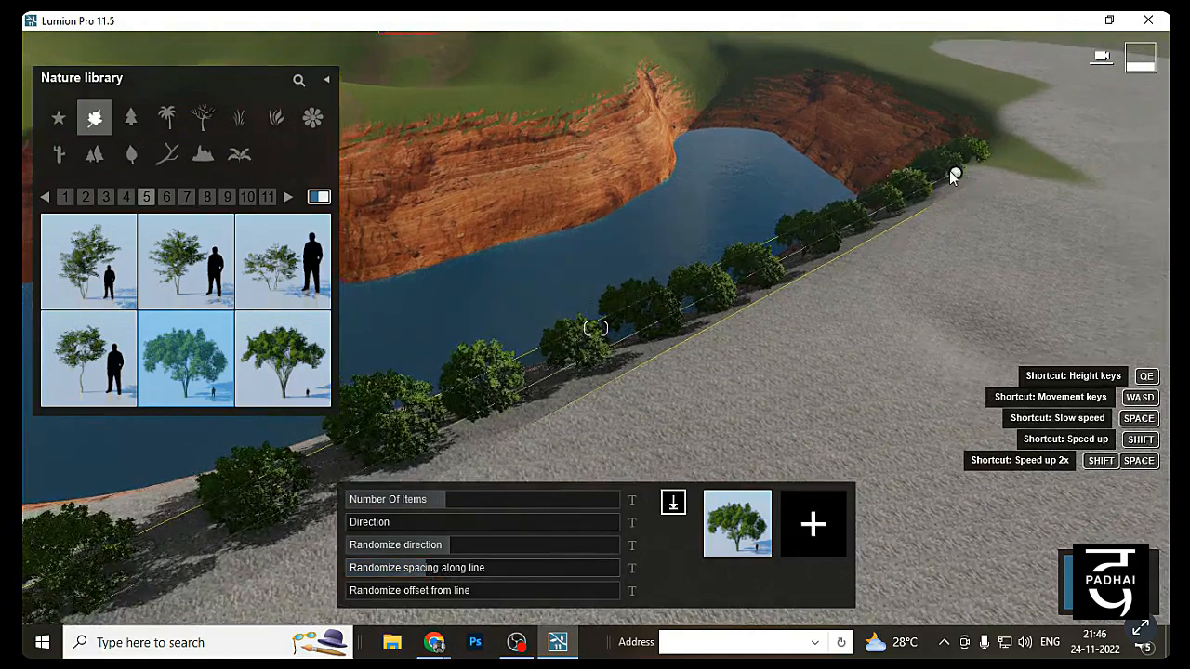
pyautogui.moveTo(994, 197); pyautogui.dragTo(443, 305, button='right')
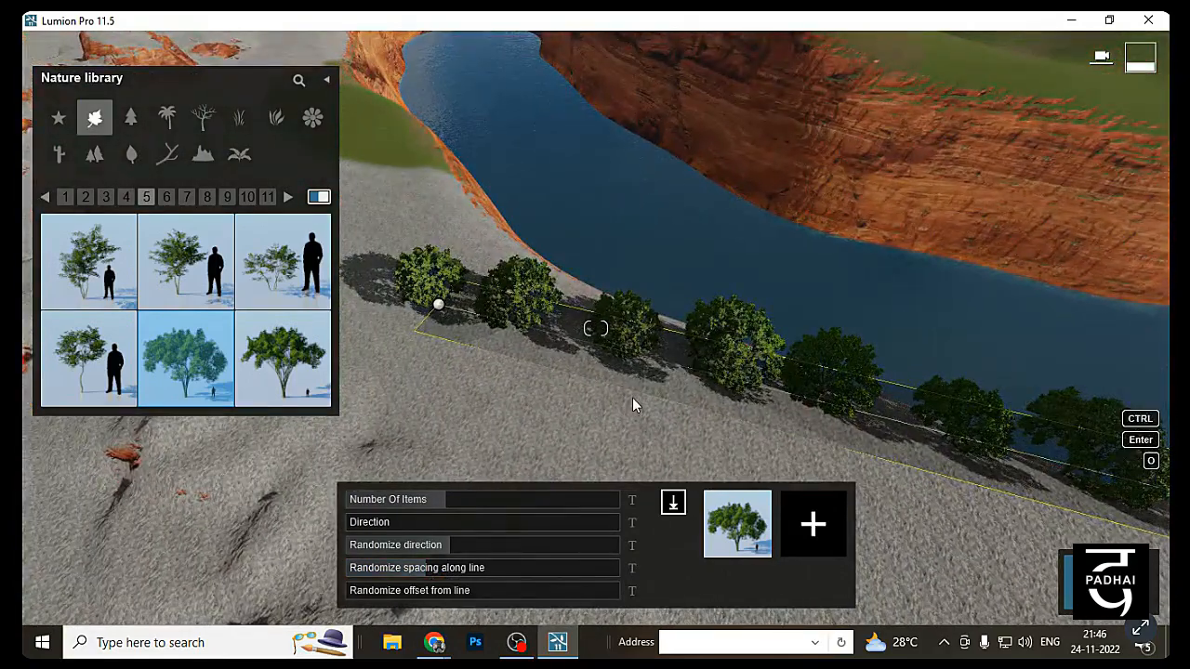
pyautogui.moveTo(633, 398); pyautogui.dragTo(743, 402, button='right')
pyautogui.moveTo(467, 566); pyautogui.dragTo(332, 566)
pyautogui.moveTo(816, 353); pyautogui.dragTo(1028, 223, button='right')
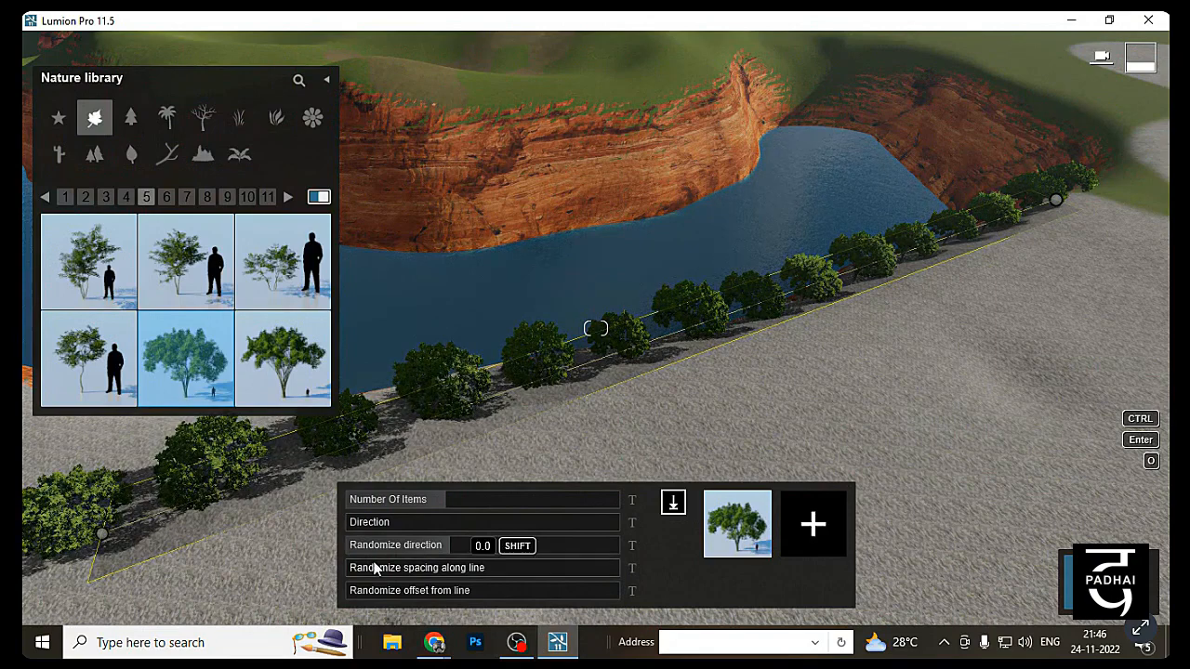
pyautogui.moveTo(374, 569); pyautogui.dragTo(504, 577)
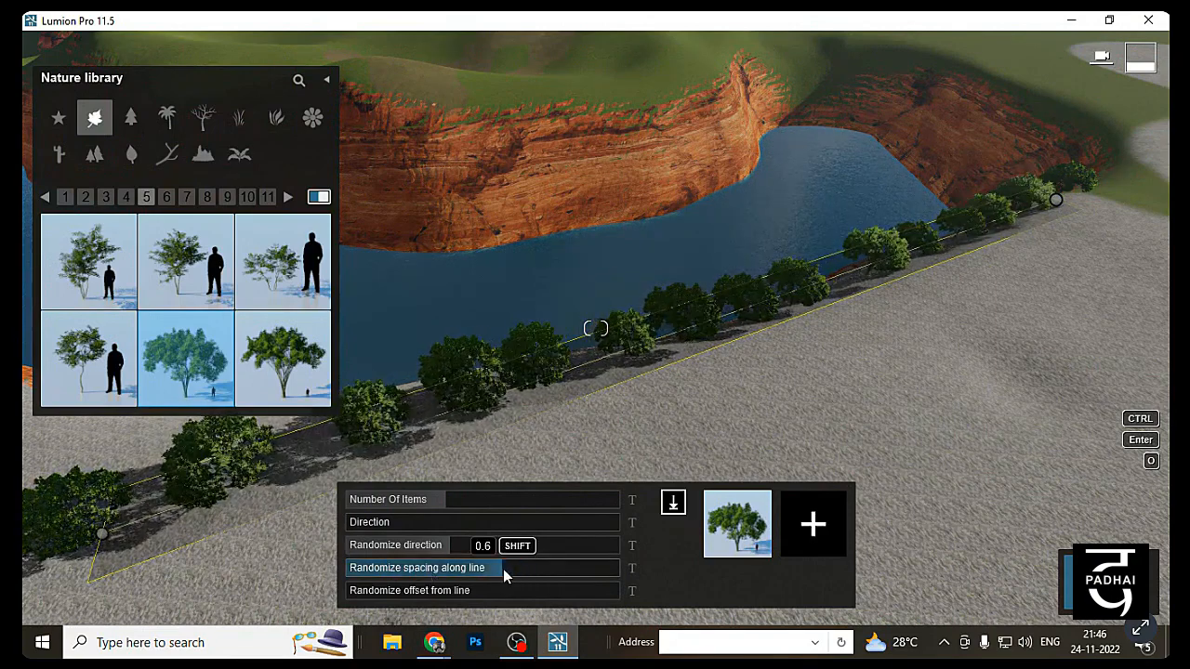
# Try denser rows of trees along the line by raising the number of items up to 100
pyautogui.moveTo(470, 507); pyautogui.dragTo(471, 503)
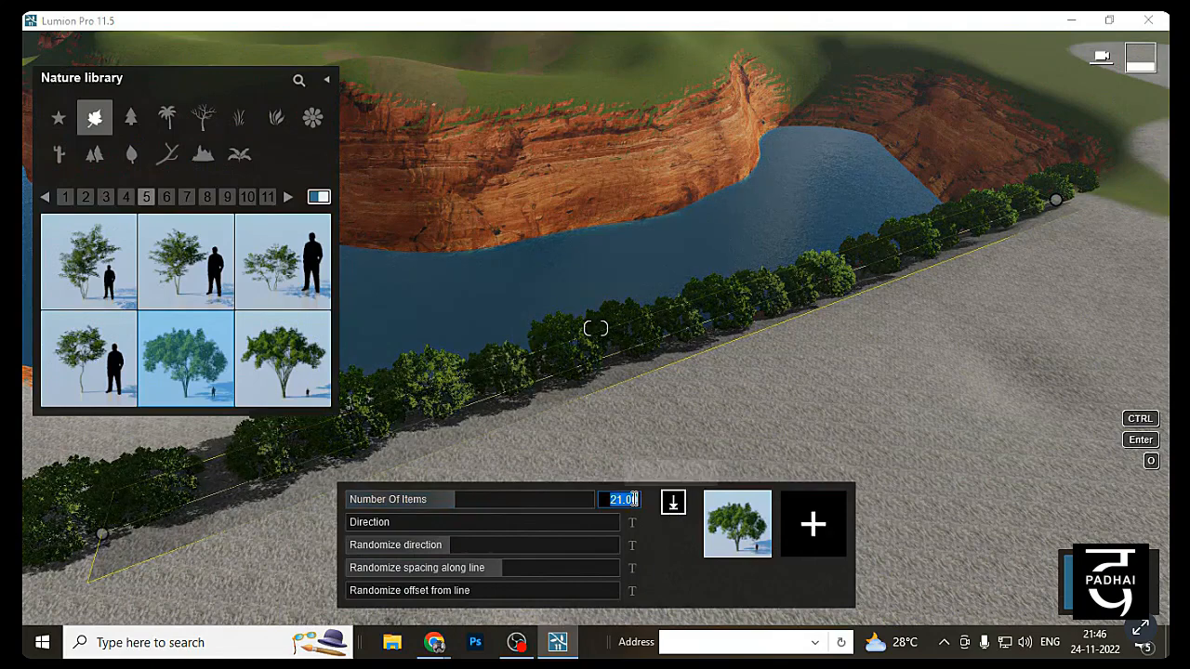
pyautogui.write('2')
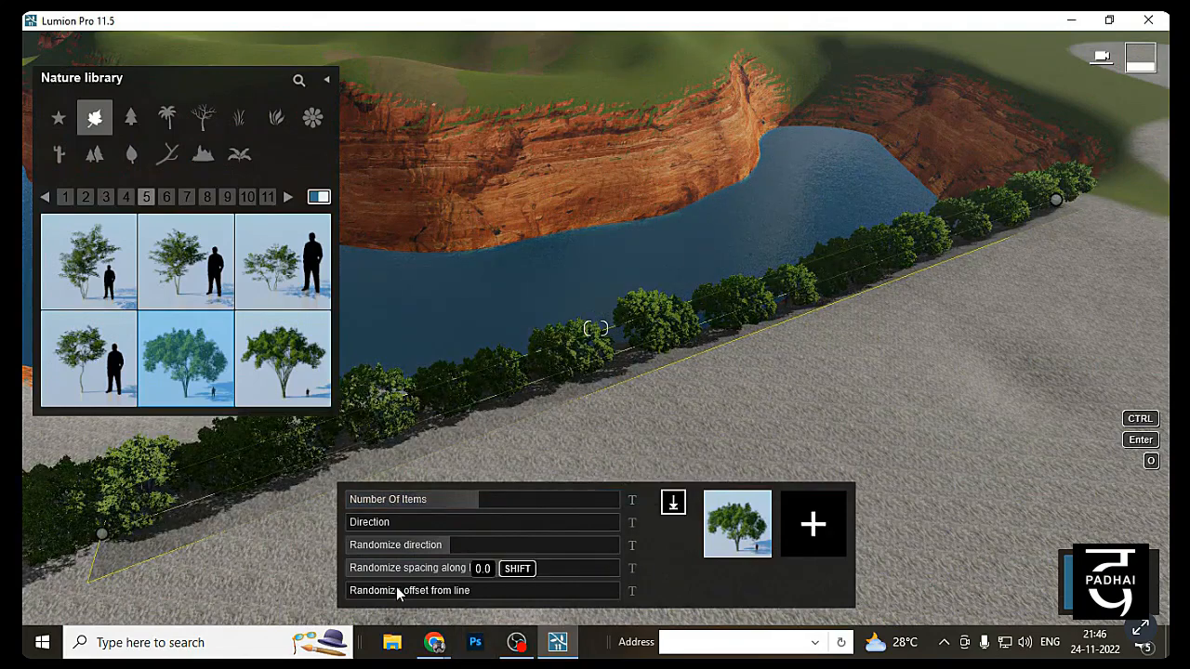
pyautogui.scroll(3, 511, 393)
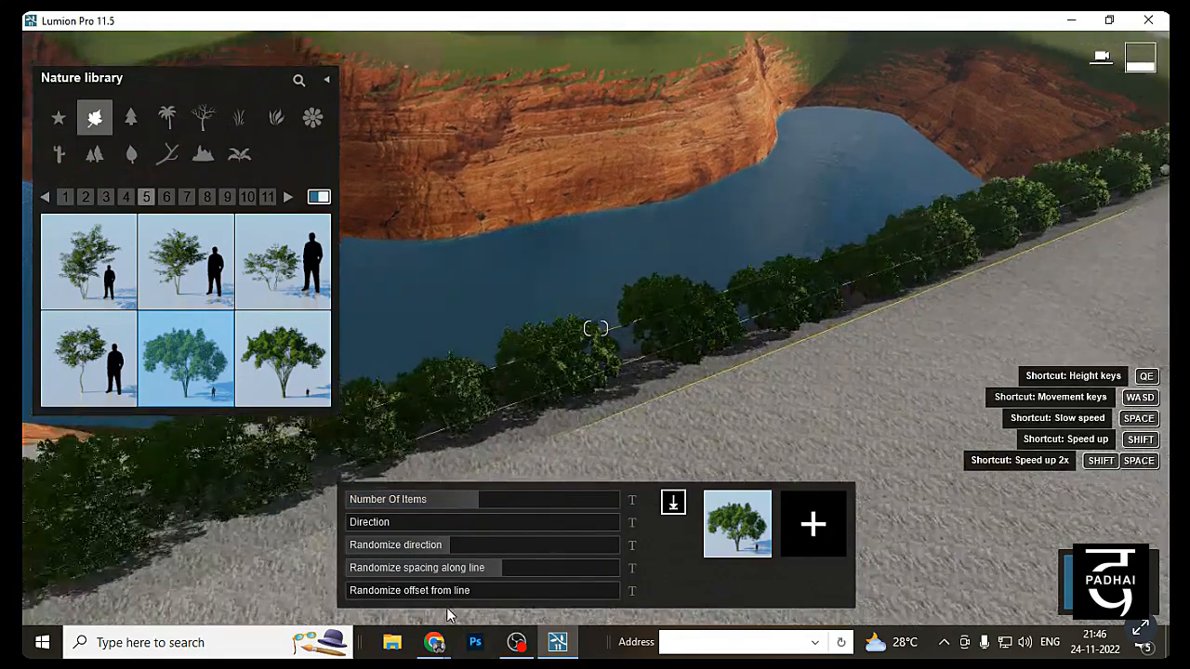
pyautogui.moveTo(780, 429); pyautogui.dragTo(807, 417, button='right')
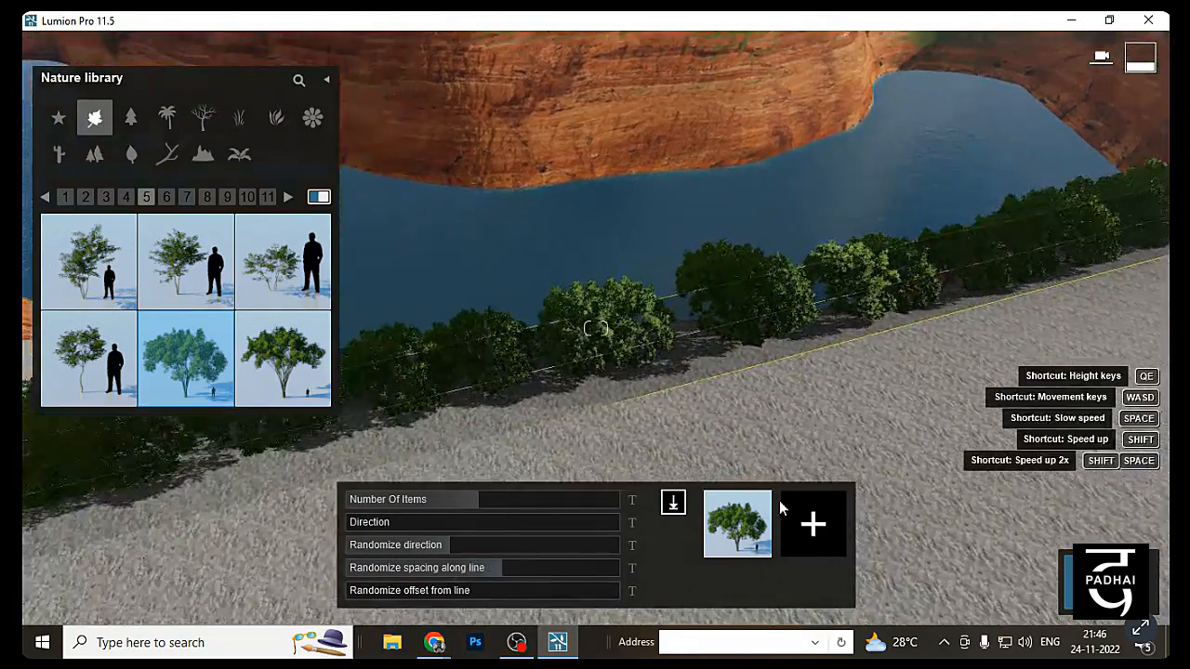
pyautogui.moveTo(496, 505); pyautogui.dragTo(509, 498)
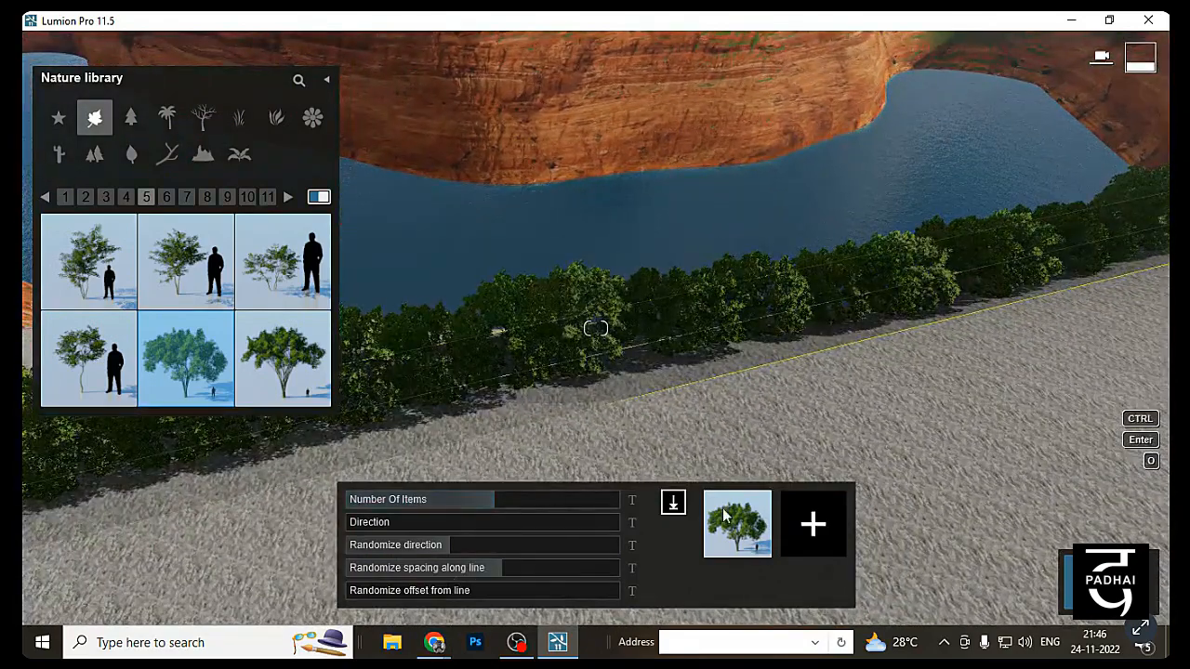
pyautogui.write('100')
pyautogui.press('Return')
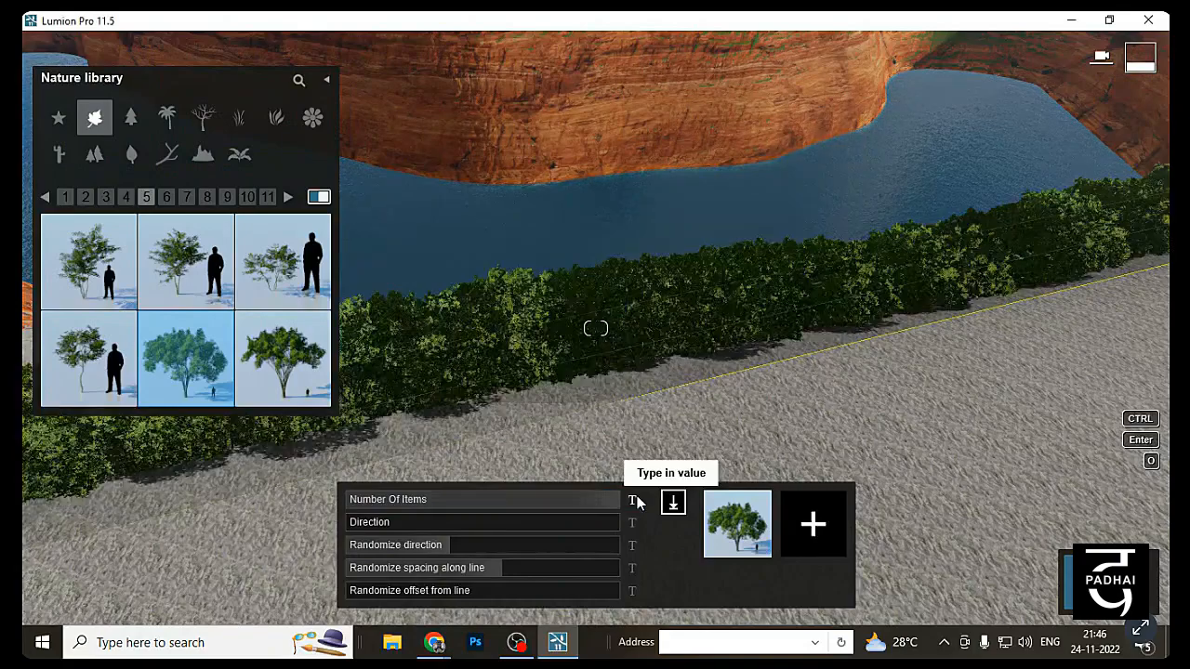
# Set the number of items on the placement line to 15
pyautogui.click(636, 500)
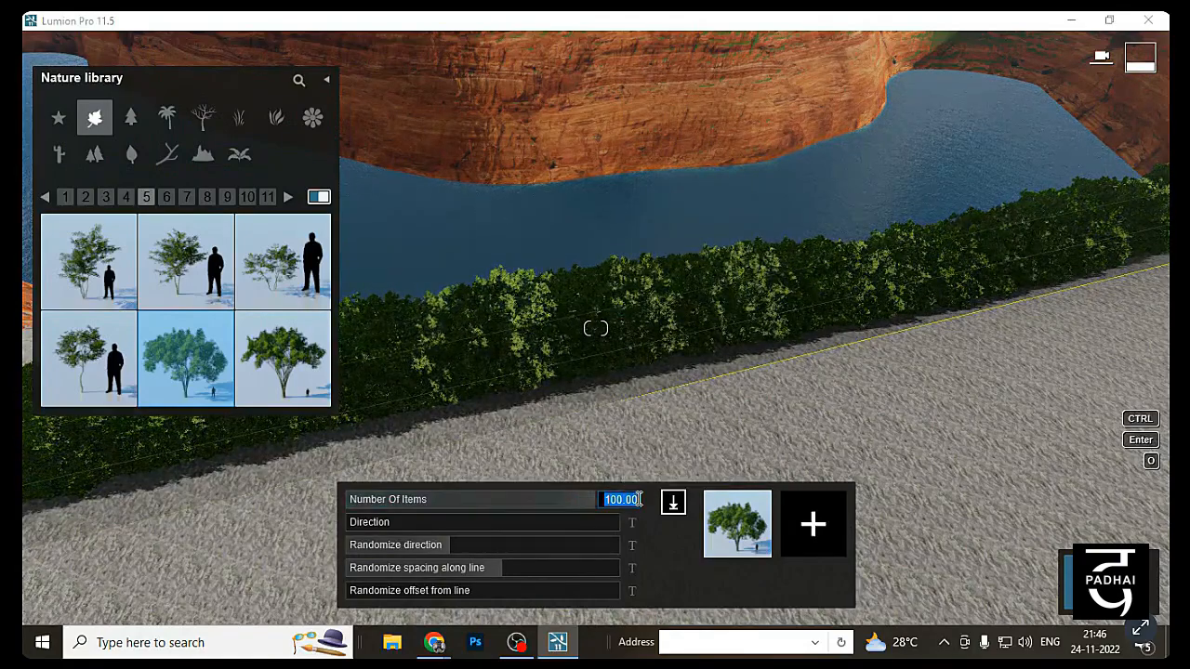
pyautogui.write('15')
pyautogui.press('Return')
# Try a large random offset that scatters the trees away from the line, and reset it to the minimum
pyautogui.scroll(-3, 619, 417)
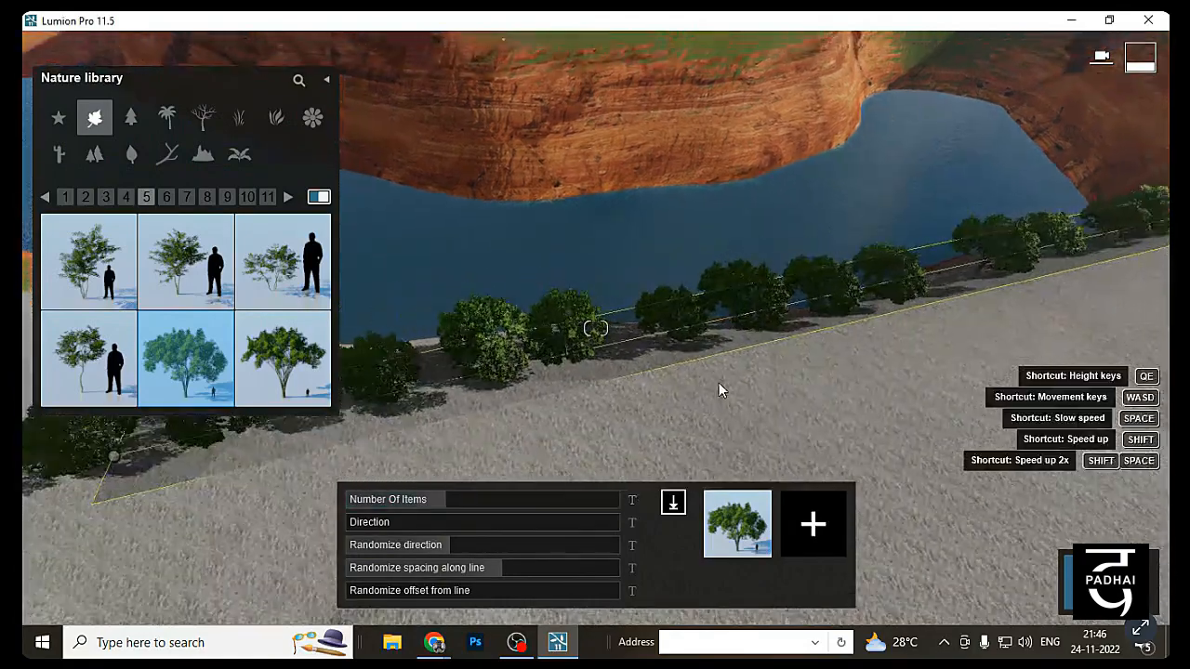
pyautogui.moveTo(716, 381)
pyautogui.mouseDown(button='right')
pyautogui.moveTo(732, 382)
pyautogui.moveTo(718, 383)
pyautogui.mouseUp(button='right')
pyautogui.moveTo(435, 592); pyautogui.dragTo(513, 588)
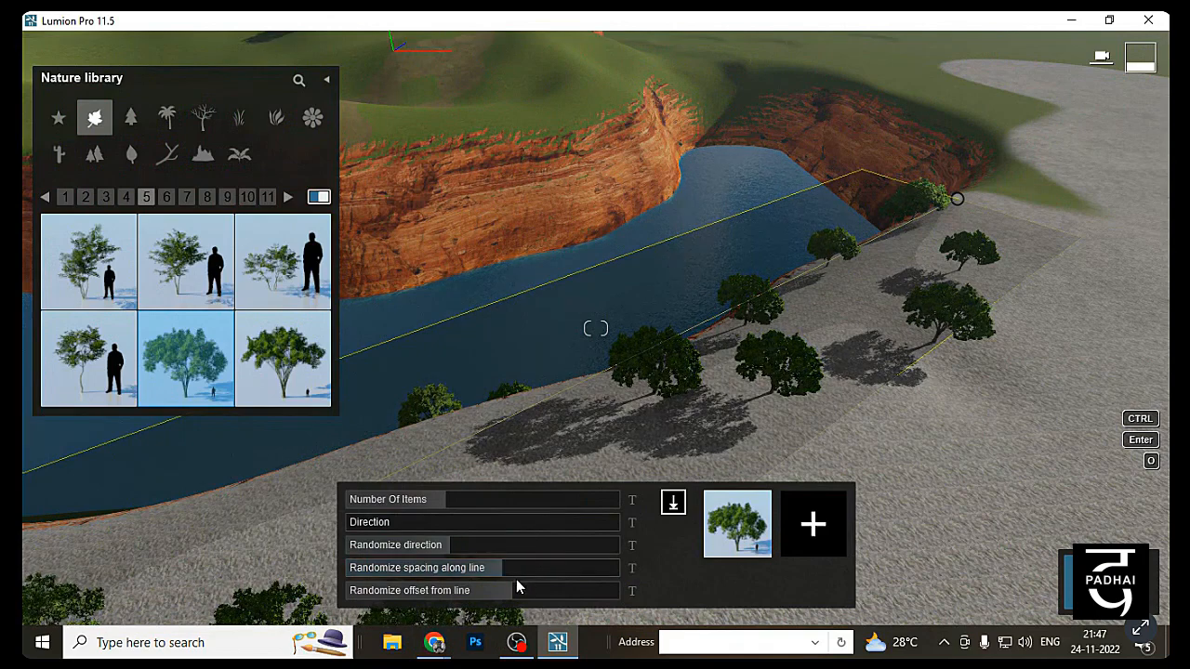
pyautogui.moveTo(505, 597); pyautogui.dragTo(311, 596)
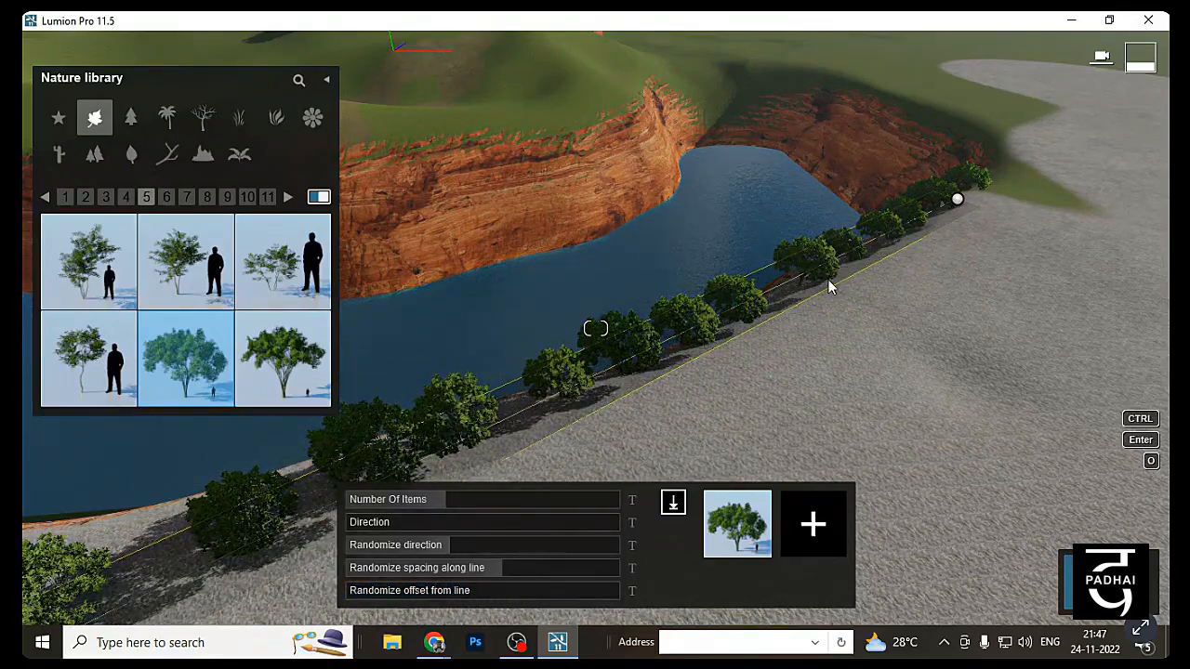
# Set Randomize offset from line to 0.8 and confirm the mass placement of the trees
pyautogui.scroll(2, 807, 277)
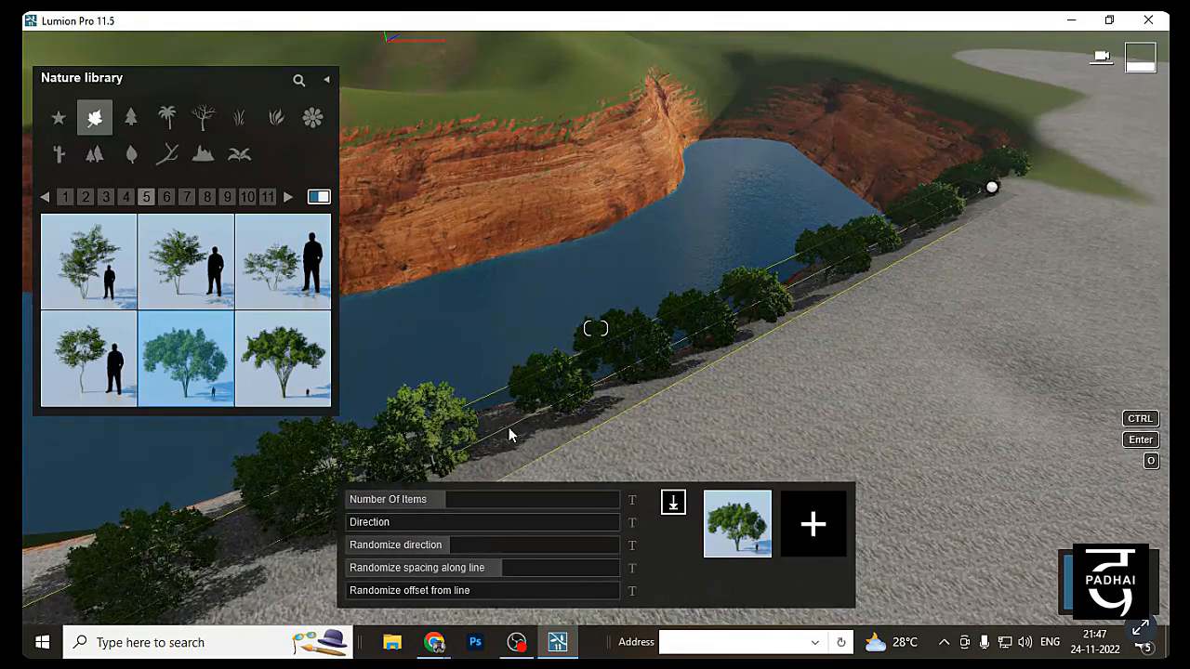
pyautogui.moveTo(381, 591); pyautogui.dragTo(438, 598)
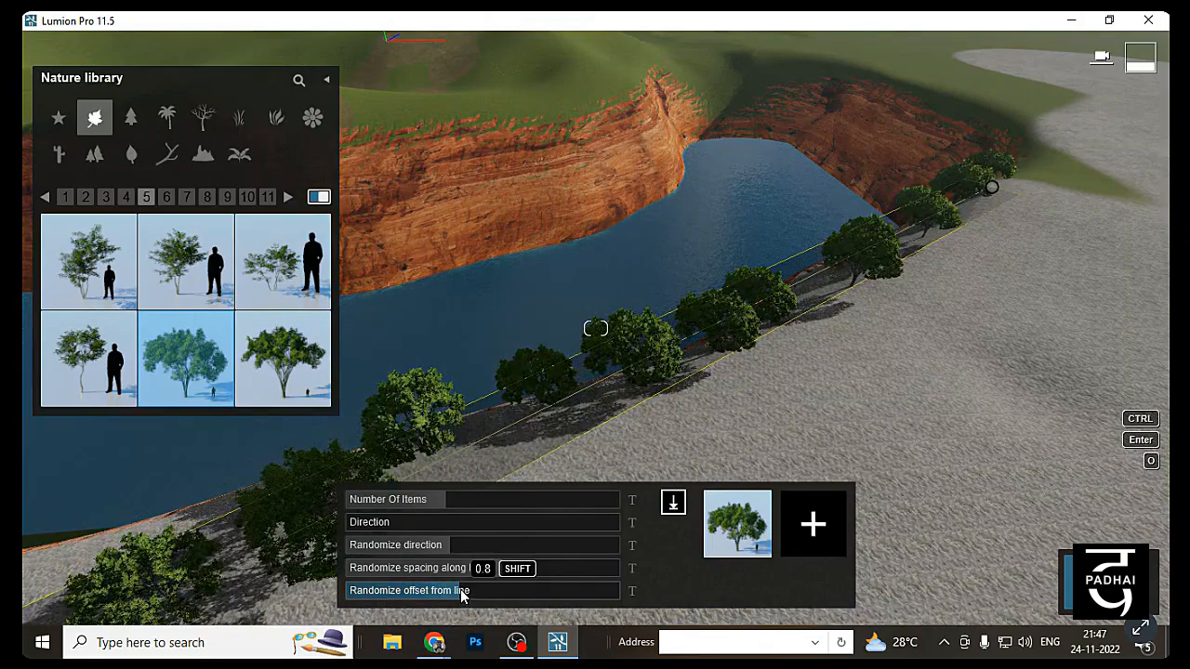
pyautogui.click(1078, 579)
# Select the placed row of trees on the grey cliff top across the river and lock the selection
pyautogui.press('w')
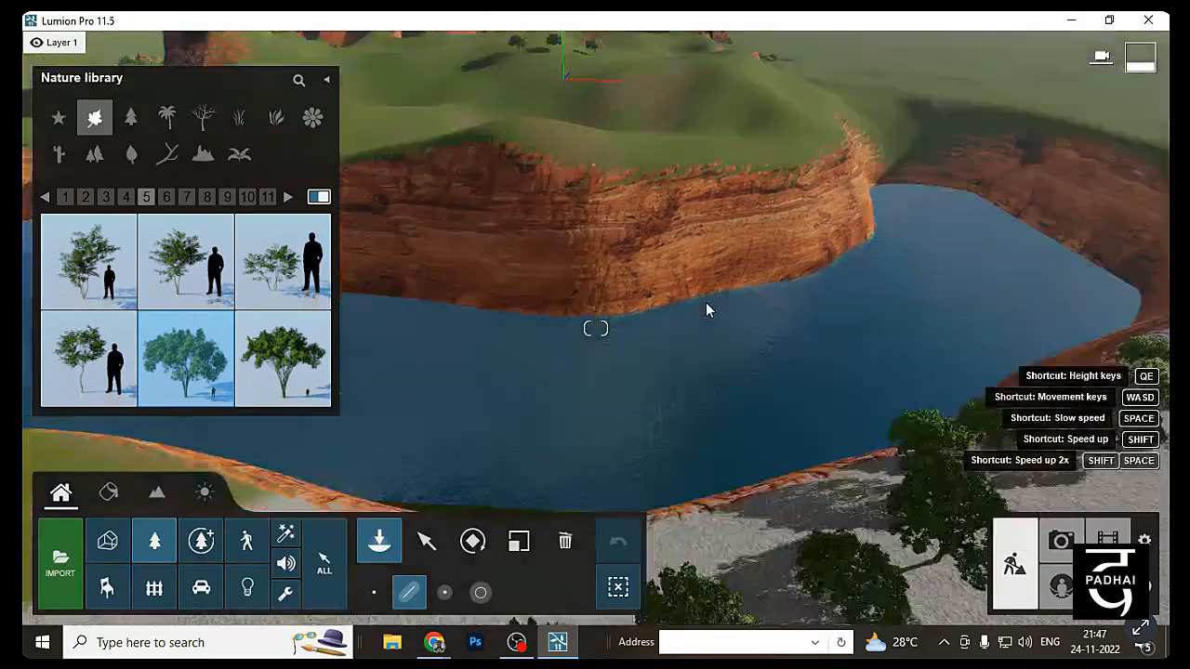
pyautogui.moveTo(706, 302); pyautogui.dragTo(387, 182, button='right')
pyautogui.press('e')
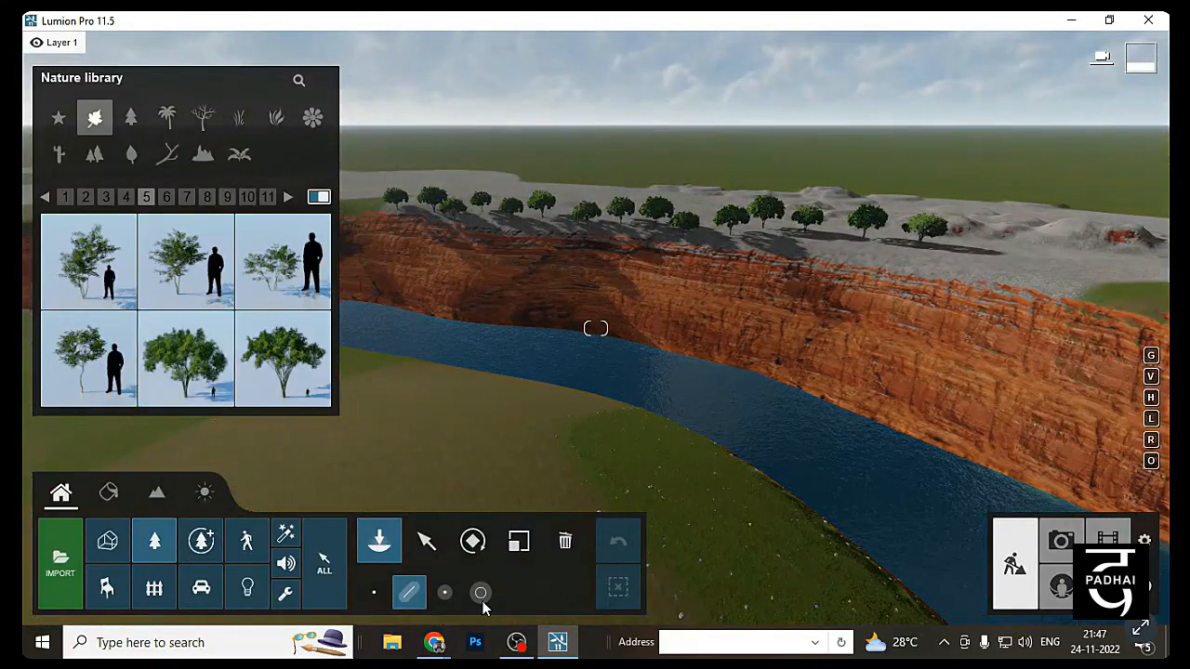
pyautogui.click(427, 543)
pyautogui.keyDown('ctrl'); pyautogui.moveTo(363, 159); pyautogui.dragTo(974, 312); pyautogui.keyUp('ctrl')
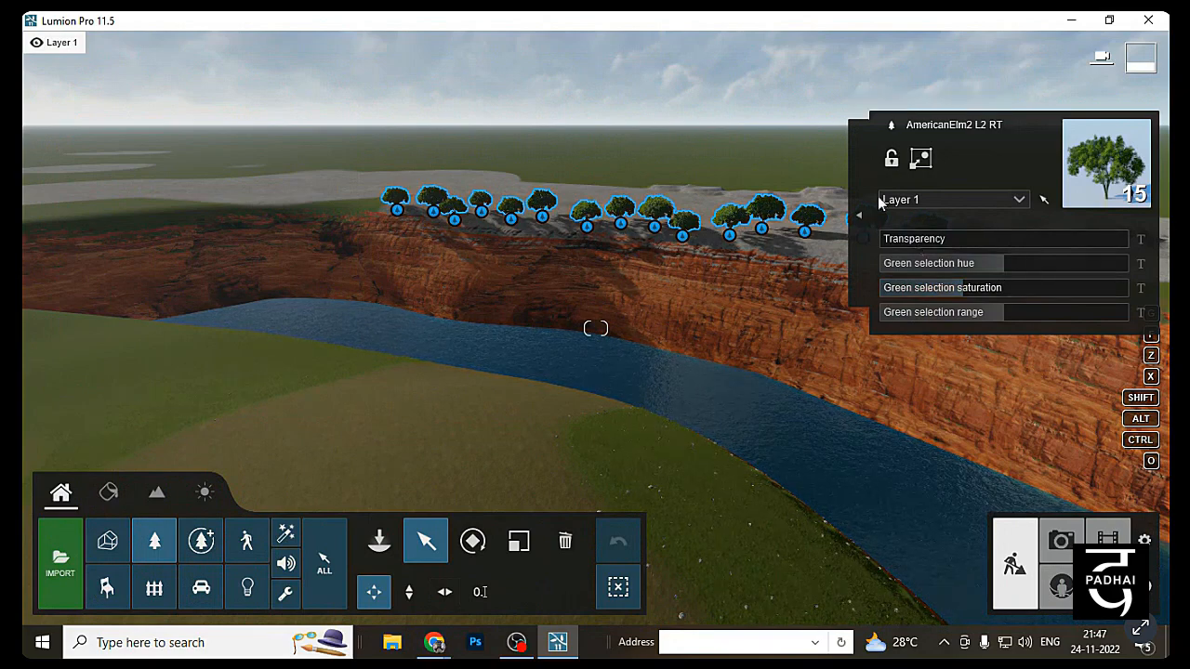
pyautogui.click(898, 163)
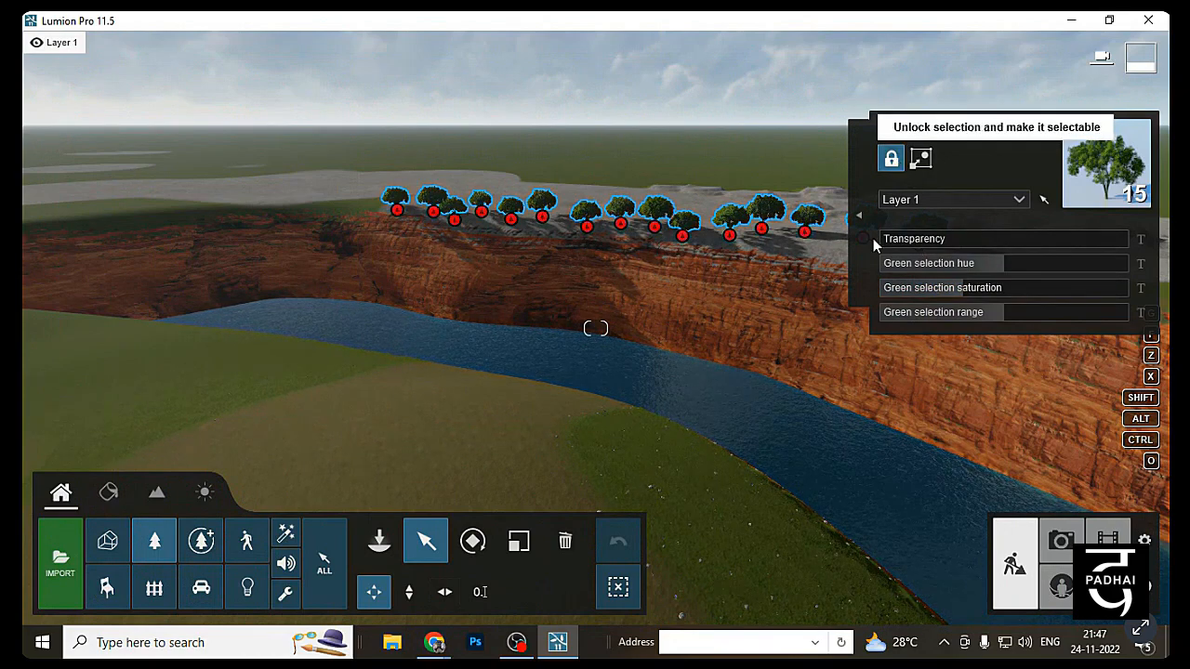
# Unlock the selected row of trees on the cliff top and combine them into a group
pyautogui.click(890, 171)
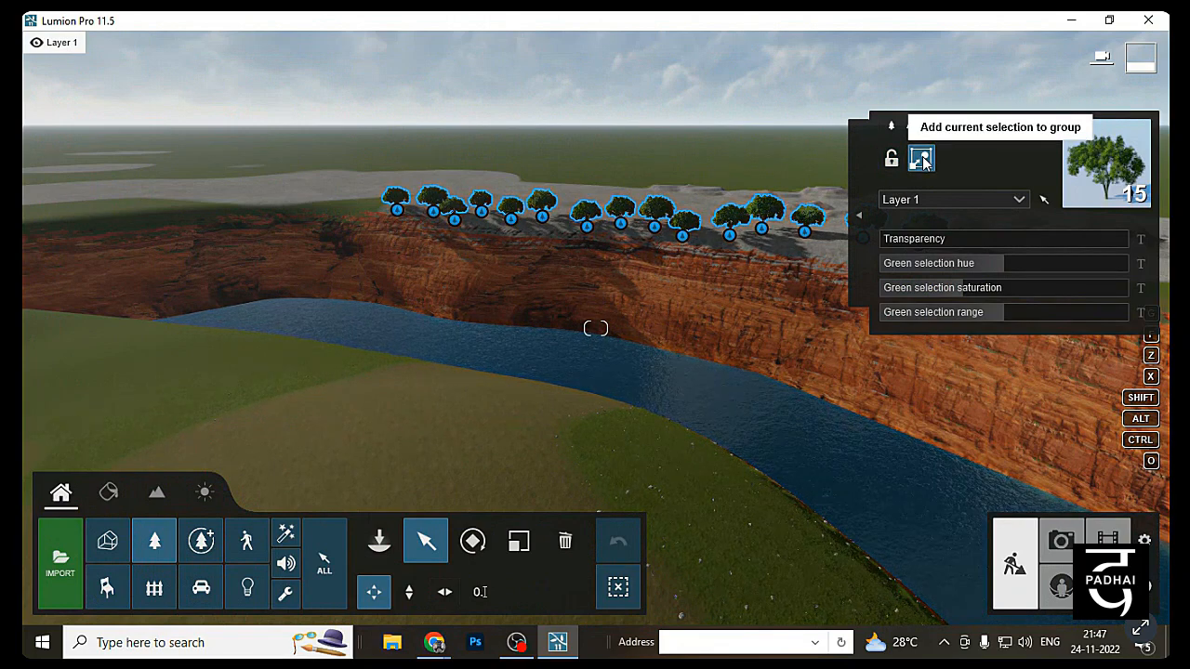
pyautogui.click(921, 160)
pyautogui.moveTo(759, 251); pyautogui.dragTo(794, 257, button='right')
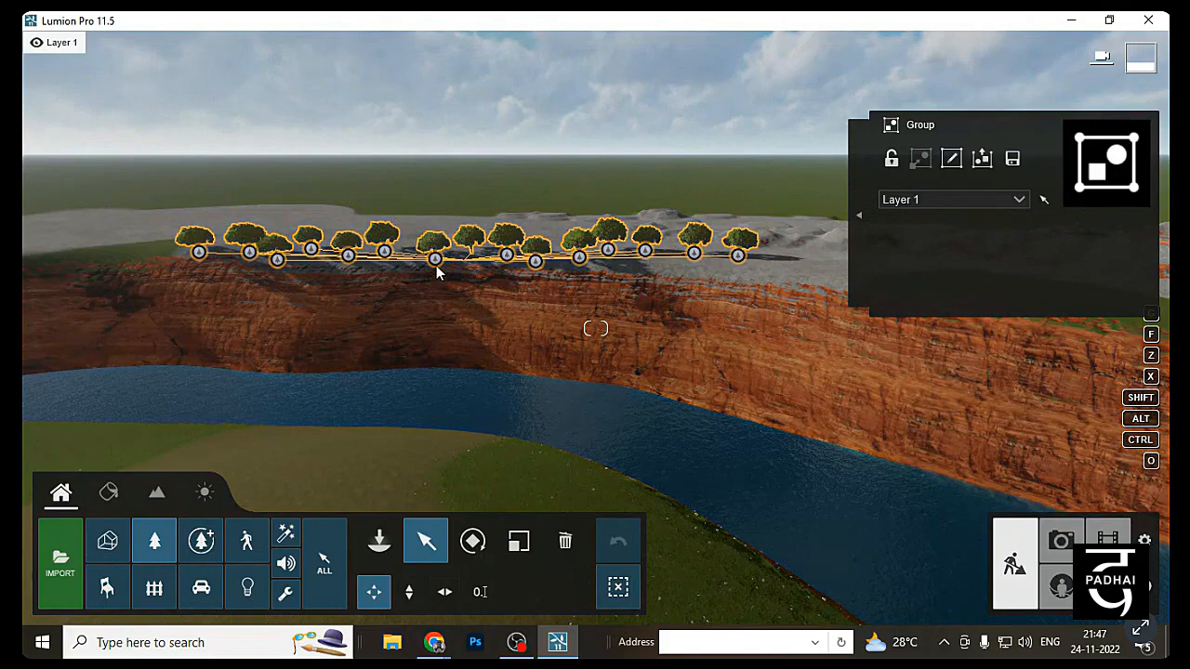
# Move the grouped row of trees slightly along the grey cliff top
pyautogui.click(435, 259)
pyautogui.scroll(1, 475, 255)
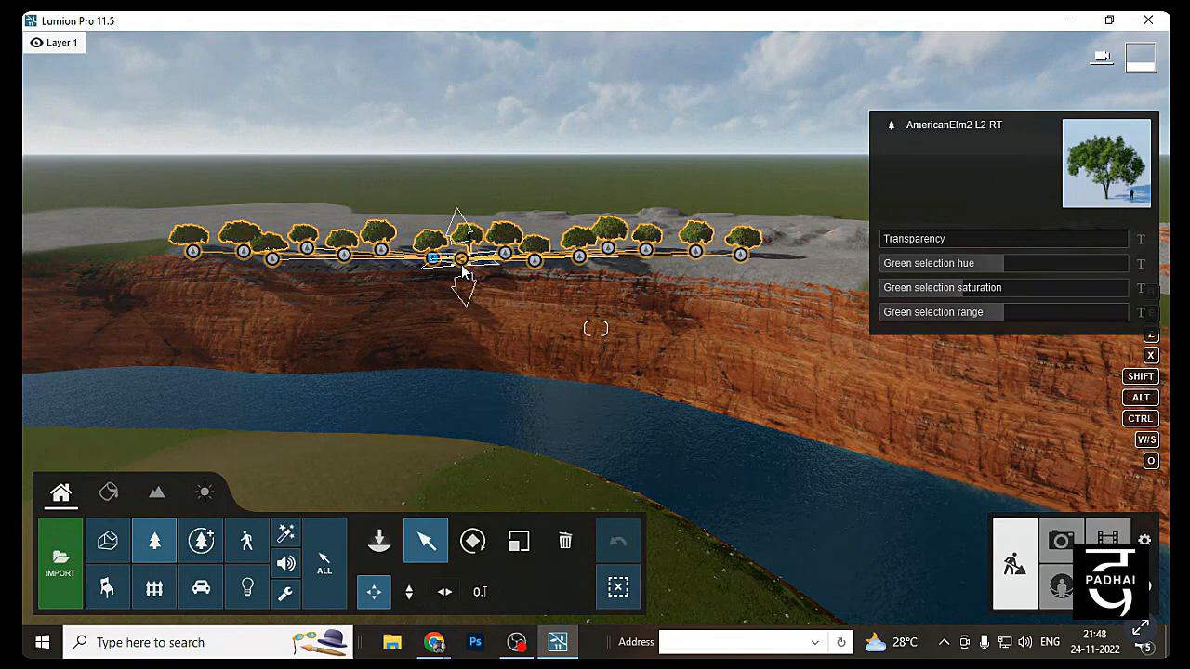
pyautogui.click(461, 260)
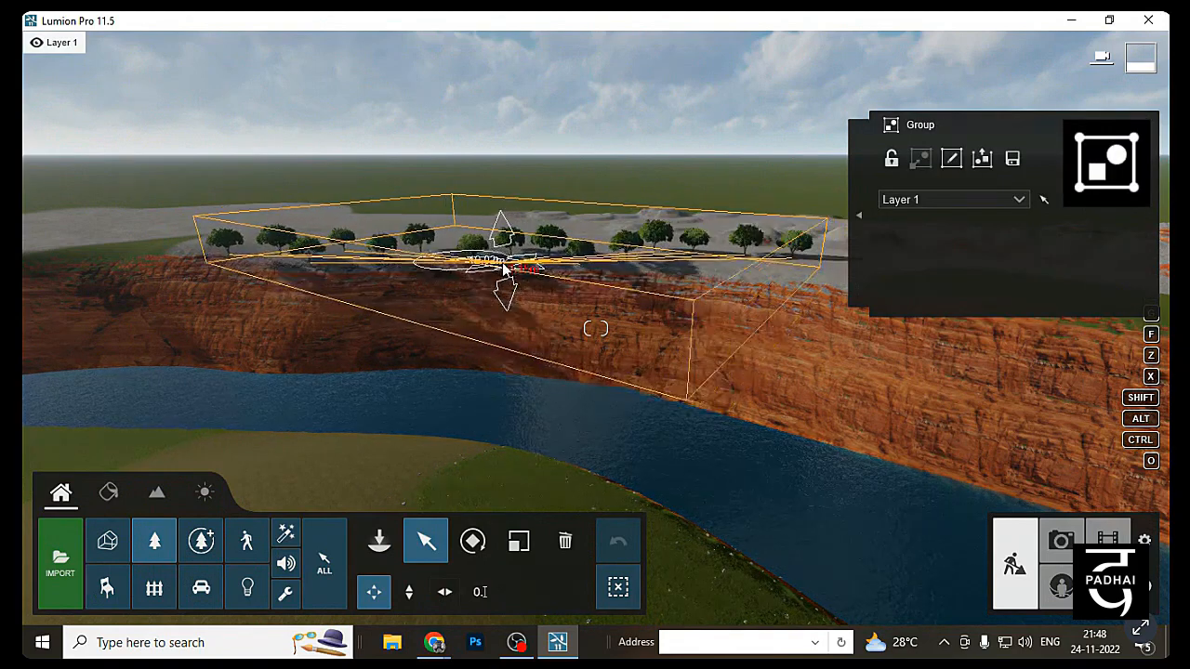
pyautogui.moveTo(486, 268); pyautogui.dragTo(648, 267)
pyautogui.click(557, 267)
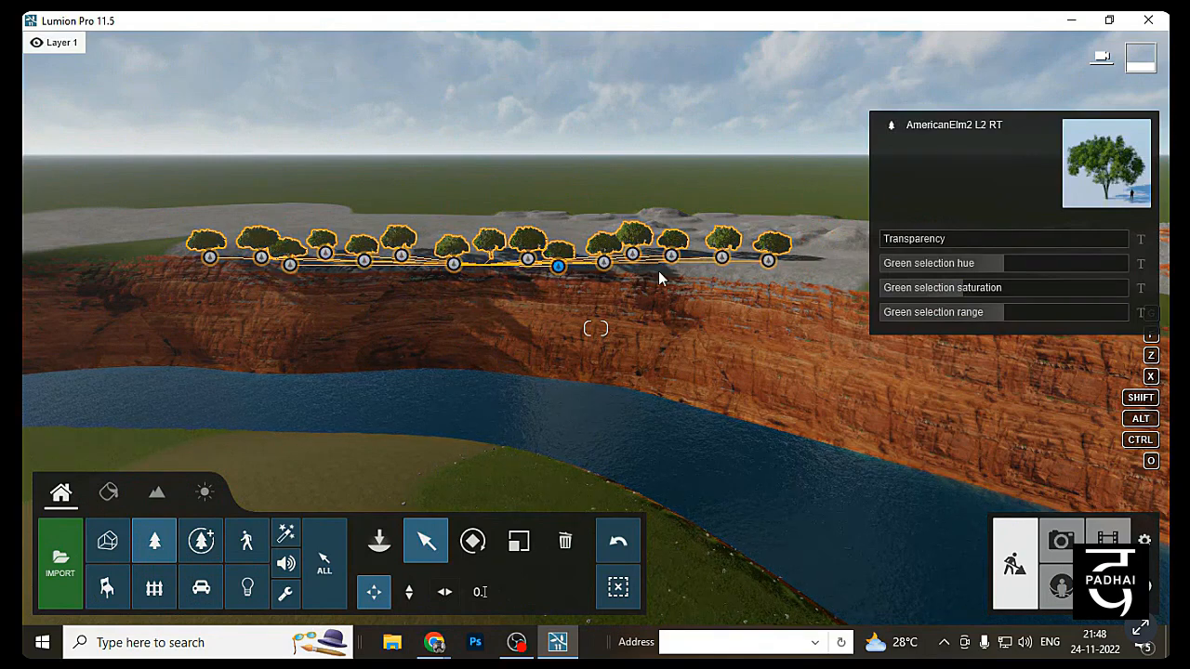
# Ungroup the row of trees and adjust their Transparency and Green selection hue
pyautogui.click(557, 266)
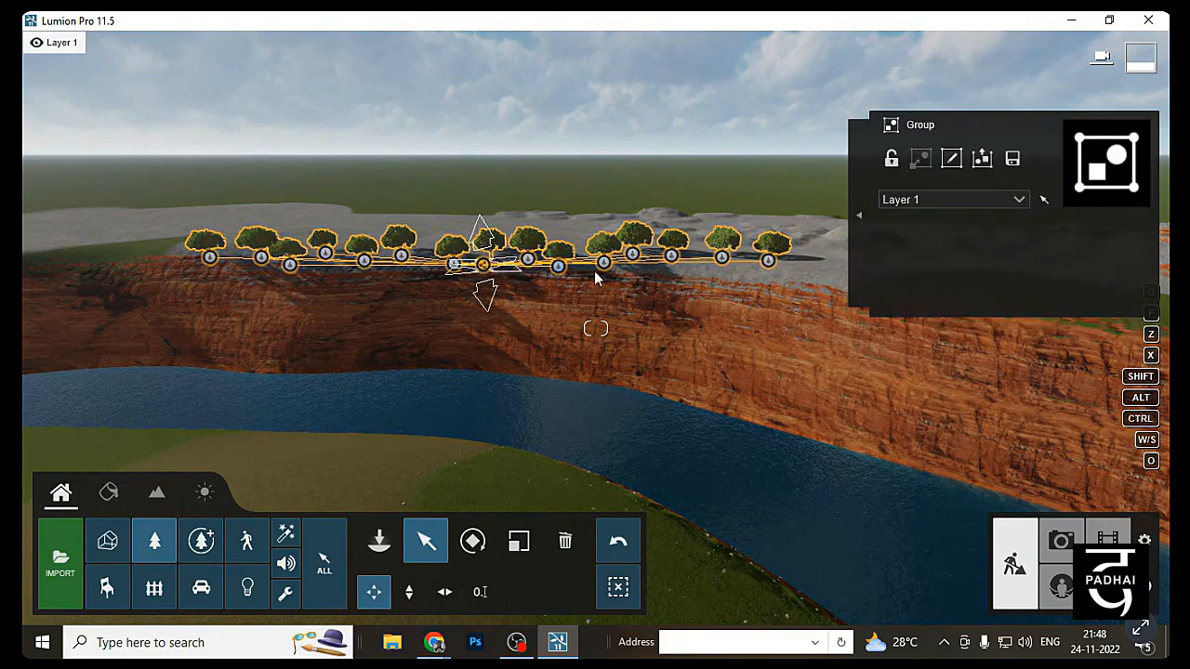
pyautogui.click(981, 160)
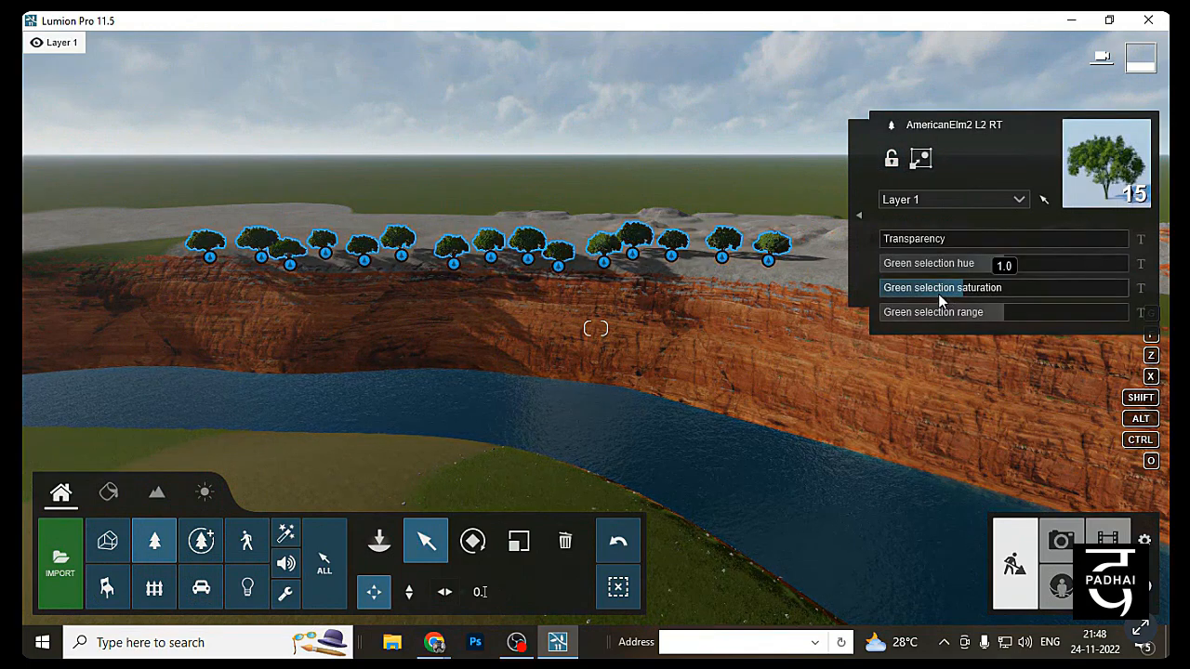
pyautogui.moveTo(926, 243)
pyautogui.mouseDown()
pyautogui.moveTo(1074, 246)
pyautogui.moveTo(940, 250)
pyautogui.mouseUp()
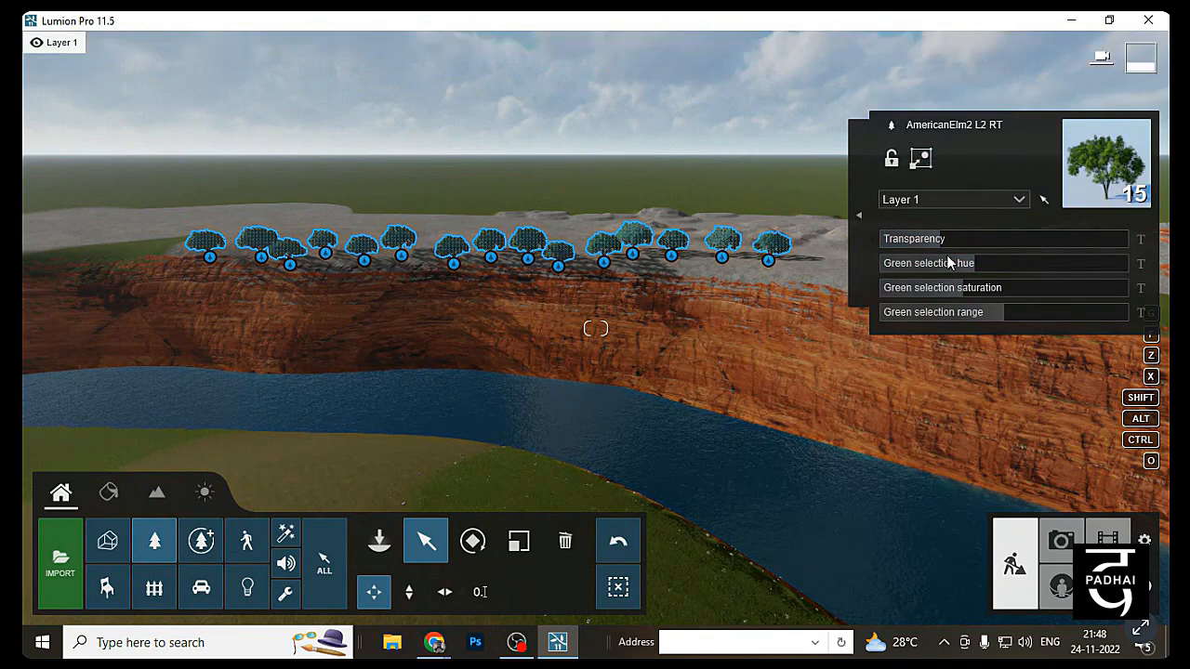
# Move the selected trees to Layer 2
pyautogui.moveTo(1020, 204)
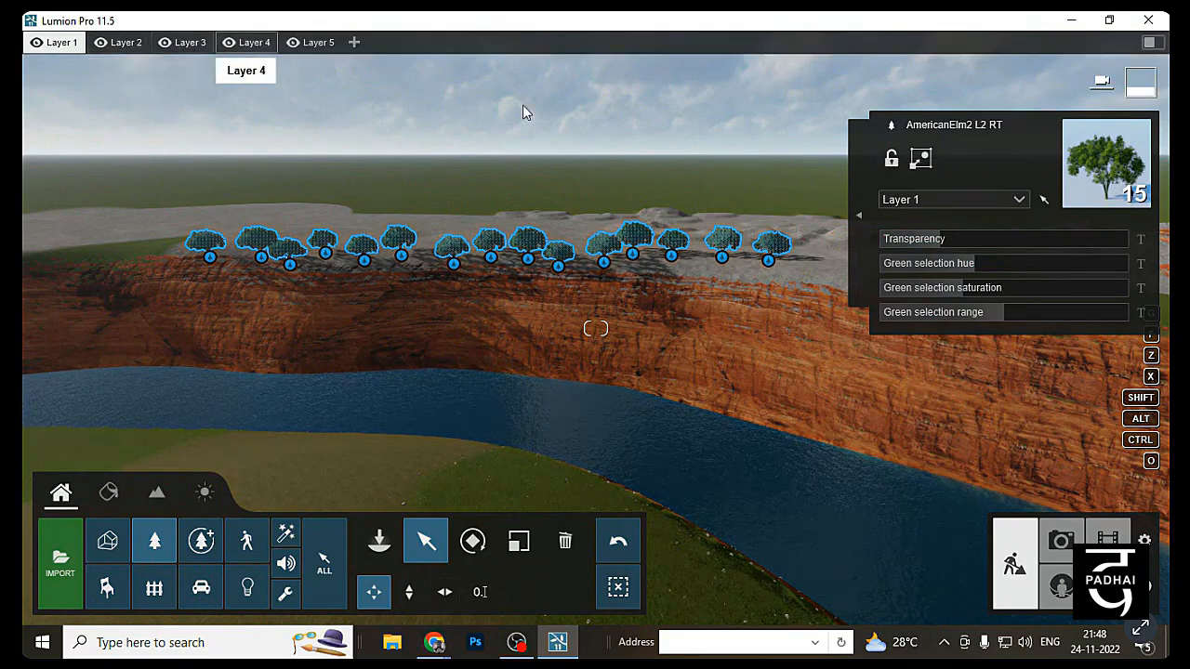
pyautogui.click(1020, 201)
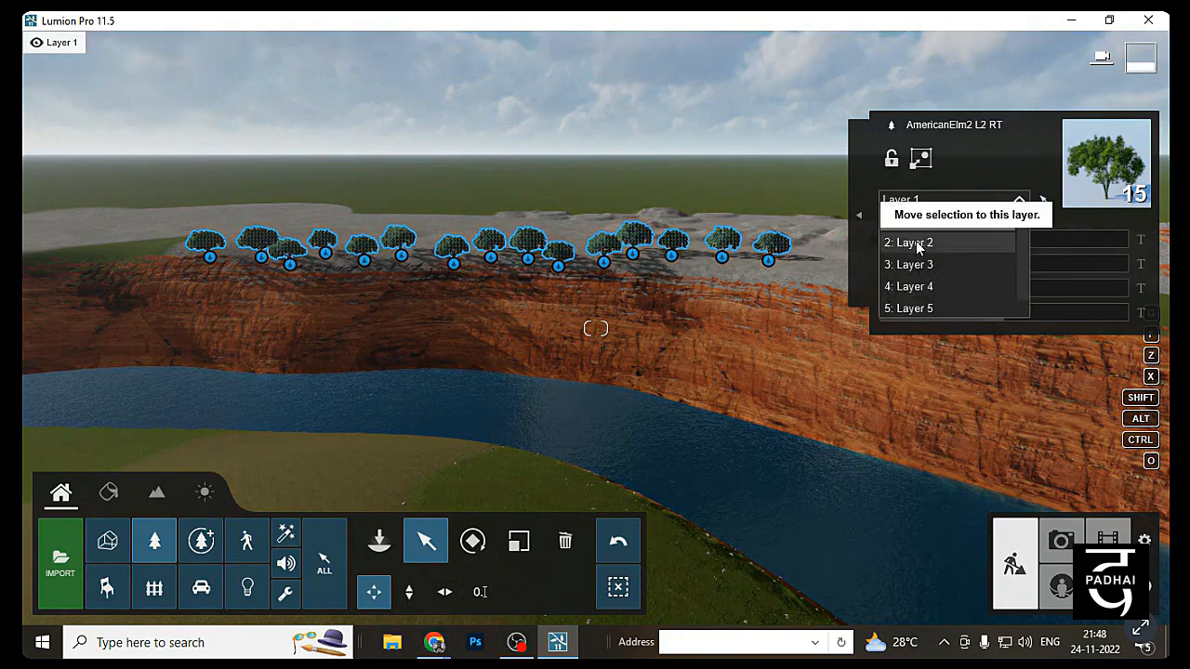
pyautogui.click(917, 243)
# Make Layer 2 the current layer and rename it as Trees
pyautogui.moveTo(53, 43)
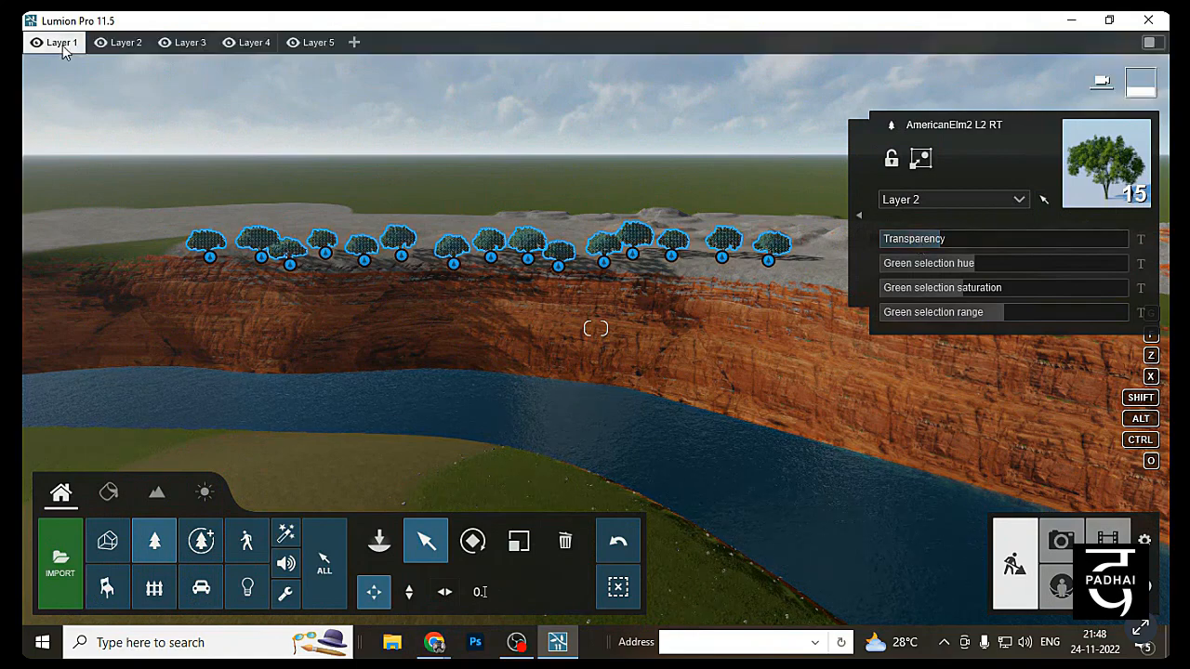
pyautogui.click(128, 45)
pyautogui.click(127, 45)
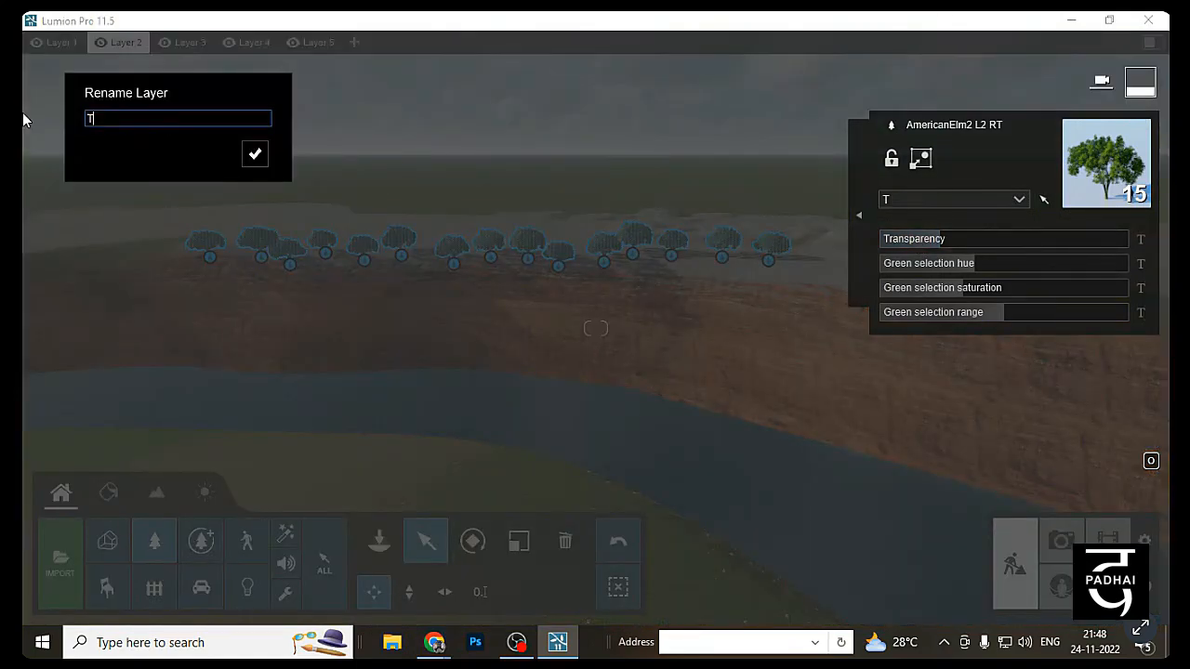
pyautogui.click(250, 154)
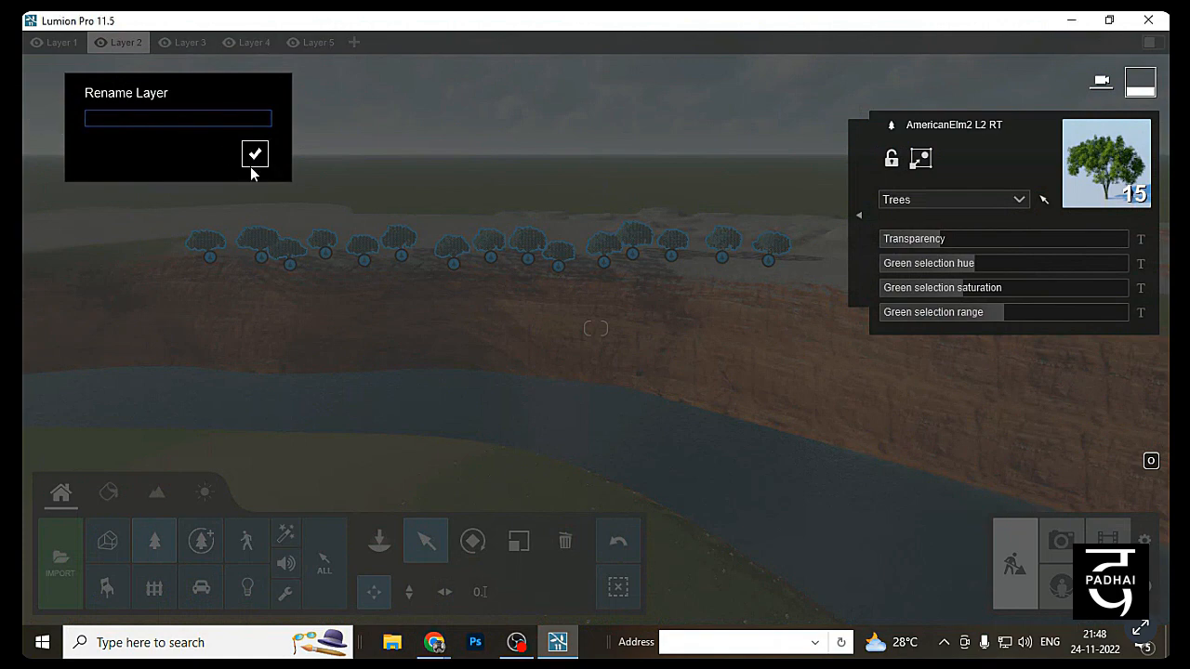
# Make Layer 1 the current layer and hide the Trees layer
pyautogui.moveTo(175, 53)
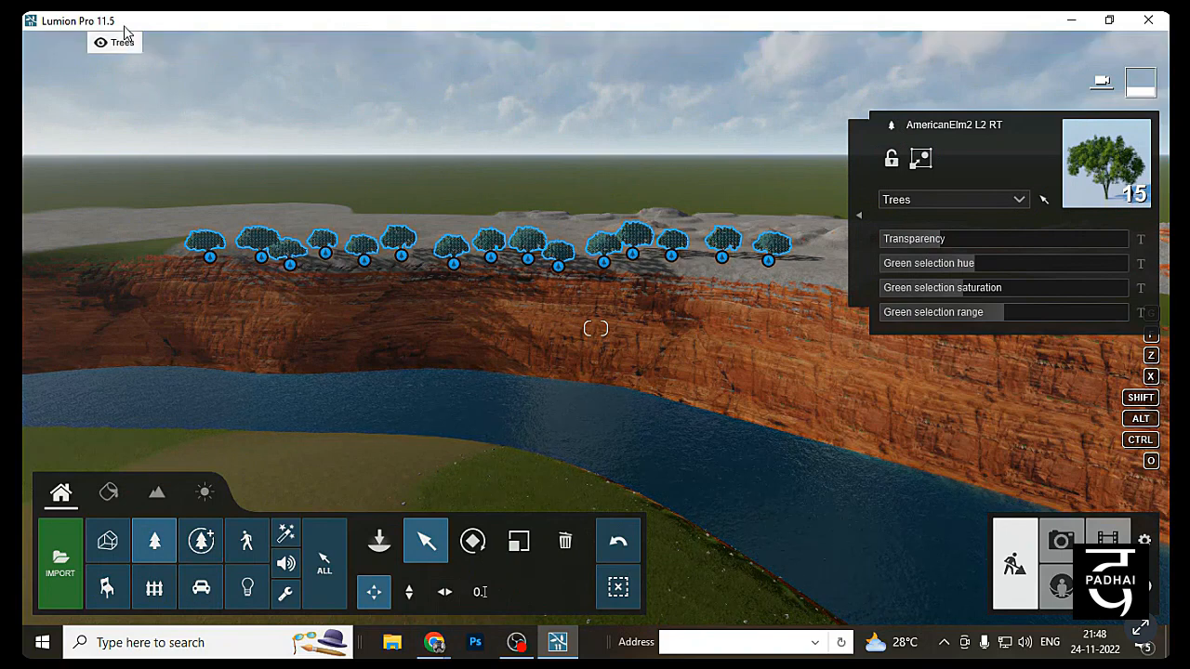
pyautogui.moveTo(104, 42)
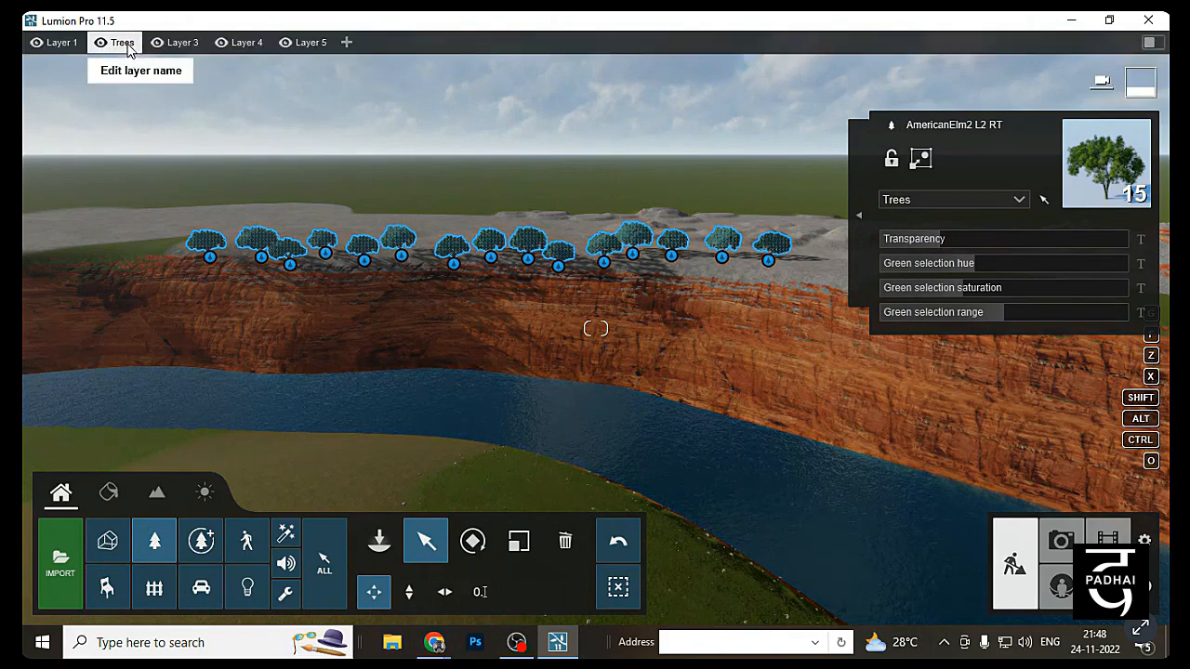
pyautogui.click(47, 43)
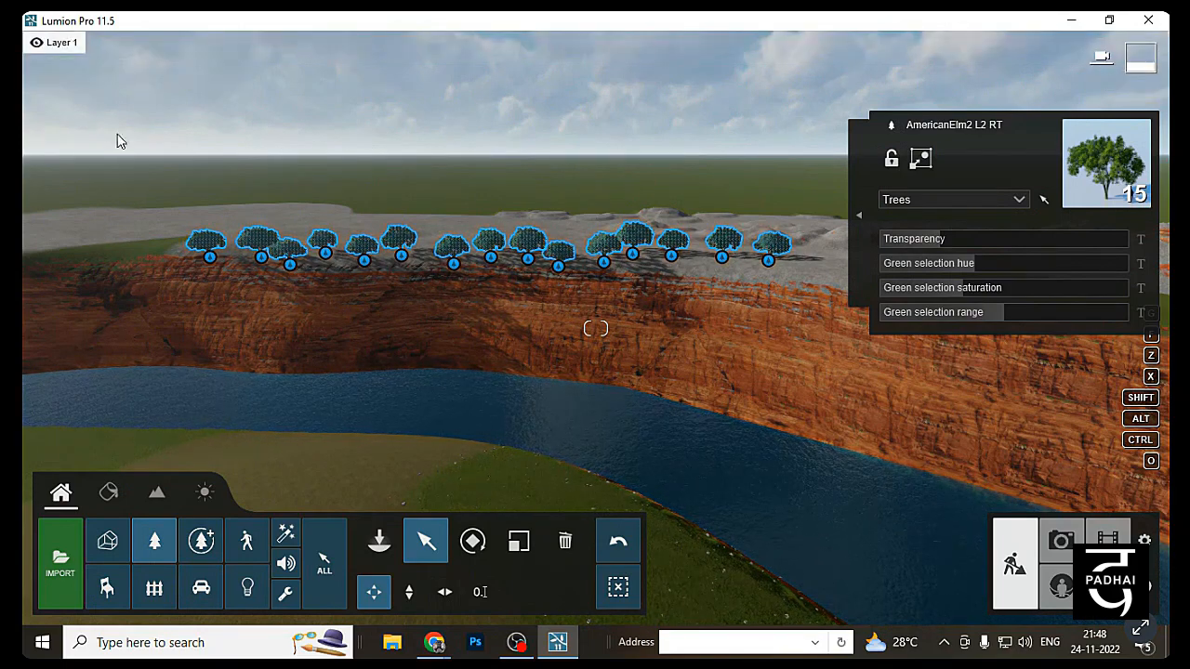
pyautogui.moveTo(109, 68)
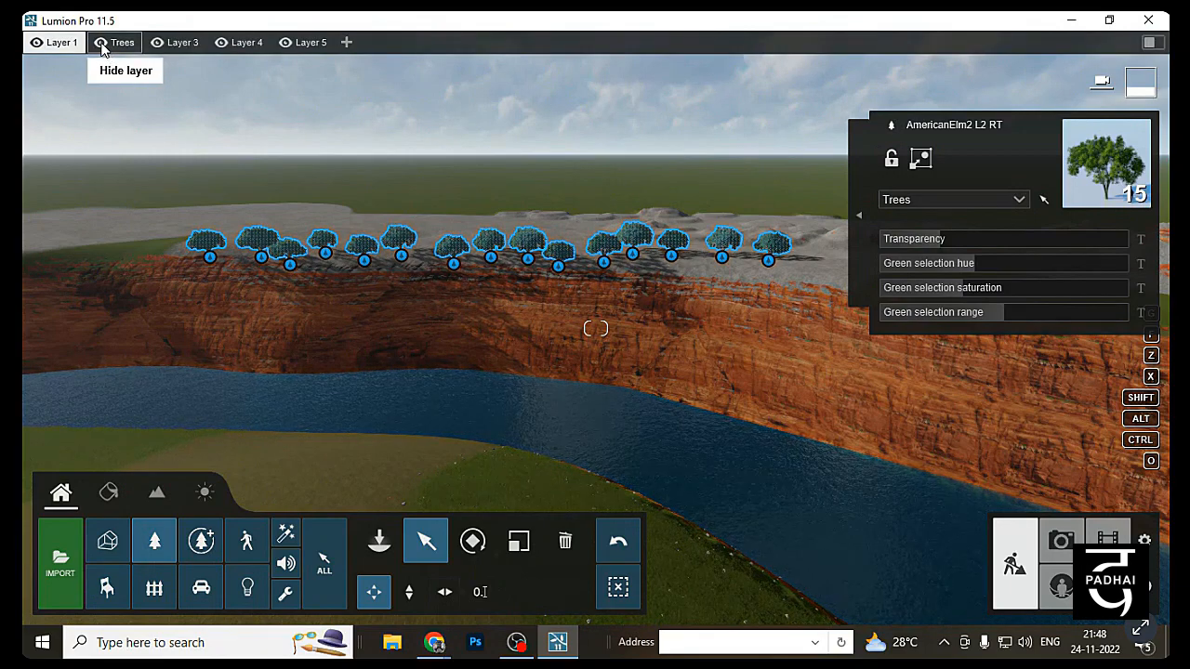
pyautogui.click(100, 43)
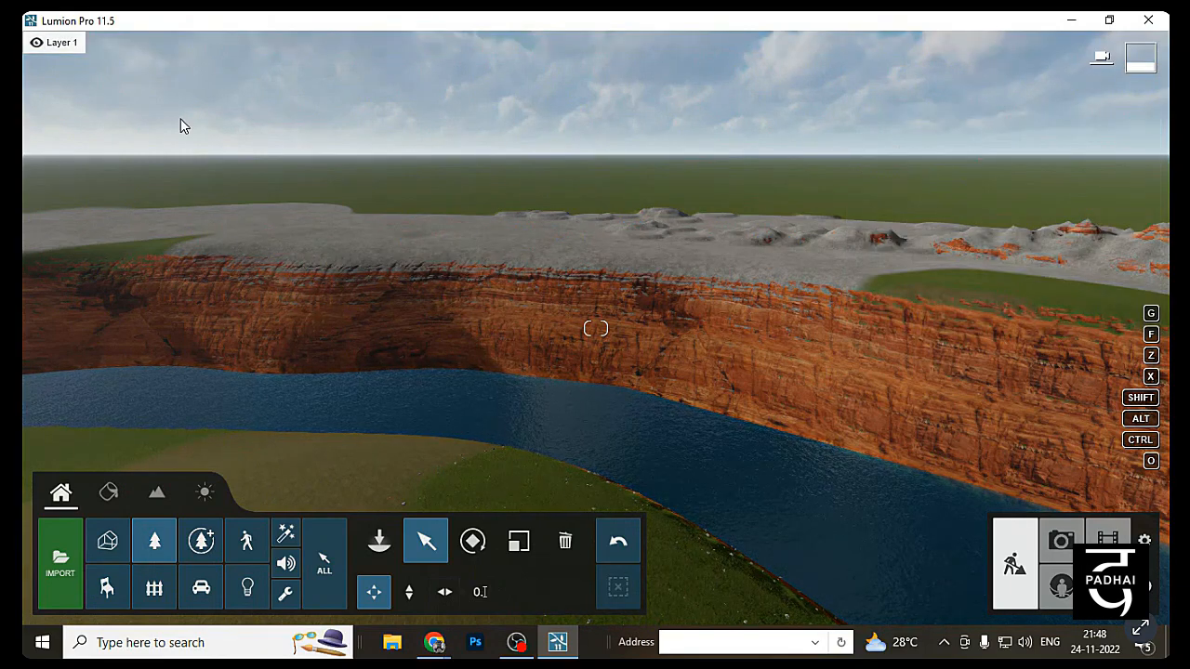
# Rename Layer 3 as Cars and make it the current layer
pyautogui.moveTo(402, 47)
pyautogui.moveTo(217, 111)
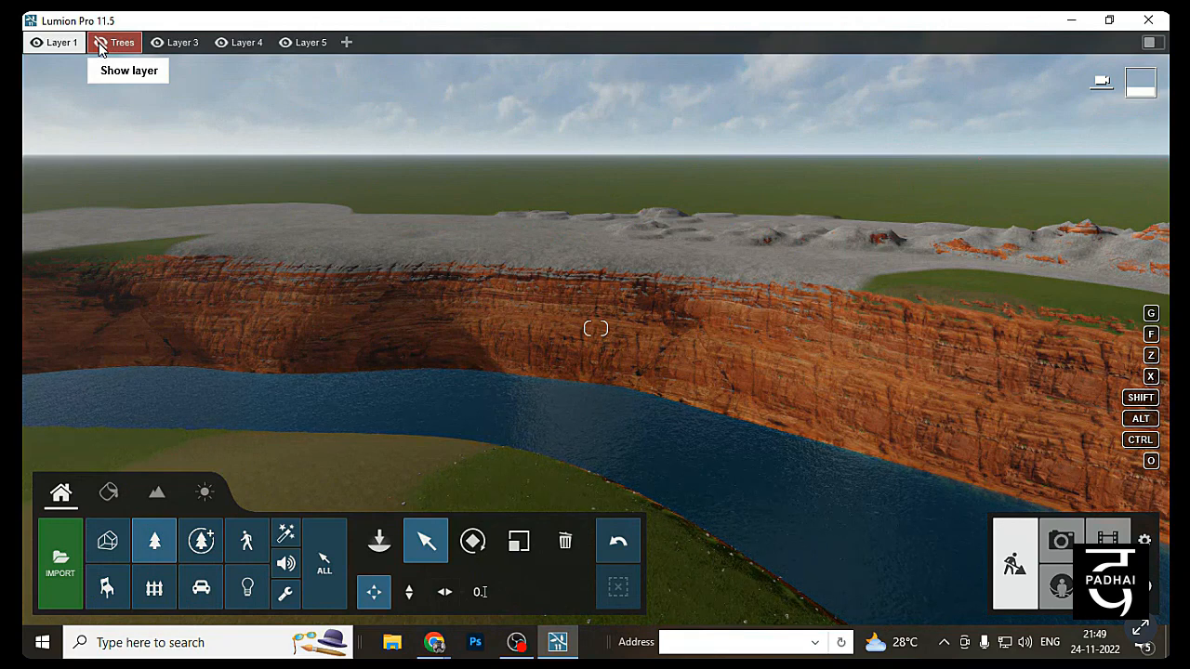
pyautogui.click(182, 46)
pyautogui.write('Cars')
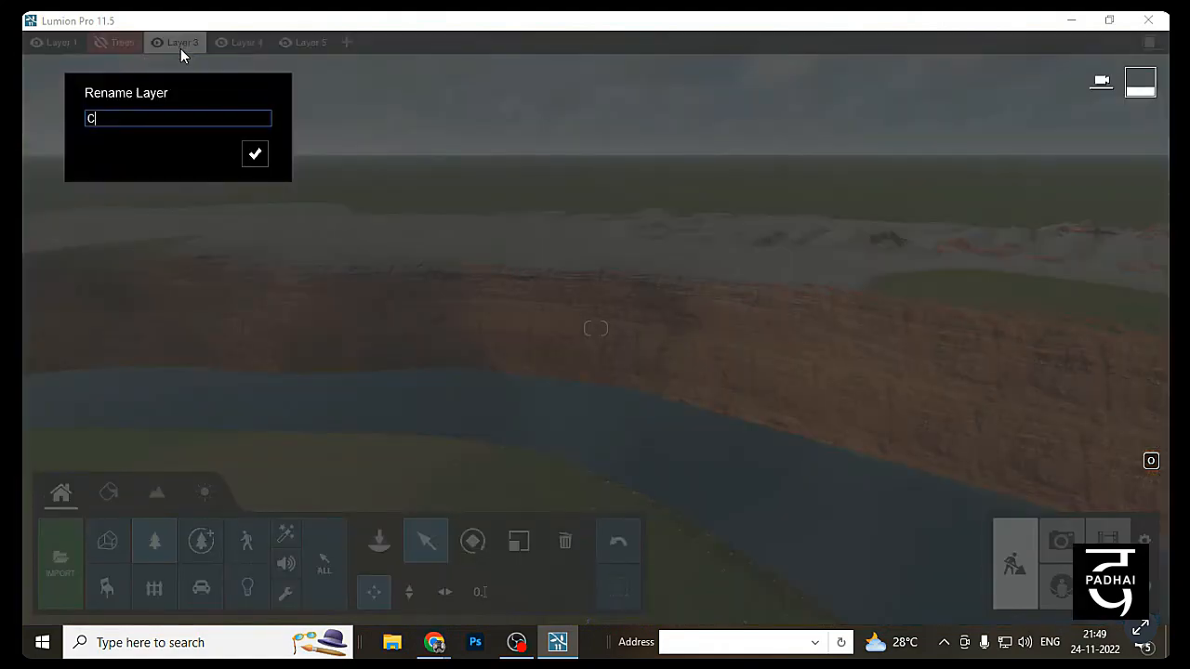
pyautogui.click(255, 154)
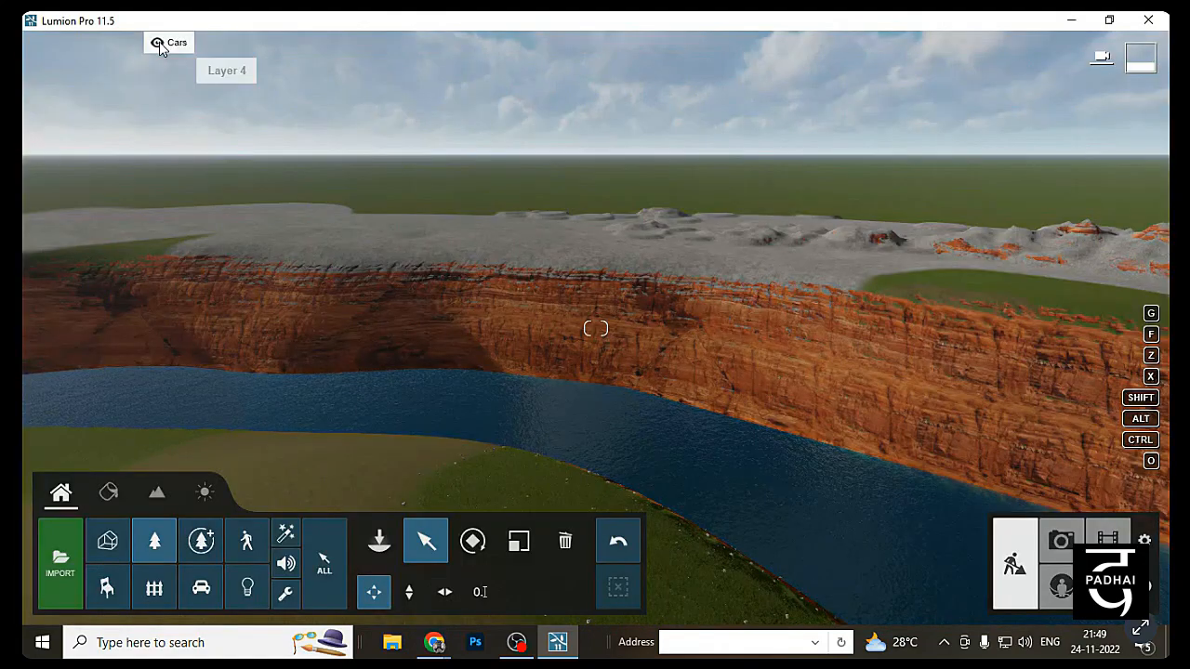
# Mass-place the silver sedan from the Transport library along a line across the brown ground near the green hill
pyautogui.moveTo(583, 238); pyautogui.dragTo(755, 240, button='right')
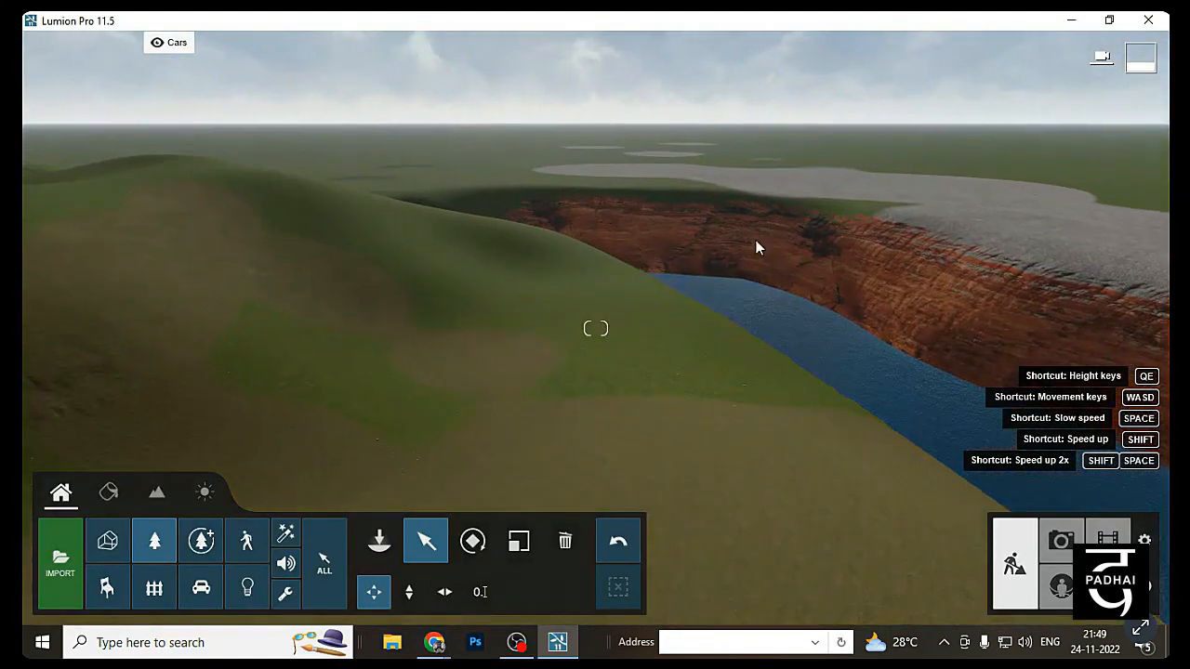
pyautogui.click(378, 541)
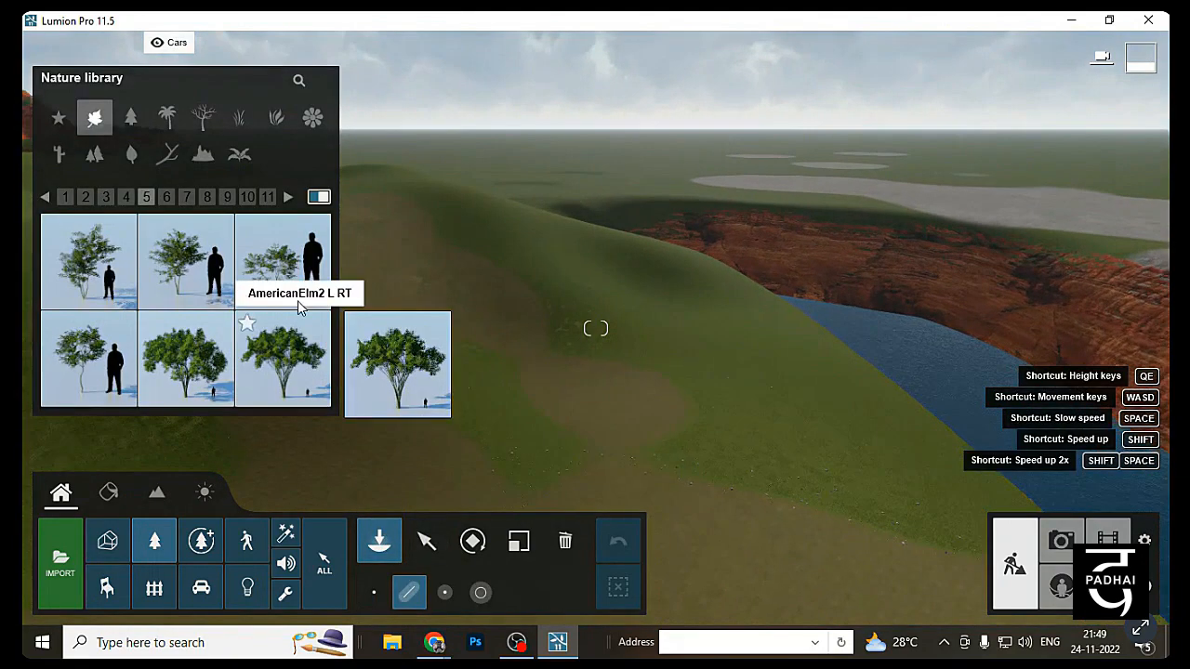
pyautogui.click(203, 589)
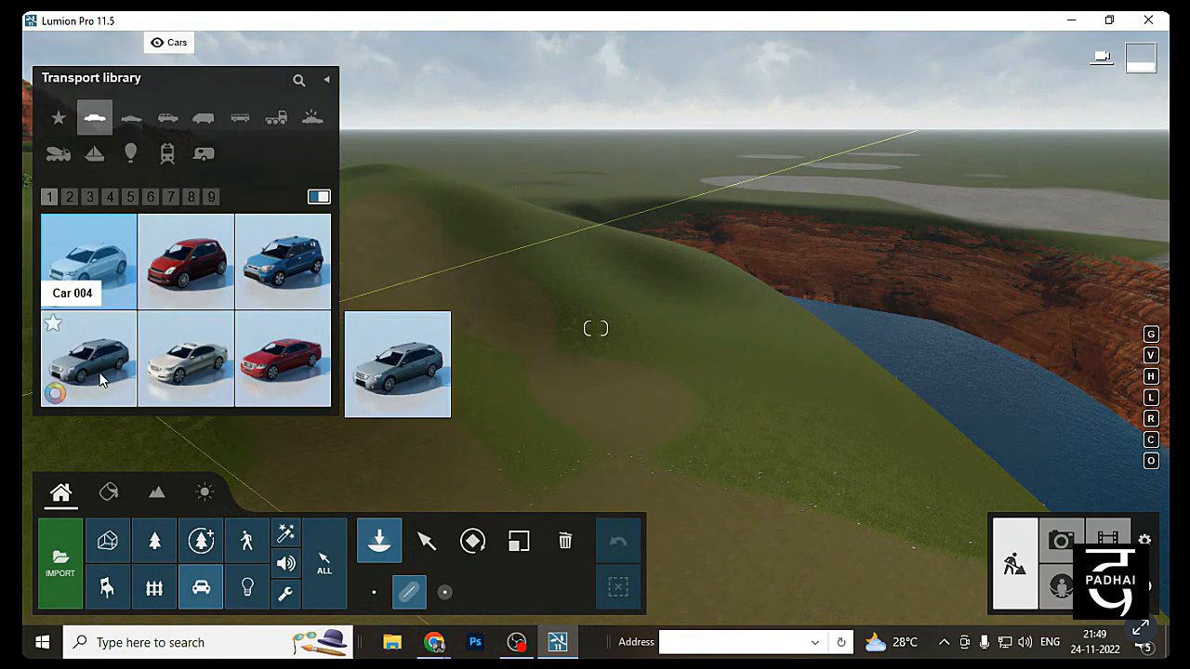
pyautogui.click(190, 367)
pyautogui.click(471, 394)
pyautogui.moveTo(471, 395); pyautogui.dragTo(394, 382, button='right')
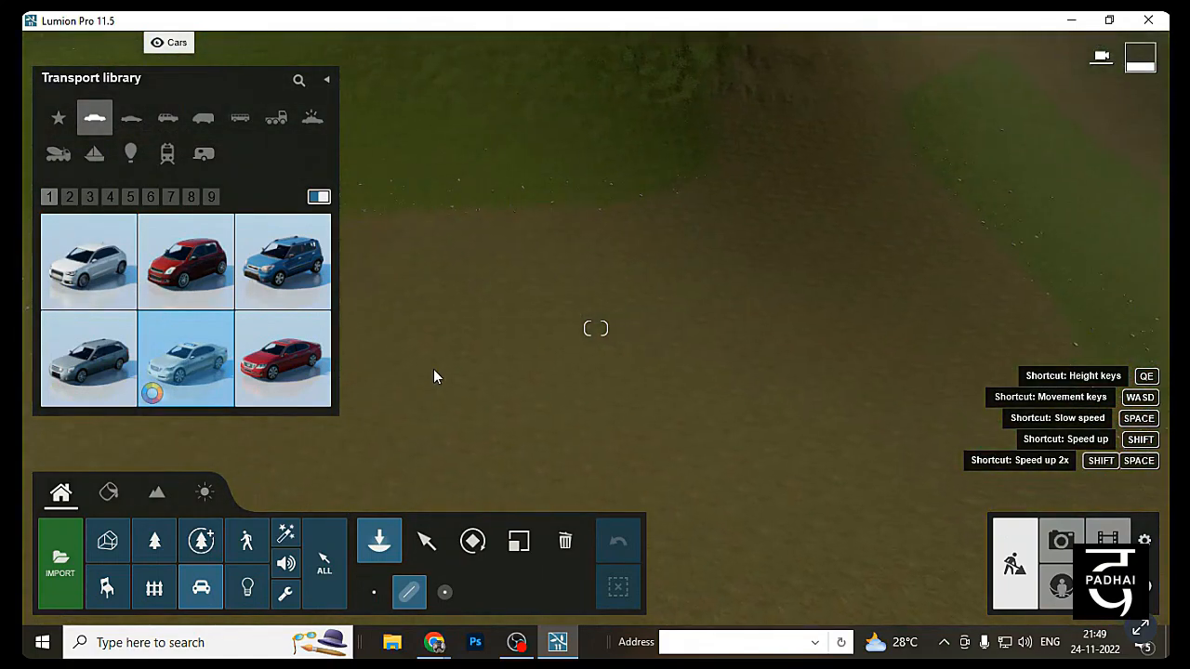
pyautogui.click(429, 369)
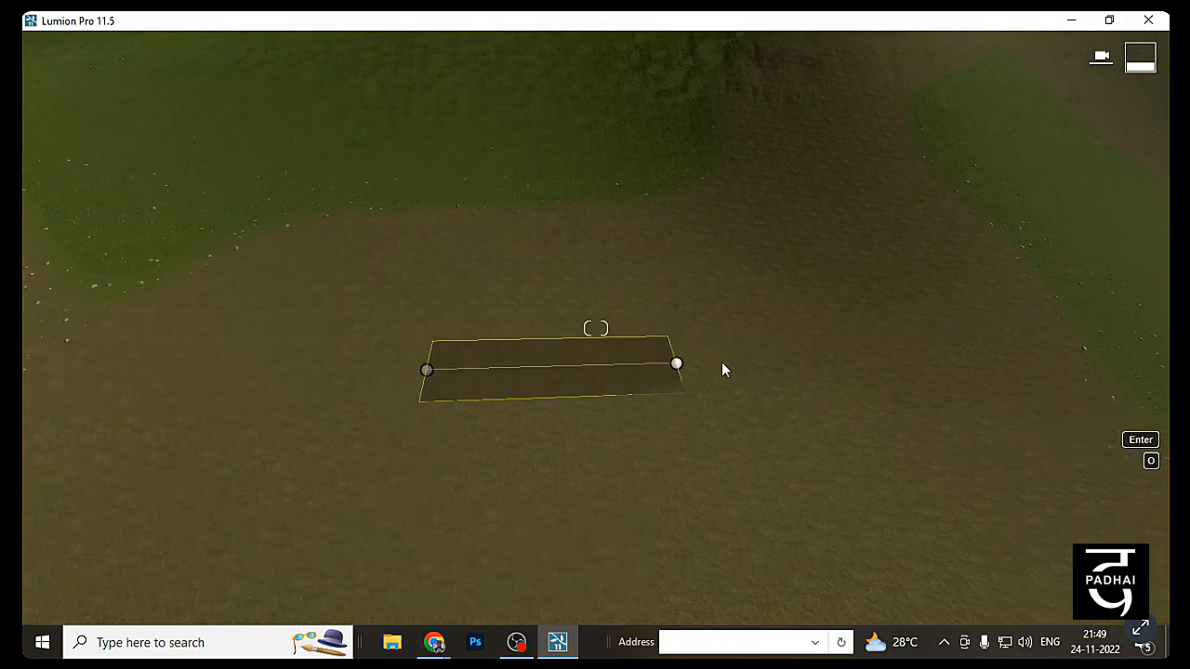
pyautogui.click(942, 319)
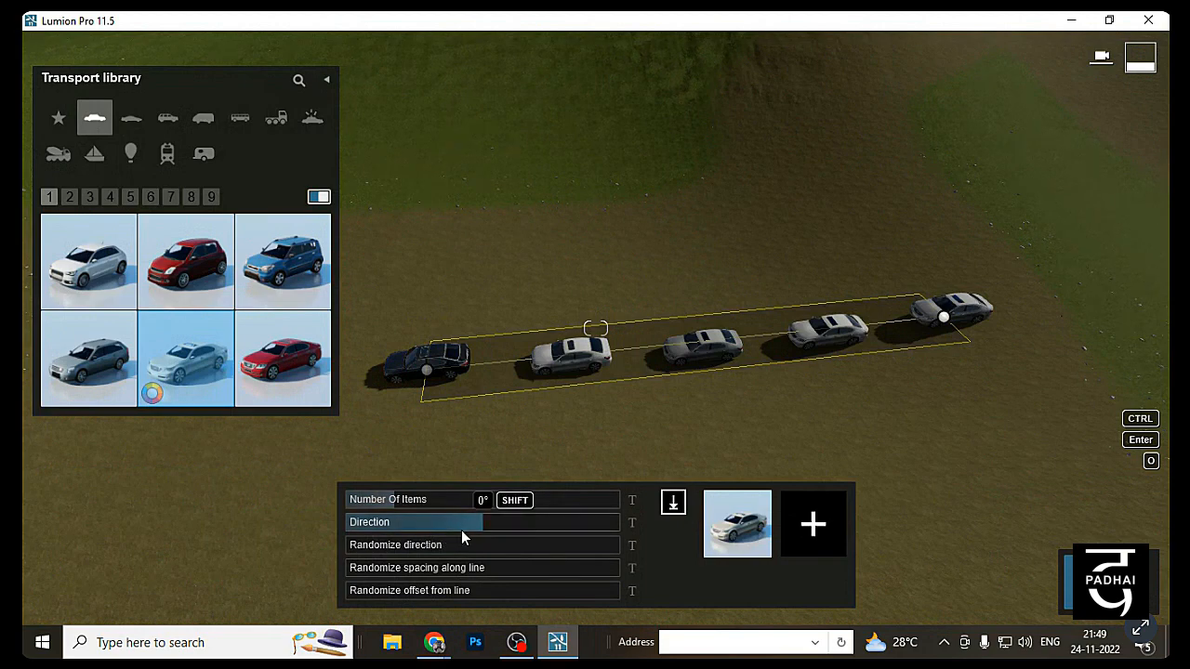
# Turn the cars at an angle to the placement line and set the number of items to 8
pyautogui.moveTo(483, 526); pyautogui.dragTo(581, 520)
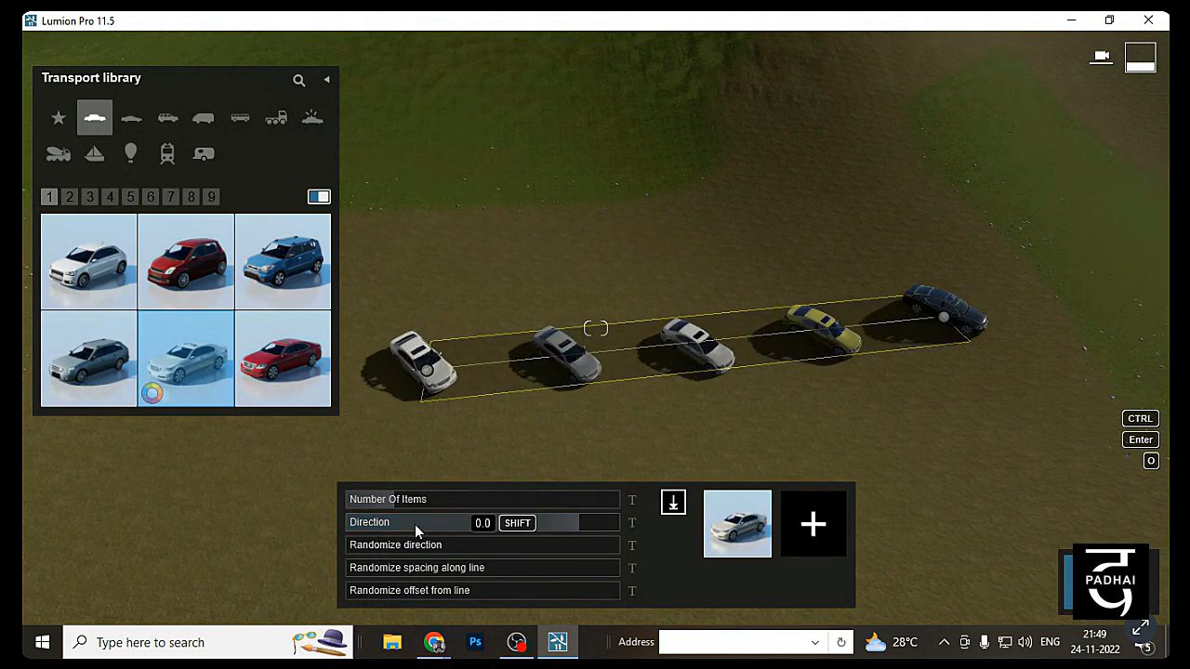
pyautogui.moveTo(392, 503); pyautogui.dragTo(418, 502)
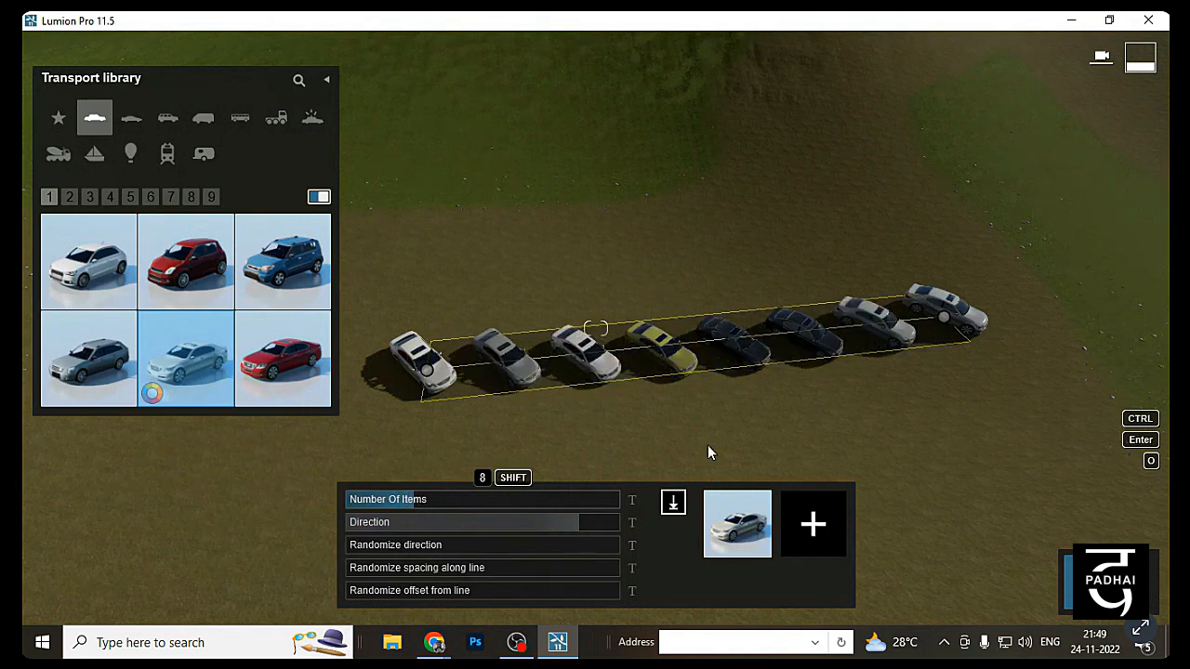
# Try randomizing the cars' spacing, direction and offset from the line, and reset each setting to 0
pyautogui.moveTo(462, 577); pyautogui.dragTo(220, 570)
pyautogui.moveTo(433, 543); pyautogui.dragTo(332, 558)
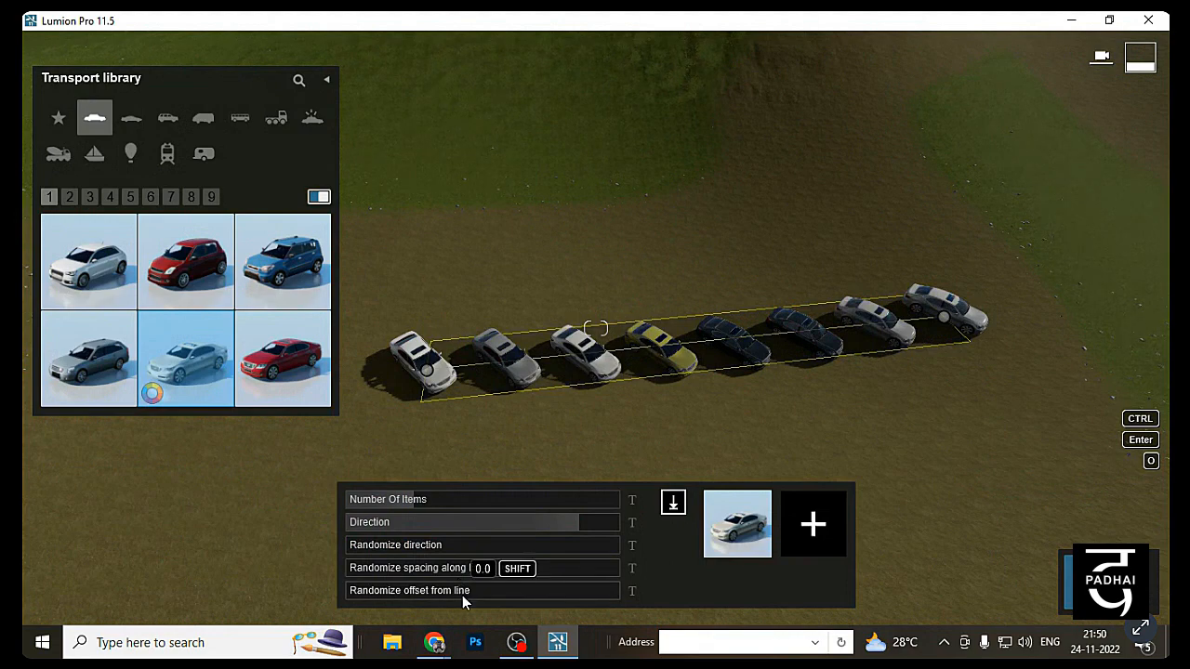
pyautogui.moveTo(462, 595); pyautogui.dragTo(365, 604)
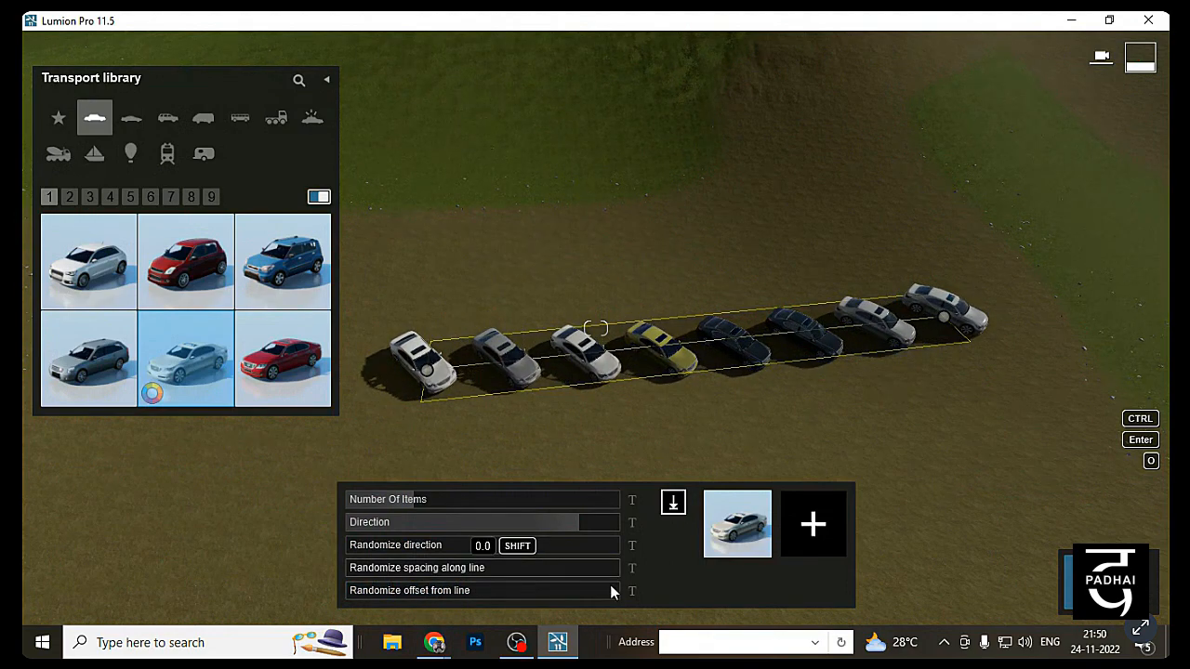
# Try adding a second copy of the silver sedan to the models in the line placement, and remove it
pyautogui.scroll(5, 894, 355)
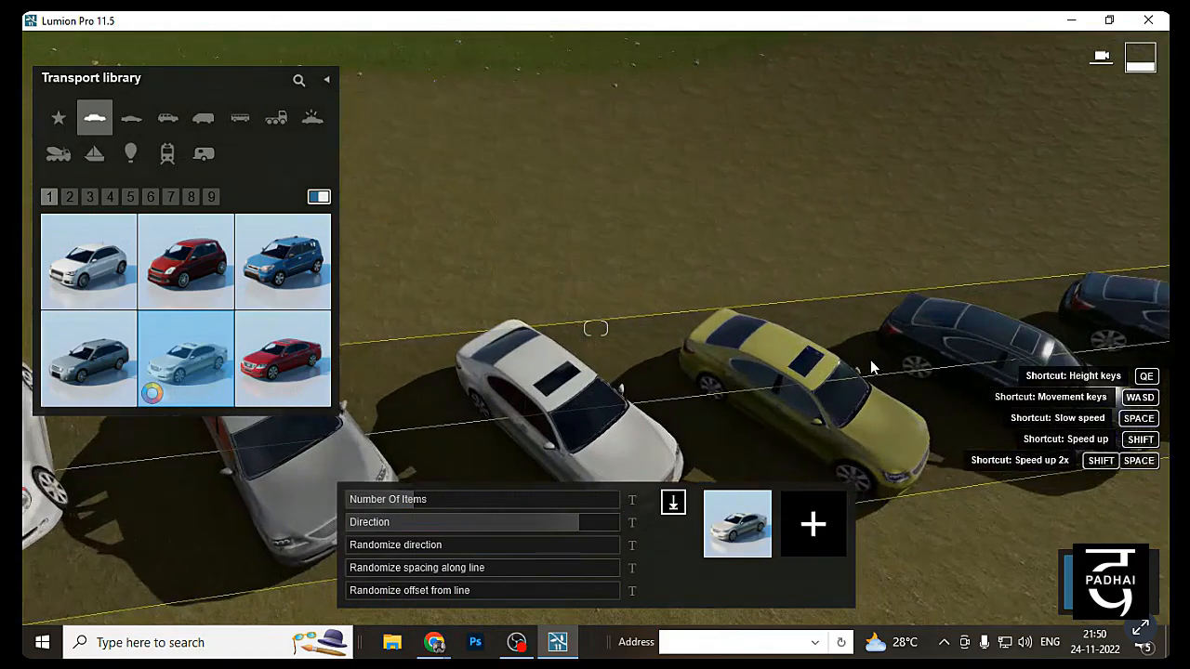
pyautogui.moveTo(868, 360); pyautogui.dragTo(1028, 145, button='right')
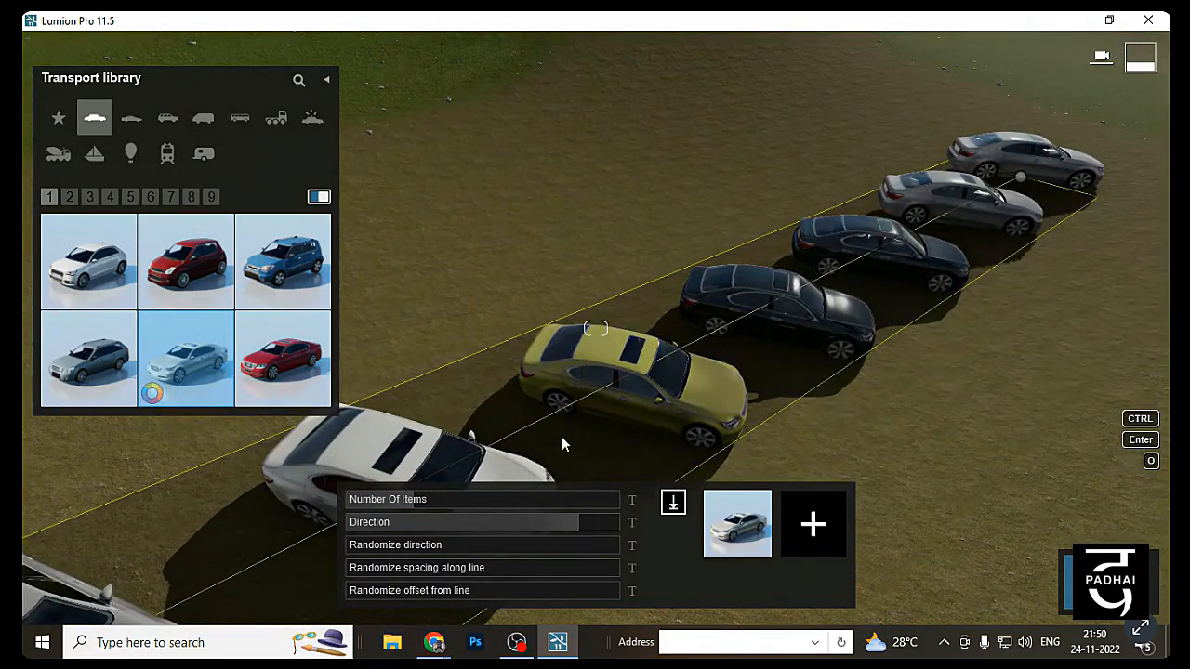
pyautogui.scroll(-5, 513, 405)
pyautogui.moveTo(651, 373); pyautogui.dragTo(809, 385, button='right')
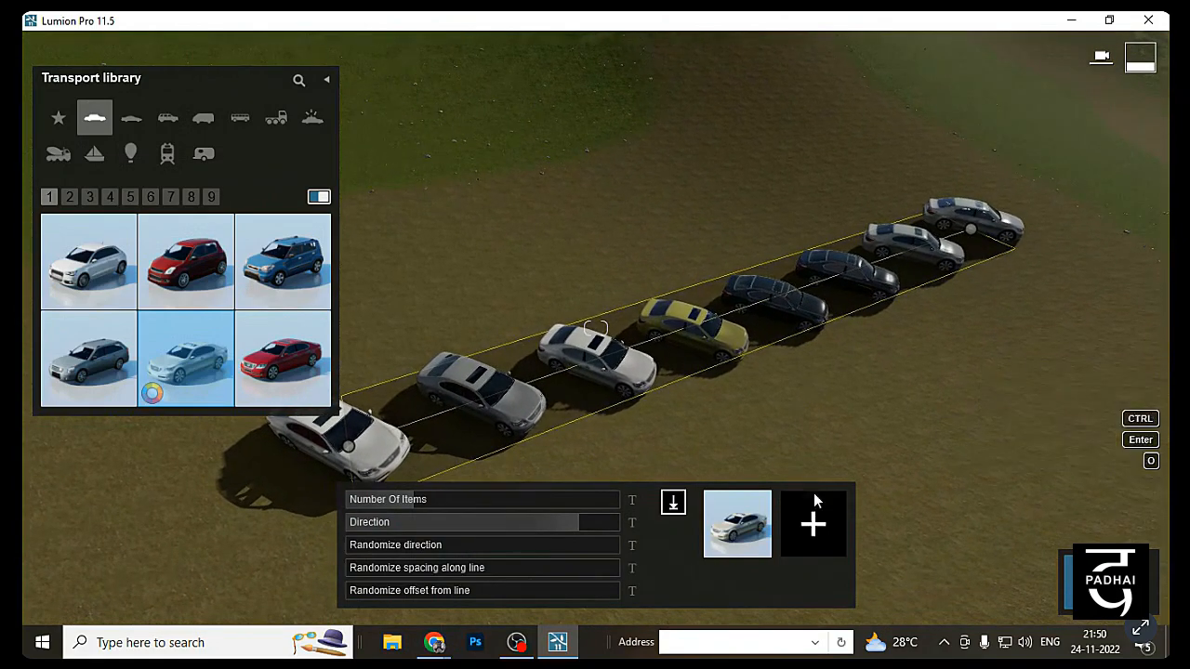
pyautogui.click(816, 521)
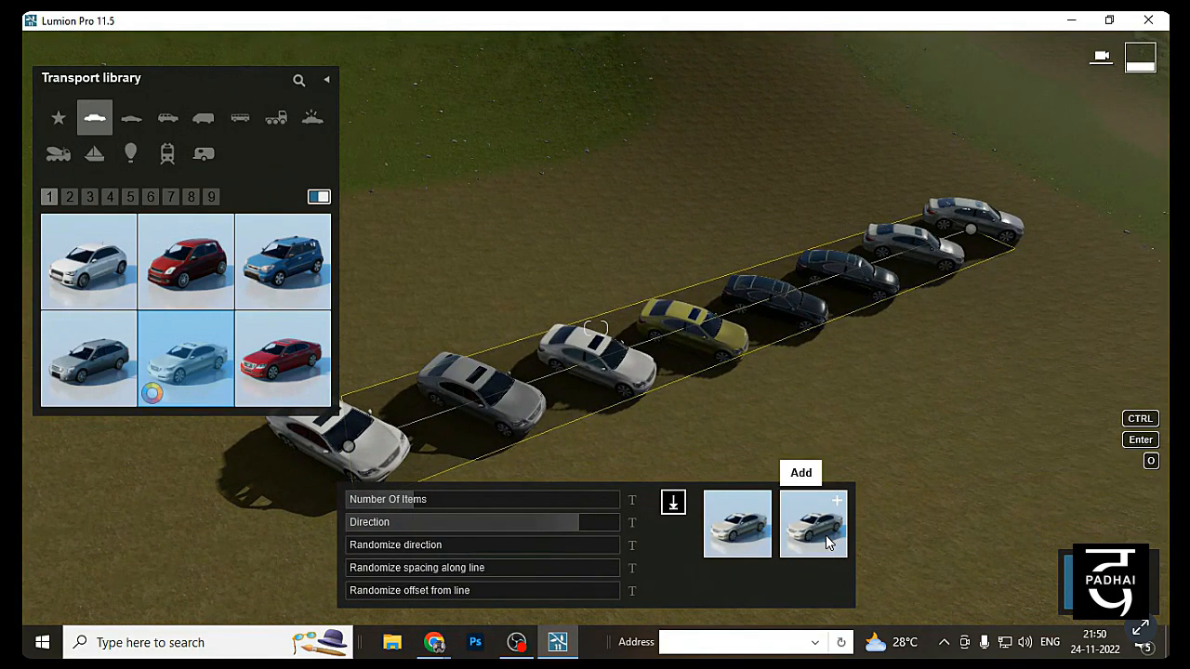
pyautogui.click(827, 544)
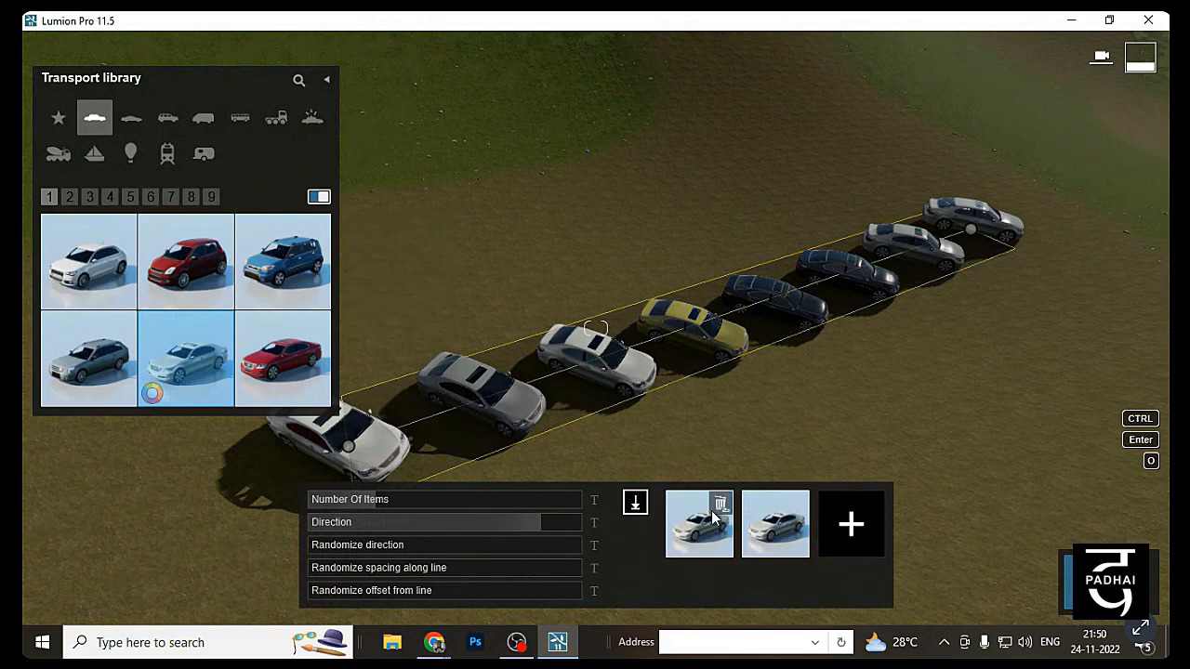
pyautogui.doubleClick(784, 508)
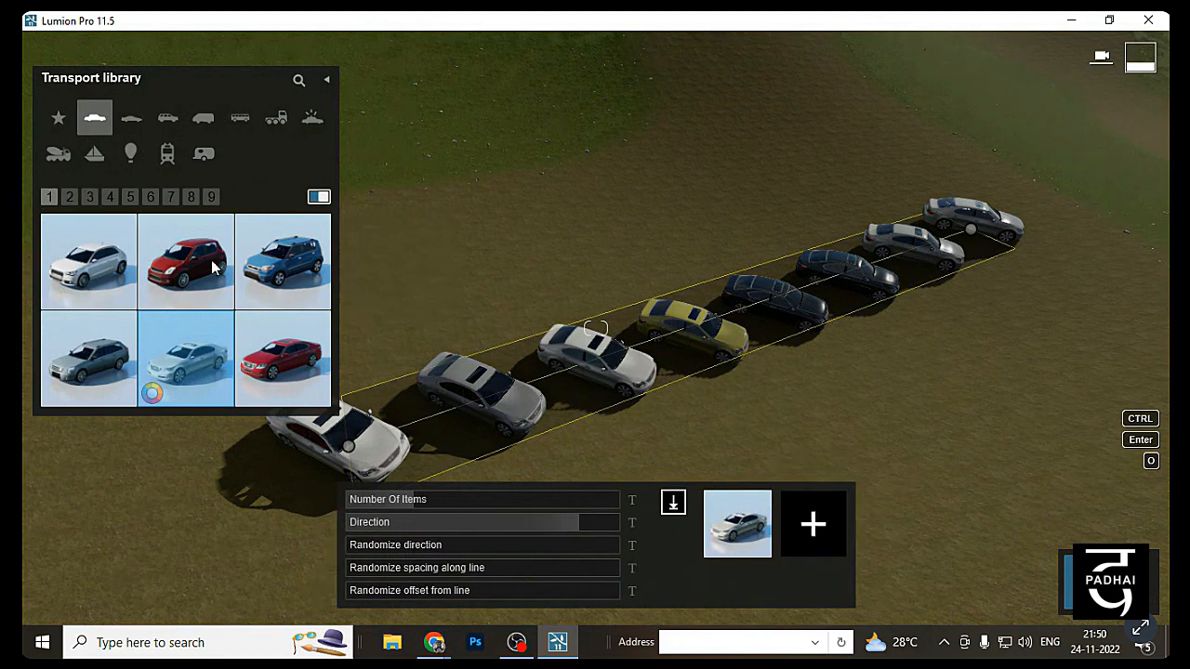
# Add the white SportsCar 002 and the orange sports car to the models mixed along the placement line
pyautogui.click(131, 117)
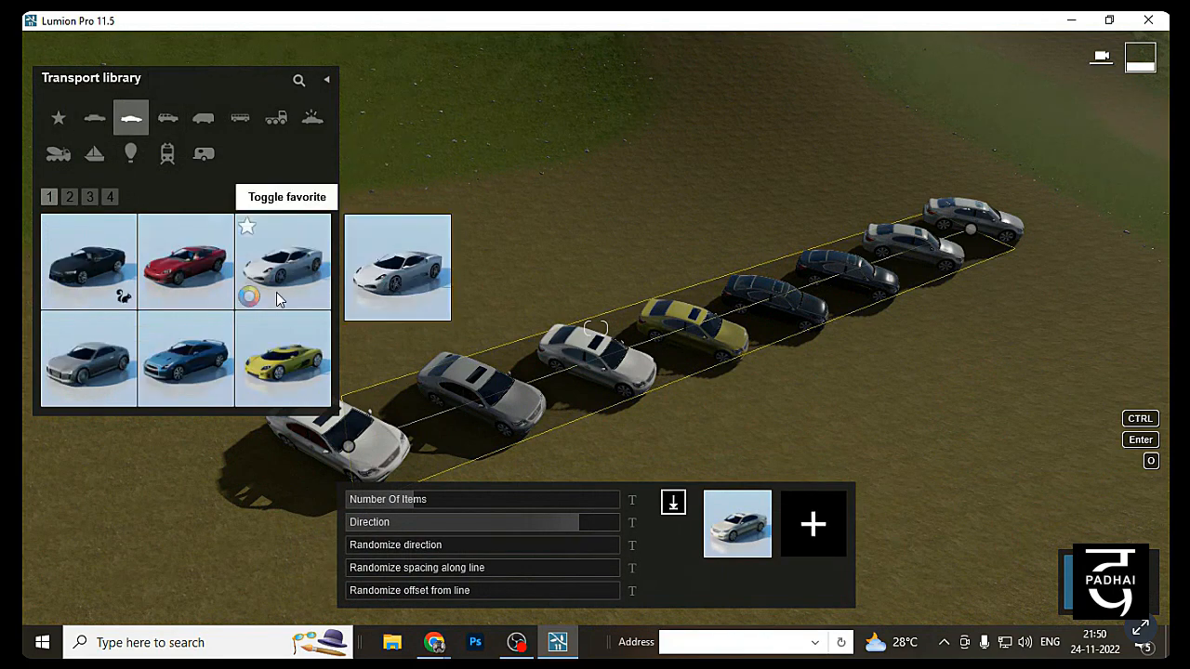
pyautogui.click(314, 244)
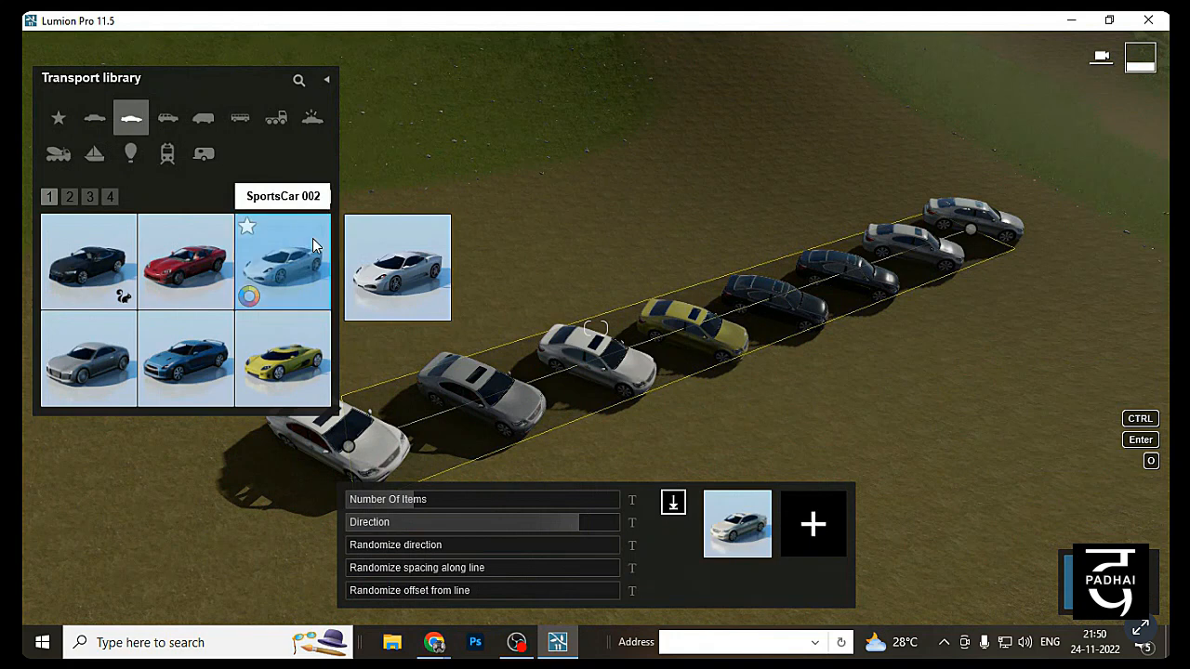
pyautogui.click(821, 527)
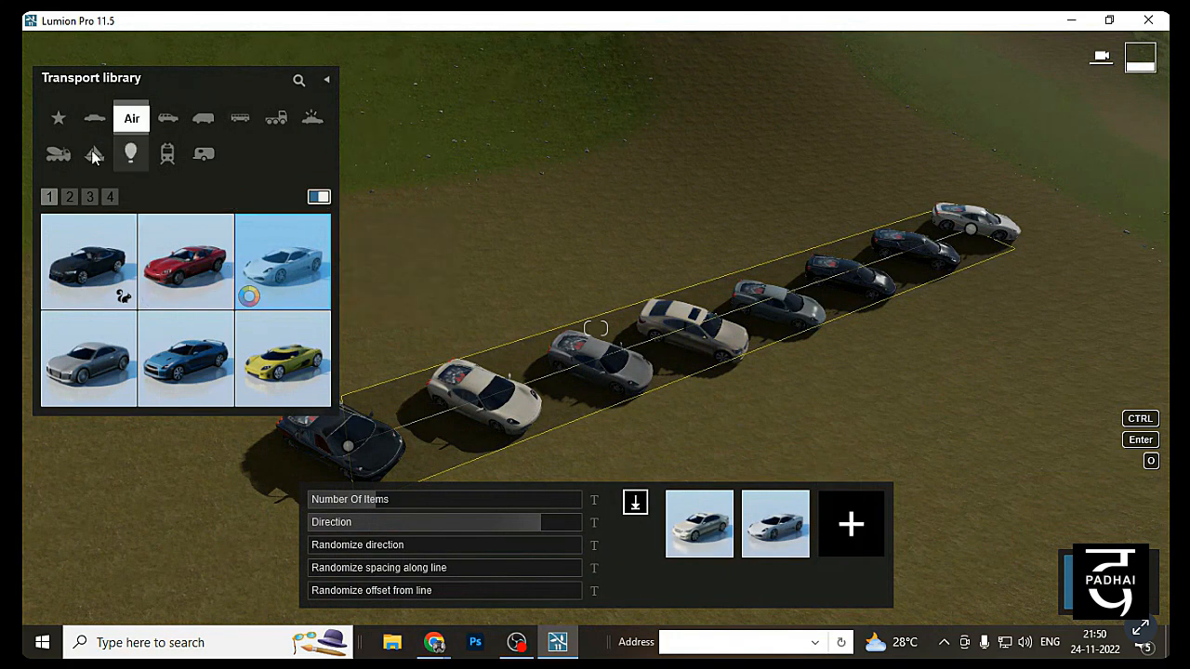
pyautogui.click(89, 196)
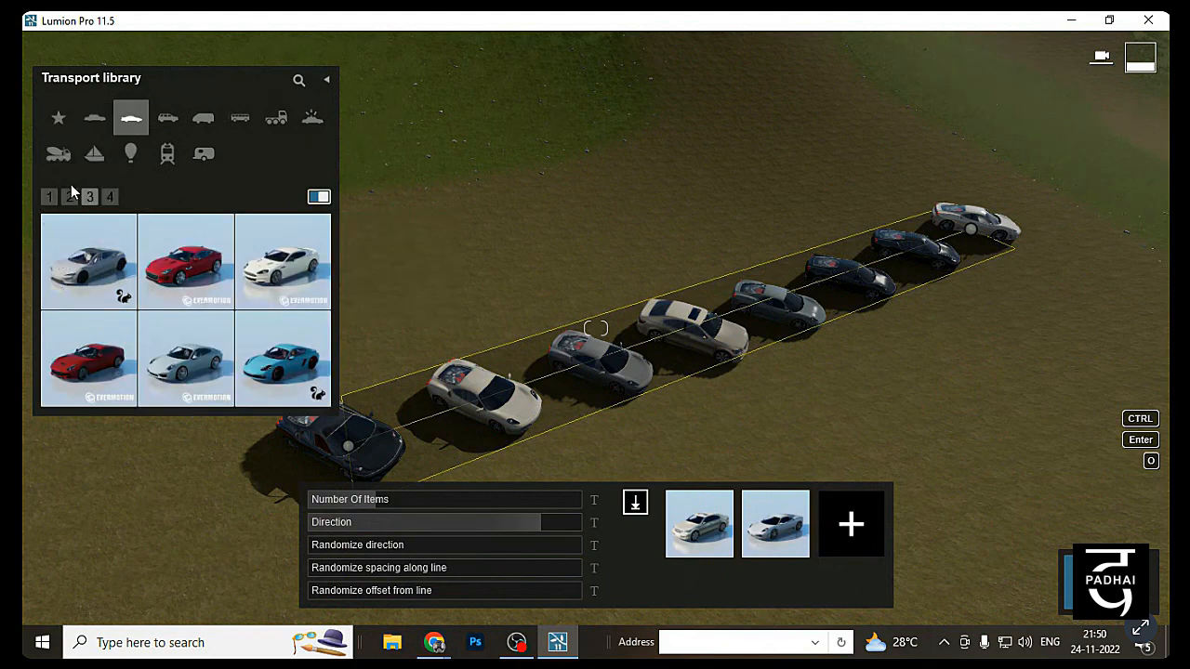
pyautogui.click(69, 196)
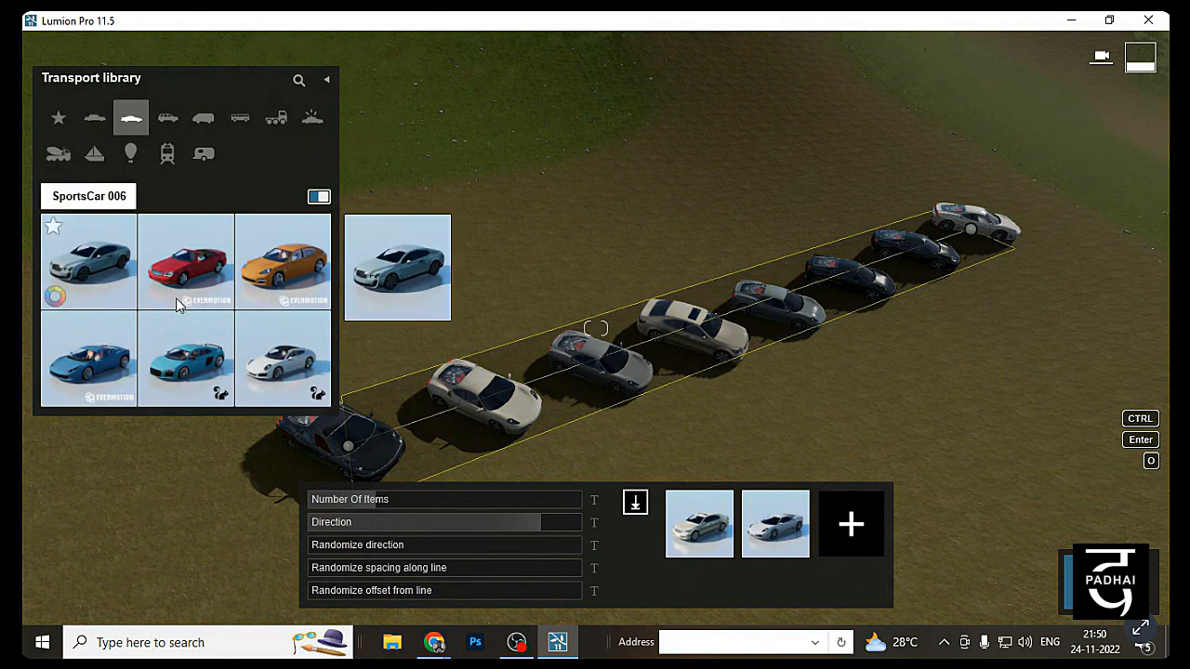
pyautogui.click(278, 261)
pyautogui.click(860, 528)
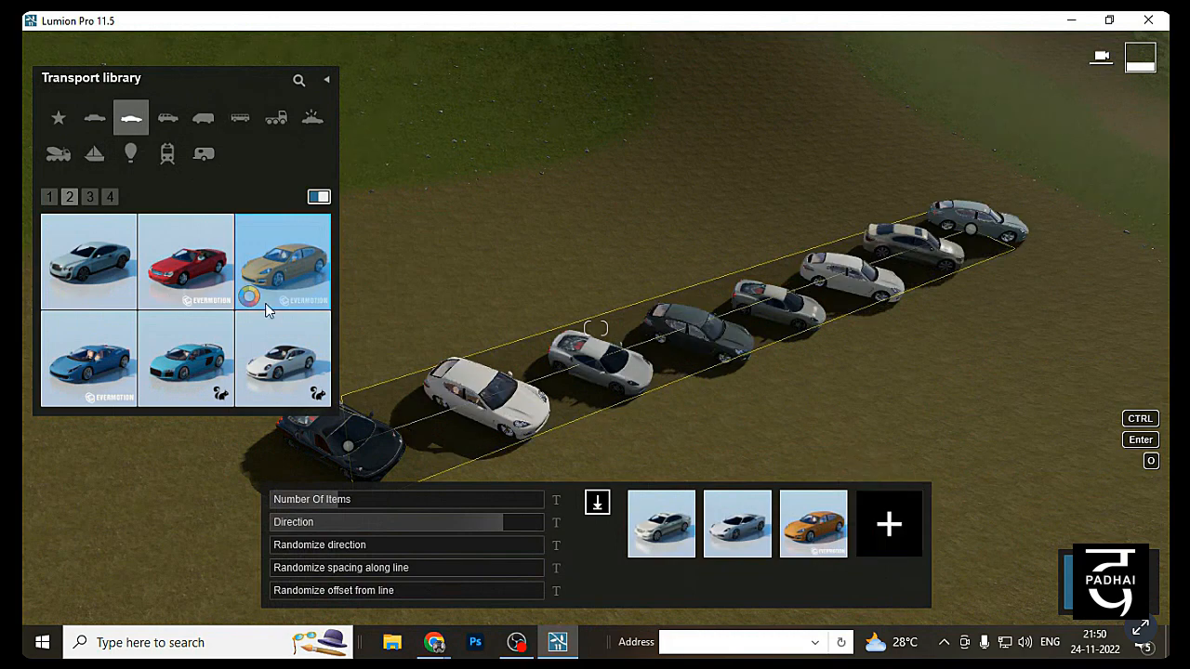
# Try adding a blue freight locomotive to the models in the line placement, and remove it
pyautogui.click(169, 155)
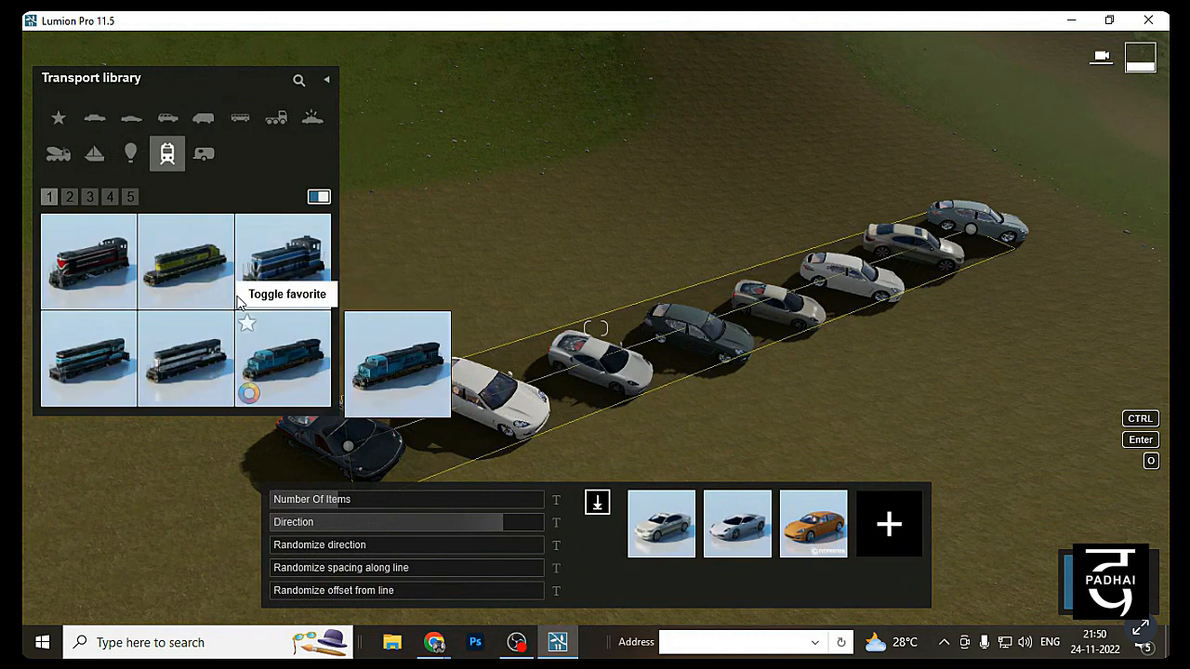
pyautogui.click(315, 286)
pyautogui.click(888, 525)
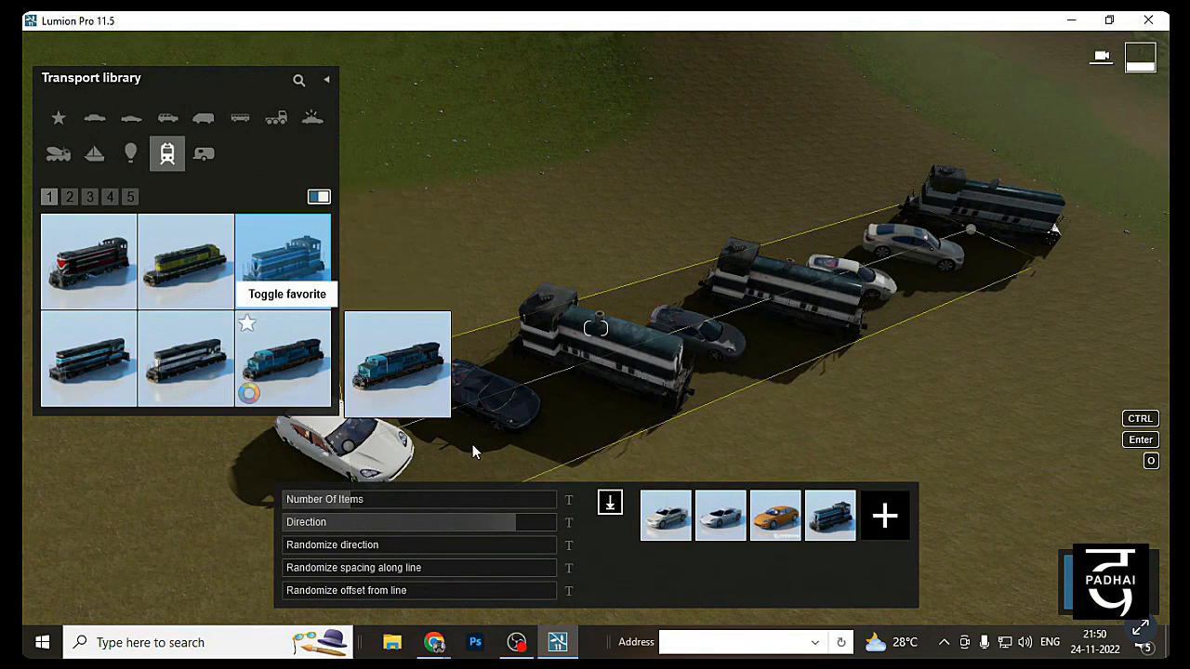
pyautogui.moveTo(847, 524)
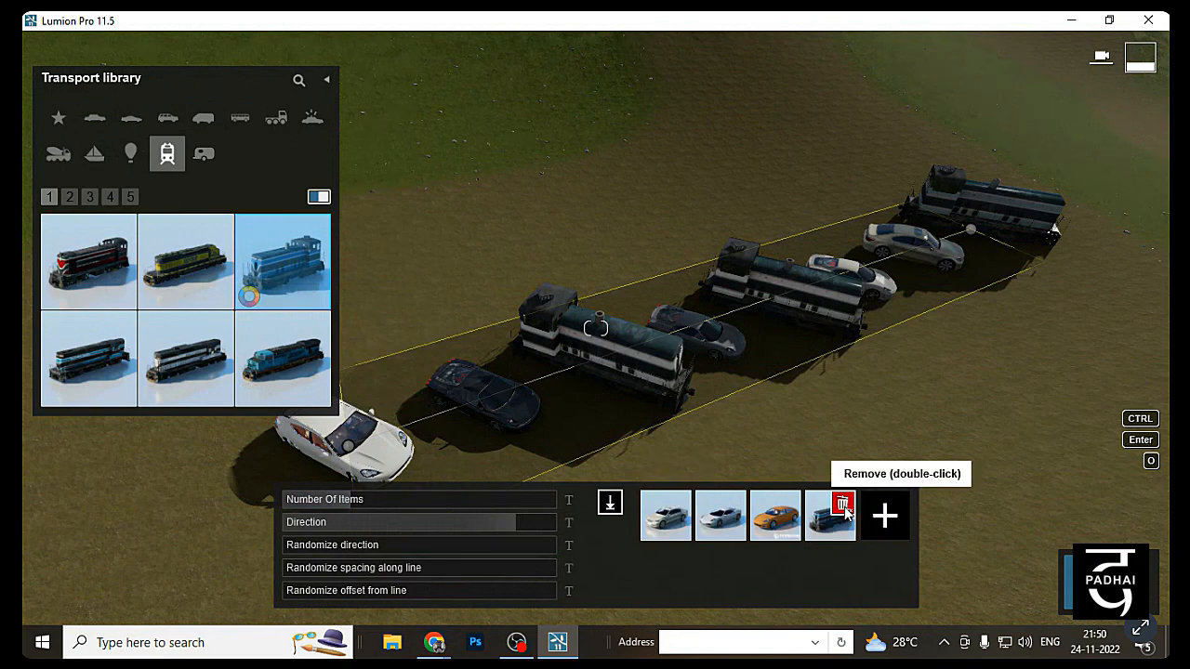
pyautogui.doubleClick(845, 509)
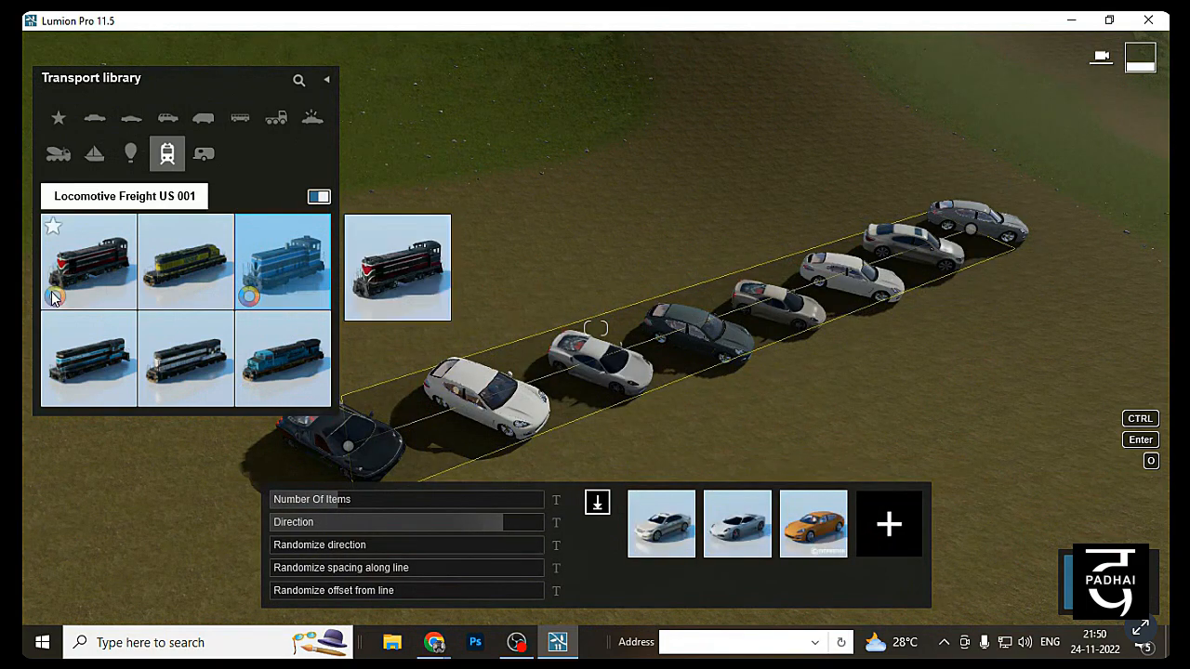
# Add the silver van from the Vans category to the placement mix and confirm the line of vehicles
pyautogui.click(235, 120)
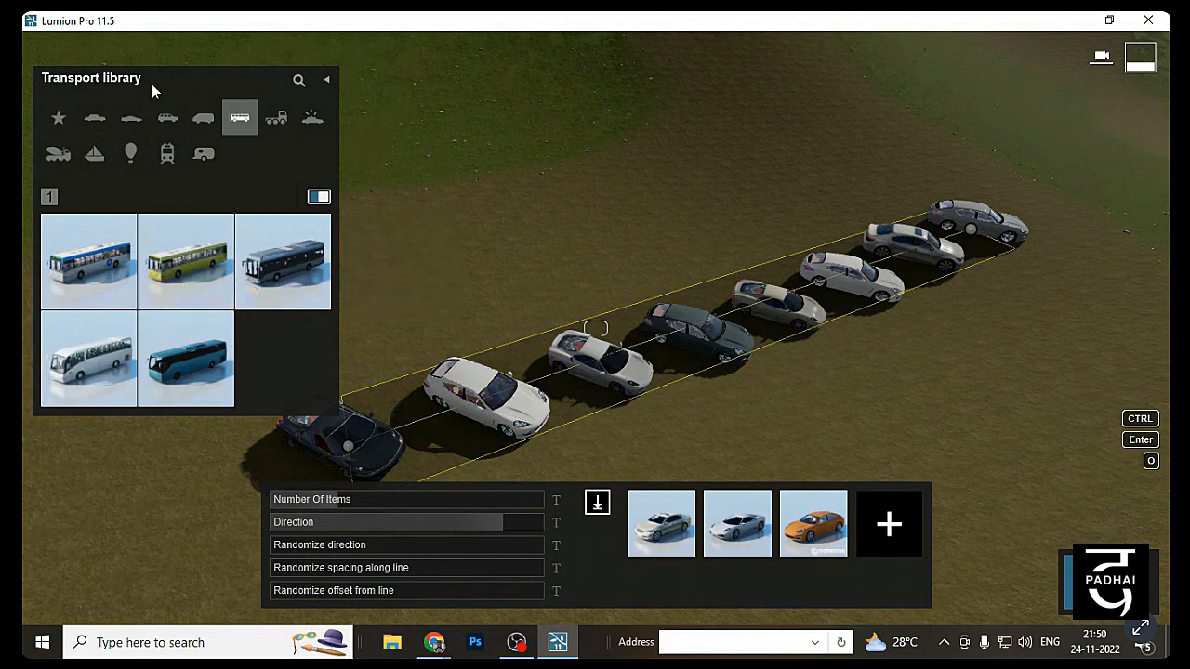
pyautogui.click(203, 118)
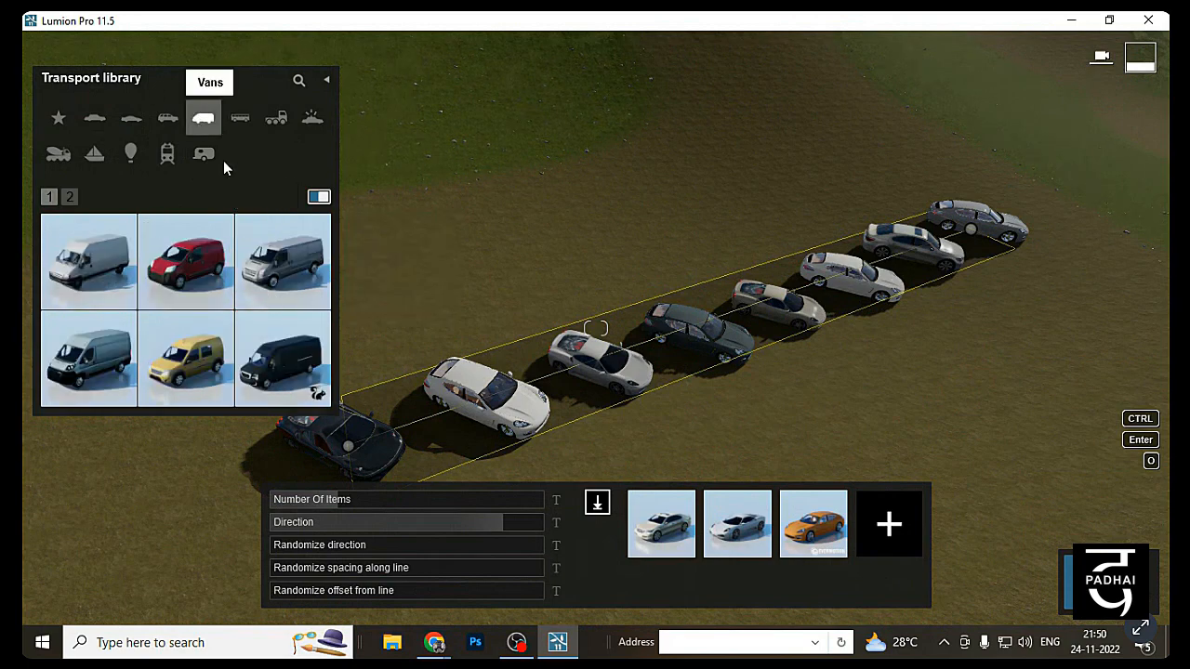
pyautogui.click(889, 524)
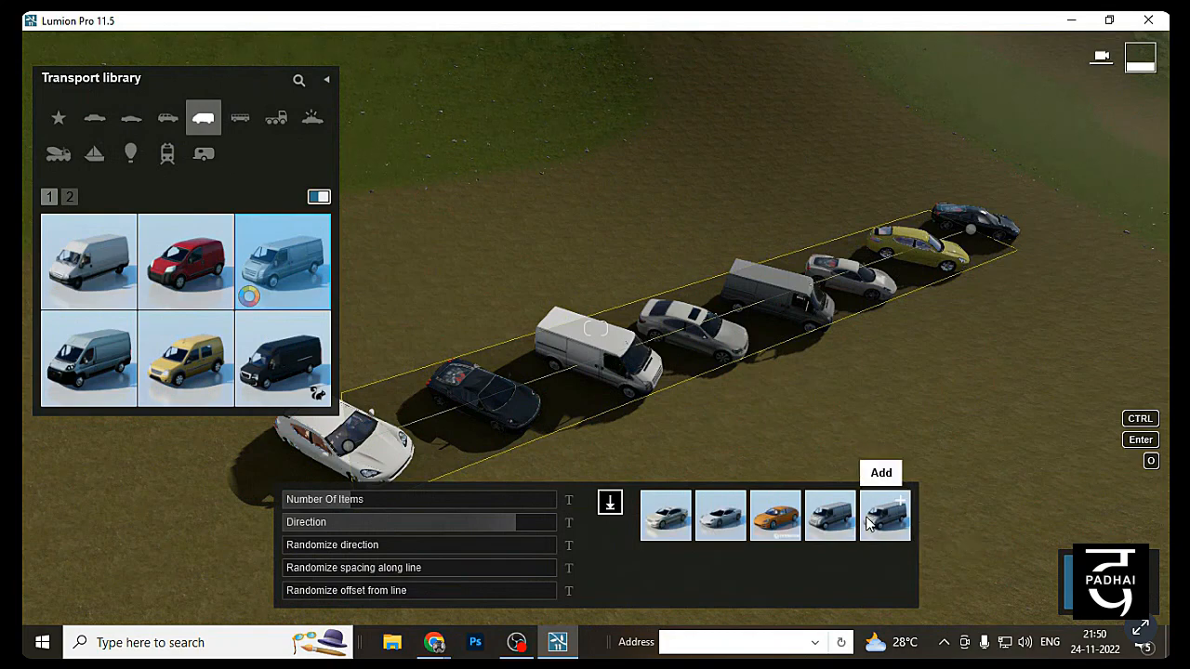
pyautogui.click(1083, 581)
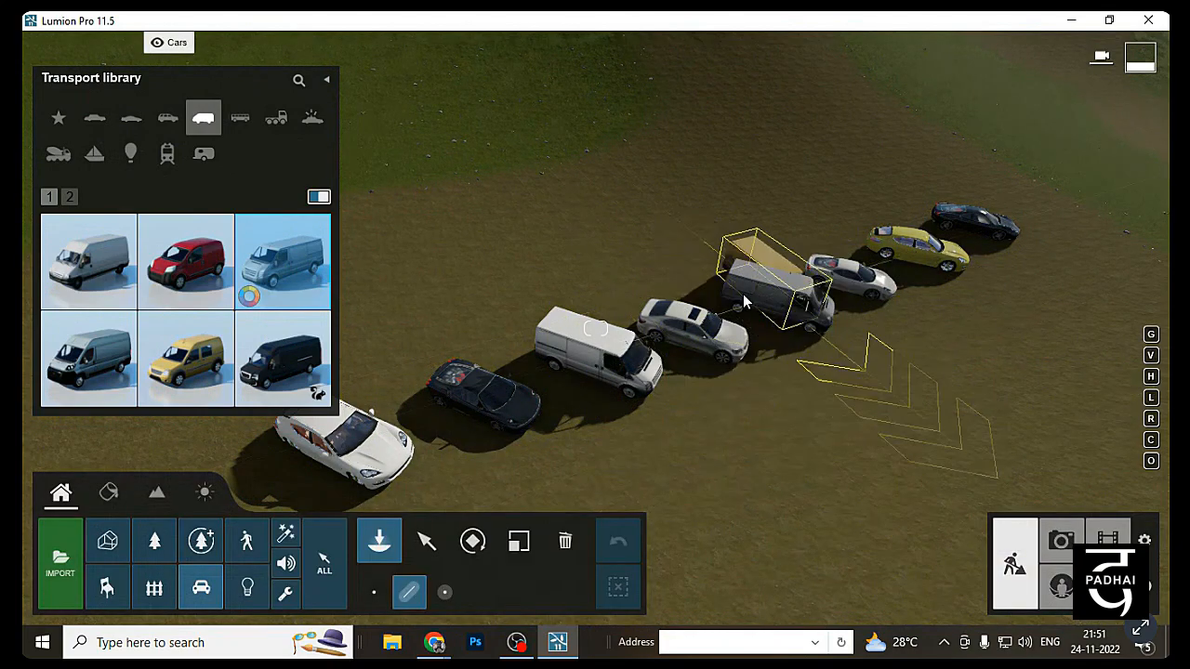
# Make Layer 4 the current layer, and hide and show the Cars layer to check its contents
pyautogui.scroll(-3, 809, 323)
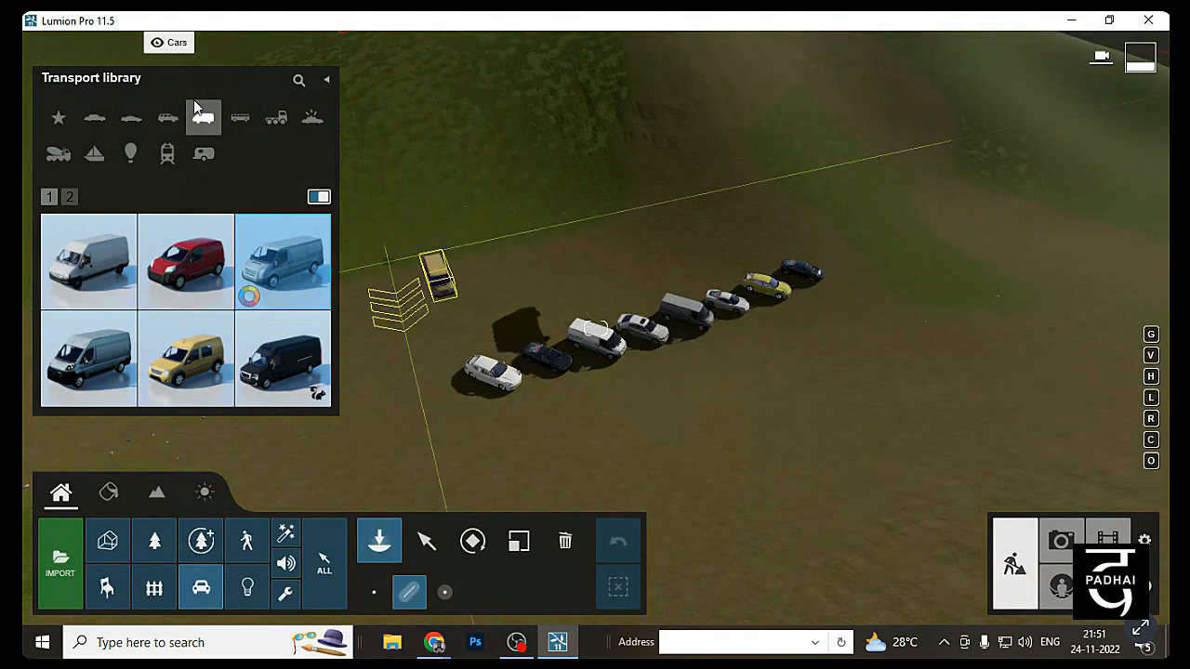
pyautogui.moveTo(222, 66)
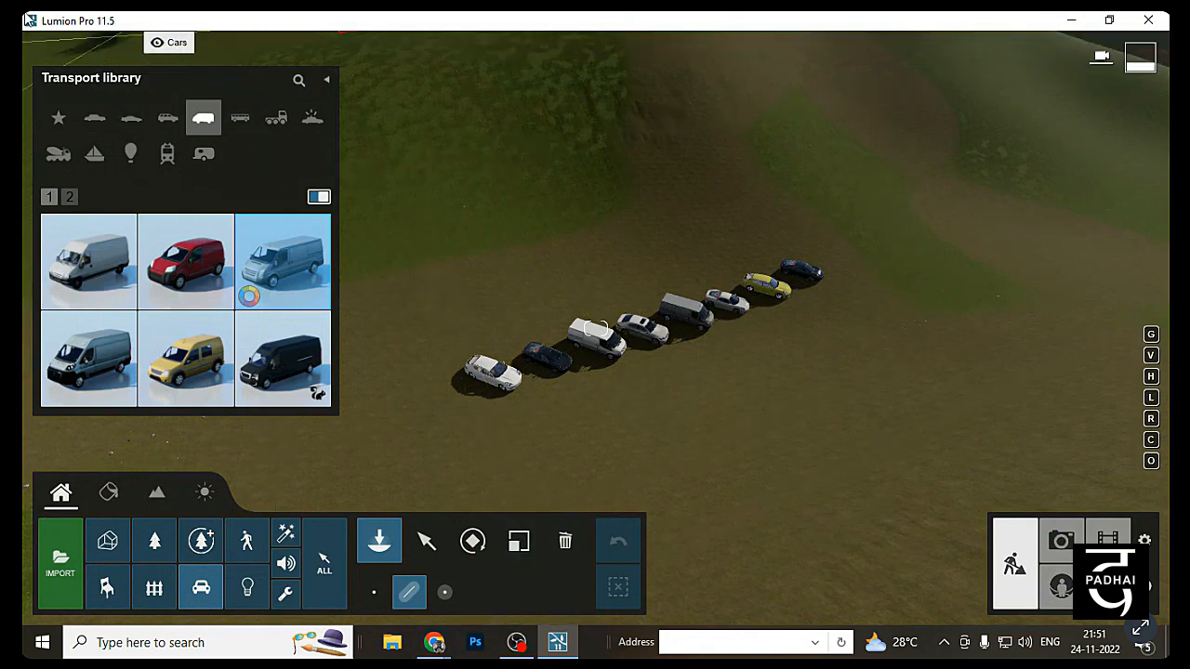
pyautogui.moveTo(49, 46)
pyautogui.click(234, 43)
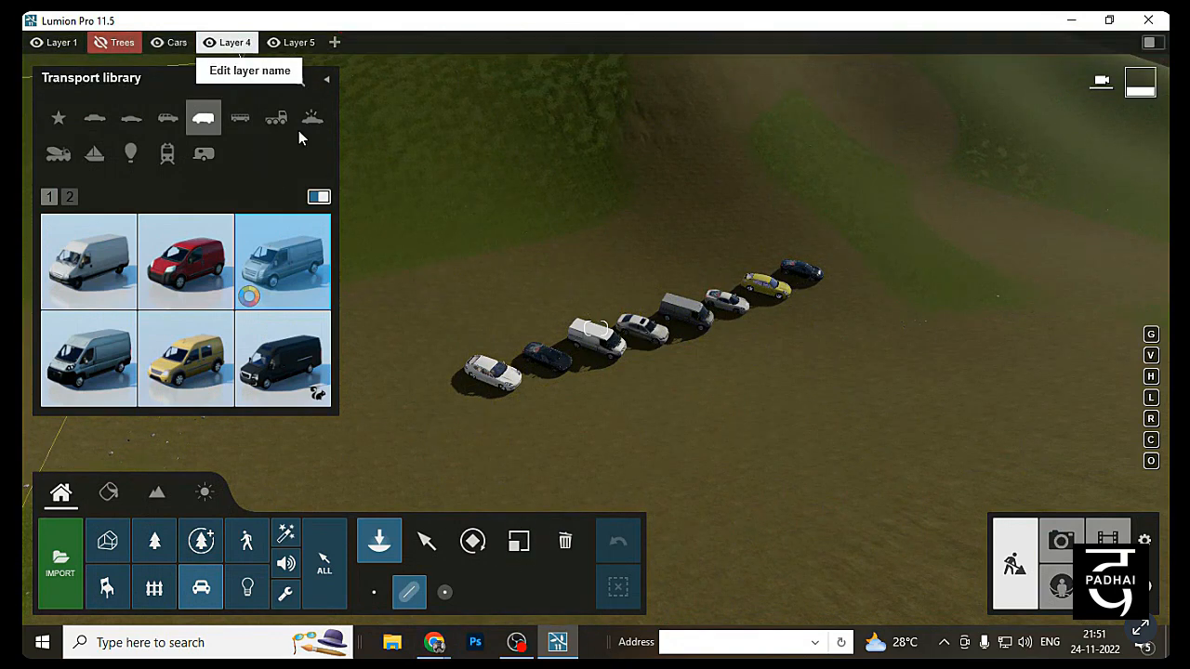
pyautogui.click(156, 42)
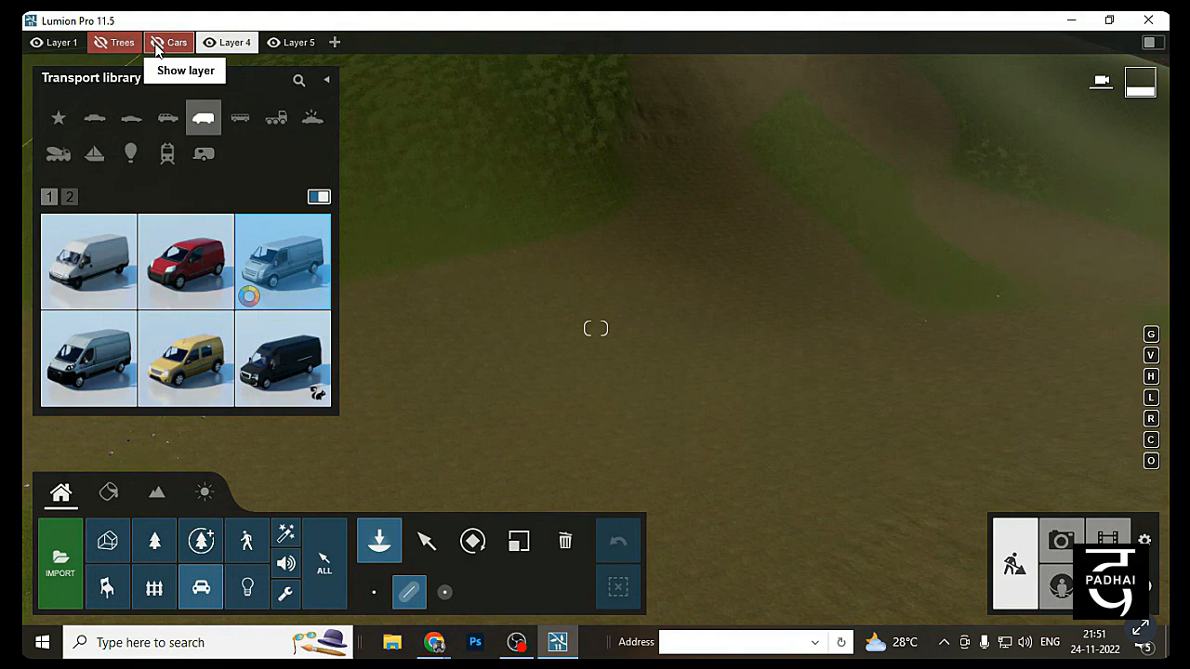
pyautogui.click(155, 44)
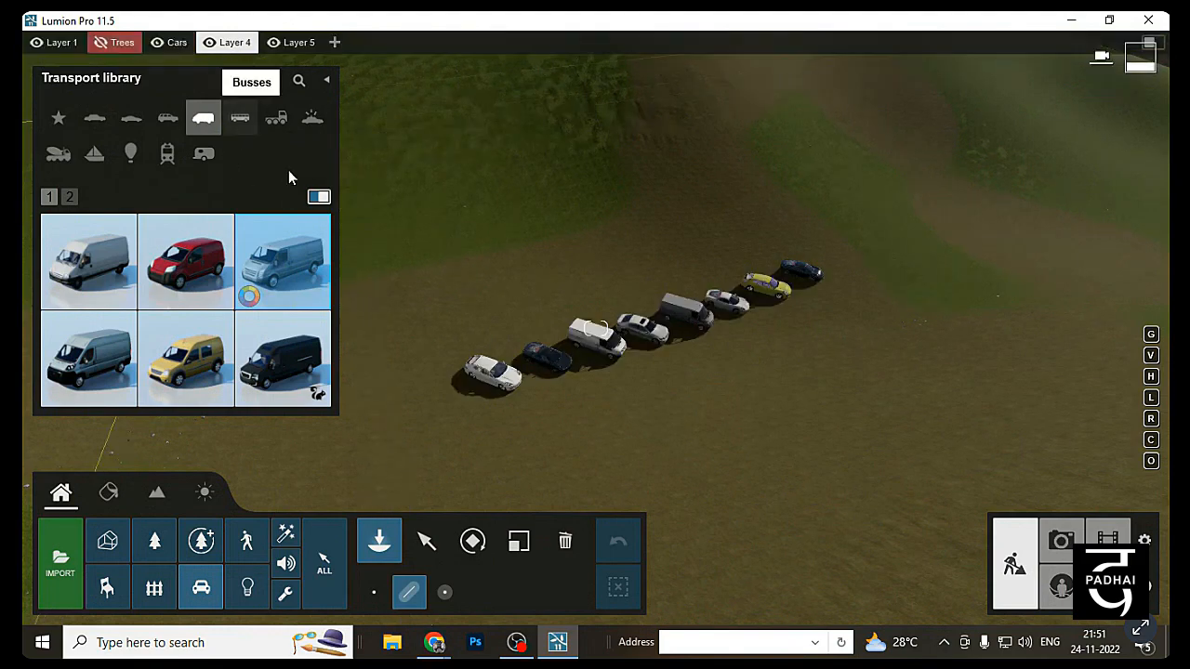
# Rename Layer 4 as Cars2
pyautogui.click(234, 38)
pyautogui.press('Return')
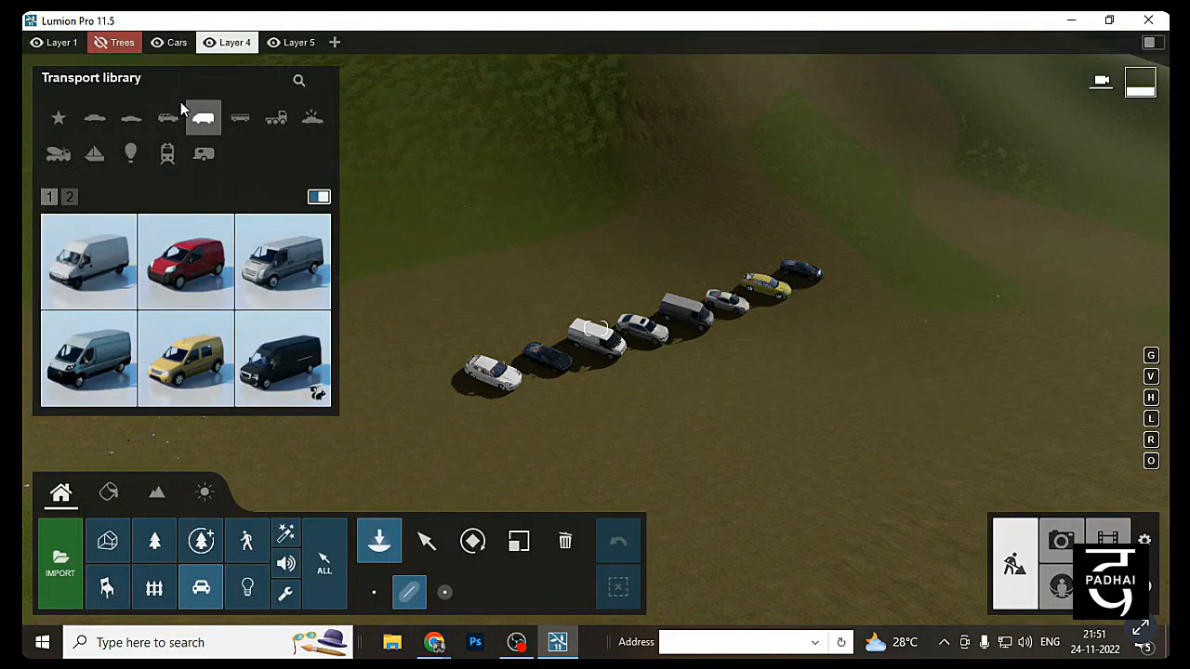
pyautogui.click(231, 43)
pyautogui.press('Return')
pyautogui.click(231, 44)
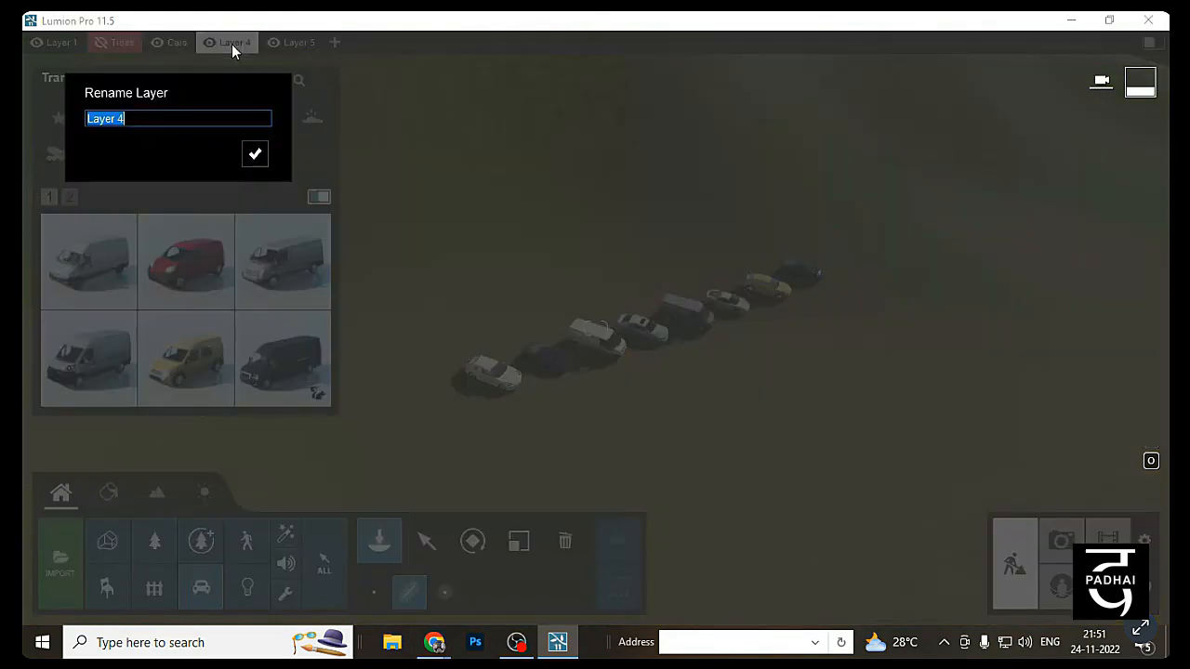
pyautogui.write('Cars23')
pyautogui.click(261, 160)
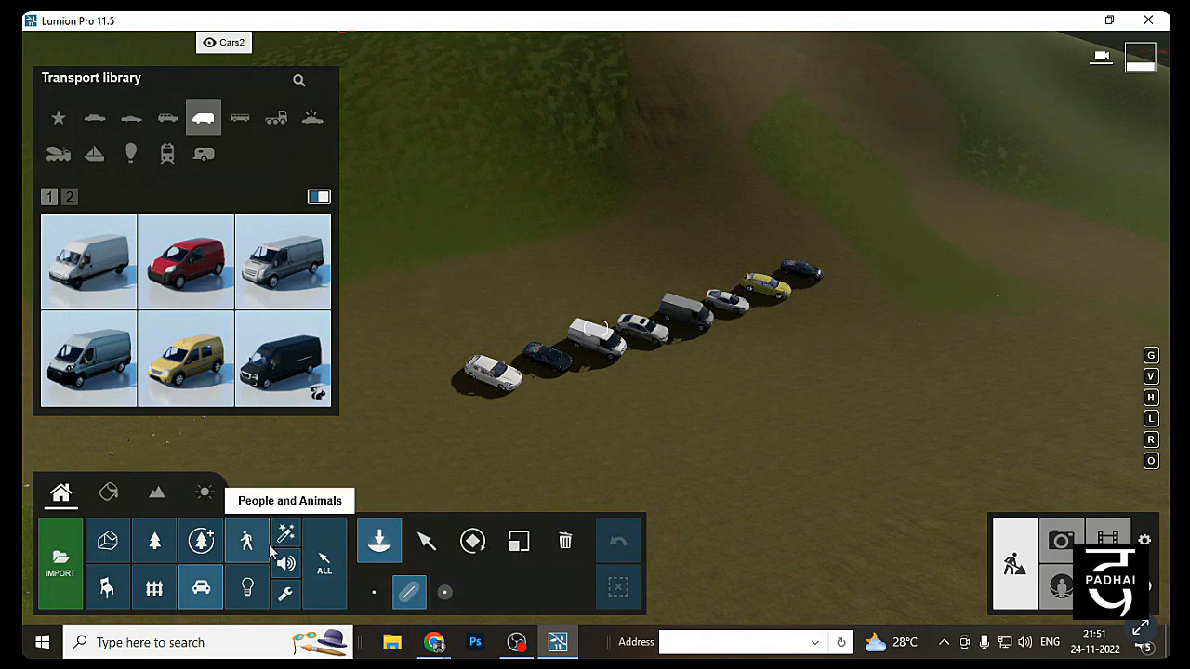
# Rename the current Cars2 layer as People
pyautogui.moveTo(249, 19)
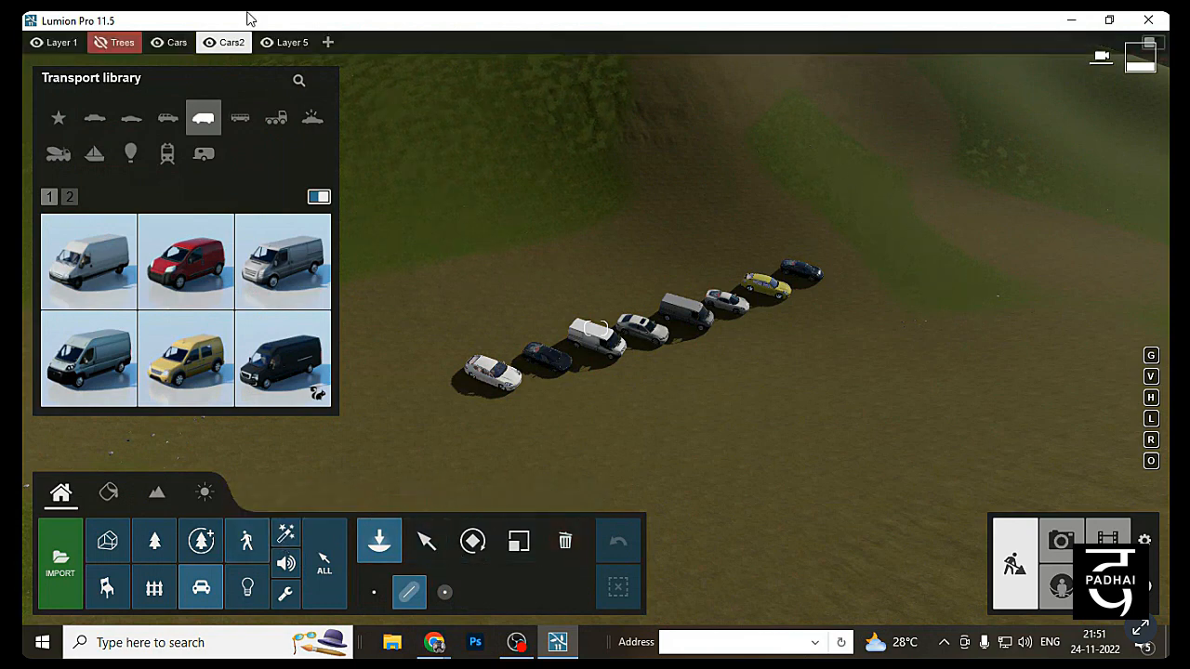
pyautogui.rightClick(230, 48)
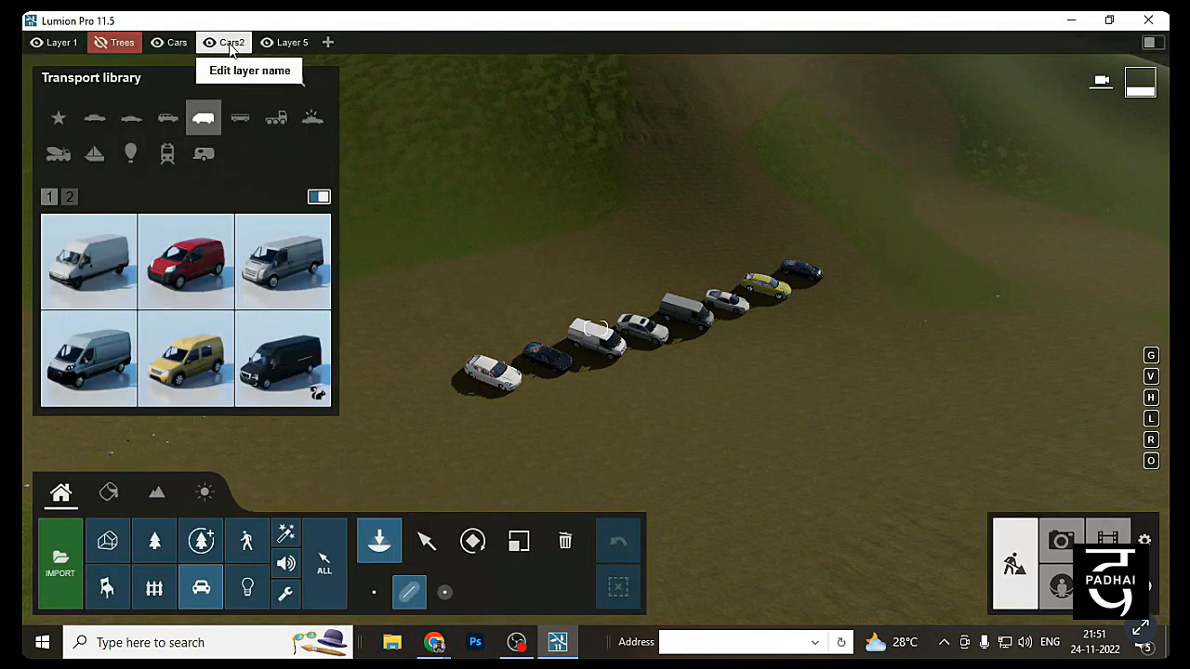
pyautogui.click(229, 43)
pyautogui.write('people')
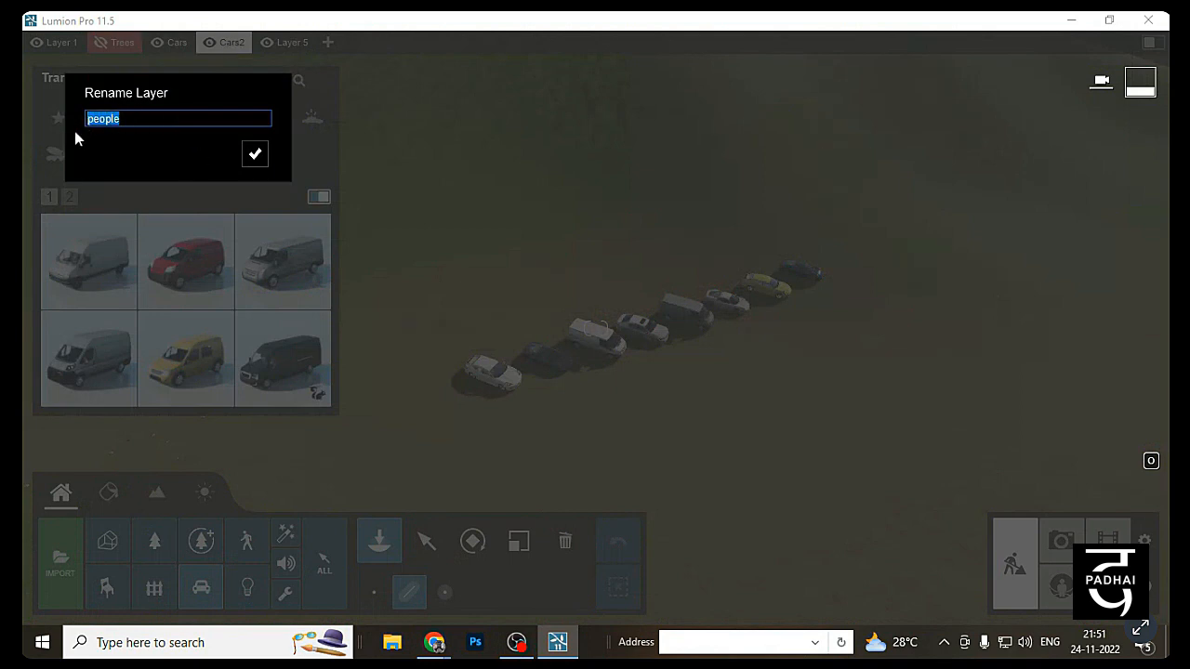
pyautogui.write('People')
pyautogui.click(256, 154)
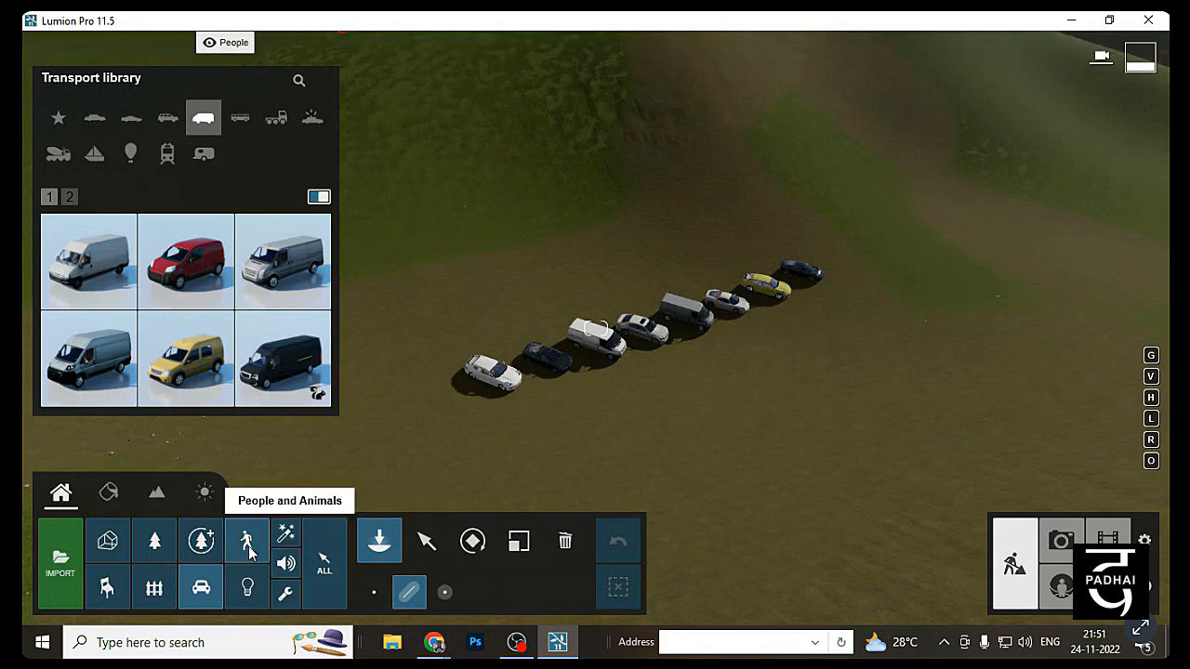
# Place a cluster of Man African 0002 Idle figures on the open ground beside the line of vehicles
pyautogui.click(246, 541)
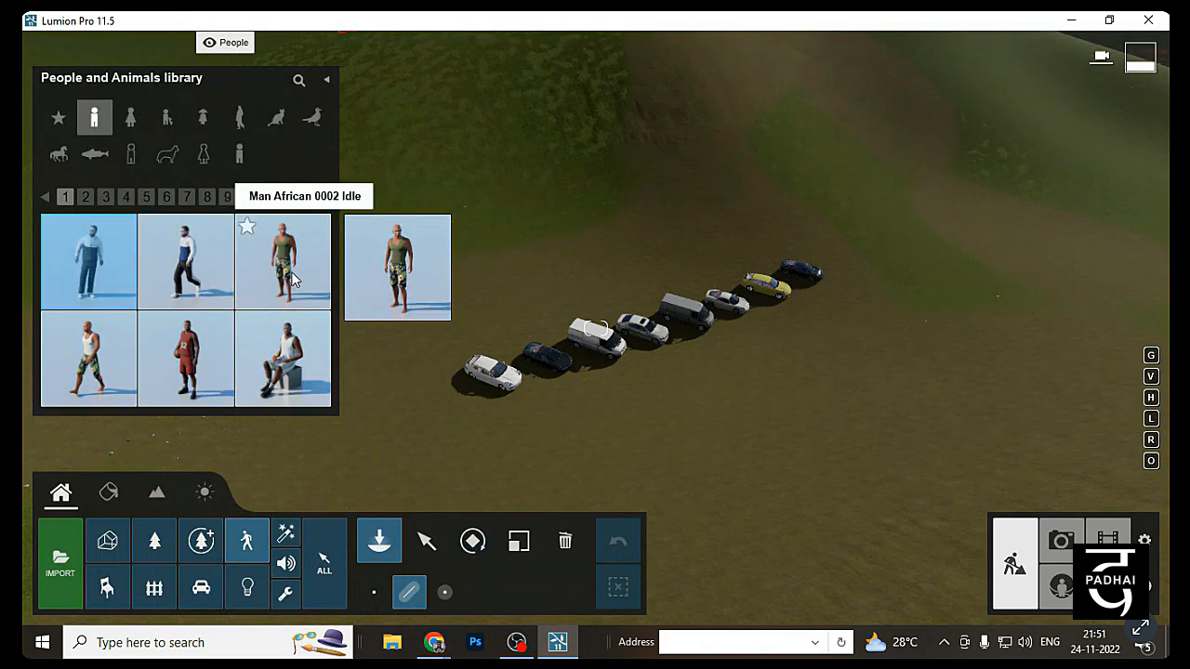
pyautogui.click(249, 228)
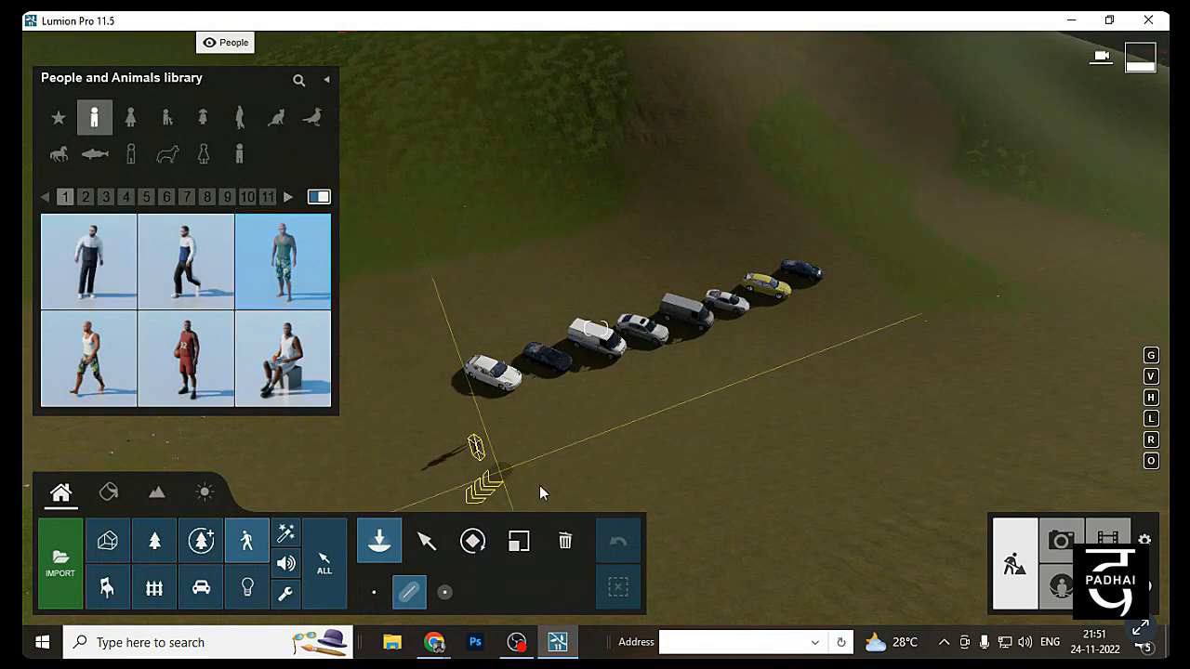
pyautogui.click(446, 593)
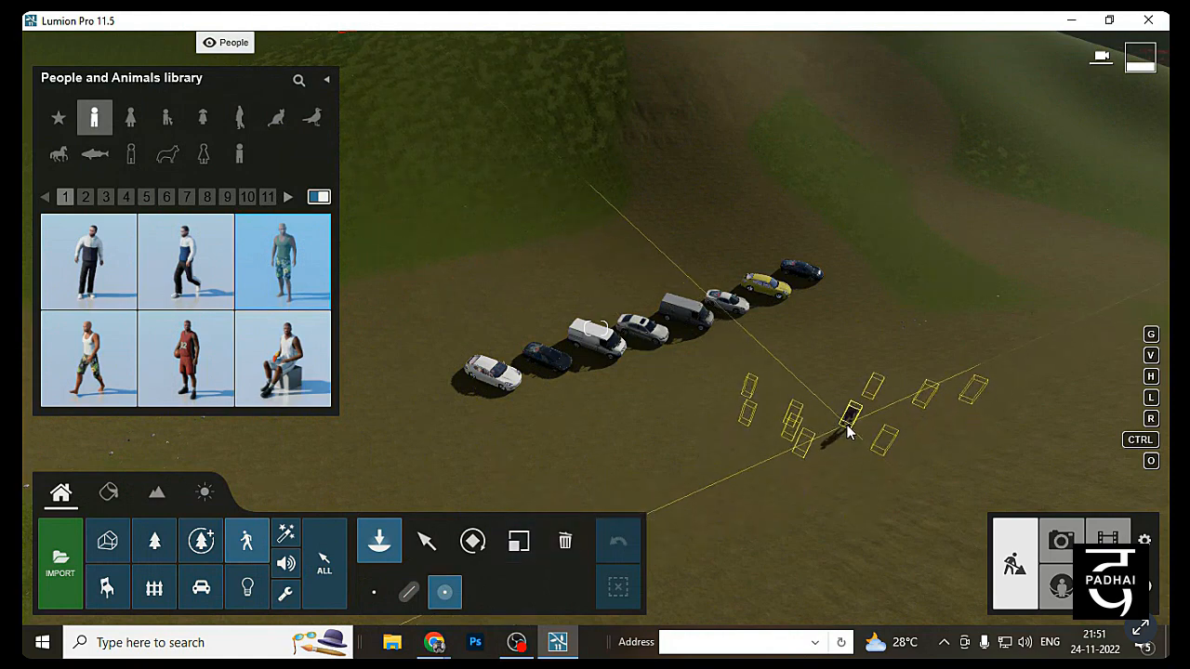
pyautogui.click(850, 425)
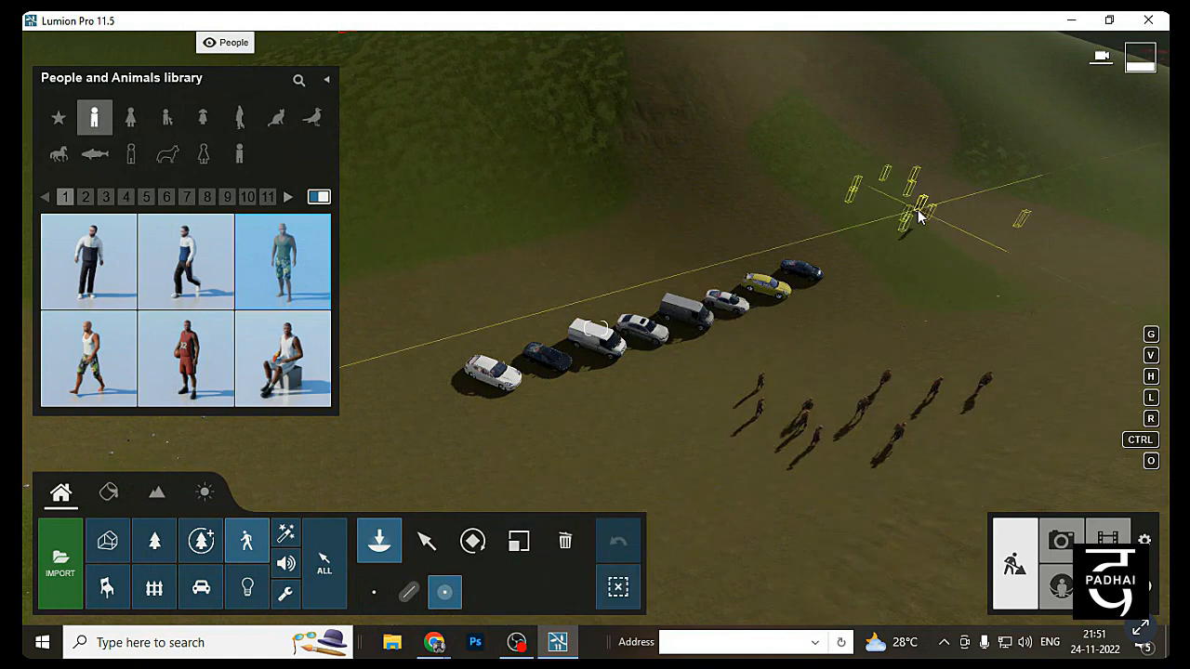
pyautogui.scroll(4, 951, 453)
pyautogui.moveTo(951, 454); pyautogui.dragTo(707, 344, button='right')
# Place a cluster of Woman Asian 0007 Idle figures from the Women - 3D category between the vehicles and the men
pyautogui.click(131, 118)
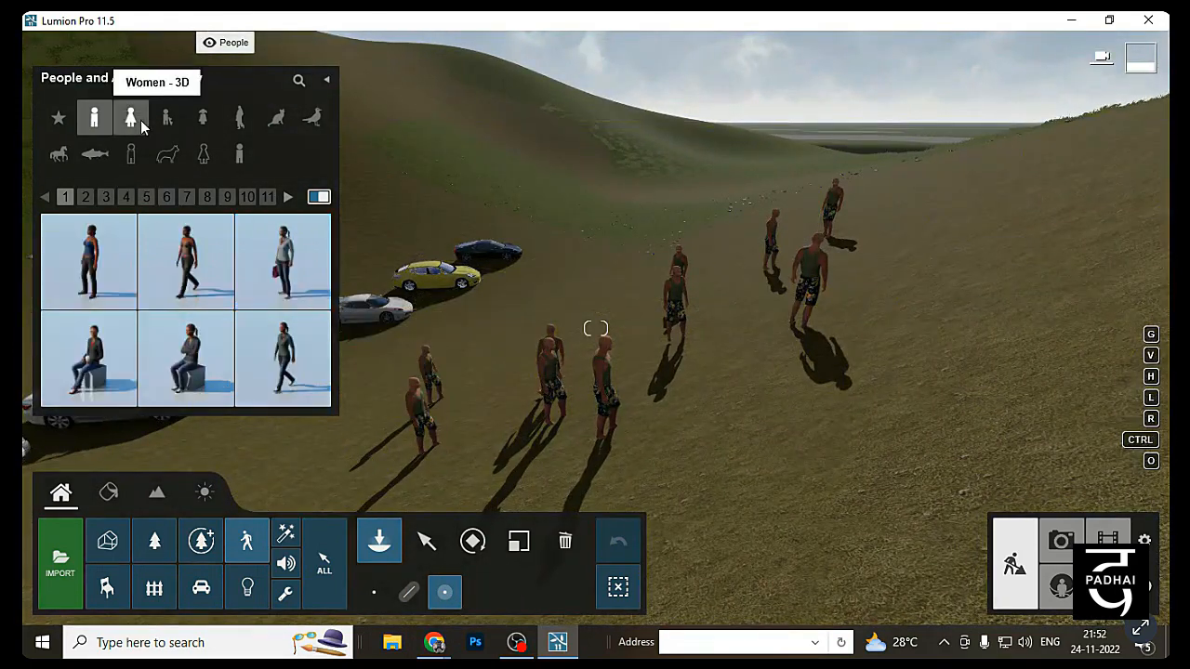
pyautogui.moveTo(284, 260)
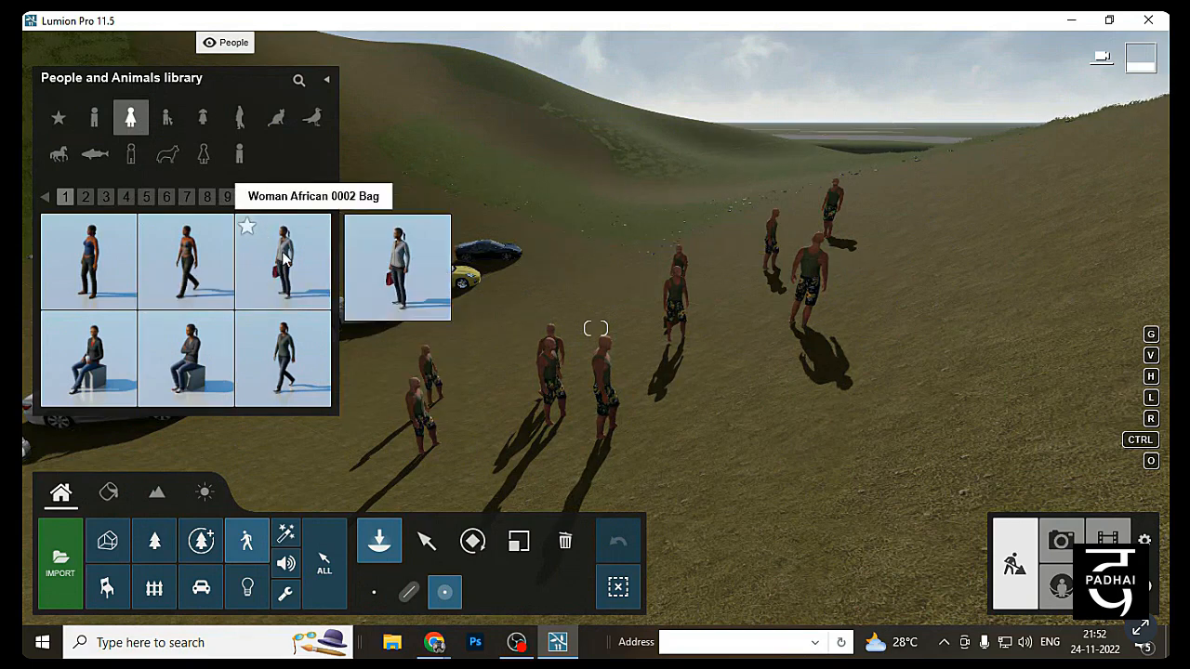
pyautogui.click(173, 123)
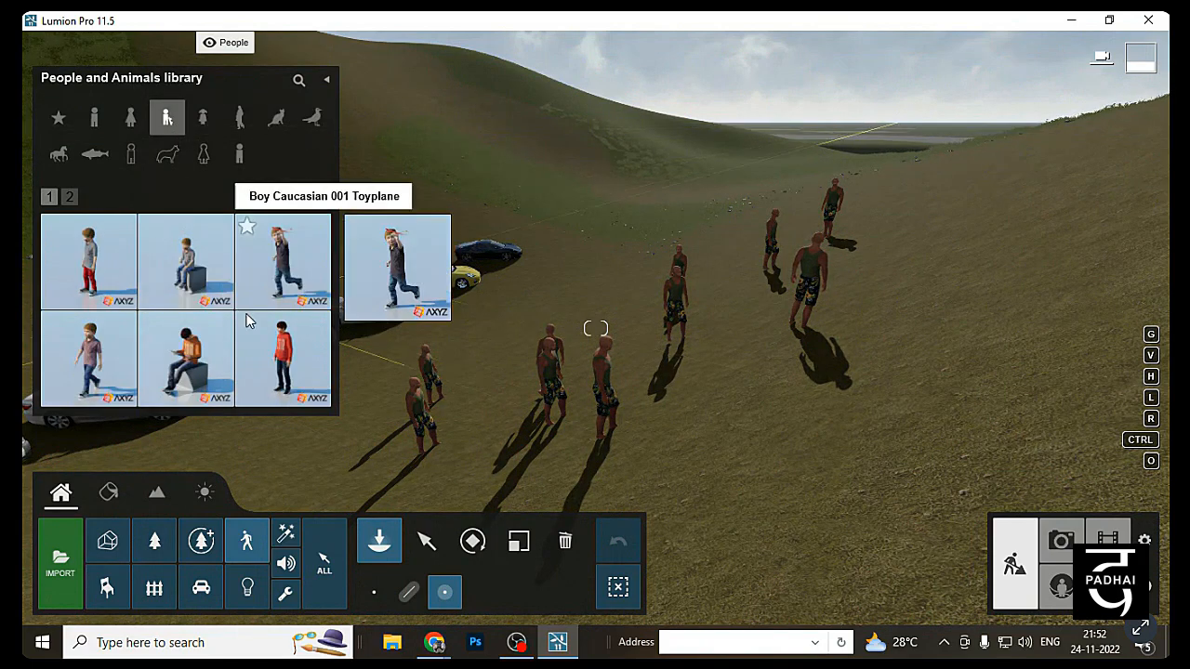
pyautogui.click(128, 118)
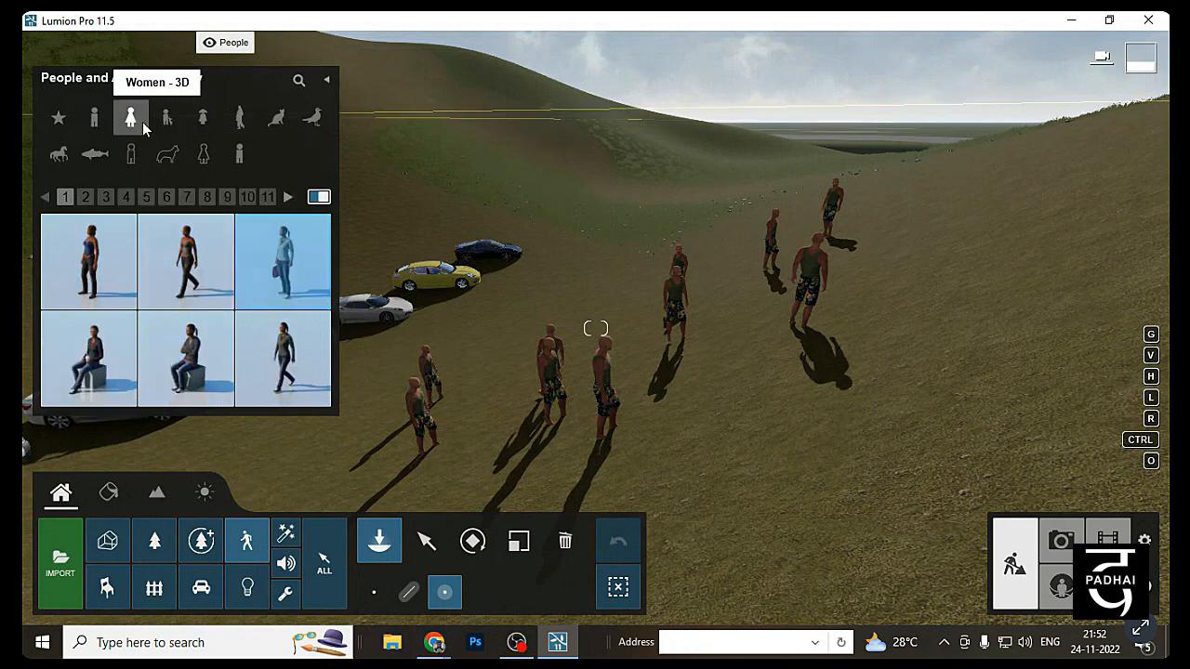
pyautogui.click(206, 197)
pyautogui.click(89, 358)
pyautogui.click(857, 381)
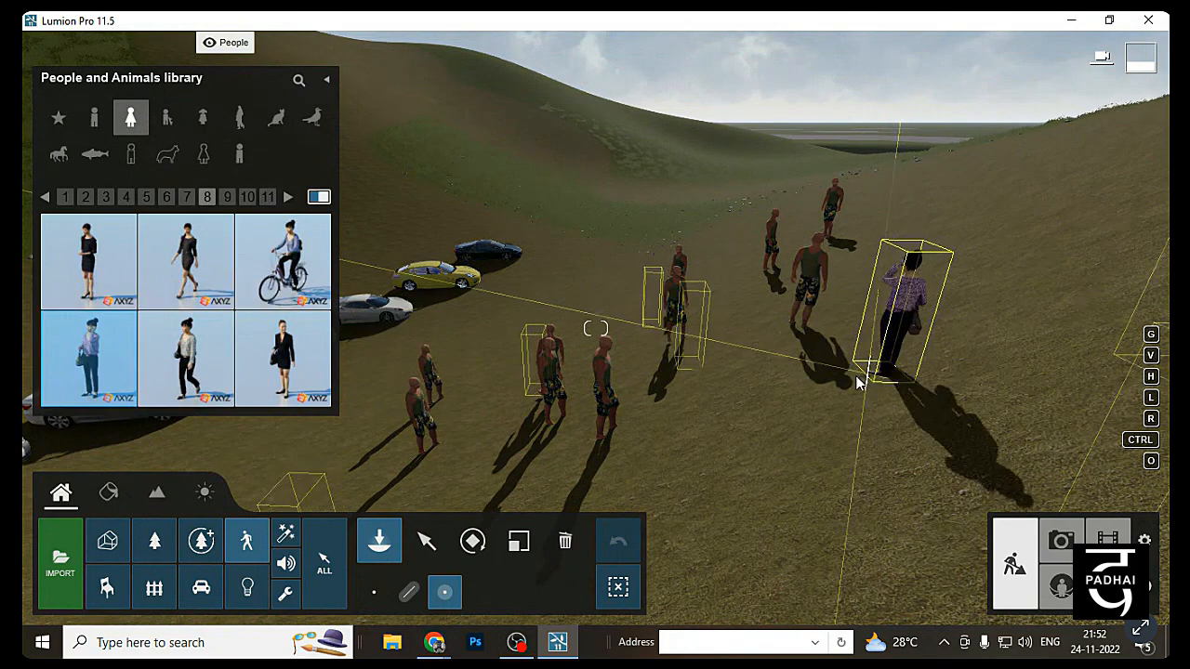
pyautogui.press('s')
pyautogui.moveTo(857, 382); pyautogui.dragTo(650, 379, button='right')
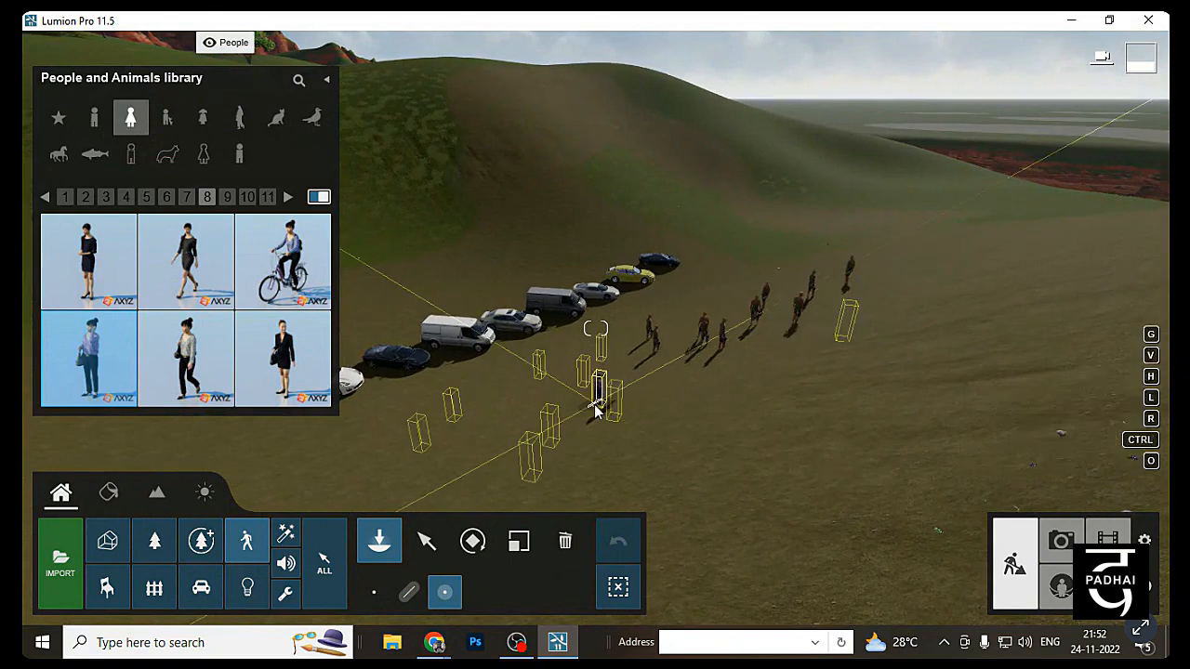
pyautogui.click(598, 404)
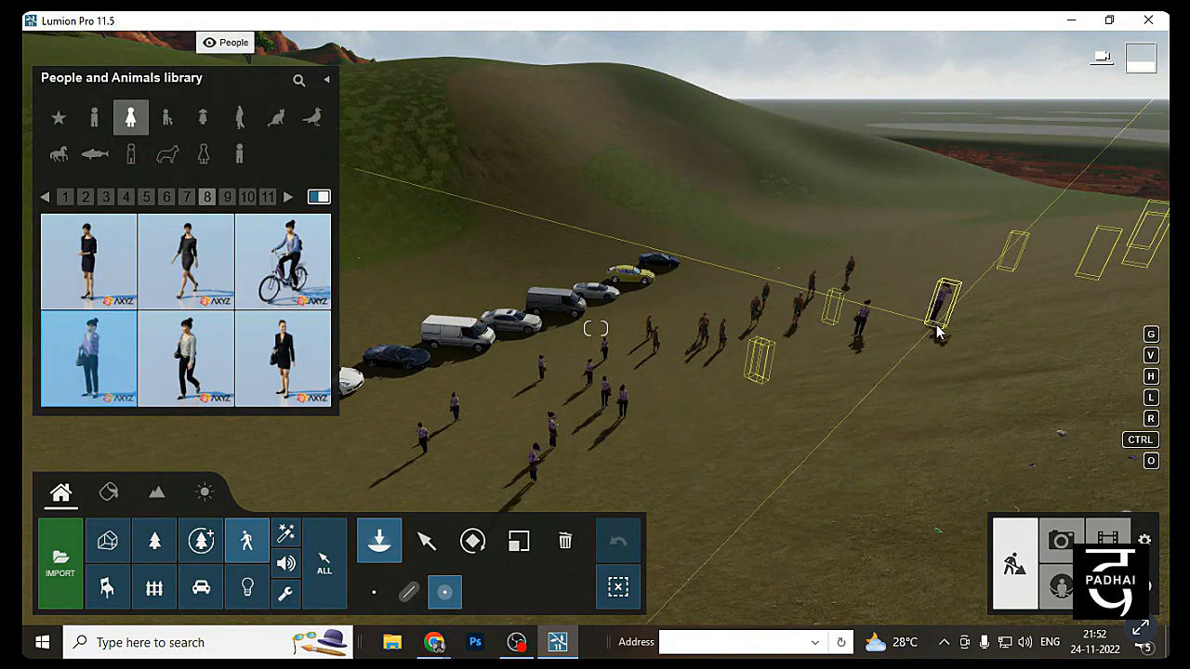
# Select one of the placed women and look over her properties and the surrounding group on the People layer
pyautogui.press('w')
pyautogui.click(426, 541)
pyautogui.click(619, 507)
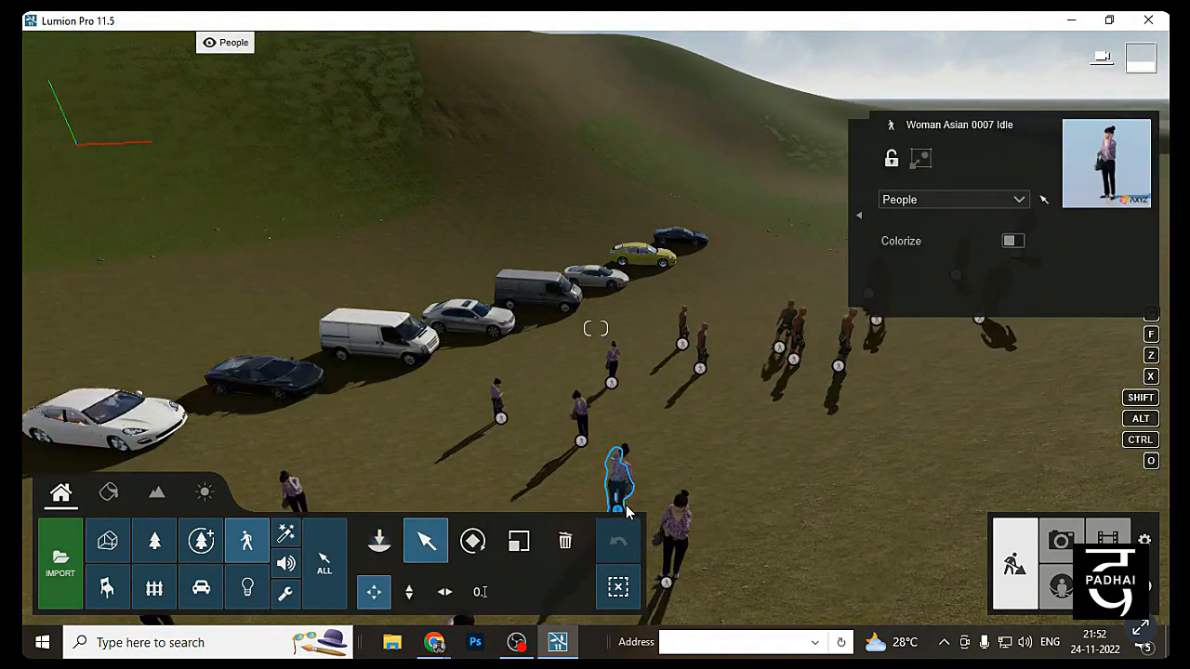
pyautogui.press('s')
pyautogui.moveTo(750, 381); pyautogui.dragTo(877, 388, button='right')
pyautogui.press('w')
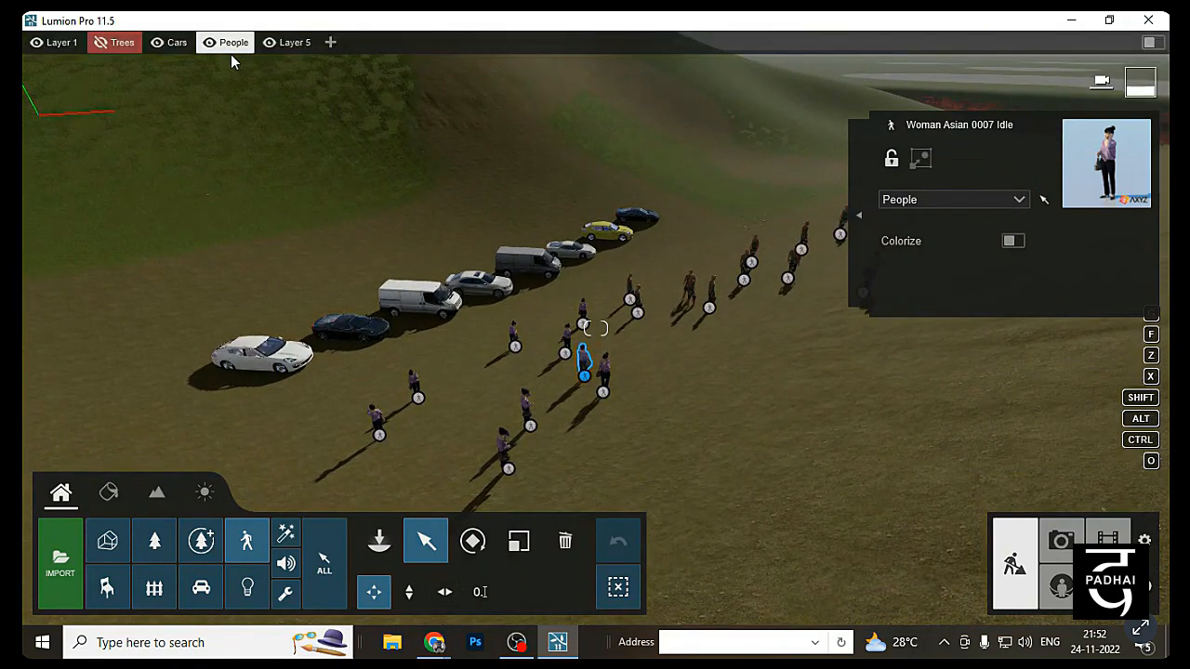
pyautogui.press('s')
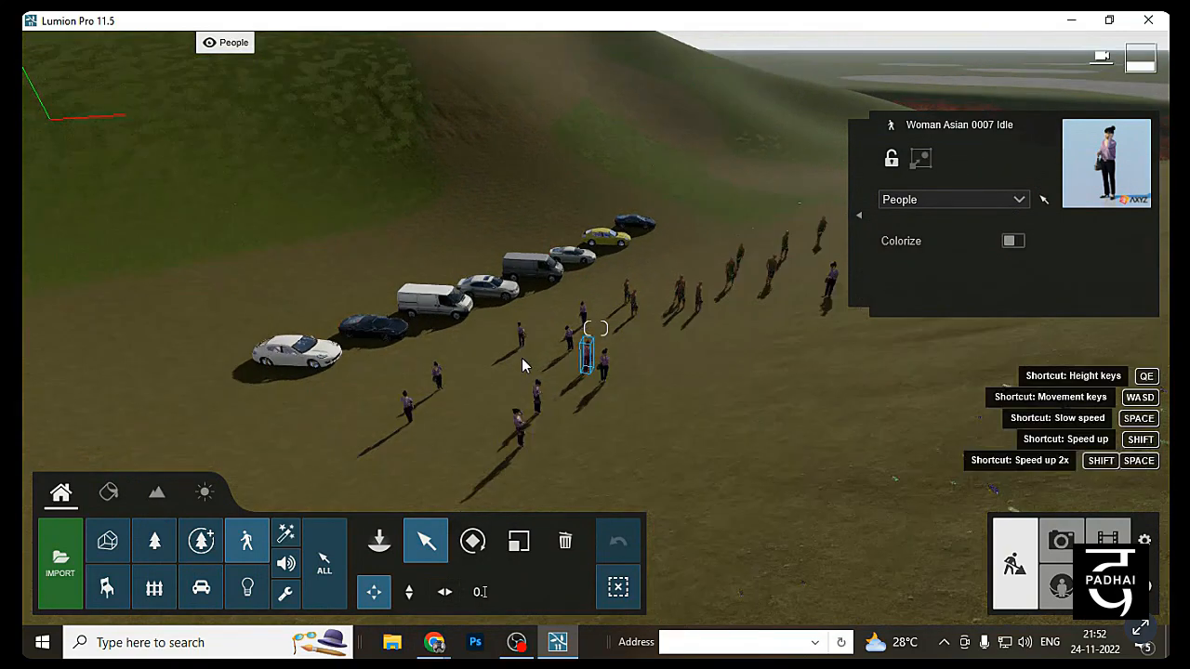
pyautogui.moveTo(302, 151); pyautogui.dragTo(198, 165, button='right')
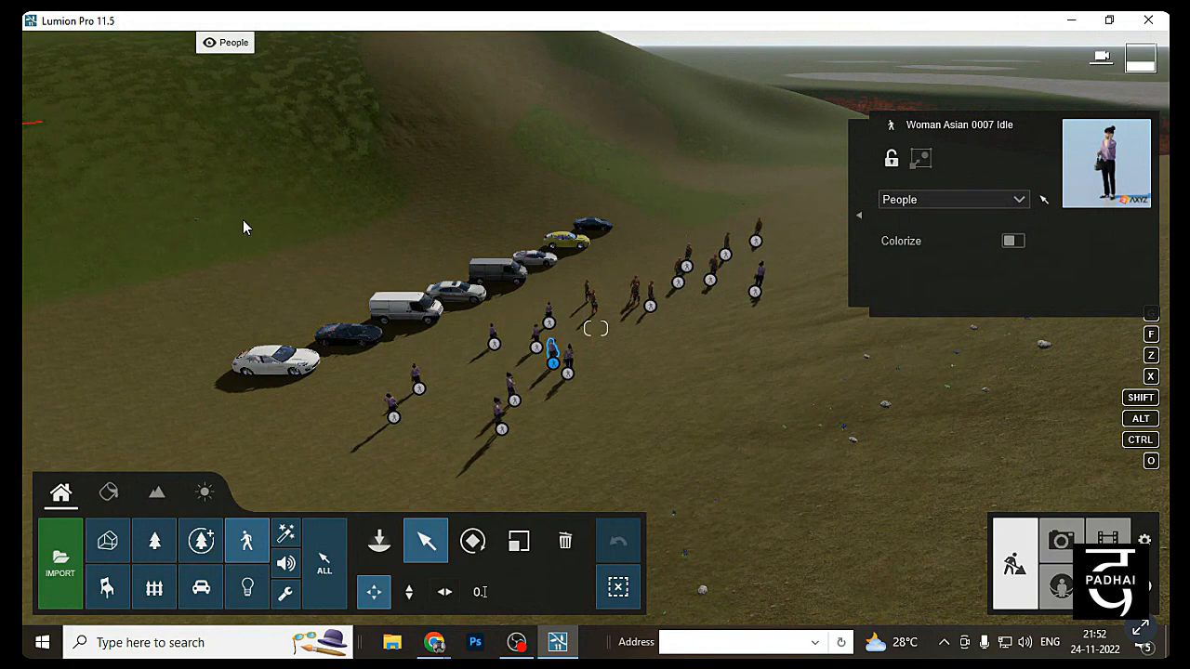
# Box-select all the people, and box-select all the vehicles with the transport category active
pyautogui.press('ctrl')
pyautogui.keyDown('ctrl'); pyautogui.moveTo(230, 164); pyautogui.dragTo(826, 491); pyautogui.keyUp('ctrl')
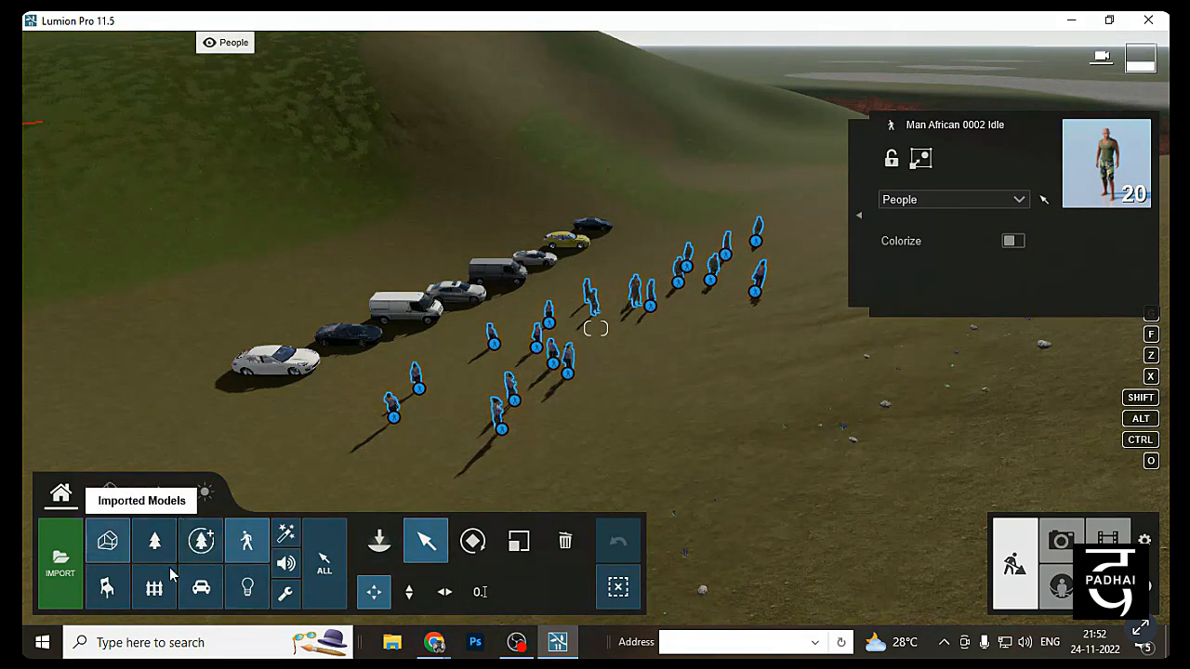
pyautogui.click(200, 587)
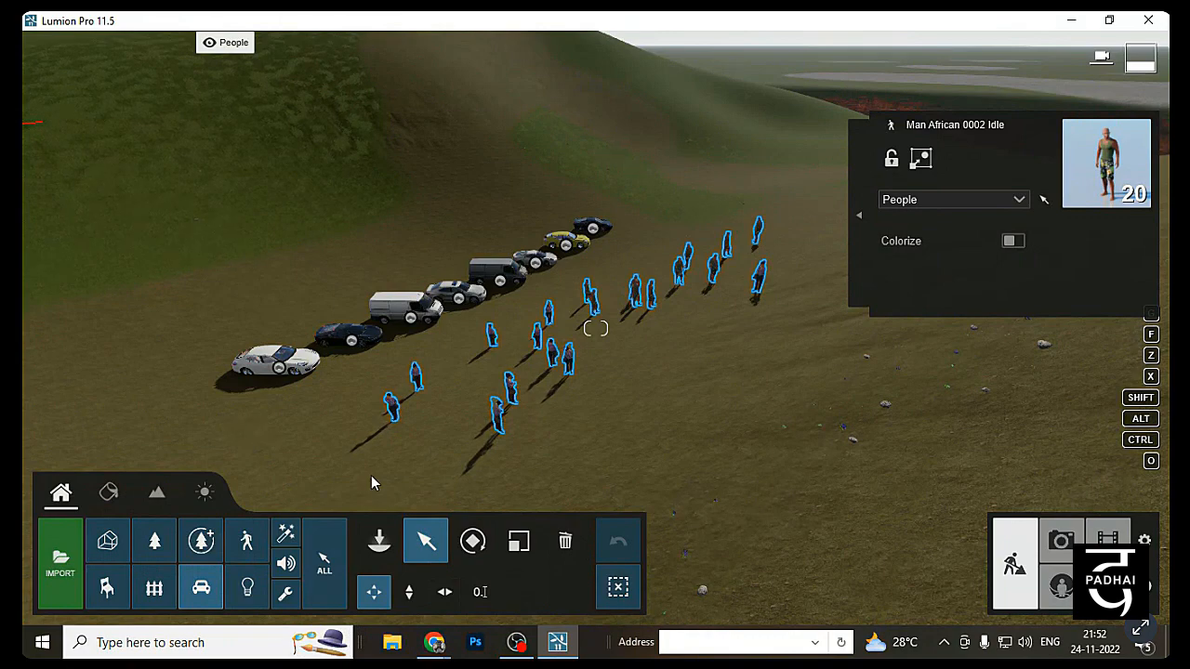
pyautogui.keyDown('ctrl'); pyautogui.moveTo(165, 199); pyautogui.dragTo(728, 469); pyautogui.keyUp('ctrl')
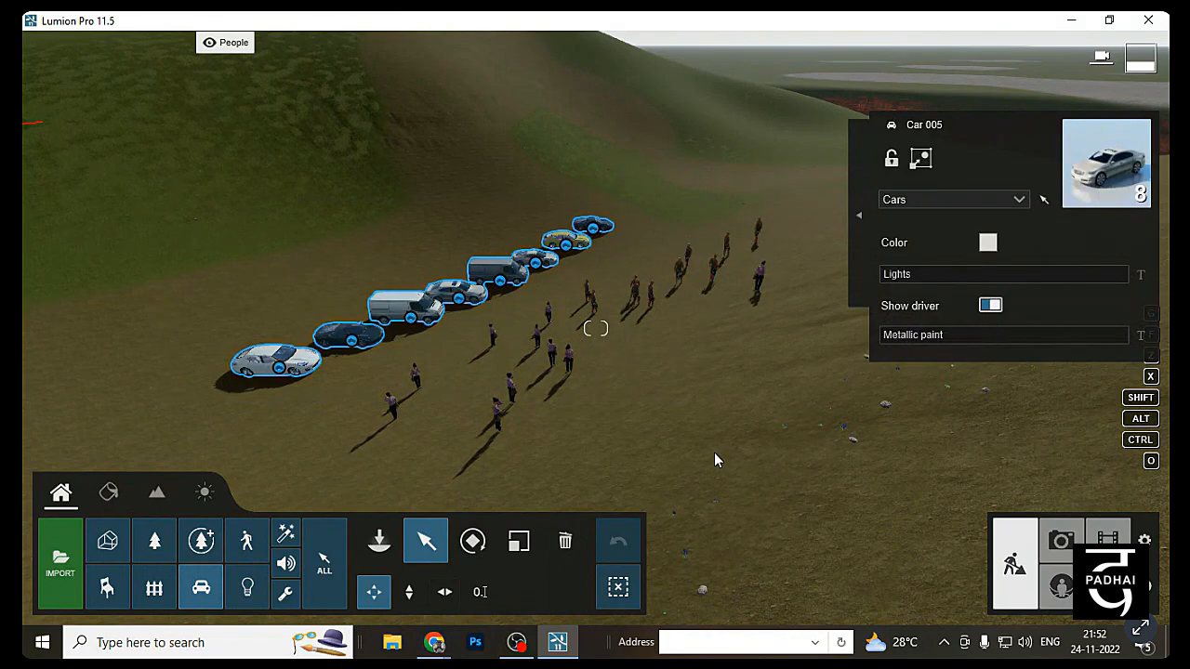
# Make People and Animals the active category and box-select all the placed men and women
pyautogui.click(251, 542)
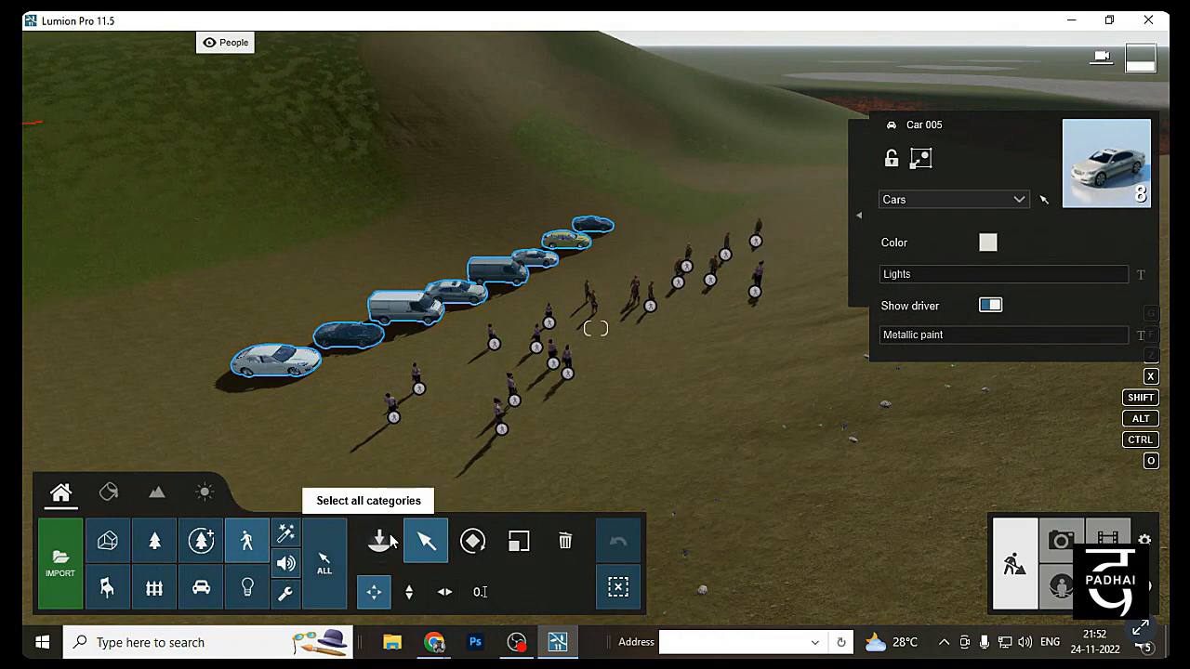
pyautogui.keyDown('ctrl'); pyautogui.moveTo(109, 141); pyautogui.dragTo(819, 479); pyautogui.keyUp('ctrl')
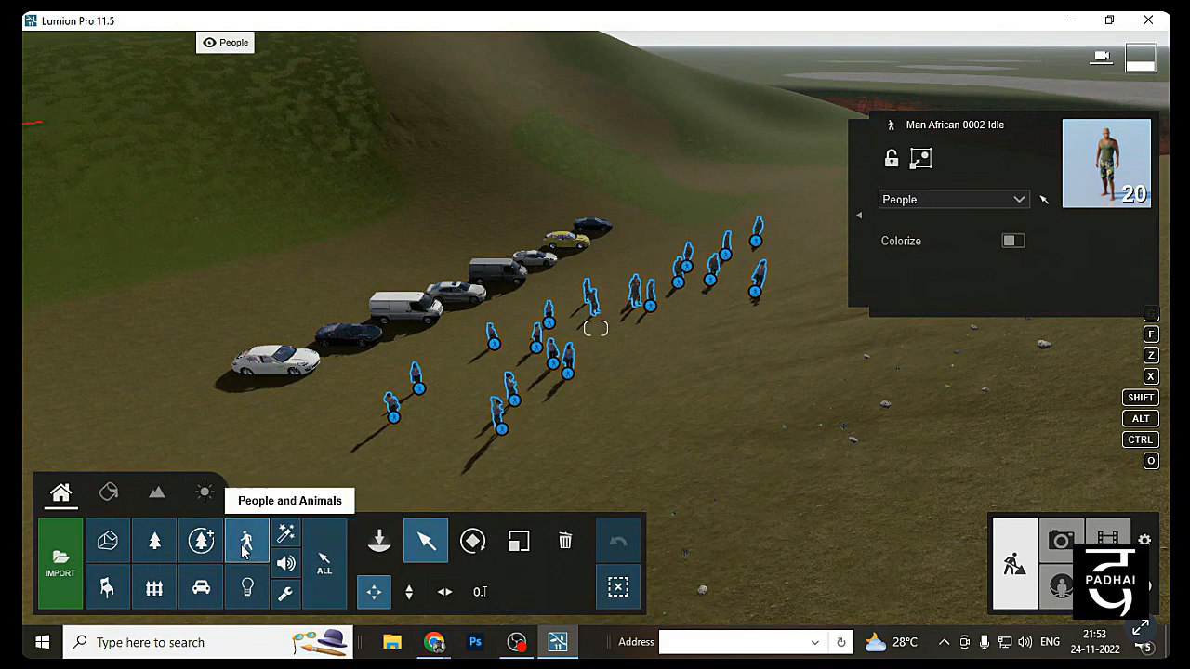
pyautogui.click(378, 544)
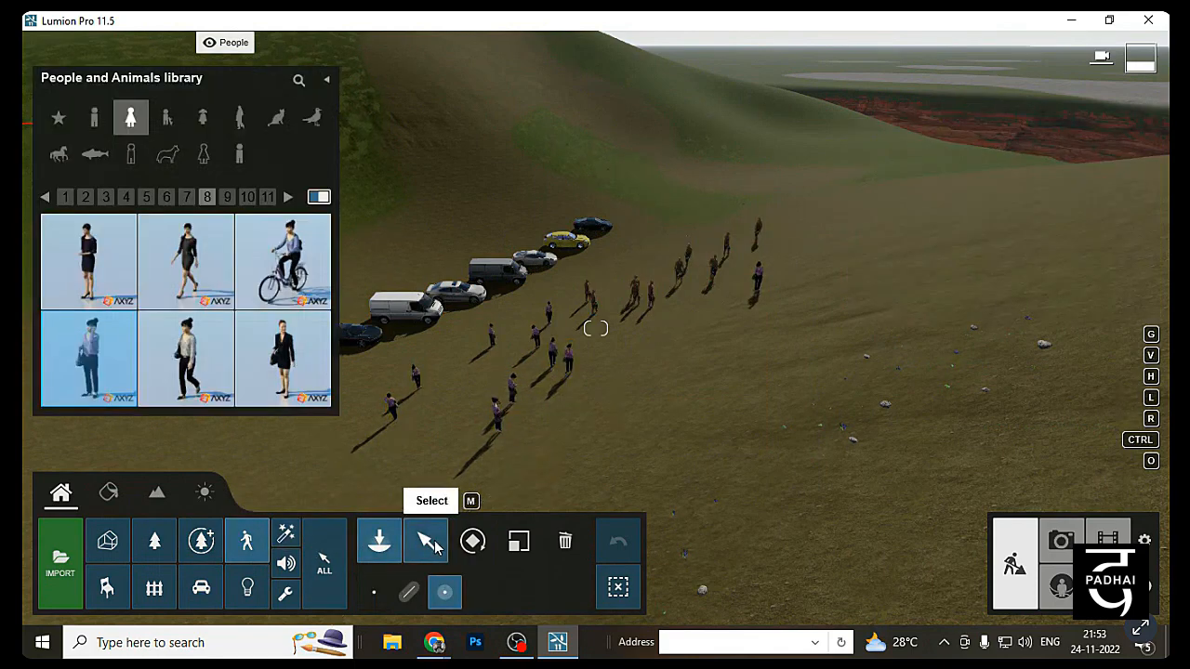
pyautogui.click(425, 542)
pyautogui.moveTo(245, 145); pyautogui.dragTo(373, 219)
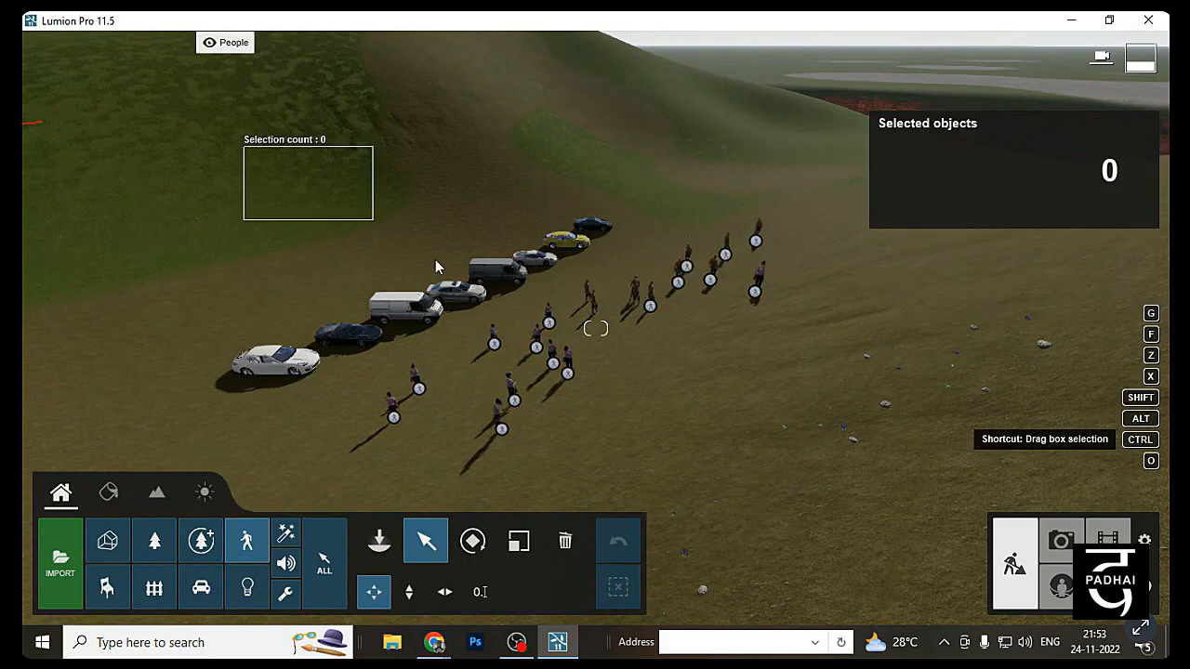
pyautogui.moveTo(435, 267); pyautogui.dragTo(955, 473)
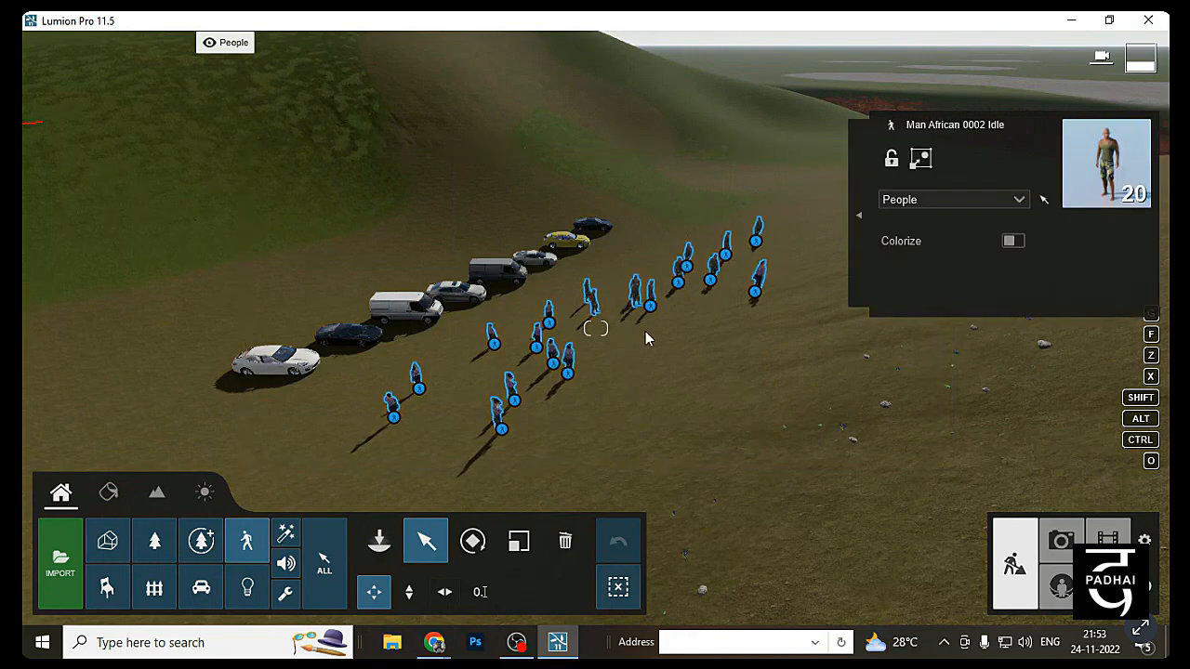
# Turn on Colorize for the selected people and view the figures up close
pyautogui.click(1012, 241)
pyautogui.press('w')
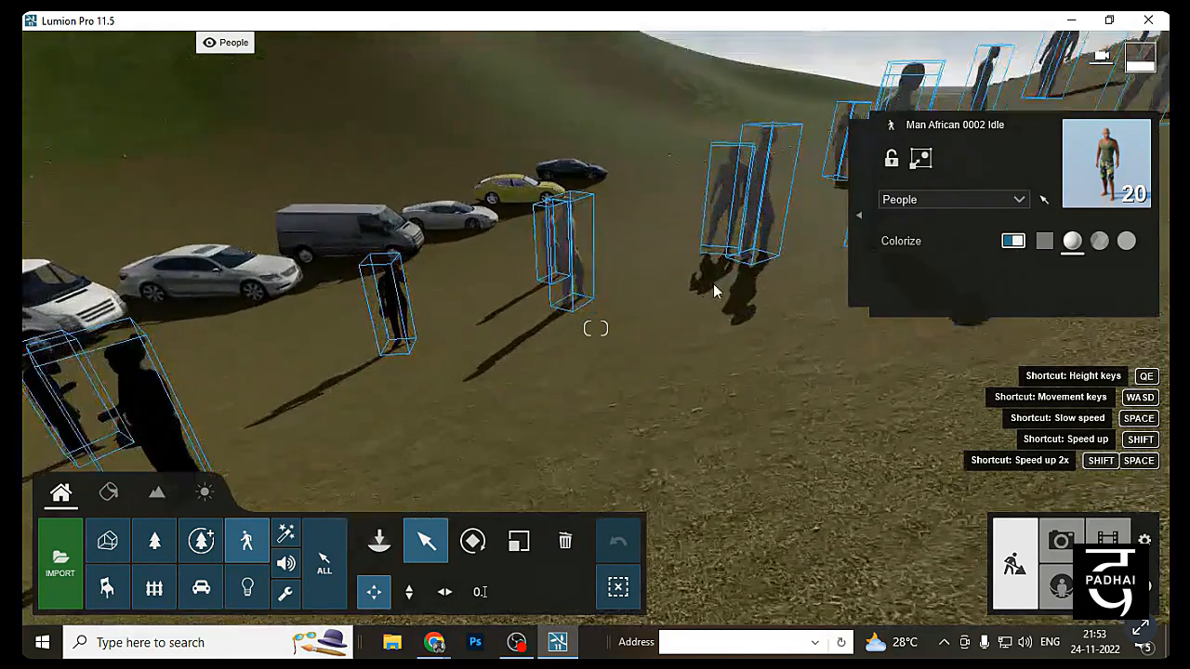
pyautogui.moveTo(714, 285); pyautogui.dragTo(821, 280, button='right')
pyautogui.press('a')
pyautogui.press('a')
pyautogui.press('a')
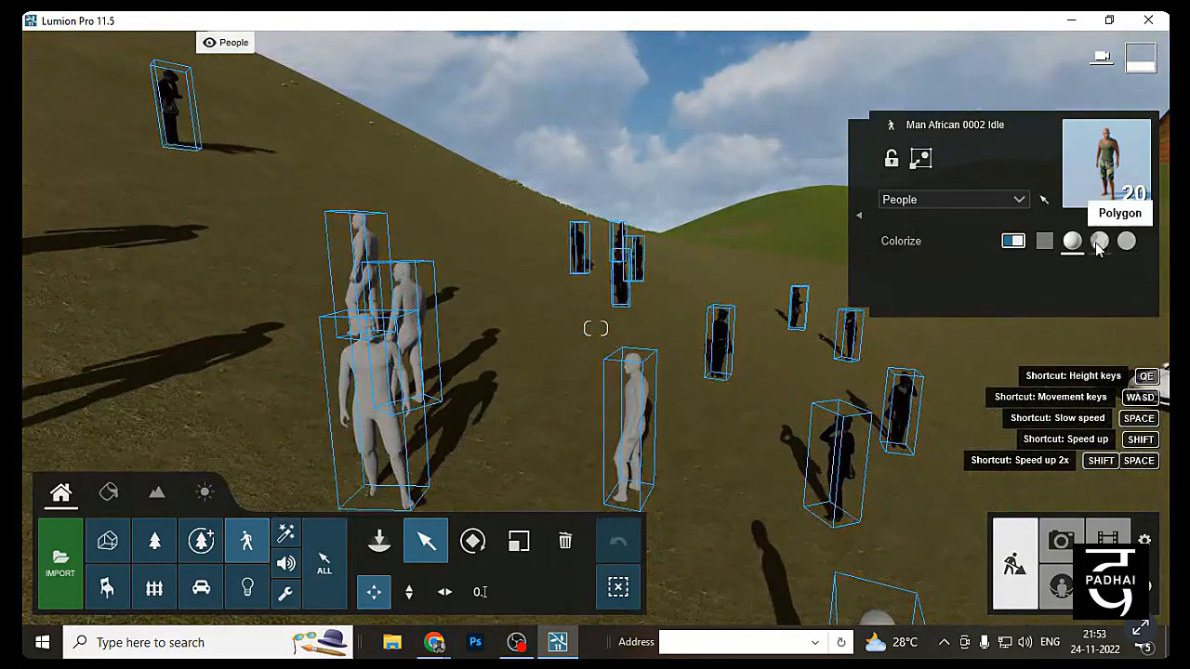
# Try the Polygon, Shaded and flat single-colour Colorize styles on the selected people
pyautogui.click(1099, 243)
pyautogui.press('w')
pyautogui.press('a')
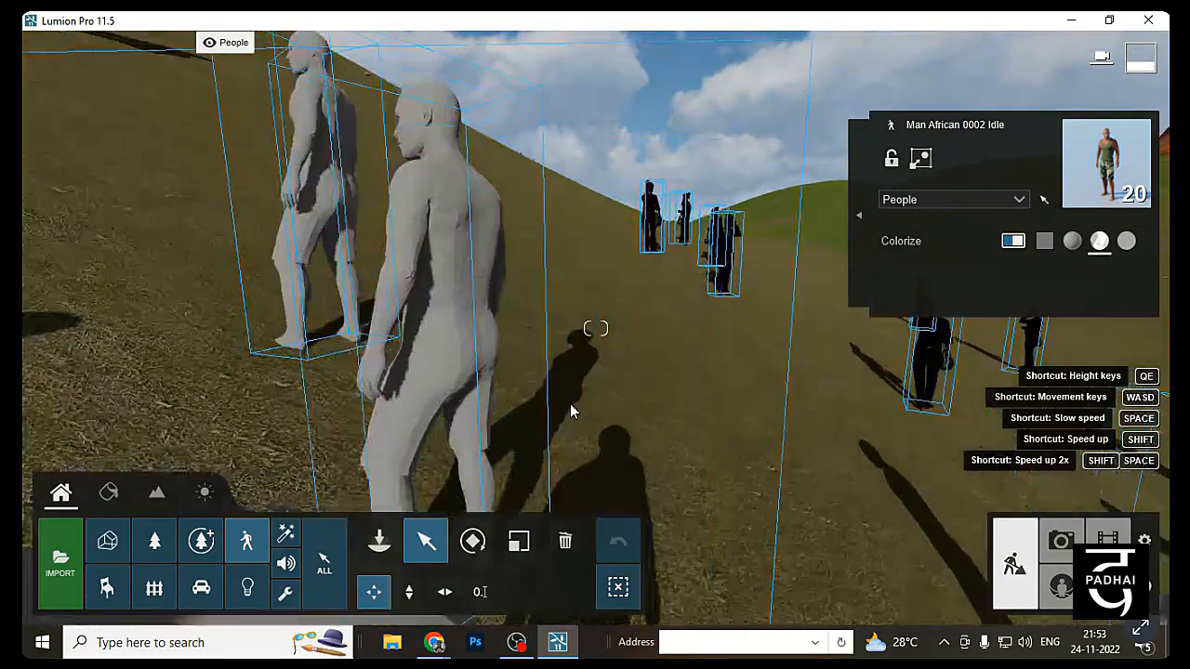
pyautogui.press('s')
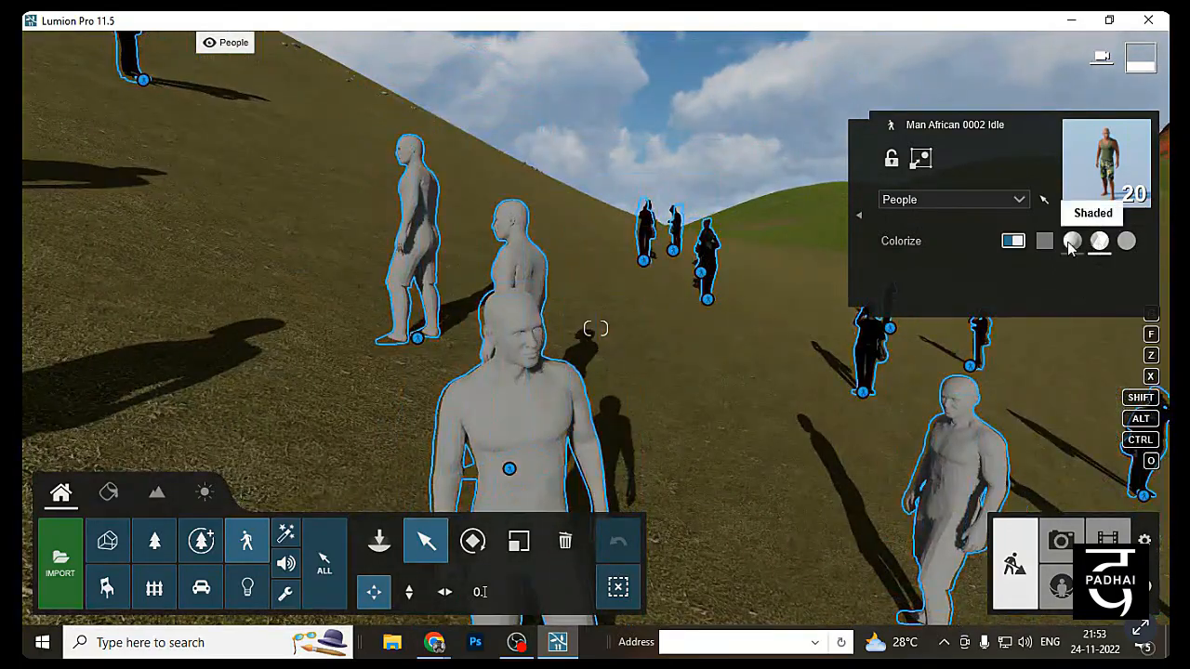
pyautogui.click(1071, 243)
pyautogui.click(1101, 243)
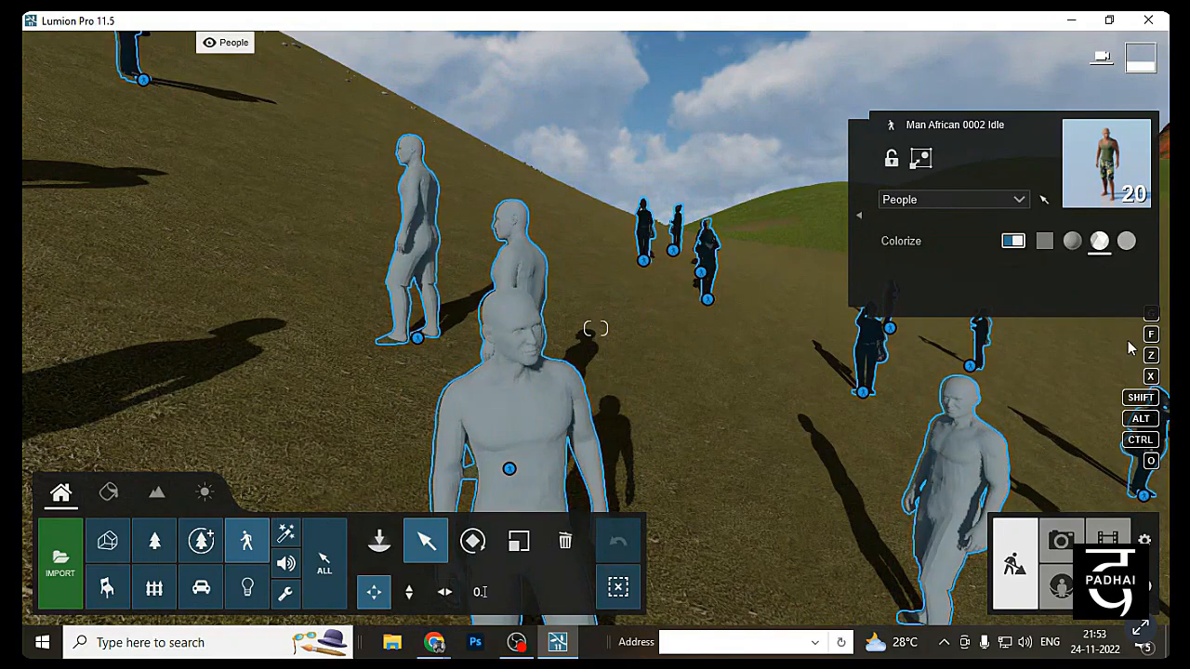
pyautogui.click(1126, 242)
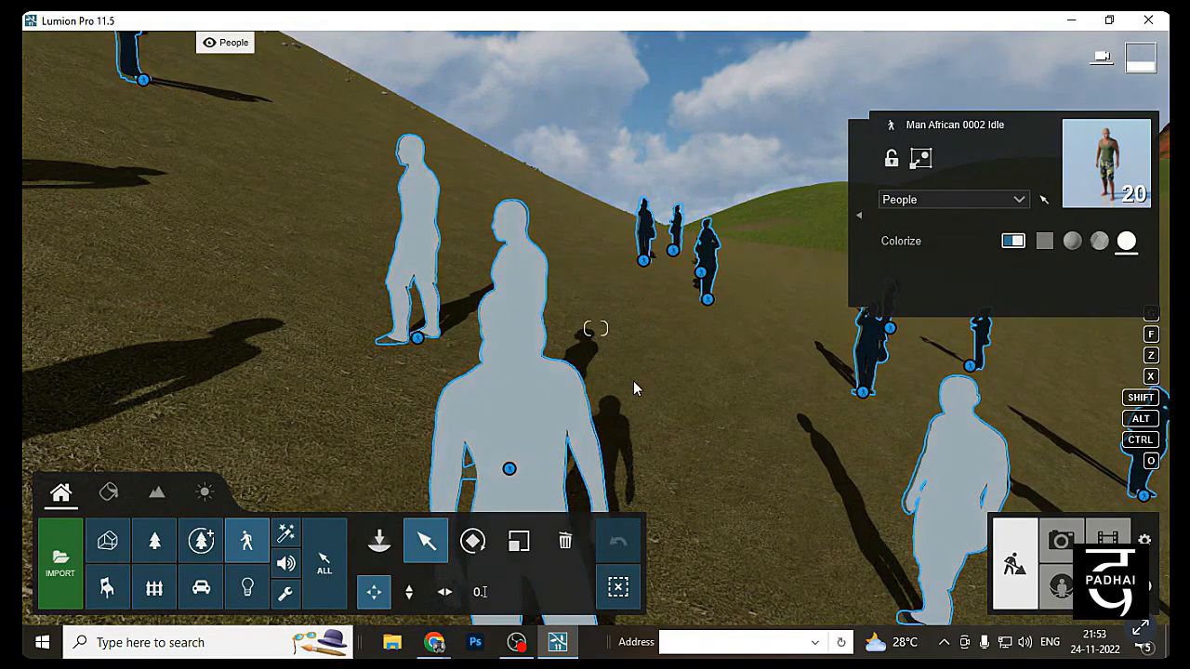
# Set the Colorize colour of the selected people to bright red
pyautogui.moveTo(633, 388); pyautogui.dragTo(660, 315, button='right')
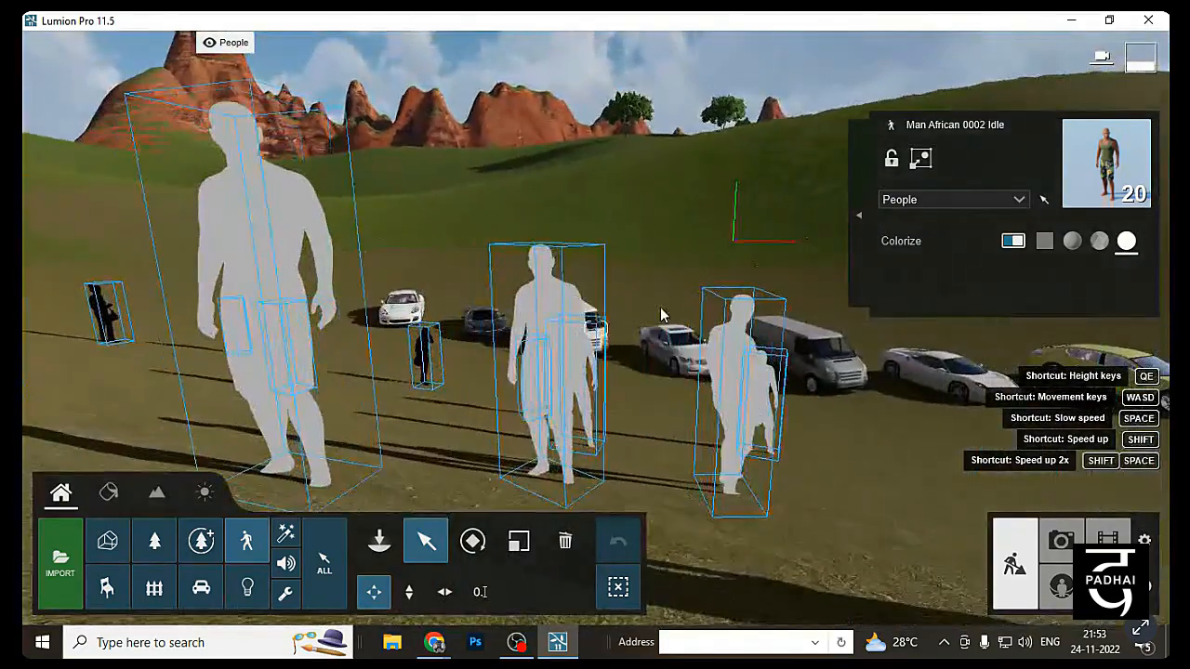
pyautogui.click(1044, 240)
pyautogui.click(781, 190)
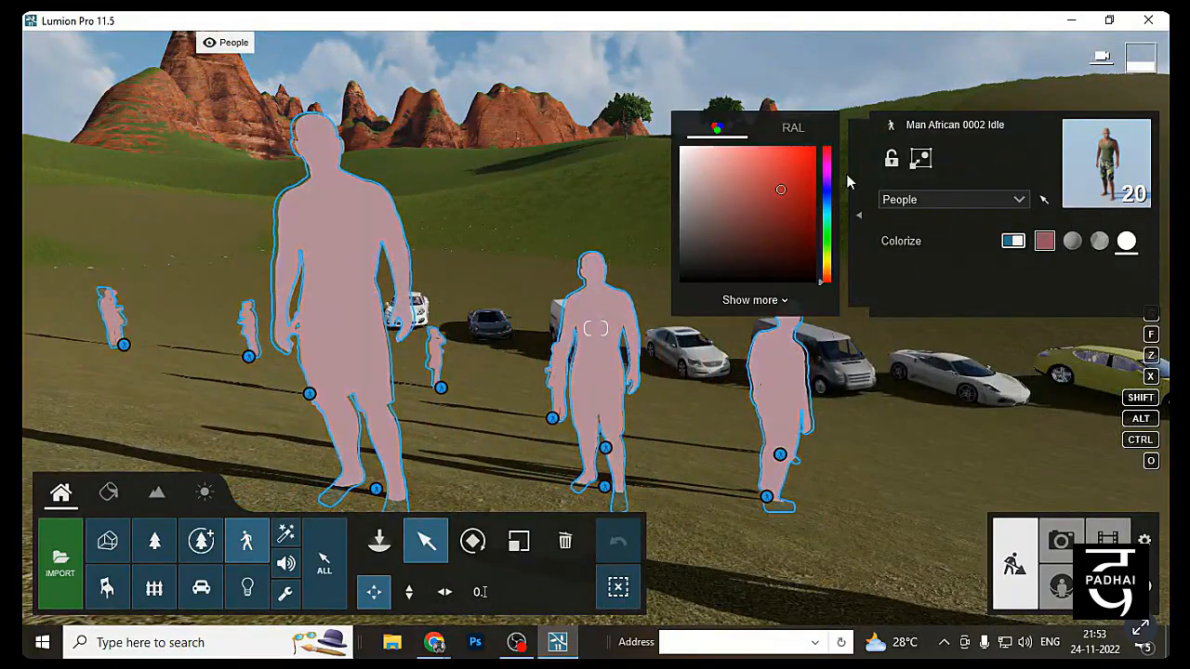
pyautogui.click(815, 152)
# Try the Polygon style on the red figures, set their Colorize style to Shaded, and inspect the group
pyautogui.click(1099, 240)
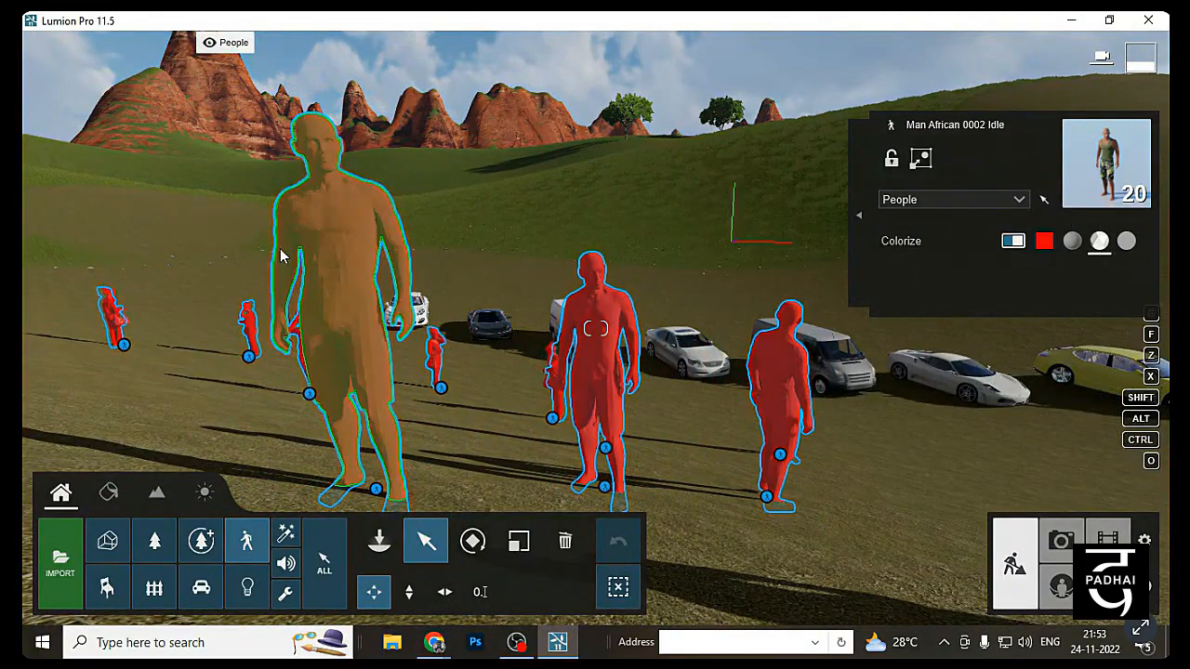
pyautogui.moveTo(282, 257)
pyautogui.mouseDown(button='right')
pyautogui.moveTo(319, 248)
pyautogui.moveTo(324, 230)
pyautogui.moveTo(421, 249)
pyautogui.moveTo(444, 447)
pyautogui.moveTo(518, 445)
pyautogui.moveTo(508, 484)
pyautogui.moveTo(541, 436)
pyautogui.moveTo(805, 372)
pyautogui.moveTo(593, 325)
pyautogui.moveTo(735, 309)
pyautogui.moveTo(826, 314)
pyautogui.moveTo(1011, 278)
pyautogui.mouseUp(button='right')
pyautogui.click(1072, 241)
pyautogui.press('a')
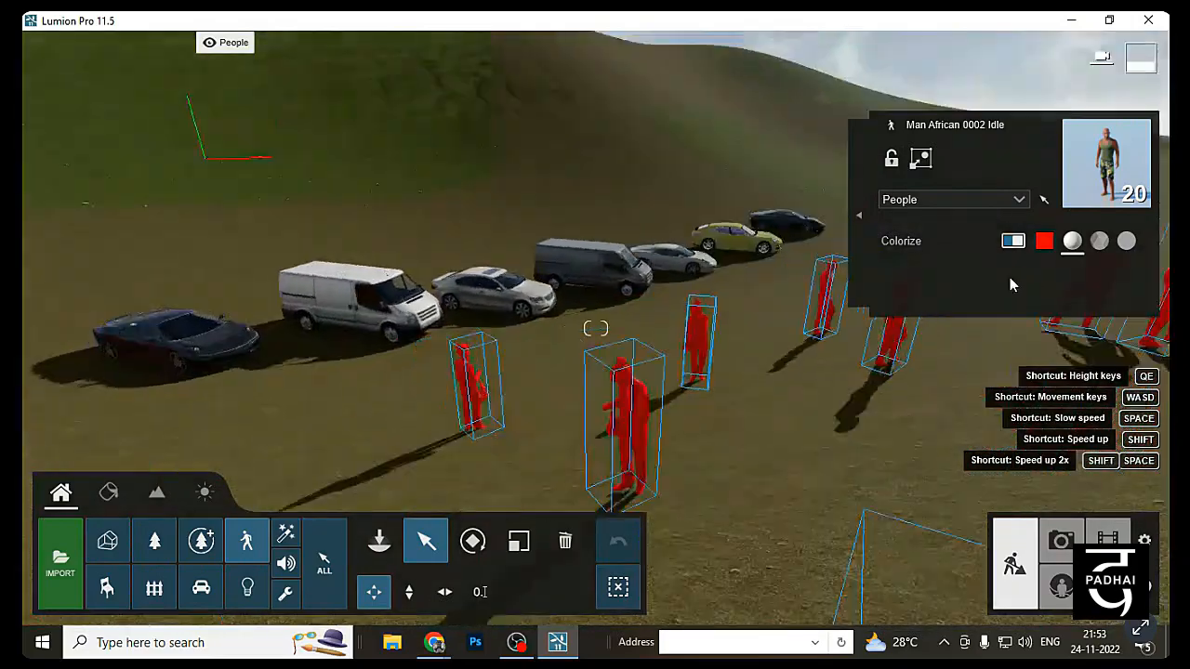
pyautogui.press('w')
pyautogui.moveTo(669, 307); pyautogui.dragTo(1031, 298, button='right')
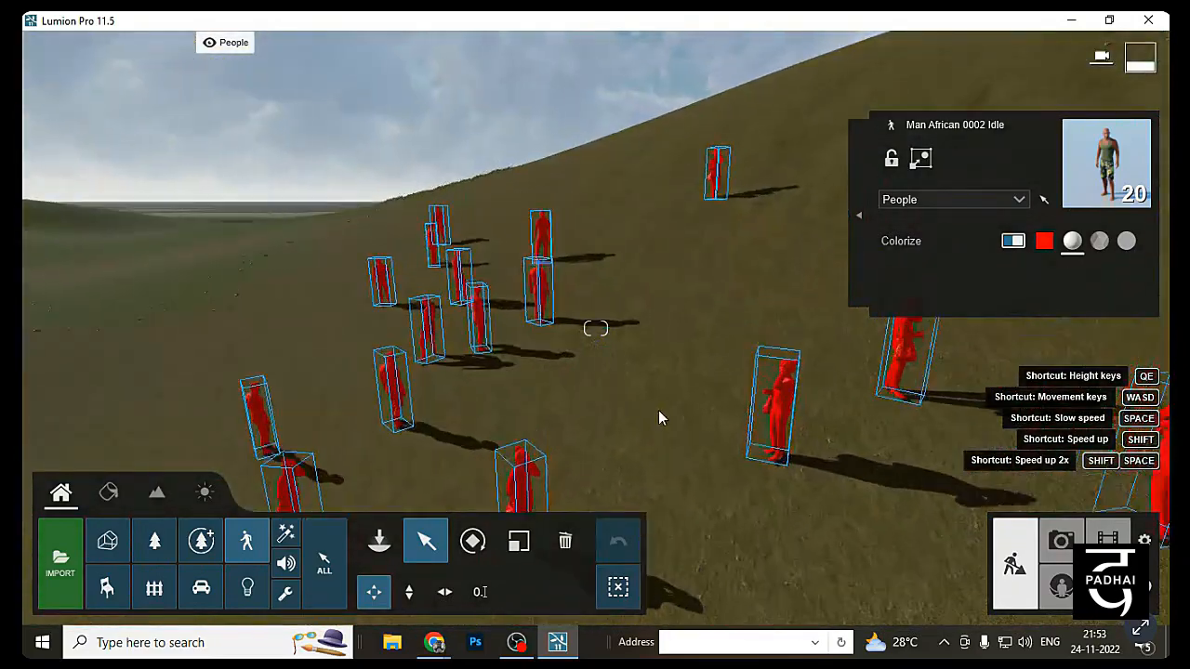
pyautogui.press('w')
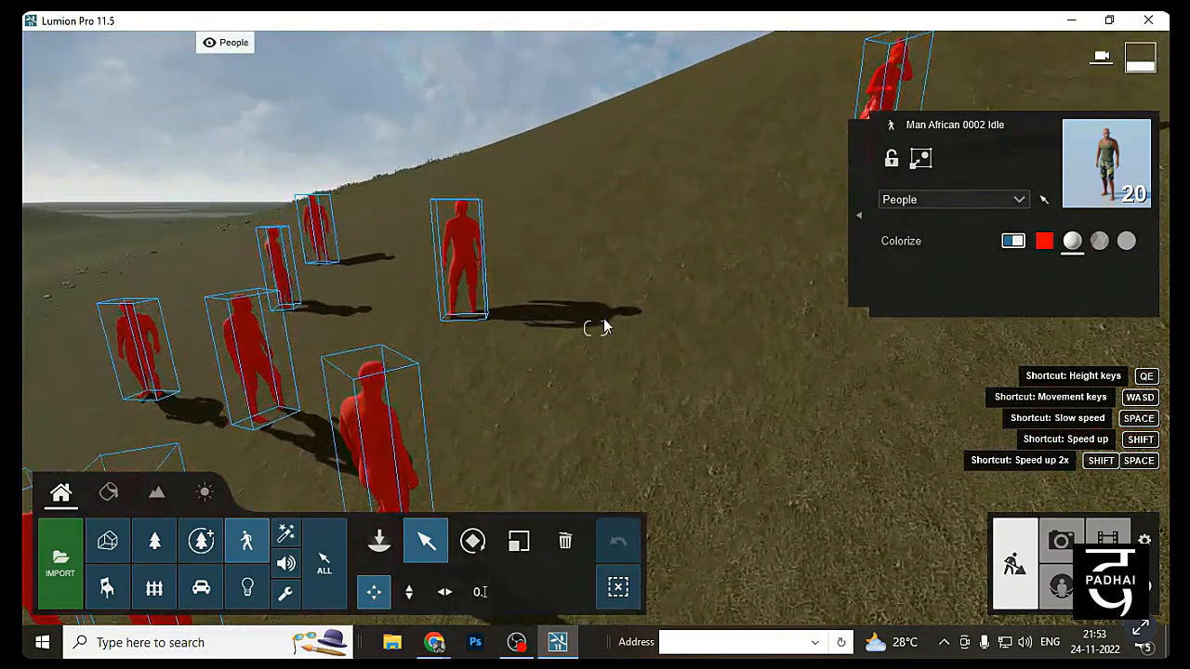
# Group the selected people, show the advanced options, and randomize the group's position
pyautogui.moveTo(603, 328); pyautogui.dragTo(295, 298, button='right')
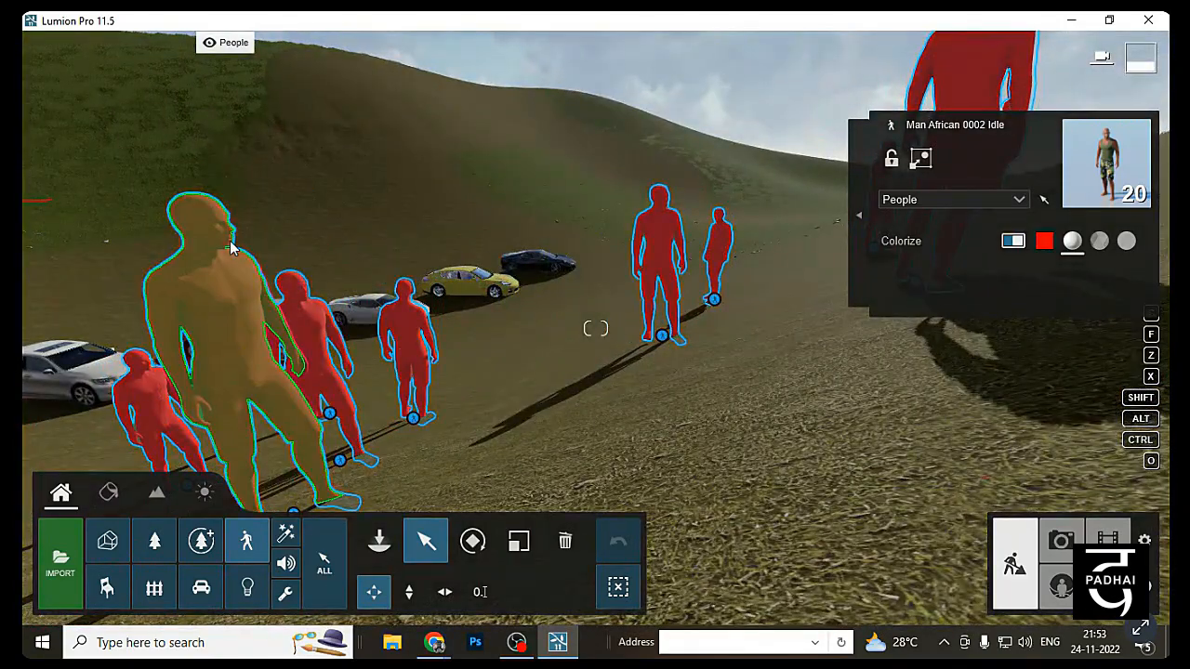
pyautogui.press('a')
pyautogui.moveTo(564, 377); pyautogui.dragTo(567, 316, button='right')
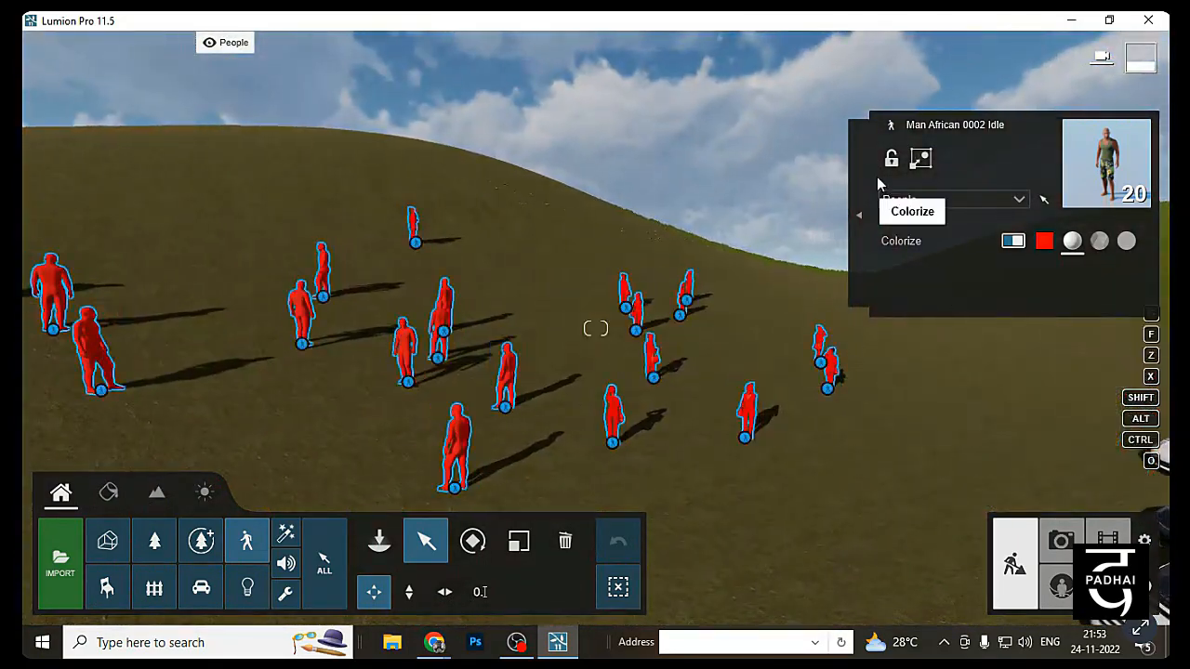
pyautogui.click(920, 159)
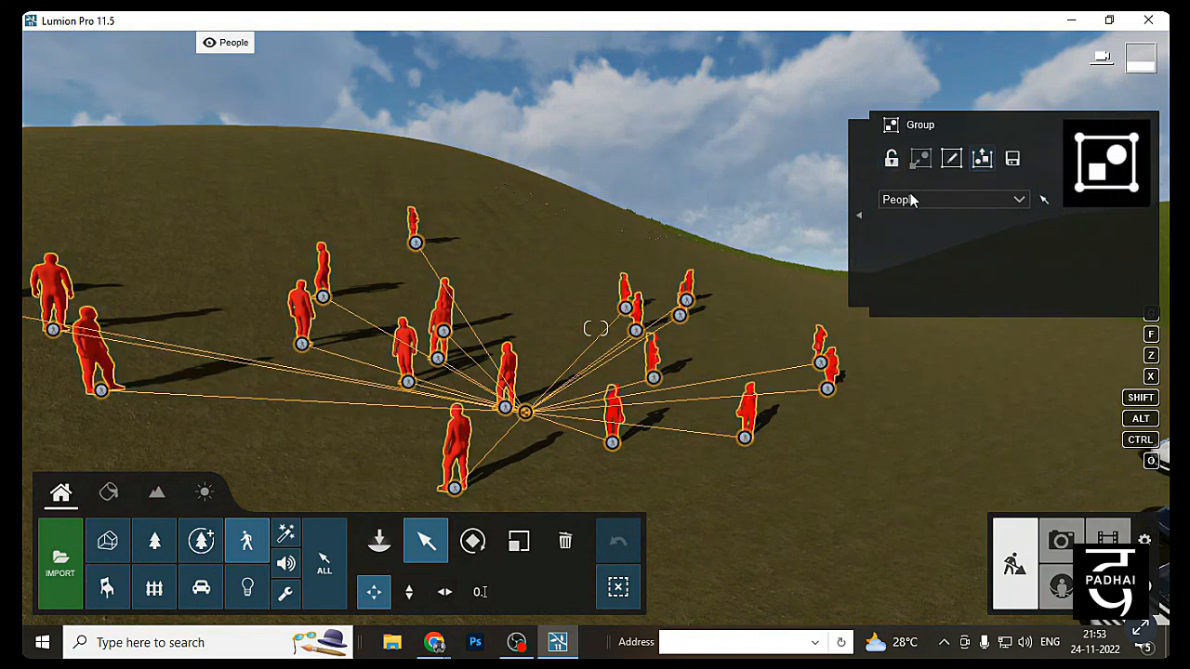
pyautogui.click(860, 220)
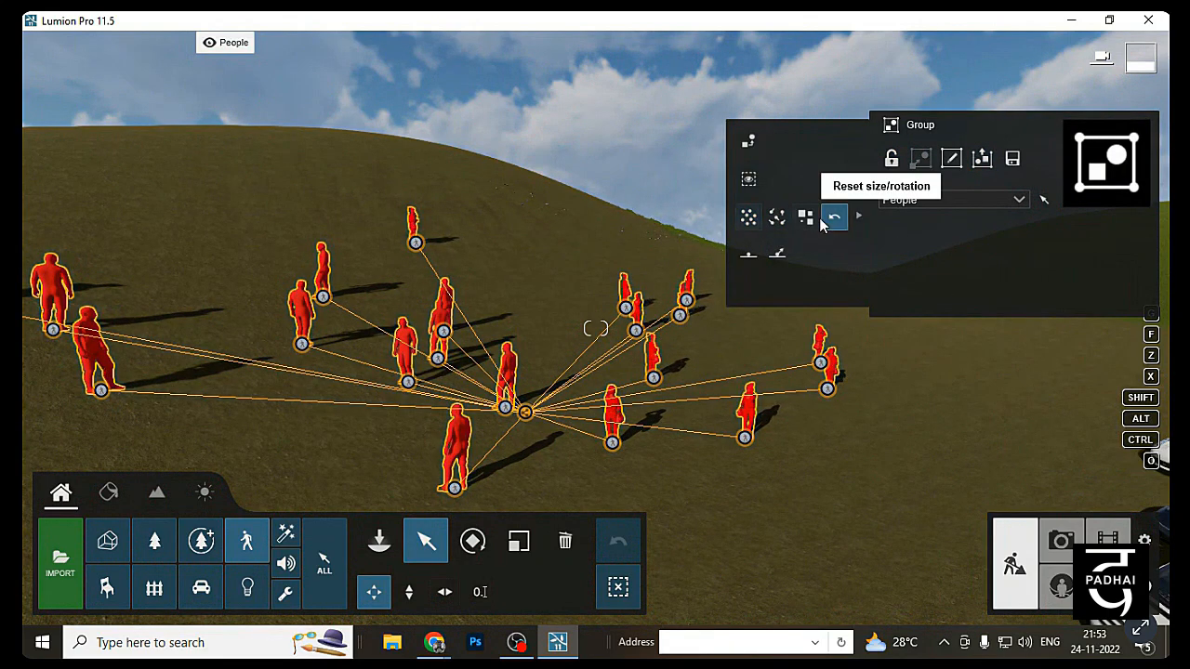
pyautogui.click(754, 220)
# Ungroup the people and focus the view on the selection
pyautogui.press('s')
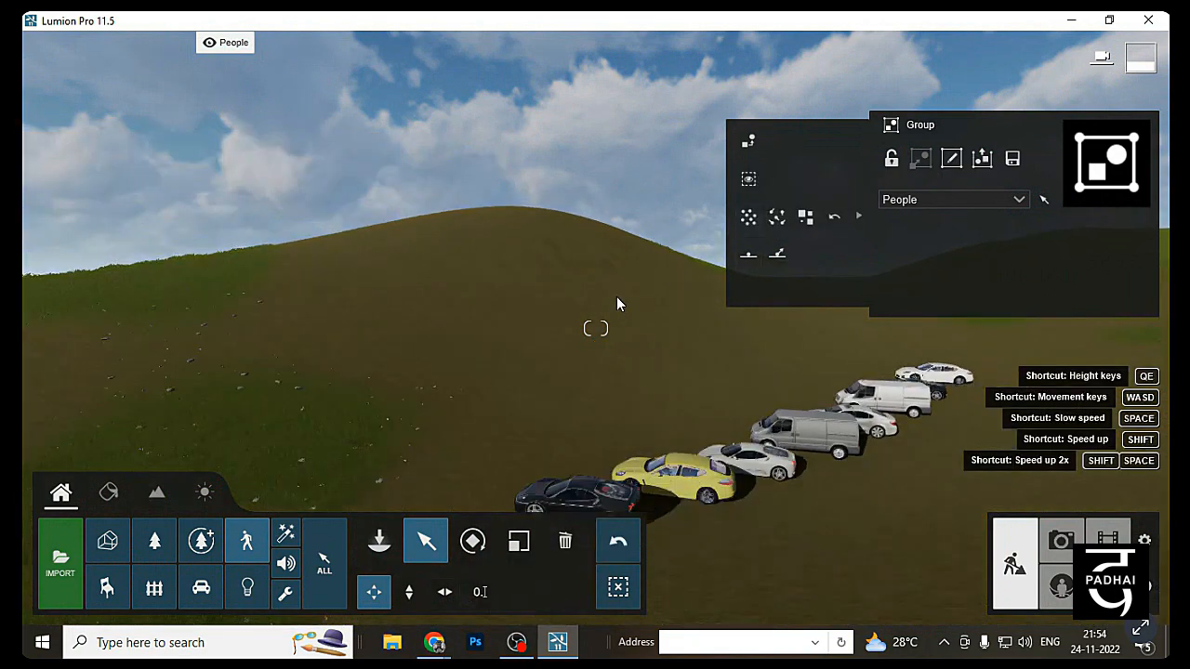
pyautogui.press('q')
pyautogui.moveTo(637, 342); pyautogui.dragTo(720, 305, button='right')
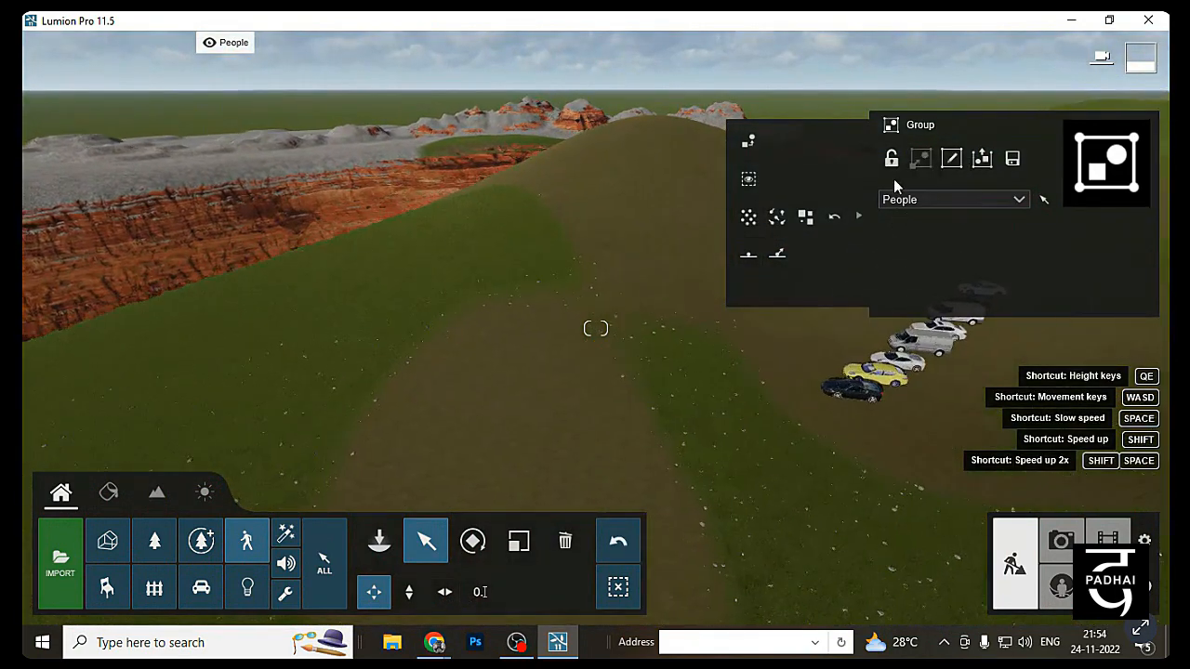
pyautogui.click(984, 168)
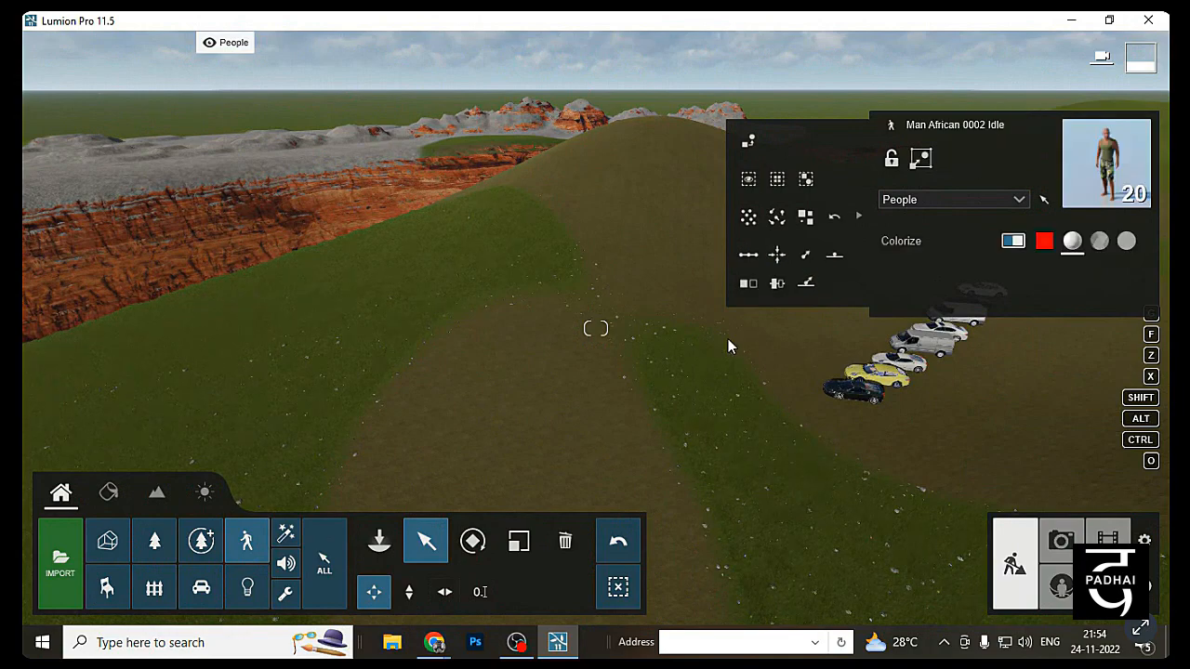
pyautogui.press('s')
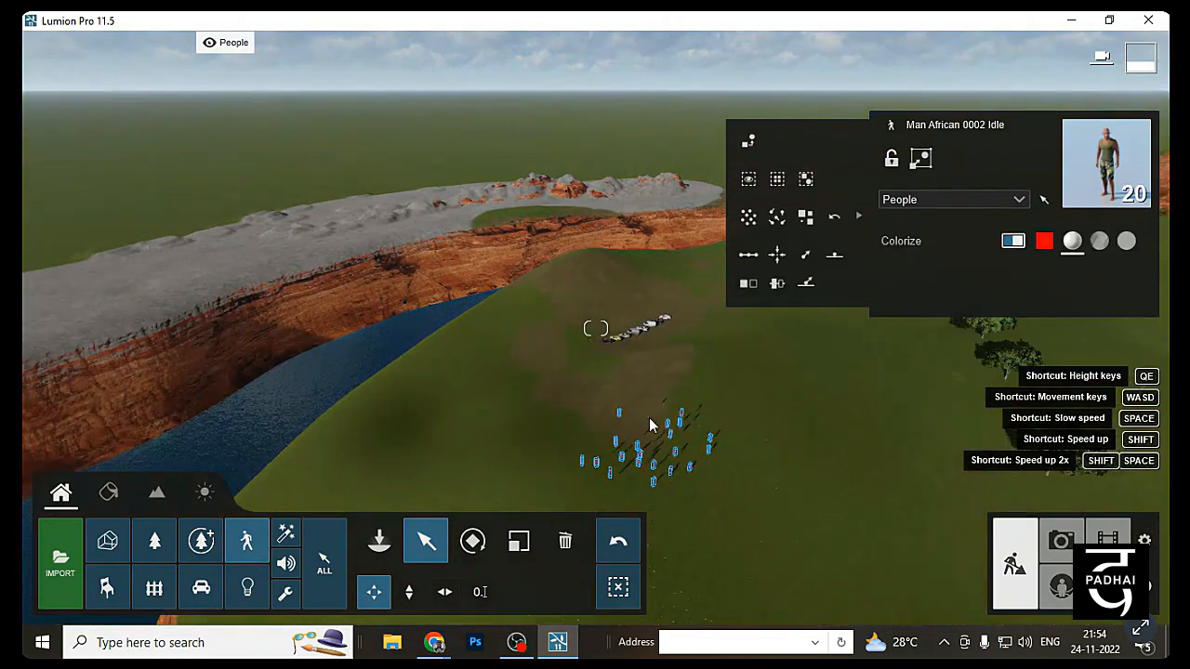
pyautogui.moveTo(742, 477); pyautogui.dragTo(752, 414, button='right')
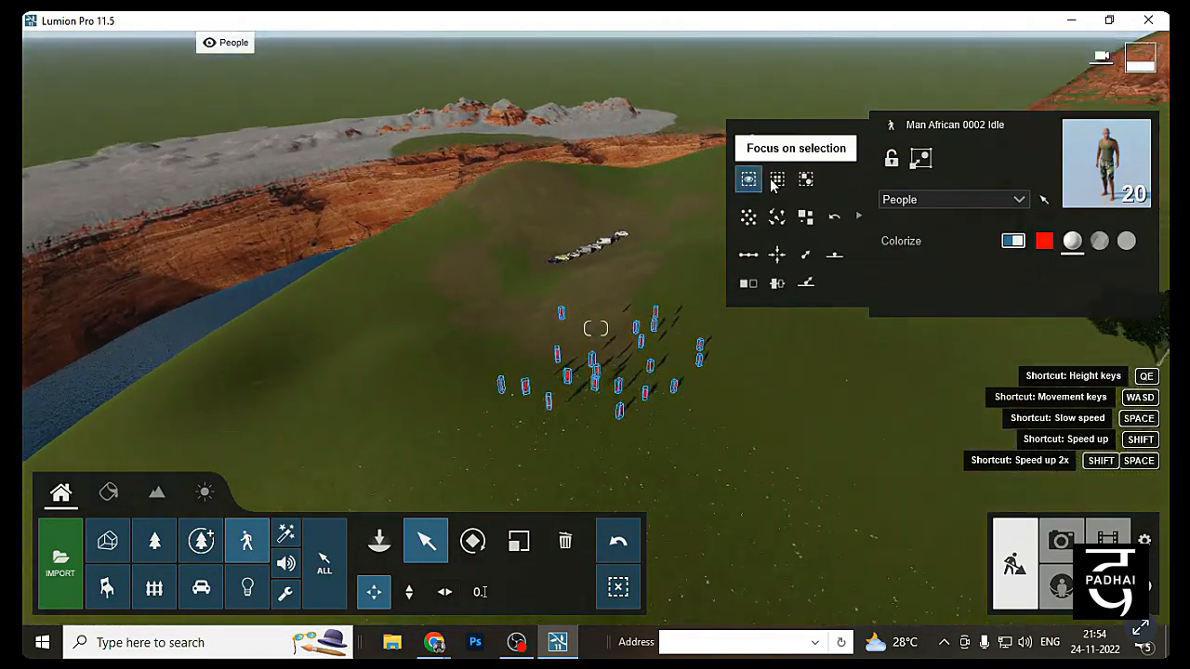
pyautogui.click(747, 140)
pyautogui.press('s')
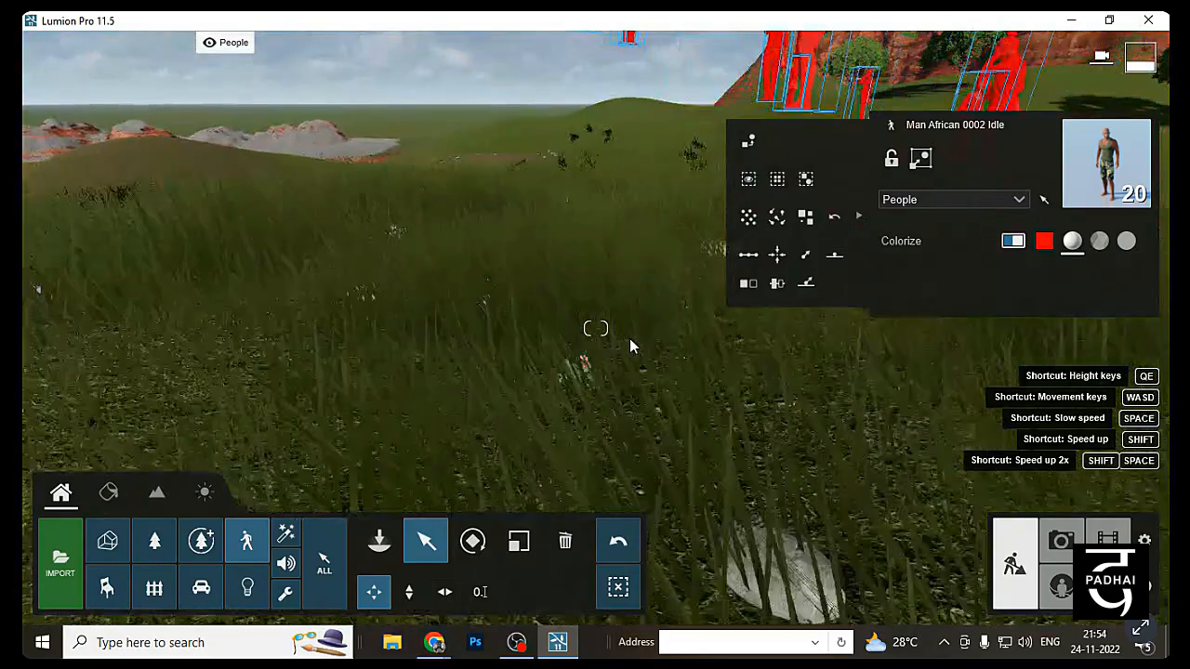
# Randomize the size and the rotation of the selected people
pyautogui.click(801, 230)
pyautogui.press('a')
pyautogui.moveTo(582, 350); pyautogui.dragTo(693, 332, button='right')
pyautogui.click(853, 328)
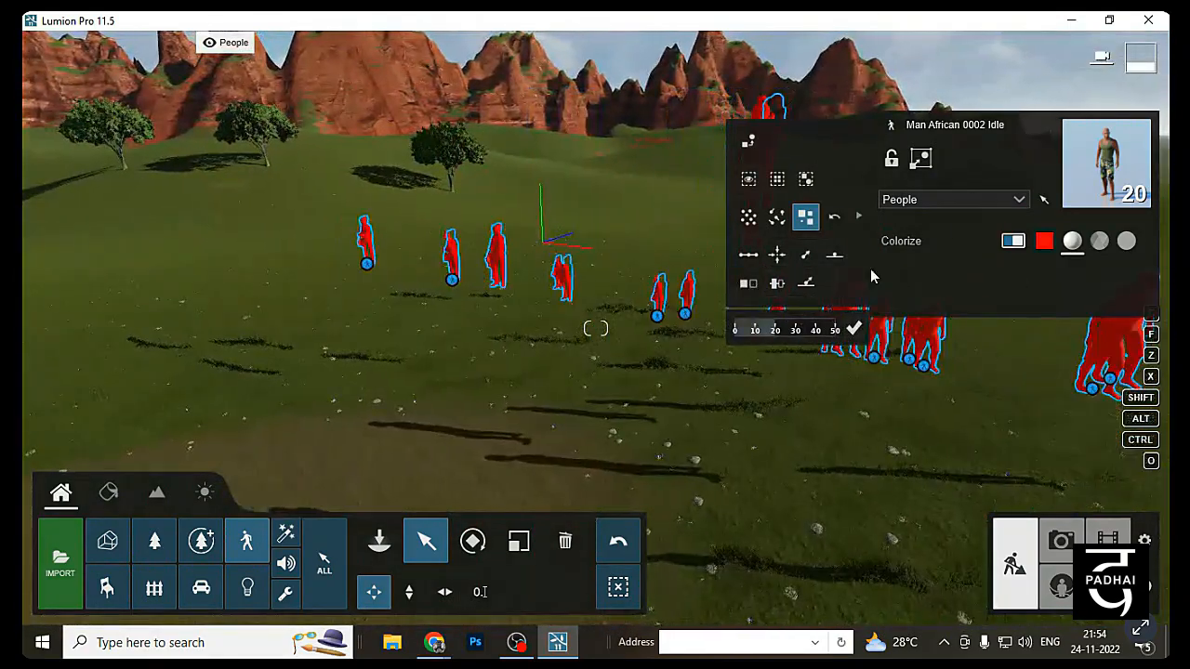
pyautogui.click(778, 219)
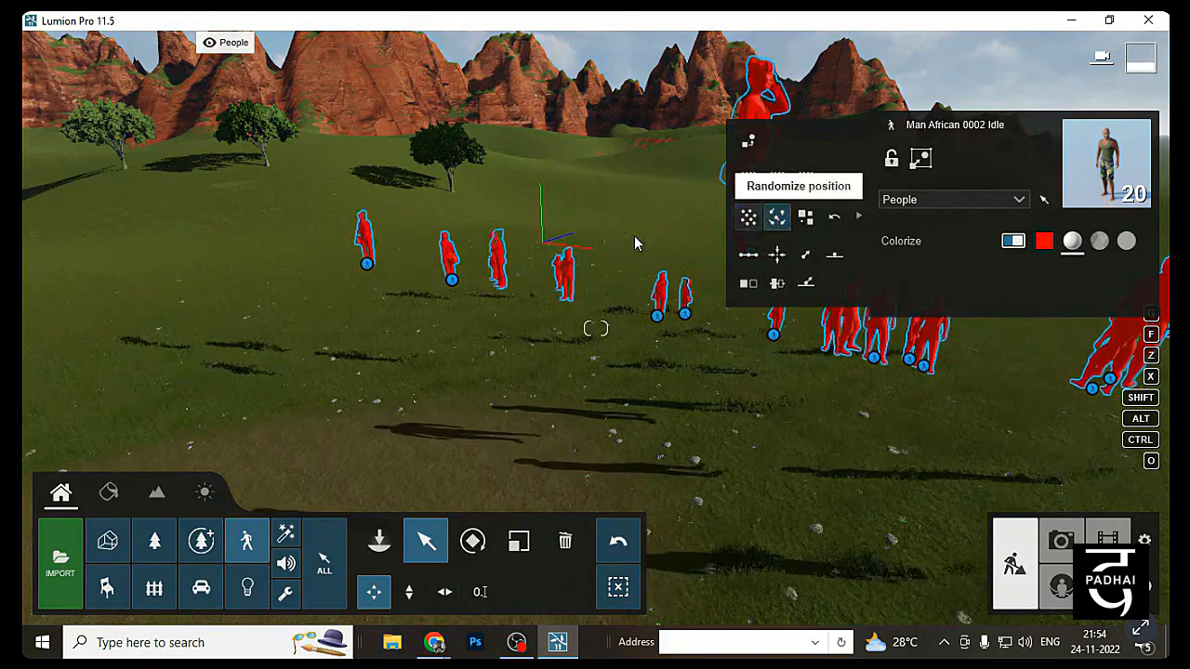
pyautogui.moveTo(634, 235); pyautogui.dragTo(774, 257, button='right')
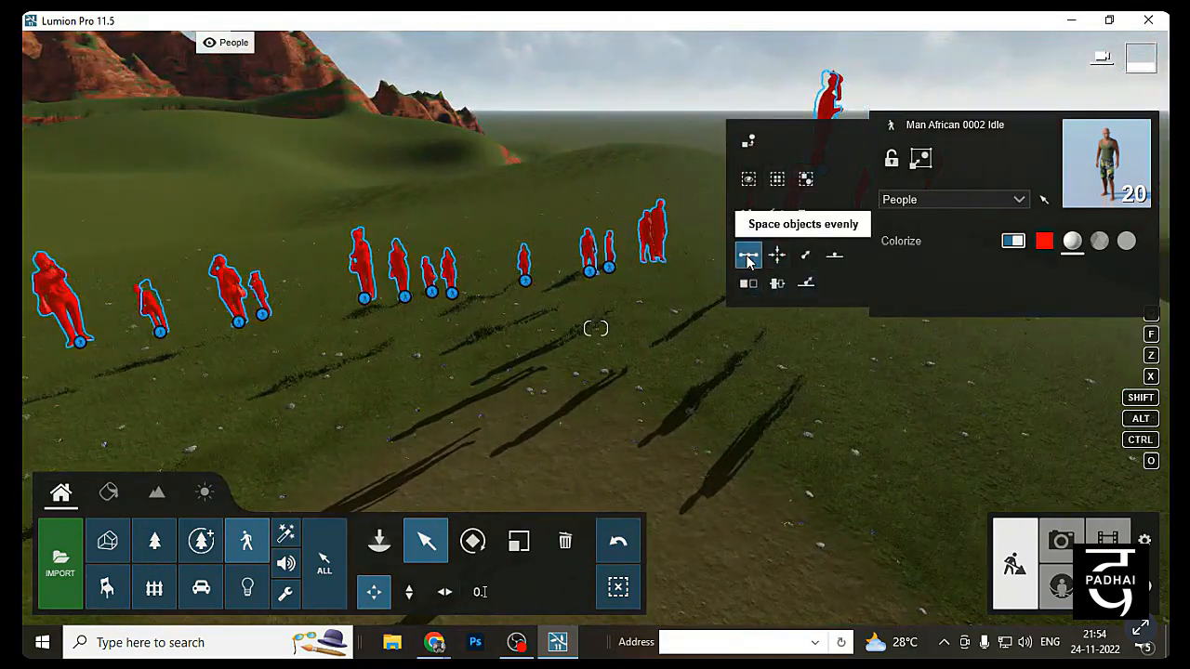
# Try spacing the selected people evenly and aligning their positions
pyautogui.click(749, 258)
pyautogui.moveTo(476, 351); pyautogui.dragTo(811, 242, button='right')
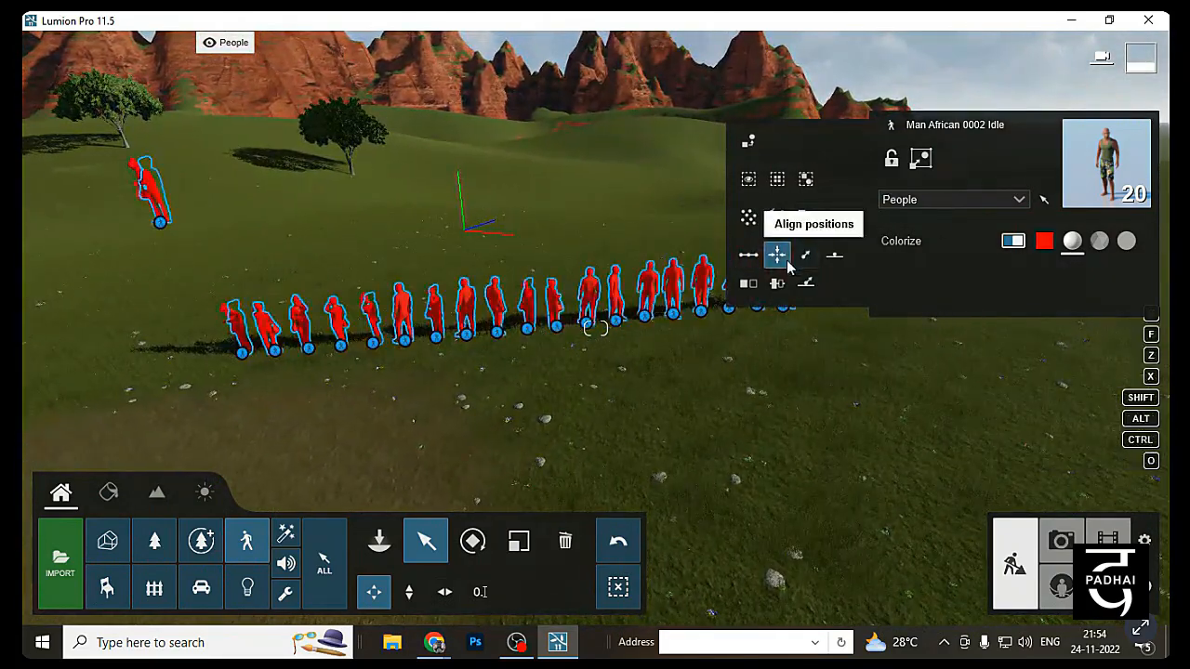
pyautogui.click(787, 263)
pyautogui.moveTo(638, 292); pyautogui.dragTo(494, 399, button='right')
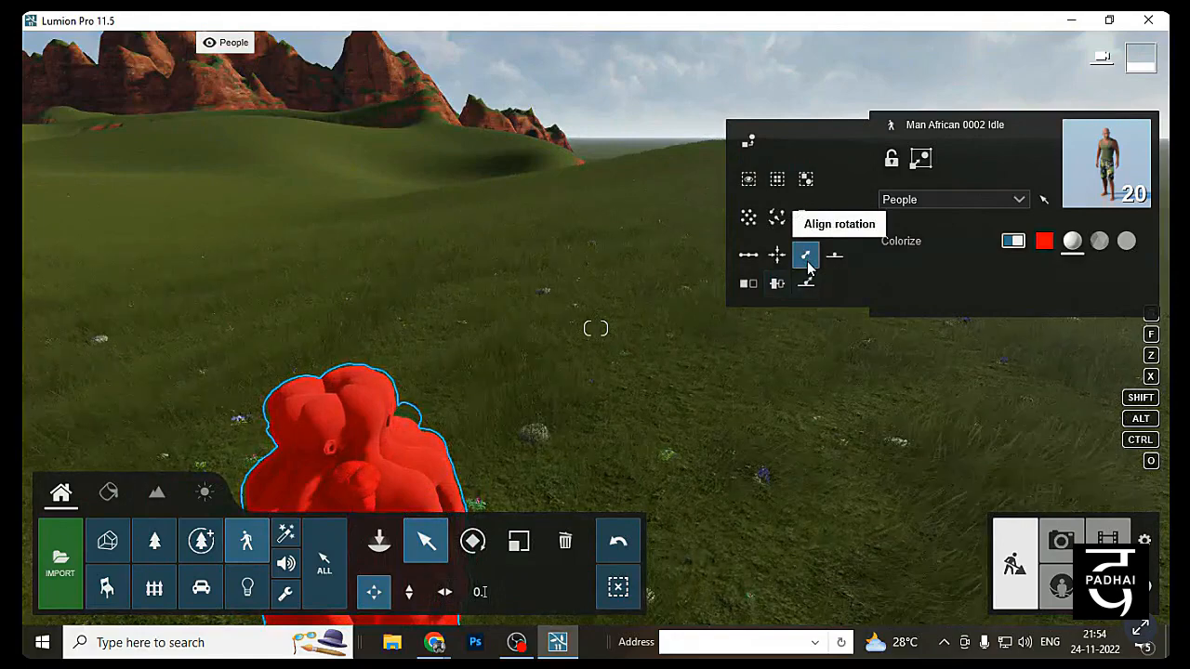
# Try aligning the stacked people's rotation and placing them on the landscape, and undo back to the scattered arrangement
pyautogui.click(807, 260)
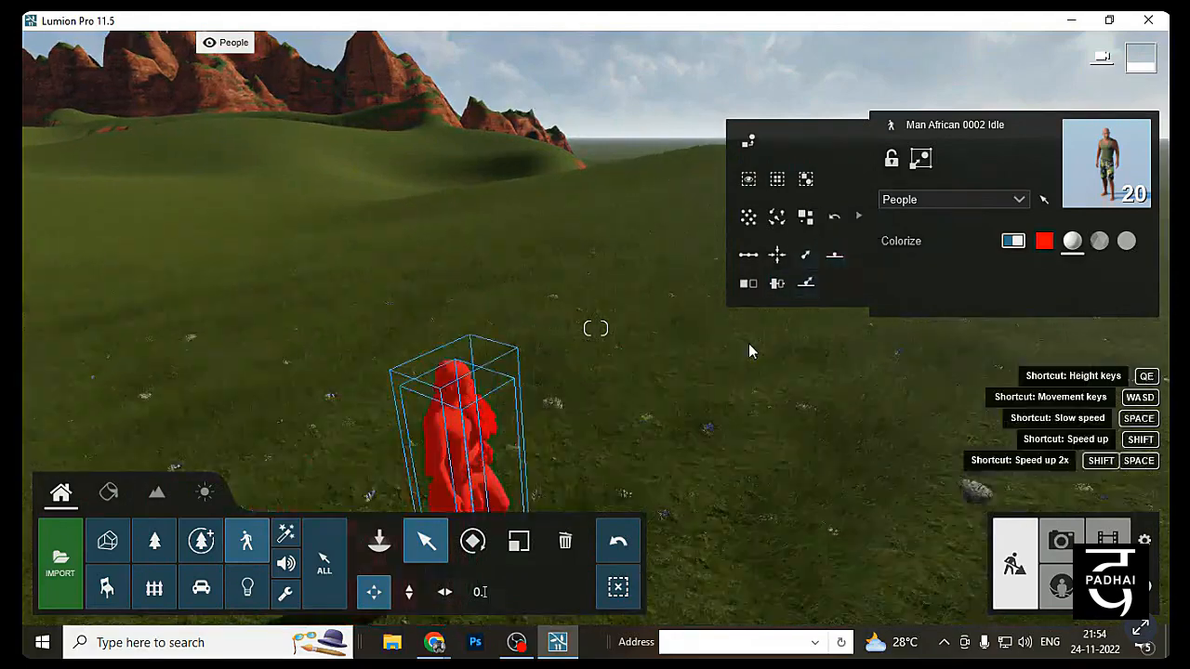
pyautogui.click(837, 258)
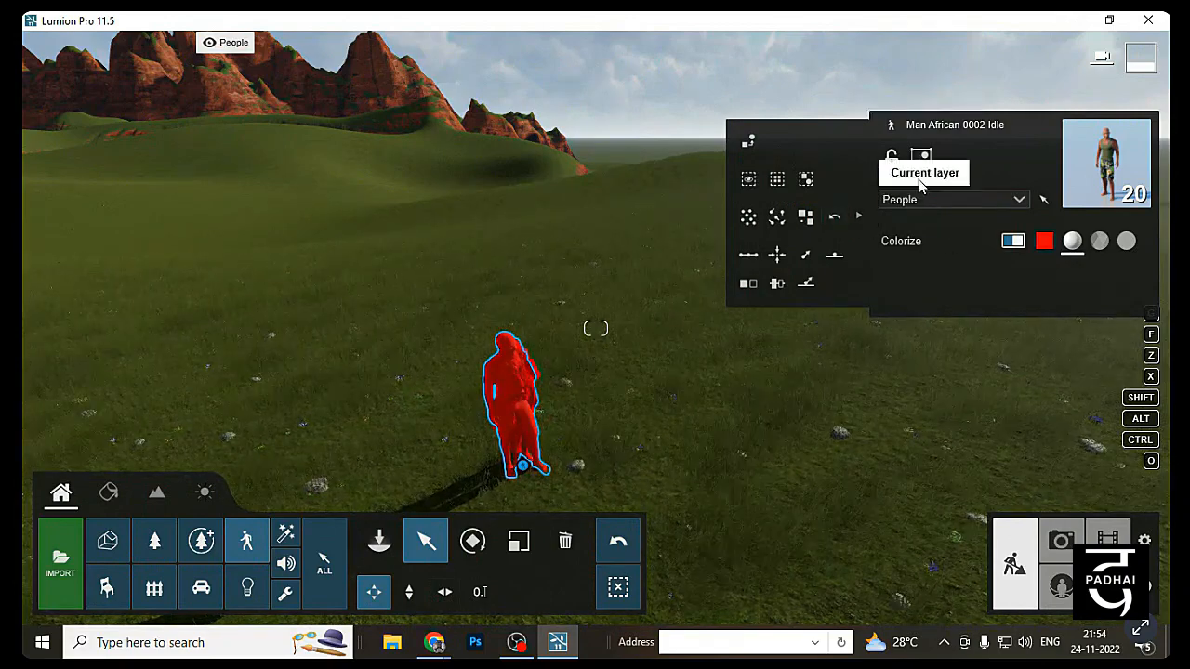
pyautogui.click(618, 543)
pyautogui.moveTo(334, 283); pyautogui.dragTo(598, 262, button='right')
pyautogui.press('s')
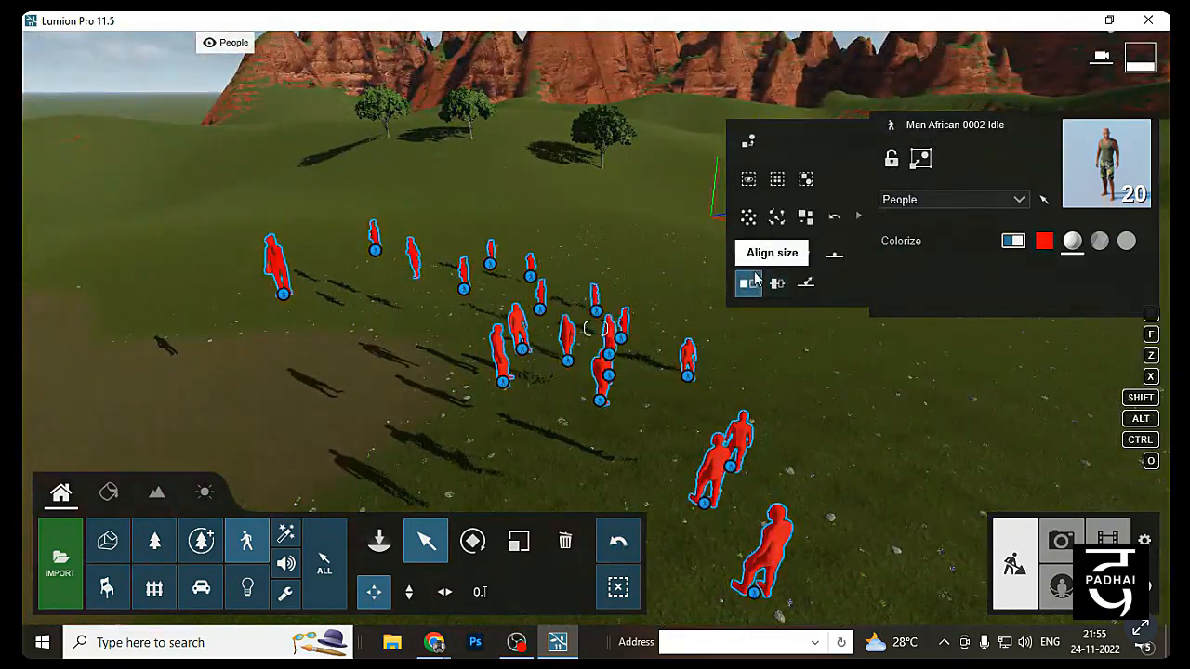
# Place the scattered people on the landscape and inspect how they stand on the ground
pyautogui.click(825, 263)
pyautogui.press('a')
pyautogui.moveTo(807, 416); pyautogui.dragTo(668, 375, button='right')
pyautogui.scroll(5, 531, 341)
pyautogui.scroll(-4, 521, 340)
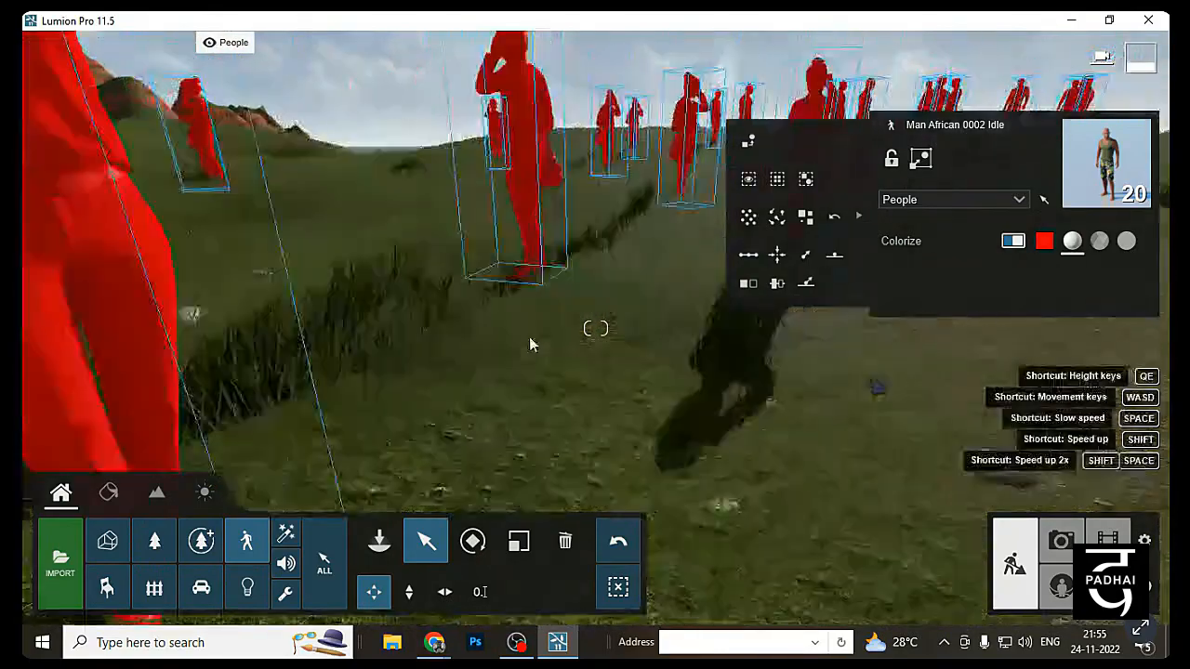
pyautogui.press('d')
pyautogui.press('s')
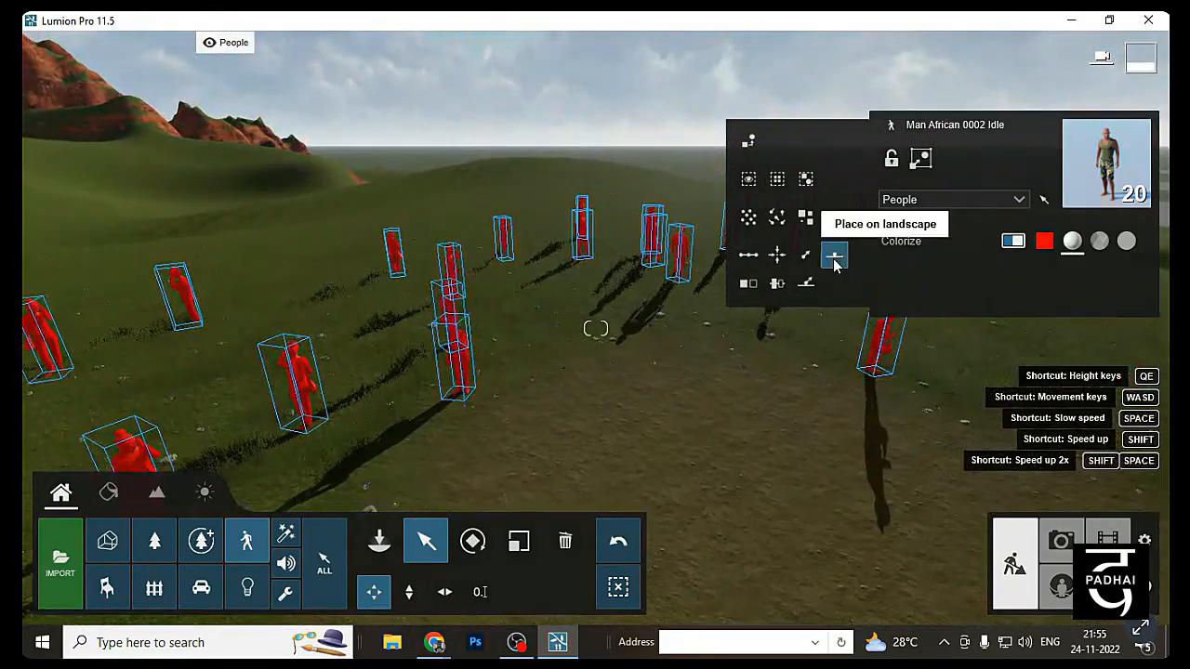
# Align the rotation of the selected people, and randomize it again
pyautogui.click(806, 260)
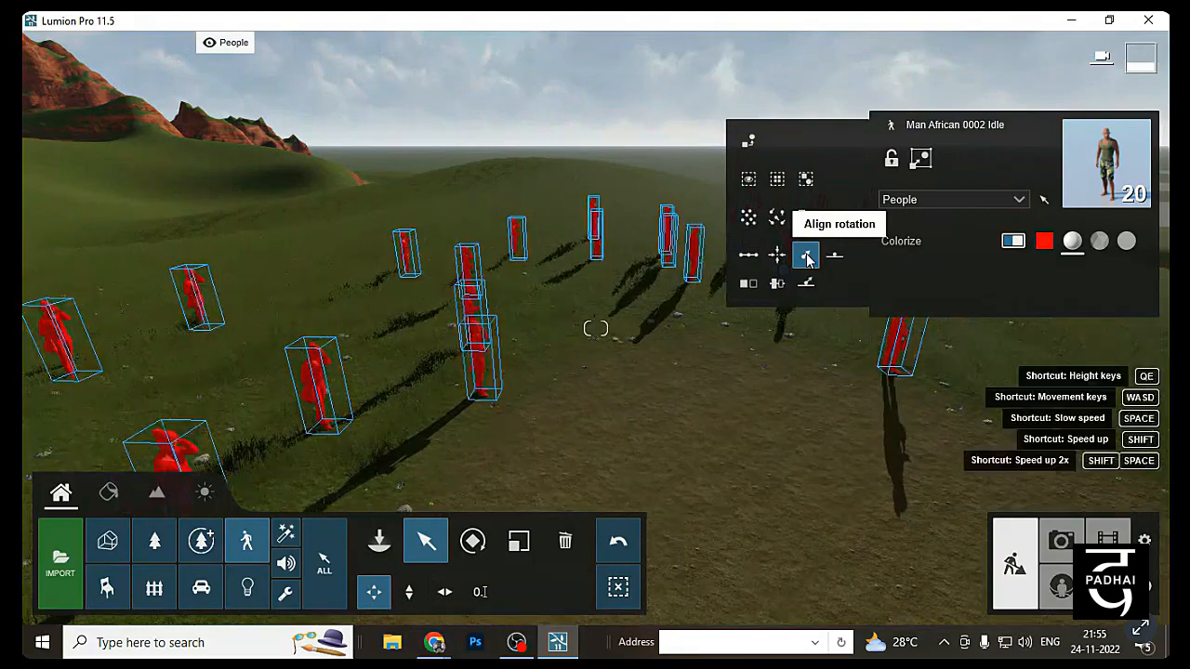
pyautogui.click(492, 442)
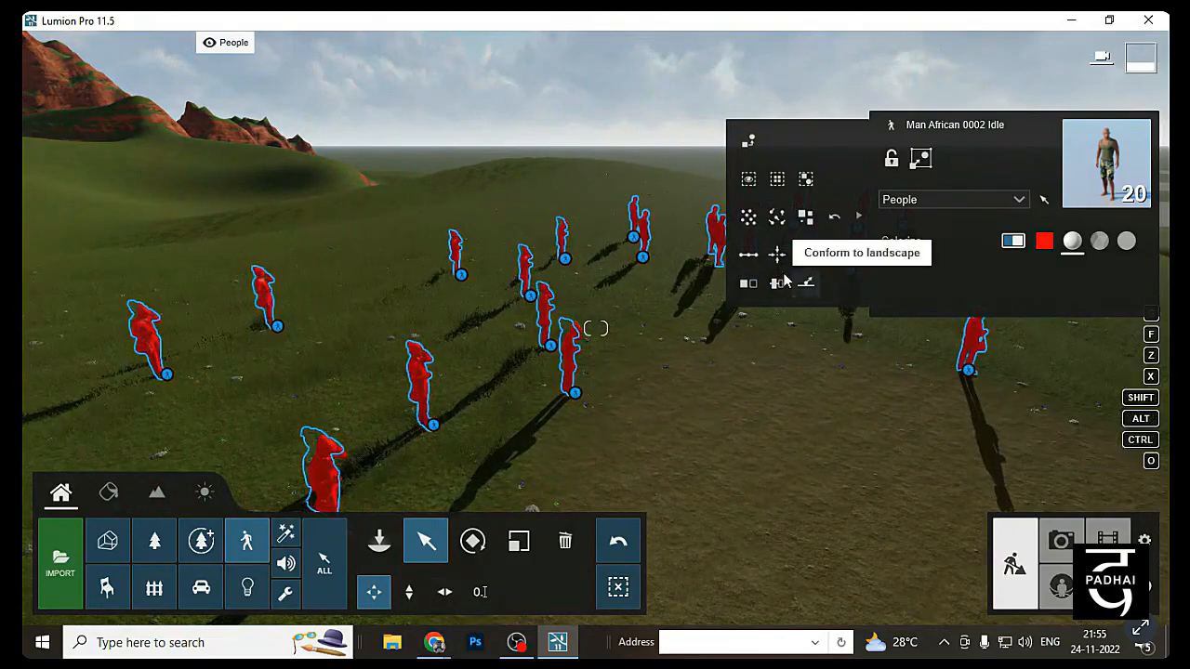
pyautogui.click(787, 223)
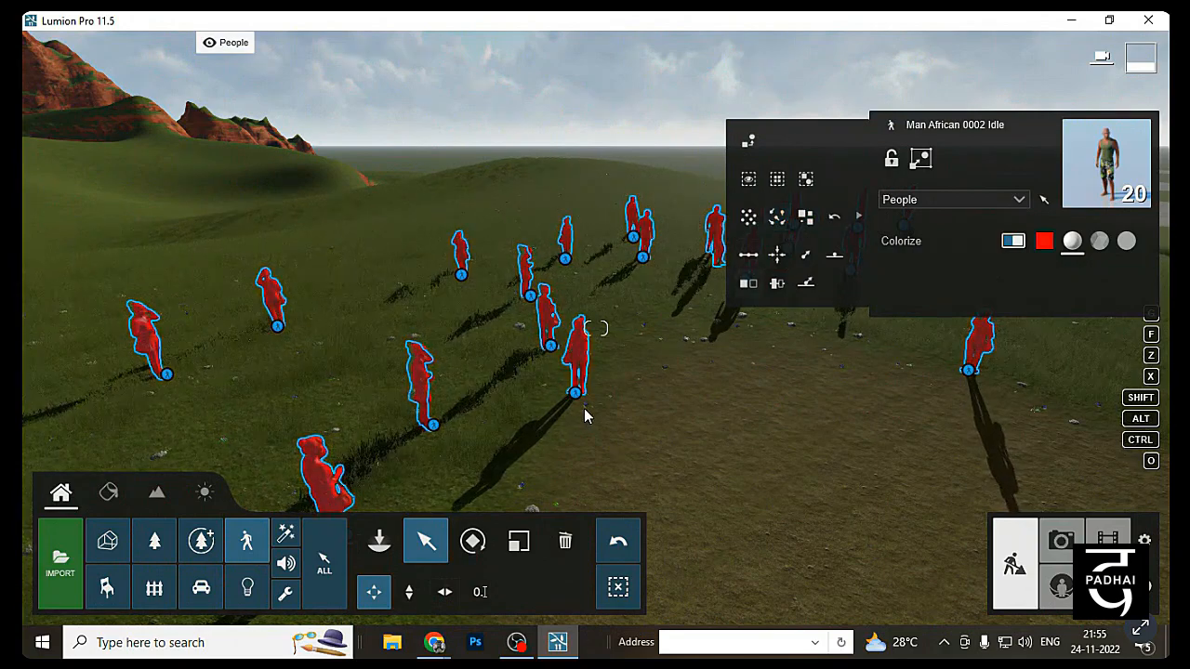
# Turn off Colorize for the selected people and view them in their original colours
pyautogui.click(1013, 241)
pyautogui.moveTo(687, 411); pyautogui.dragTo(741, 414, button='right')
pyautogui.press('s')
pyautogui.press('a')
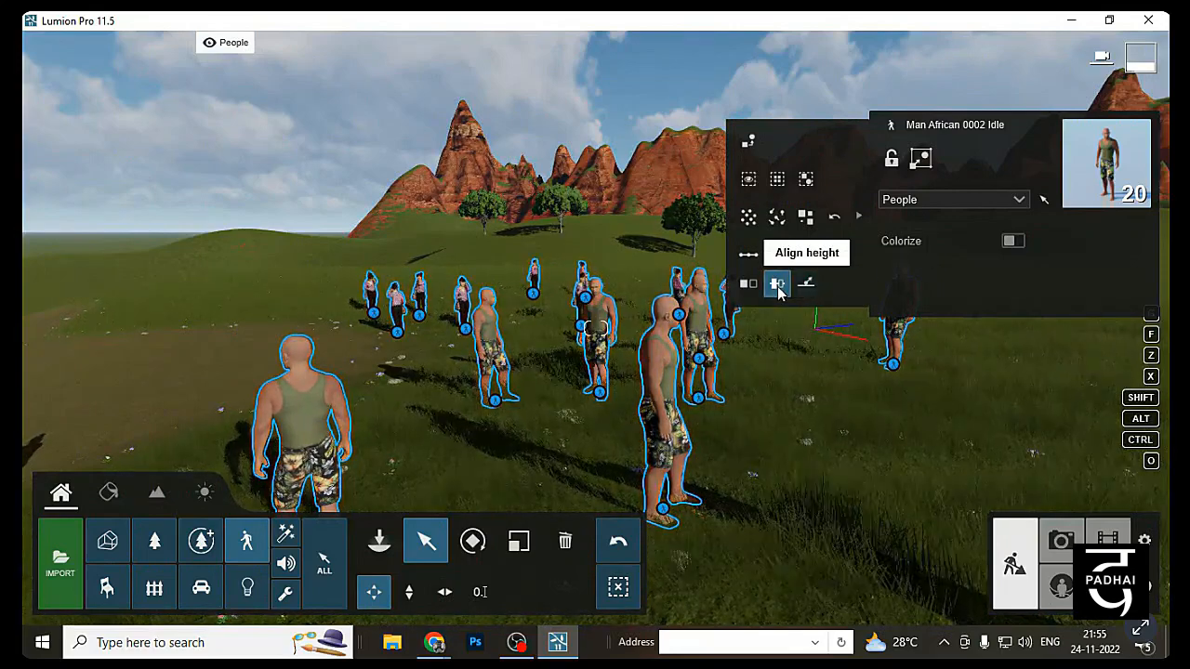
# Align the height of the selected people and randomize their size
pyautogui.click(777, 284)
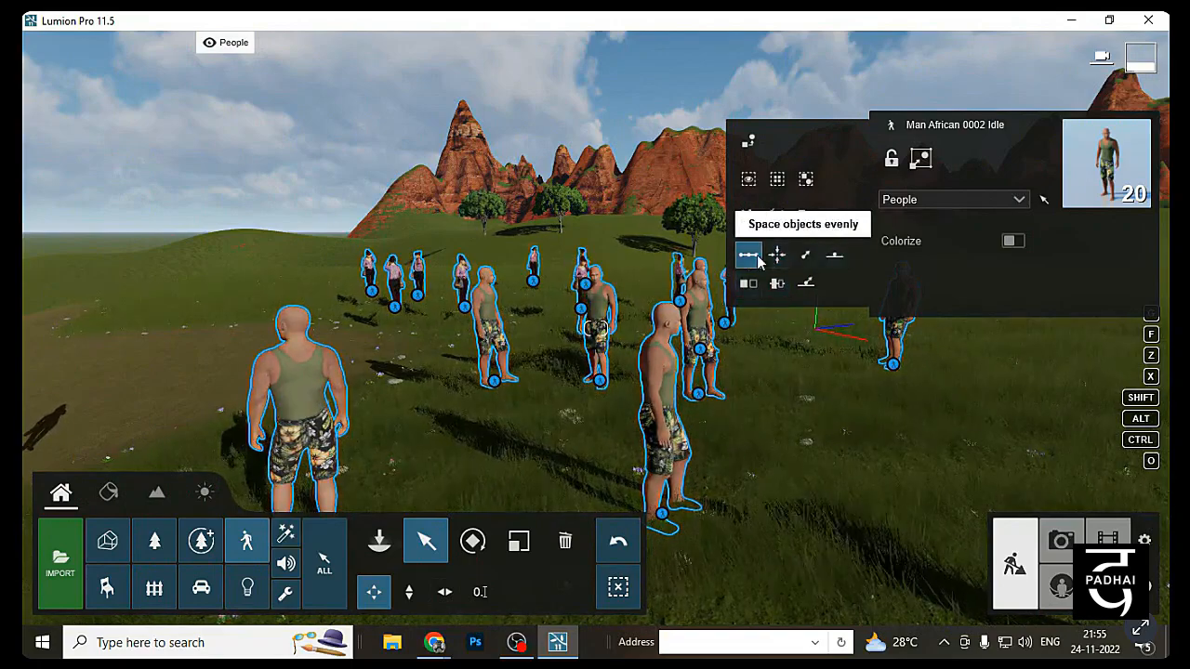
pyautogui.click(807, 219)
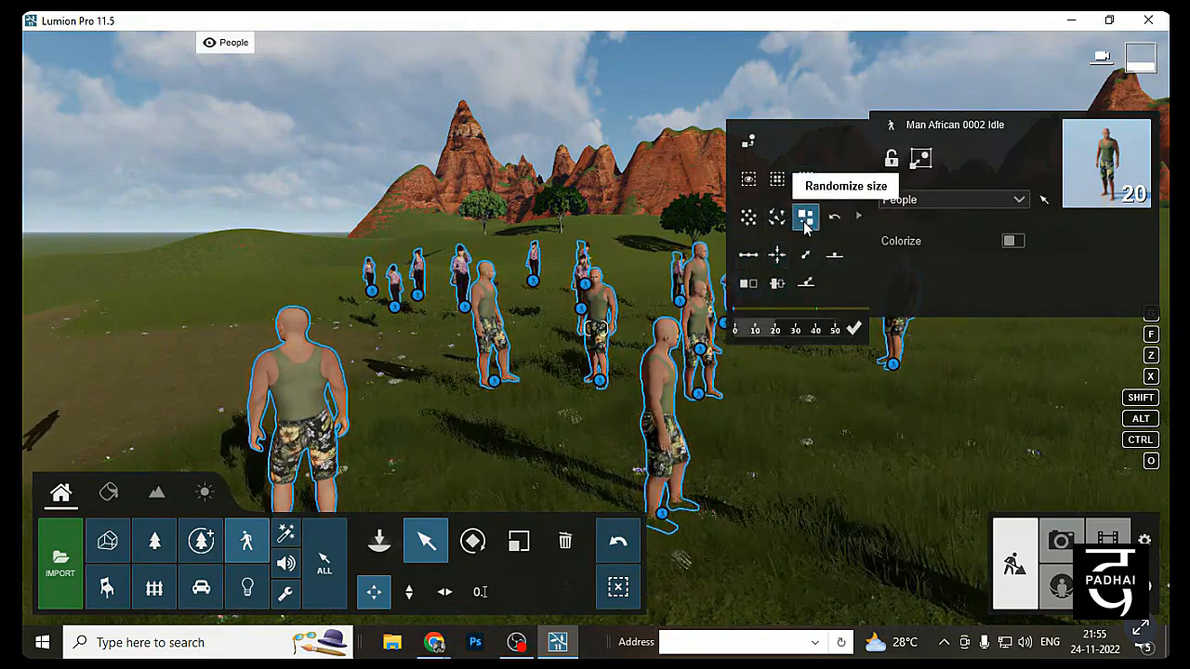
pyautogui.press('w')
pyautogui.moveTo(613, 260); pyautogui.dragTo(579, 258, button='right')
pyautogui.press('a')
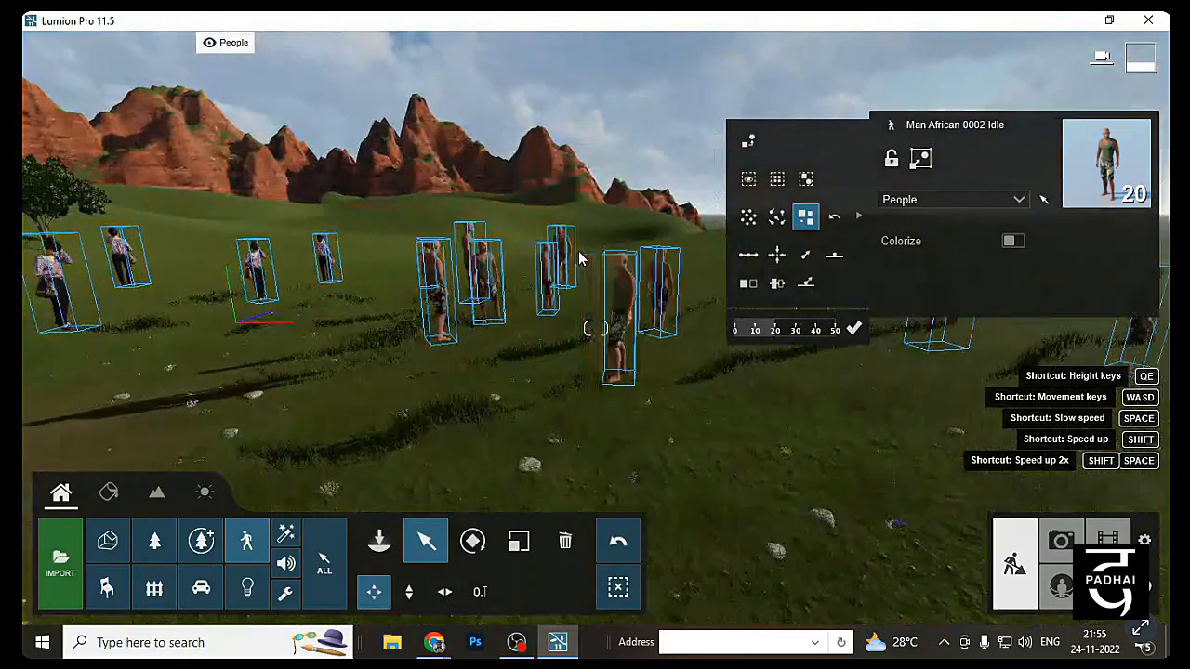
# Place the resized people on the landscape and hide the advanced options
pyautogui.click(830, 262)
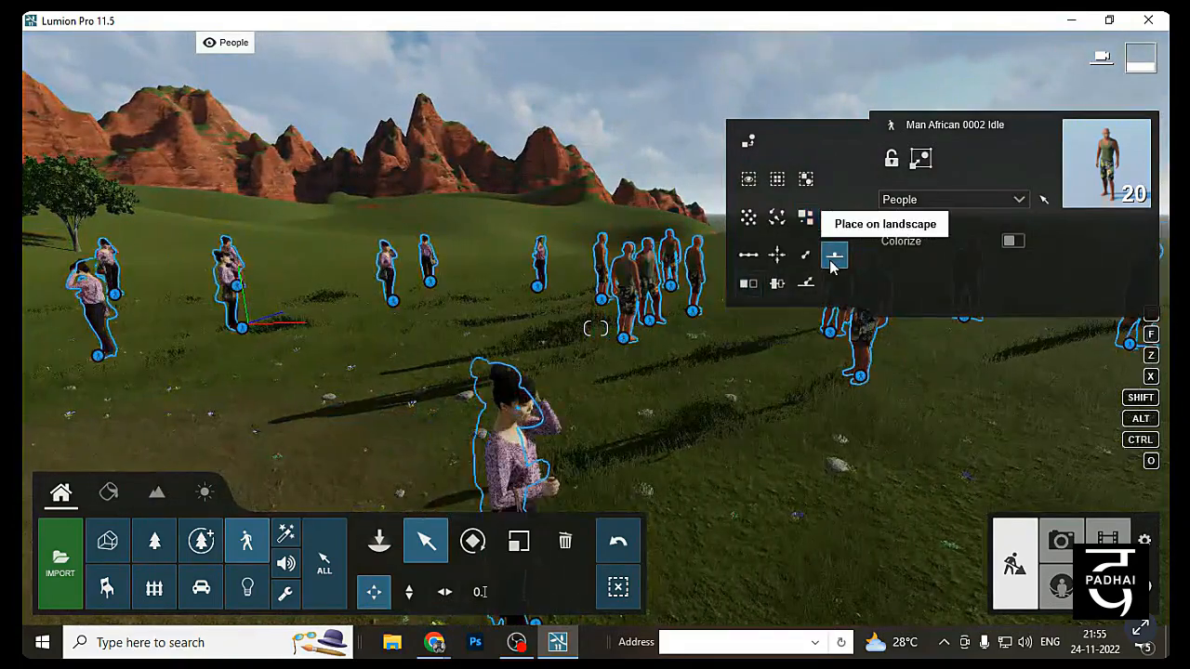
pyautogui.press('a')
pyautogui.moveTo(546, 313); pyautogui.dragTo(504, 314, button='right')
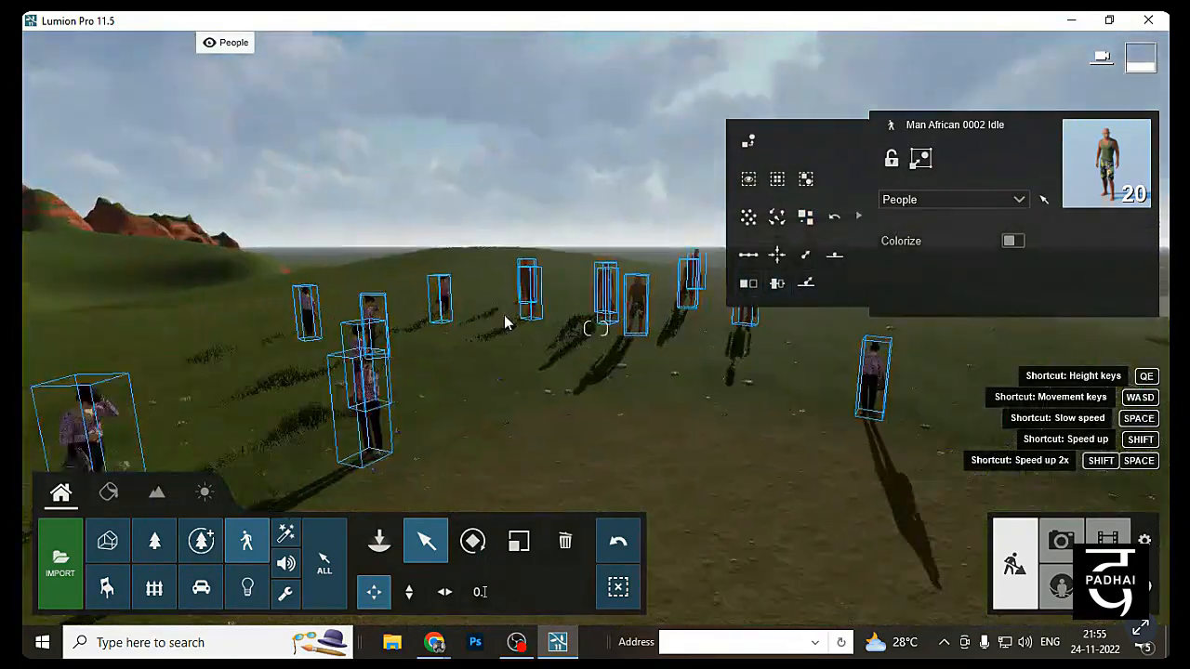
pyautogui.moveTo(751, 373); pyautogui.dragTo(858, 218, button='right')
pyautogui.click(858, 216)
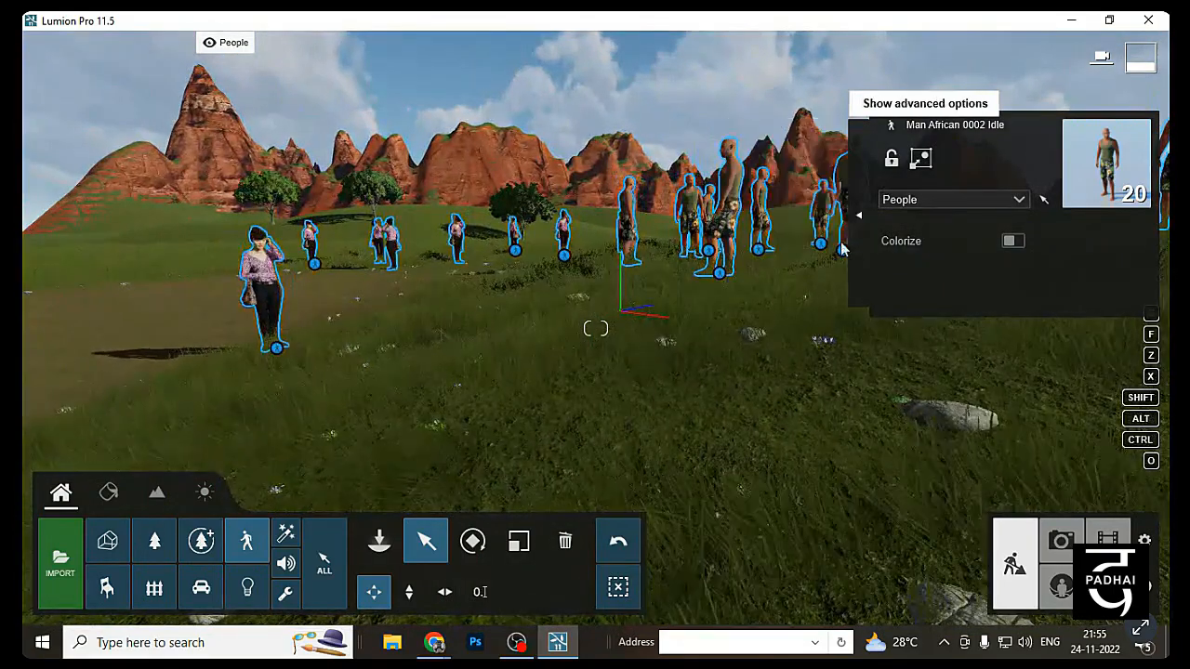
# Deselect all the people and view the woman standing by the bare ground up close
pyautogui.press('s')
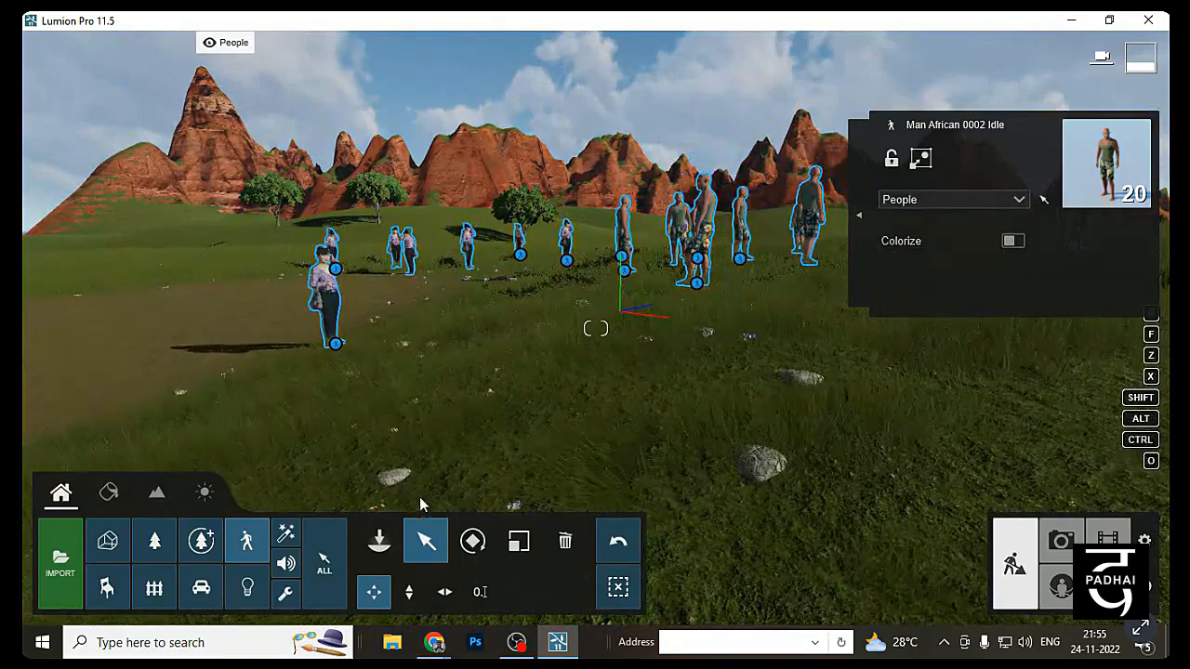
pyautogui.moveTo(743, 390); pyautogui.dragTo(477, 560, button='right')
pyautogui.press('w')
pyautogui.press('d')
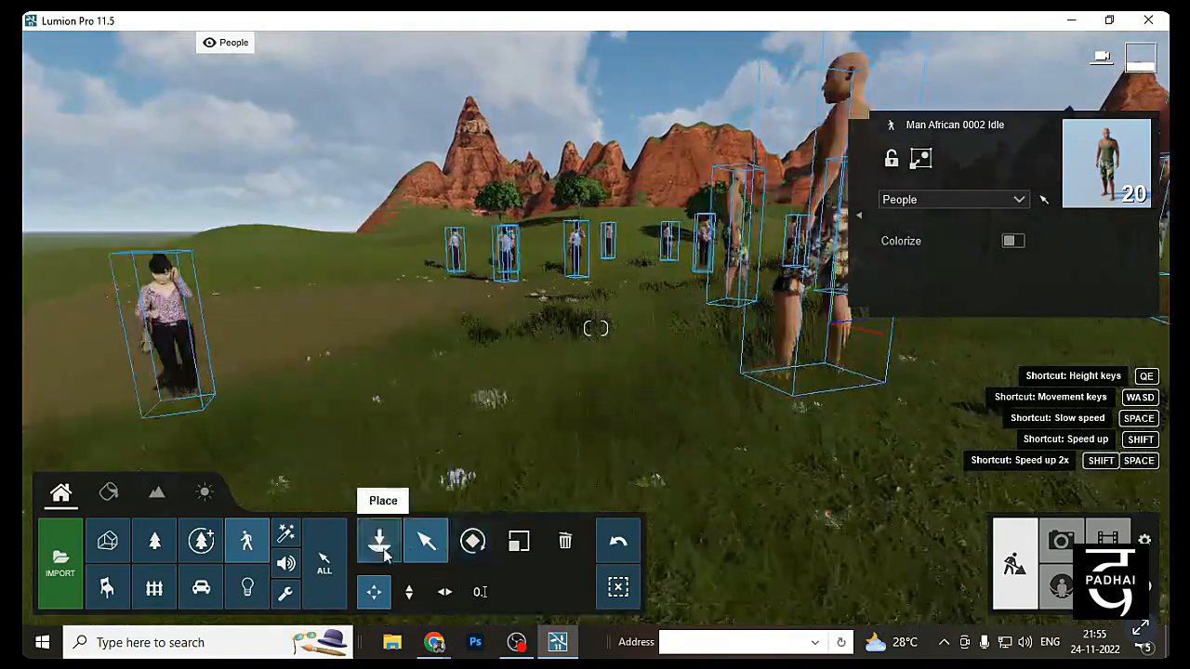
pyautogui.press('s')
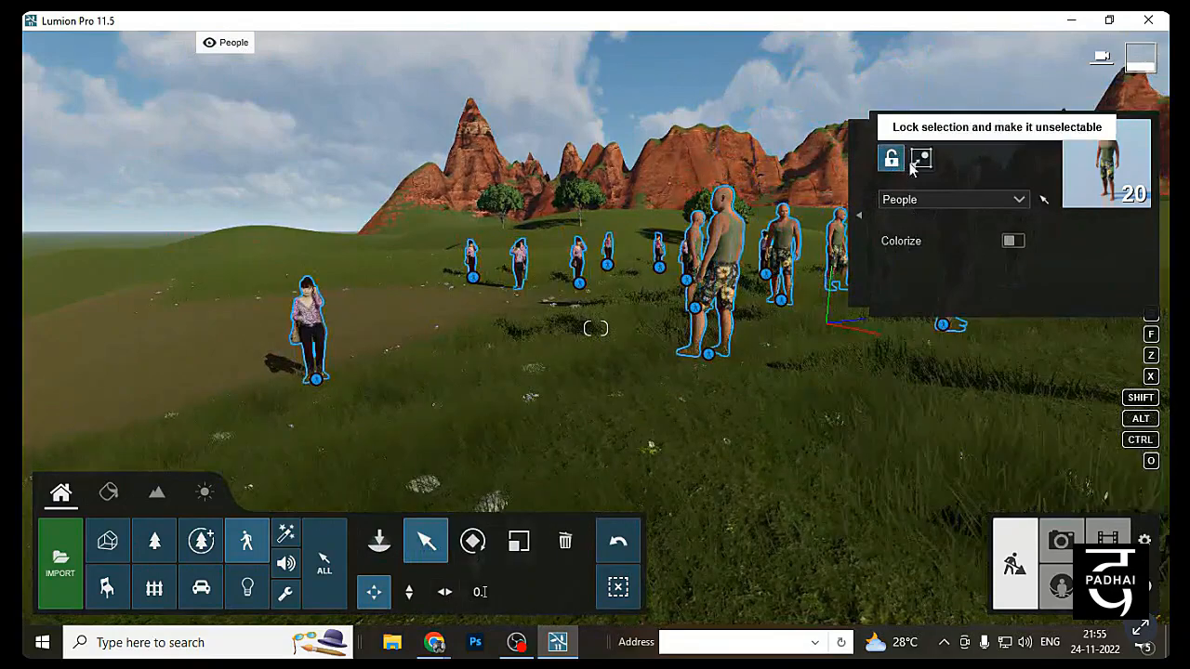
pyautogui.click(618, 587)
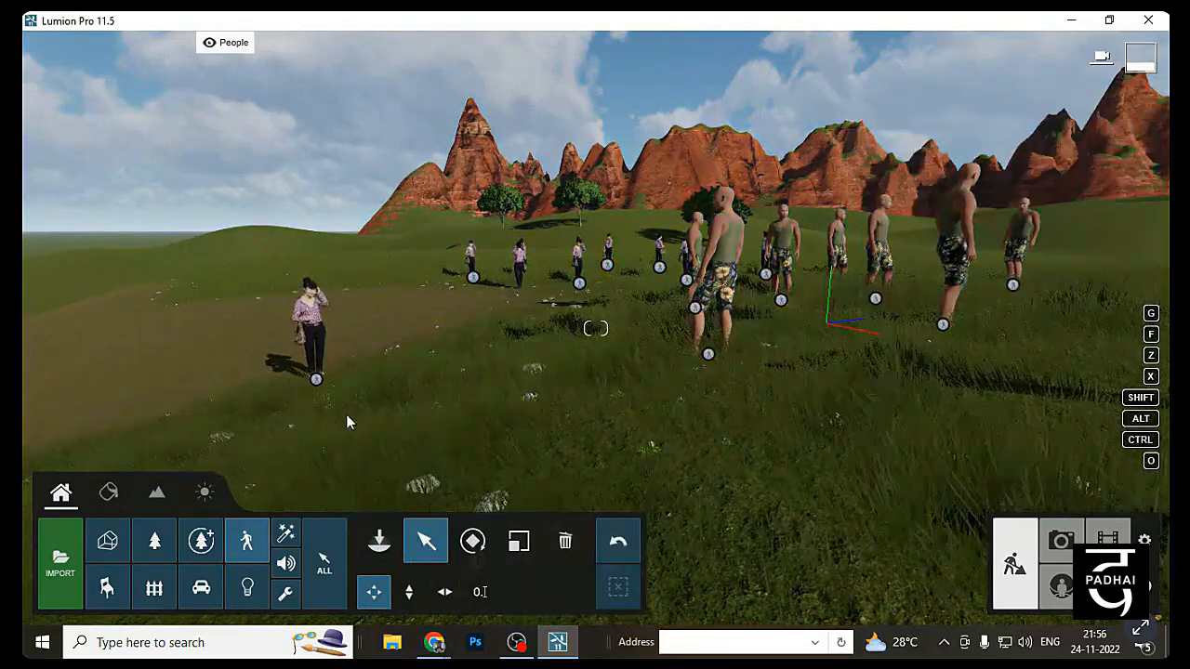
pyautogui.press('a')
pyautogui.press('w')
pyautogui.press('d')
pyautogui.press('w')
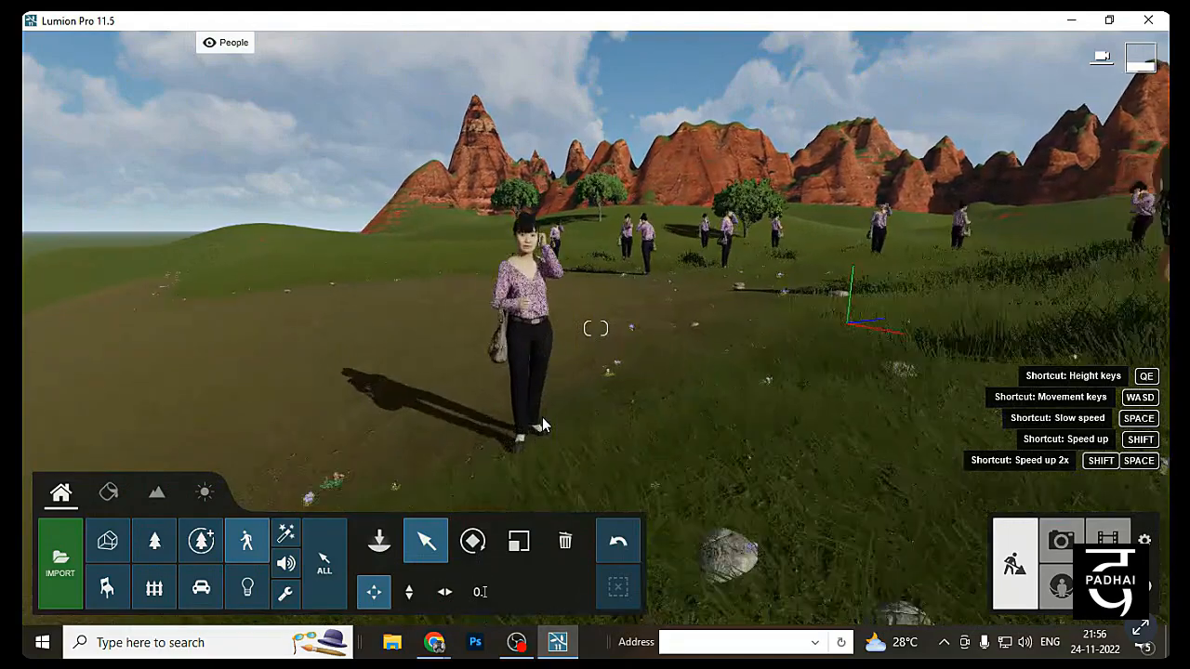
# Rotate the woman standing by the bare ground to face a new direction
pyautogui.click(473, 541)
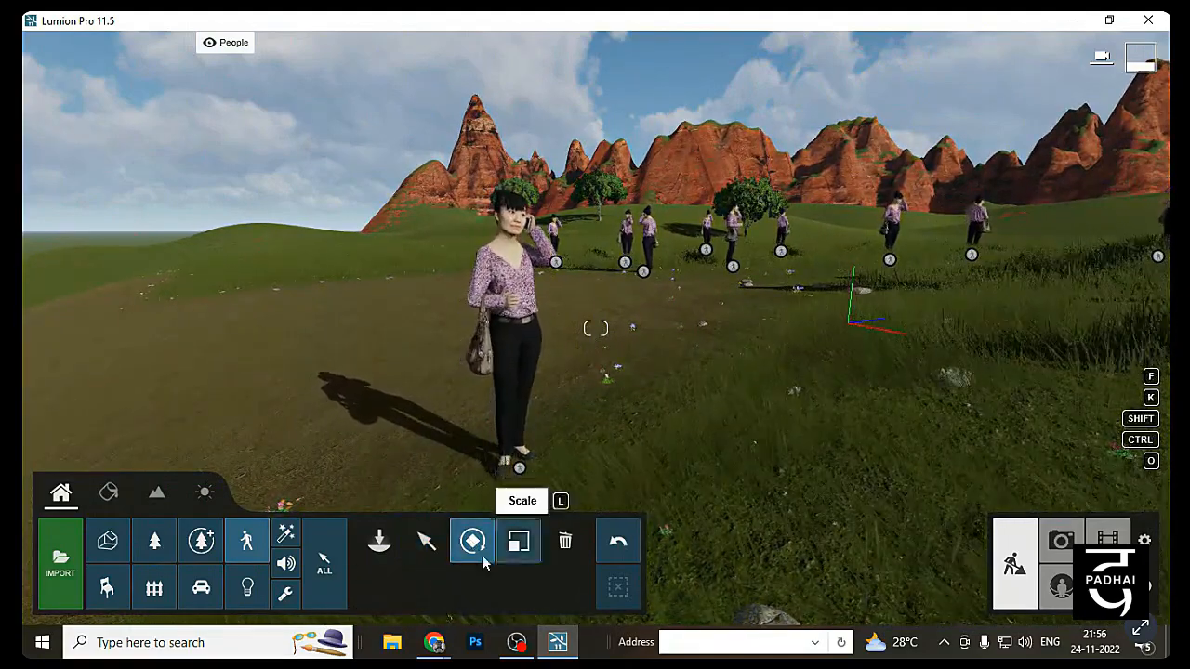
pyautogui.click(520, 469)
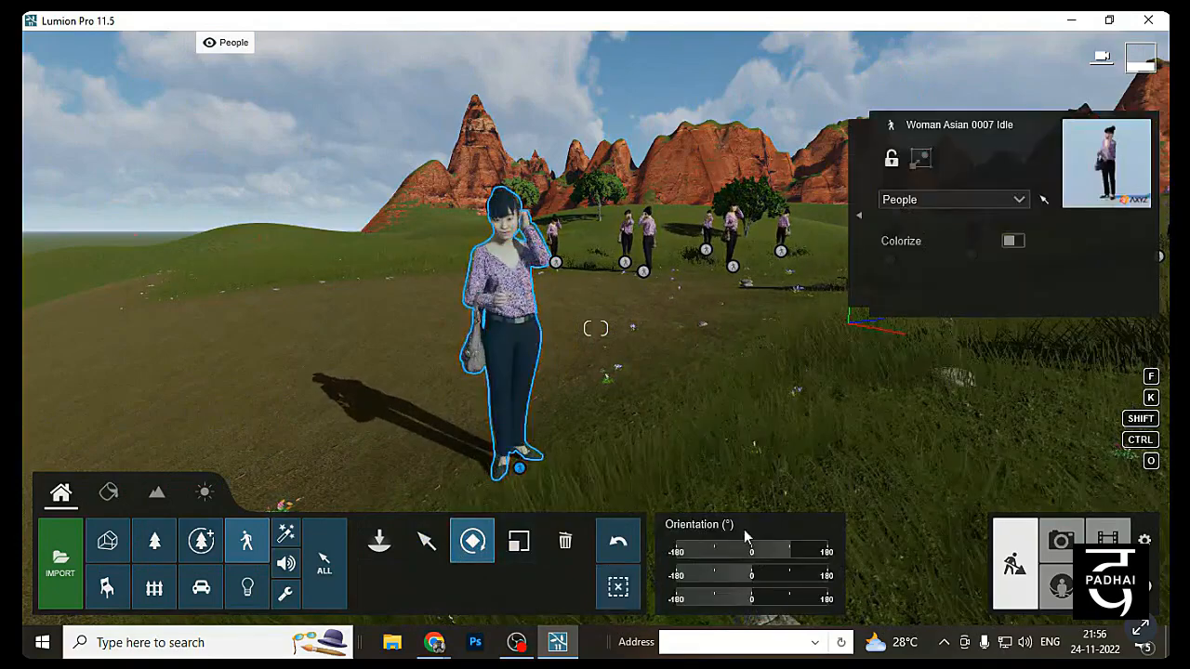
pyautogui.moveTo(783, 558); pyautogui.dragTo(717, 606)
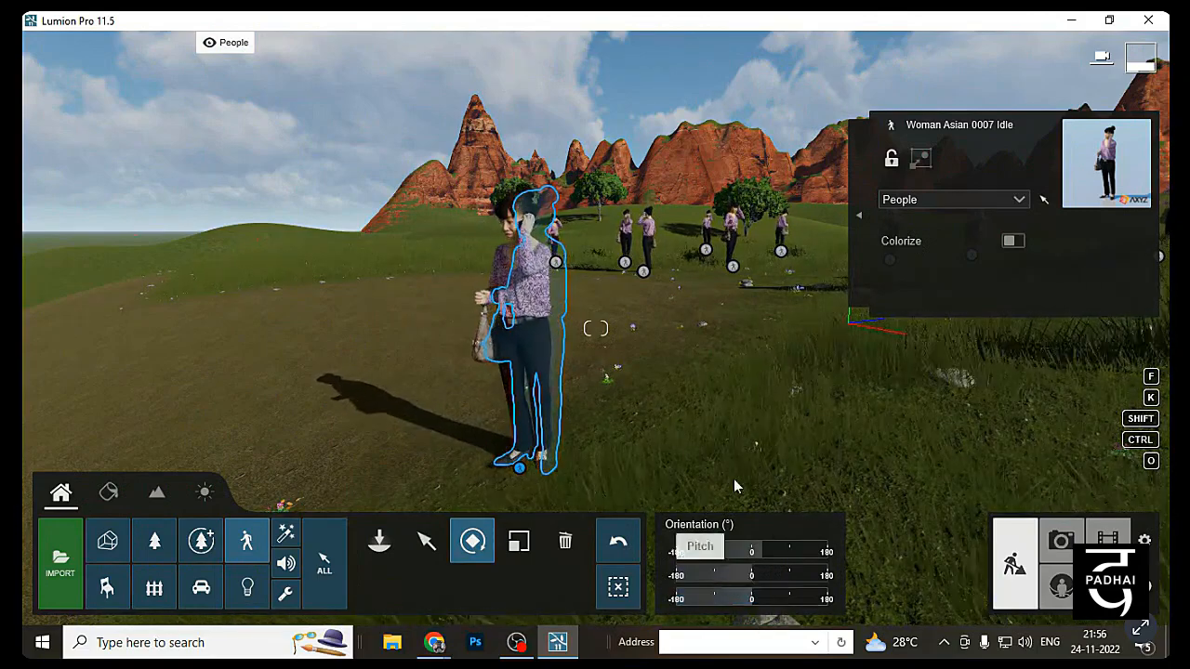
pyautogui.click(615, 556)
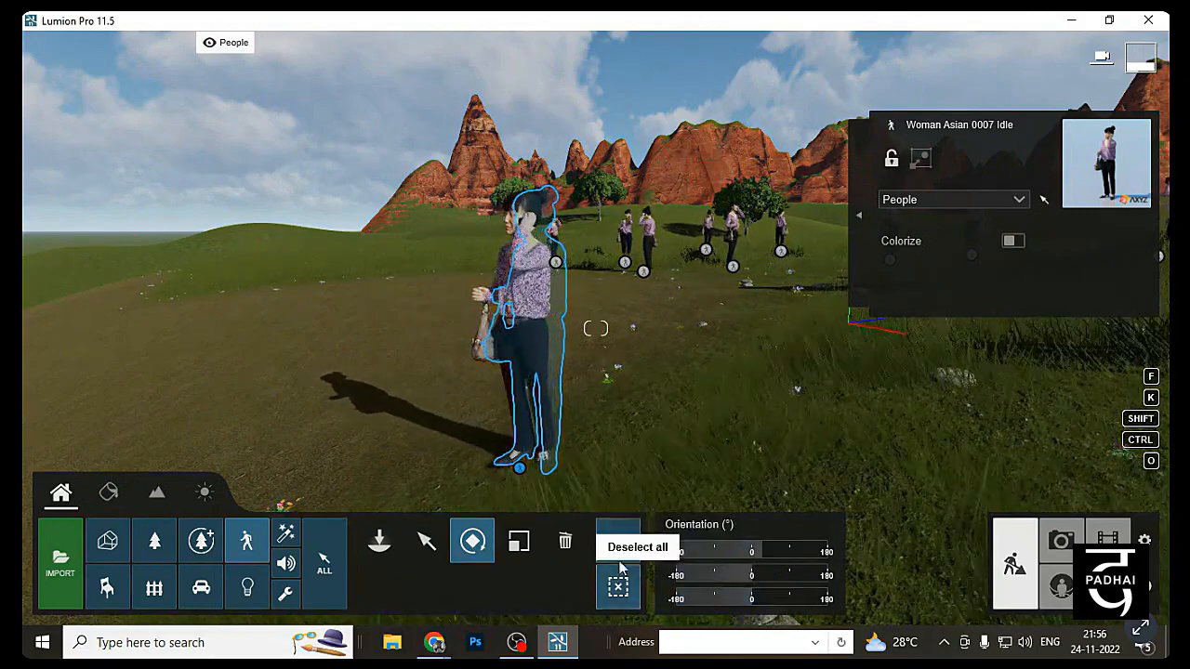
# Try different sizes for the woman by the bare ground, including 1.2x
pyautogui.click(531, 554)
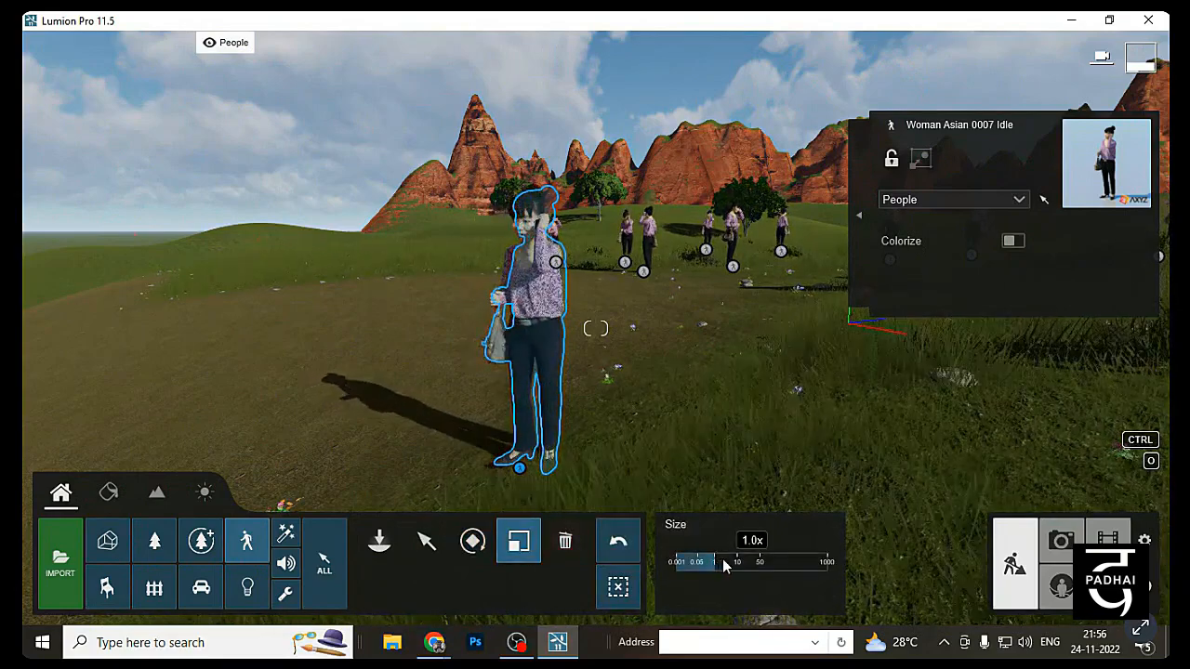
pyautogui.moveTo(722, 559)
pyautogui.mouseDown()
pyautogui.moveTo(731, 563)
pyautogui.moveTo(717, 561)
pyautogui.mouseUp()
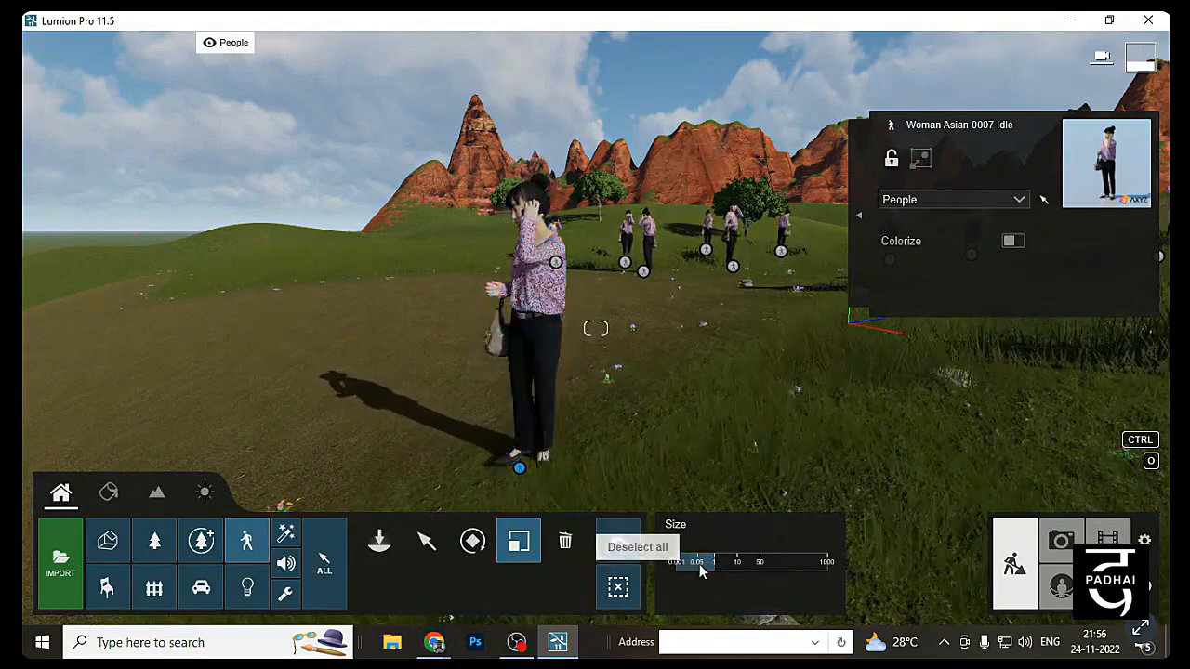
pyautogui.moveTo(747, 564)
pyautogui.mouseDown()
pyautogui.moveTo(736, 558)
pyautogui.moveTo(760, 557)
pyautogui.mouseUp()
pyautogui.press('BackSpace')
pyautogui.press('BackSpace')
pyautogui.press('BackSpace')
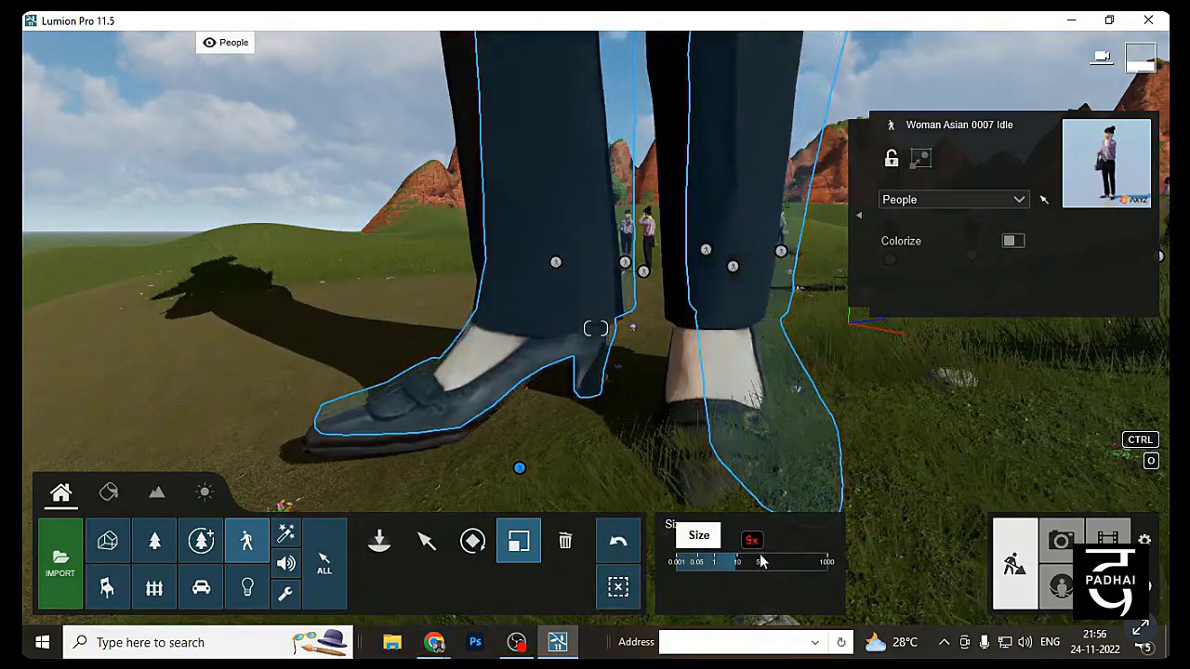
pyautogui.write('1.2')
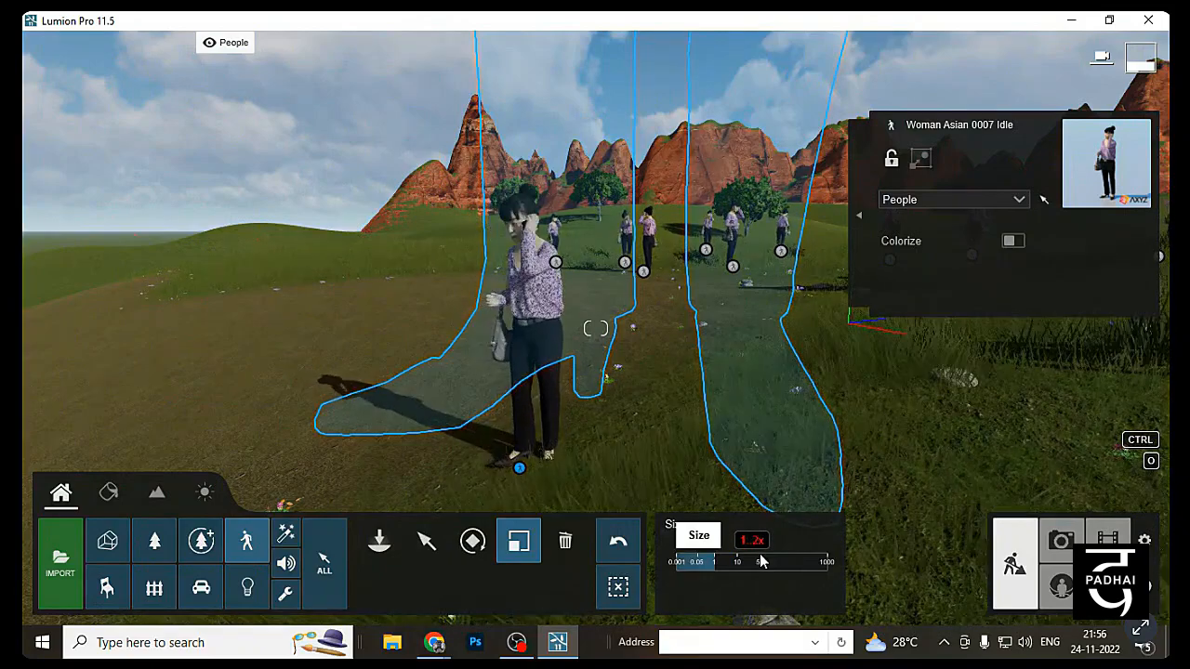
pyautogui.press('Return')
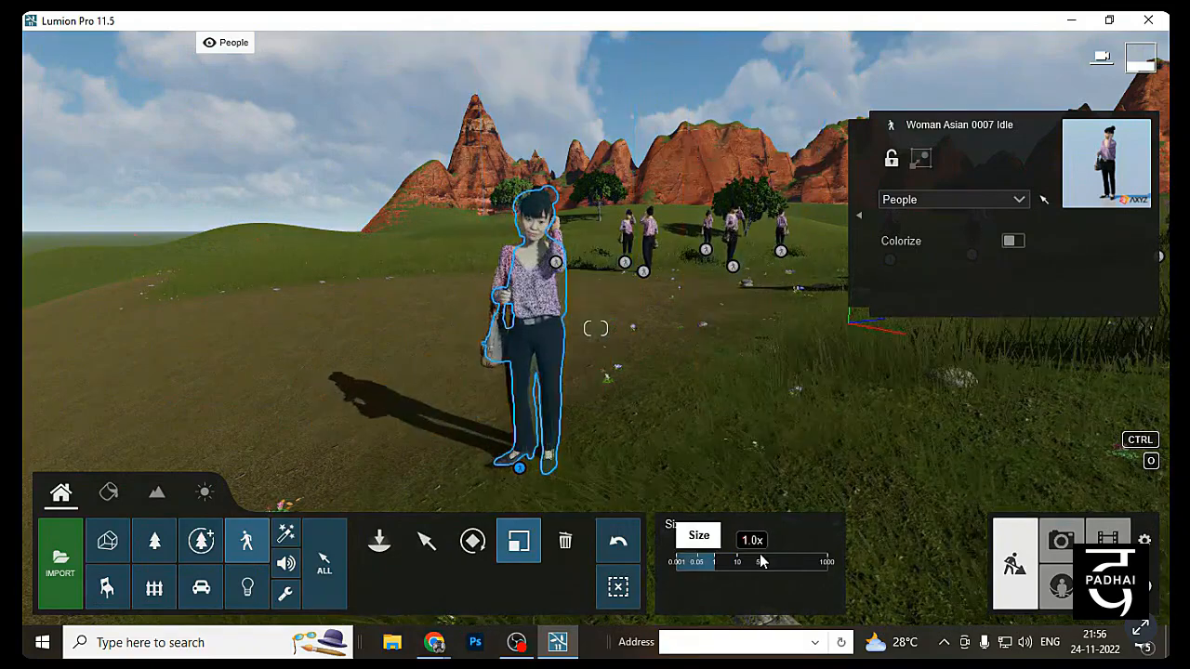
# Delete the woman standing by the bare ground
pyautogui.click(565, 541)
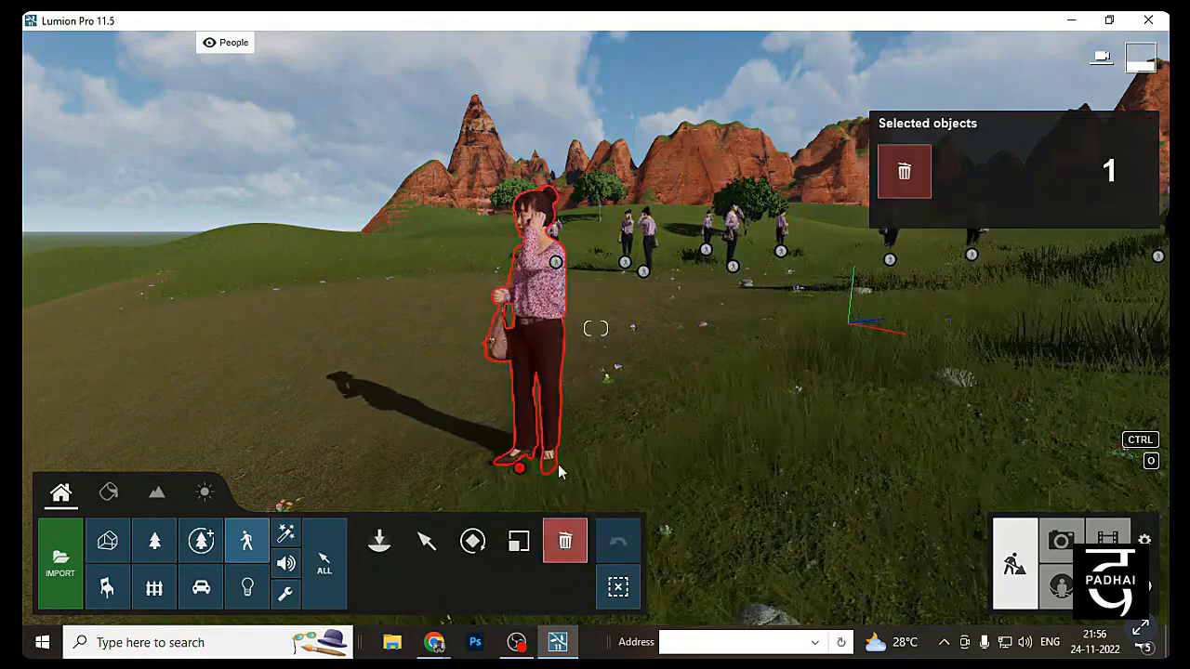
pyautogui.click(536, 472)
pyautogui.press('s')
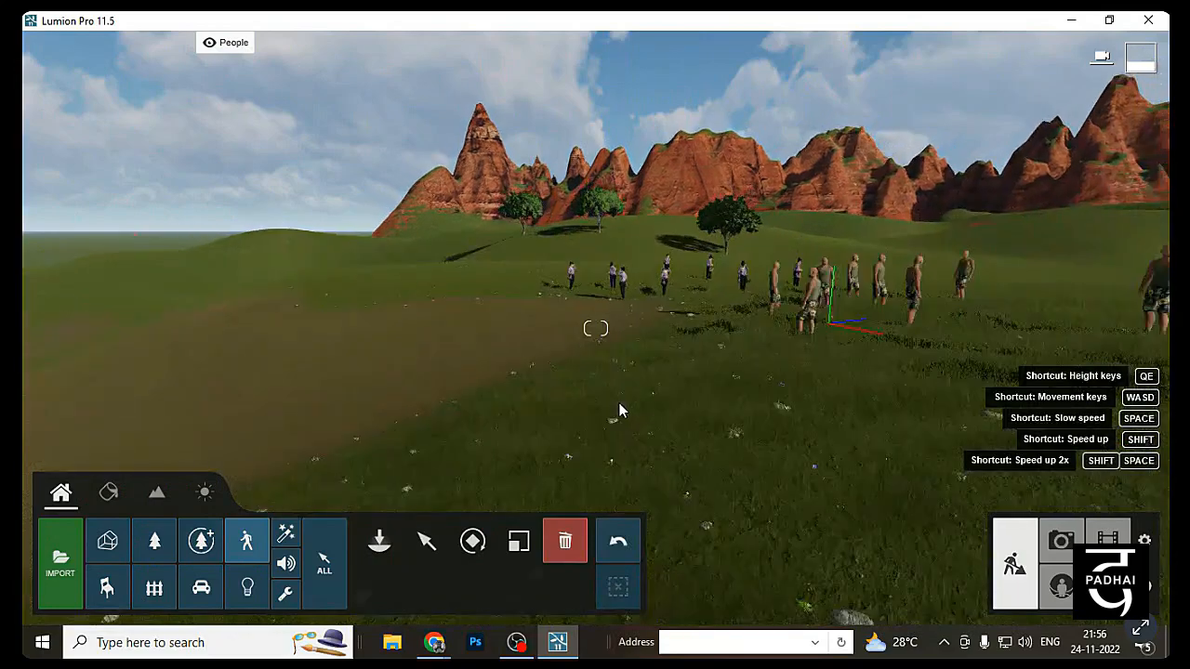
pyautogui.moveTo(619, 410); pyautogui.dragTo(776, 416, button='right')
pyautogui.press('a')
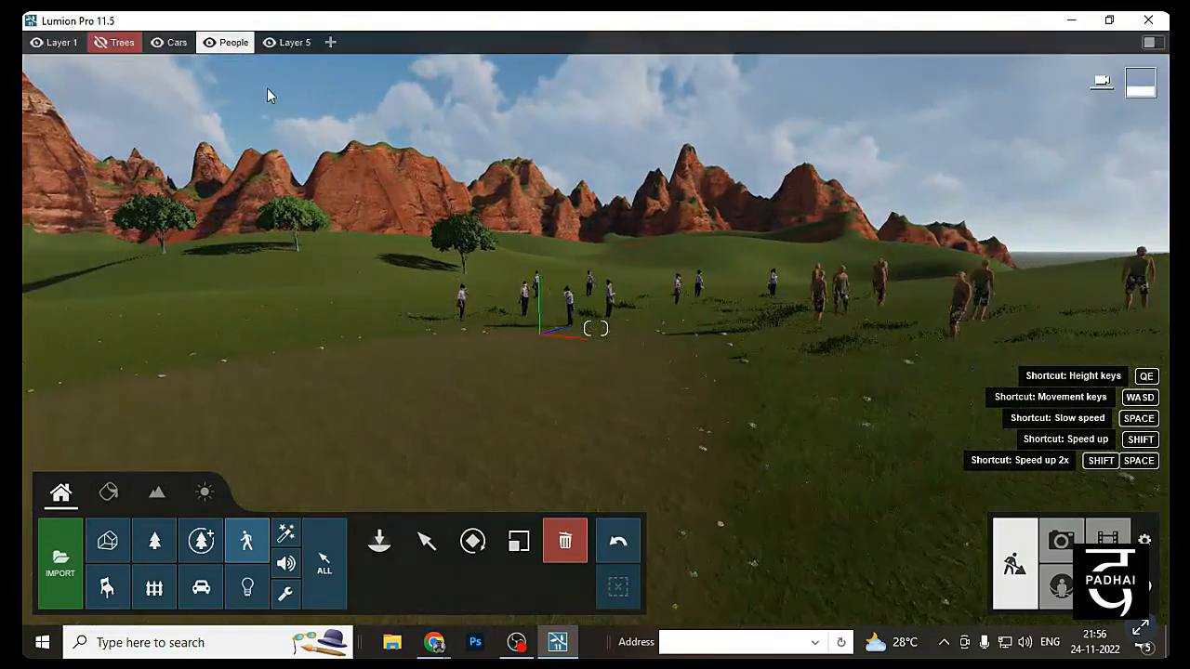
# Show the hidden Trees layer and make Layer 5 the current layer
pyautogui.moveTo(157, 44)
pyautogui.click(100, 43)
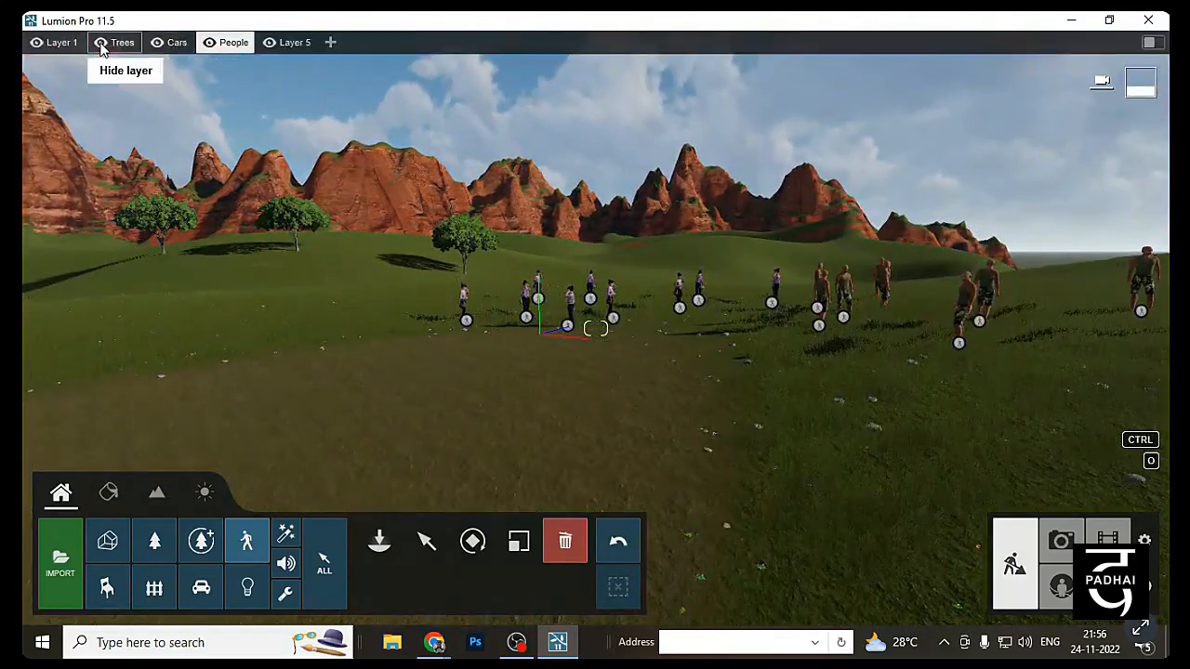
pyautogui.click(297, 44)
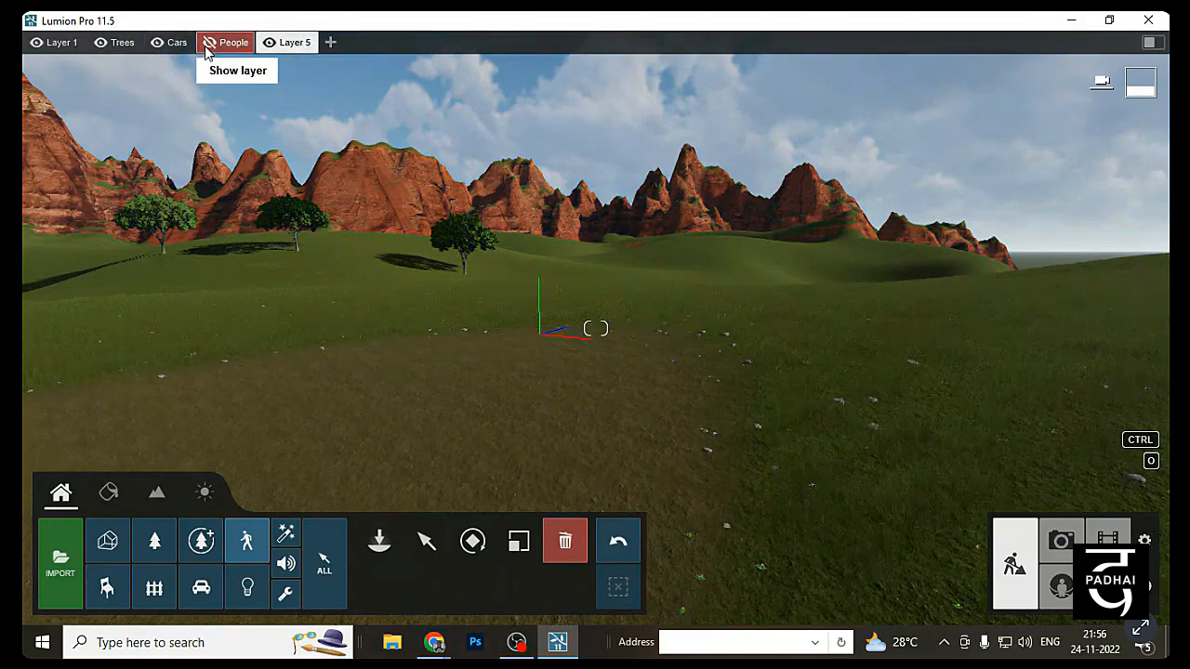
# Toggle the visibility of the People, Trees and Cars layers and view the row of cars from above
pyautogui.click(206, 45)
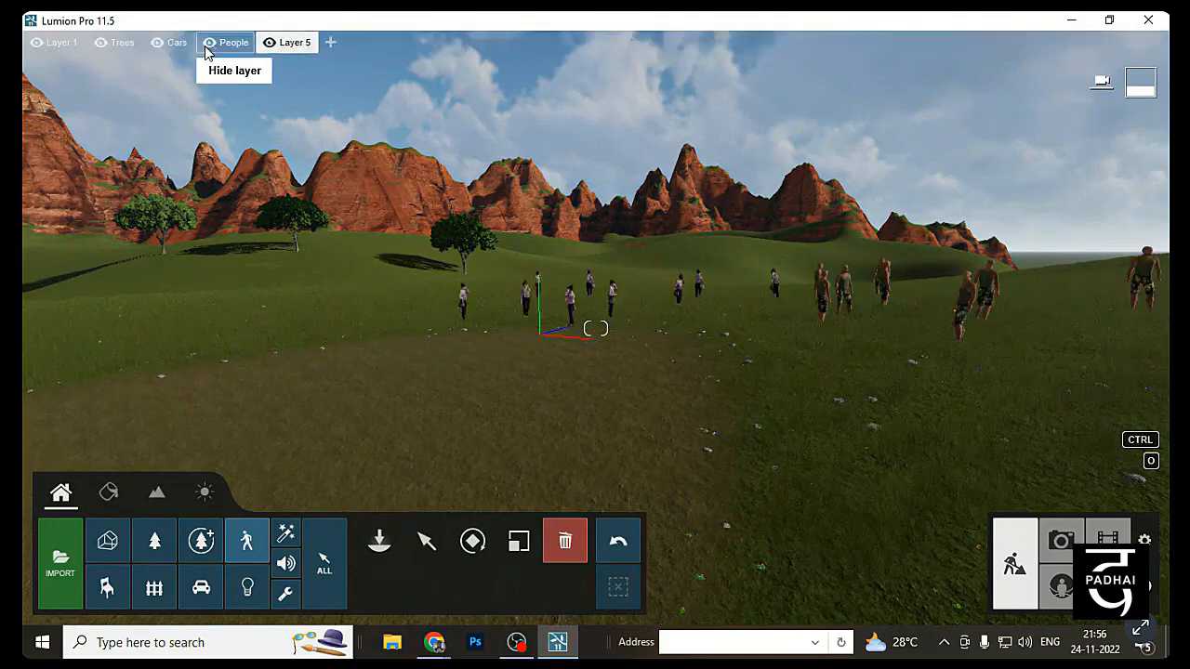
pyautogui.click(100, 43)
pyautogui.click(102, 42)
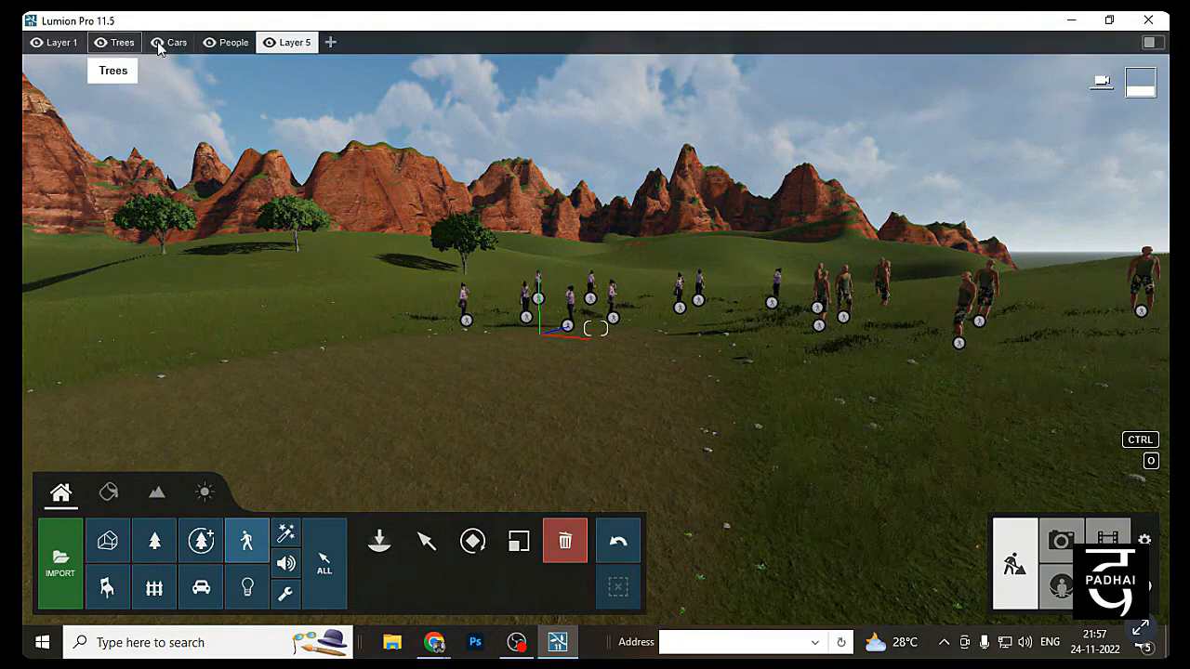
pyautogui.click(157, 44)
pyautogui.press('s')
pyautogui.moveTo(593, 328); pyautogui.dragTo(564, 372, button='right')
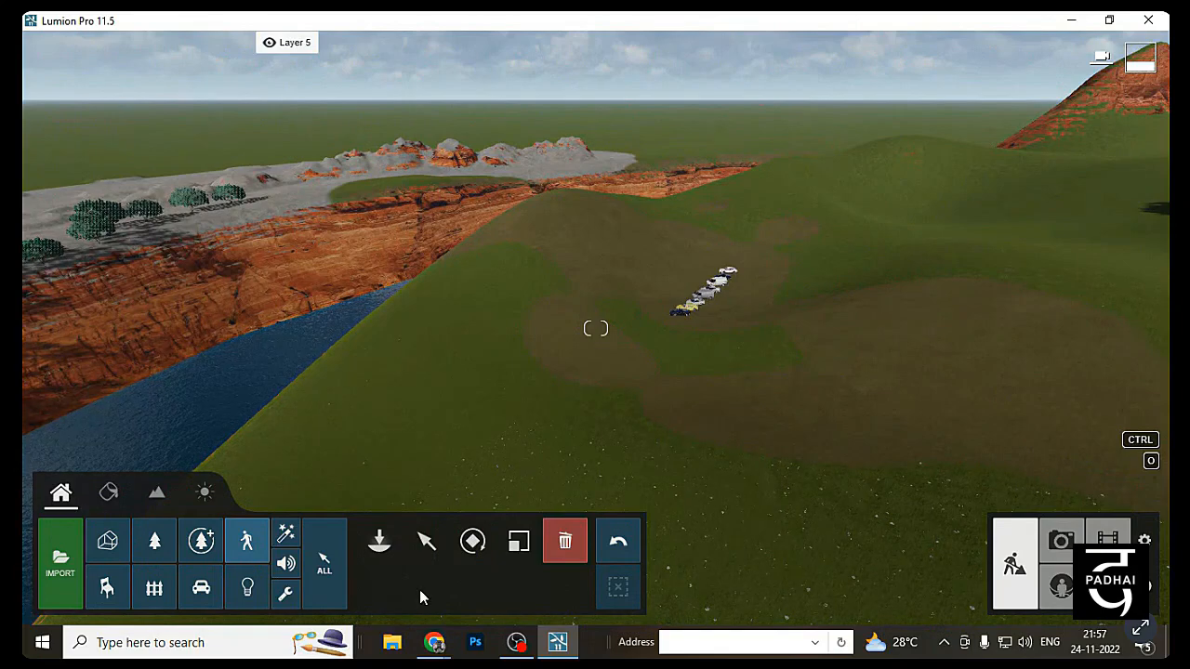
# Check the live class chat in Chrome and return to the landscape scene in Lumion
pyautogui.moveTo(434, 648)
pyautogui.click(395, 595)
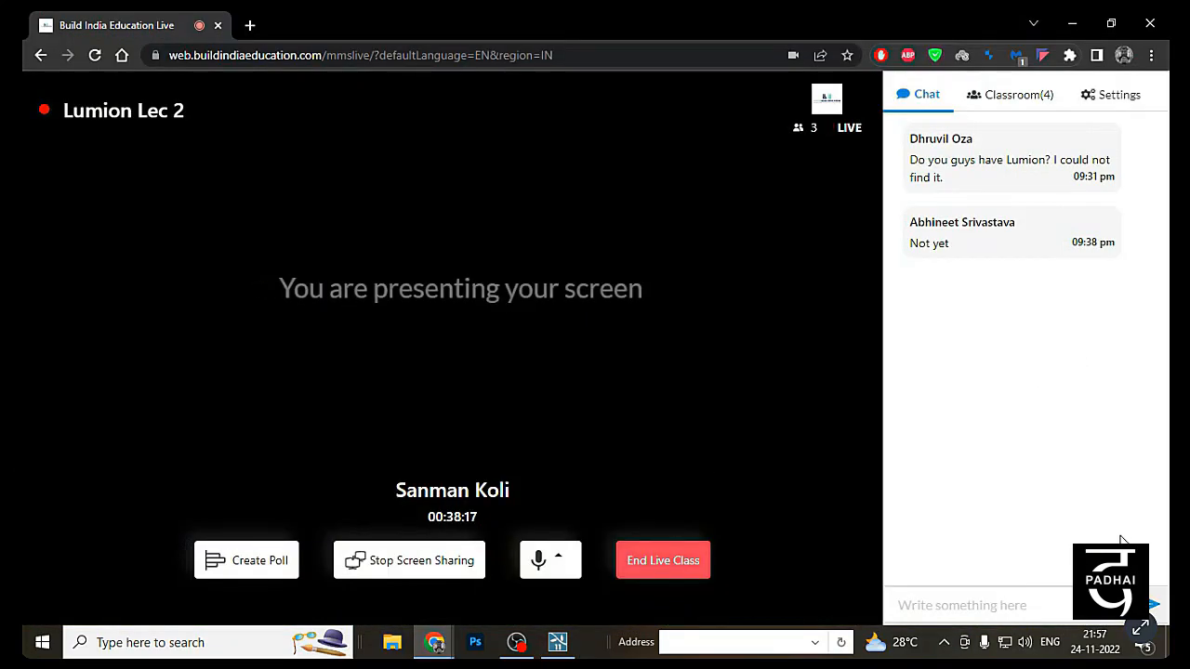
pyautogui.click(556, 643)
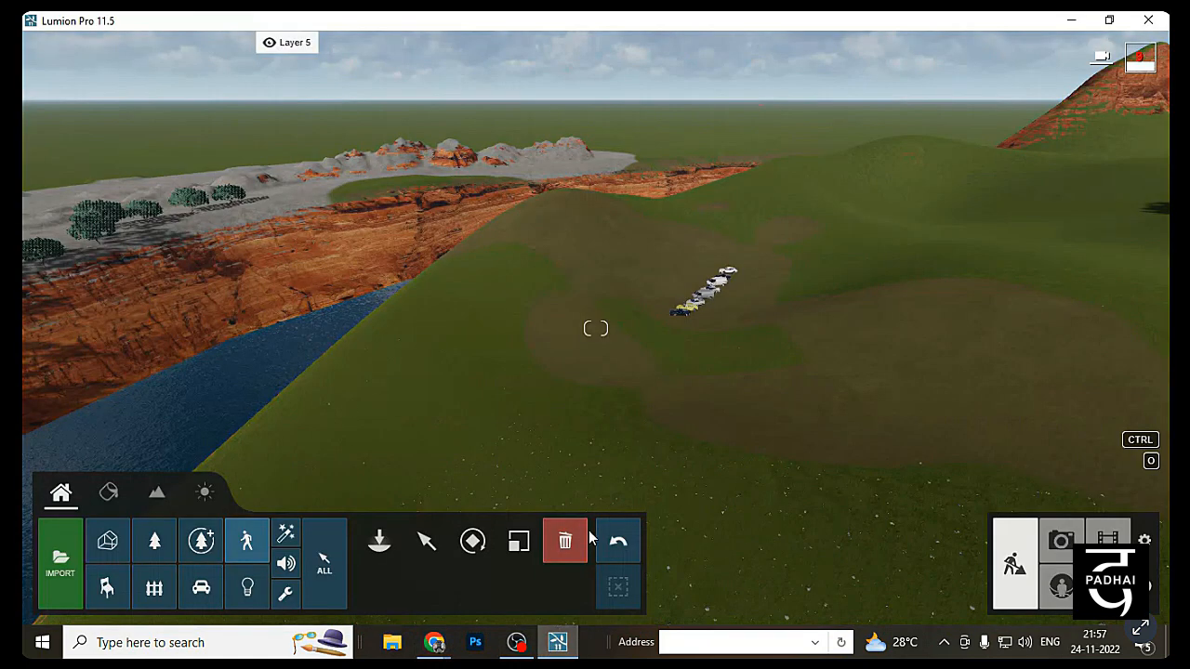
pyautogui.moveTo(756, 381); pyautogui.dragTo(727, 394, button='right')
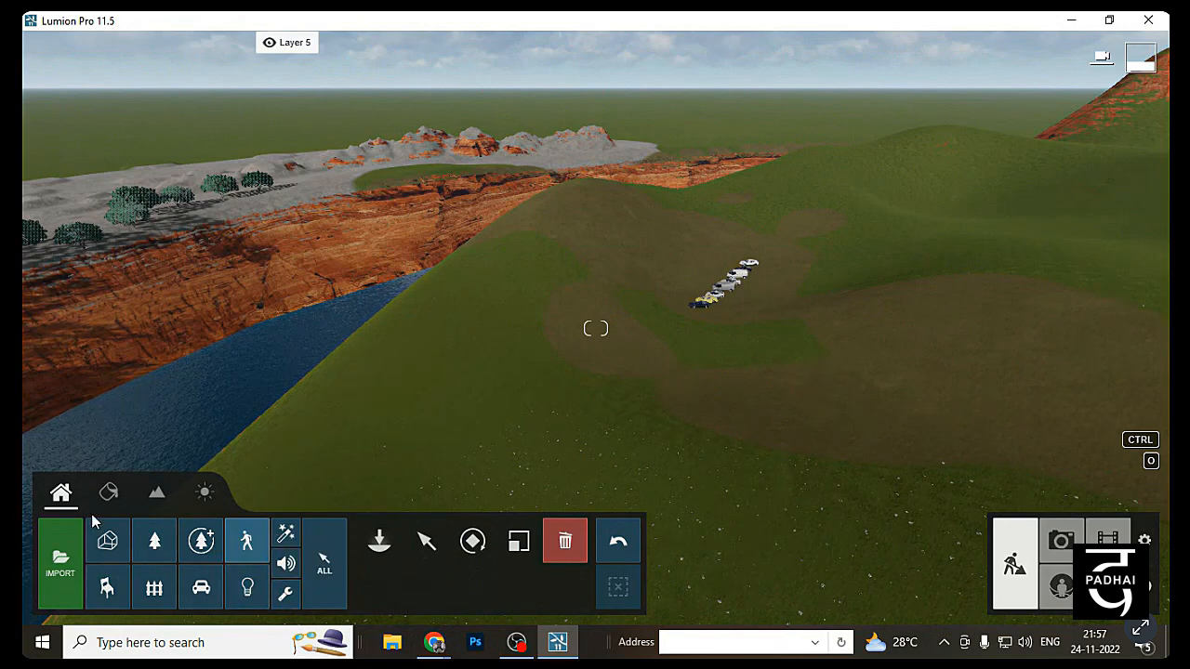
# Open the Material Editor and look over the row of cars and the trees along the canyon
pyautogui.click(108, 494)
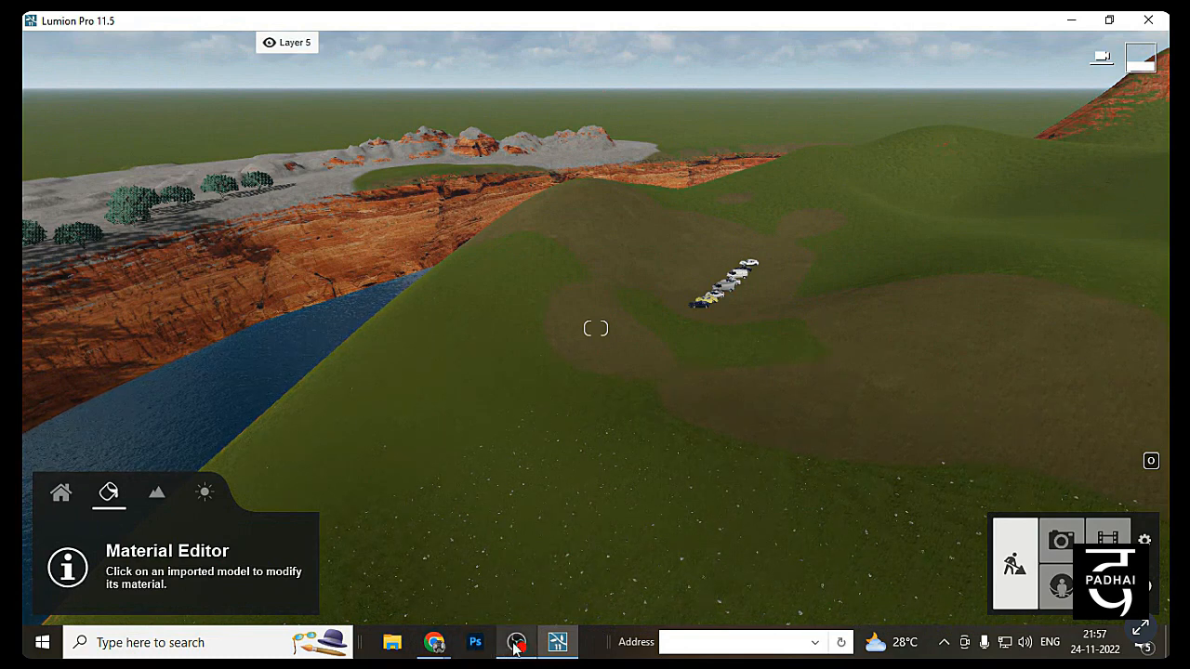
pyautogui.moveTo(516, 646)
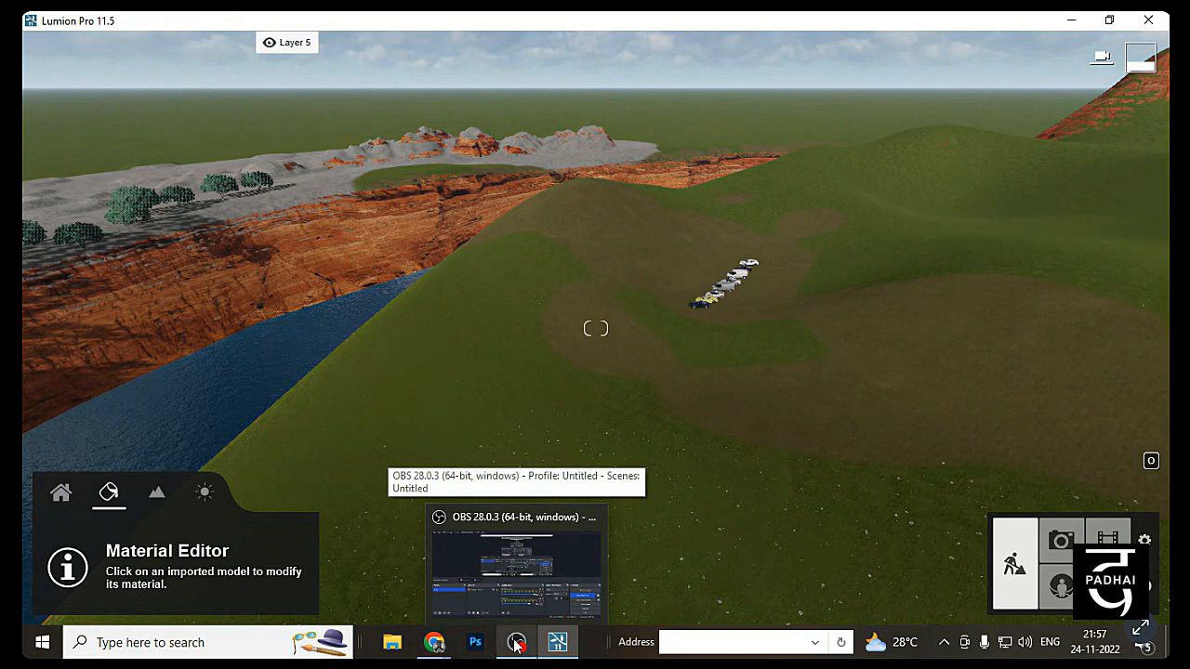
pyautogui.press('w')
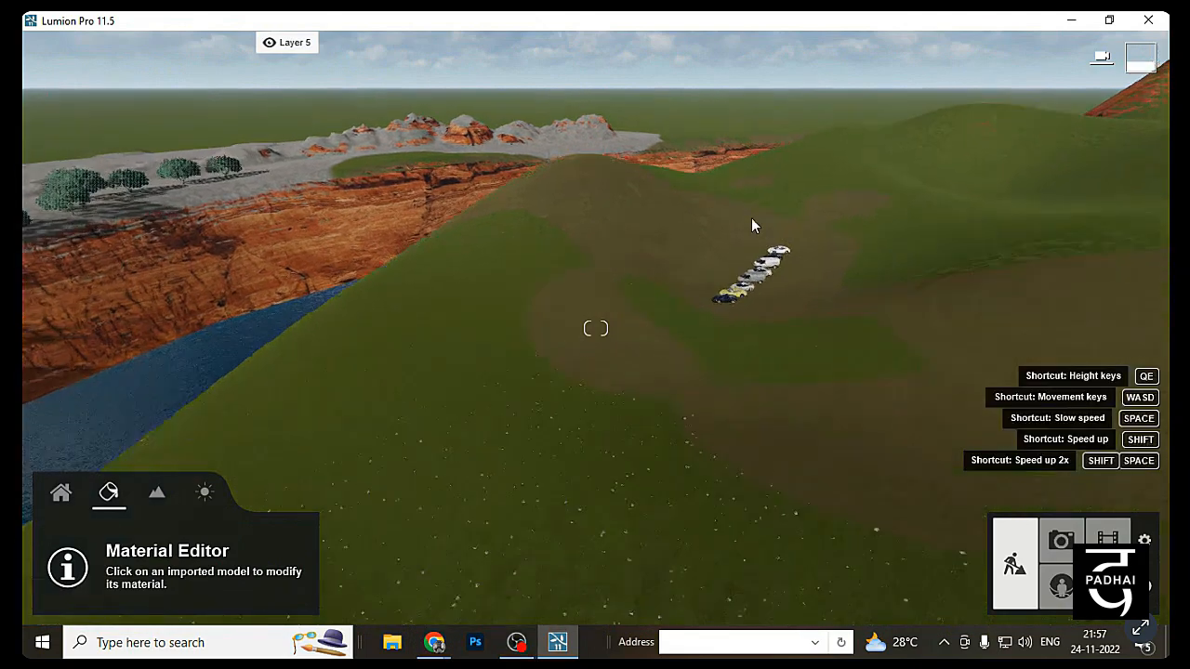
pyautogui.moveTo(716, 221); pyautogui.dragTo(601, 277, button='right')
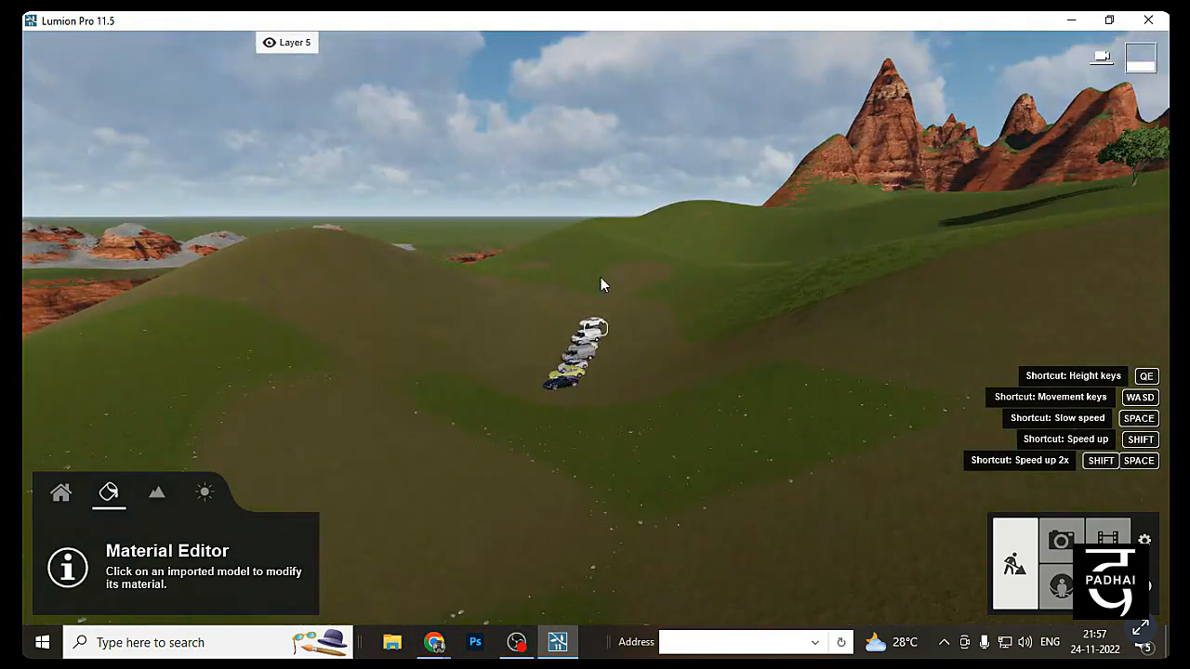
pyautogui.moveTo(352, 479); pyautogui.dragTo(627, 342, button='right')
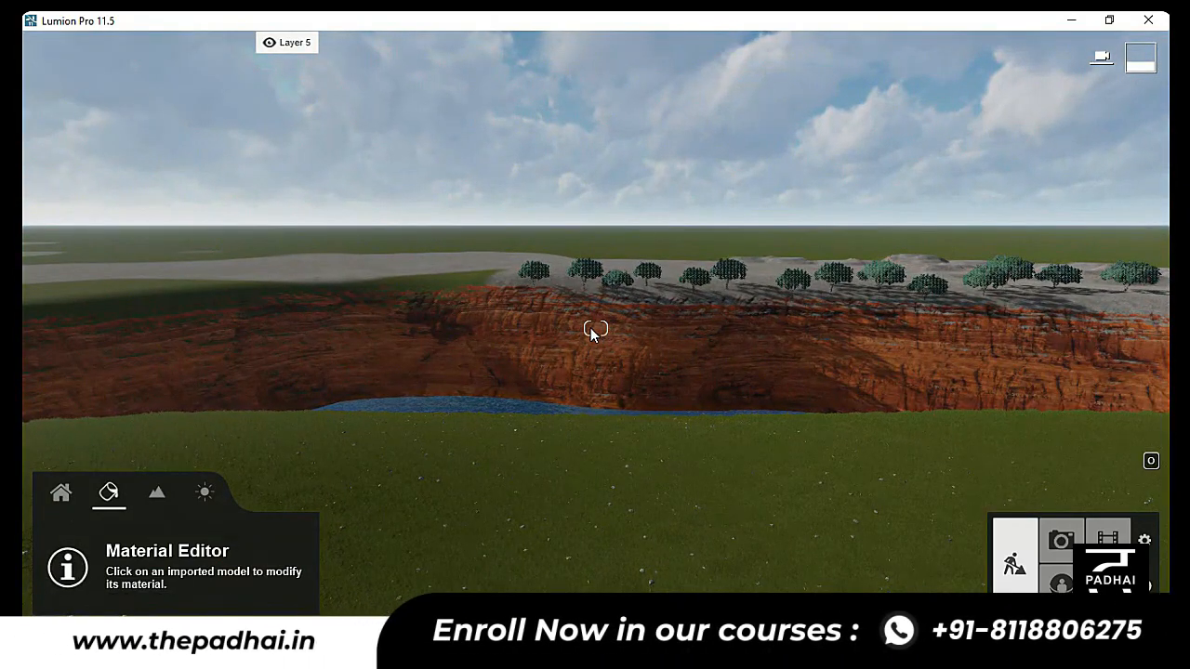